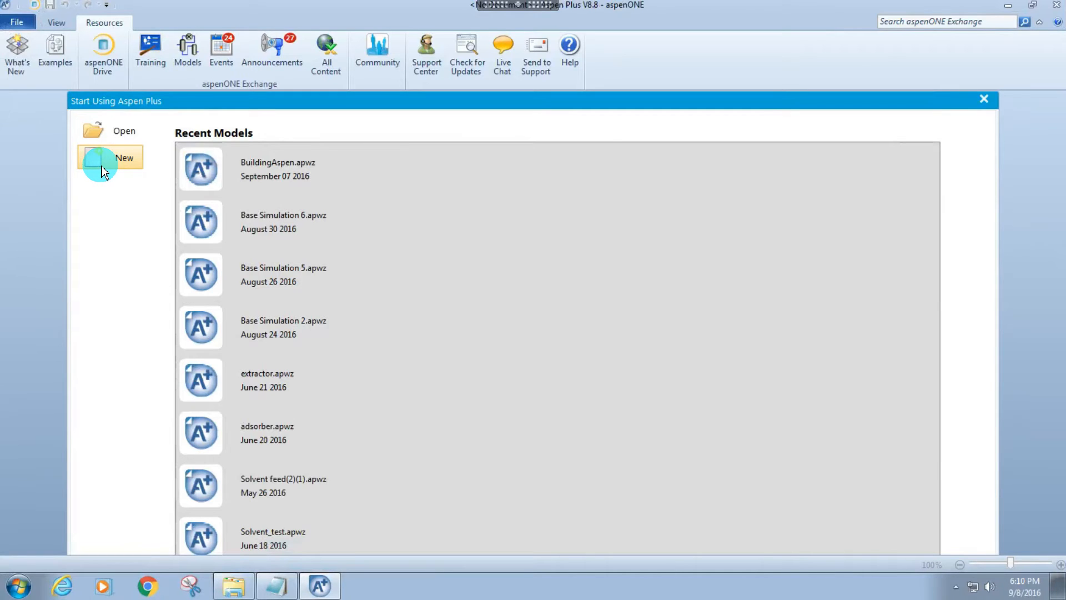
Create a new blank simulation and enter WATER as the first component.
click(101, 166)
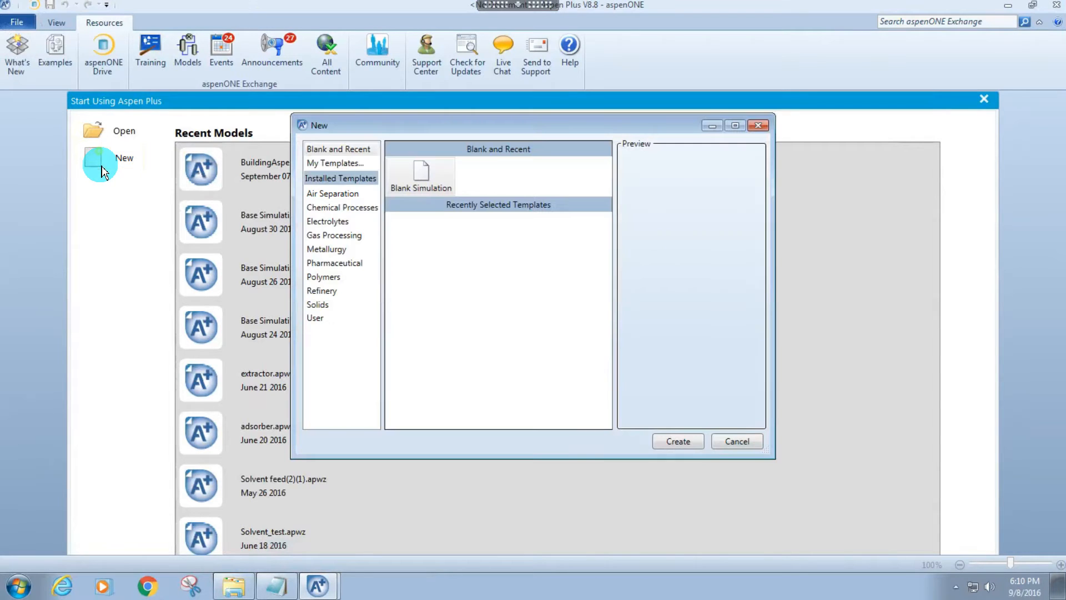
click(670, 441)
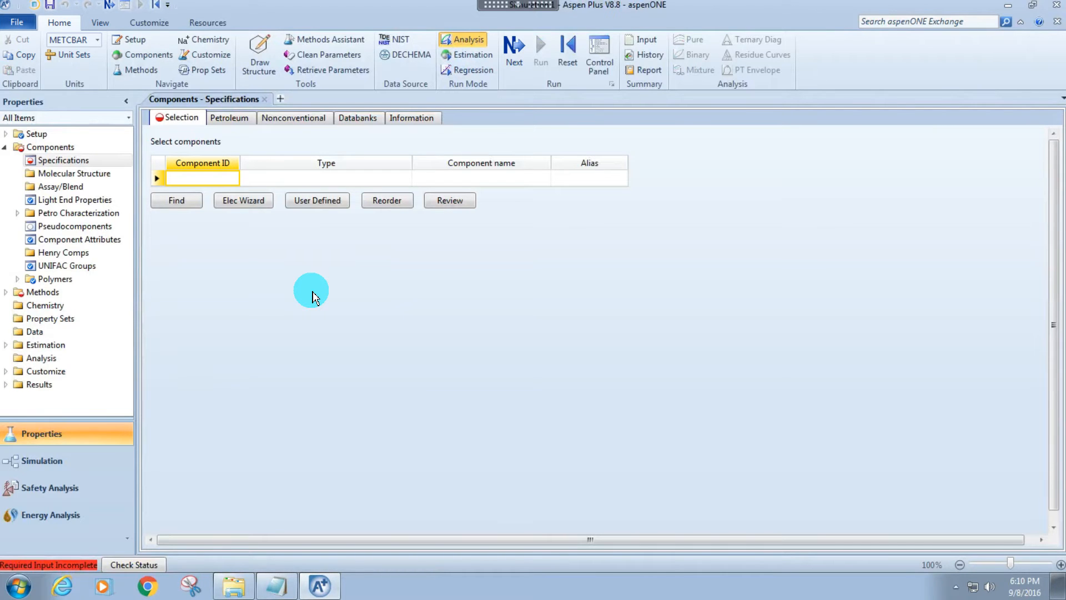
text(WATER)
key(Return)
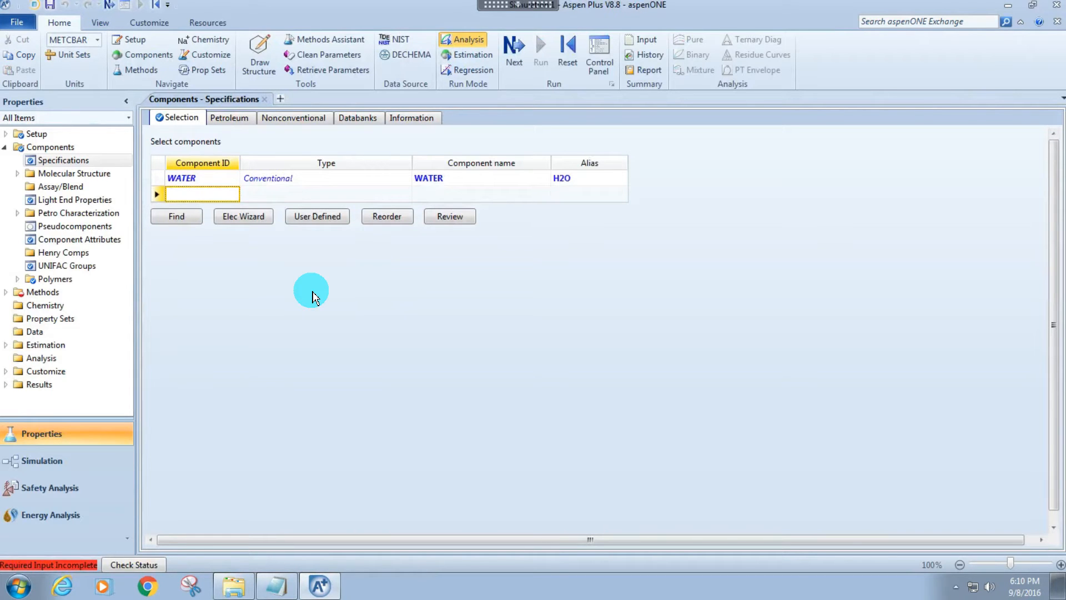
text(THF)
key(Return)
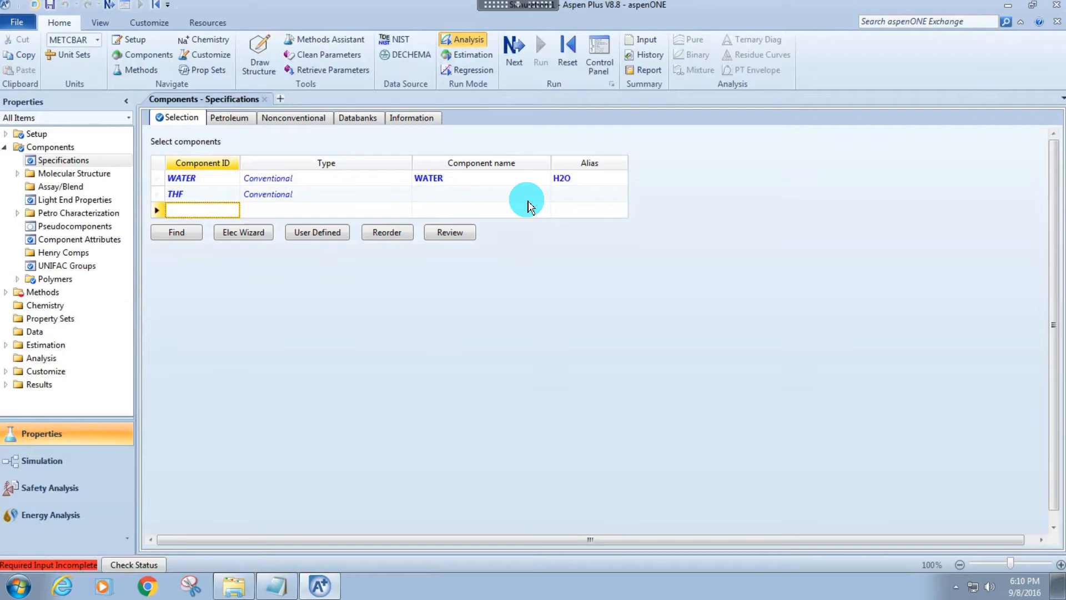
click(155, 189)
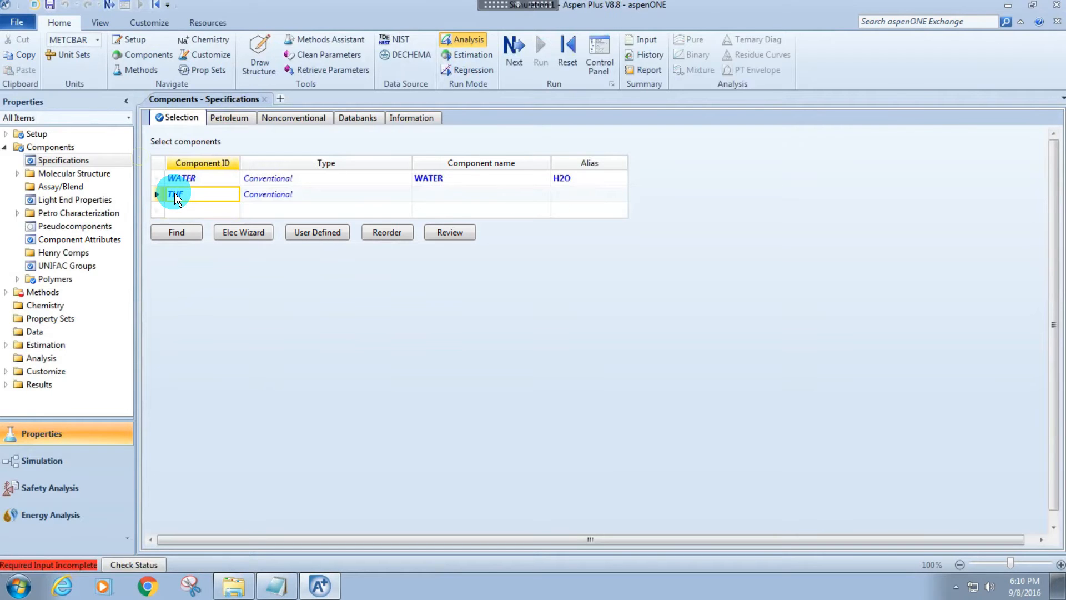
key(Delete)
Search the compound databanks for tetrahydrofuran and add TETRAHYDROFURAN (C4H8O-4) to the component list.
click(183, 220)
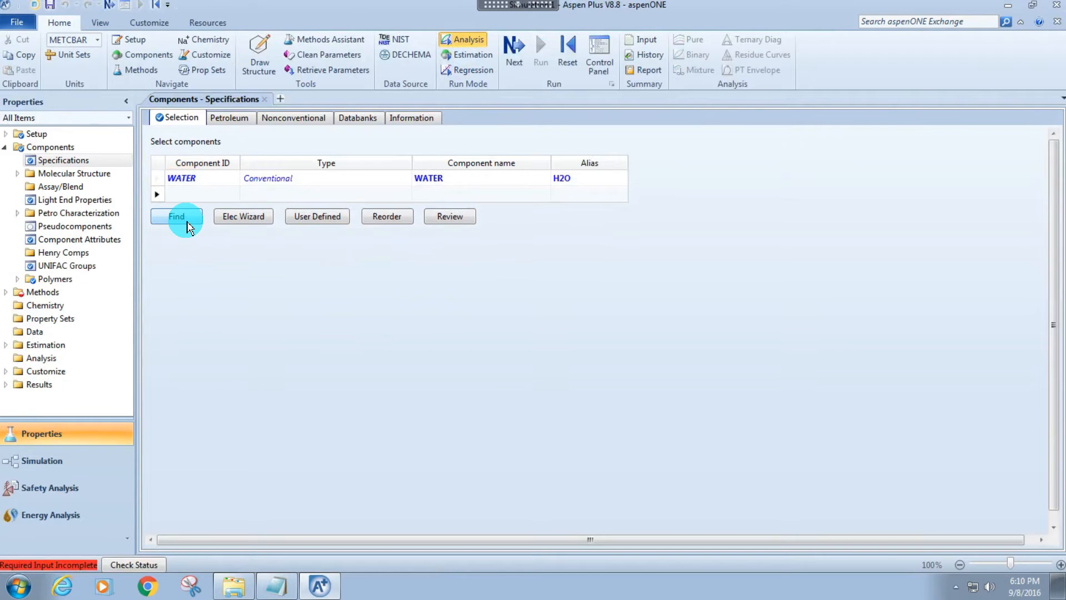
text(tetrahydrofuran)
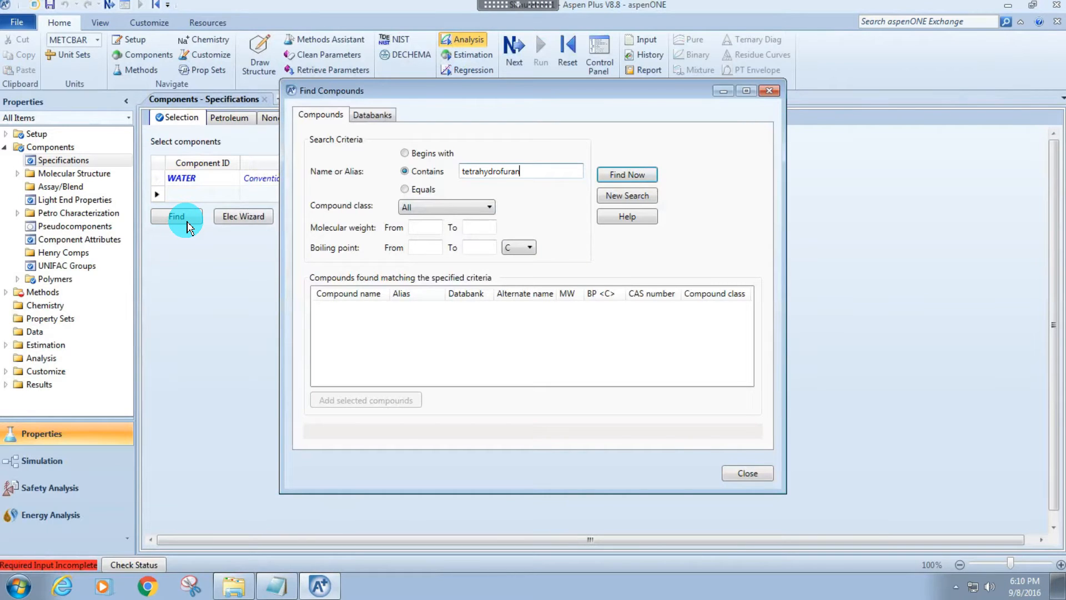
key(Return)
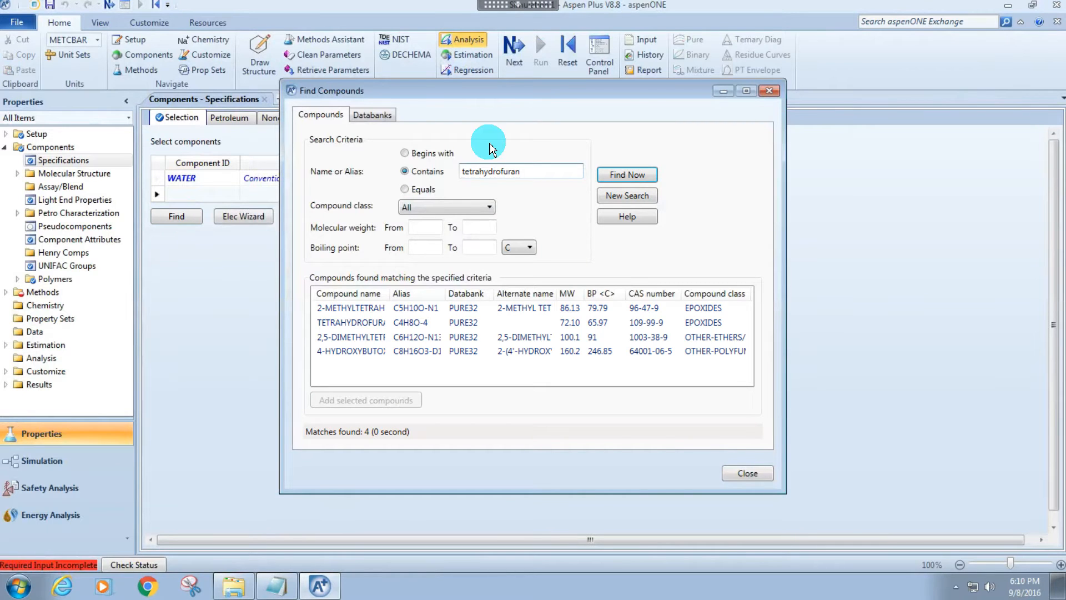
double_click(388, 294)
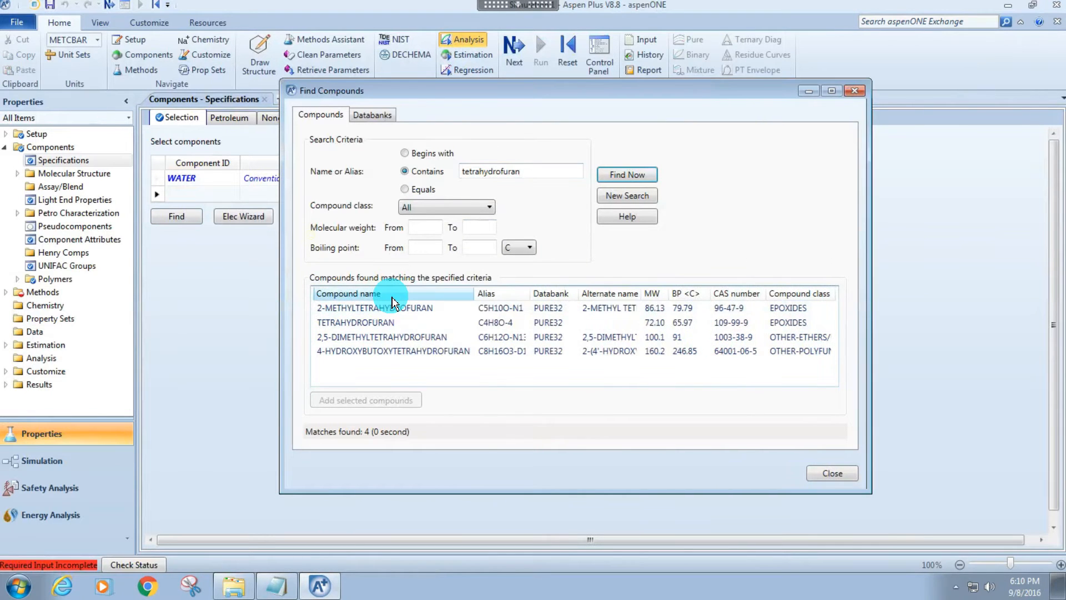
click(380, 322)
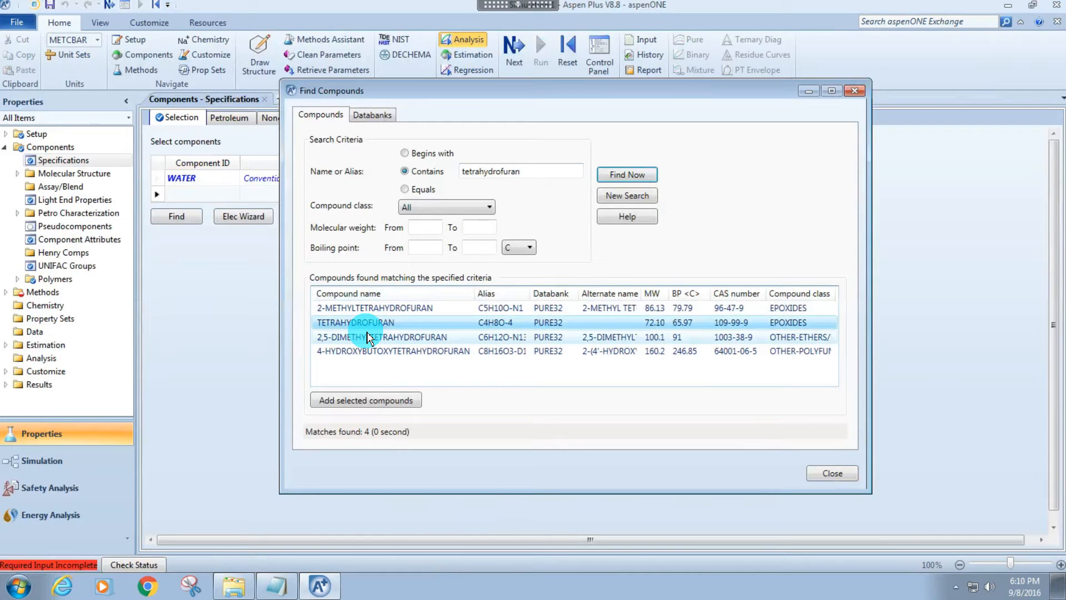
click(332, 410)
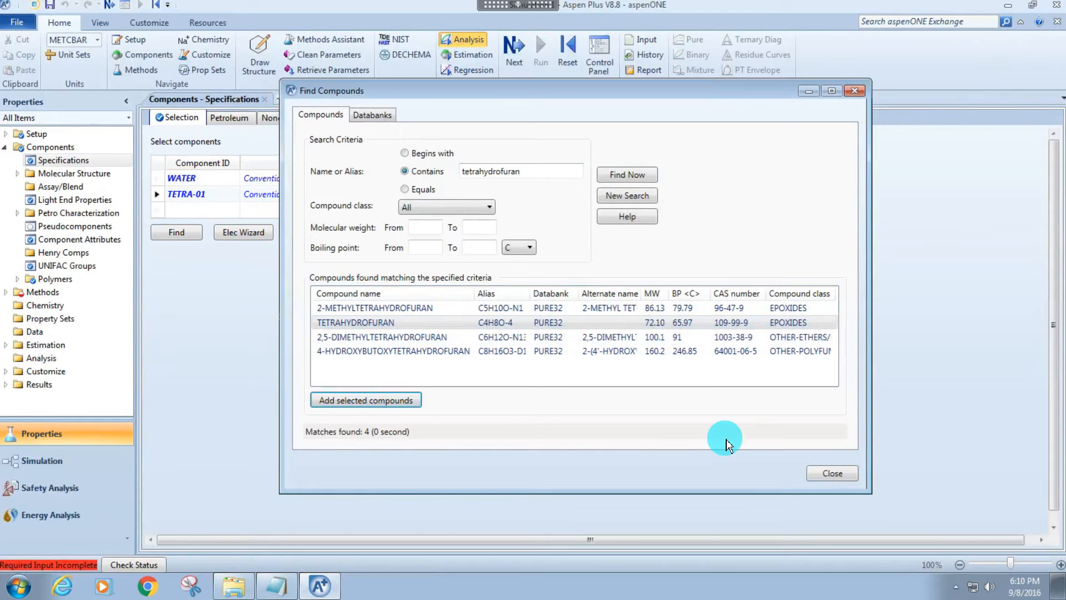
click(801, 467)
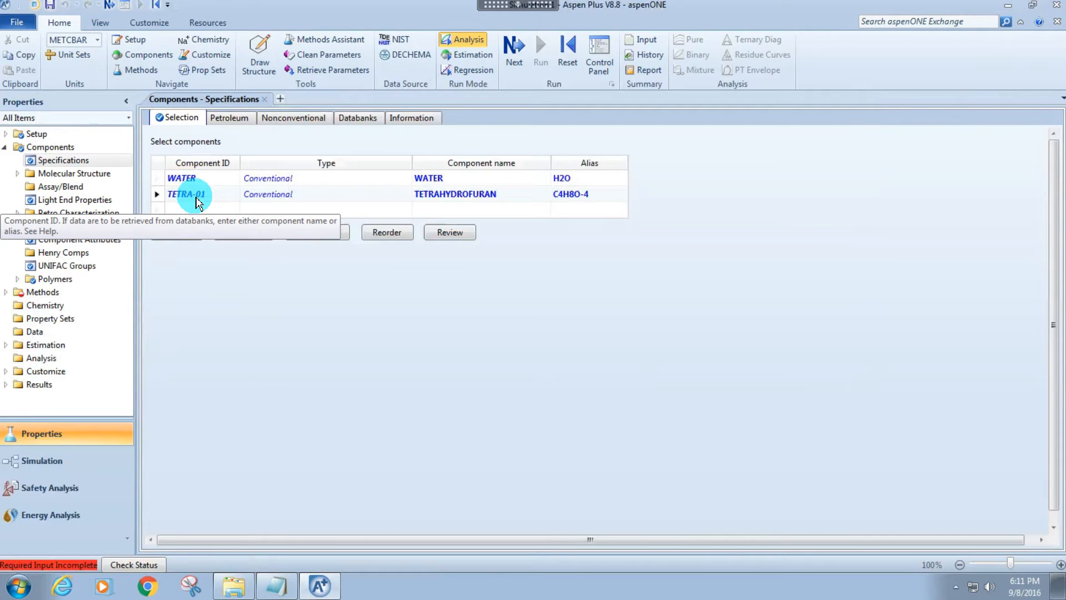
Rename the tetrahydrofuran component ID to THF and enter HYDROGEN as the third component.
click(197, 201)
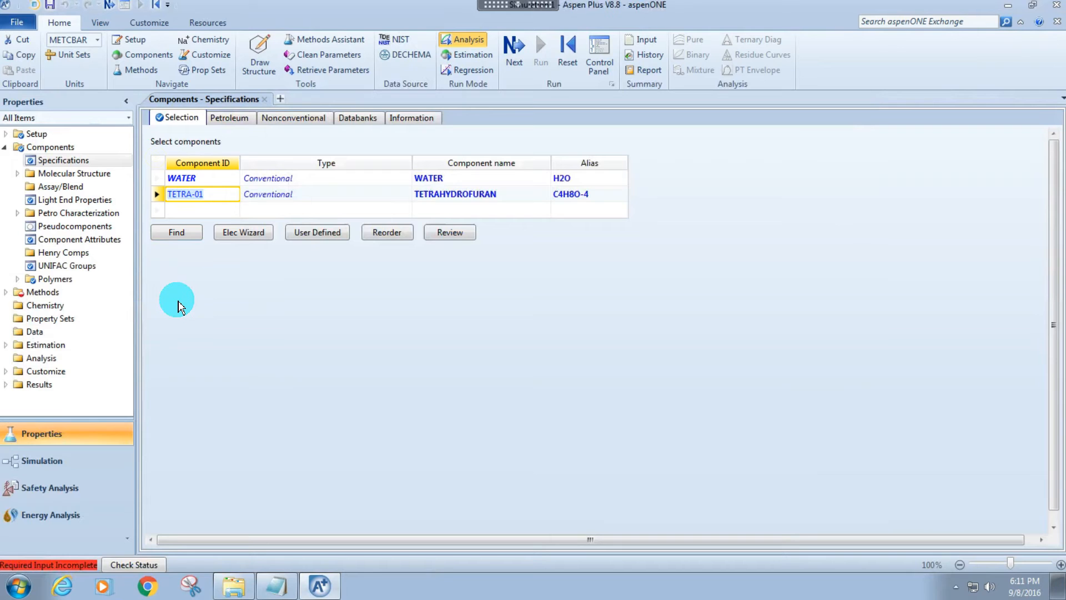
text(THF)
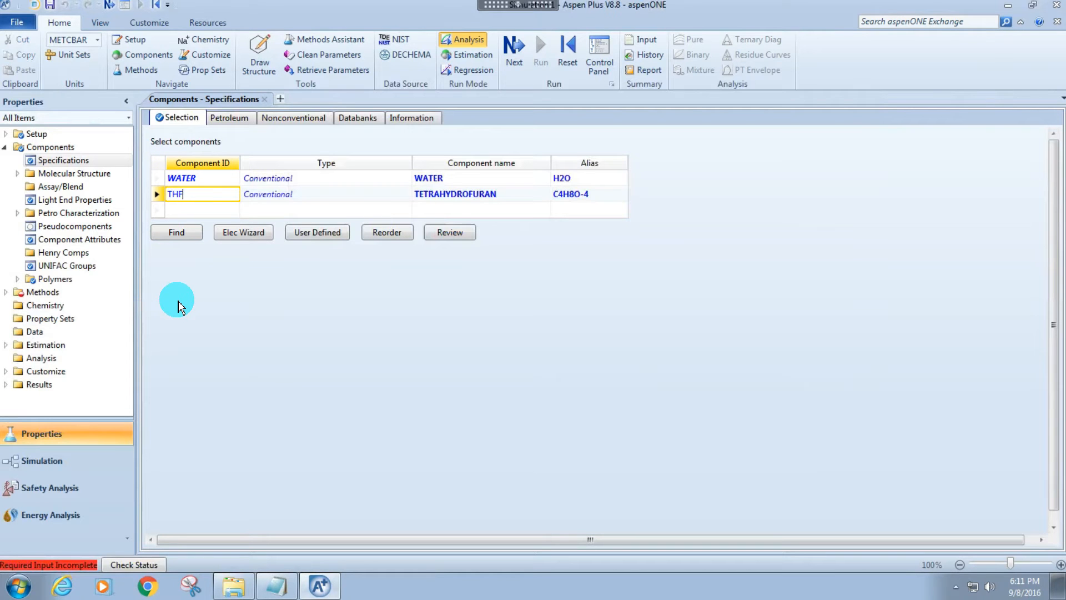
key(Return)
key(Return)
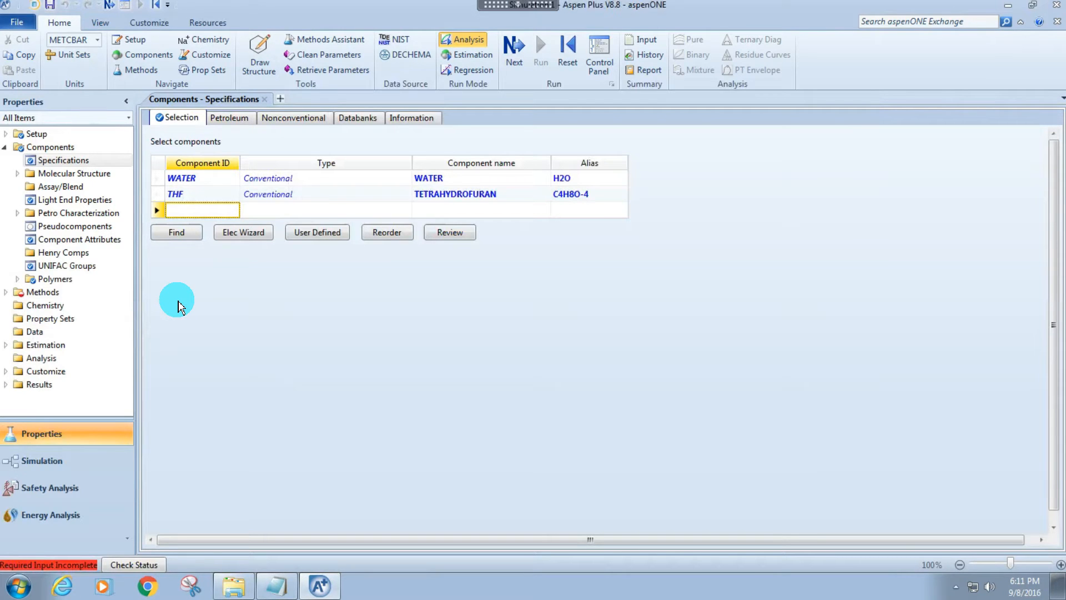
text(HYDROGEN)
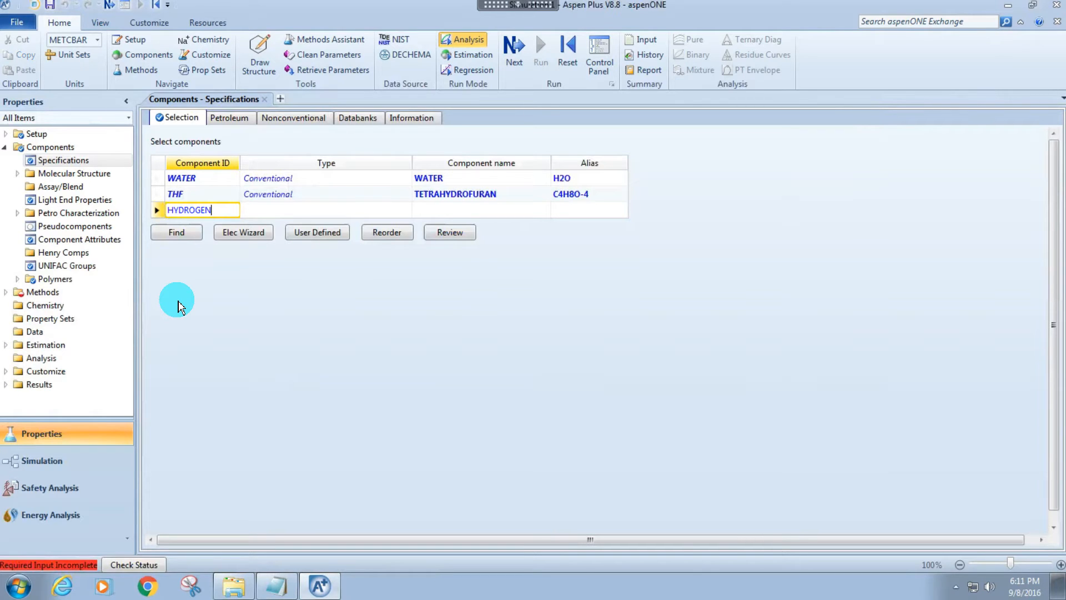
key(Return)
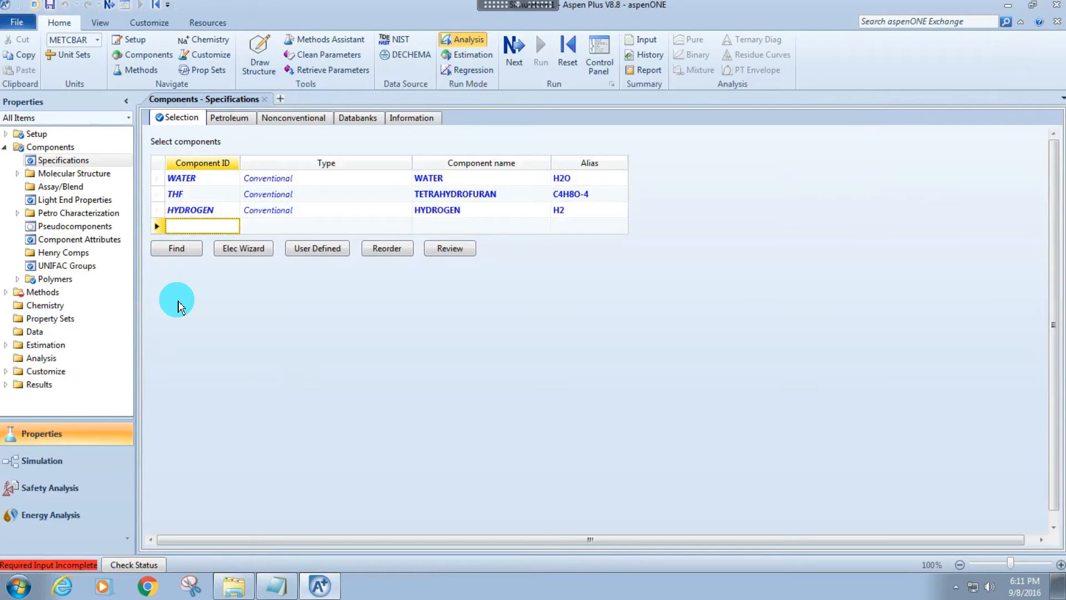
text(PENTANE)
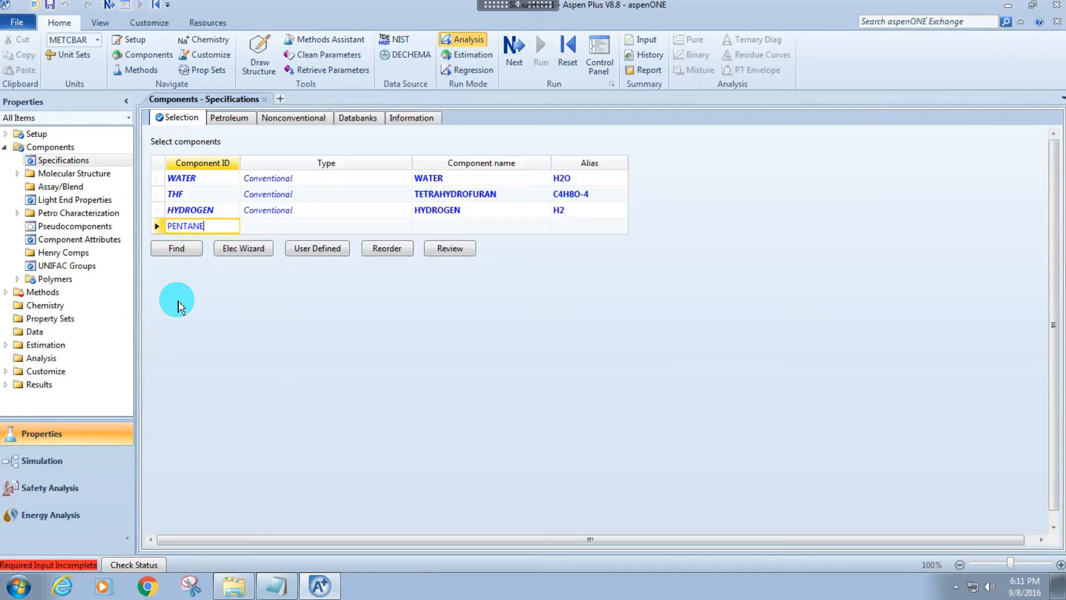
key(Return)
text(DECA)
key(BackSpace)
key(BackSpace)
key(BackSpace)
key(BackSpace)
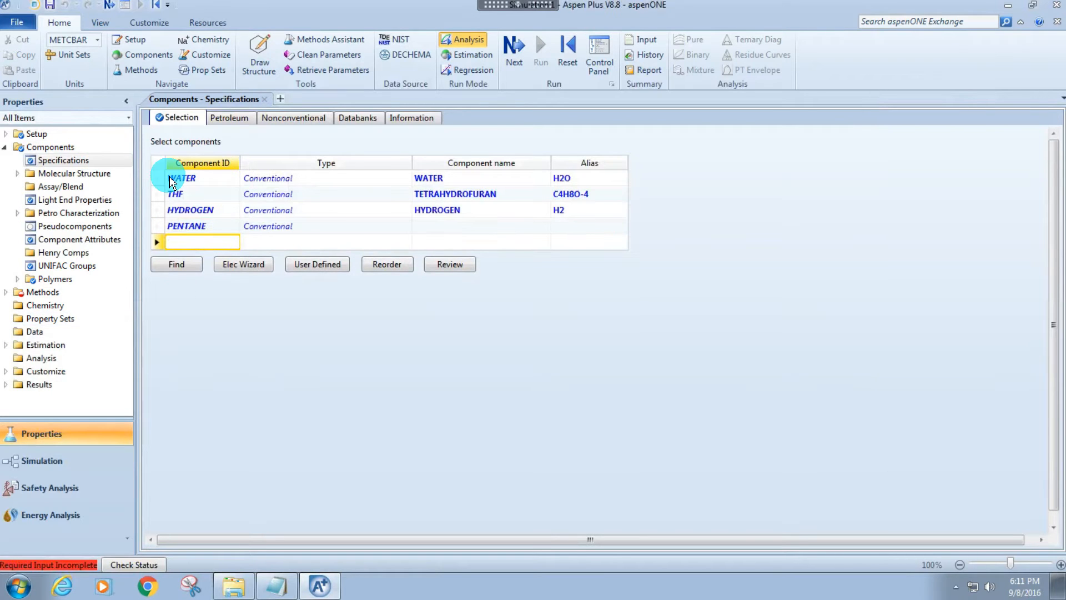
key(Up)
key(Delete)
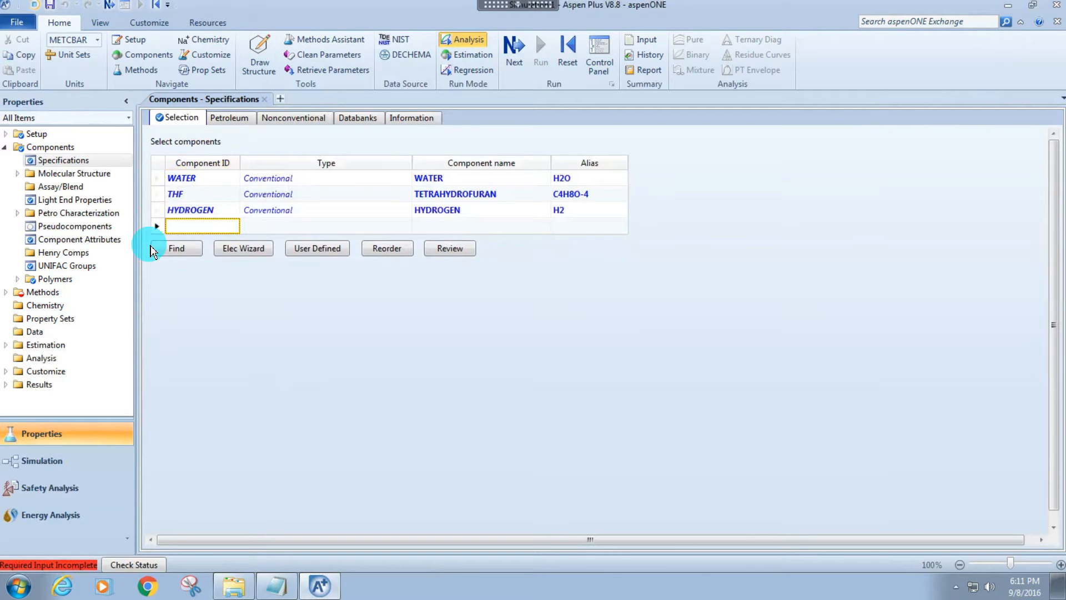
Search the compound databanks for pentane and add N-PENTANE to the component list.
click(176, 248)
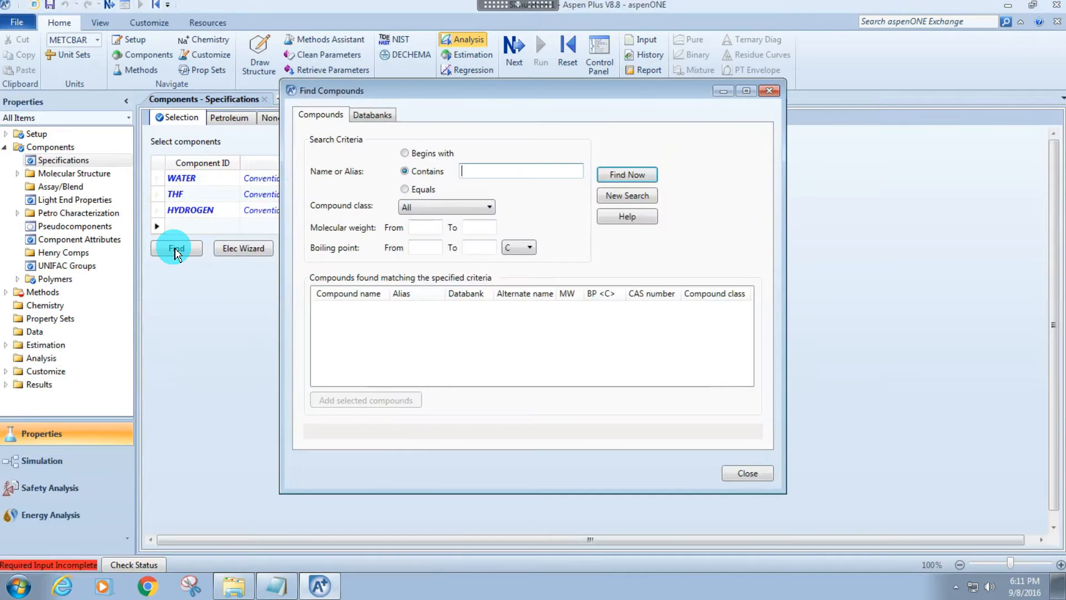
text(pentane)
key(Return)
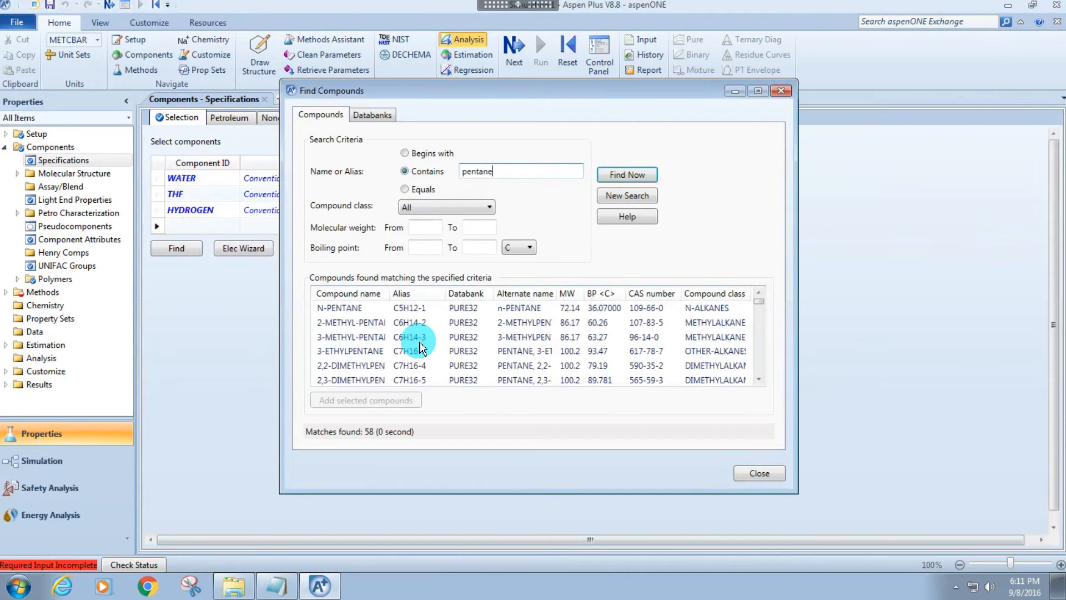
double_click(355, 306)
Search for decane, add N-DECANE to the component list, and close the compound search.
double_click(510, 173)
text(decane)
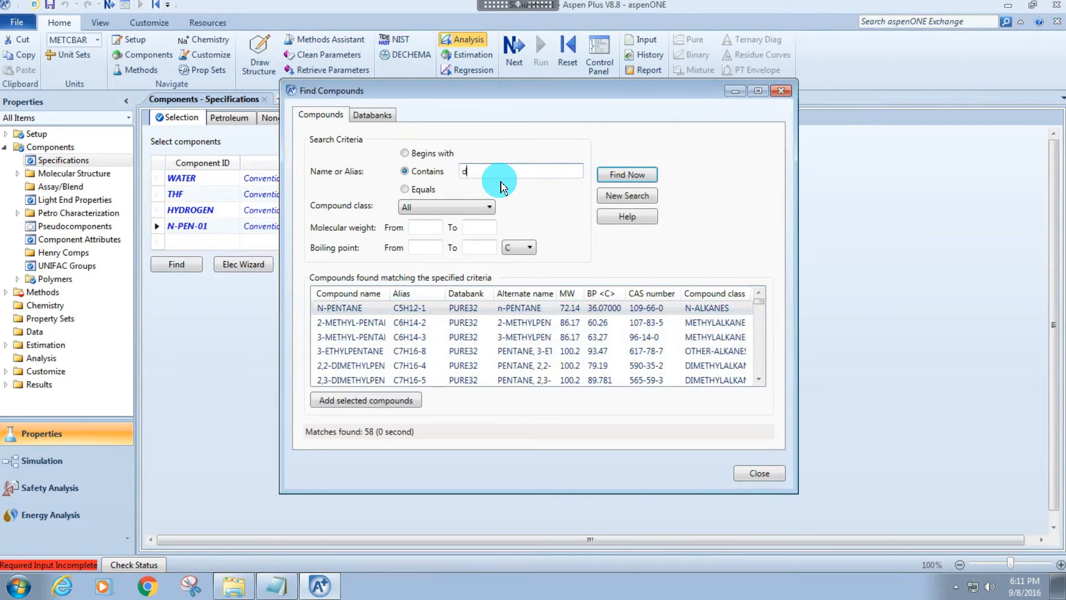
key(Return)
double_click(355, 307)
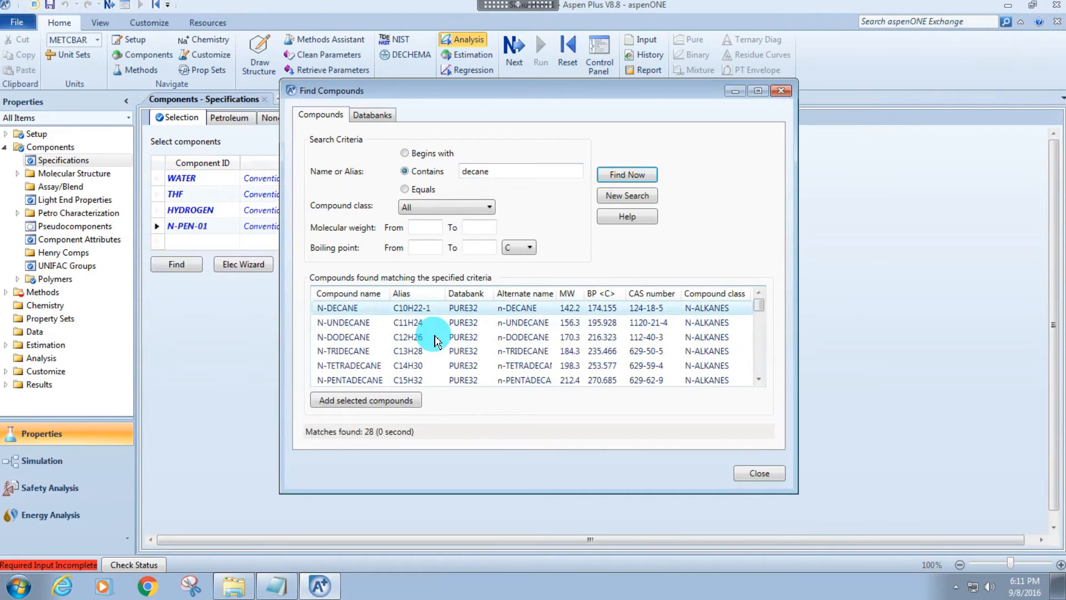
click(613, 302)
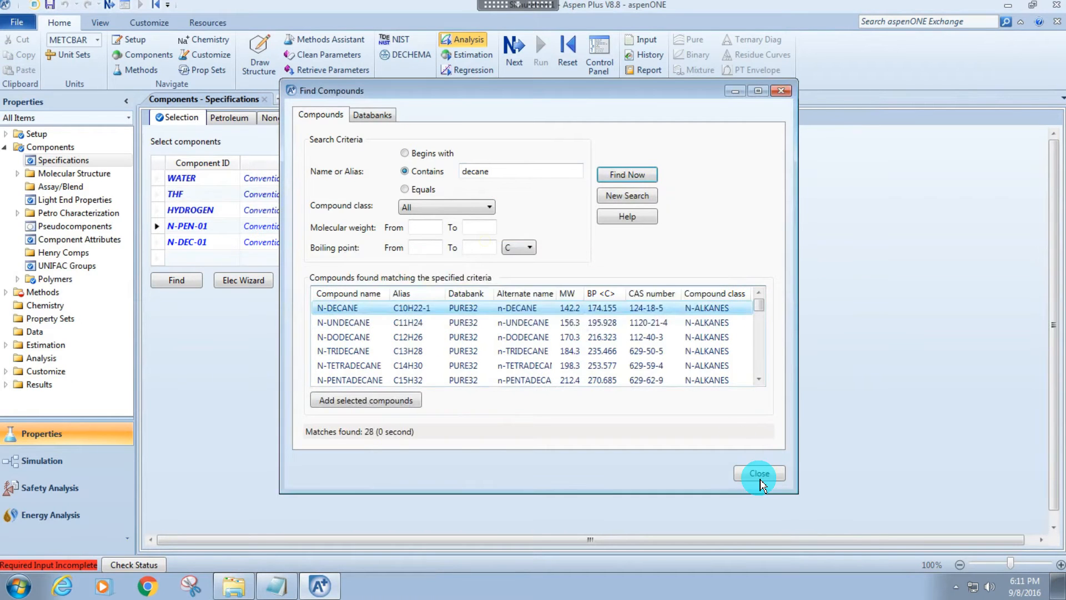
click(758, 473)
Rename the component IDs of N-PENTANE and N-DECANE to PENTANE and DECANE.
click(186, 228)
text(P)
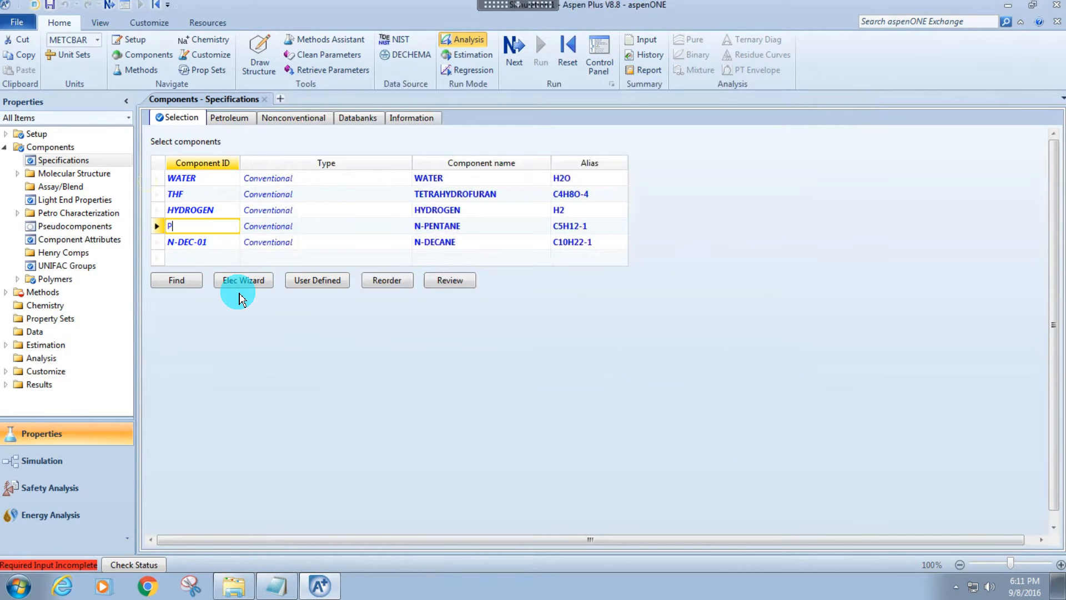
text(ENTANE)
key(Return)
key(Return)
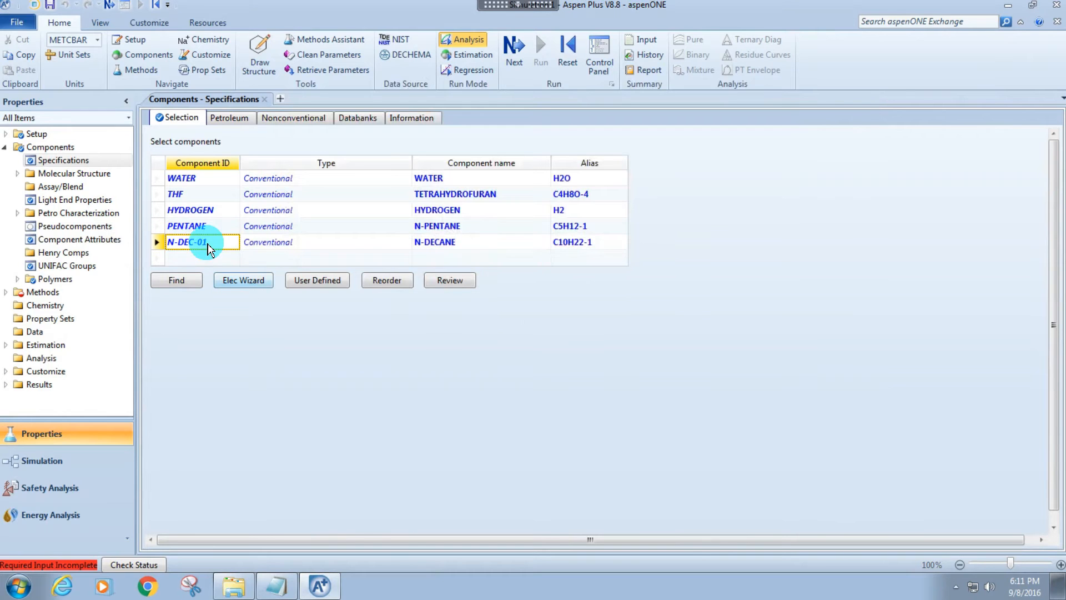
text(DECANE)
key(Return)
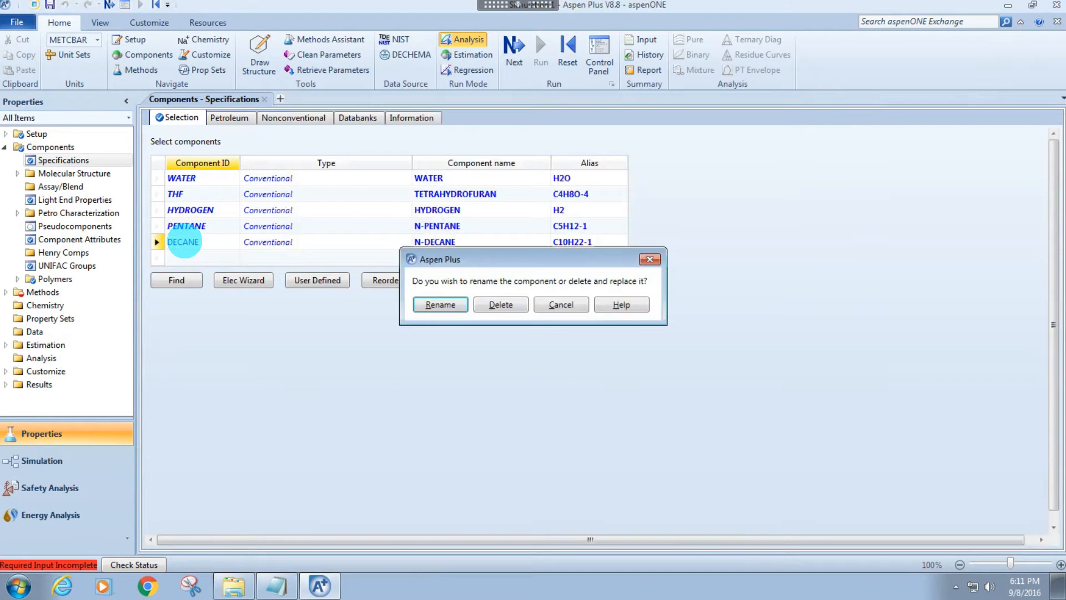
click(438, 304)
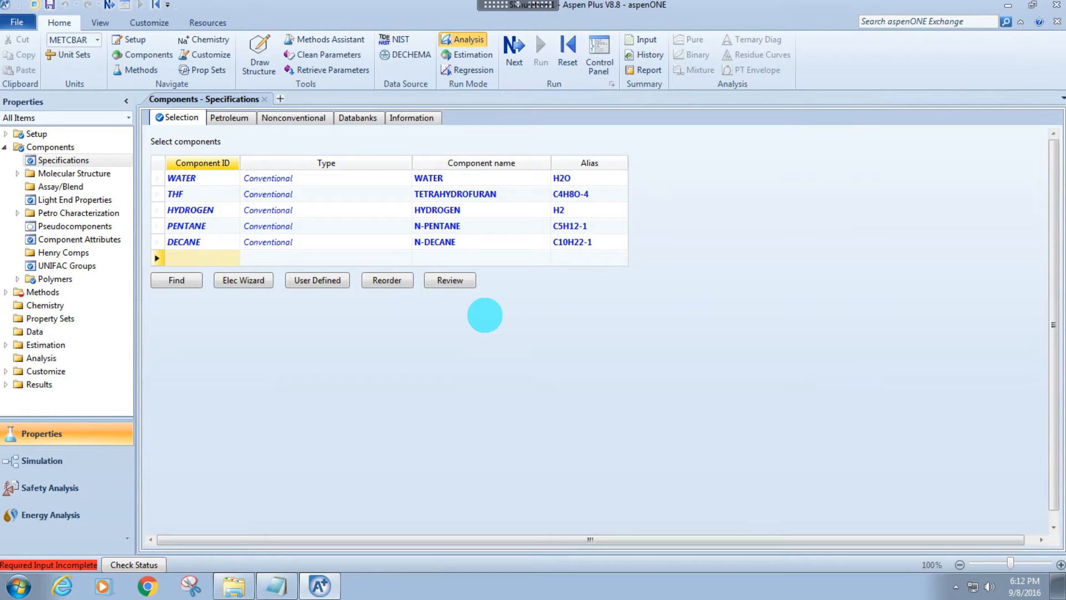
Proceed to the property method specifications and set the base method to NRTL.
key(F4)
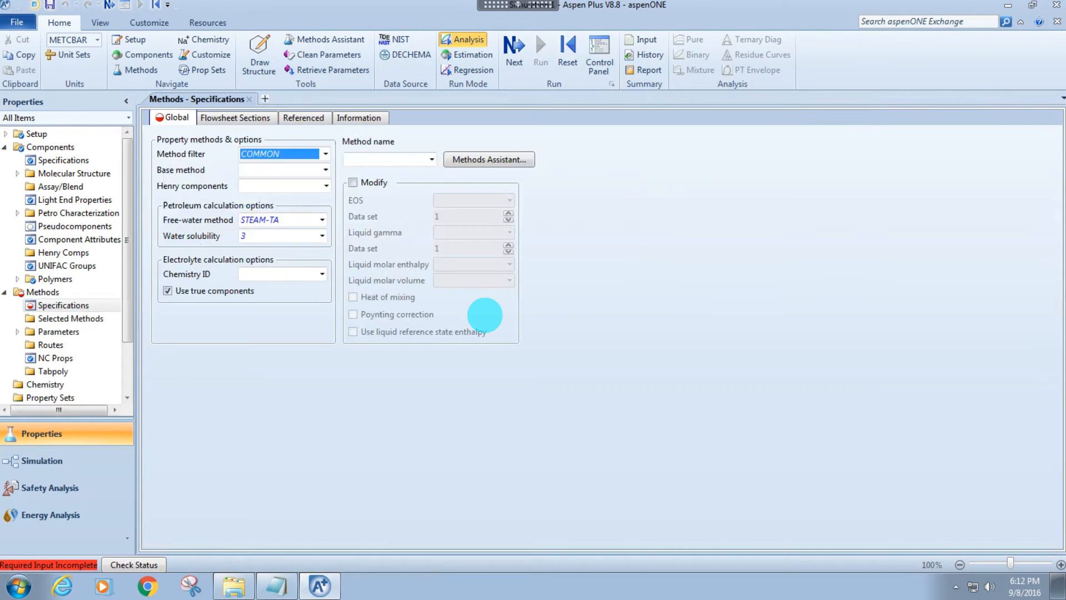
click(325, 170)
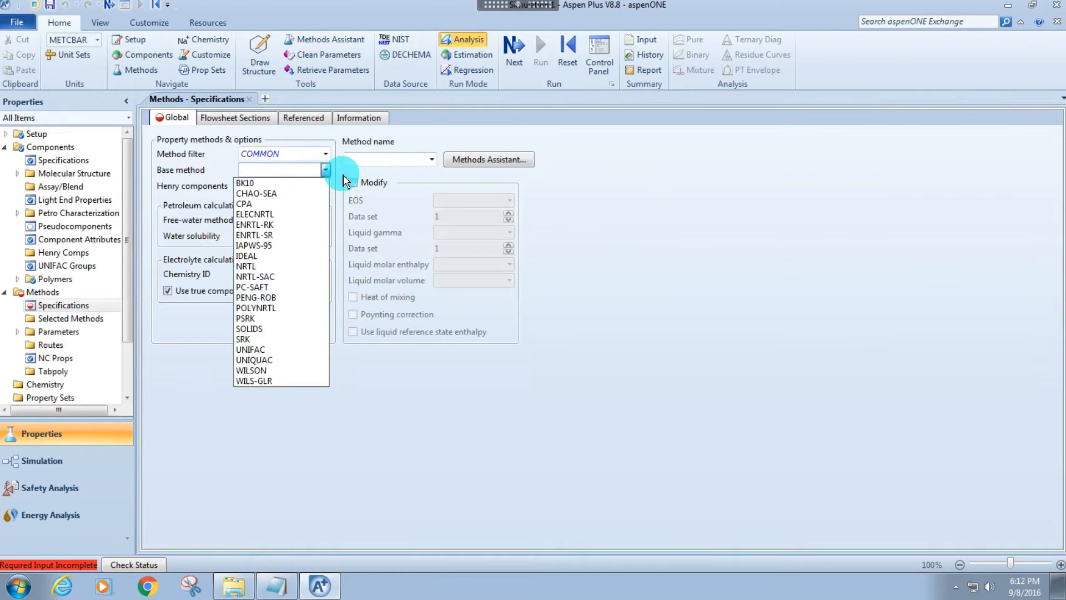
click(286, 267)
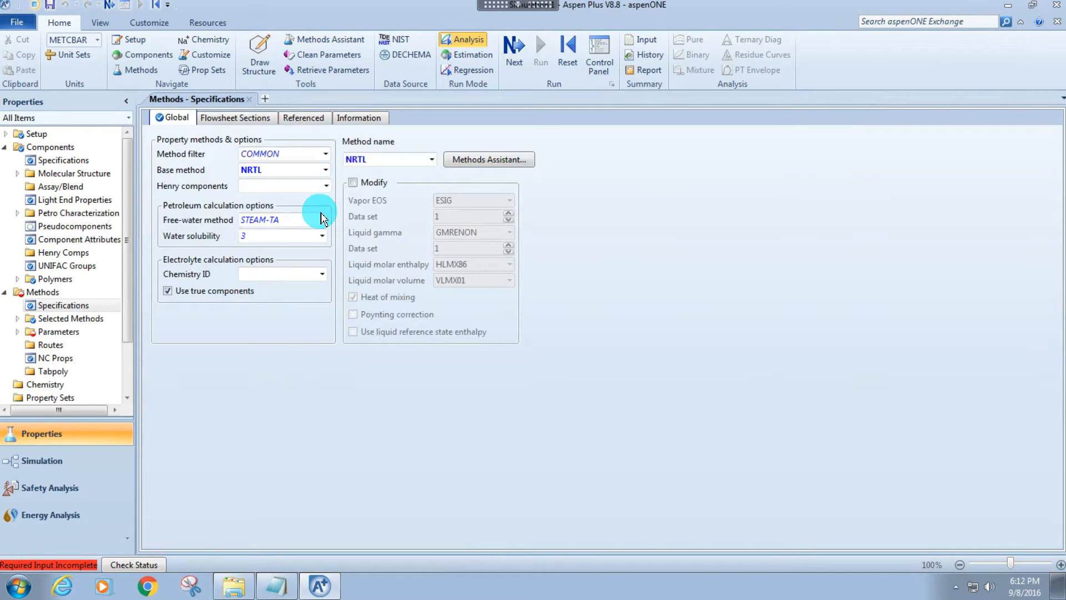
Create a new Henry components set named HENRY for the global property method.
click(263, 185)
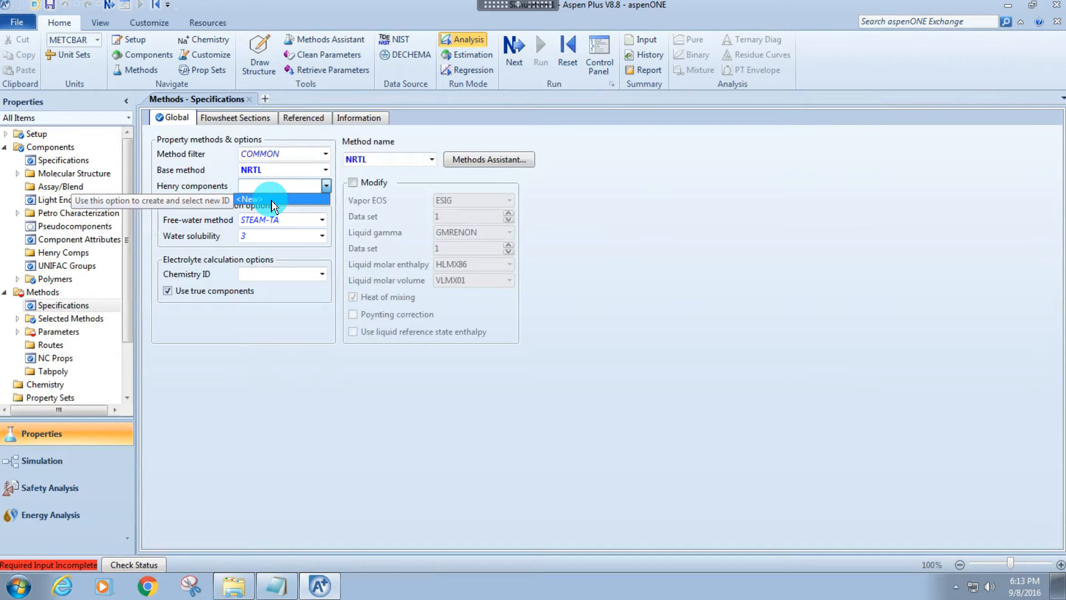
click(272, 201)
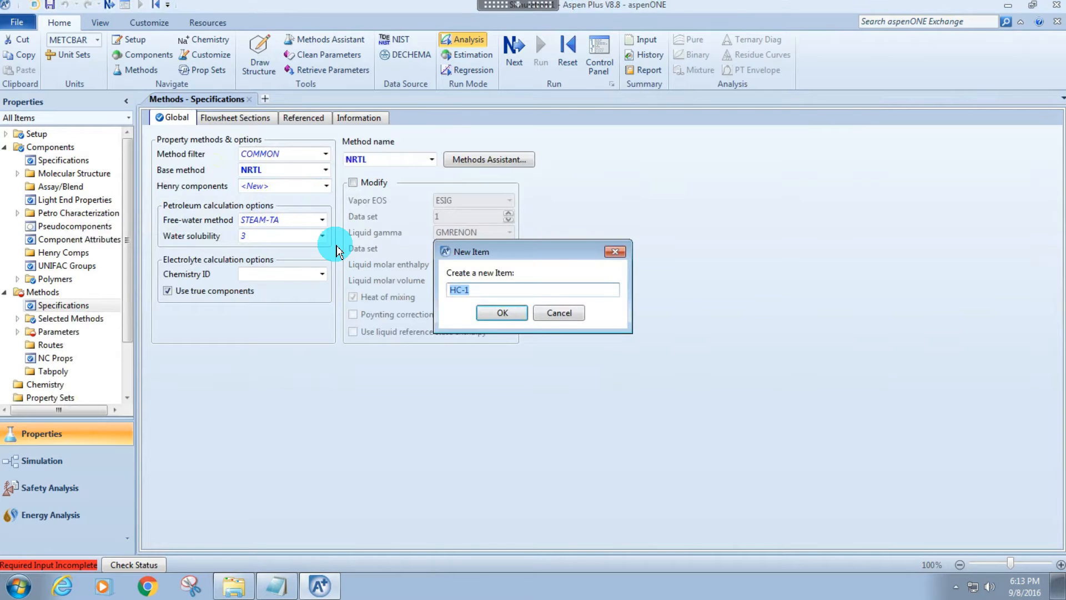
text(HENRY)
key(Return)
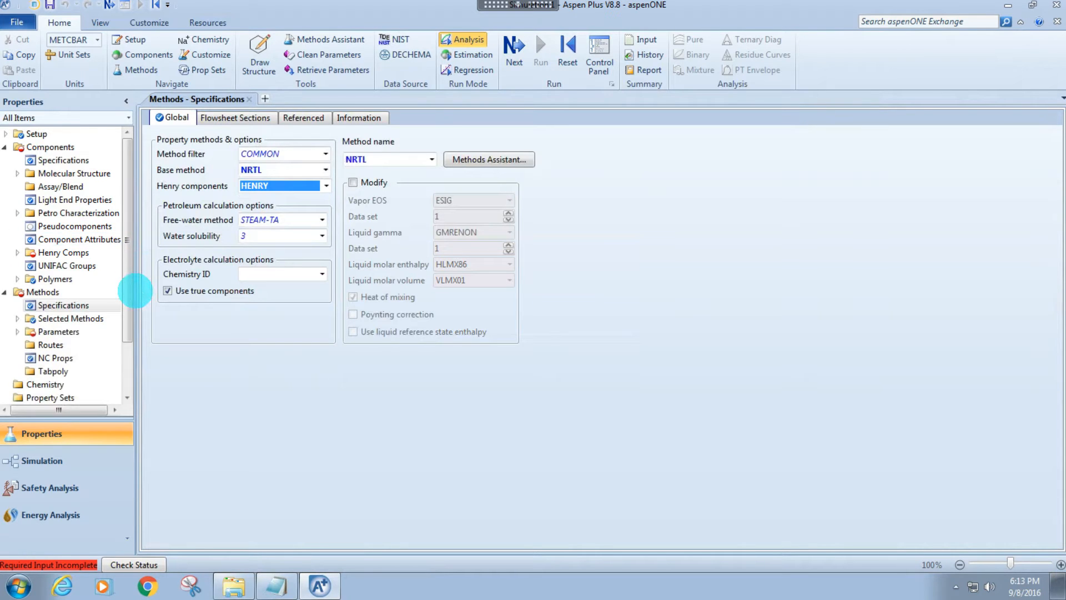
Add HYDROGEN to the selected components of the HENRY Henry components set and accept the parameter update.
drag(136, 290, 208, 277)
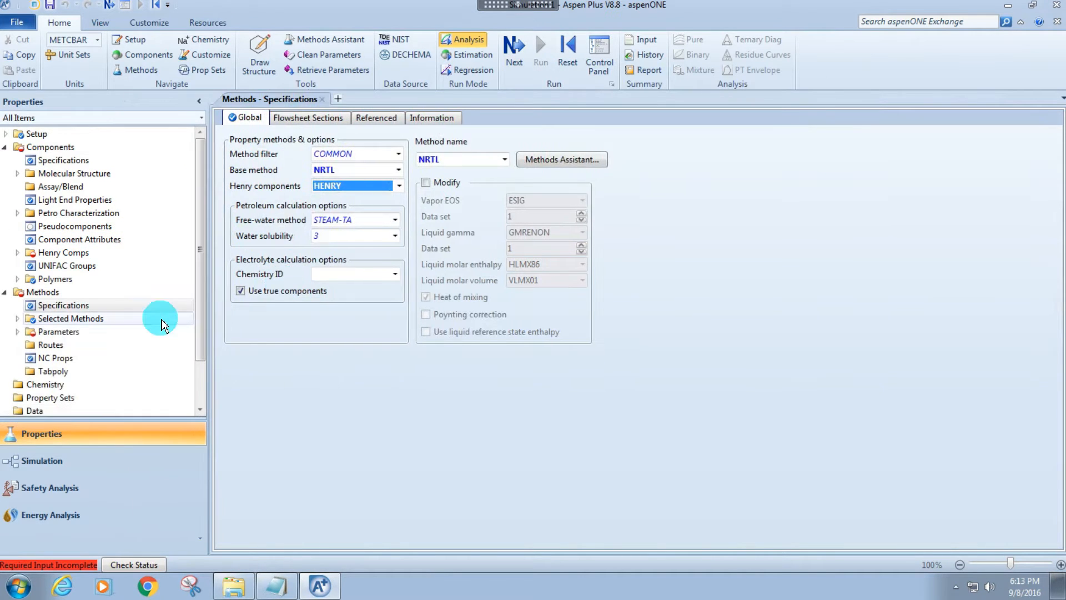
click(62, 253)
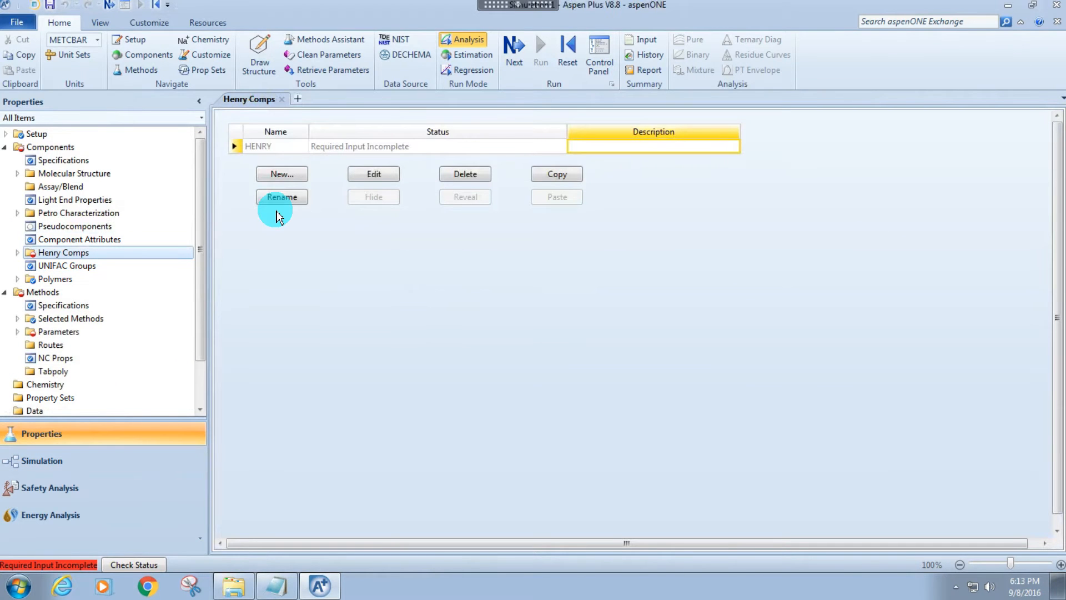
click(371, 176)
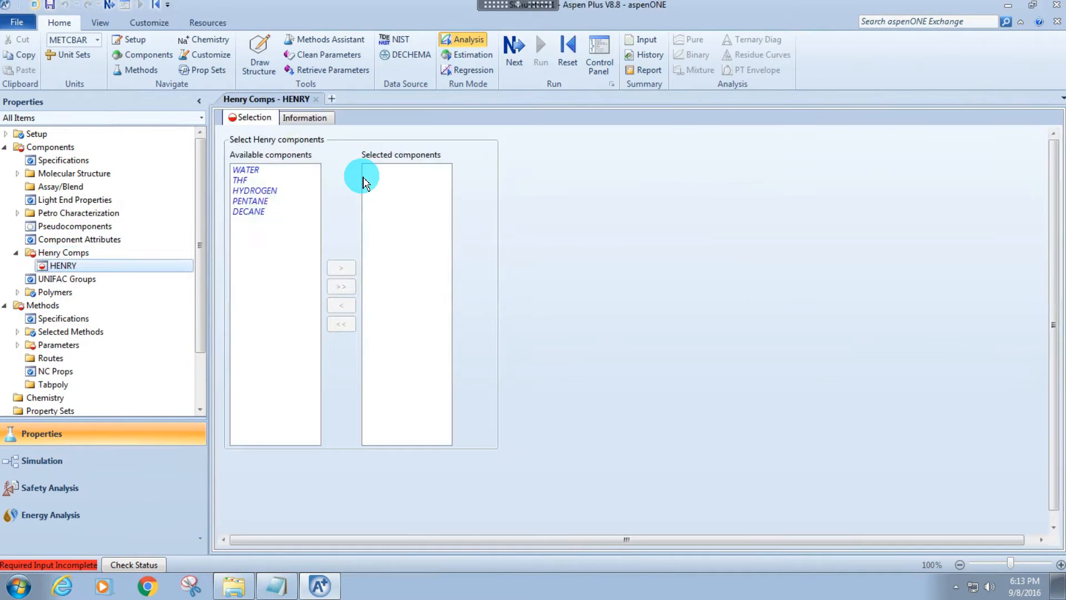
click(253, 191)
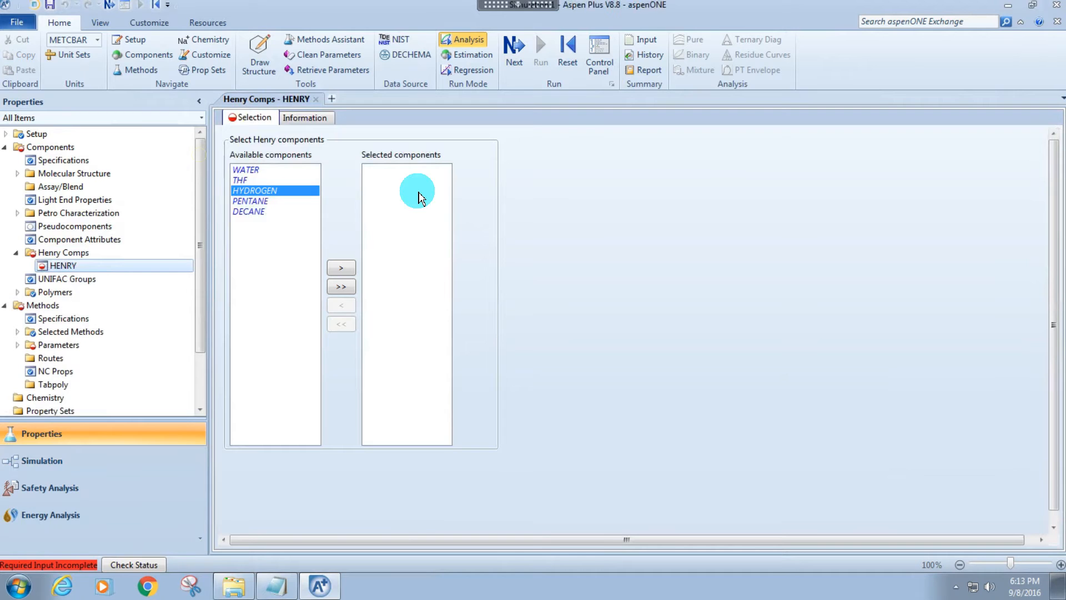
click(341, 267)
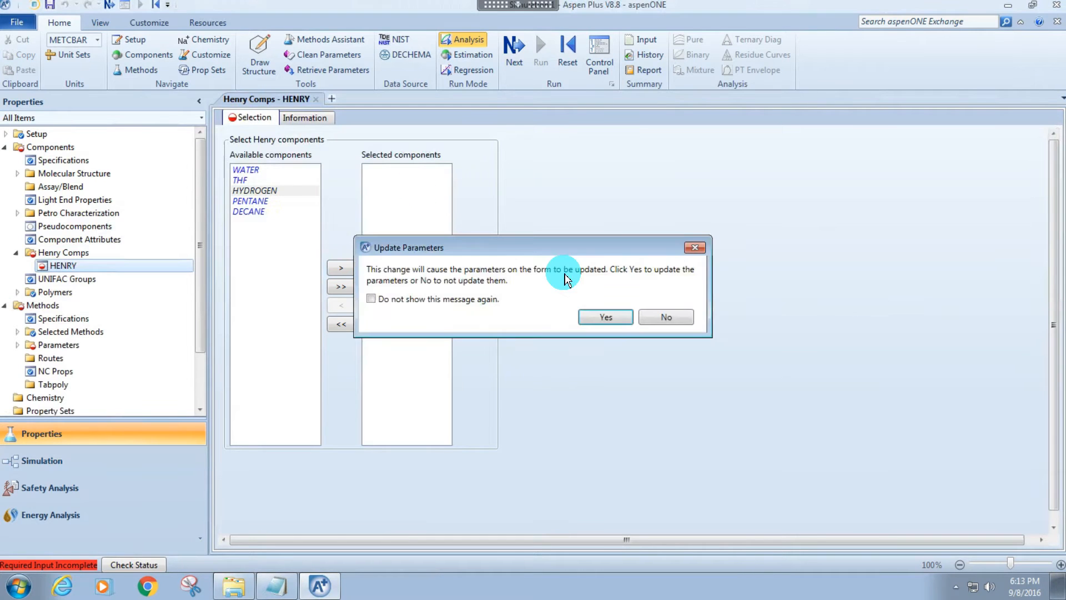
click(466, 299)
click(608, 319)
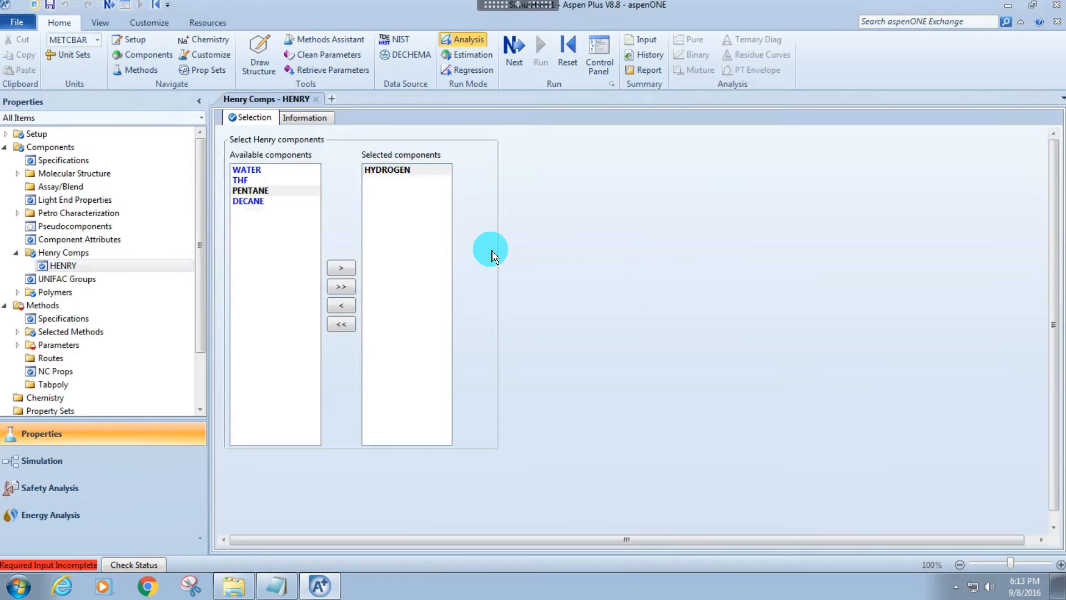
Open the NRTL-1 binary interaction parameters and enable estimation of missing parameters by UNIFAC.
scroll(83, 210, down, 3)
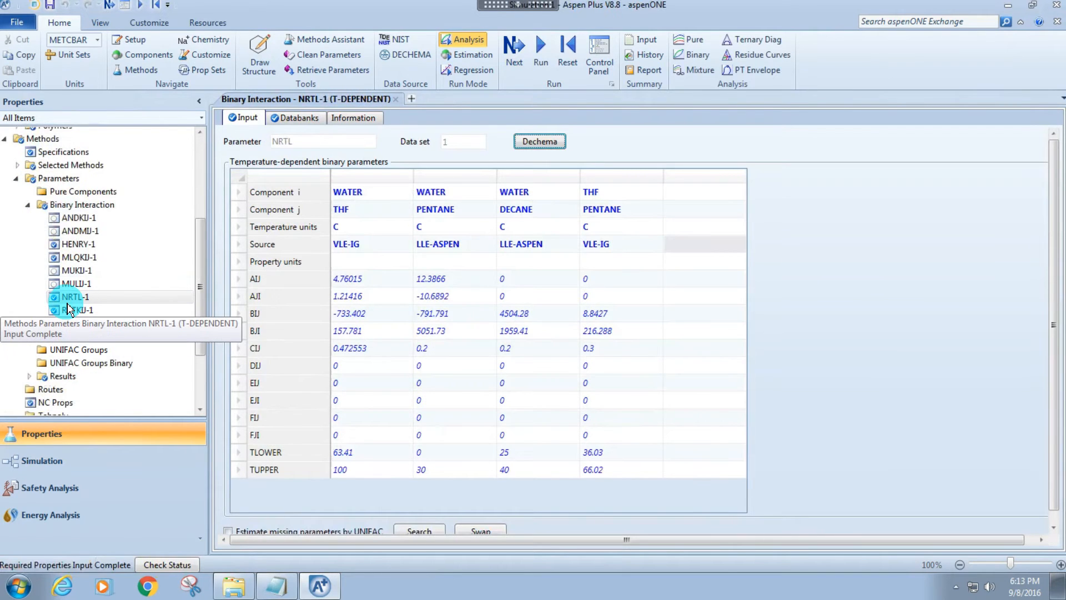
scroll(938, 411, down, 1)
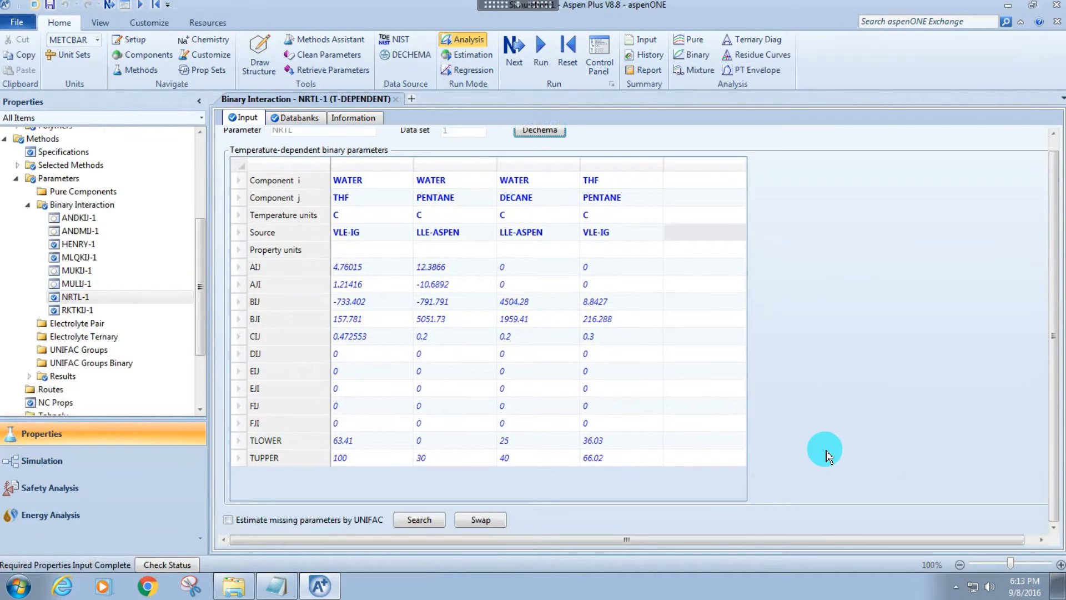
click(228, 521)
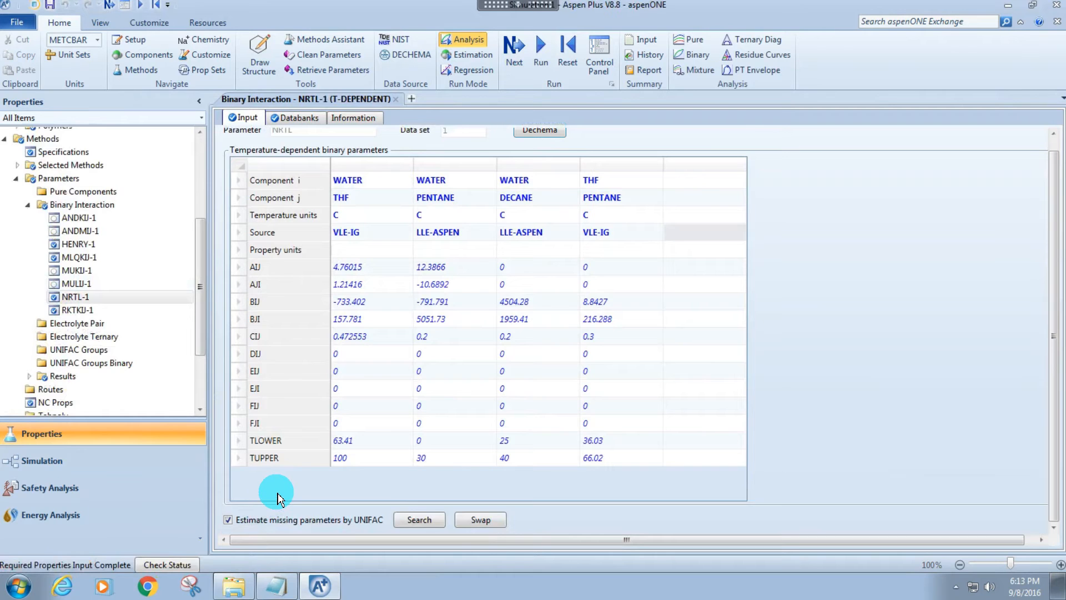
Run the property analysis/setup and return to the NRTL-1 binary interaction parameters.
key(F4)
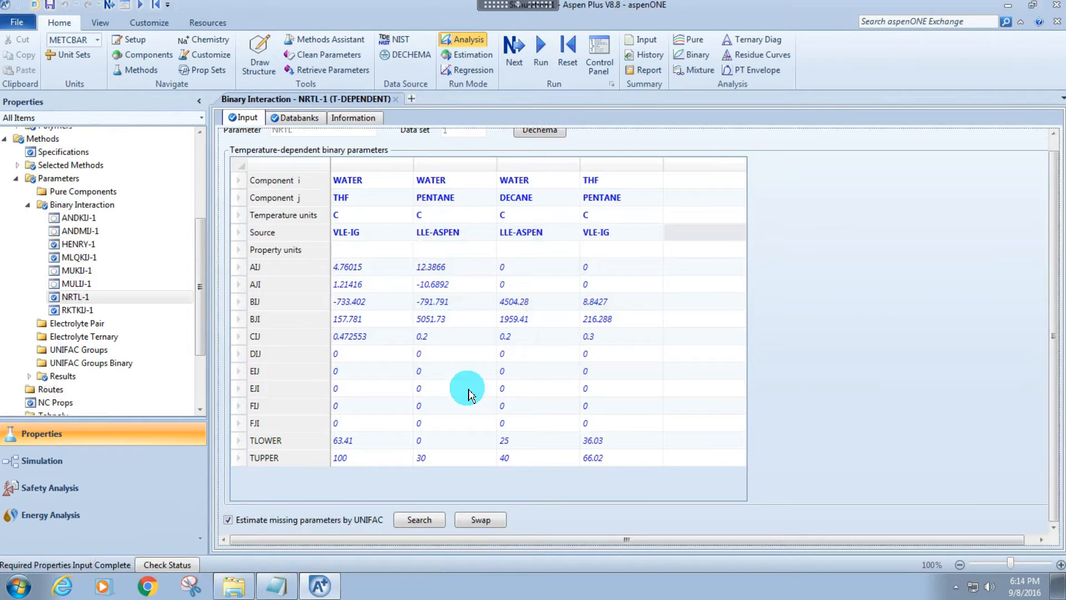
mouse_move(651, 300)
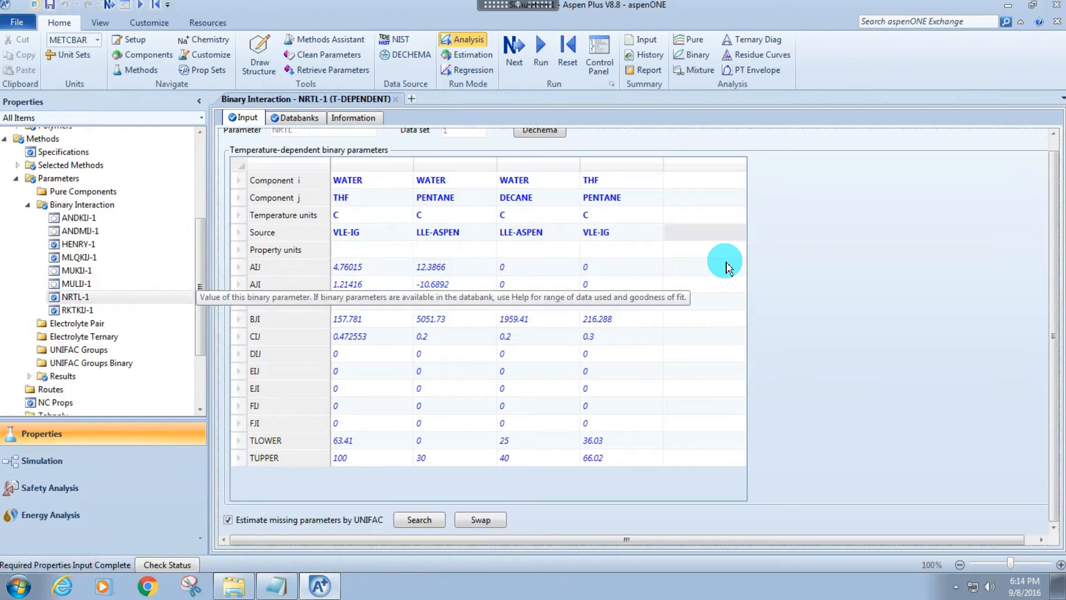
key(F4)
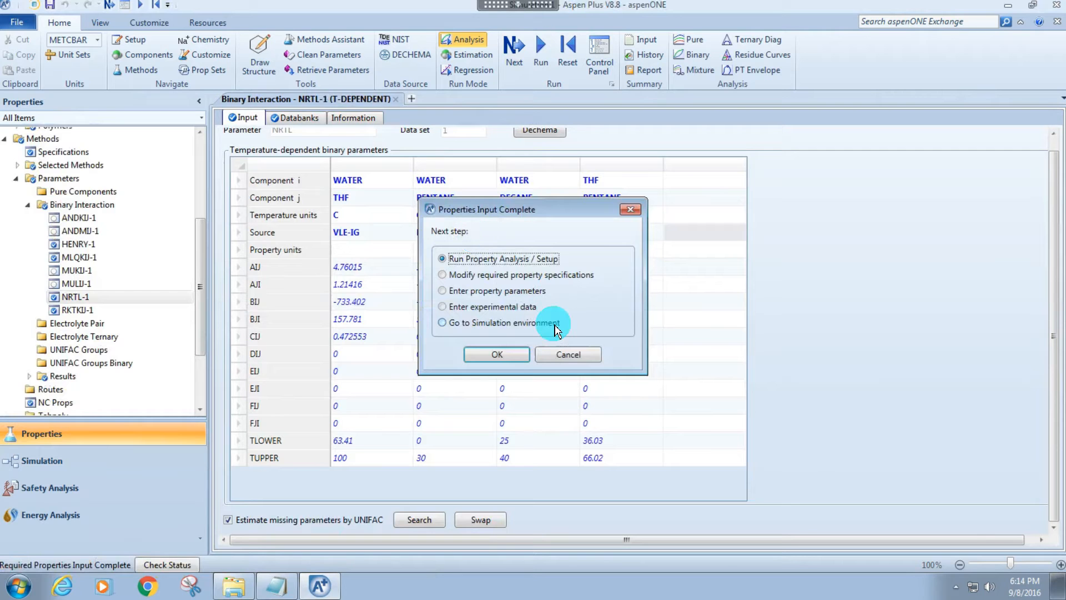
click(496, 355)
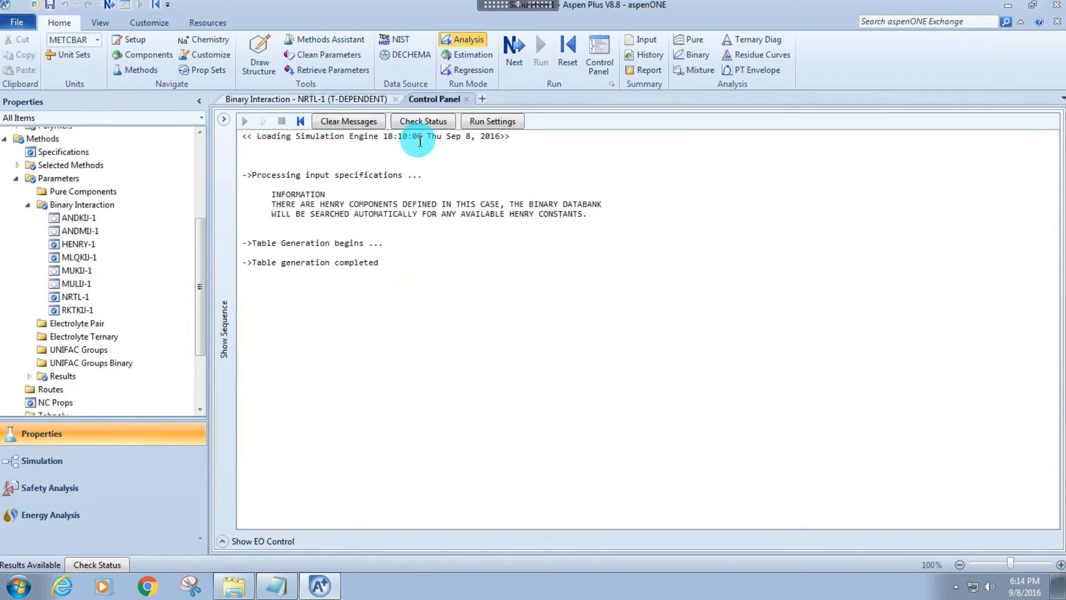
click(288, 100)
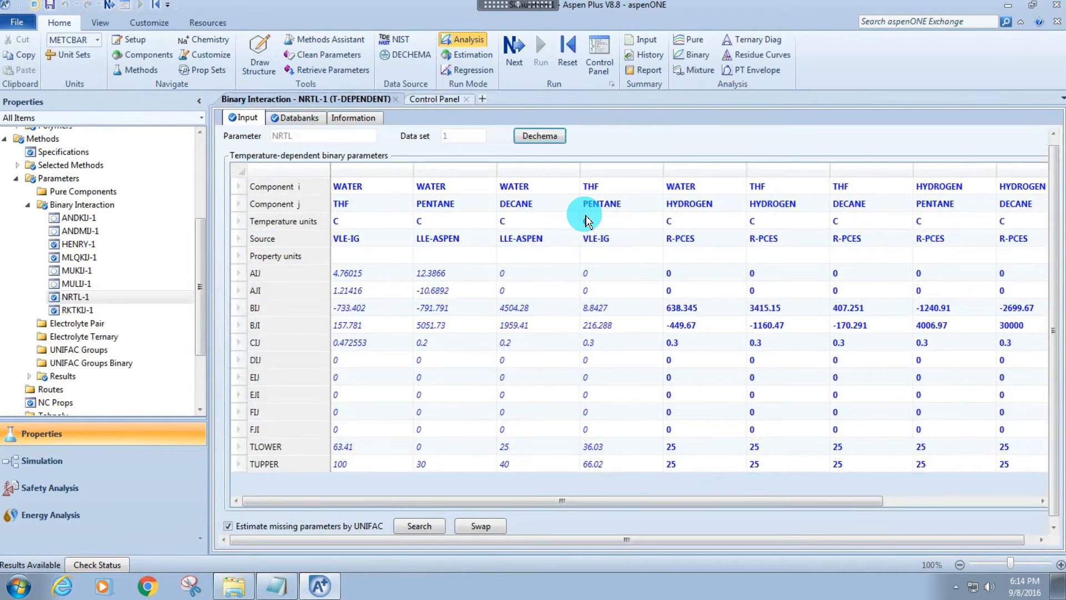
Reinitialize the property calculations and run them again.
key(shift+F5)
key(Return)
key(Return)
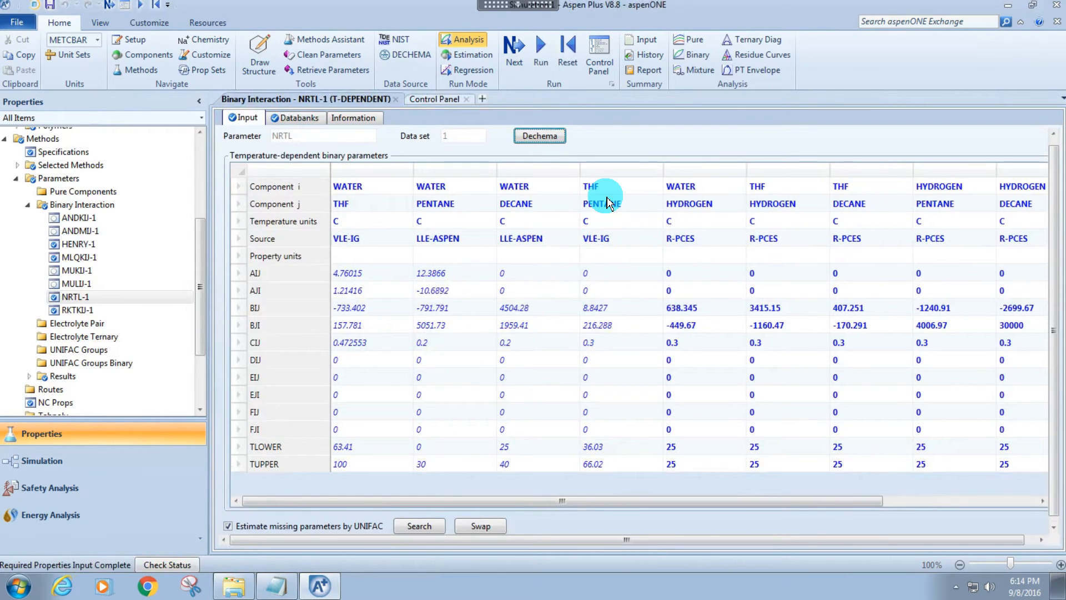
key(F5)
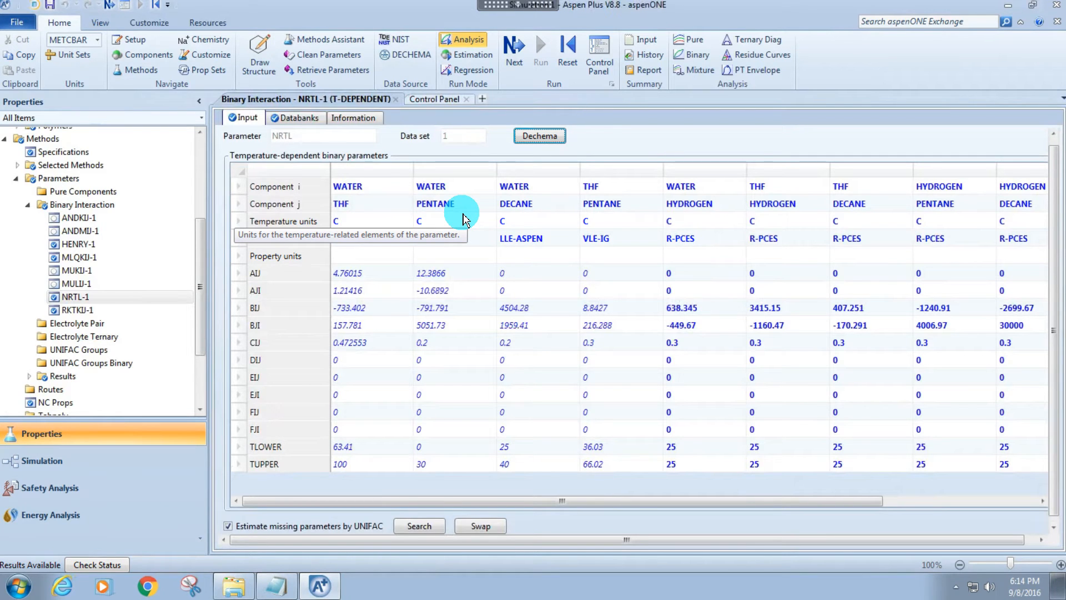
Create a pure component analysis of the thermodynamic property PL (vapor pressure) with units of torr.
click(28, 204)
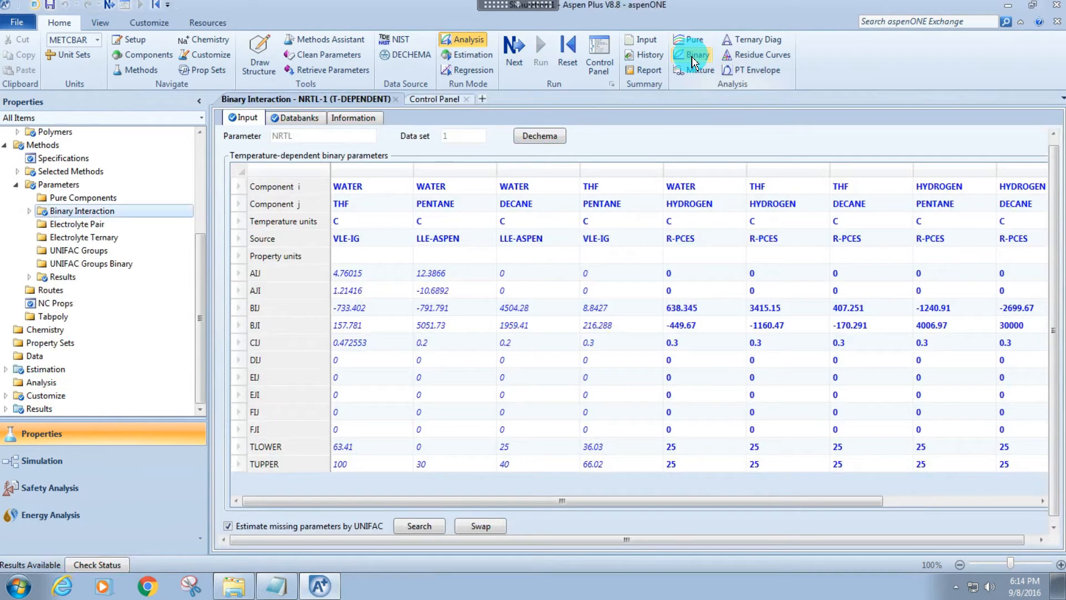
click(696, 40)
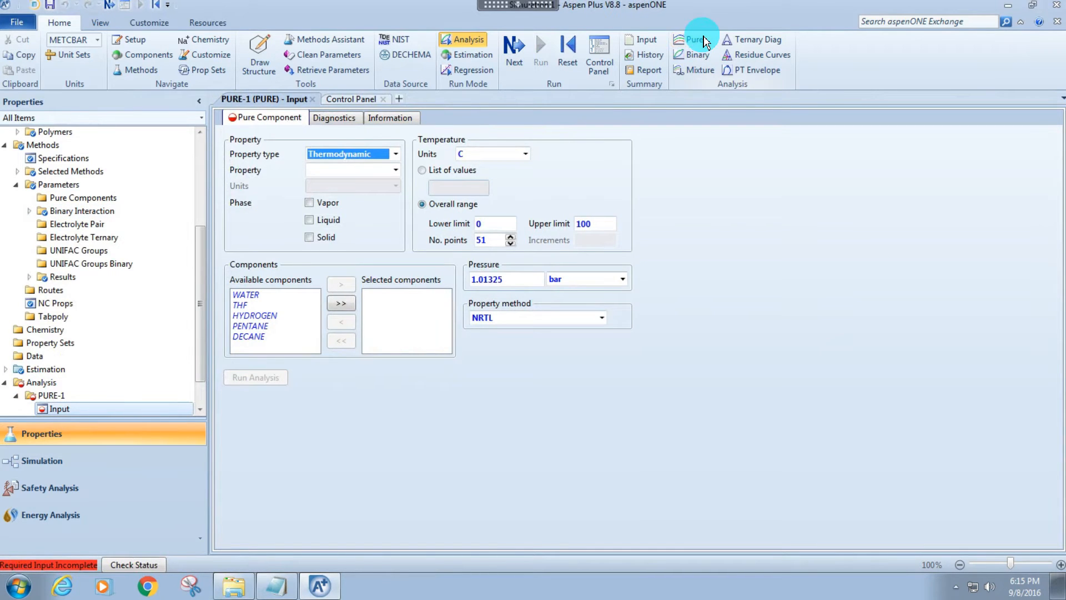
click(396, 156)
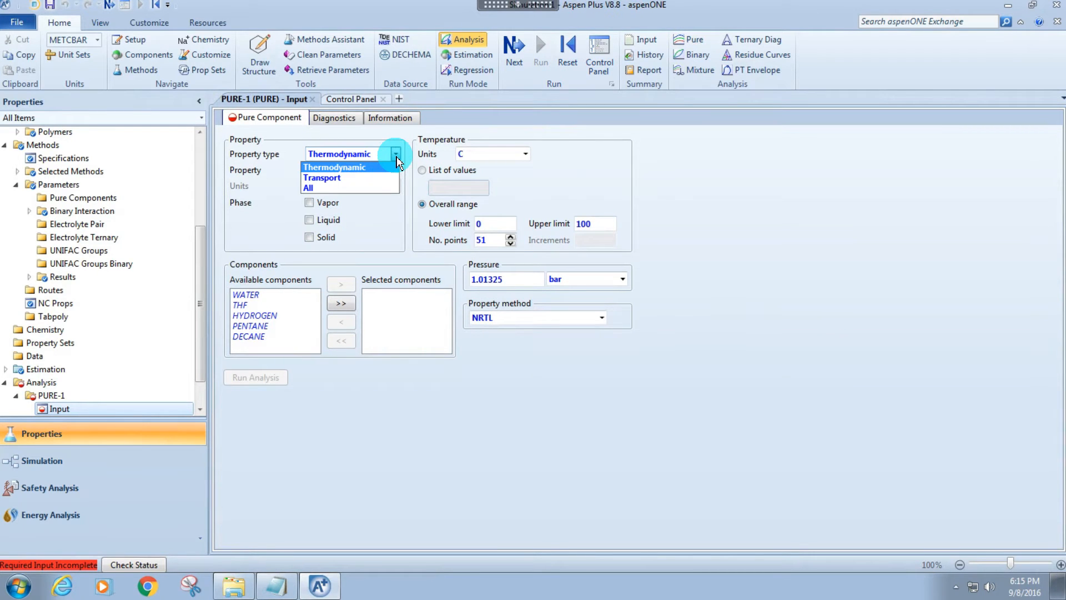
click(330, 170)
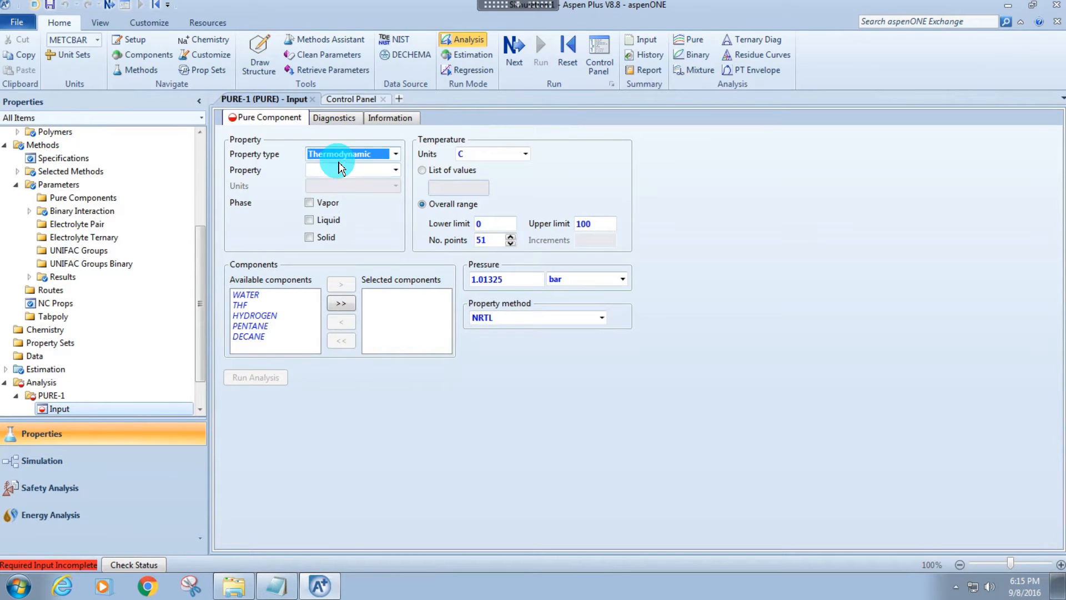
click(395, 172)
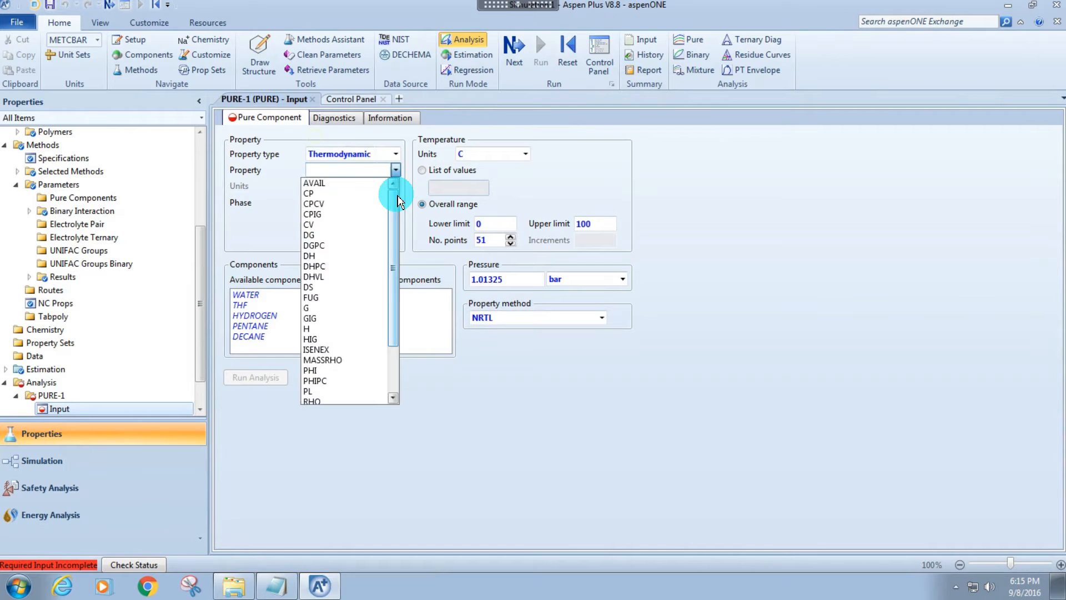
drag(397, 200, 383, 266)
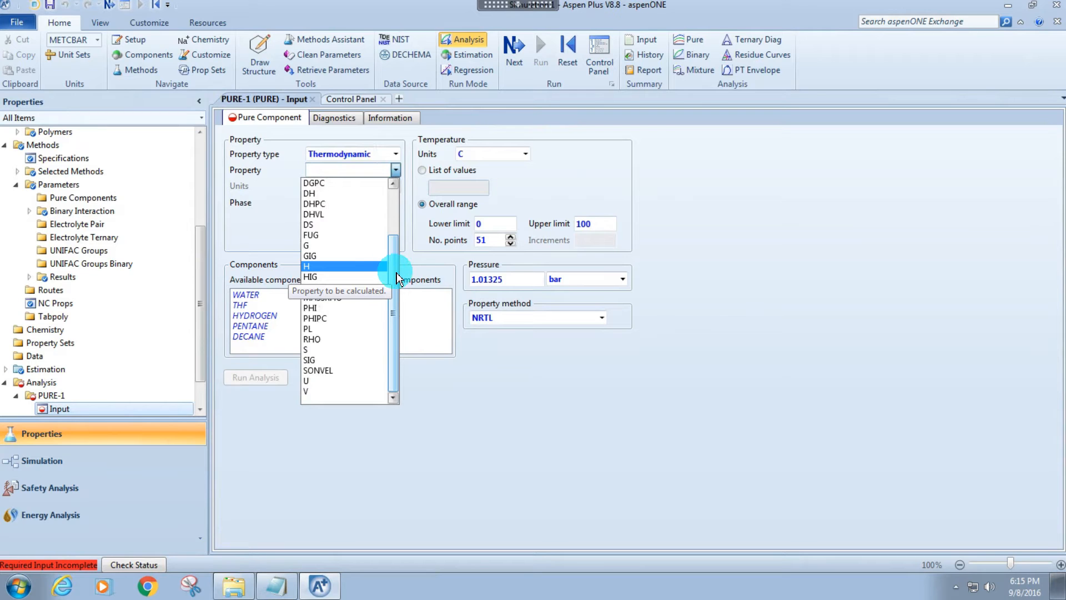
click(358, 331)
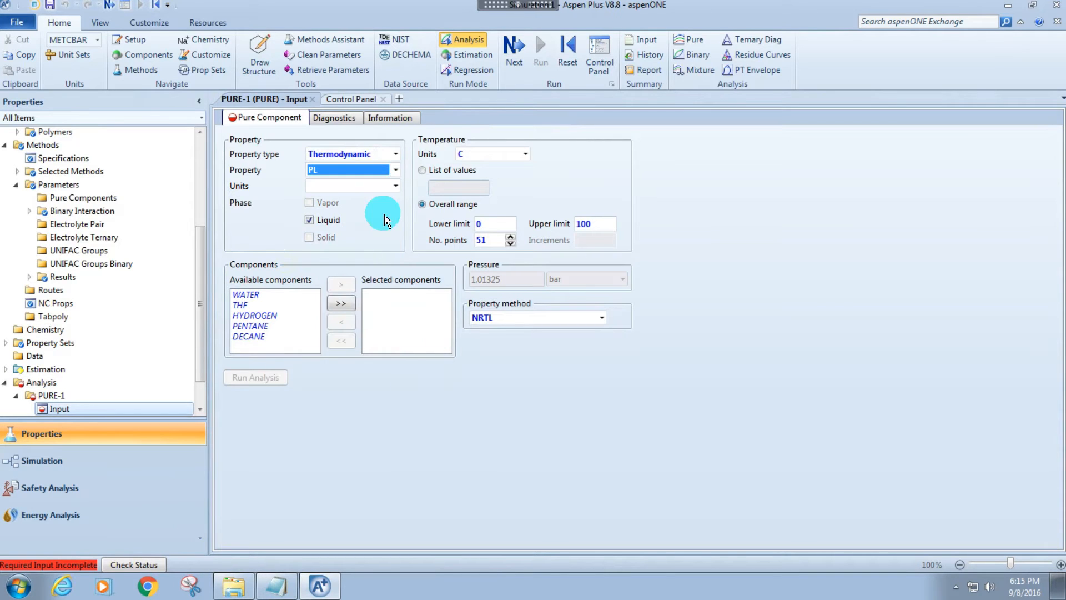
click(395, 187)
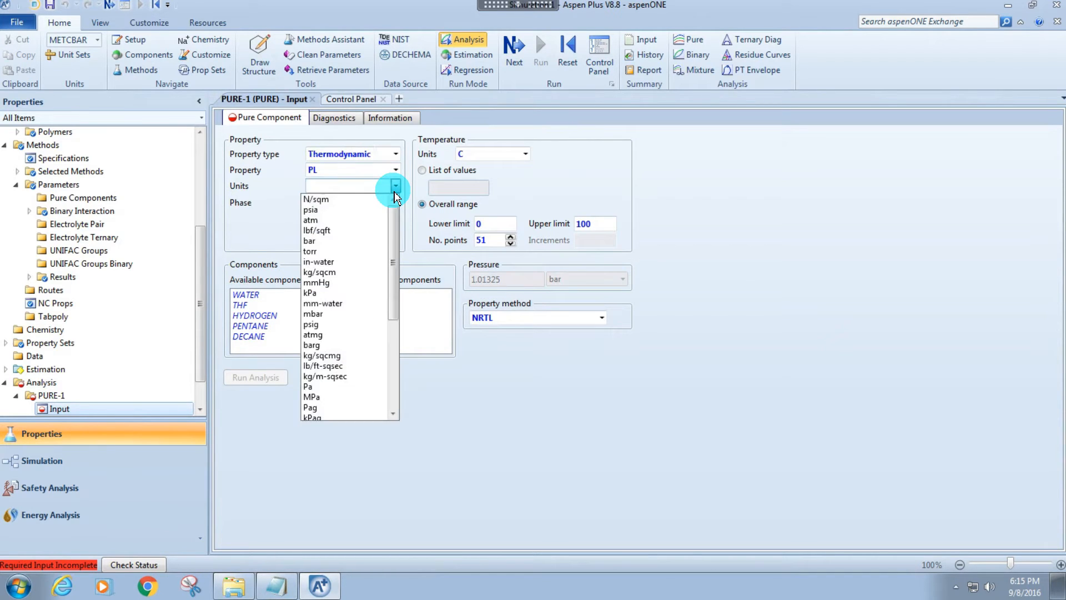
click(340, 251)
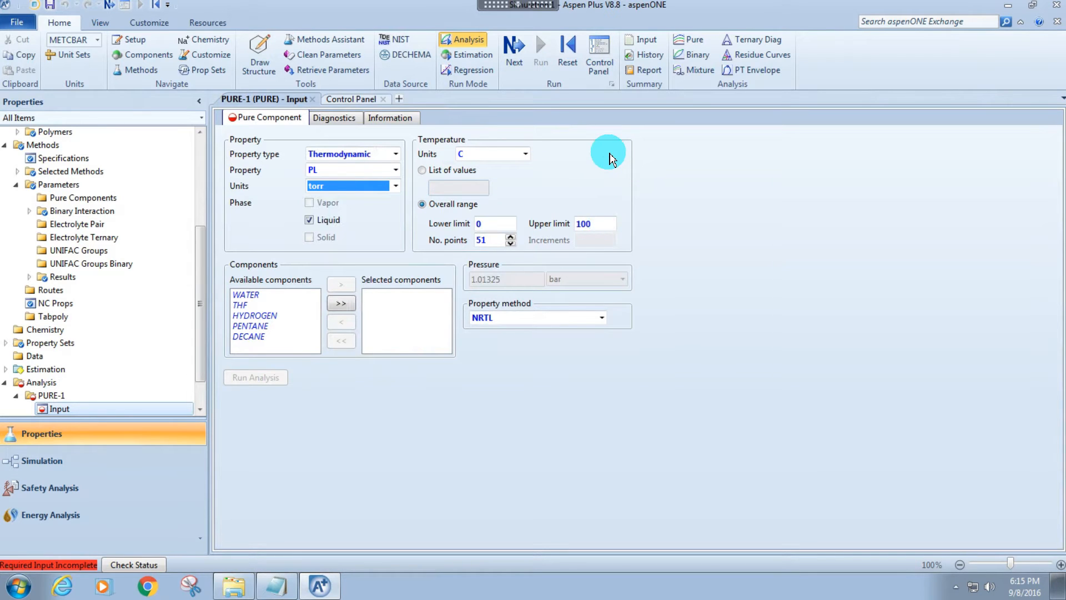
Select WATER and THF for the pure component analysis and run it to plot PL against temperature.
click(238, 295)
click(335, 285)
click(294, 295)
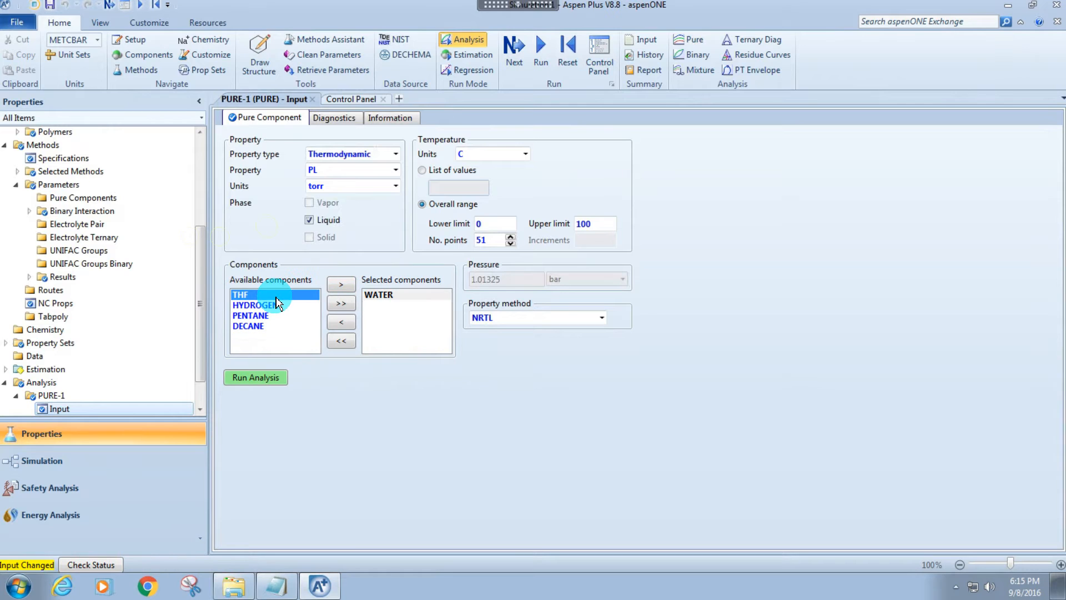
click(339, 286)
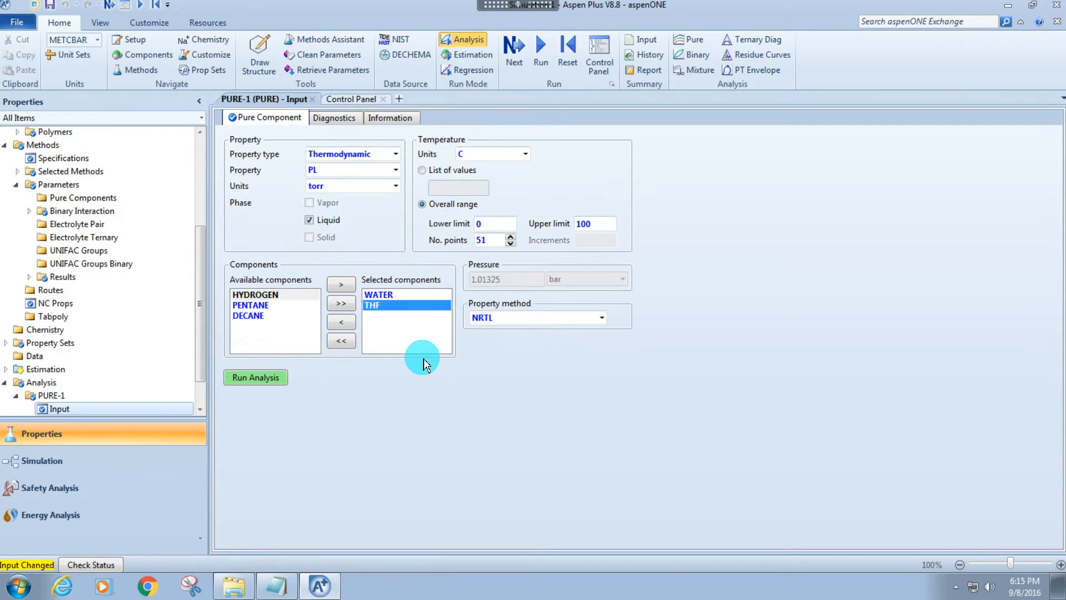
click(251, 379)
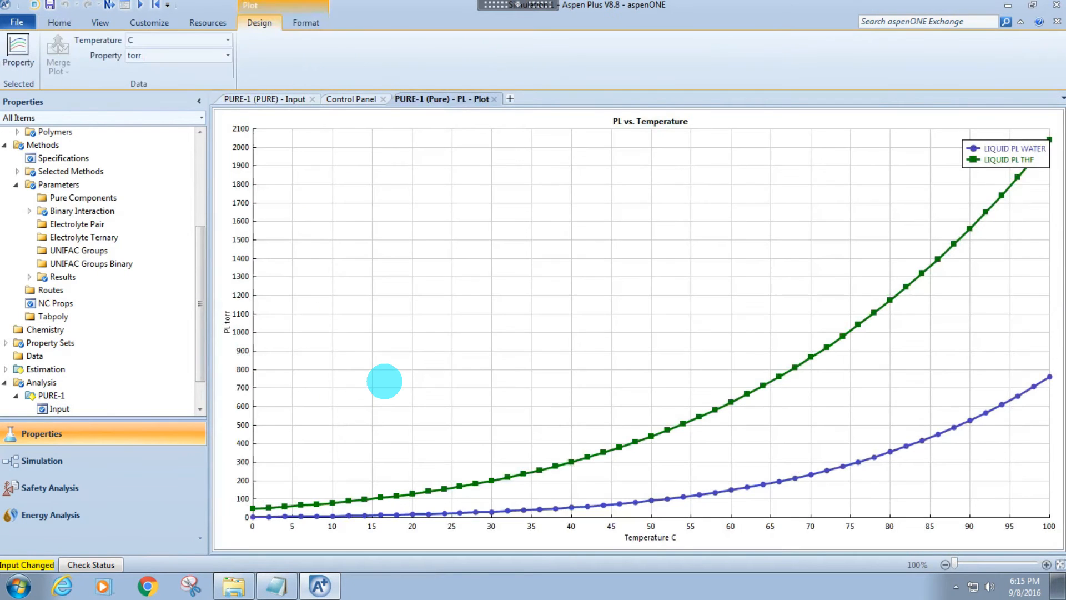
Move the vapor pressure plot's legend clear of the curves and reopen the PURE-1 analysis form.
drag(1006, 154, 673, 302)
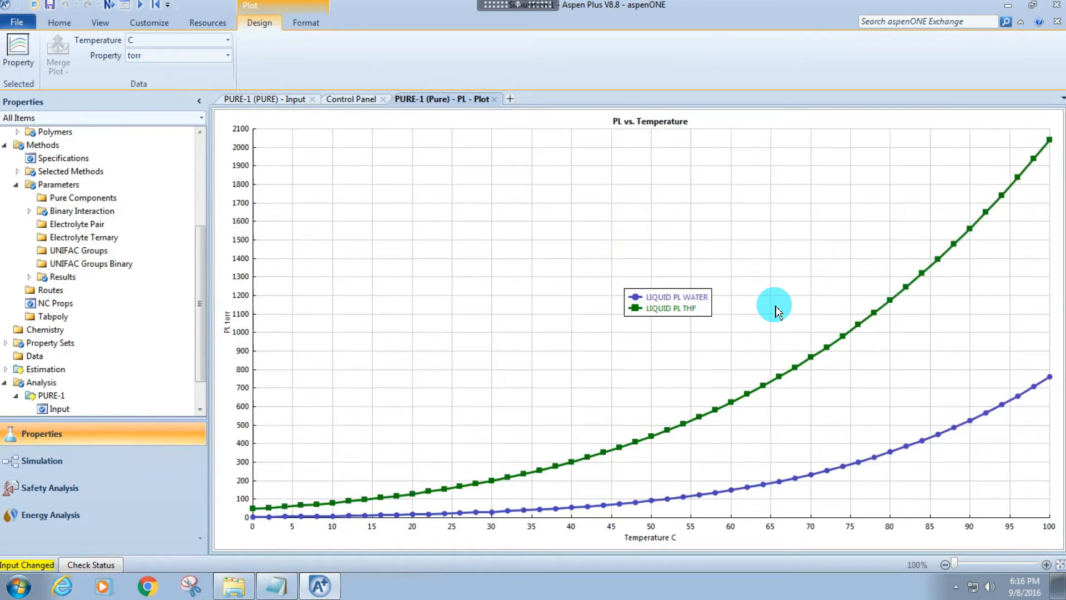
scroll(86, 331, down, 1)
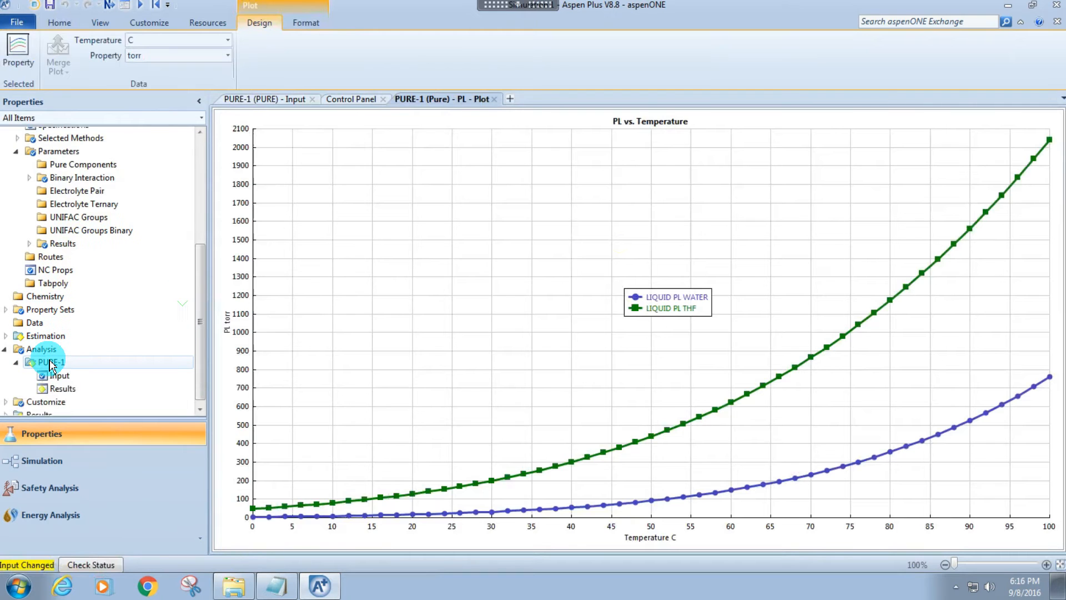
click(71, 362)
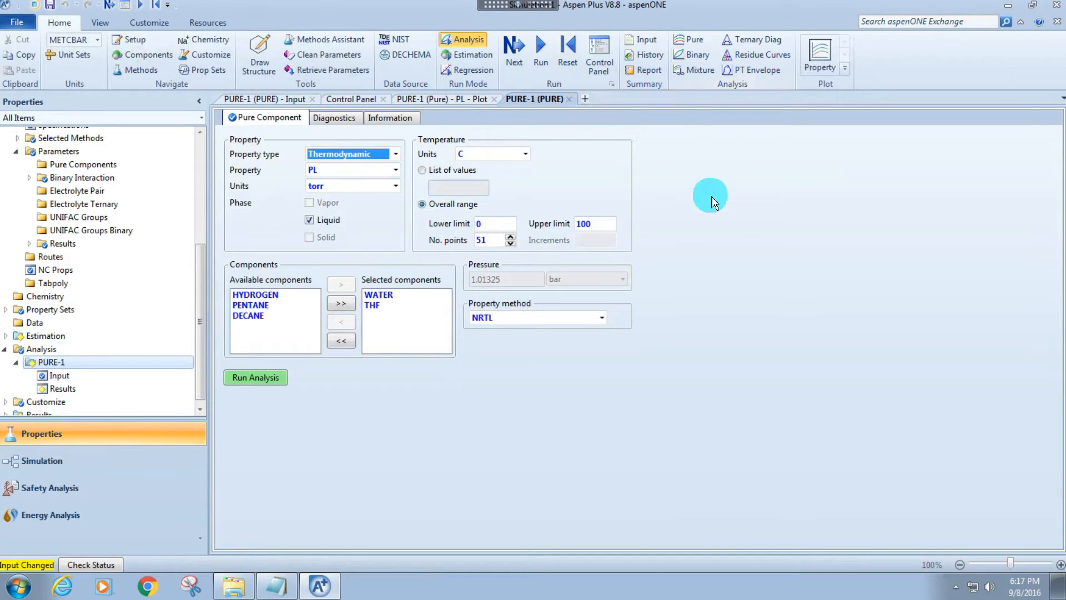
Switch to the simulation environment and place a RadFrac column on the main flowsheet.
click(740, 224)
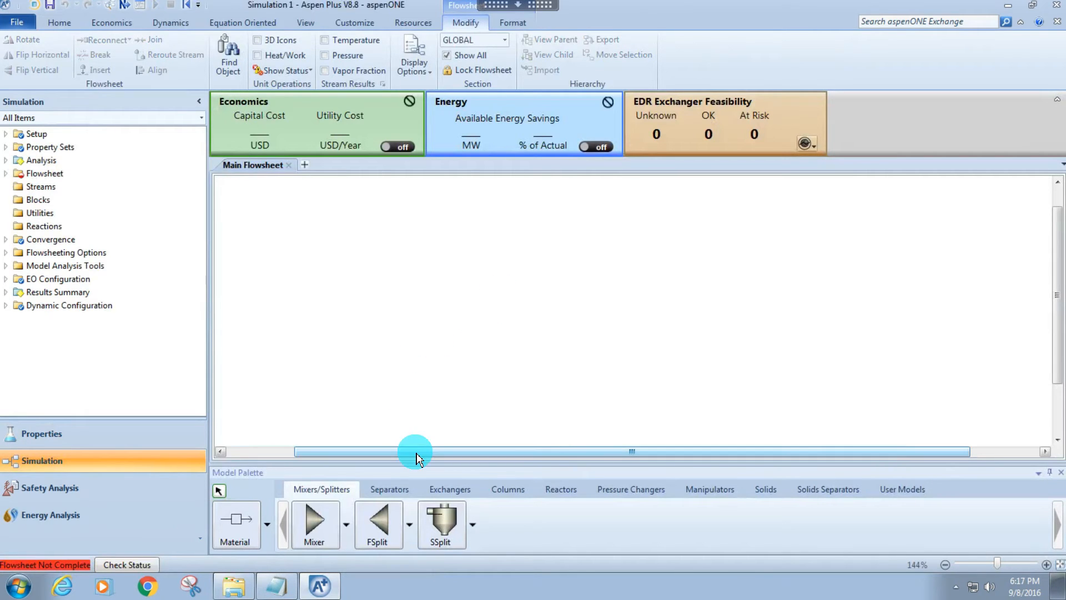
click(507, 488)
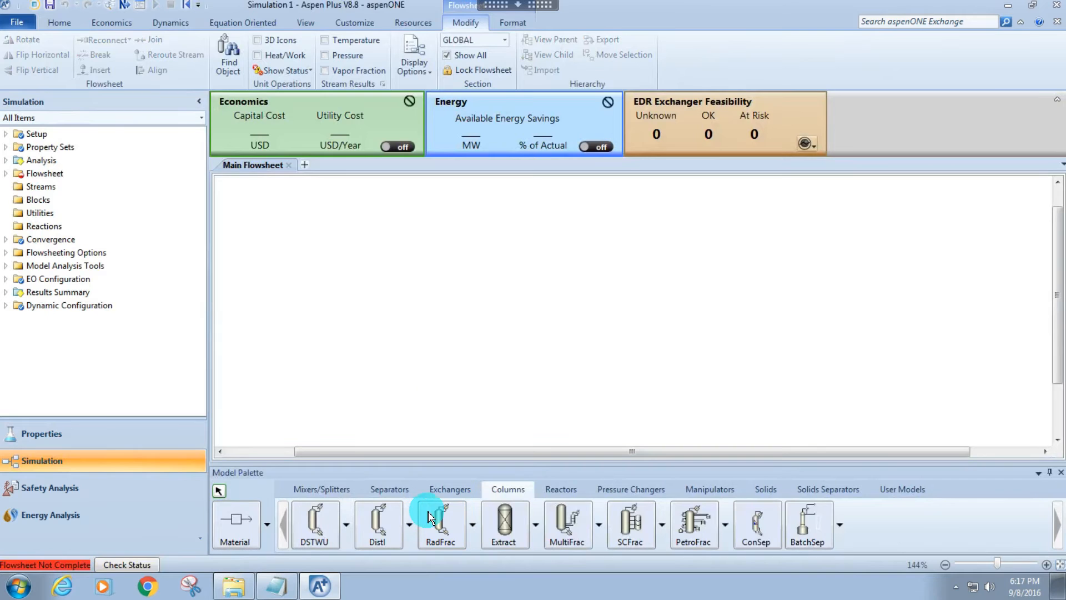
click(431, 516)
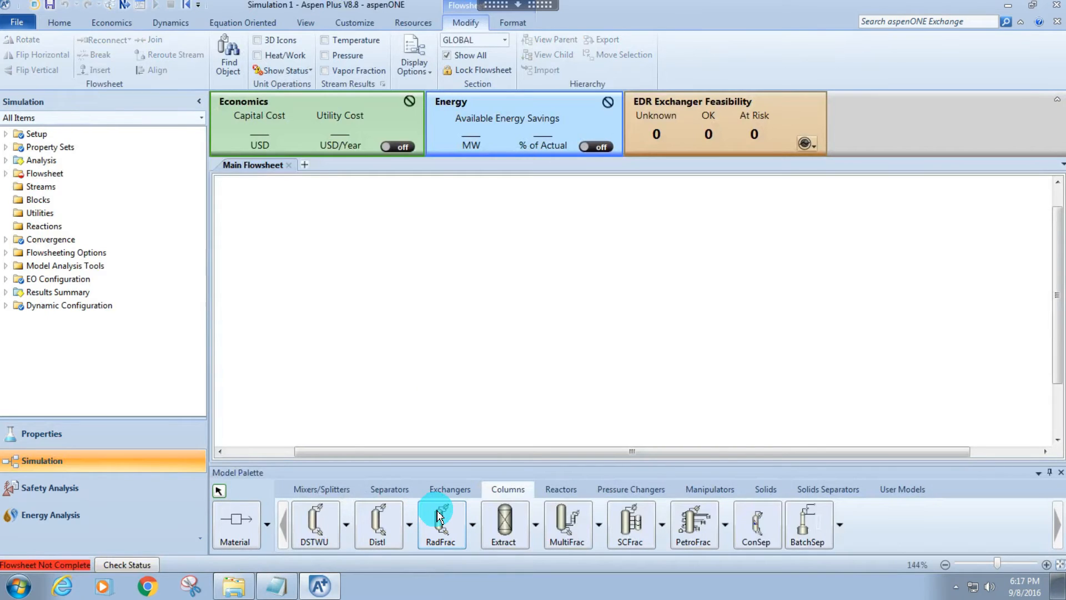
click(553, 291)
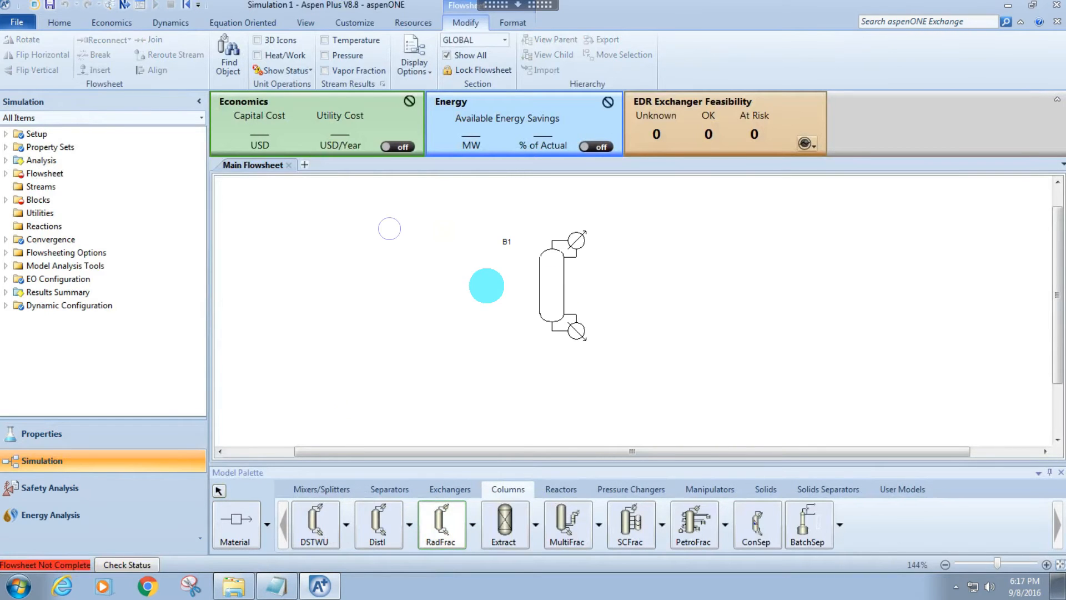
End block placement and shift the RadFrac column slightly on the flowsheet.
right_click(487, 285)
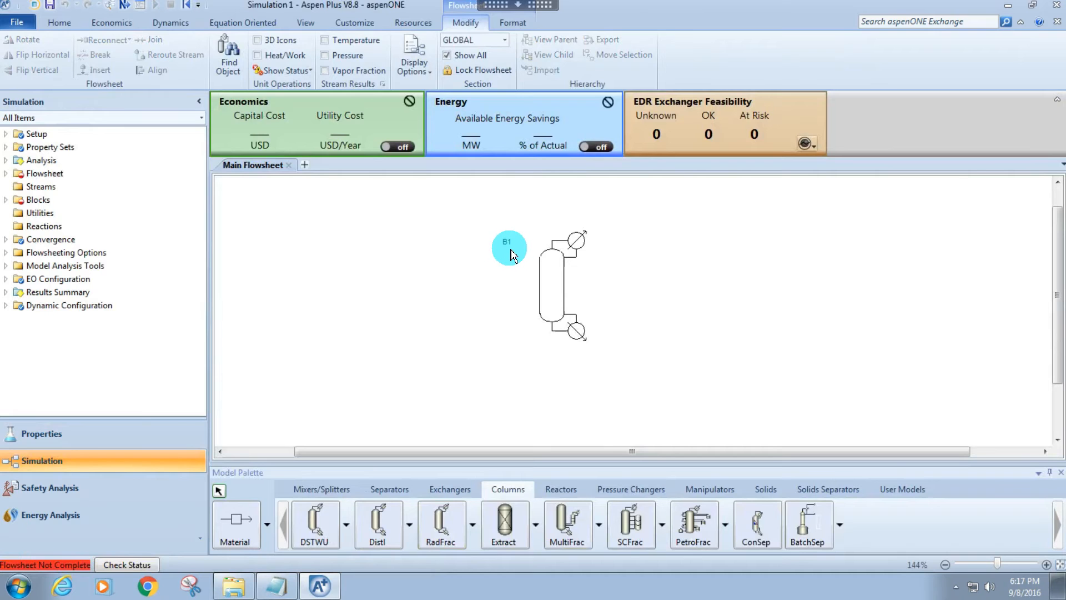
drag(564, 266, 524, 290)
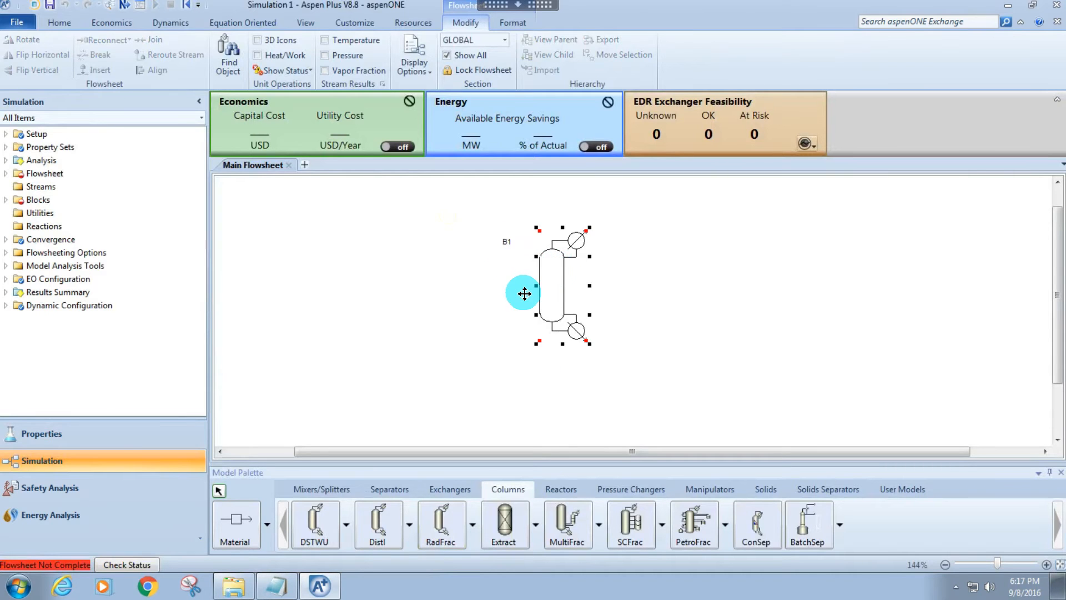
click(530, 262)
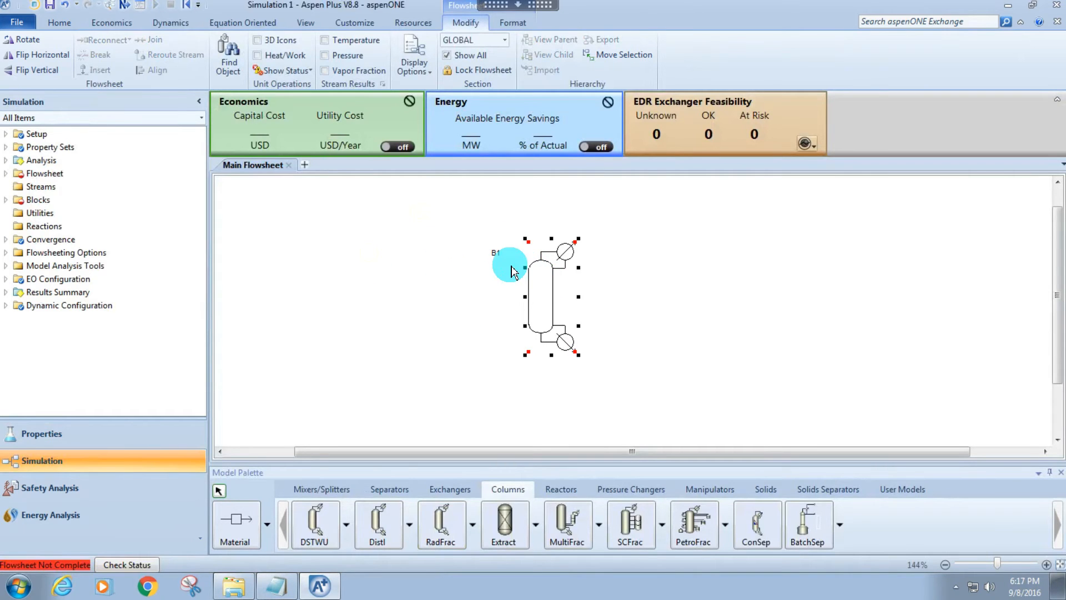
Try the 3D icon display for the flowsheet's unit operations and restore the flat icons.
click(257, 41)
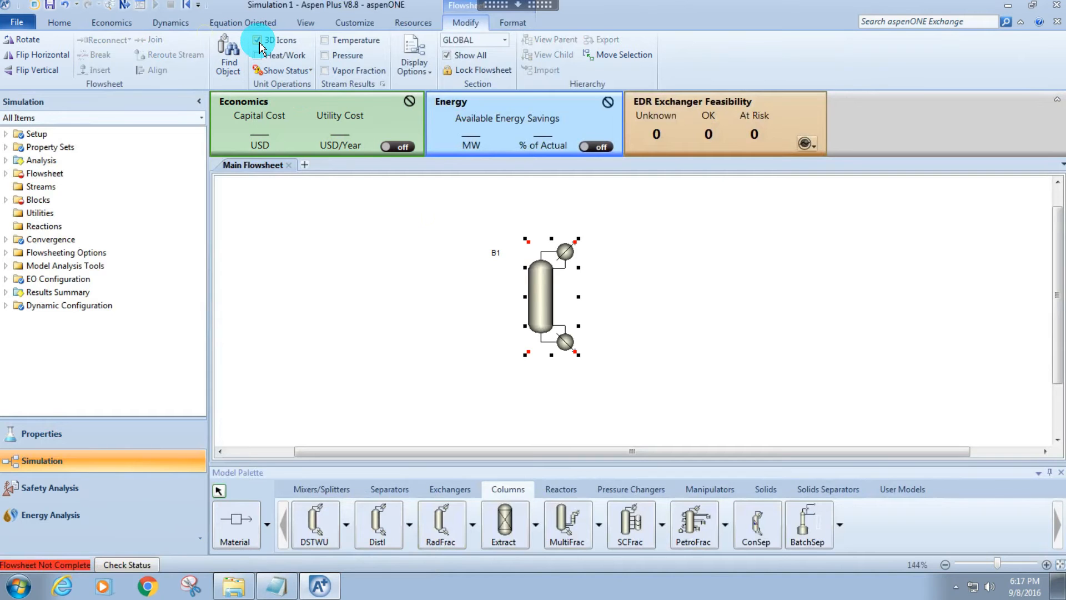
click(259, 43)
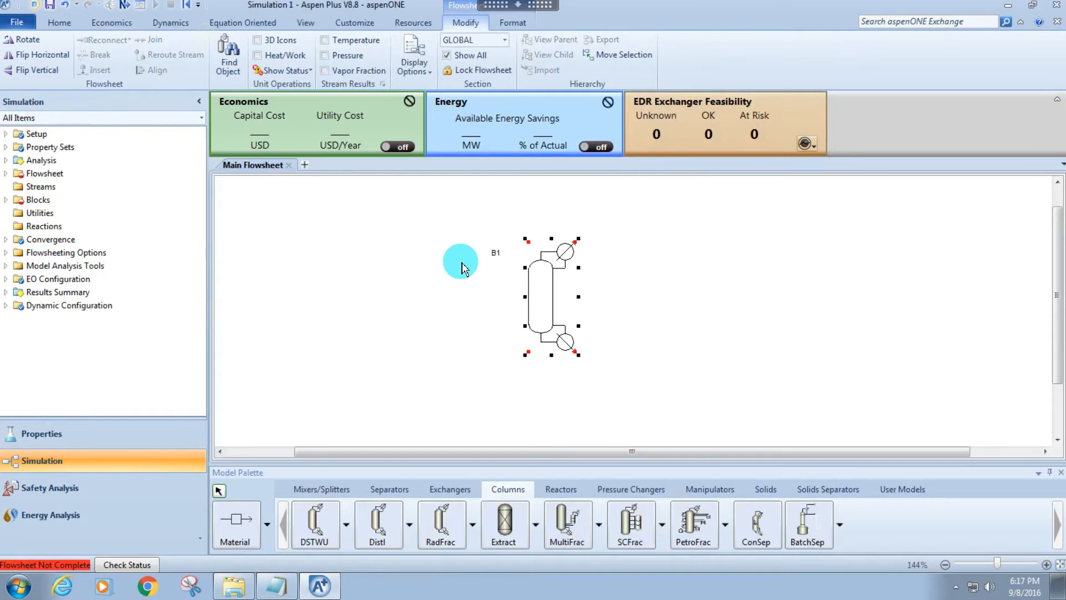
click(468, 303)
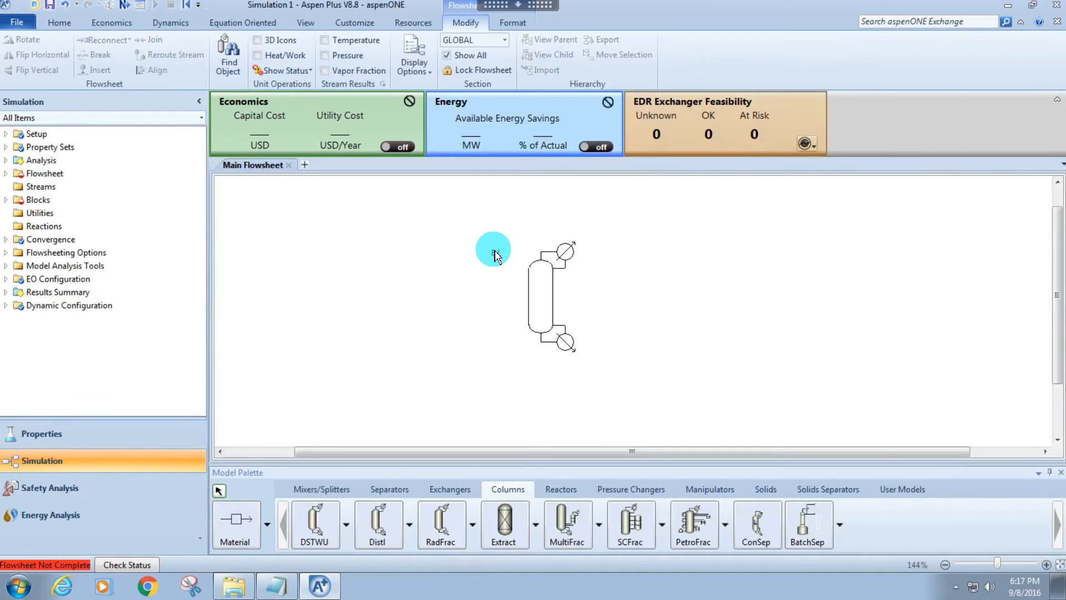
Move the column's label closer to its condenser and rename the block COLUMN1.
drag(495, 255, 516, 247)
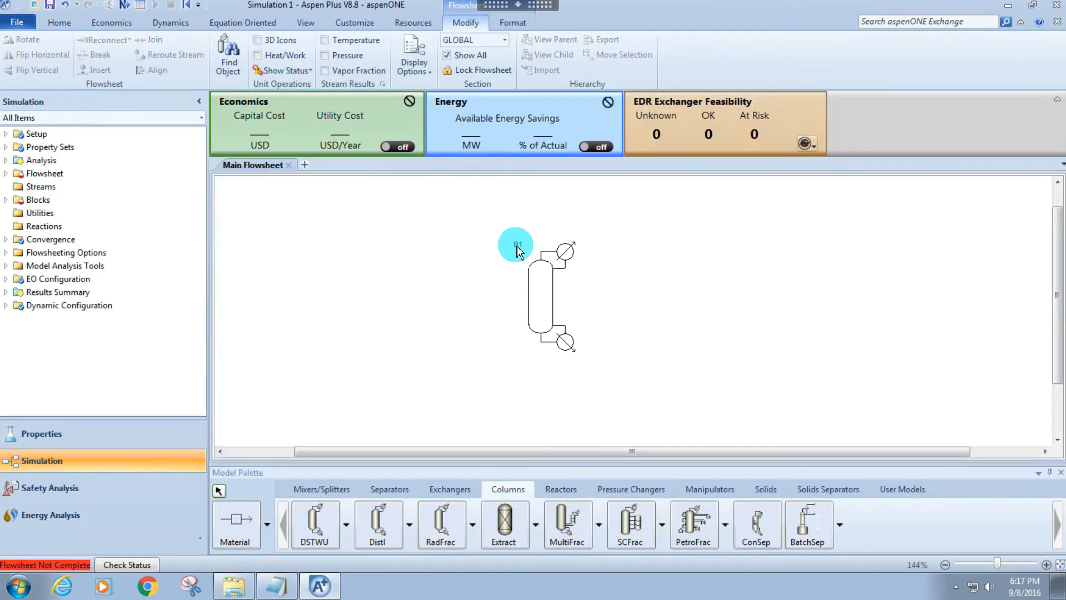
double_click(517, 246)
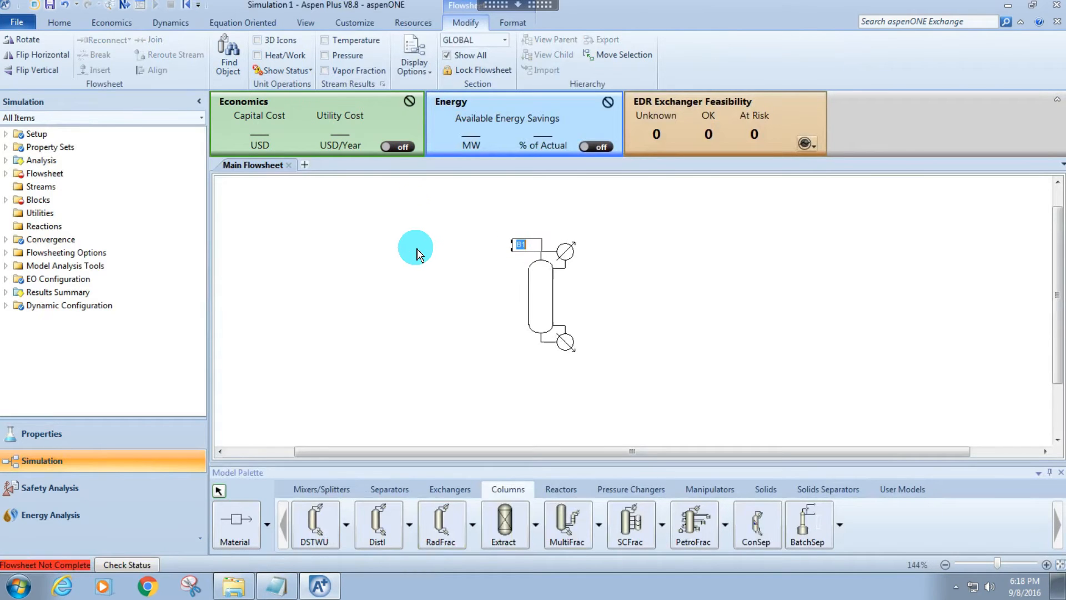
text(COLUMN1)
key(Return)
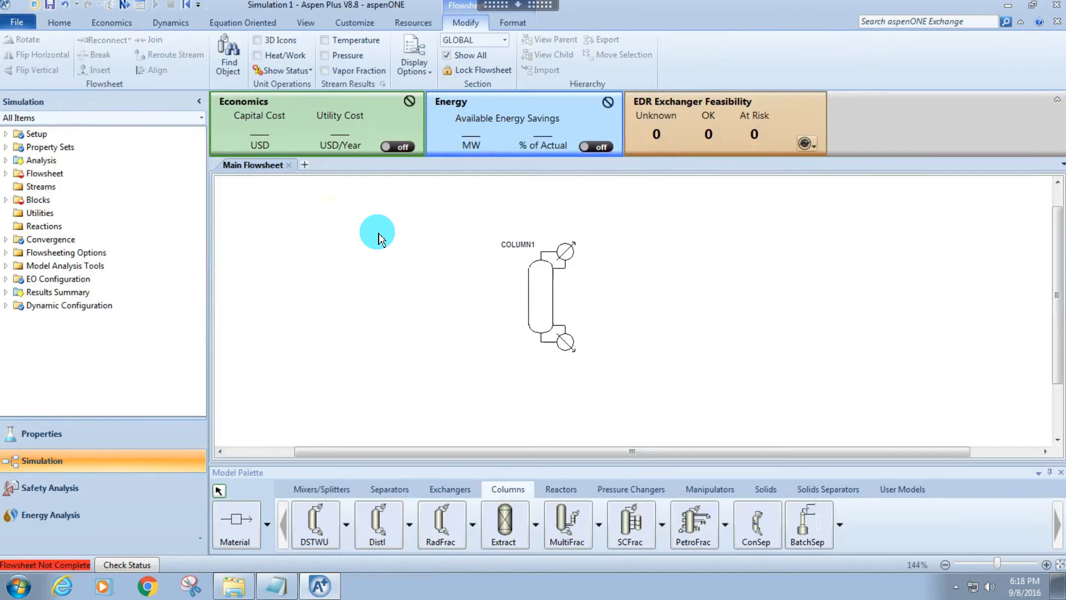
Draw a material stream from the open flowsheet area into COLUMN1's feed port.
click(233, 528)
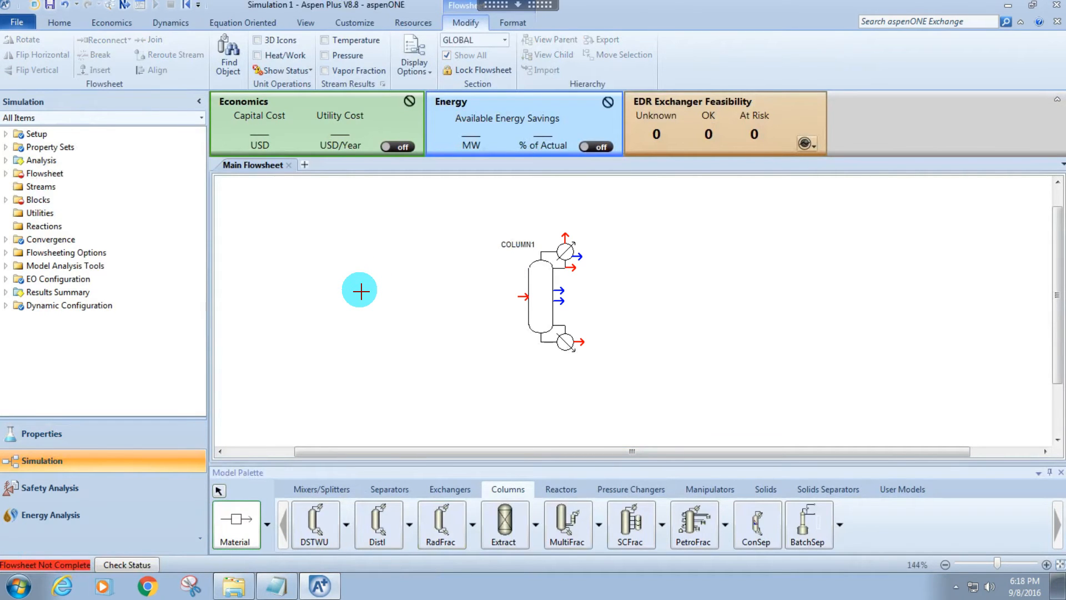
click(409, 291)
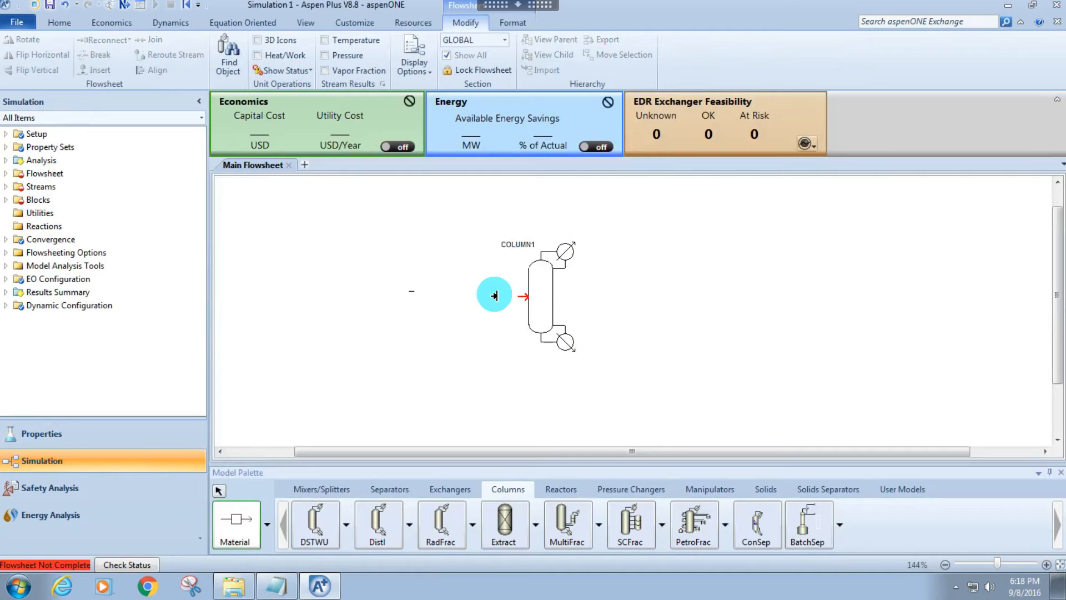
click(524, 293)
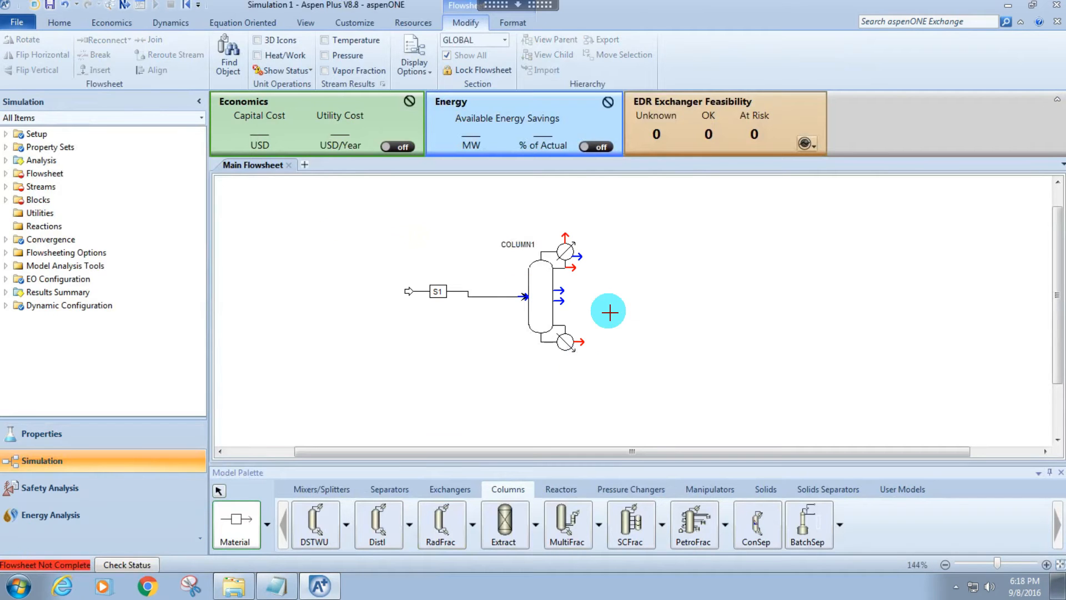
Draw material streams out of COLUMN1's required bottoms and liquid distillate ports, and end stream placement.
click(578, 342)
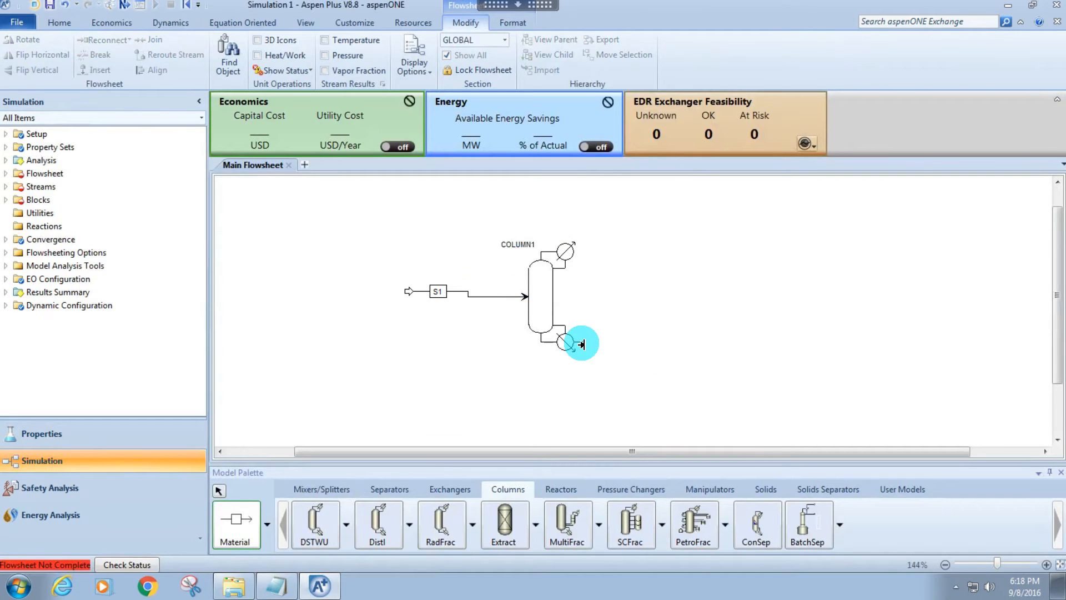
click(674, 341)
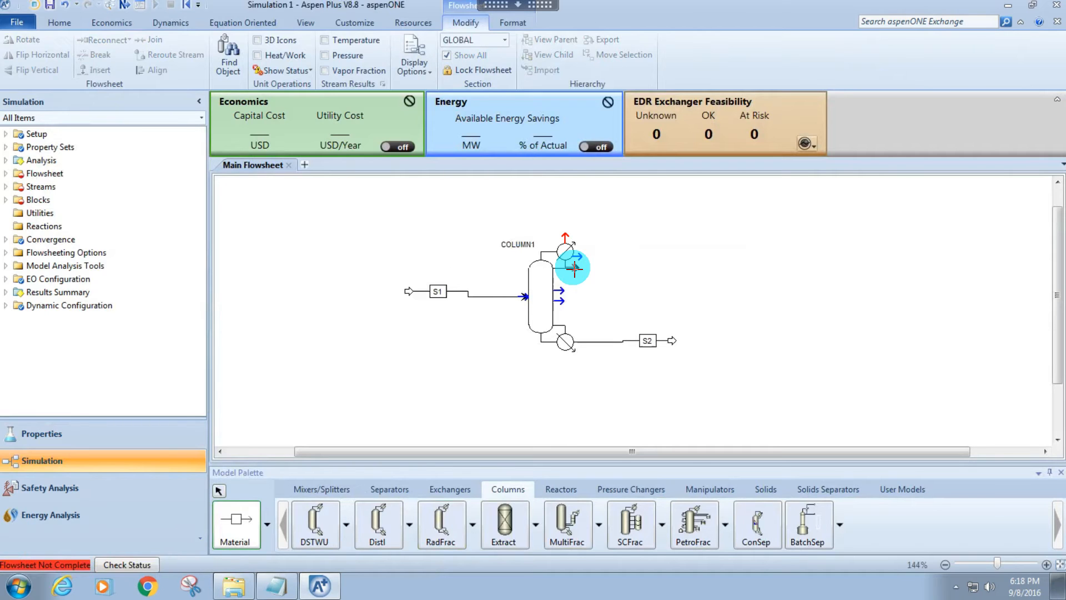
click(575, 268)
click(666, 268)
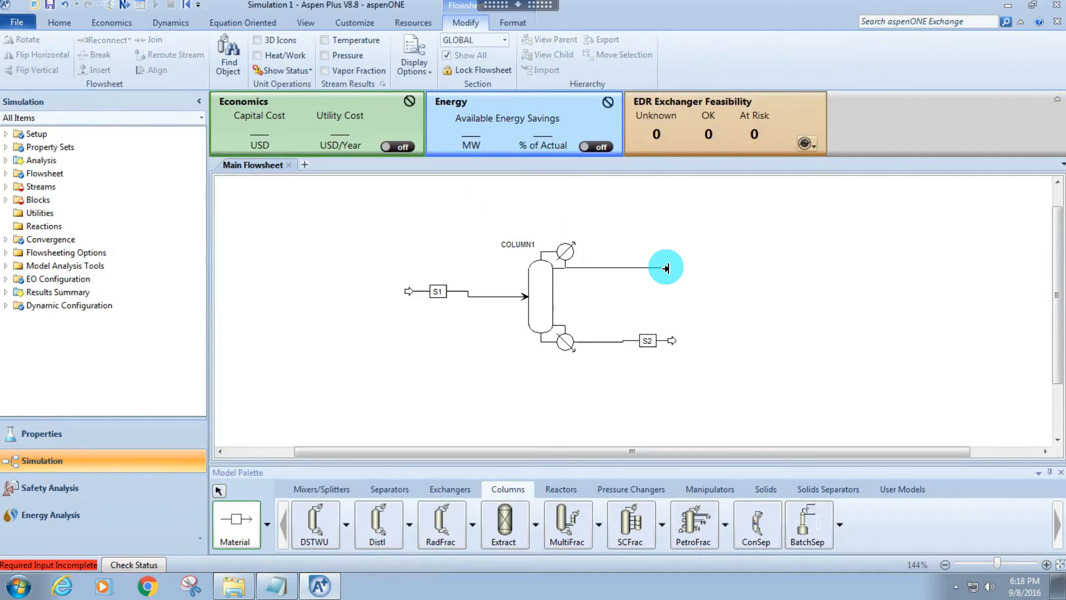
right_click(650, 298)
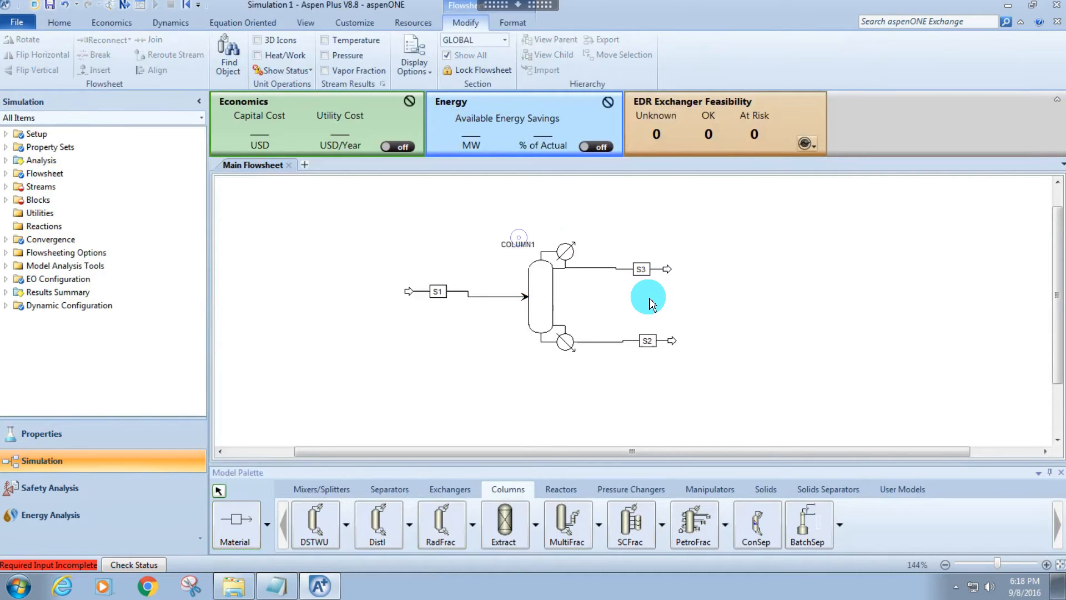
Rename the inlet stream FEED, the distillate stream D1TOP and the bottoms stream D1BOT.
click(441, 299)
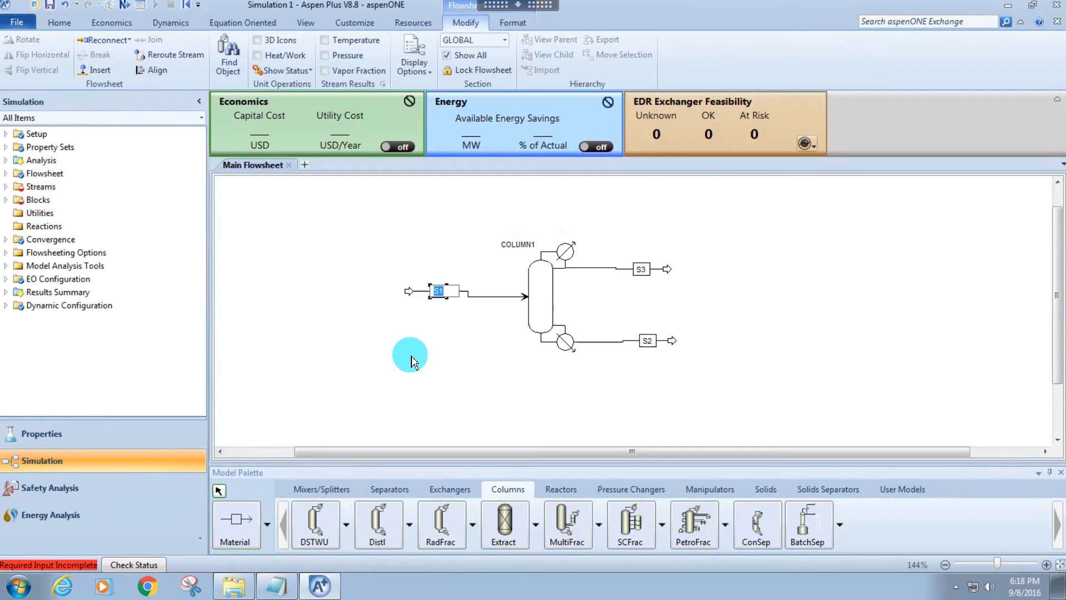
text(FEED)
key(Return)
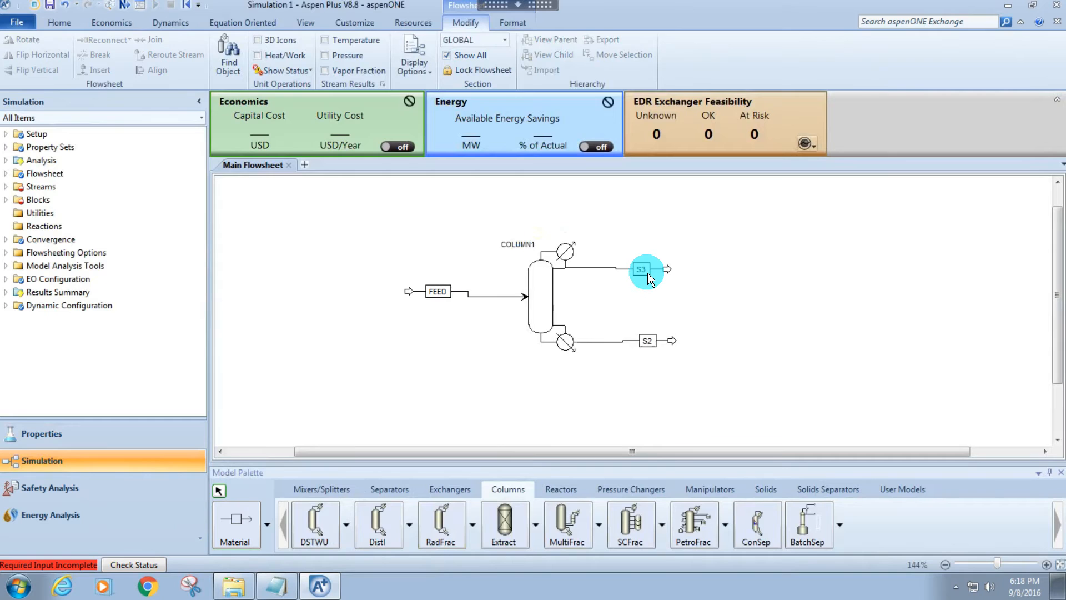
click(641, 269)
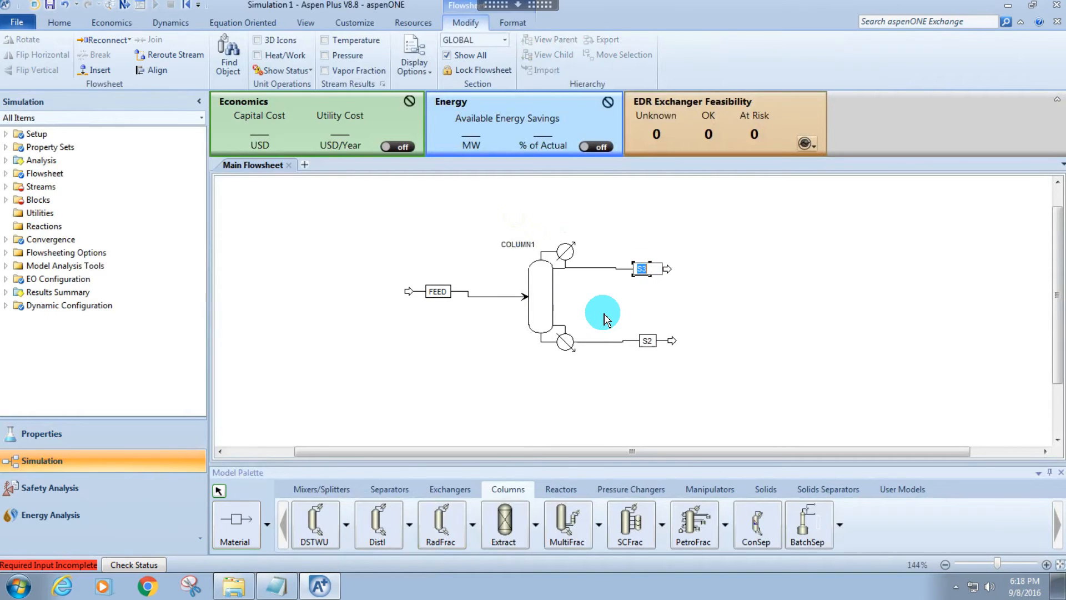
text(D1TOP)
click(647, 340)
text(D1BOT)
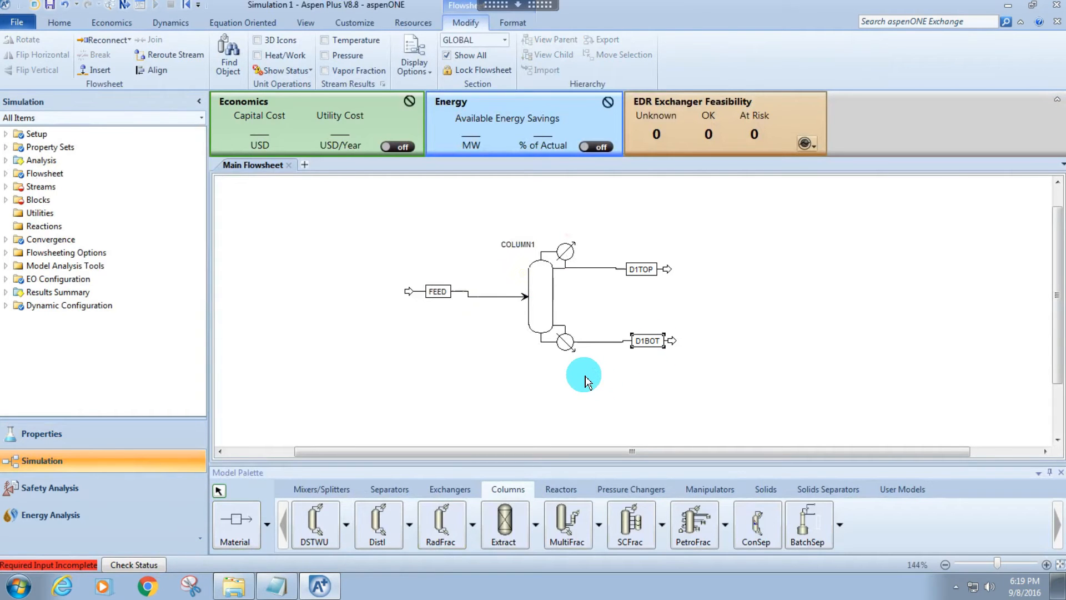
Align COLUMN1 with its connected streams using Align Blocks so the stream lines run straight.
click(547, 296)
right_click(547, 296)
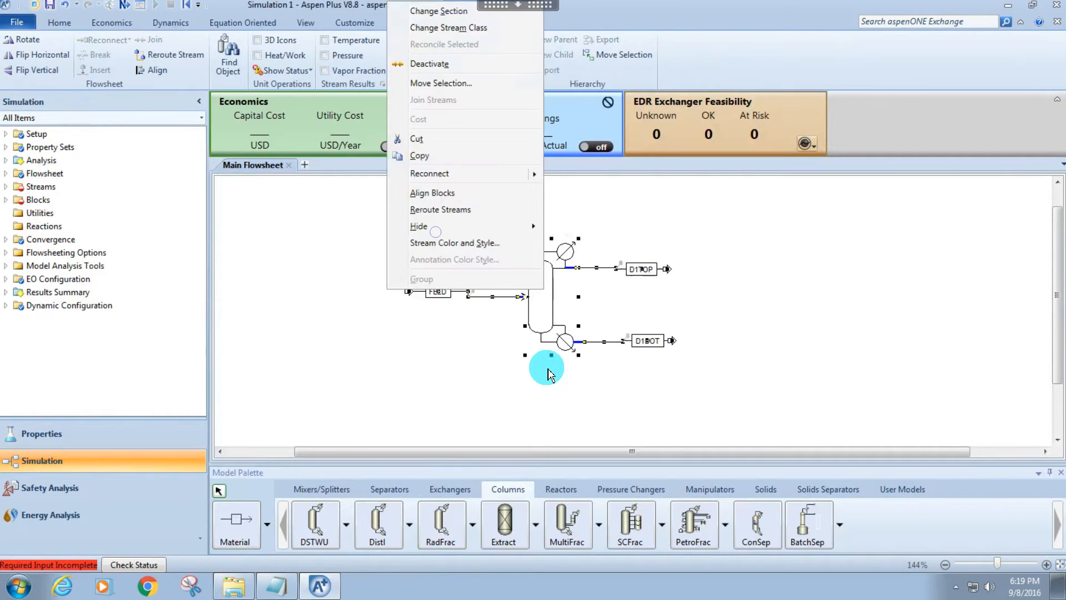
click(439, 192)
click(329, 273)
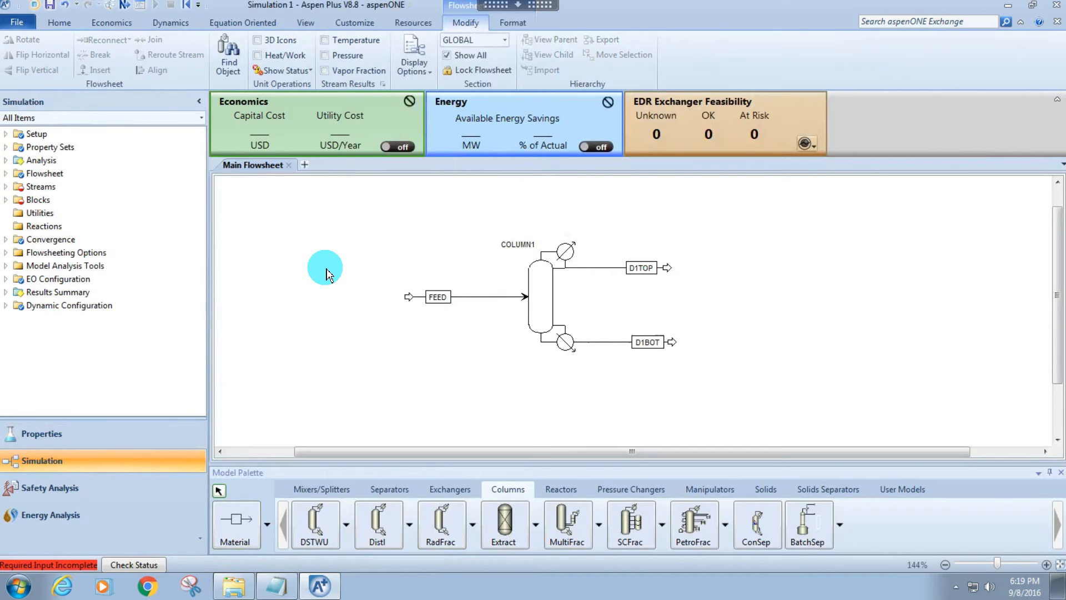
click(475, 296)
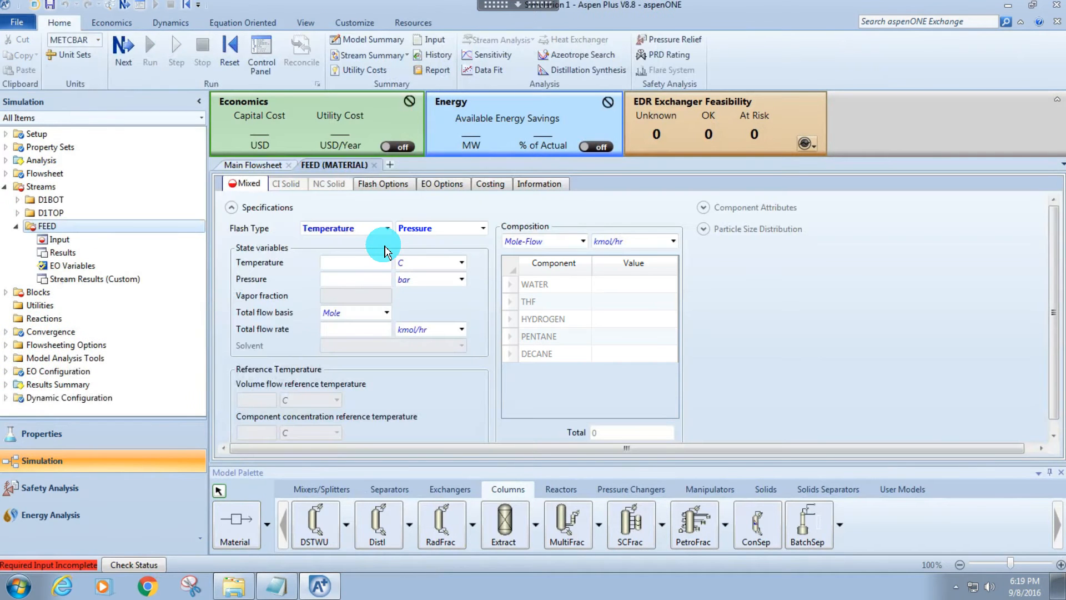
click(257, 167)
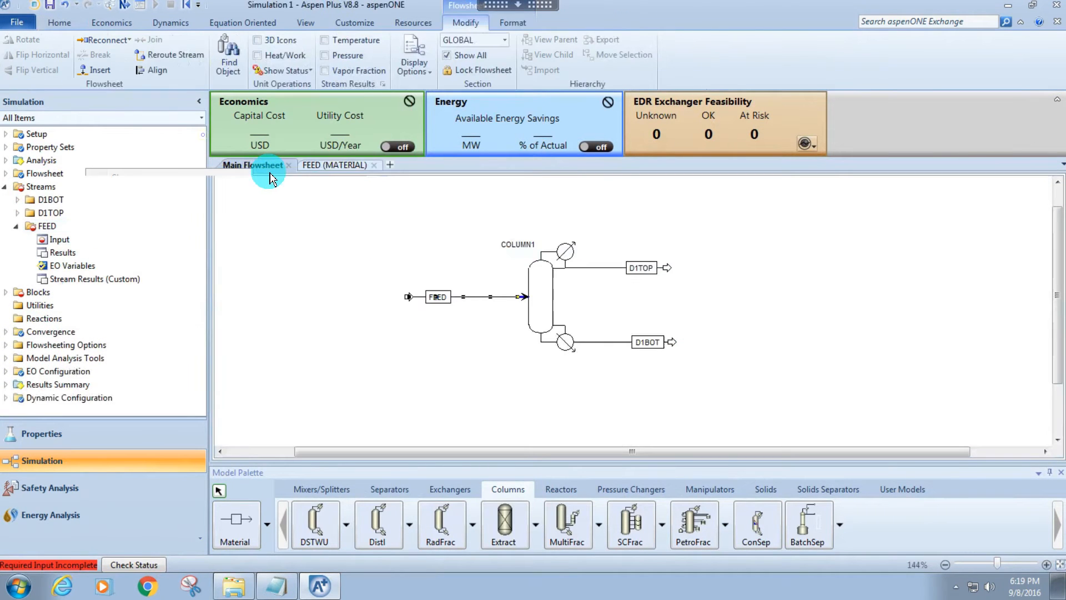
click(381, 253)
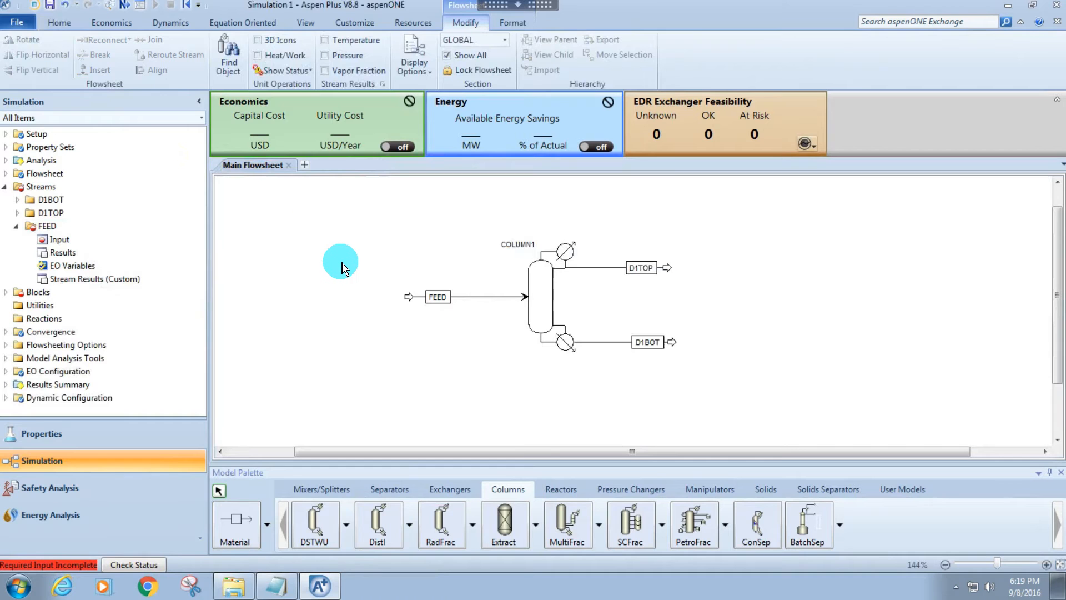
Go to the next required input and set the FEED stream to 25 C and 1 atm.
key(F4)
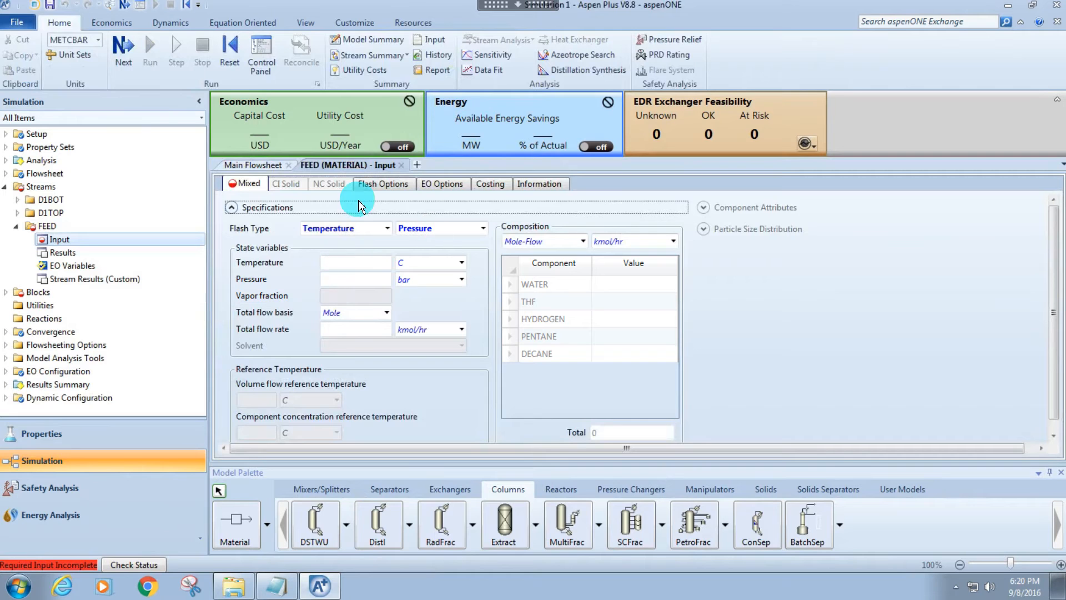
click(323, 263)
text(25)
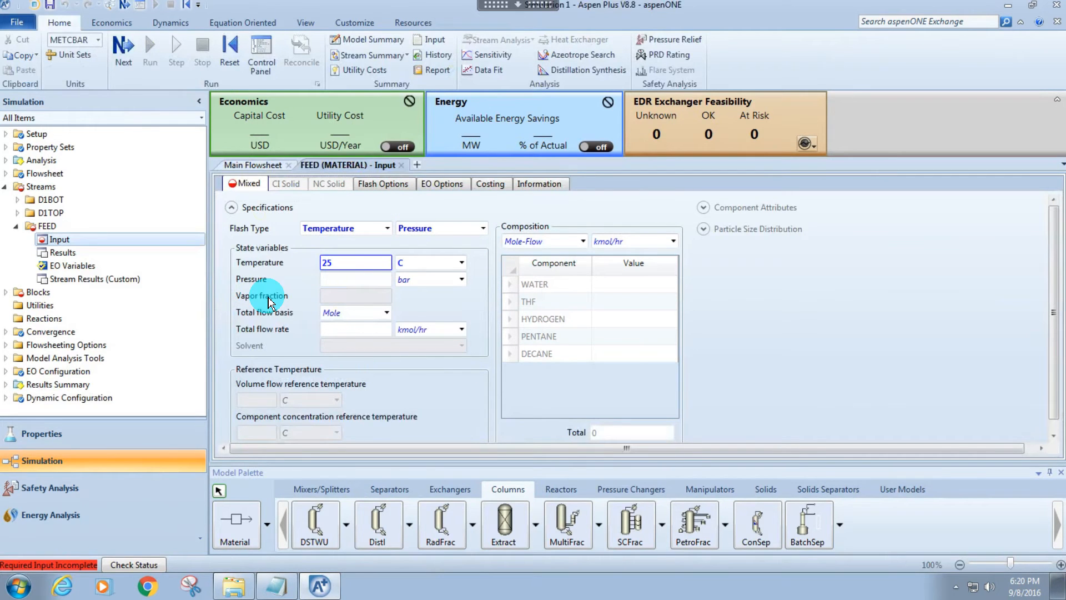
click(364, 280)
click(414, 281)
key(a)
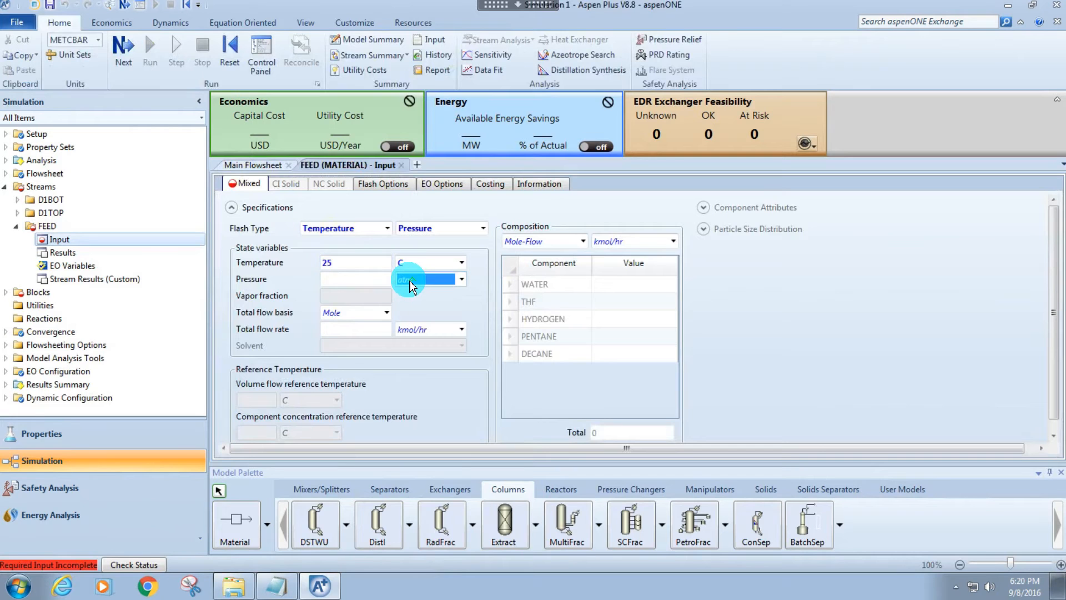
click(365, 279)
text(1)
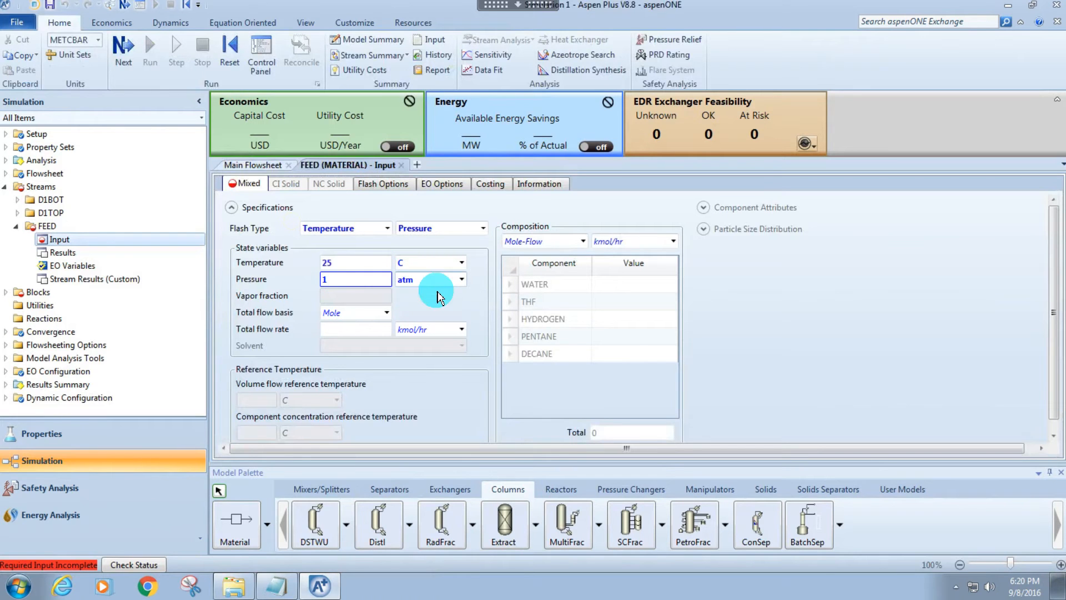
Change the FEED total flow basis to Mass and set the total flow rate to 1100 kg/hr.
click(382, 313)
click(386, 312)
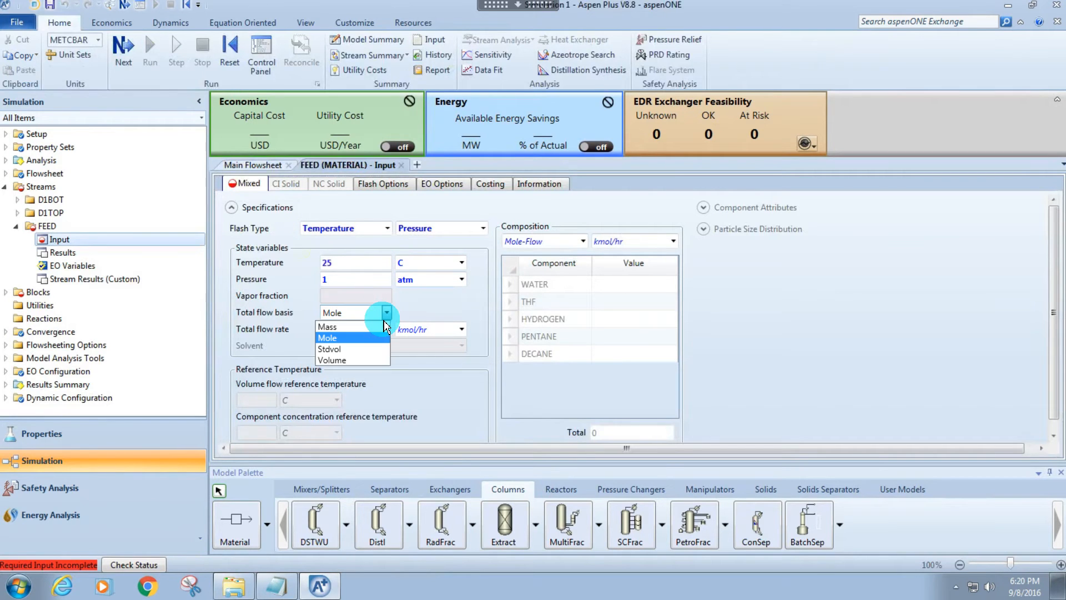
click(373, 328)
click(377, 330)
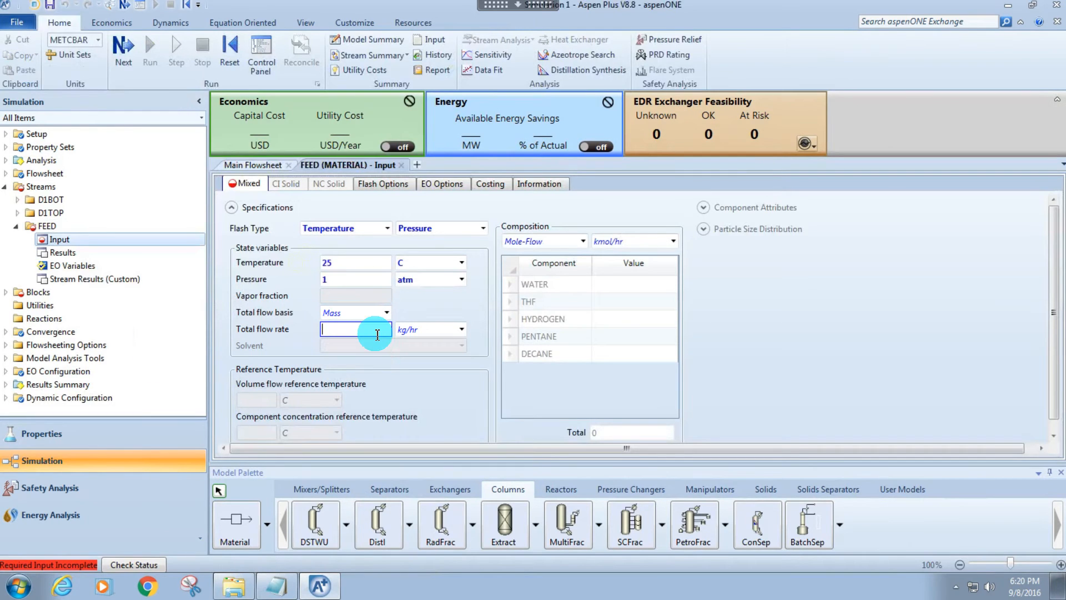
text(1100)
Set the FEED composition basis to Mass-Frac and enter 600 for THF and 500 for WATER.
click(550, 241)
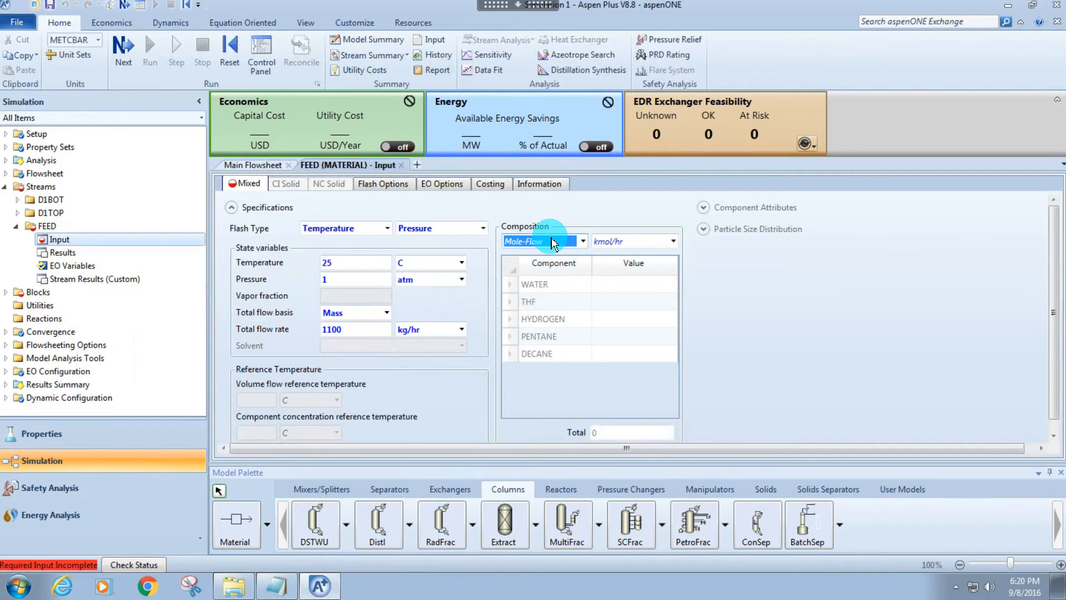
click(550, 241)
click(526, 291)
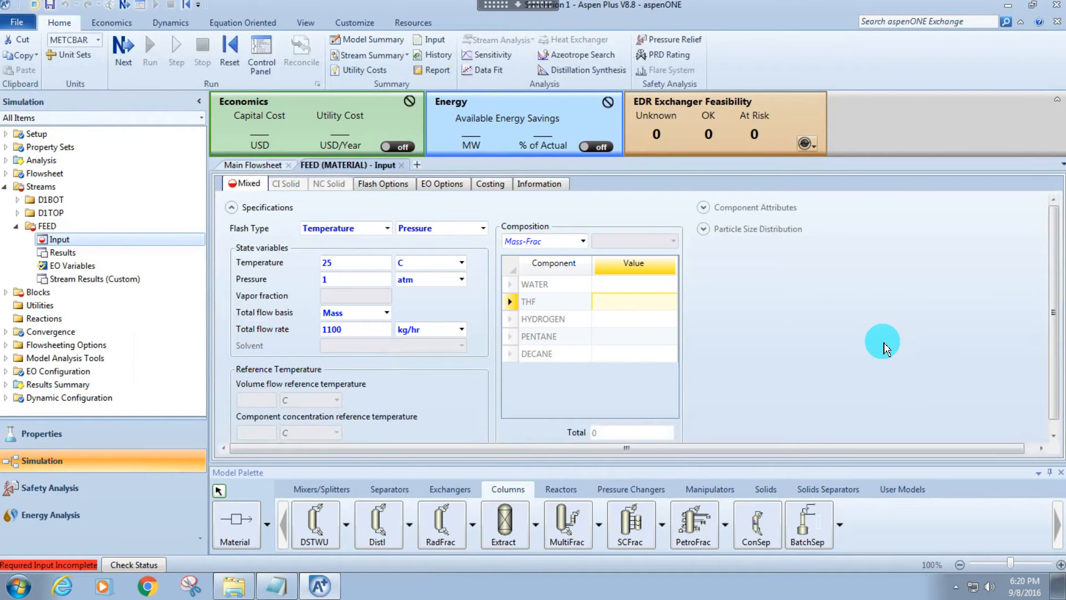
text(600)
key(Return)
key(Up)
key(Up)
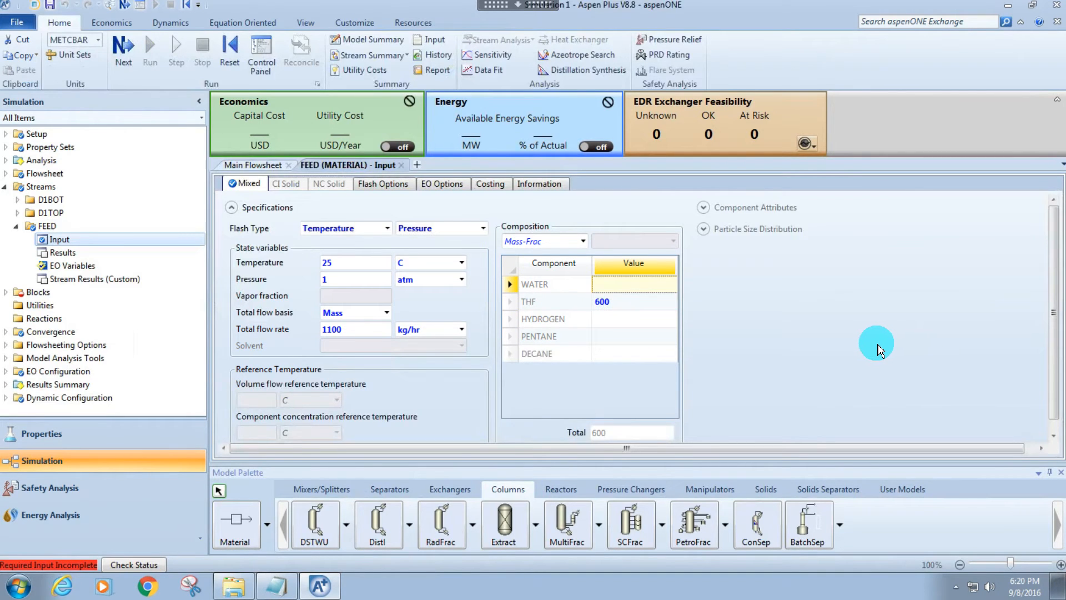
text(500)
key(Return)
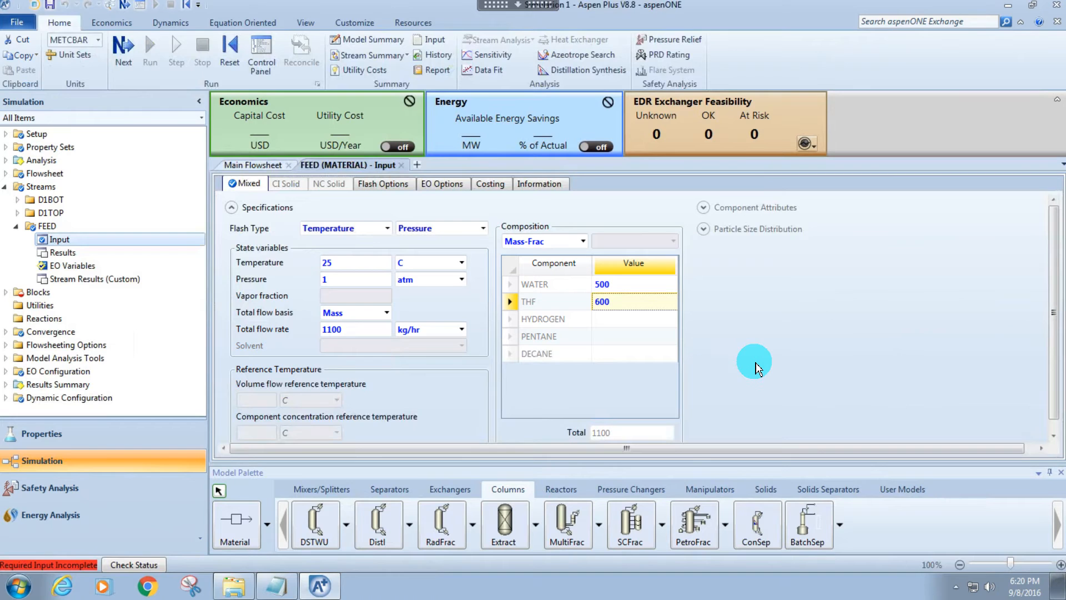
Change the FEED mass fraction entries to 5 for WATER and 6 for THF.
key(Up)
key(Down)
key(Down)
key(Down)
key(Down)
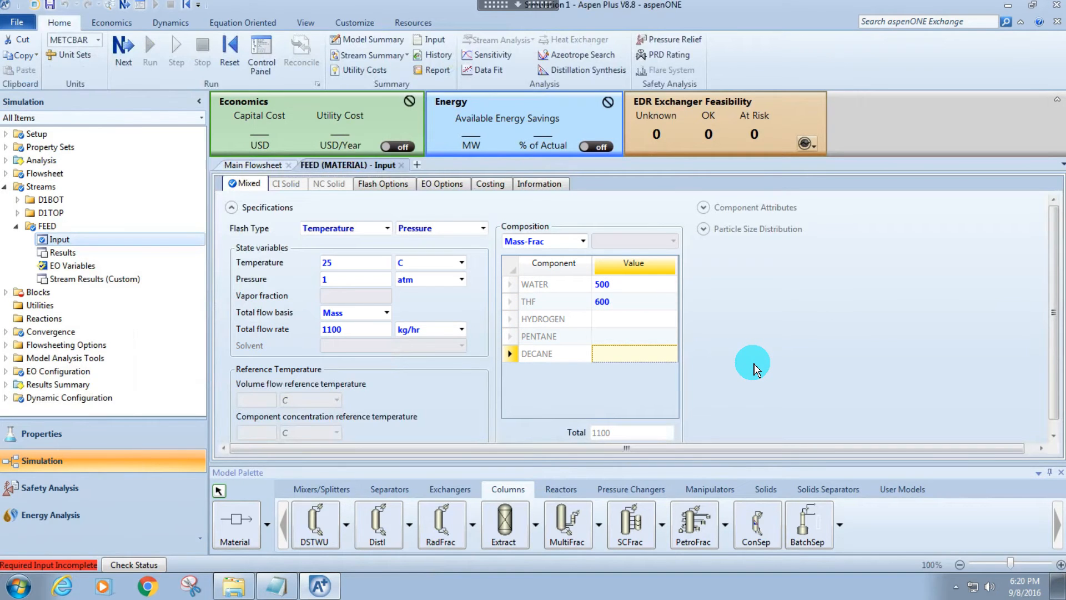
key(Up)
key(Up)
key(Up)
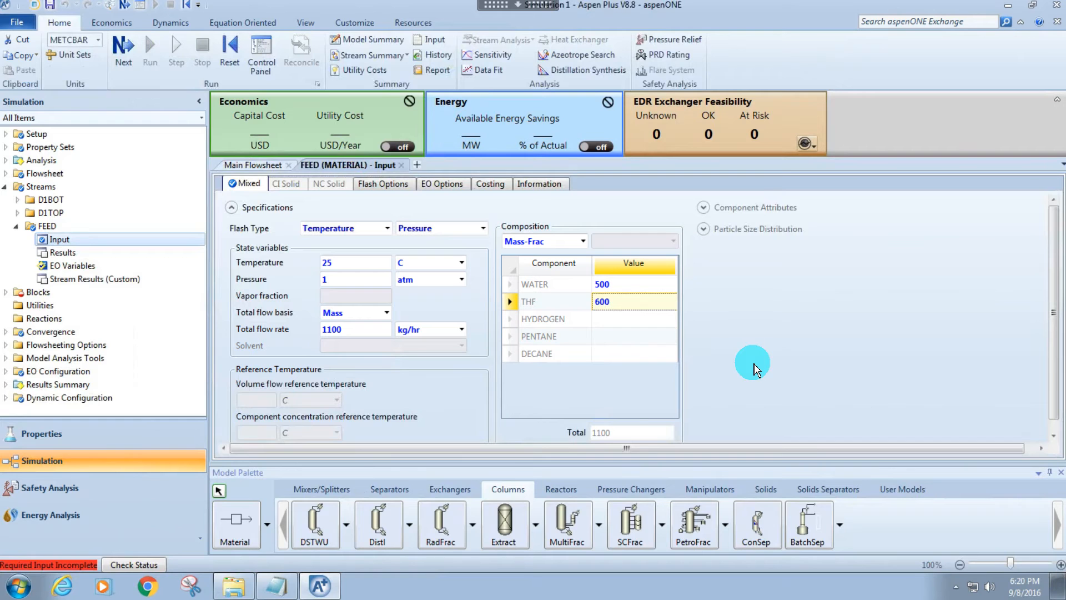
click(606, 284)
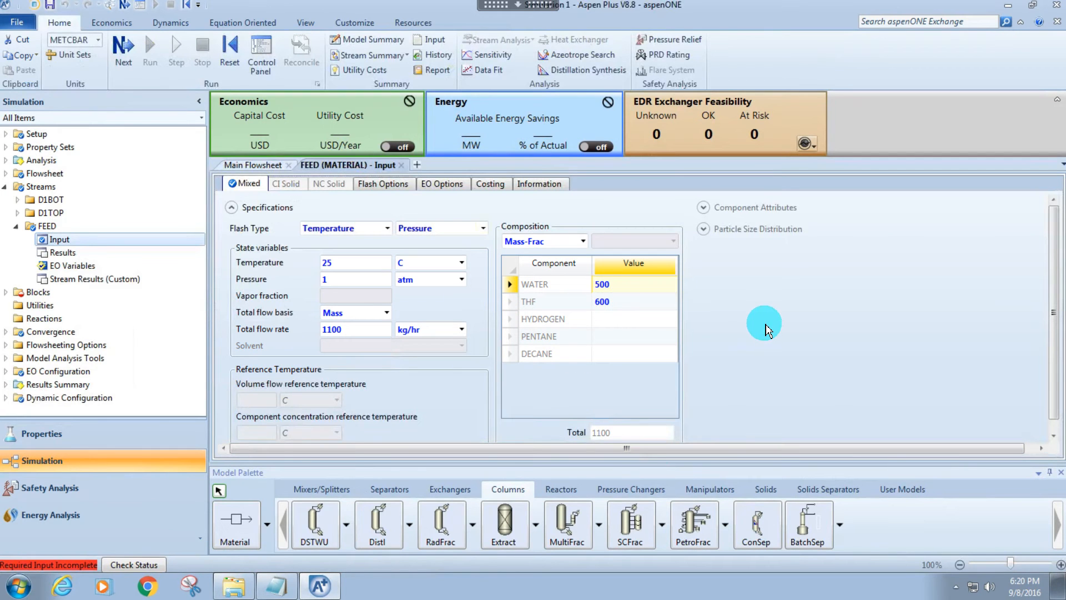
text(5)
key(Return)
text(6)
key(Return)
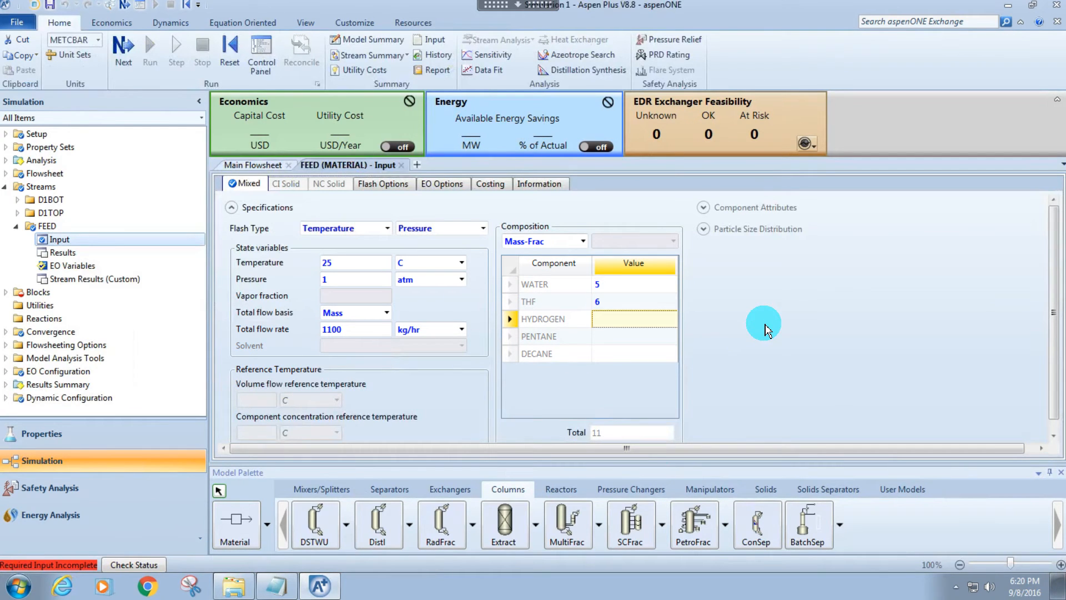
Clear the FEED total flow rate and change the composition basis to Mass-Flow in kg/hr.
click(345, 328)
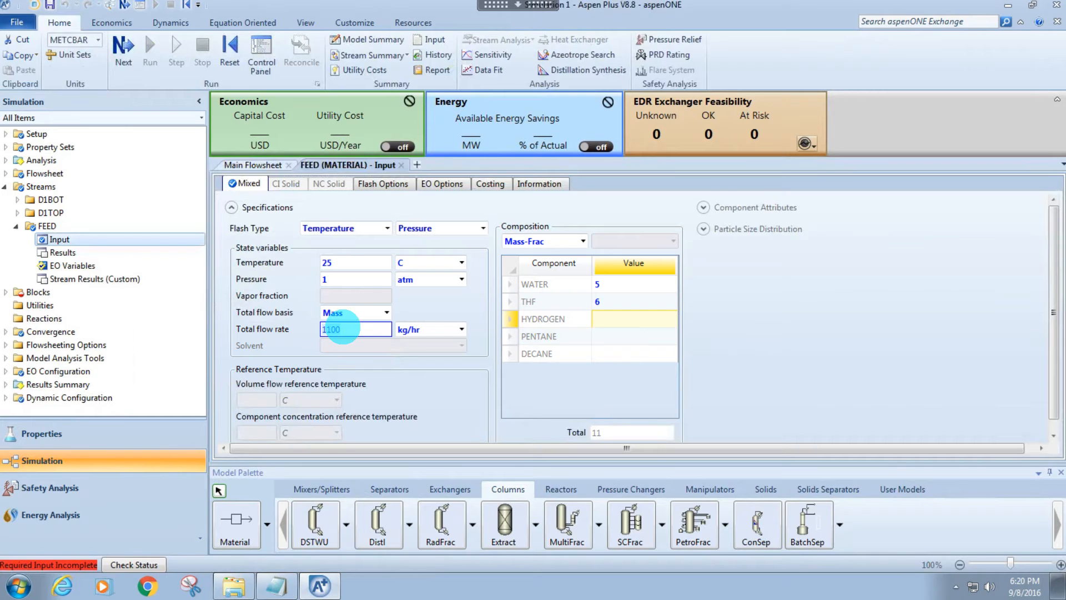
key(Delete)
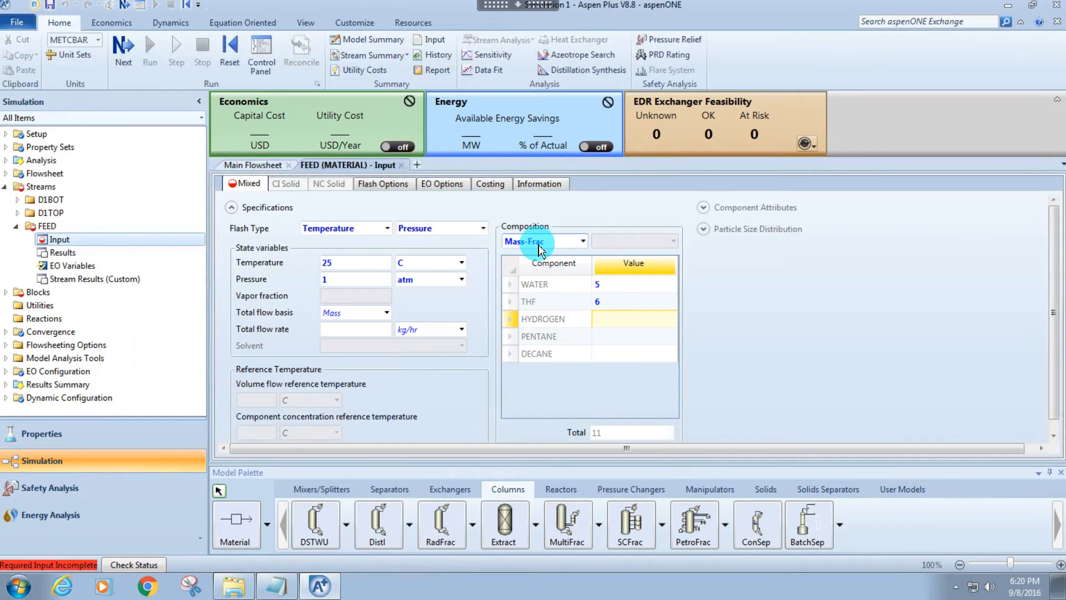
click(537, 244)
click(537, 244)
click(541, 264)
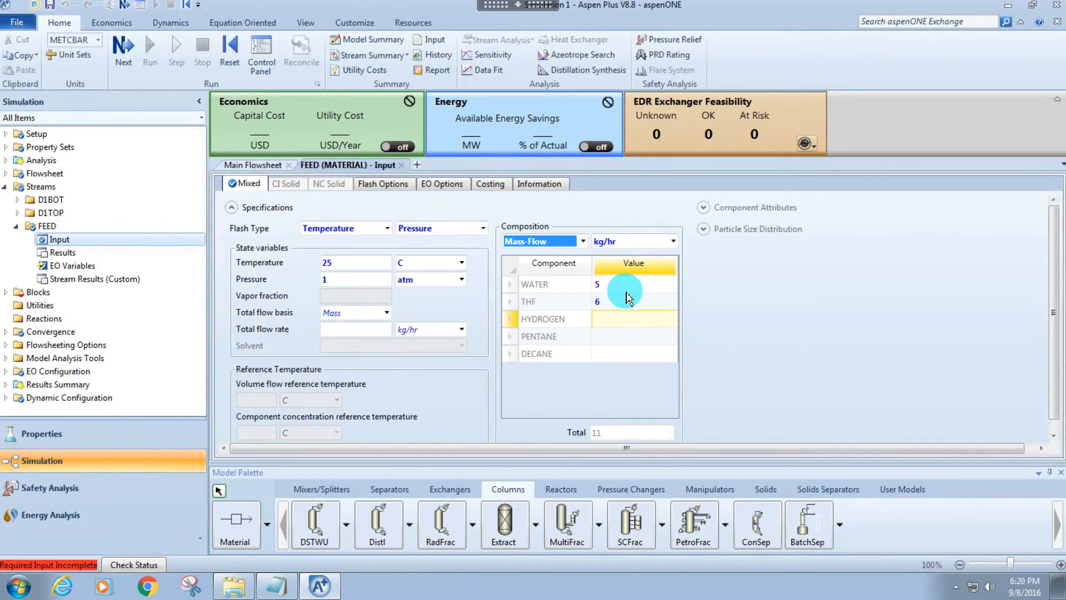
Enter FEED component mass flows of 500 kg/hr for WATER and 600 kg/hr for THF.
text(500)
key(Return)
text(600)
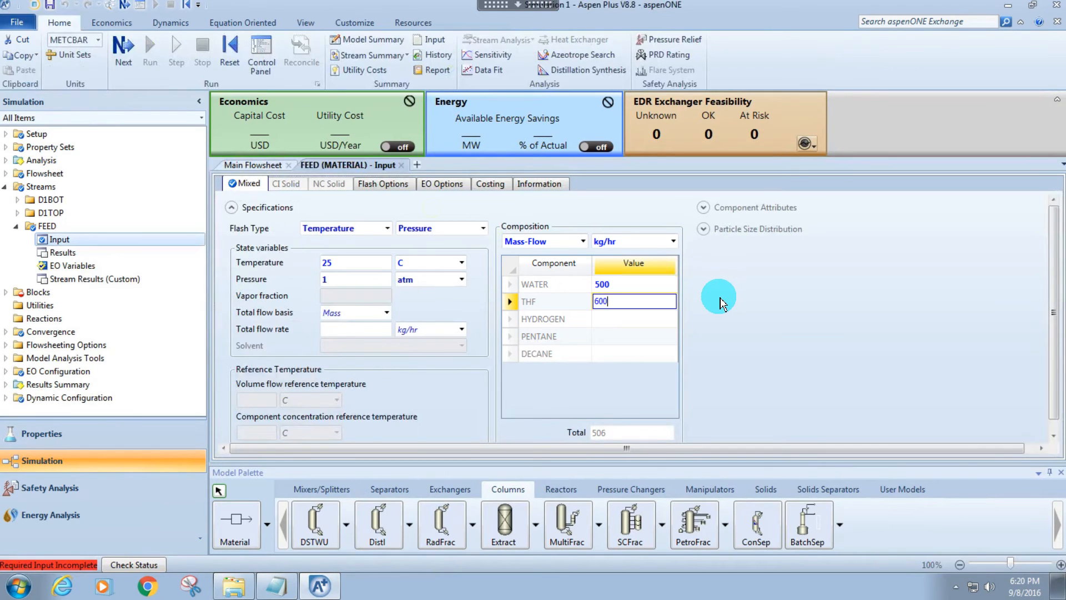
key(Return)
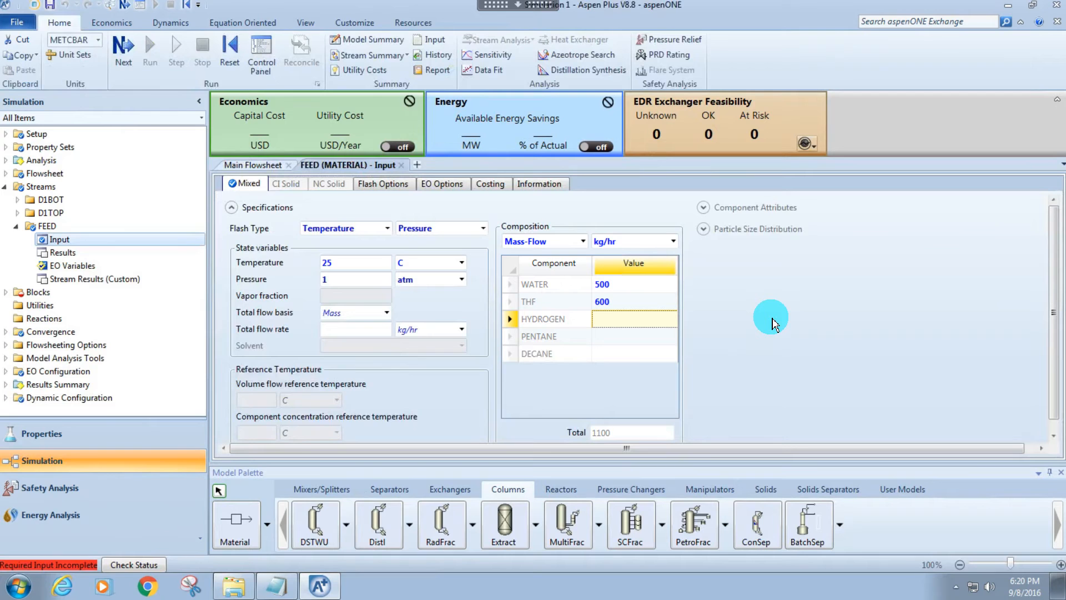
click(773, 316)
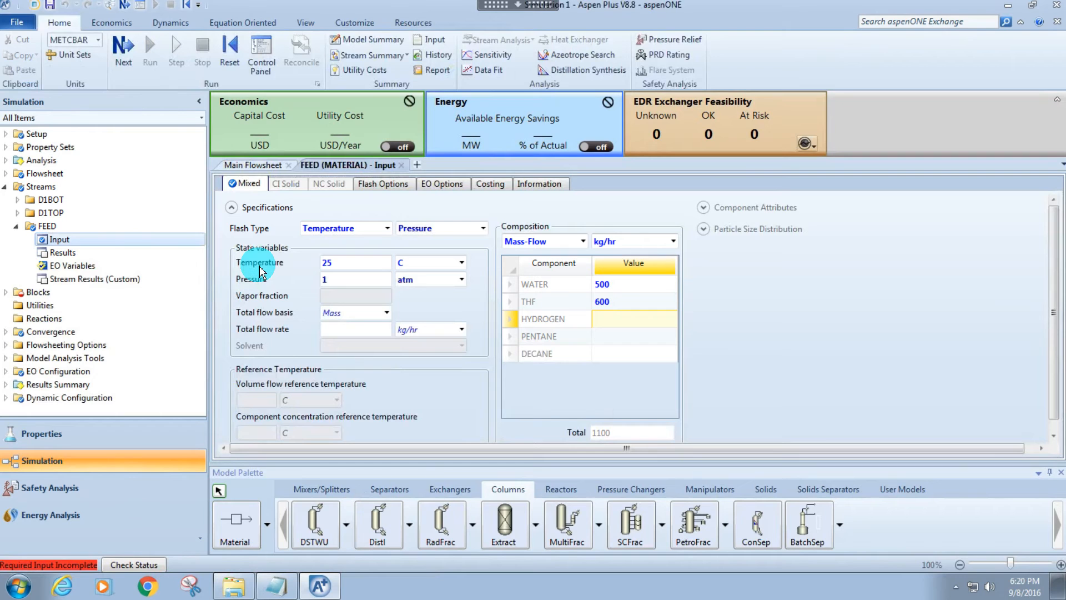
Go to the next required input and set COLUMN1's number of stages to 20.
key(F4)
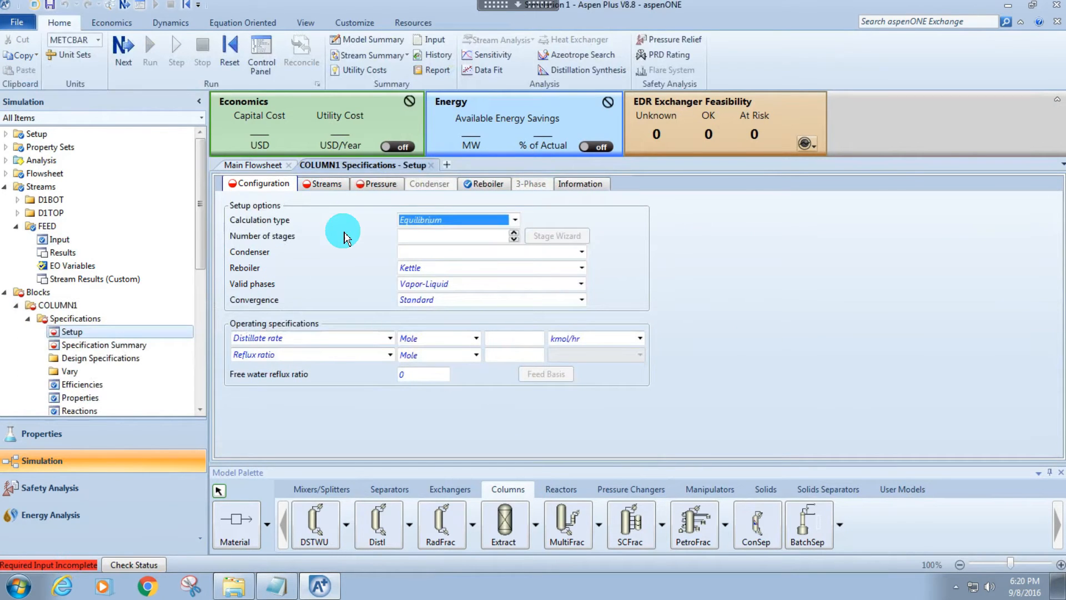
key(Tab)
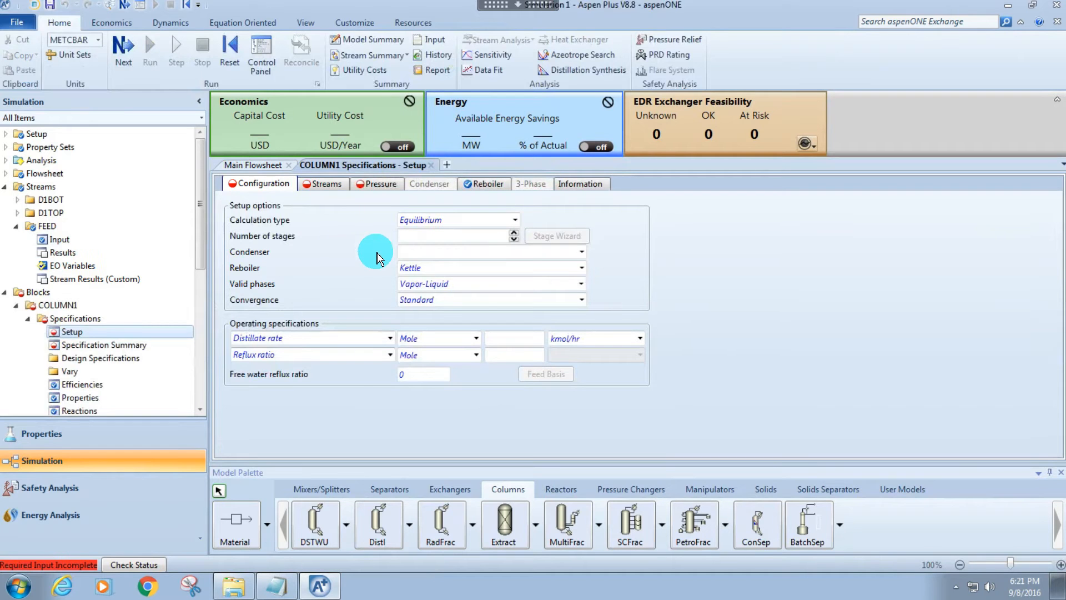
click(410, 235)
text(20)
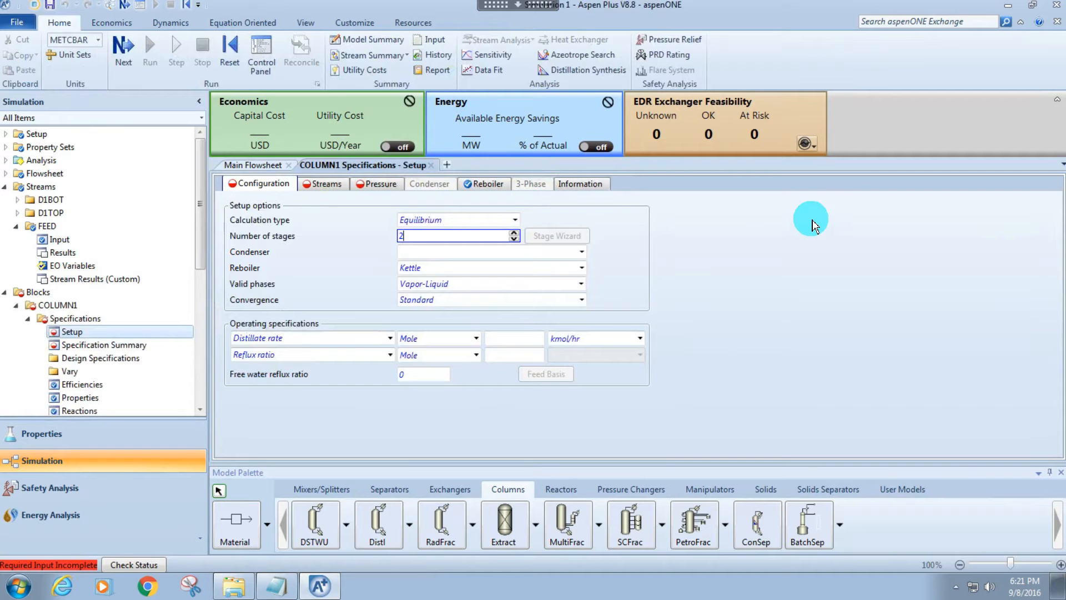
Check the column on the main flowsheet, reopen COLUMN1's setup and try to set its condenser to Partial-Vapor.
click(480, 255)
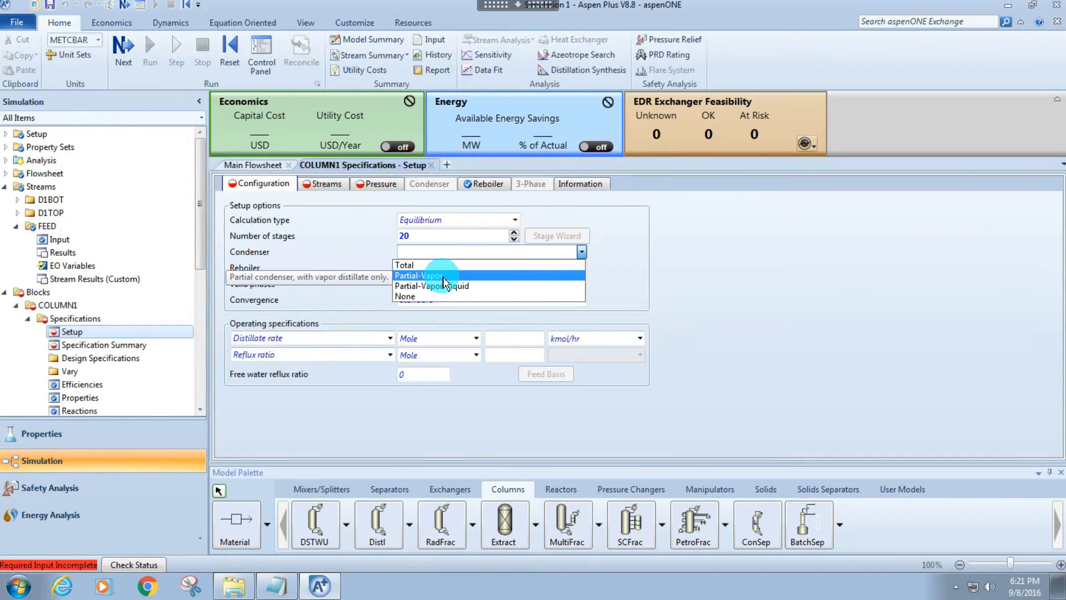
click(266, 165)
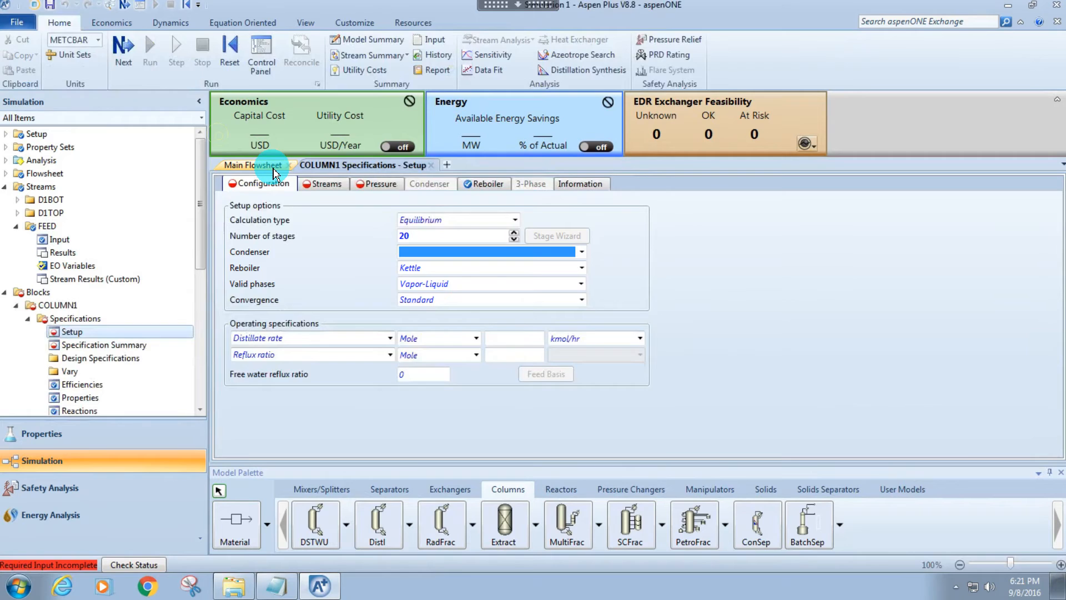
click(272, 166)
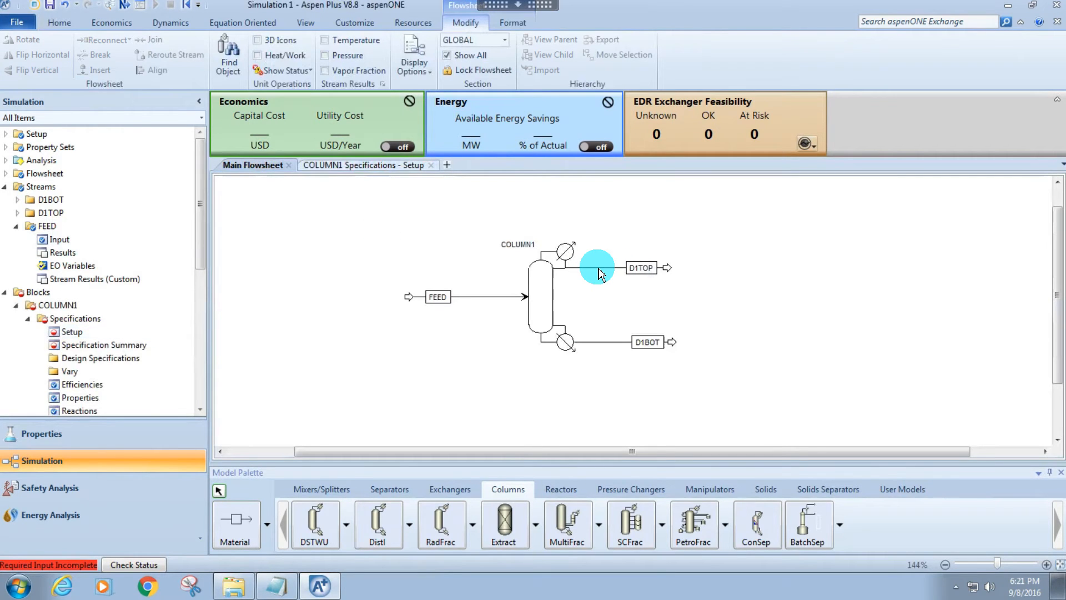
double_click(552, 274)
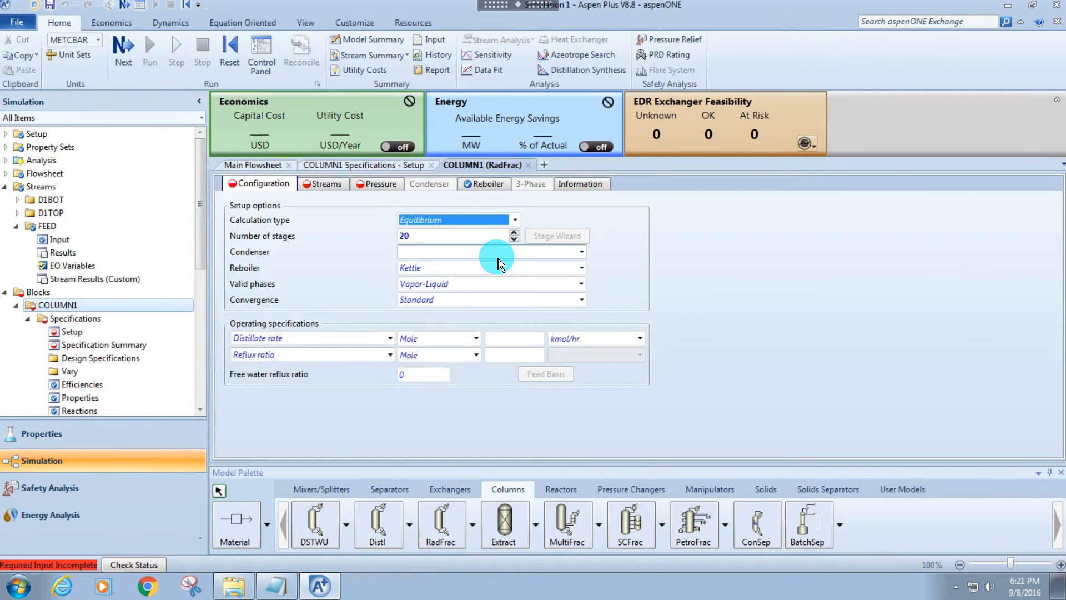
click(488, 253)
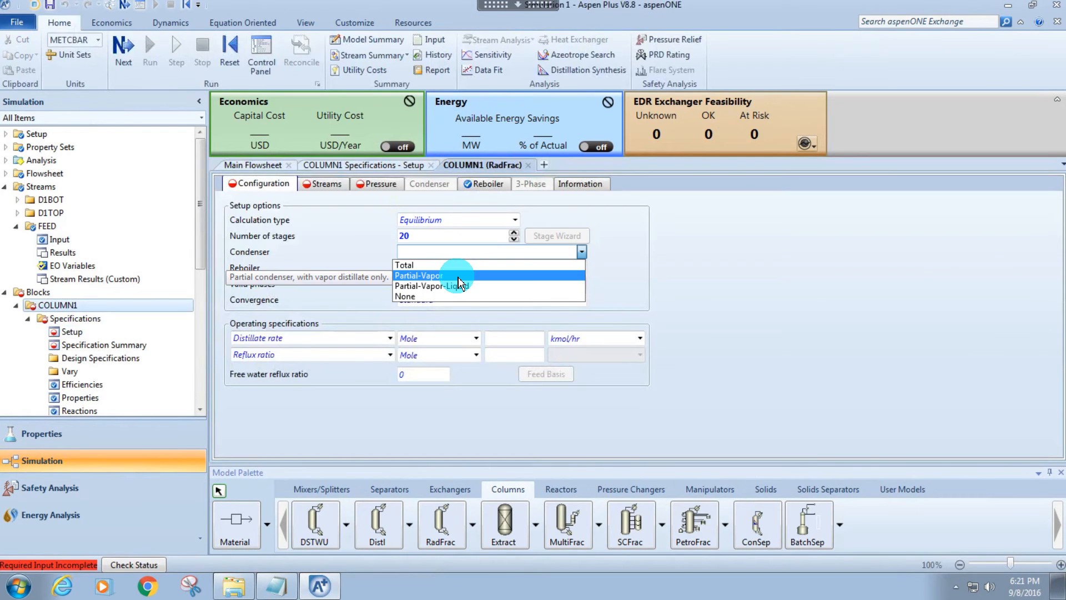
click(458, 276)
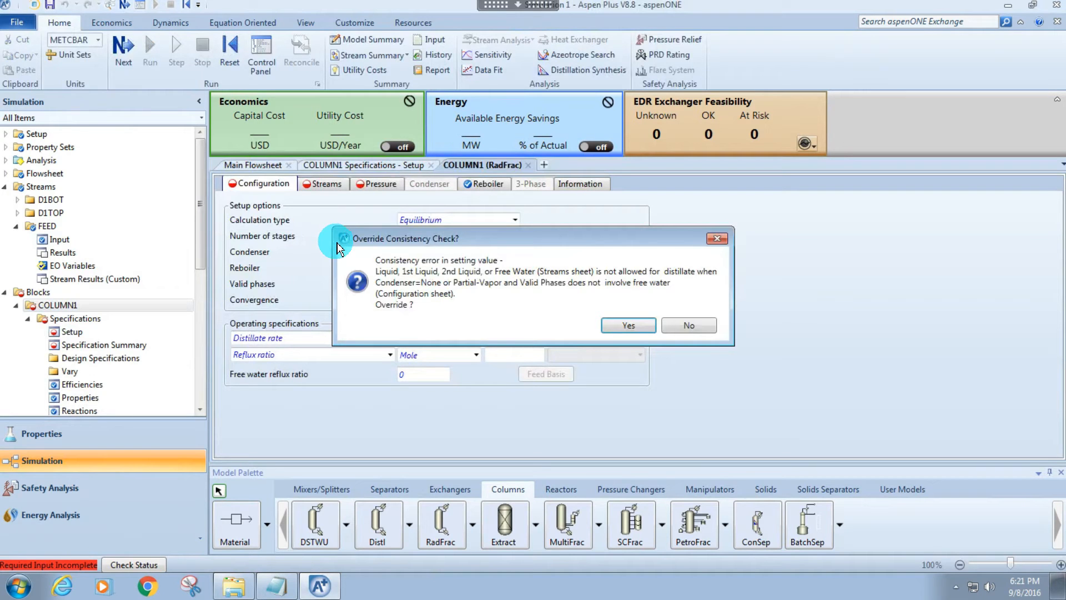
click(717, 238)
Set COLUMN1's condenser to Total and review the completion status of the configuration inputs.
click(483, 253)
click(469, 265)
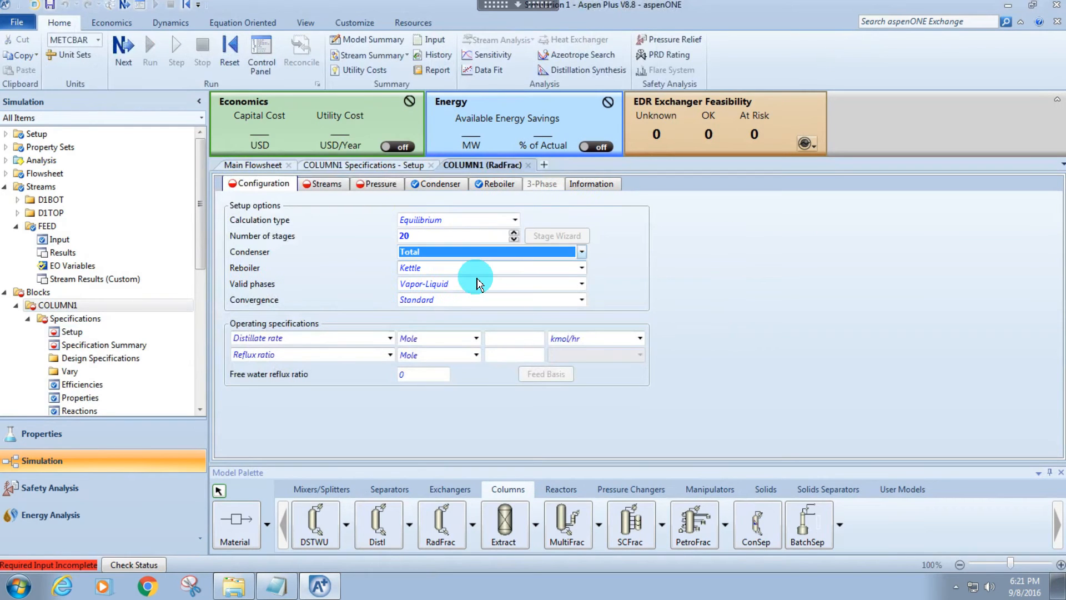
click(363, 280)
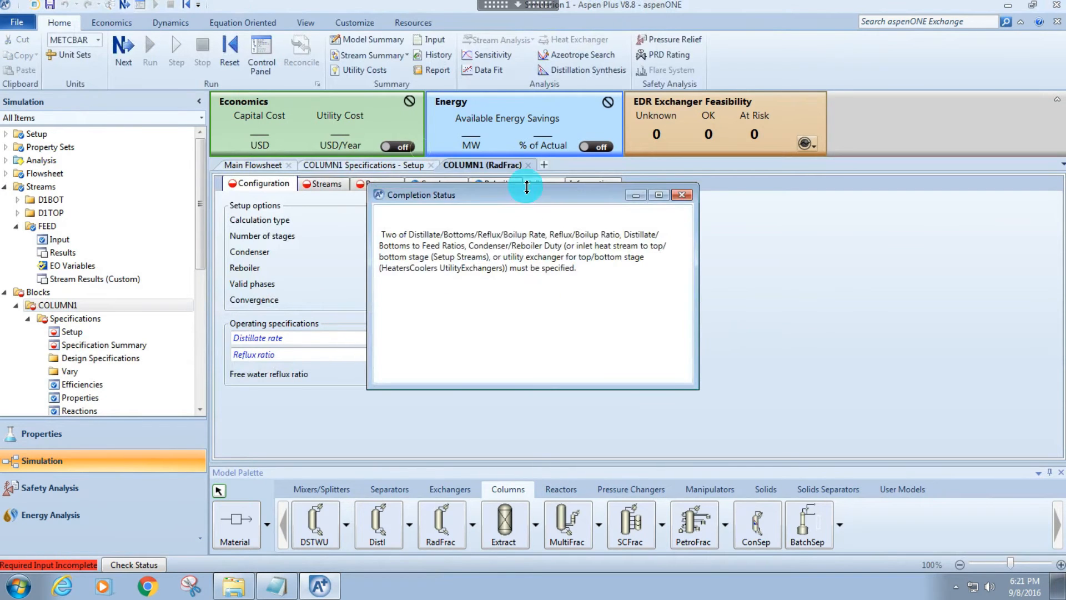
drag(527, 187, 714, 251)
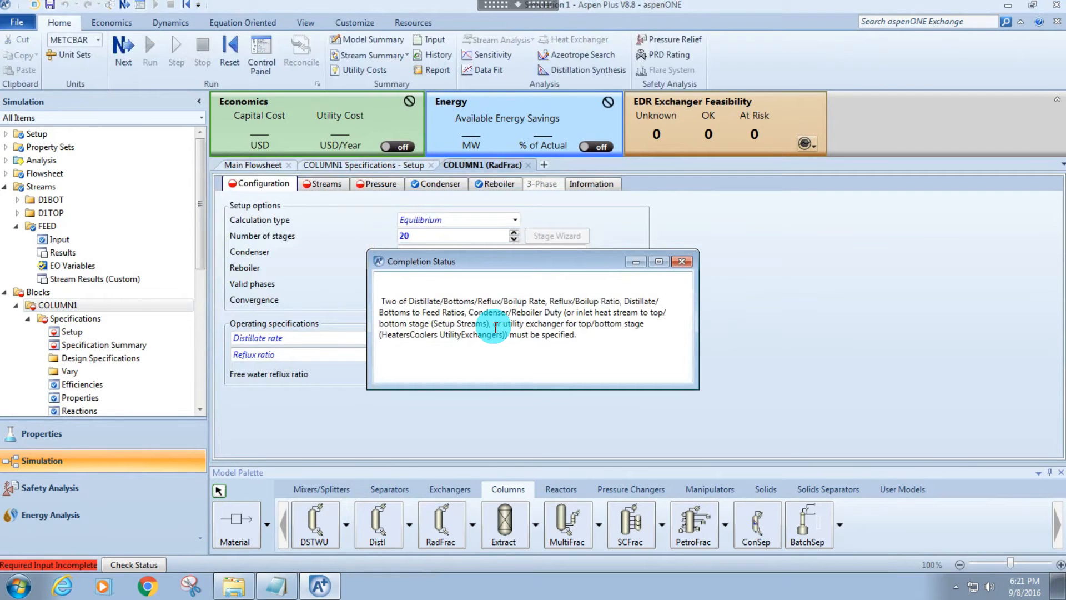
drag(510, 335, 575, 336)
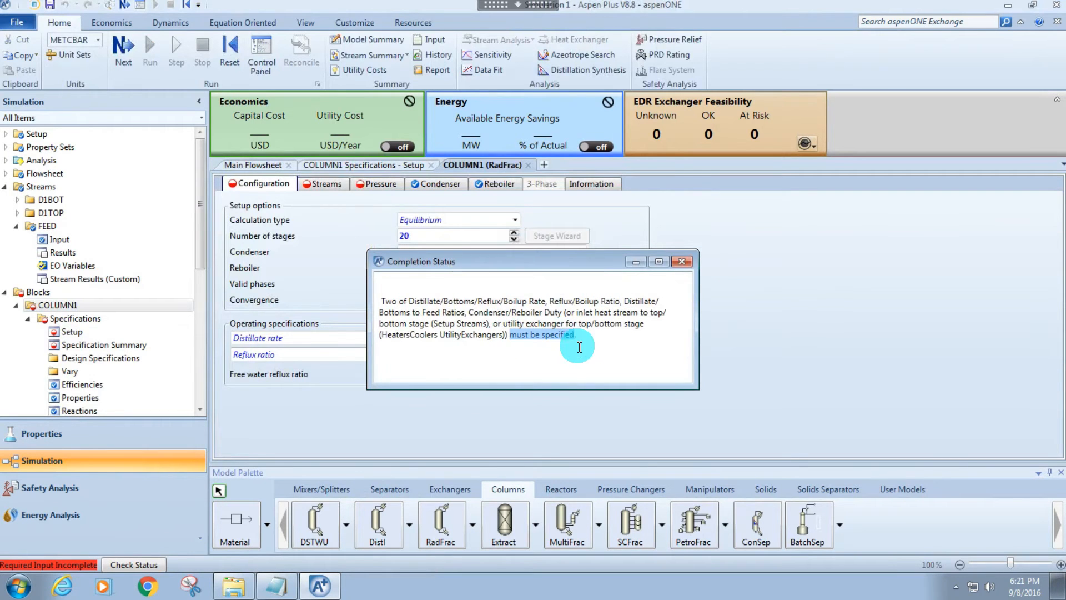
click(682, 262)
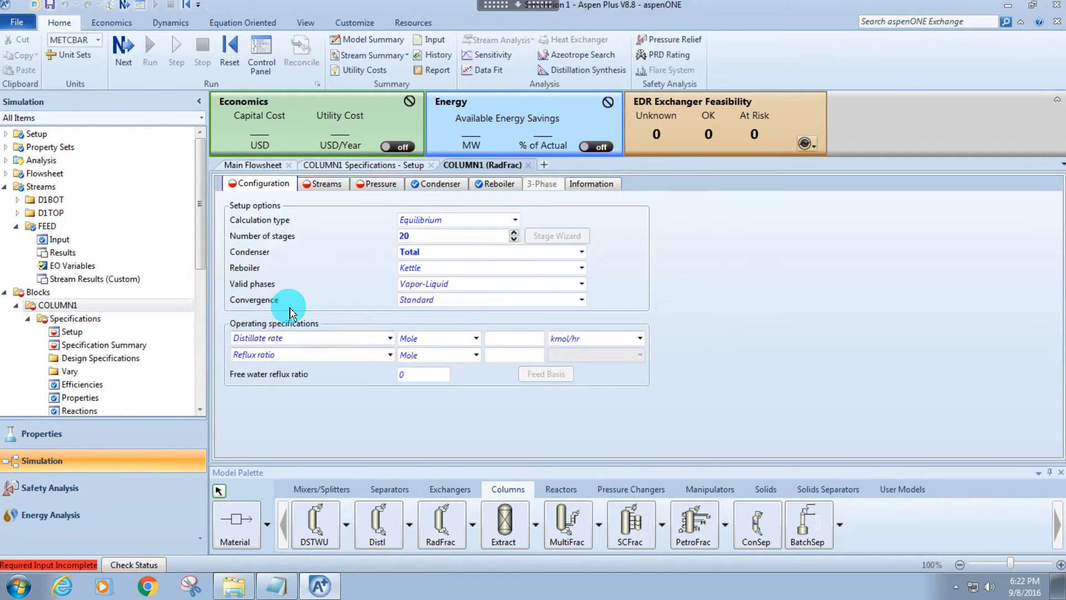
Set COLUMN1's reflux ratio to 3 on a Mass basis in the operating specifications.
click(389, 338)
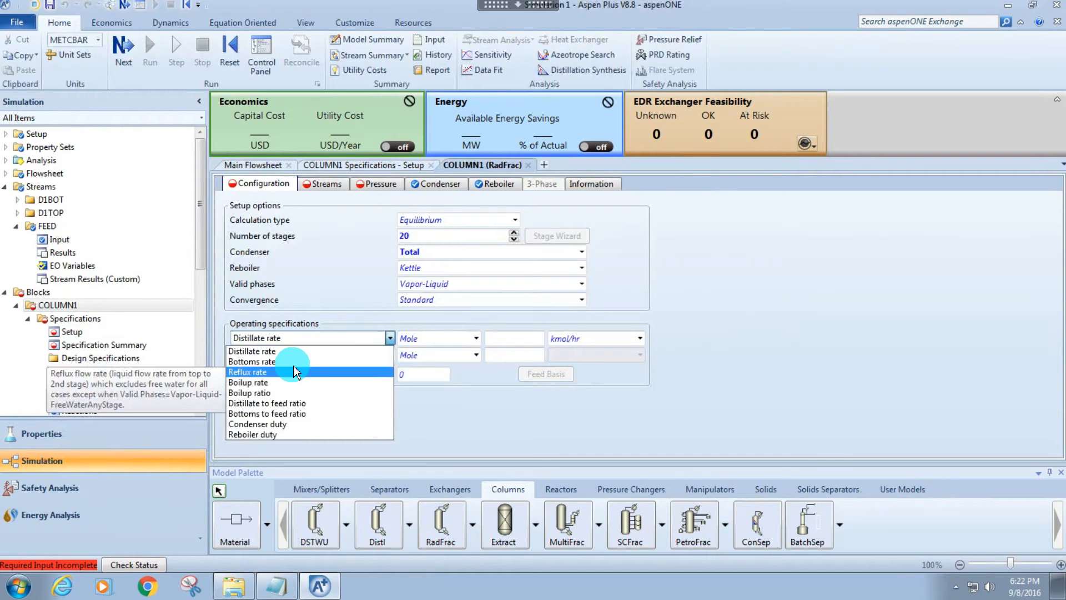
click(381, 350)
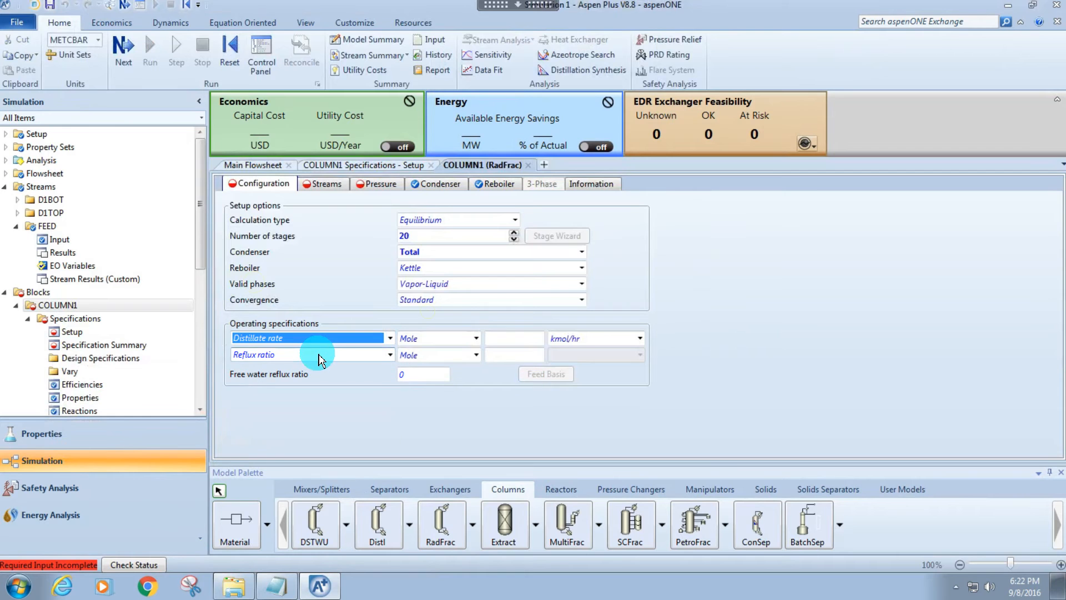
click(382, 354)
click(473, 355)
click(476, 355)
click(469, 371)
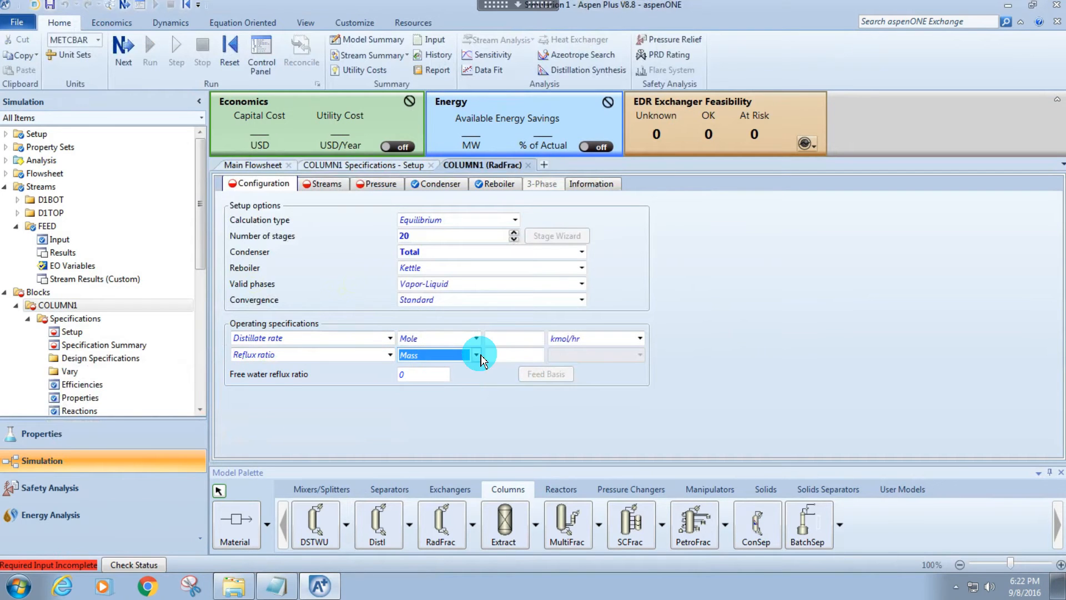
click(501, 355)
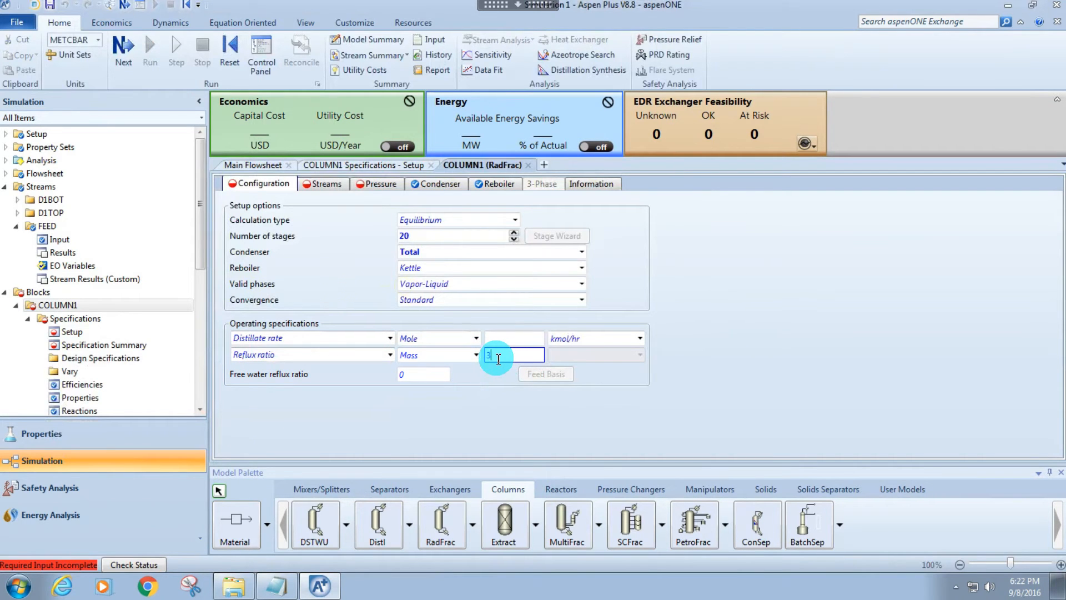
text(3)
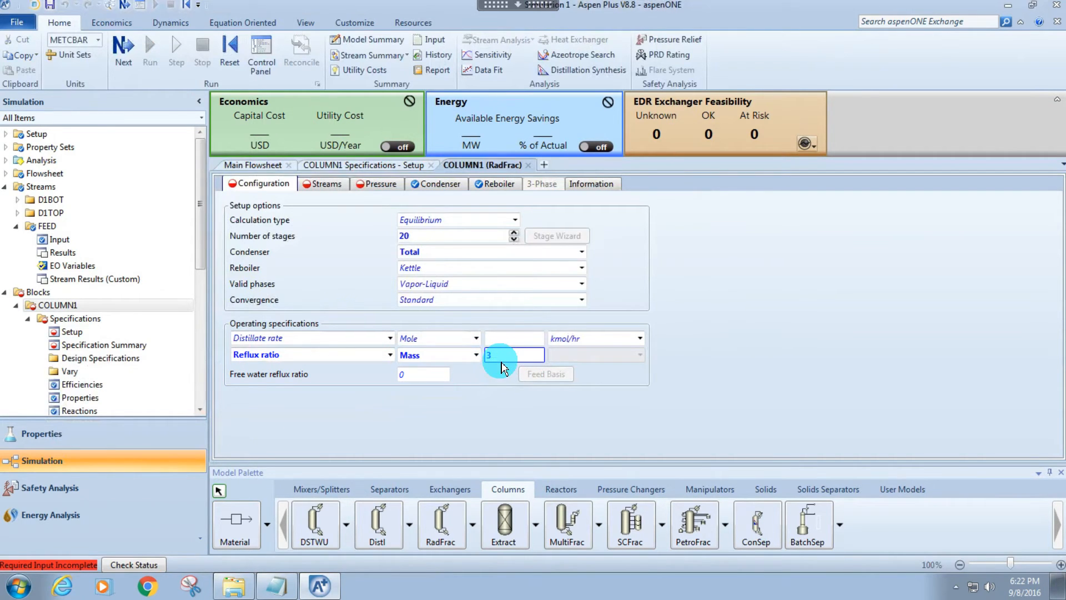
Set COLUMN1's distillate rate to 200 kg/hr on a Mass basis in the operating specifications.
click(390, 340)
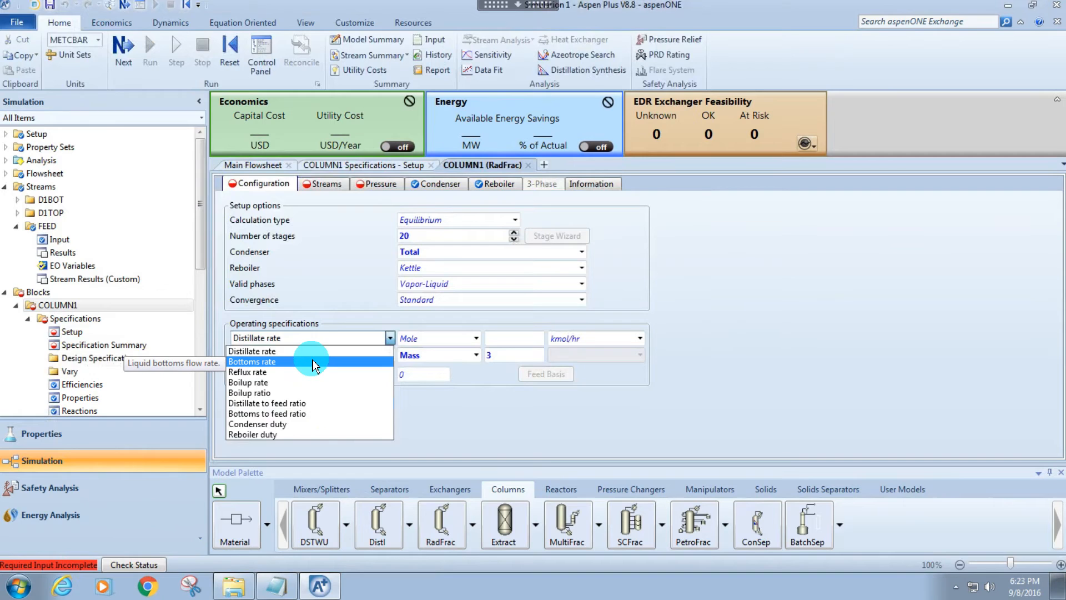
click(314, 360)
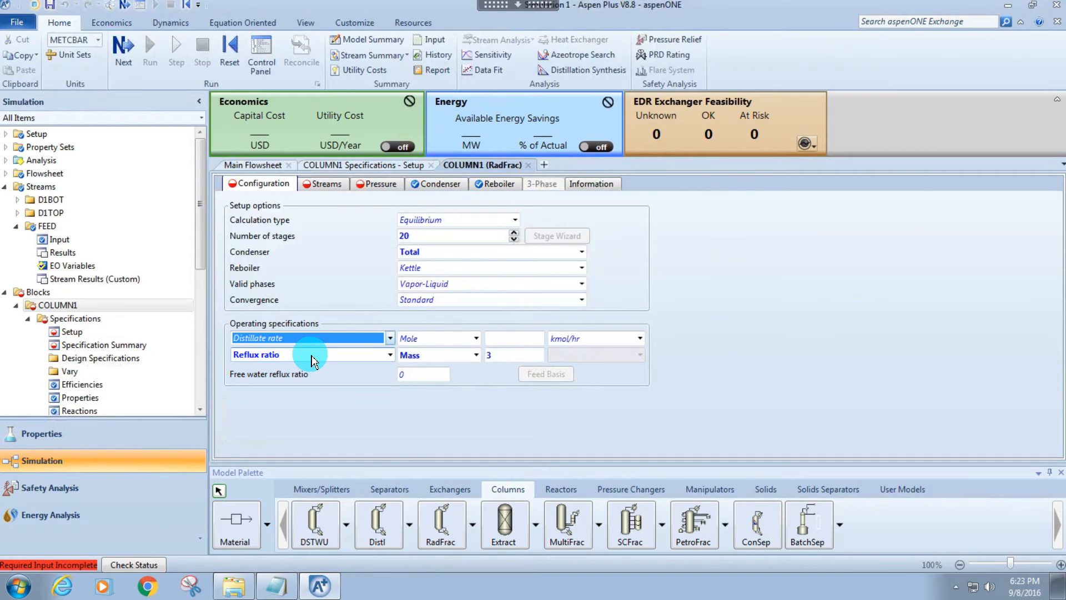
click(476, 338)
click(455, 355)
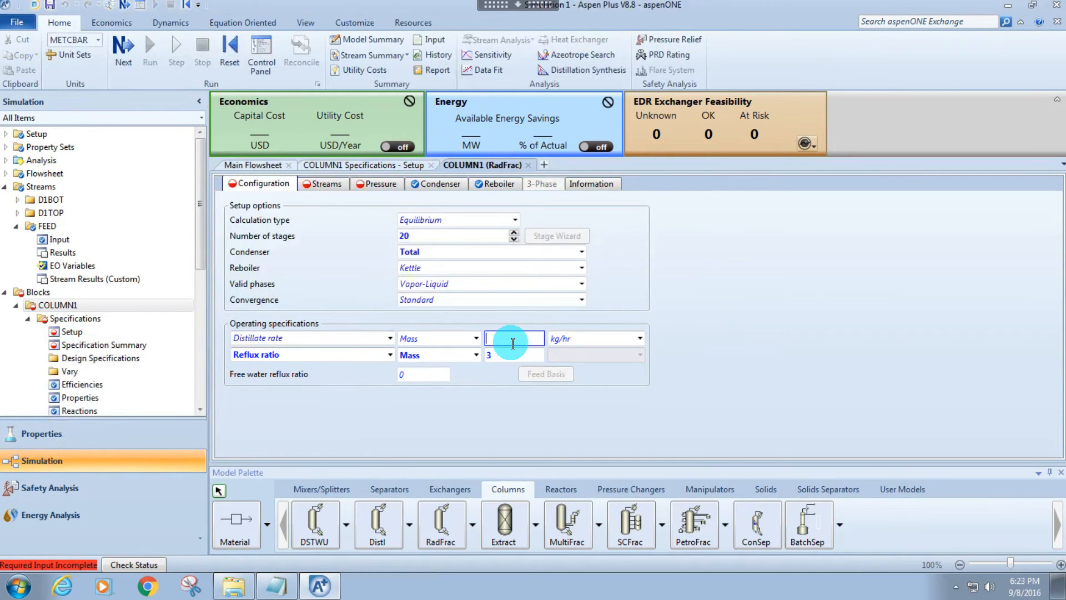
click(510, 338)
text(200)
key(Return)
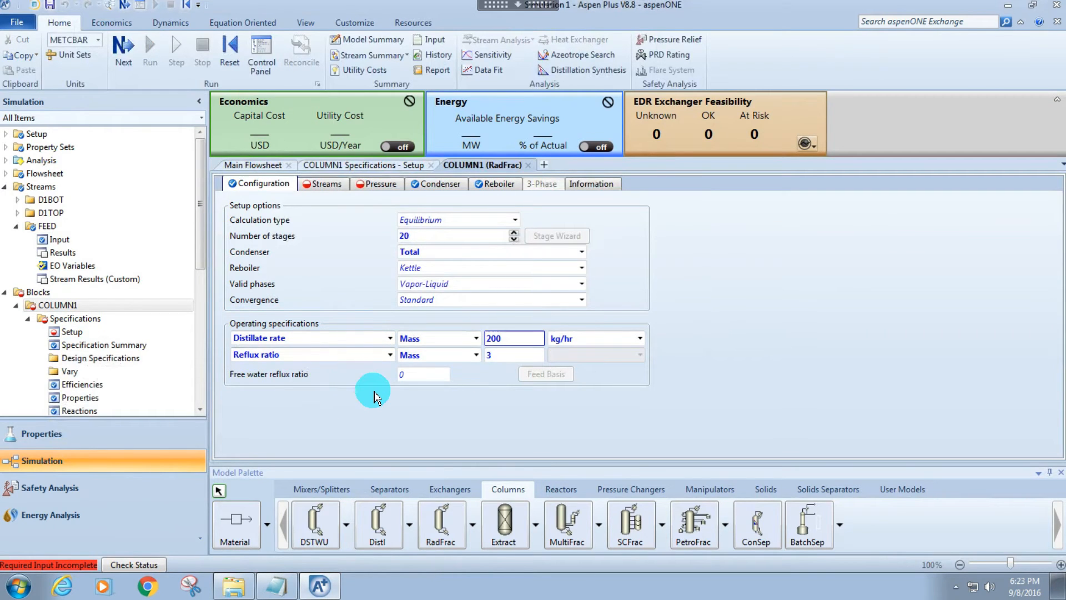
mouse_move(345, 378)
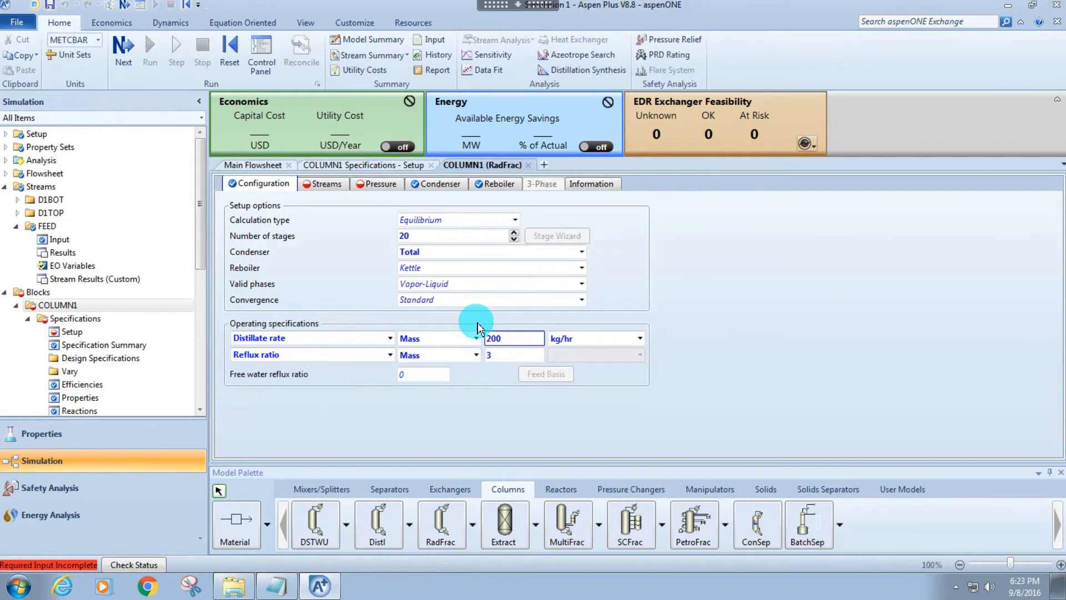
double_click(500, 338)
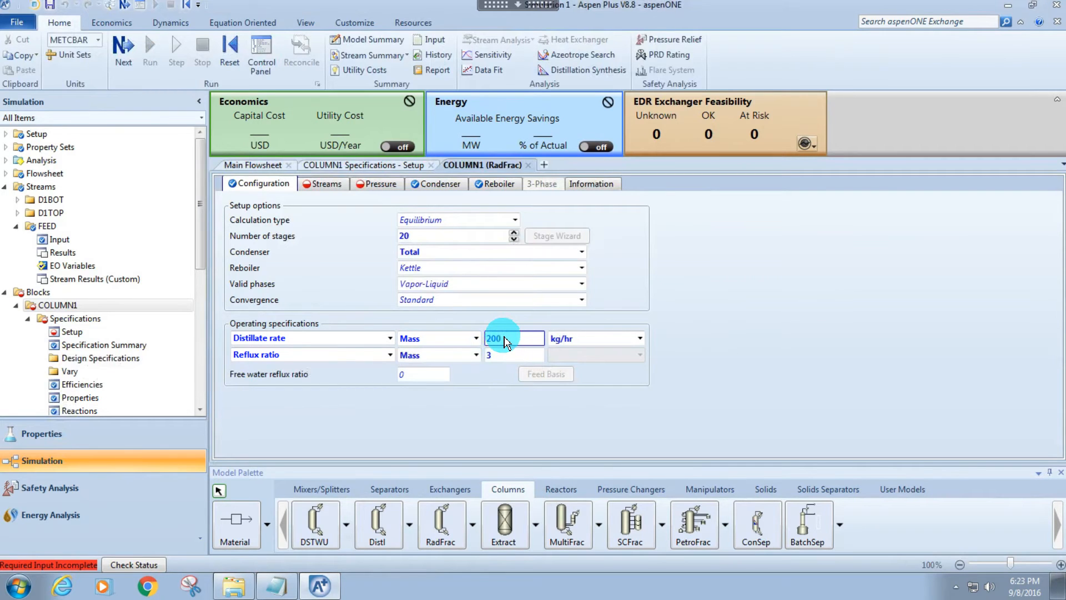
key(Return)
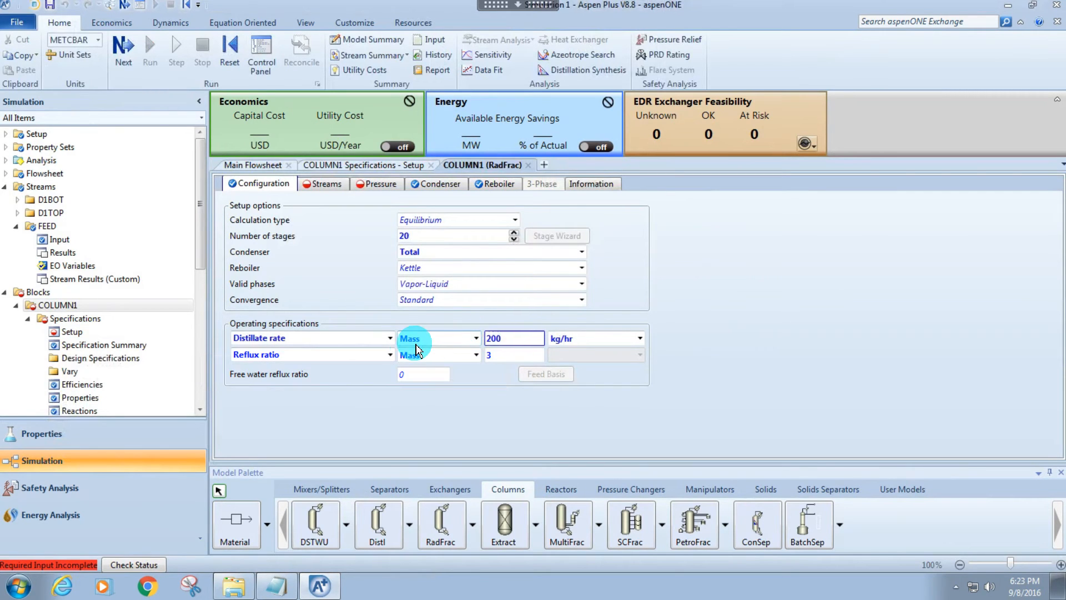
Replace the distillate rate specification with a distillate to feed ratio of 0.55 on a Mass basis.
click(391, 338)
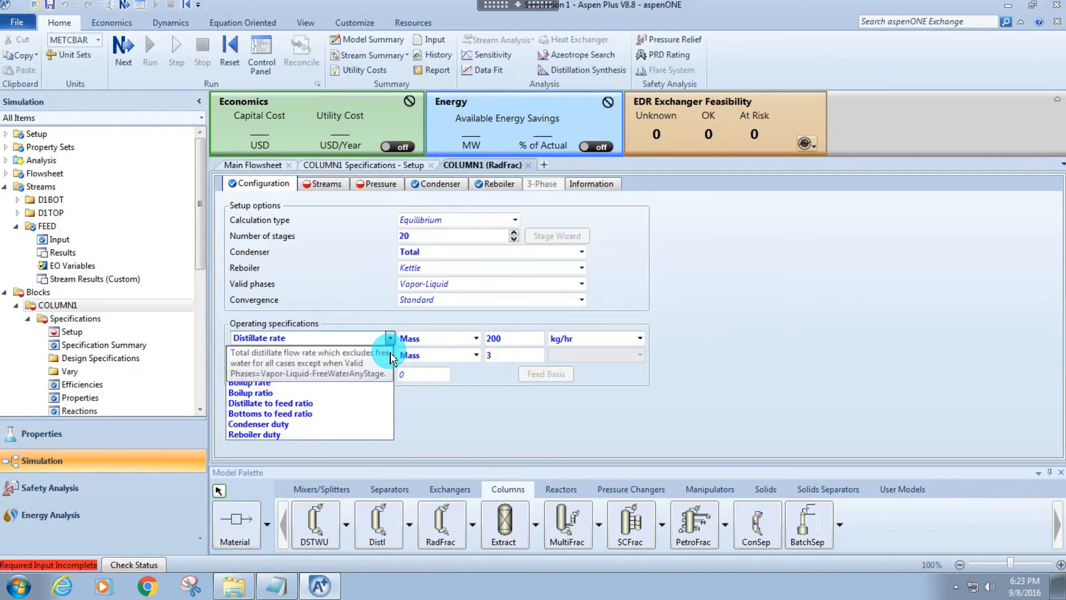
click(272, 404)
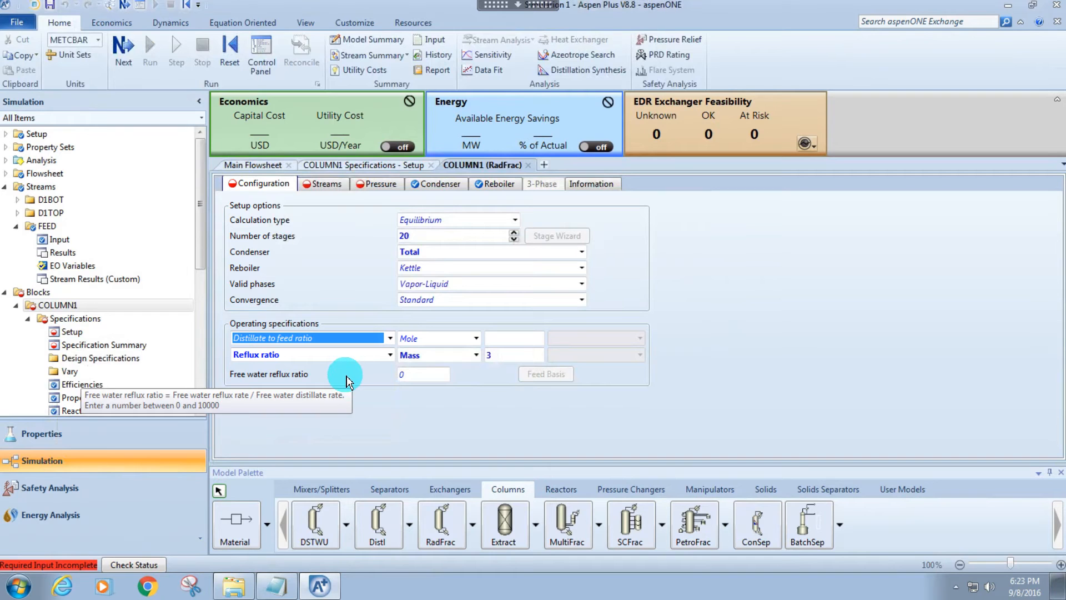
click(364, 392)
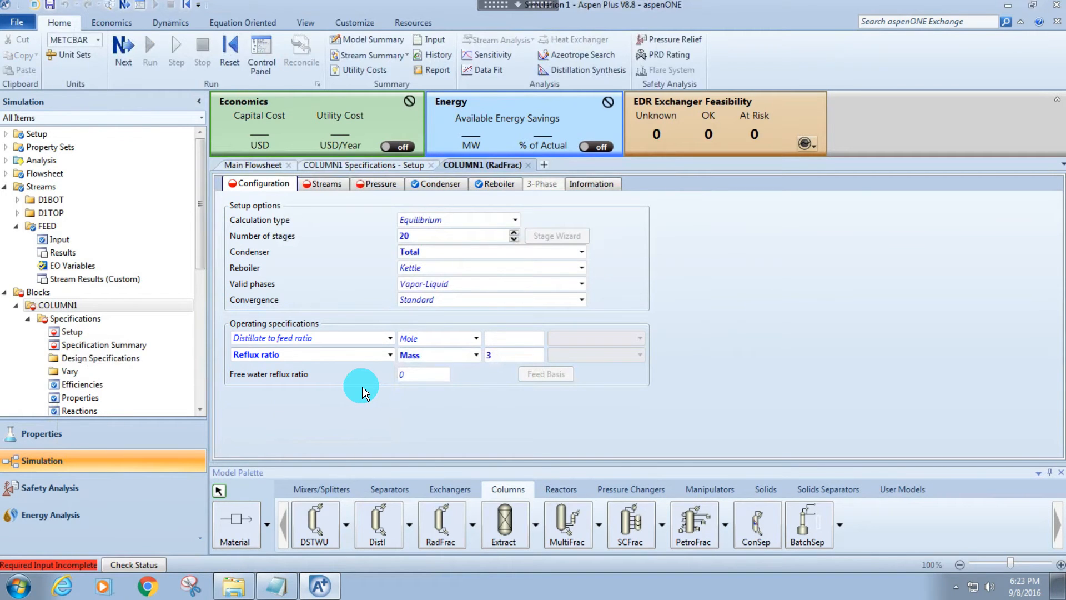
click(476, 338)
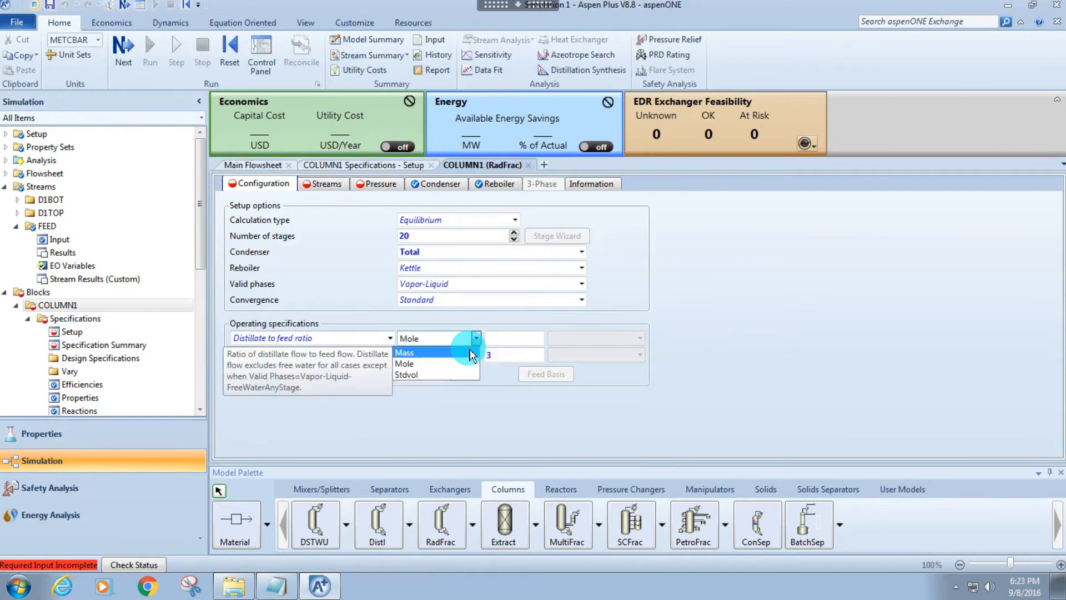
click(467, 359)
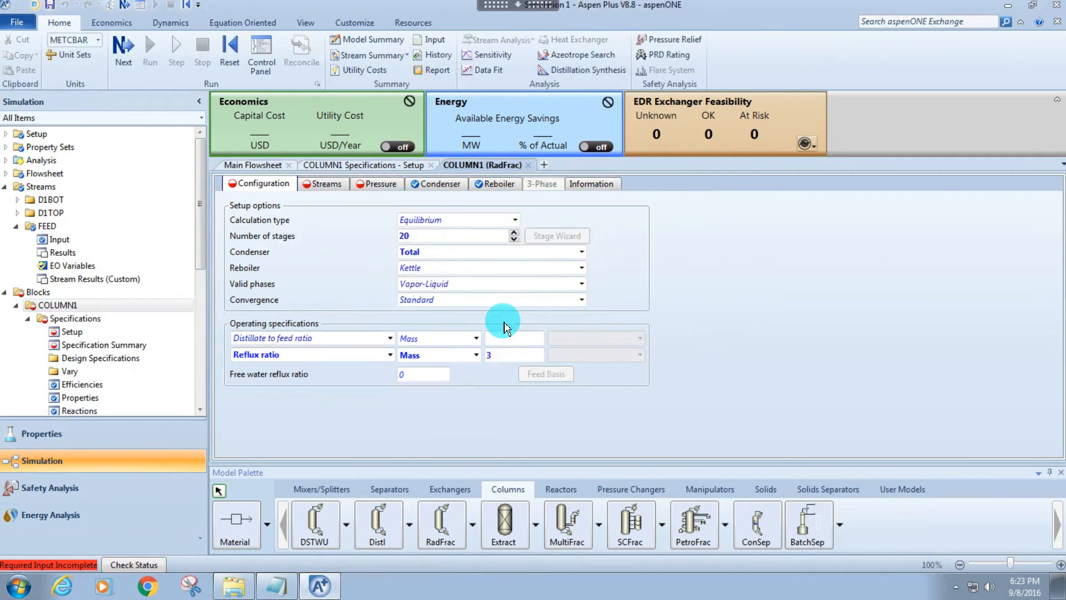
click(513, 336)
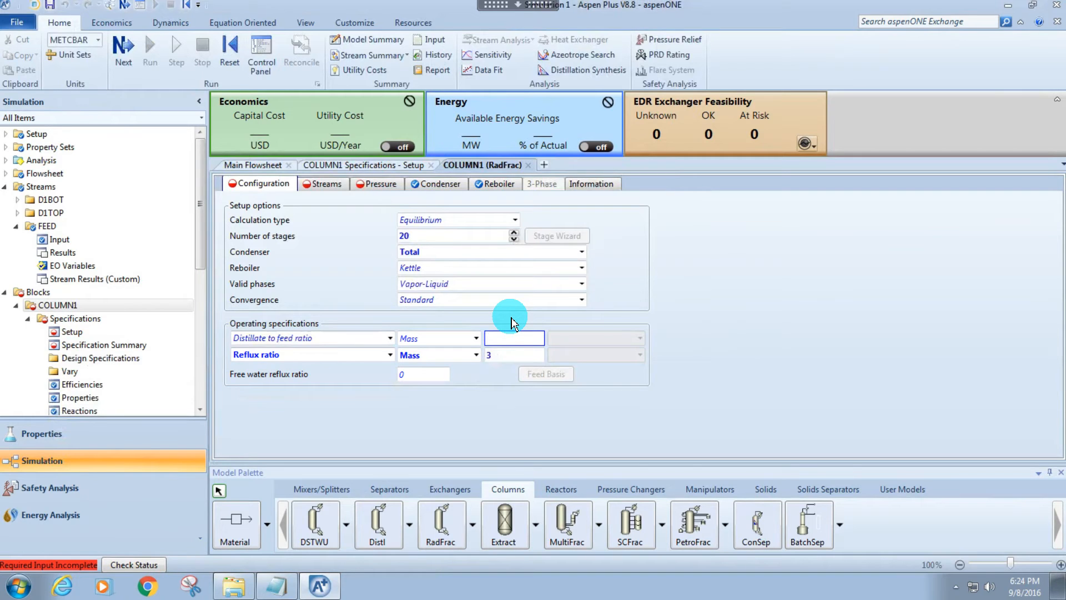
text(.55)
key(Return)
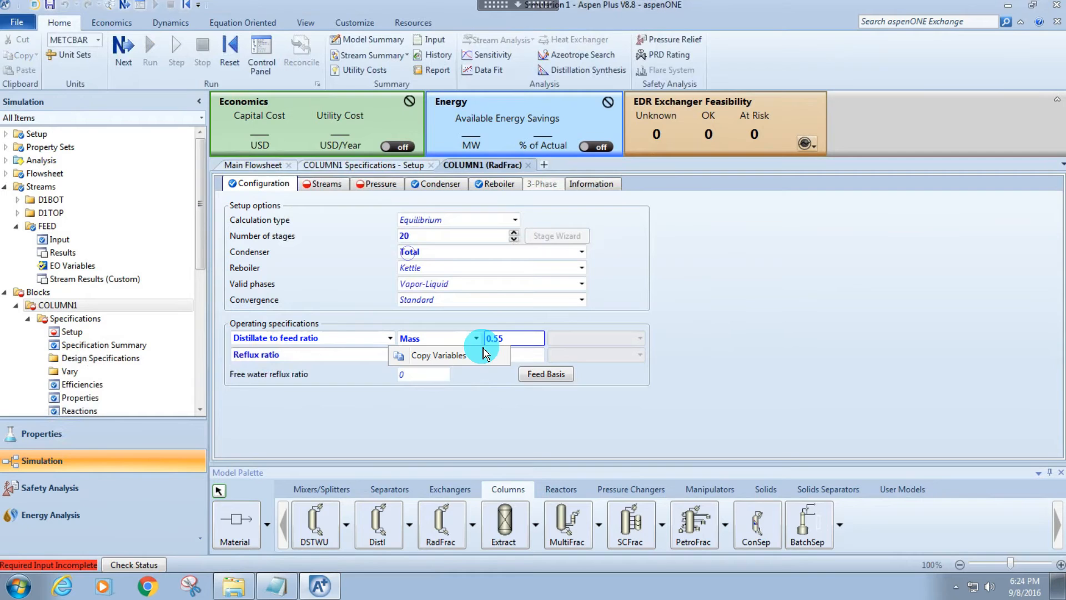
click(467, 410)
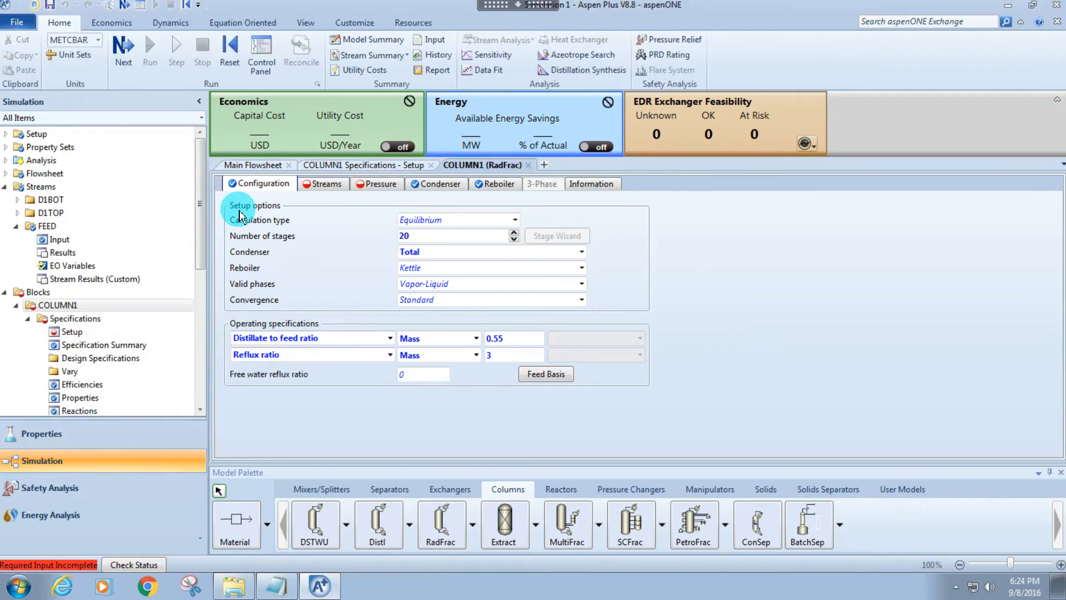
Set COLUMN1's FEED stream to enter at stage 10 with the On-Stage convention.
click(317, 189)
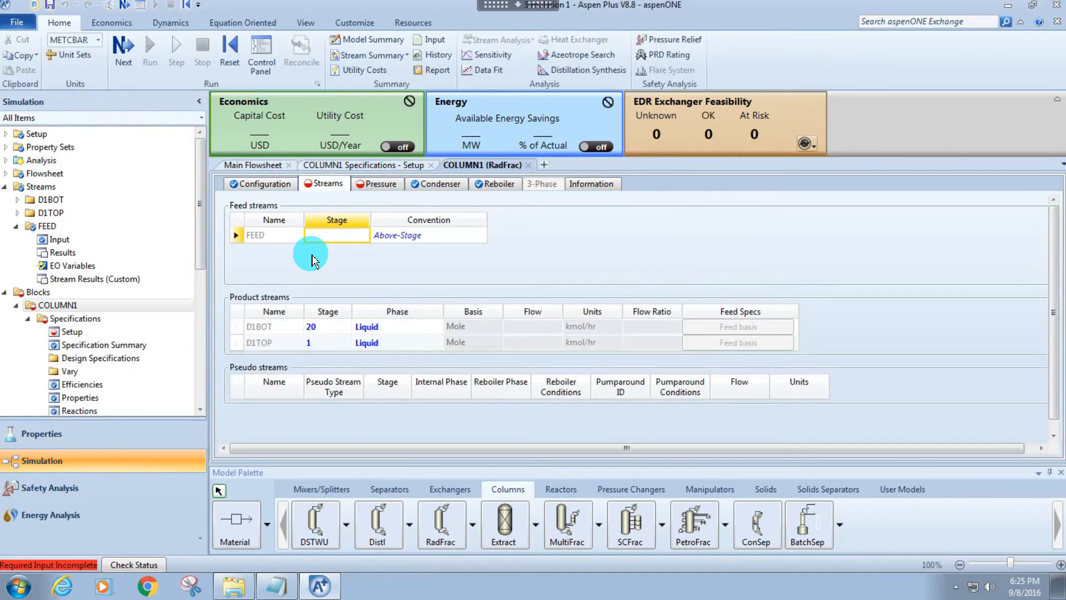
click(267, 183)
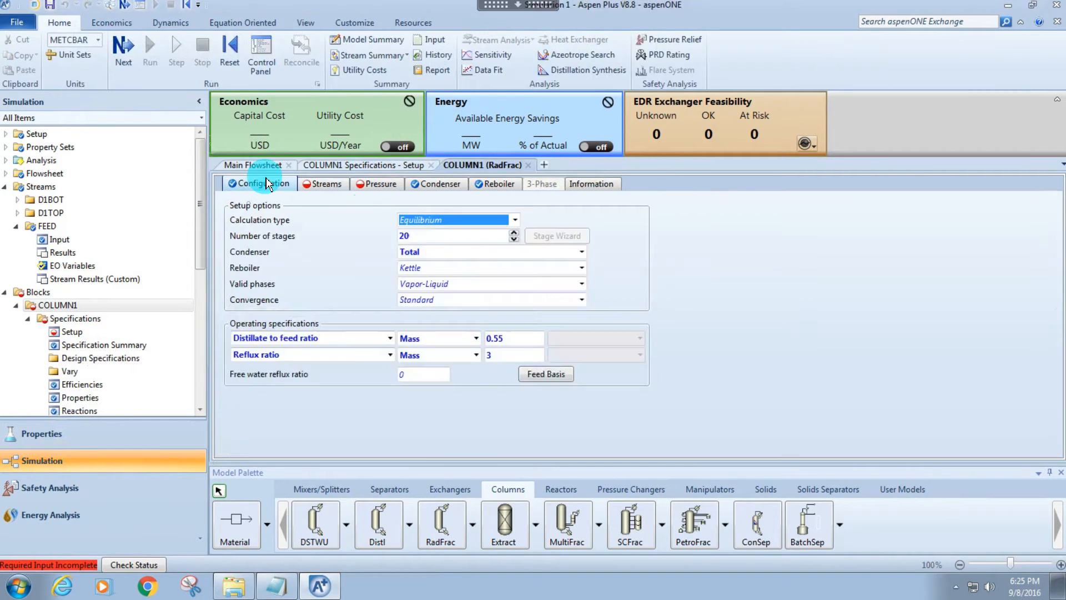
click(315, 185)
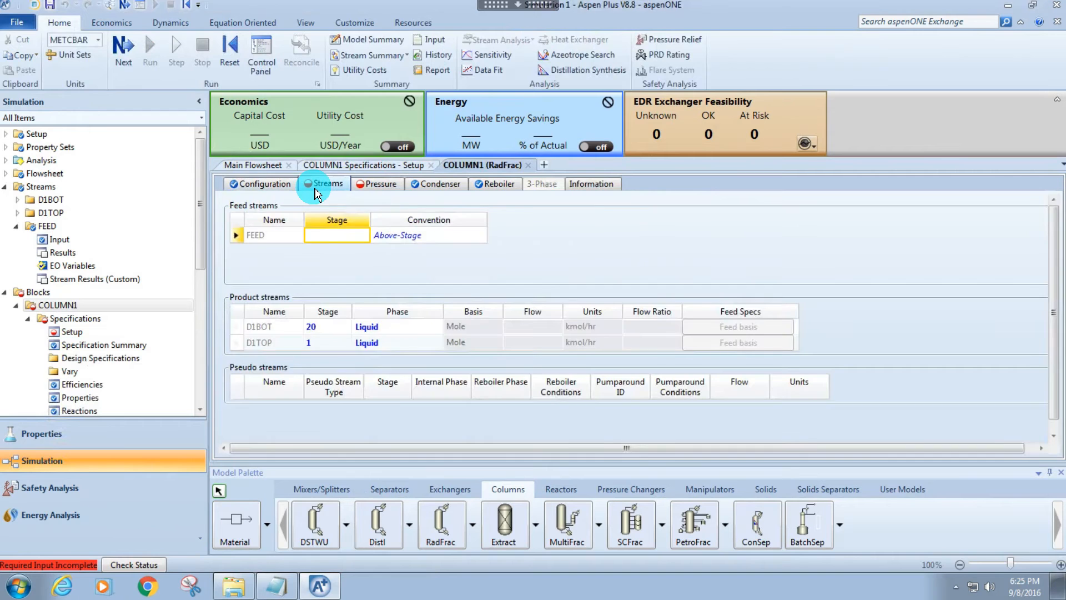
click(320, 240)
text(10)
key(Tab)
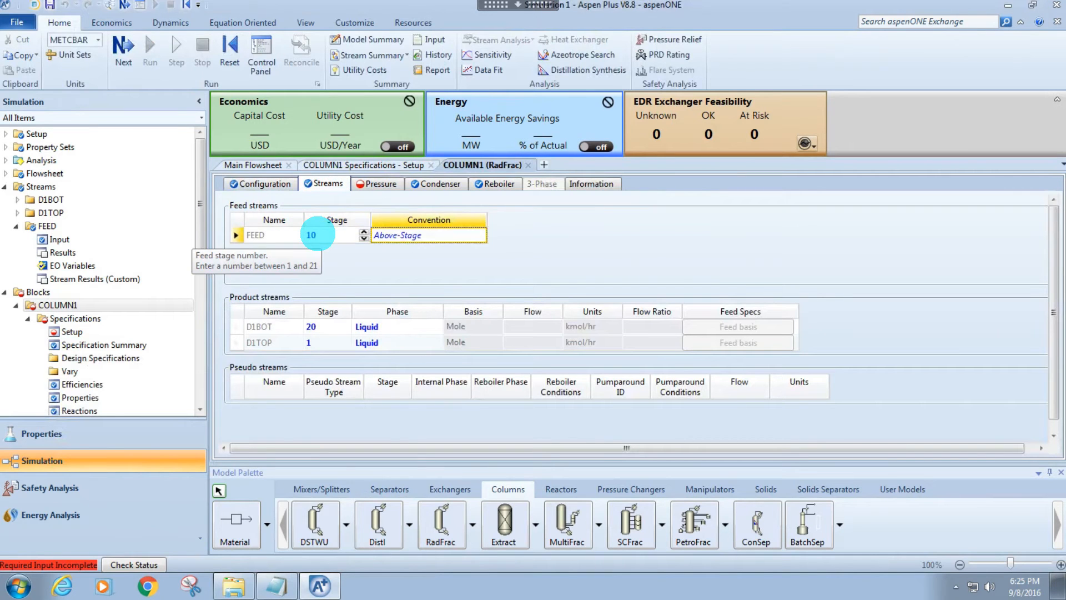
click(390, 240)
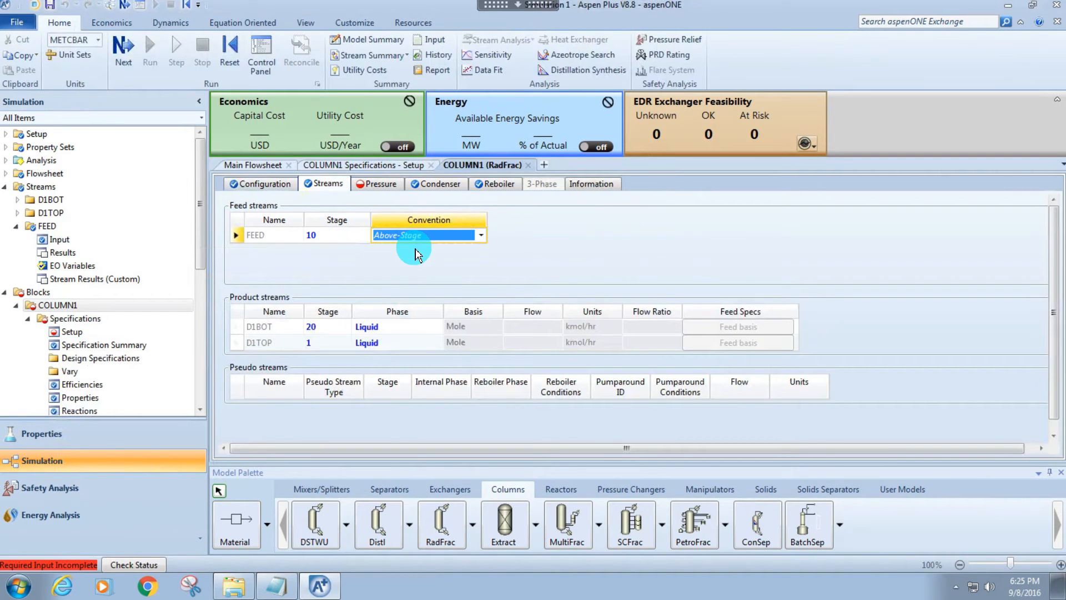
click(424, 237)
click(410, 260)
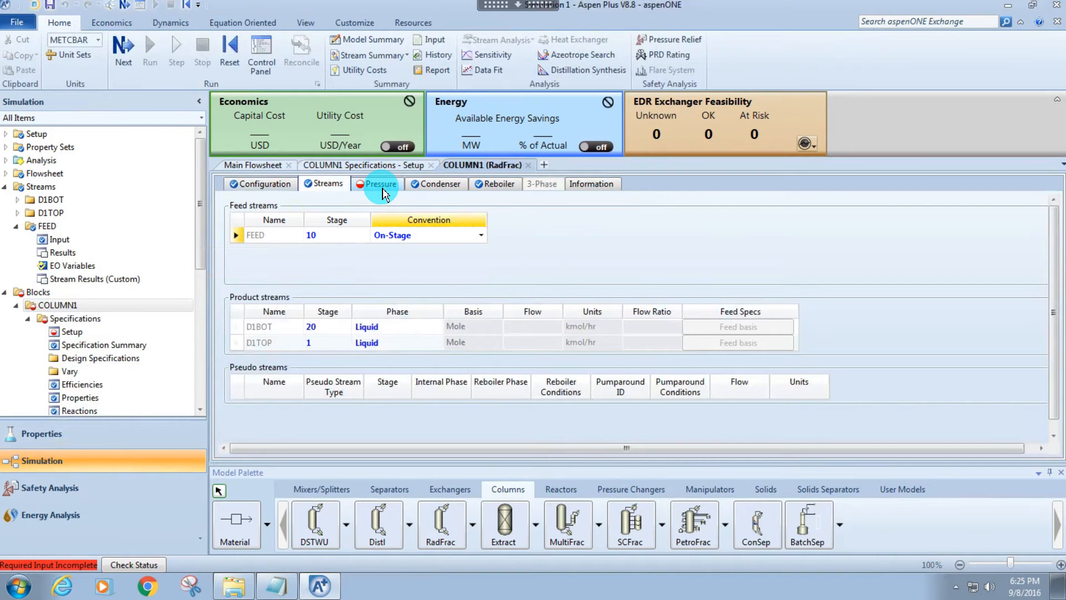
Set COLUMN1's stage 1 / condenser pressure to 1 atm.
click(380, 183)
click(428, 244)
scroll(428, 256, up, 1)
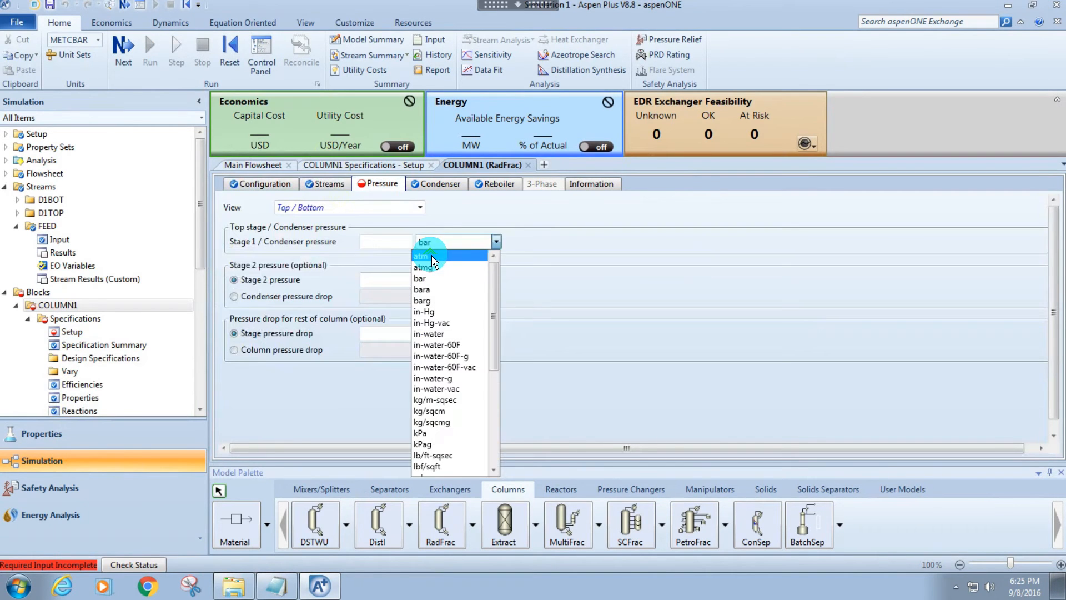
click(425, 253)
click(407, 237)
text(1)
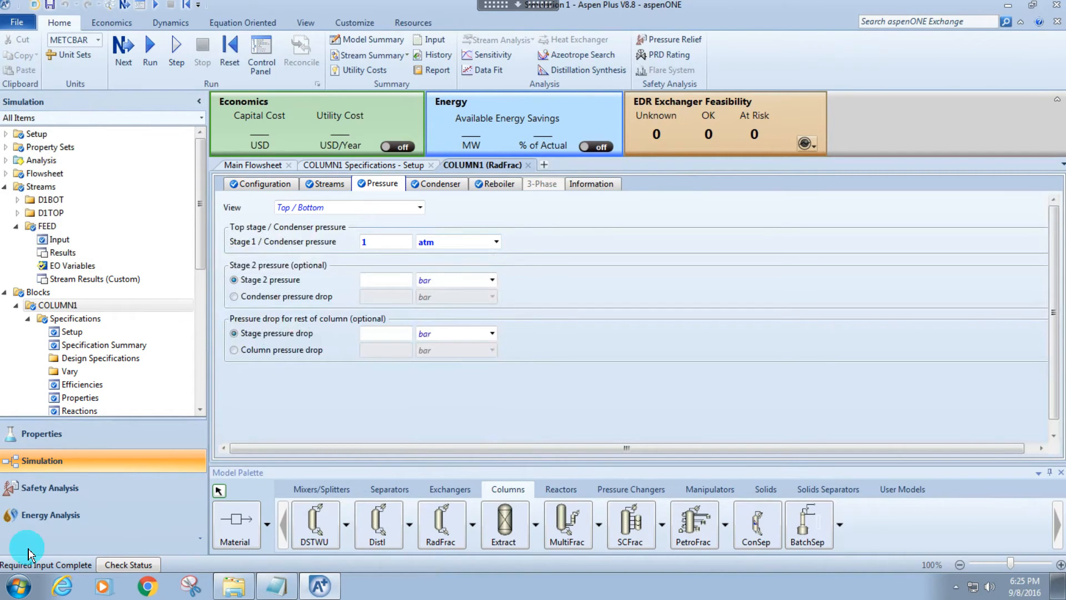
Collapse the economics and energy dashboard and close all open forms except the main flowsheet.
click(1051, 96)
click(261, 122)
right_click(266, 122)
click(251, 148)
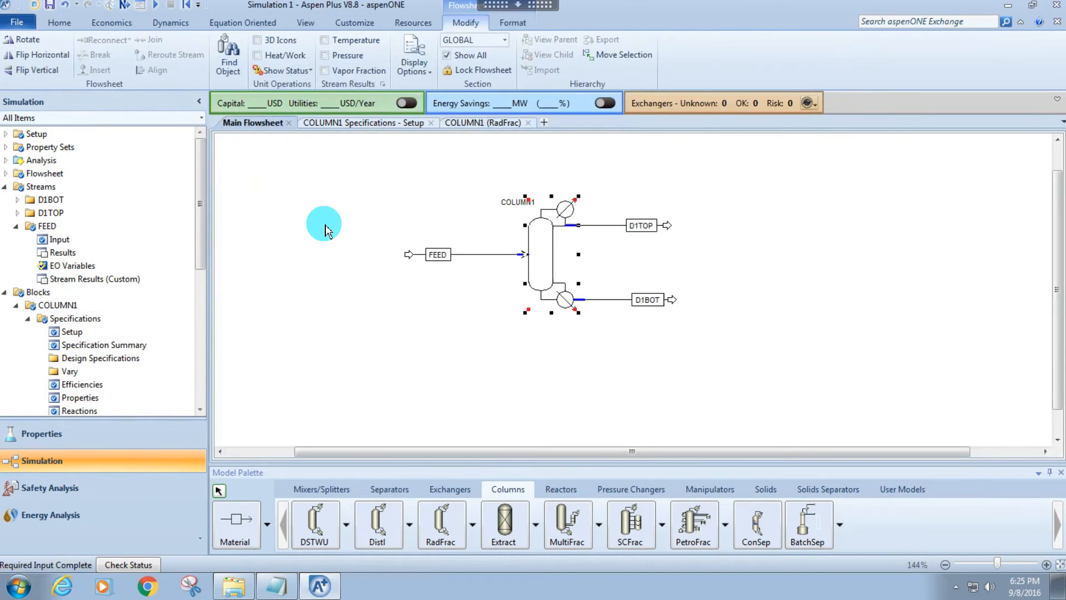
Run the simulation and dismiss the completion dialog without opening the run-status form.
key(F5)
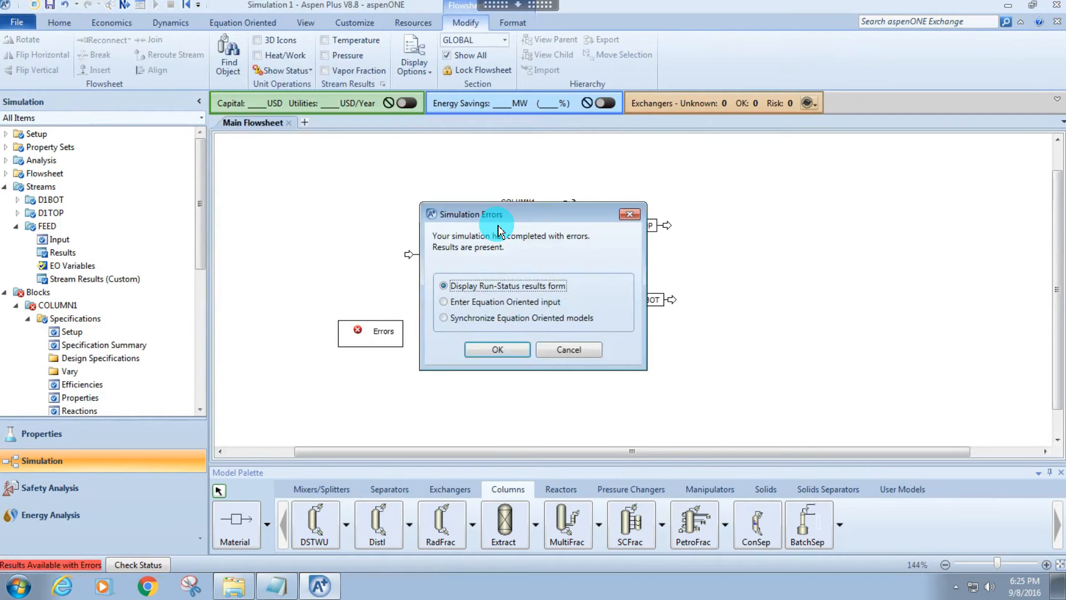
drag(505, 222, 842, 226)
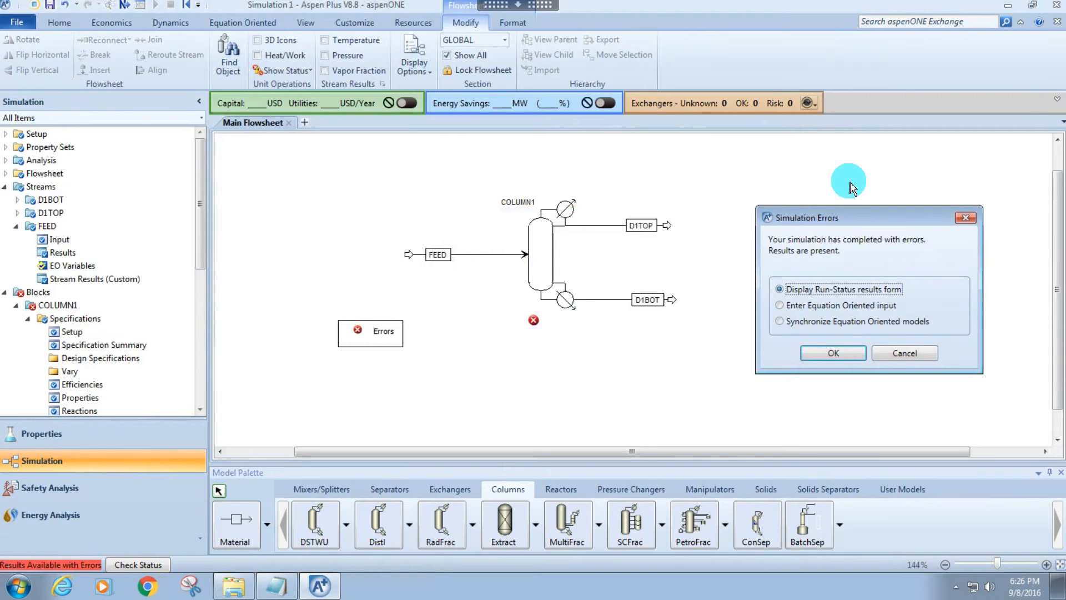
click(963, 218)
Examine the status messages in COLUMN1's results and in the overall run status.
scroll(80, 283, down, 4)
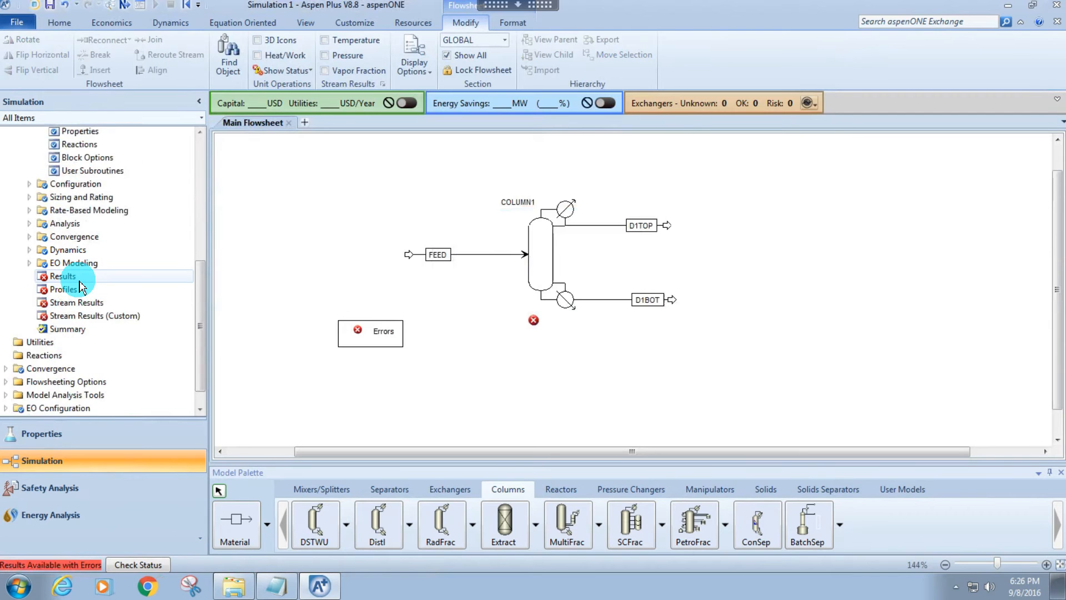
scroll(19, 195, up, 2)
click(29, 152)
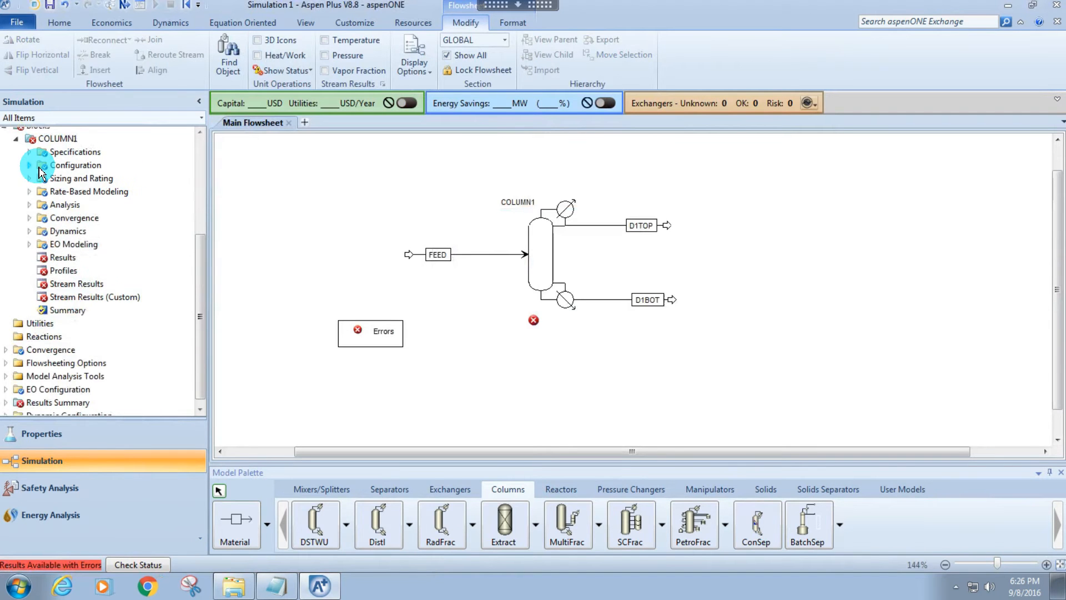
double_click(71, 257)
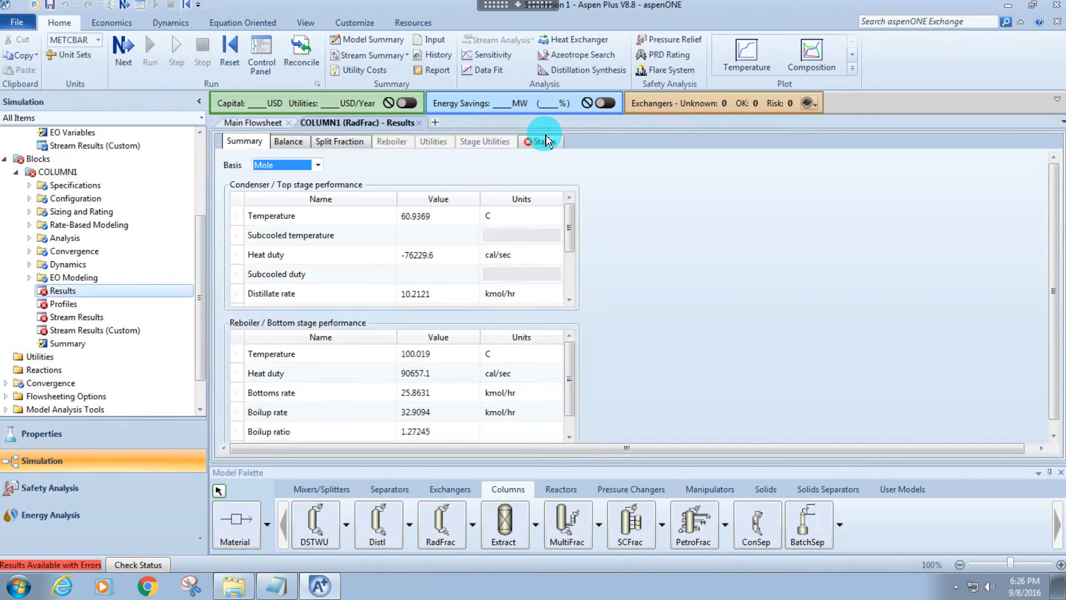
click(545, 141)
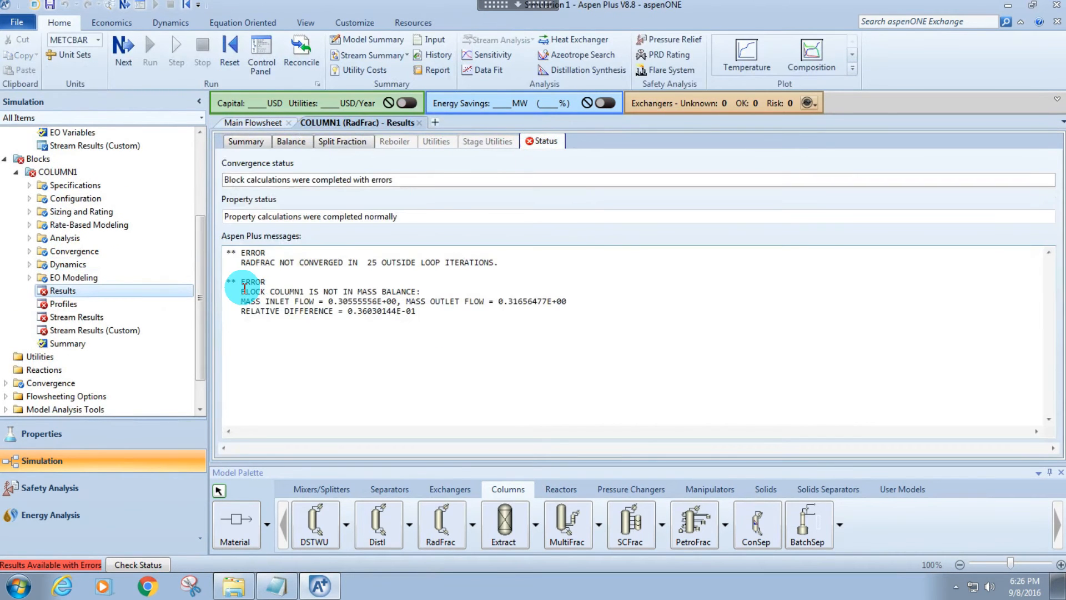
drag(242, 292, 409, 291)
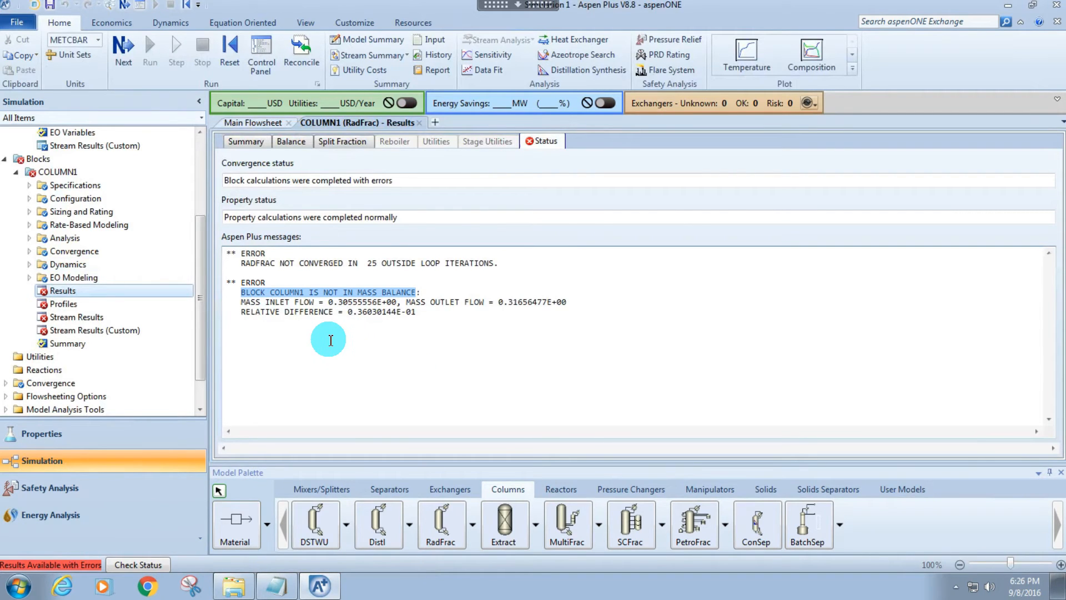
click(117, 564)
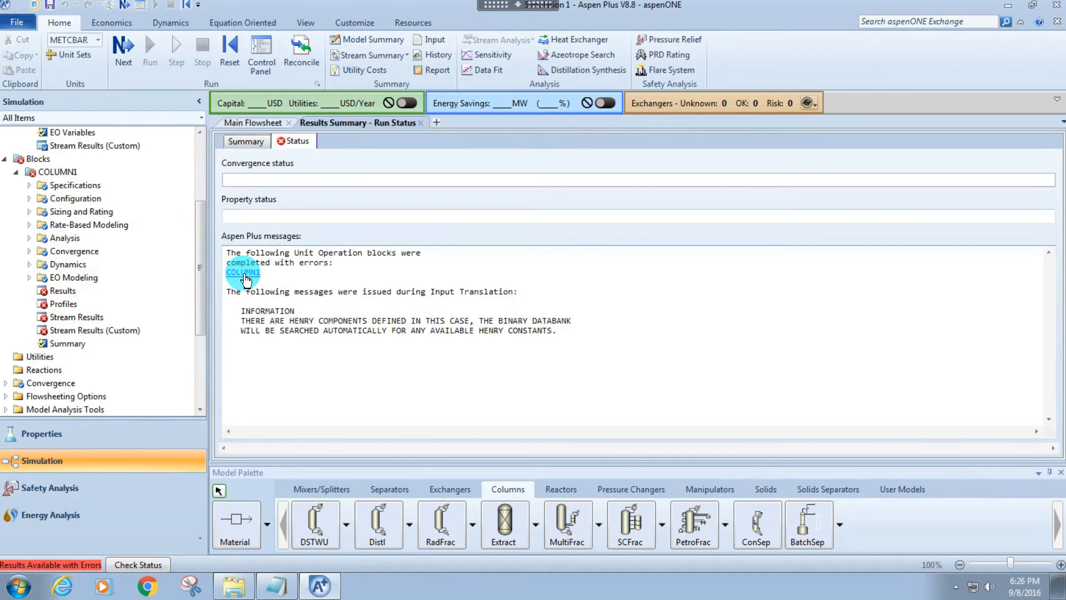
click(244, 273)
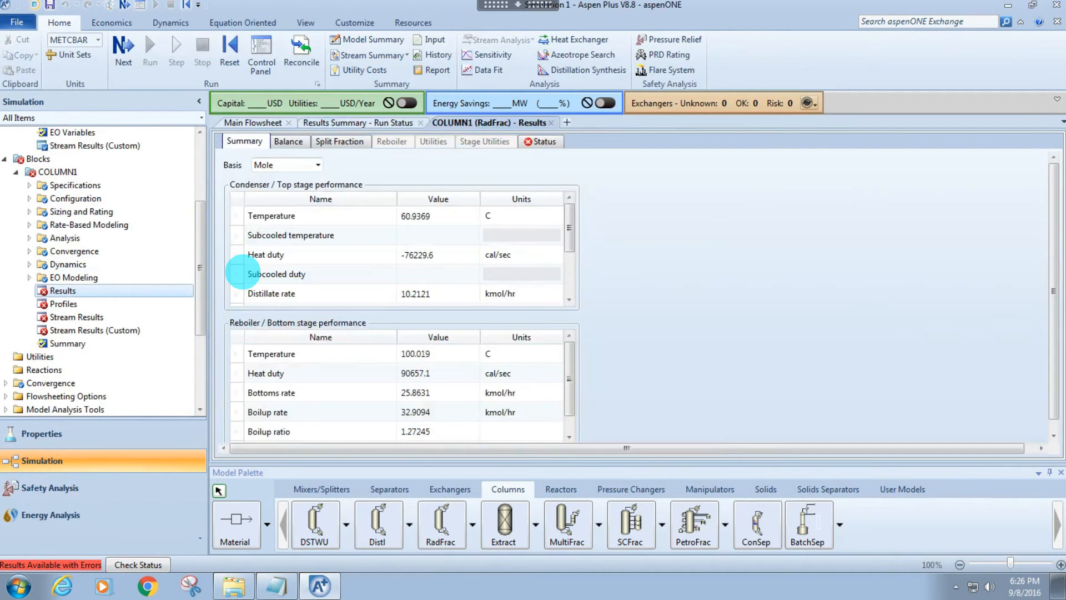
click(94, 291)
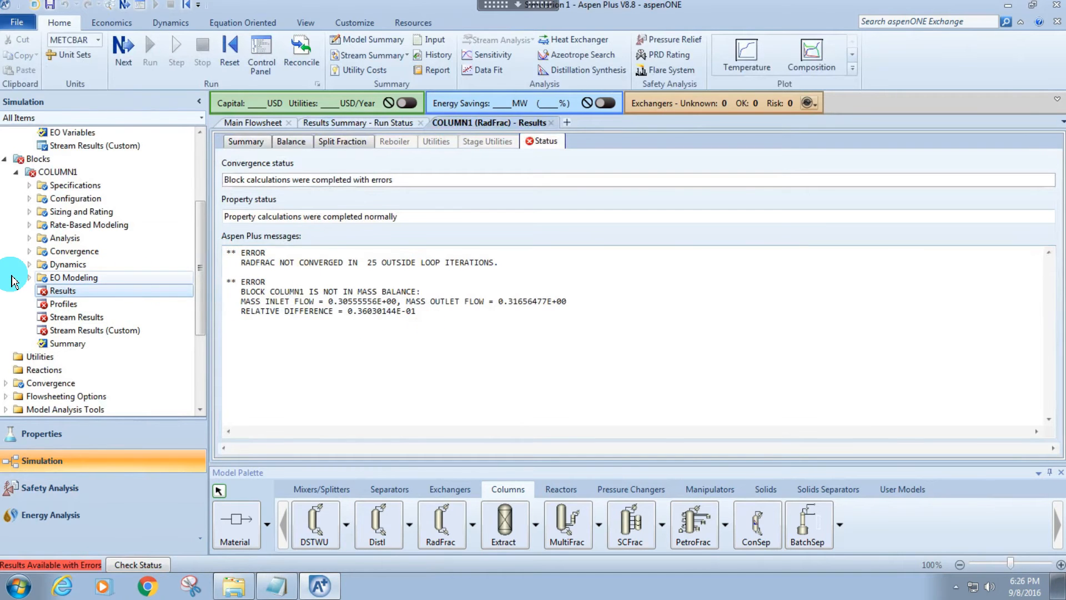
Set COLUMN1's maximum convergence iterations to 200.
click(29, 251)
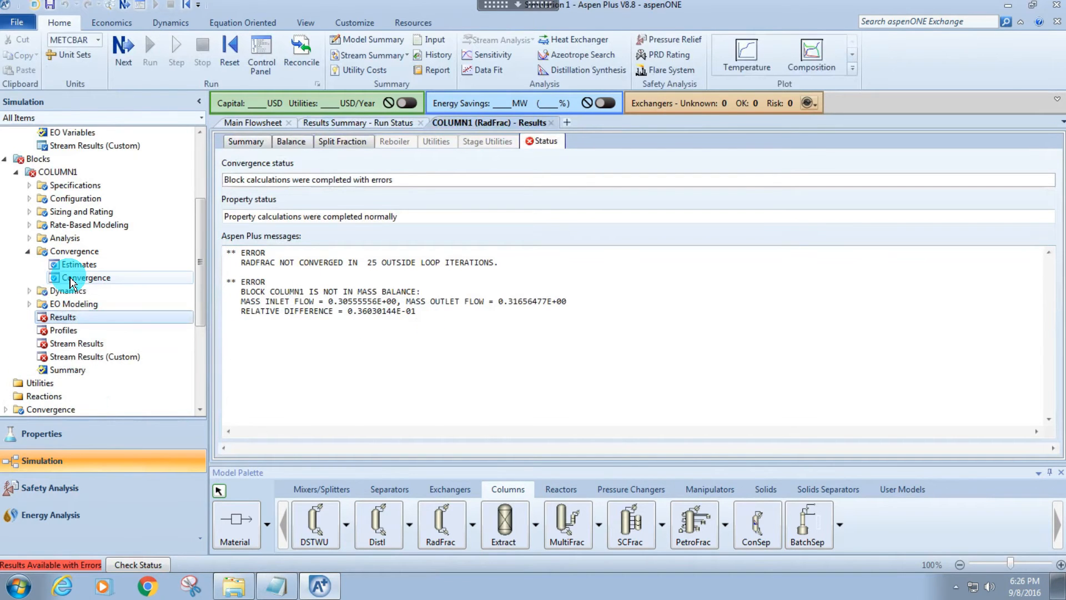
click(69, 278)
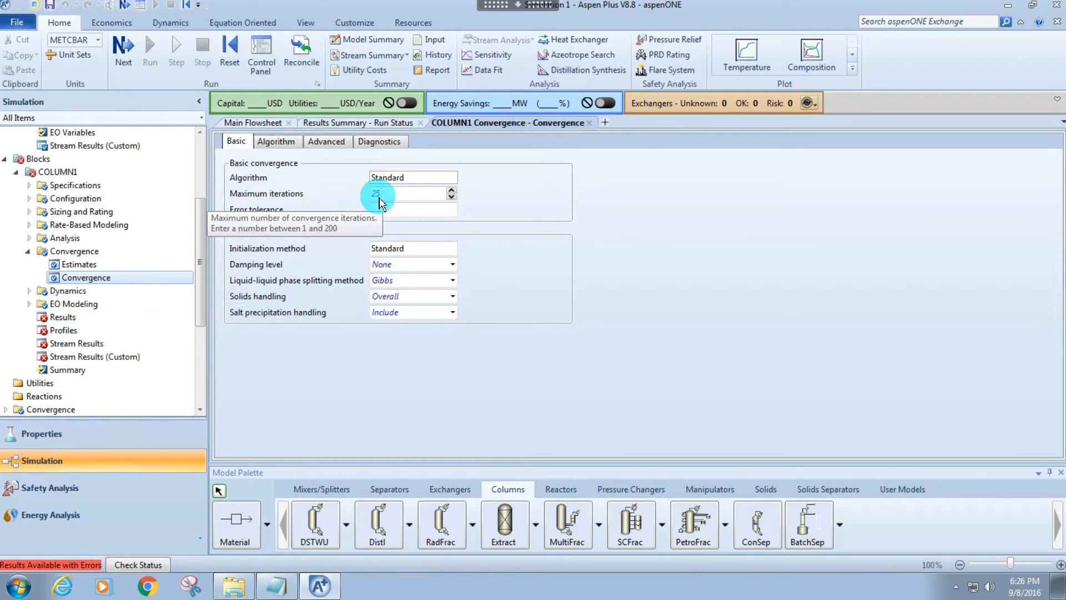
click(381, 200)
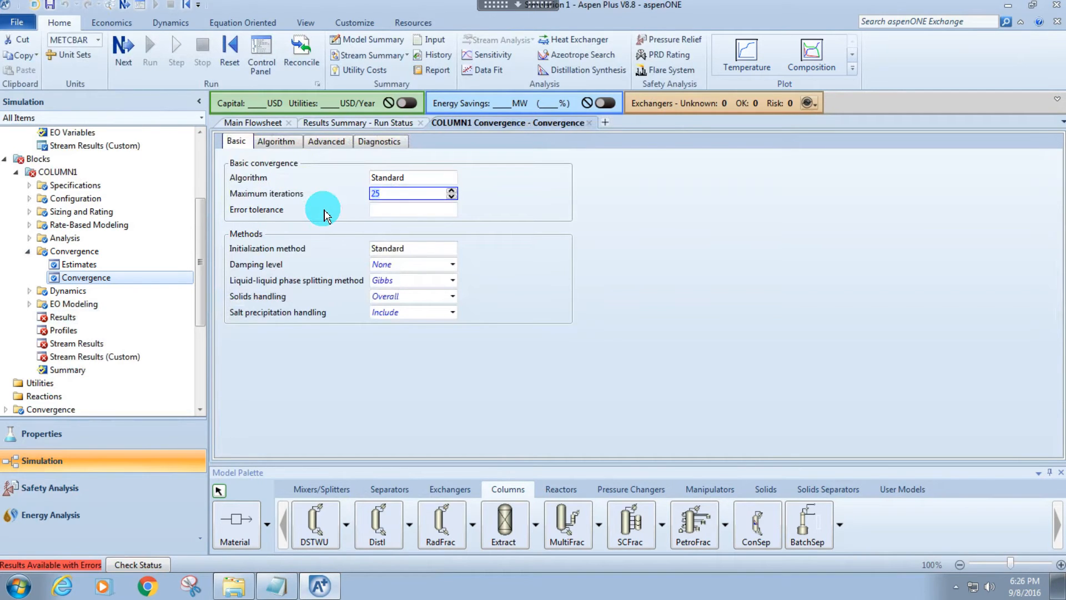
text(150)
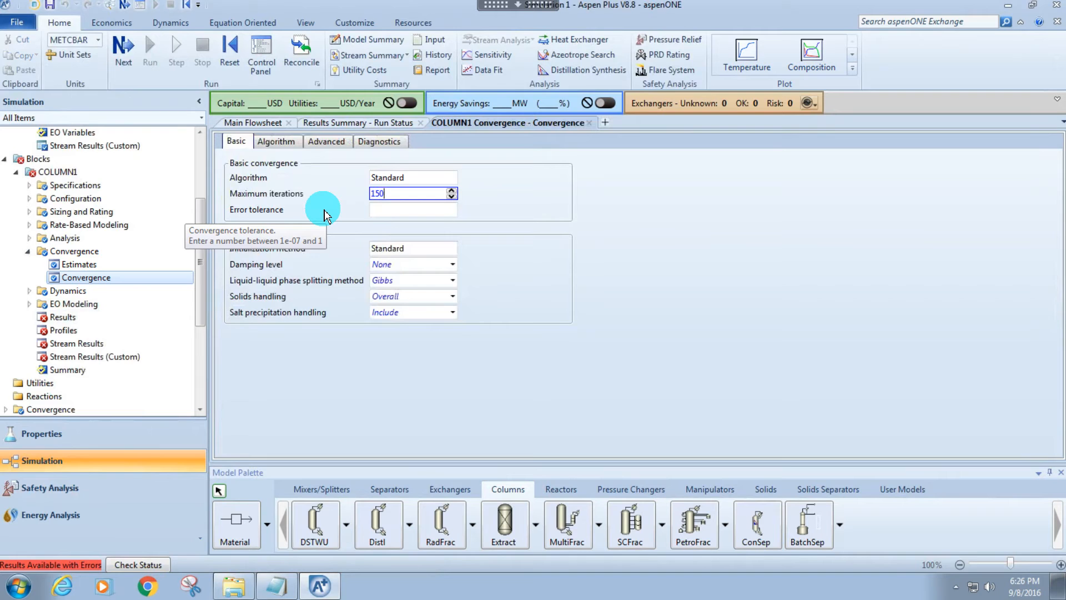
key(Return)
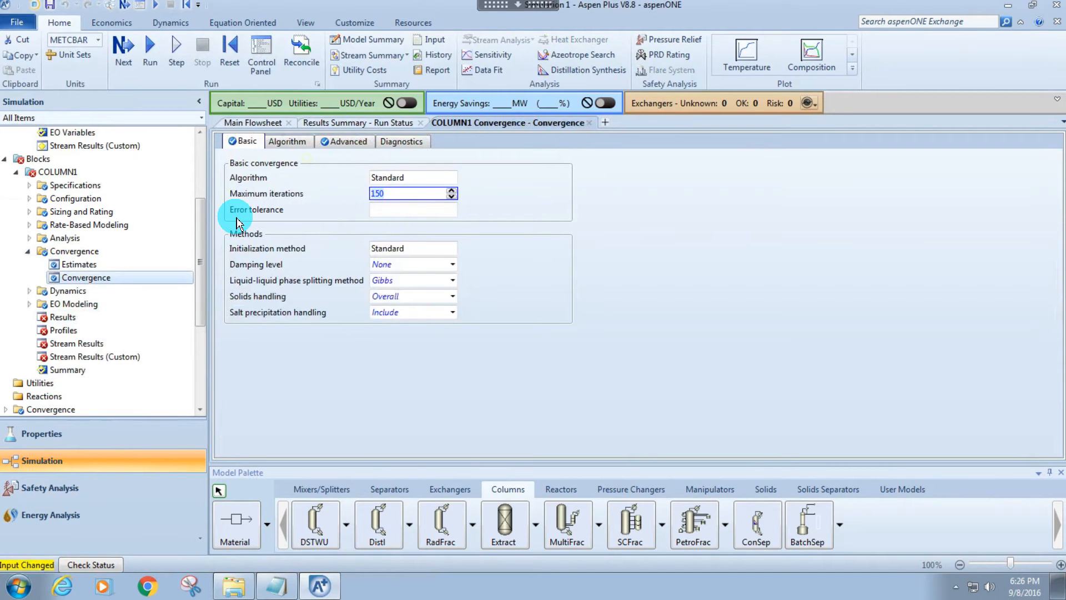
text(2000)
key(BackSpace)
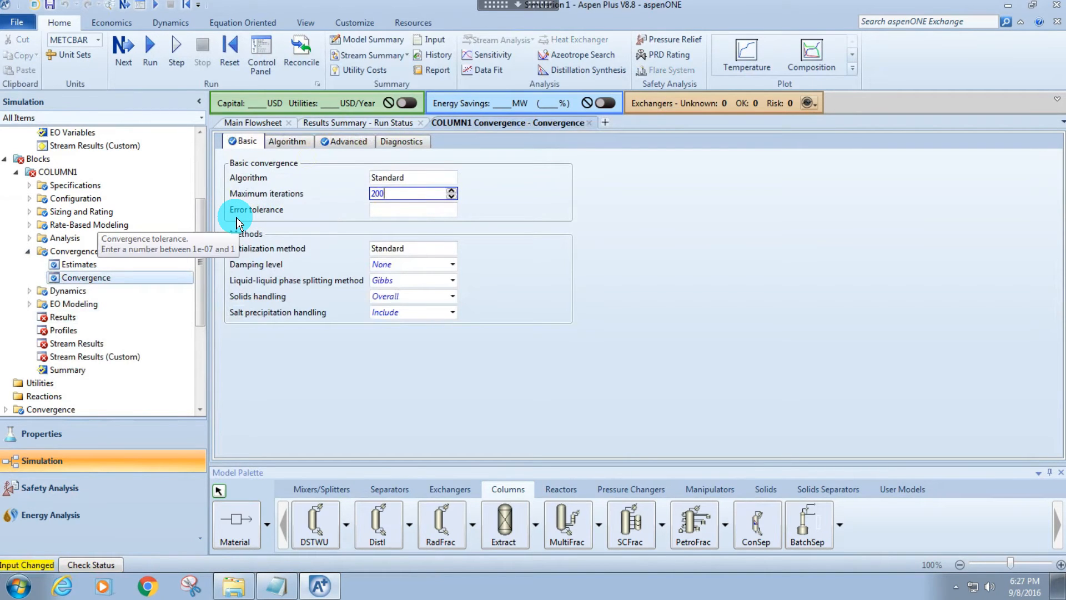
key(Return)
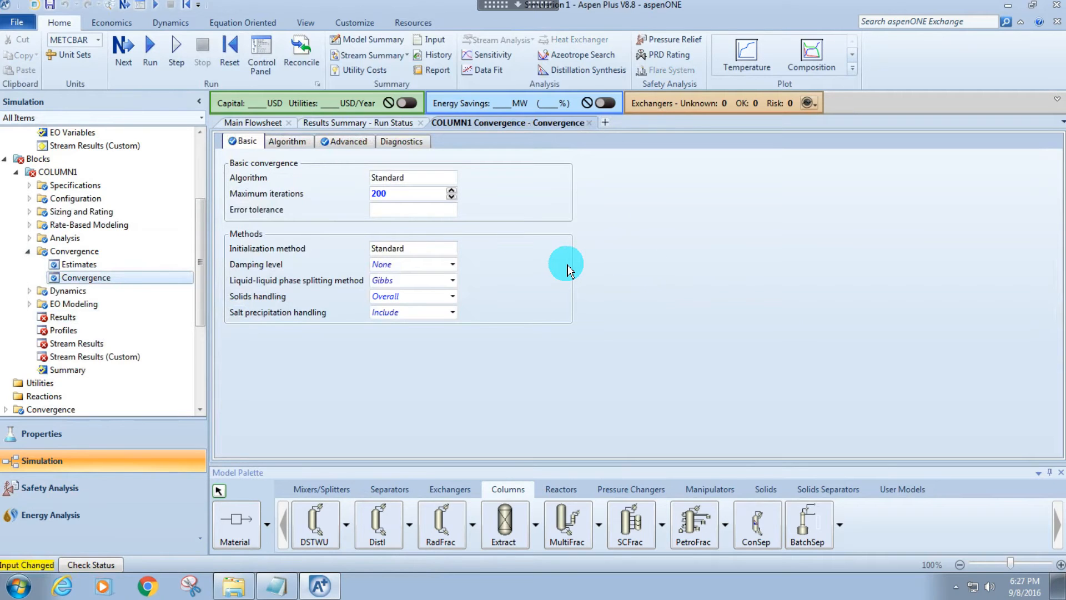
Reinitialize the whole simulation, run it again and dismiss the completion dialog without opening the run-status form.
key(shift+F5)
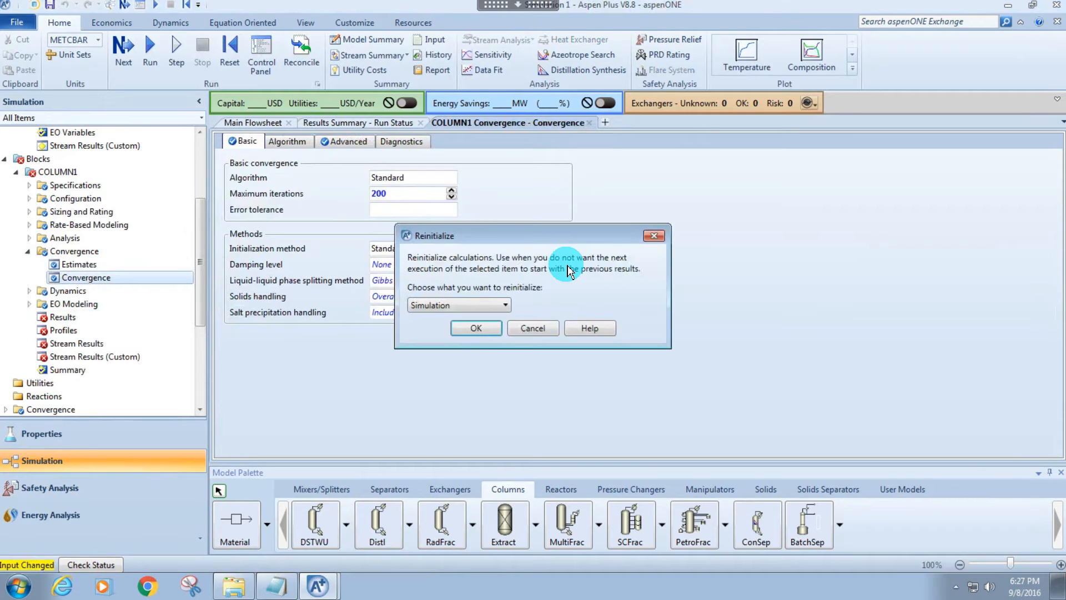
key(Escape)
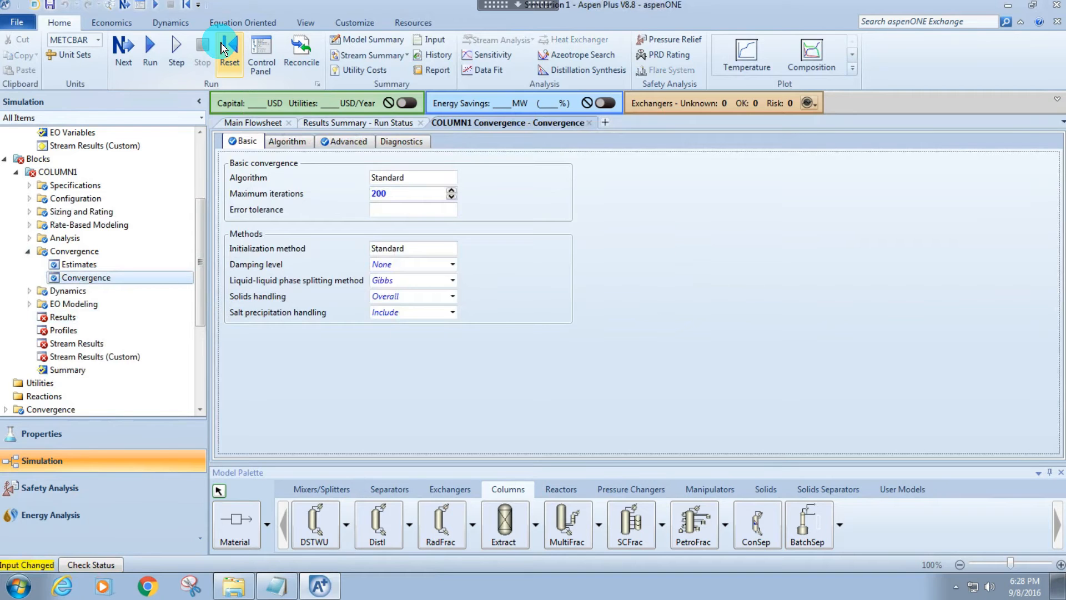
click(224, 49)
key(Return)
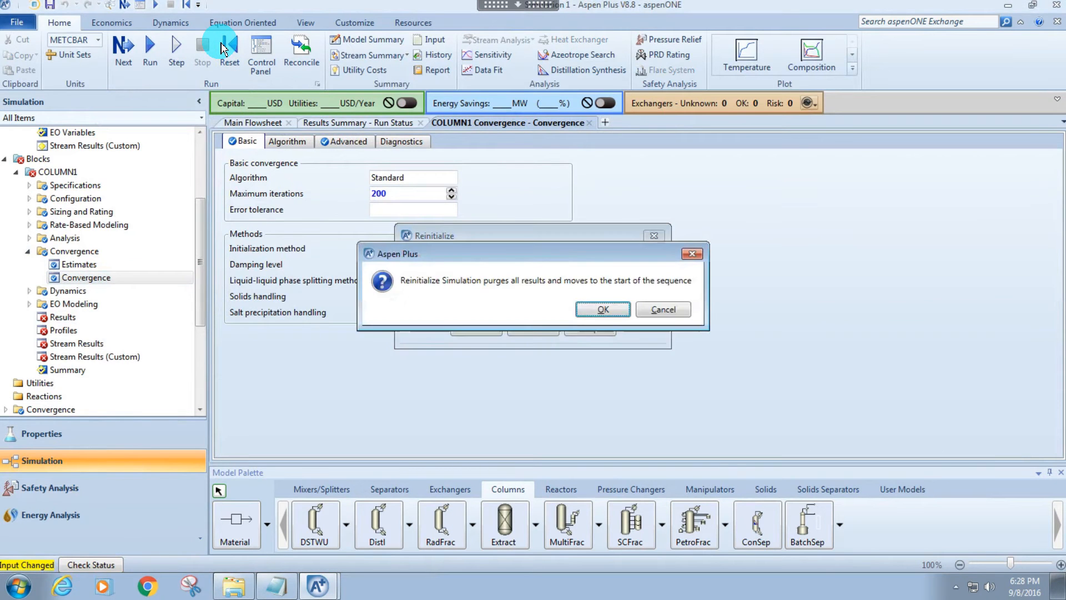
key(Return)
right_click(220, 44)
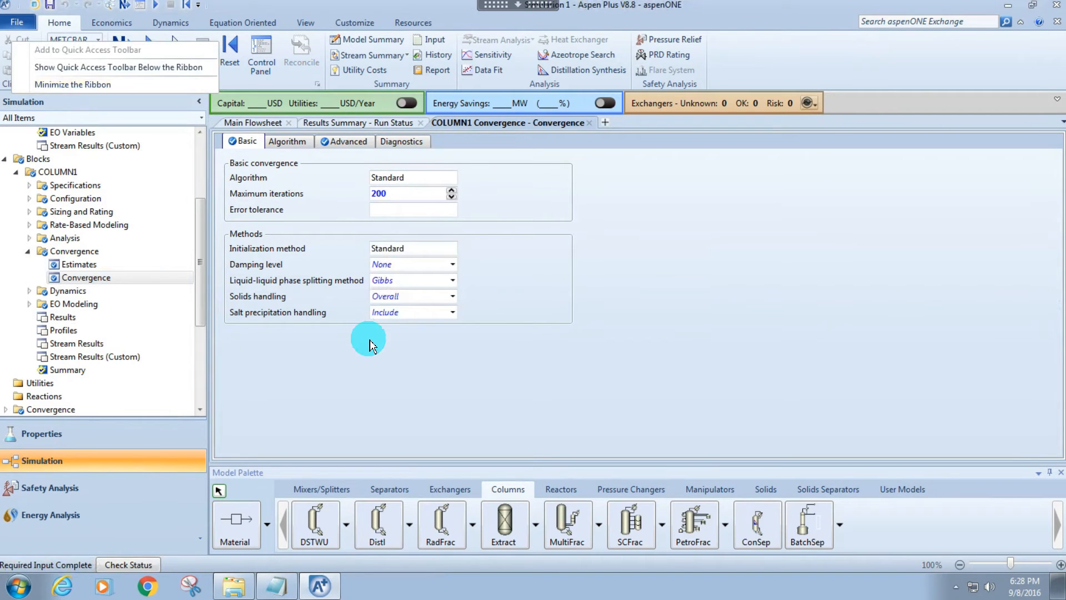
click(251, 367)
key(F5)
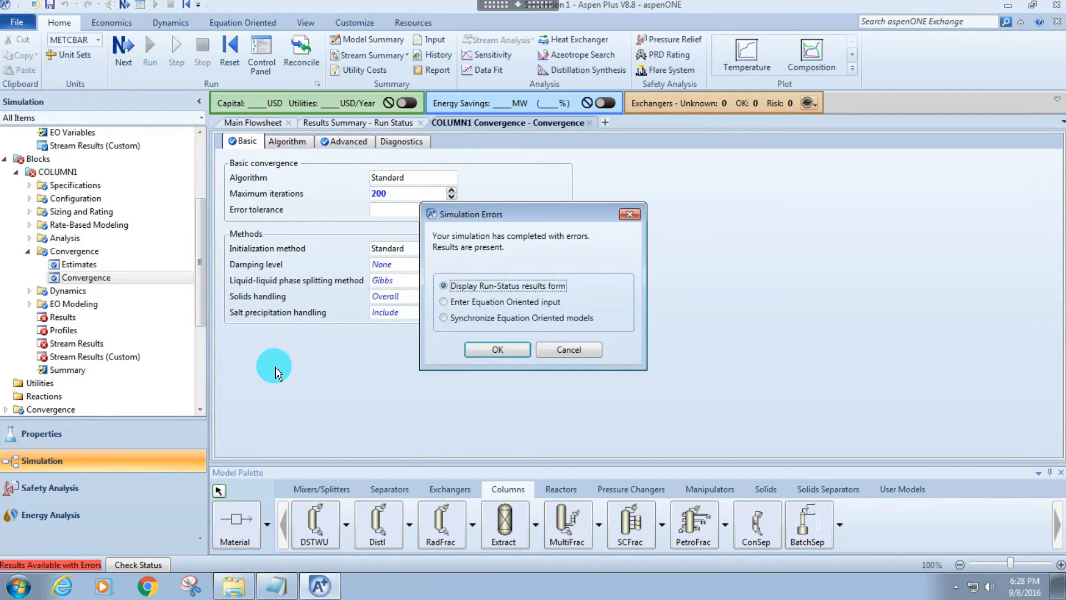
click(631, 215)
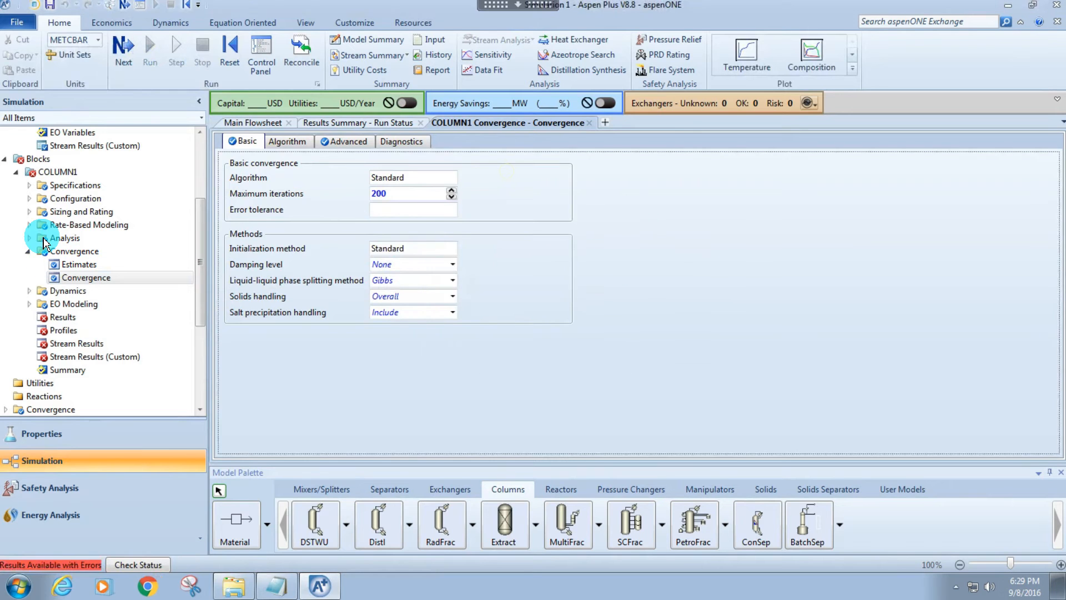
Set COLUMN1's mass distillate to feed ratio to 0.58.
click(85, 185)
click(502, 312)
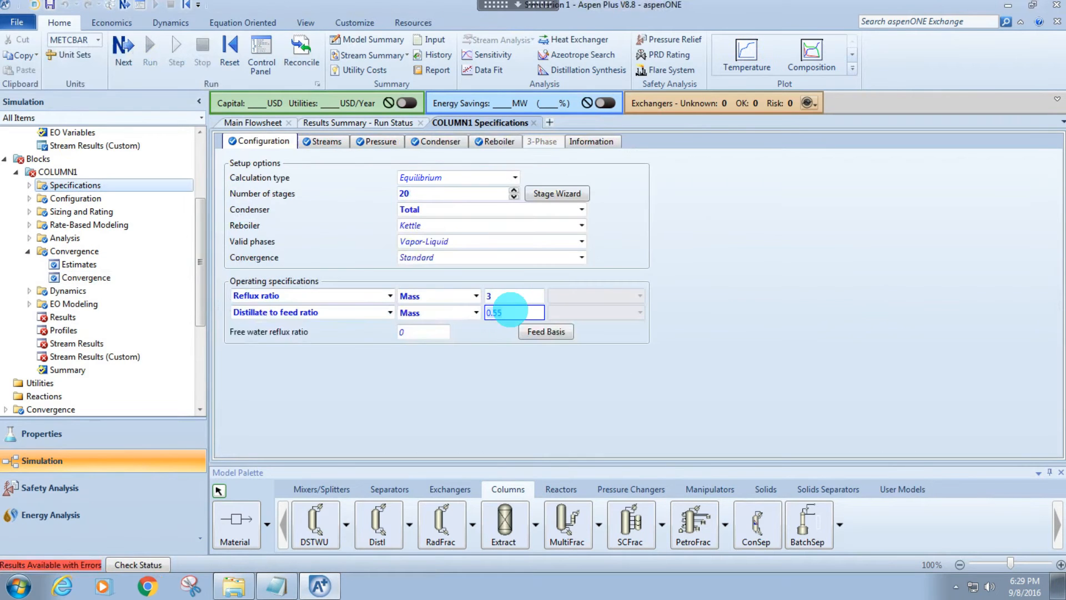
text(.5)
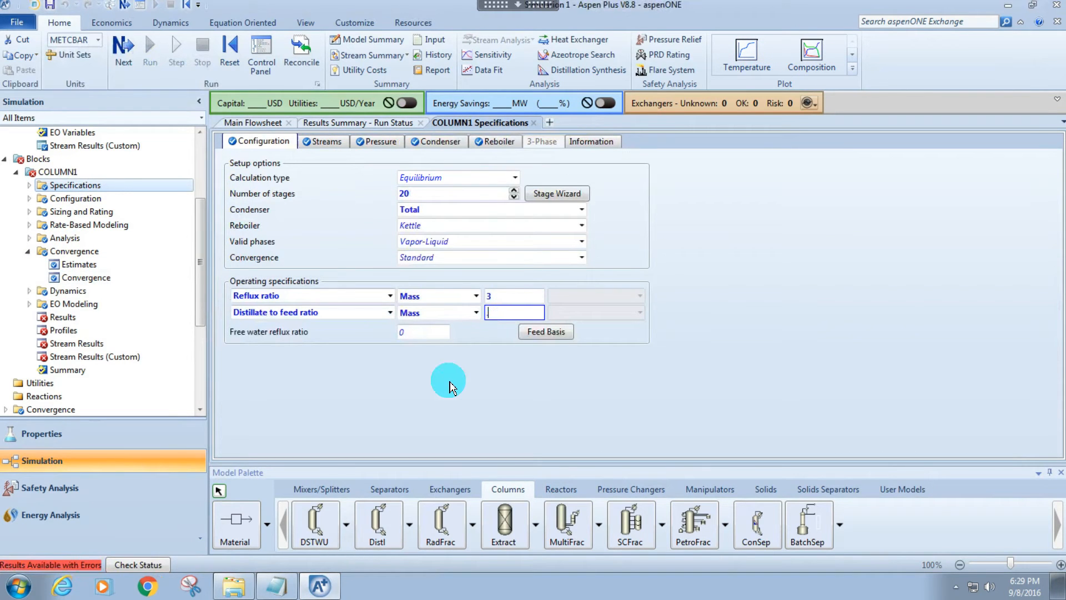
text(8)
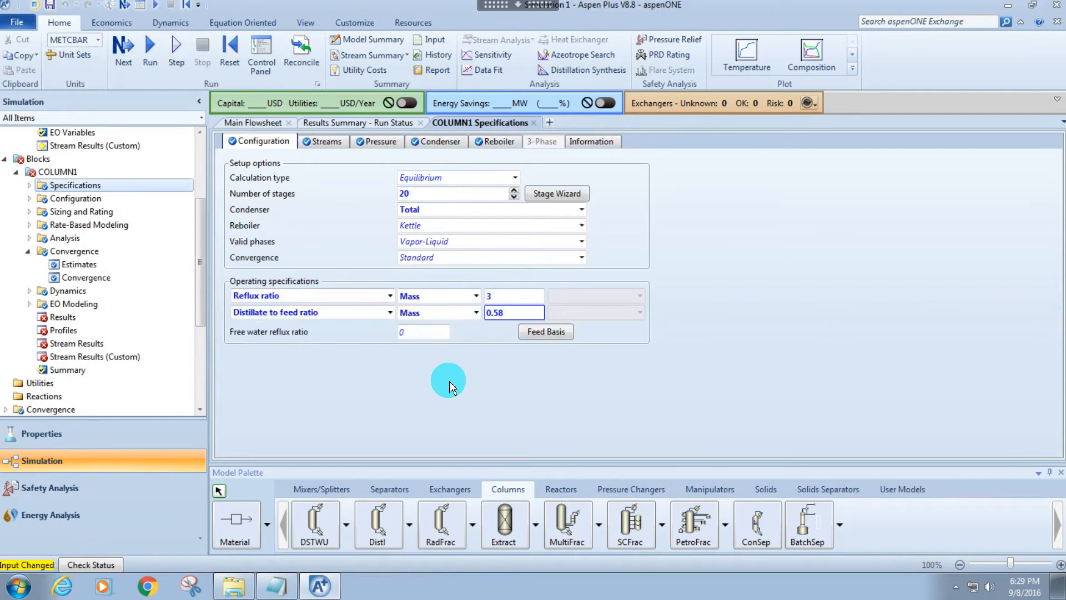
Reinitialize and run the simulation with the changed distillate to feed ratio and open COLUMN1's stream results.
key(shift+F5)
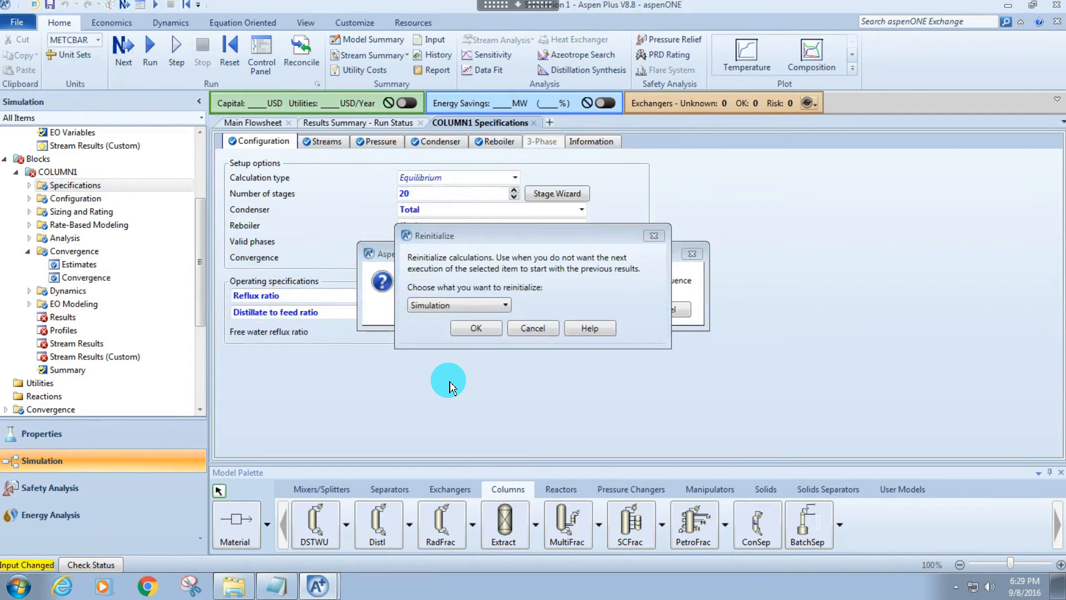
key(Return)
key(F5)
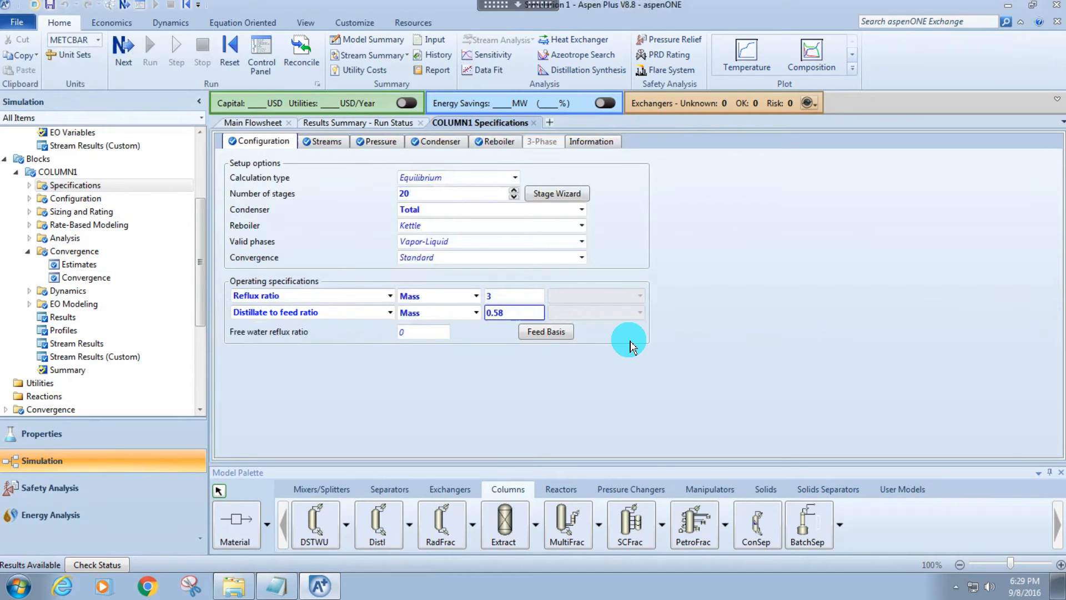
click(511, 313)
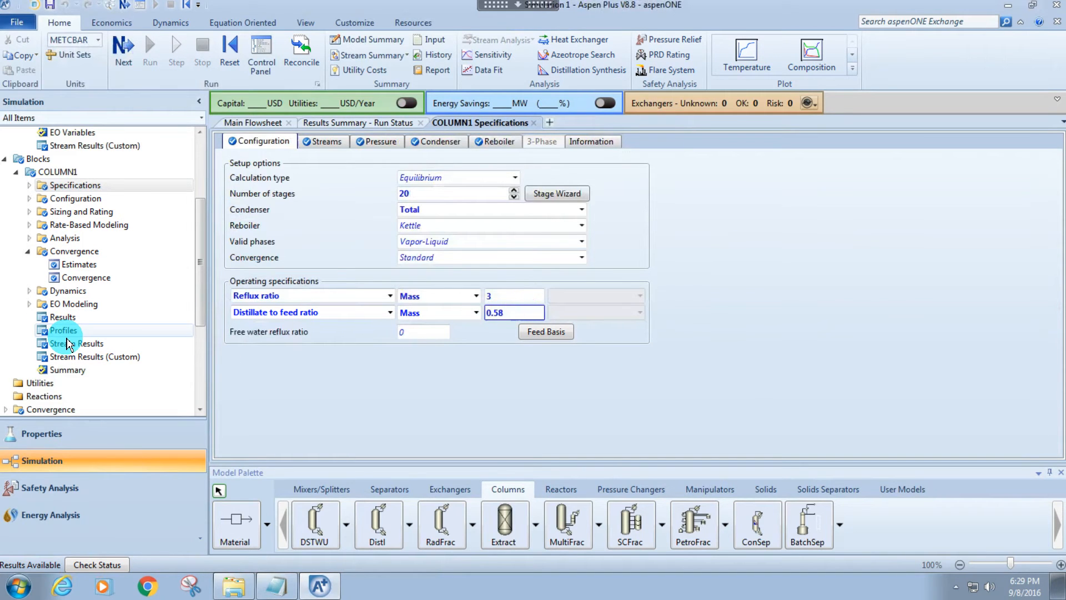
click(67, 344)
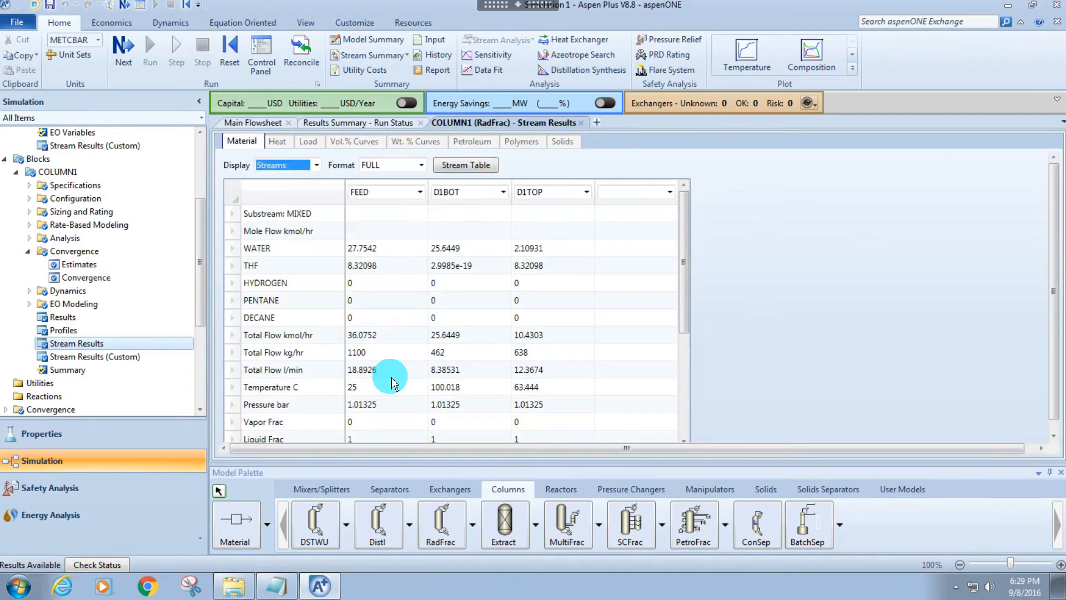
Set COLUMN1's mass distillate to feed ratio to 0.4.
click(63, 187)
drag(510, 314, 412, 318)
text(0.4)
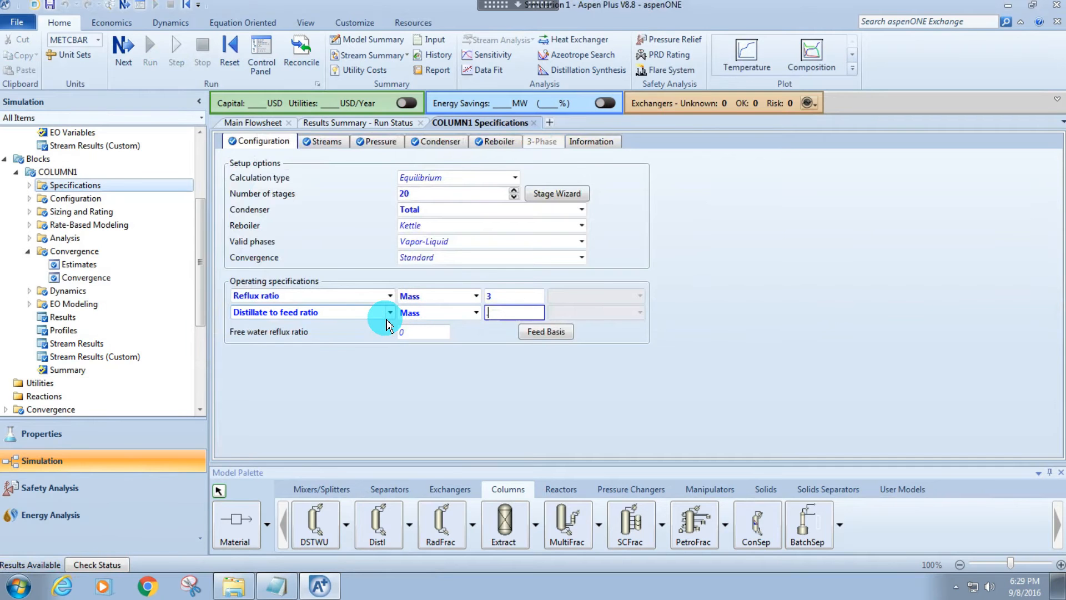
Reinitialize and rerun the simulation, and check the feed, bottoms and top streams in COLUMN1's stream results.
key(shift+F5)
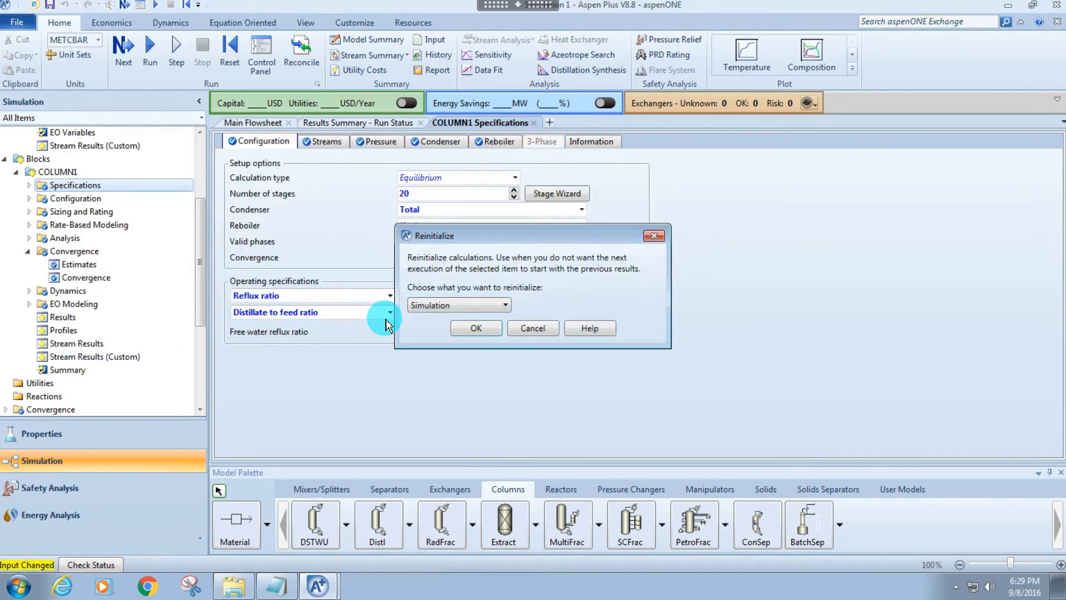
key(Return)
key(F5)
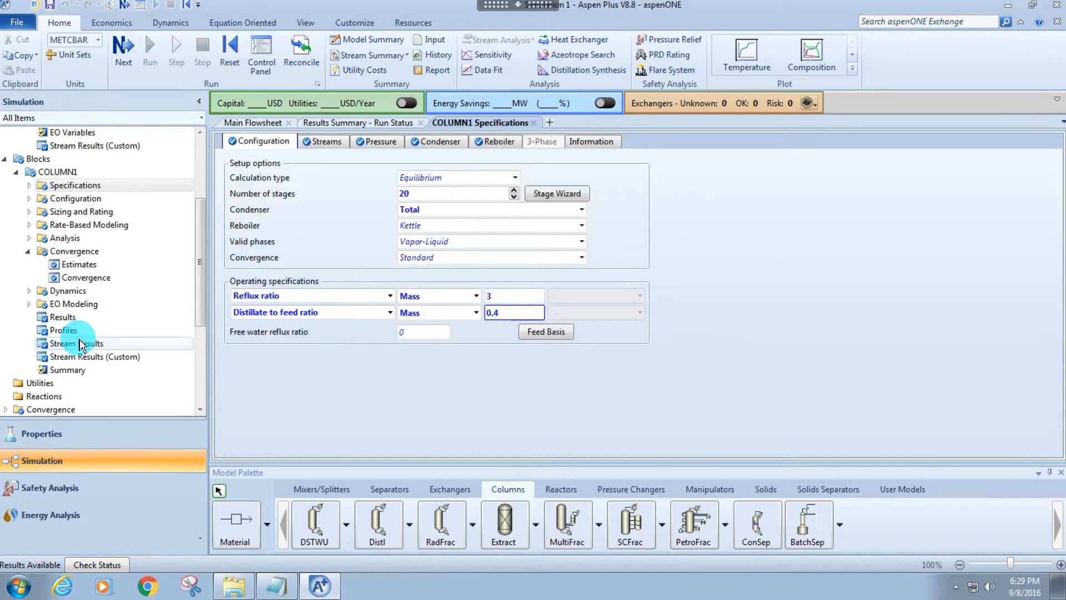
click(79, 342)
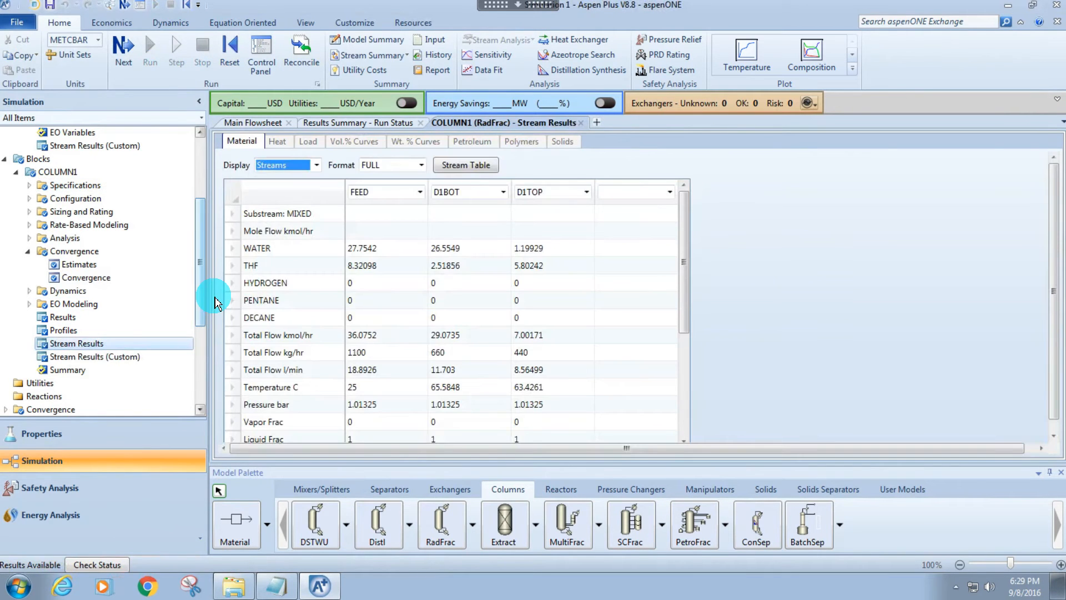
scroll(464, 334, down, 1)
scroll(447, 289, up, 1)
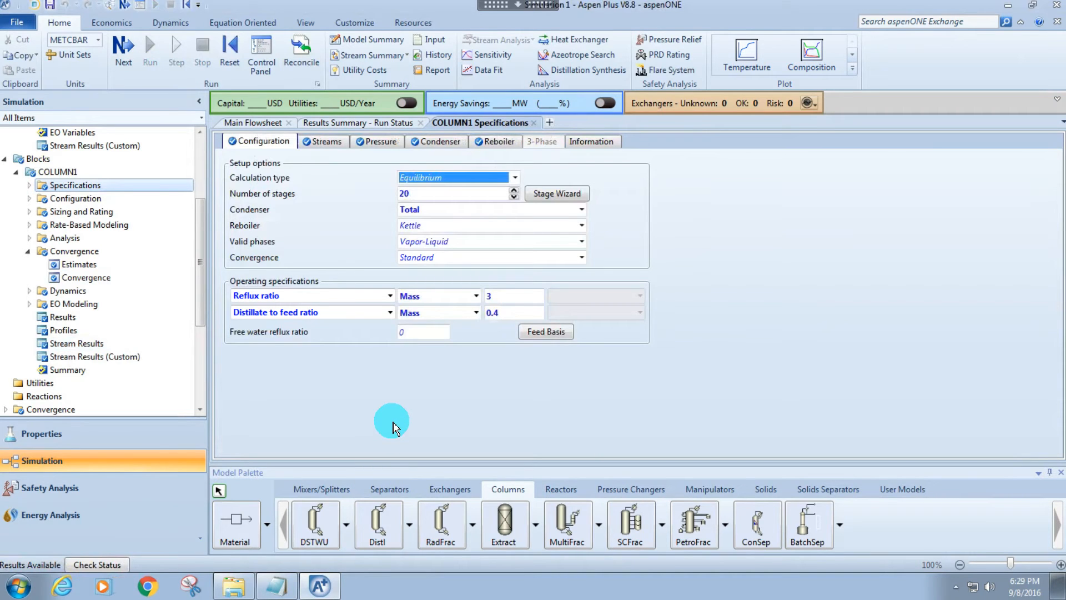
click(380, 424)
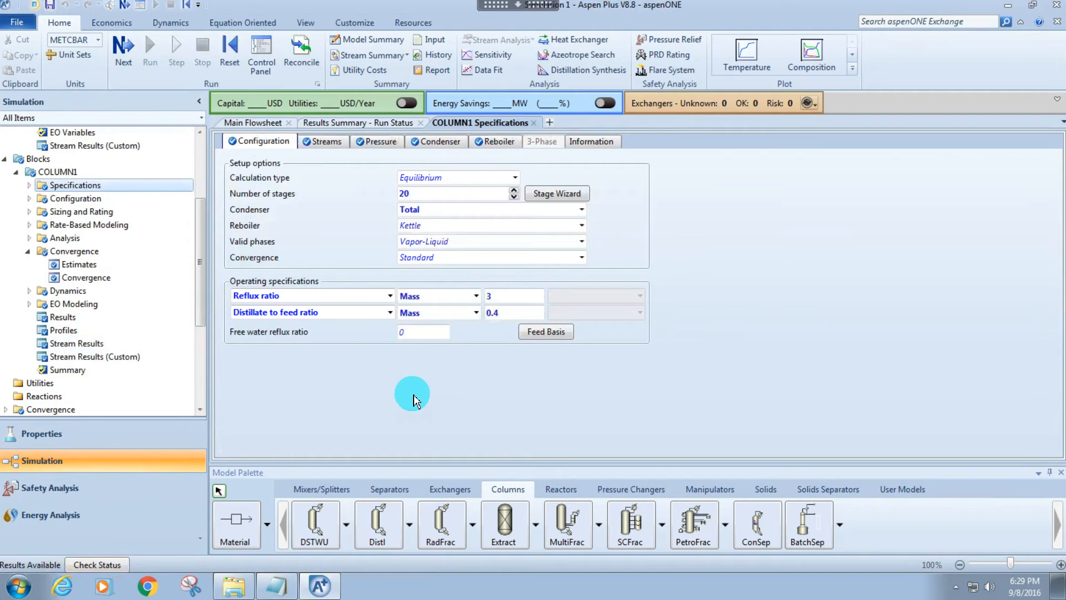
click(27, 251)
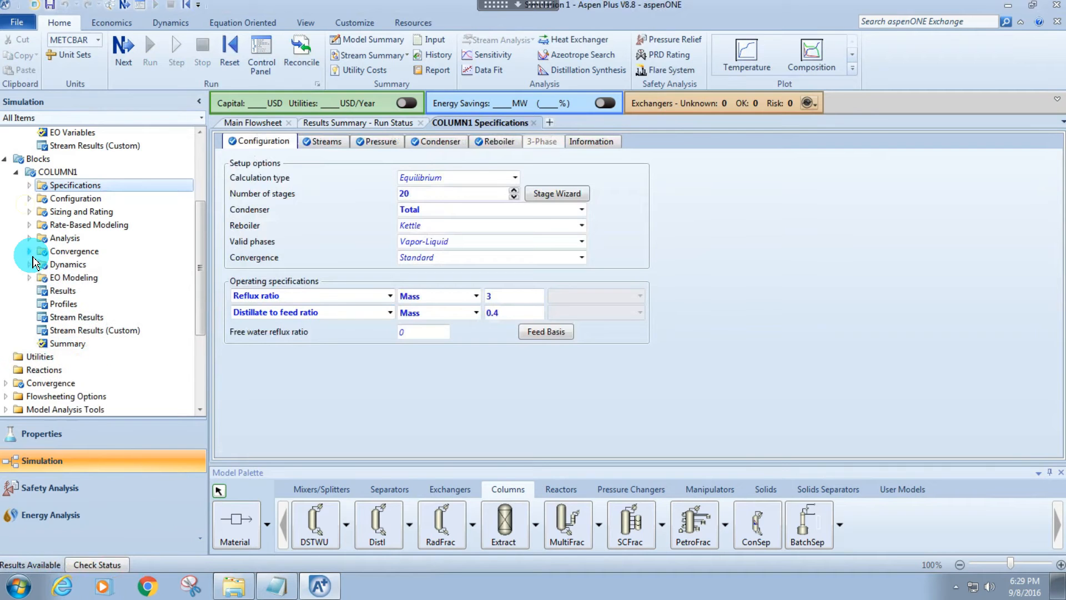
Create a sensitivity analysis with the ID D1 and look over its inputs for manipulated, defined and tabulated variables.
click(473, 58)
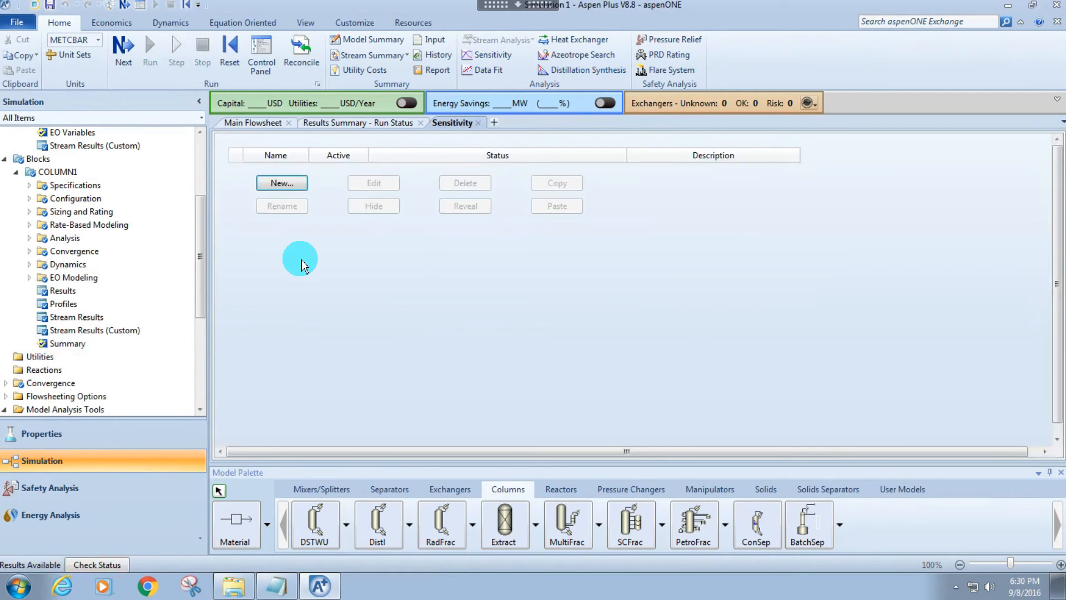
click(488, 56)
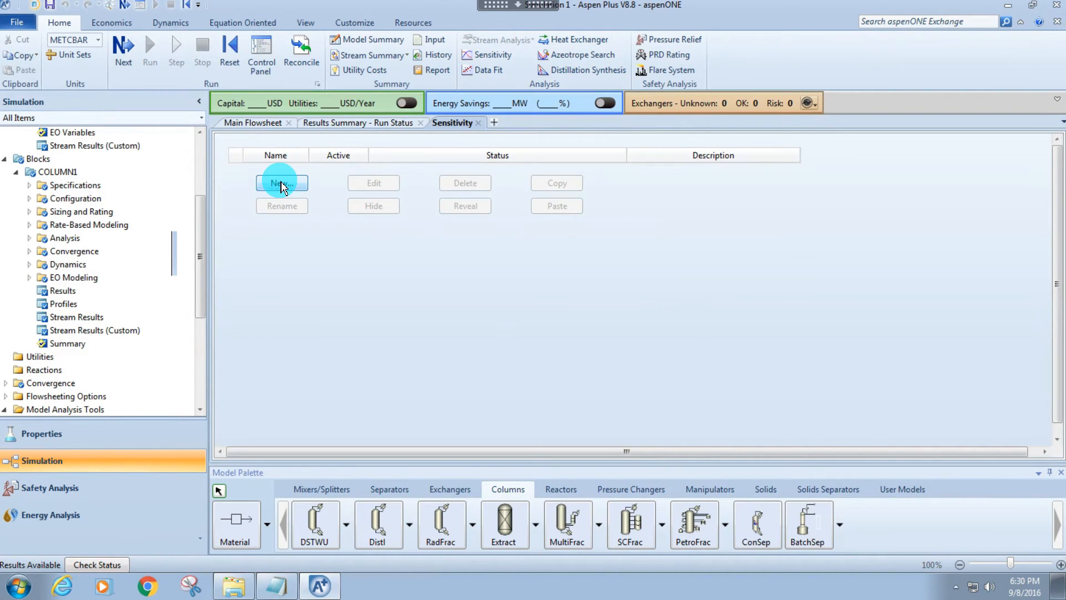
click(282, 185)
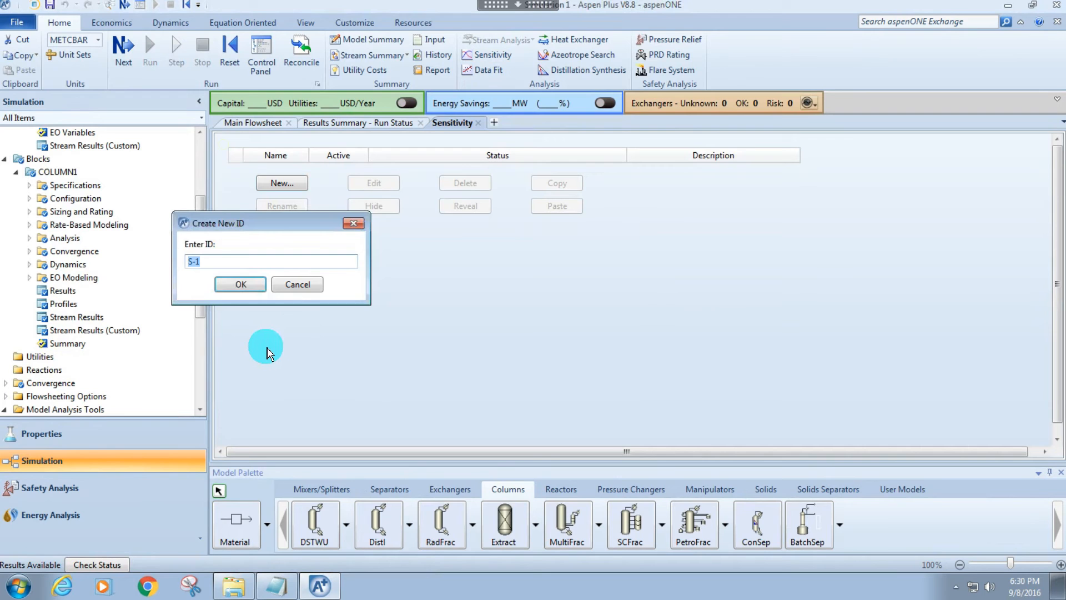
text(COLUMN1)
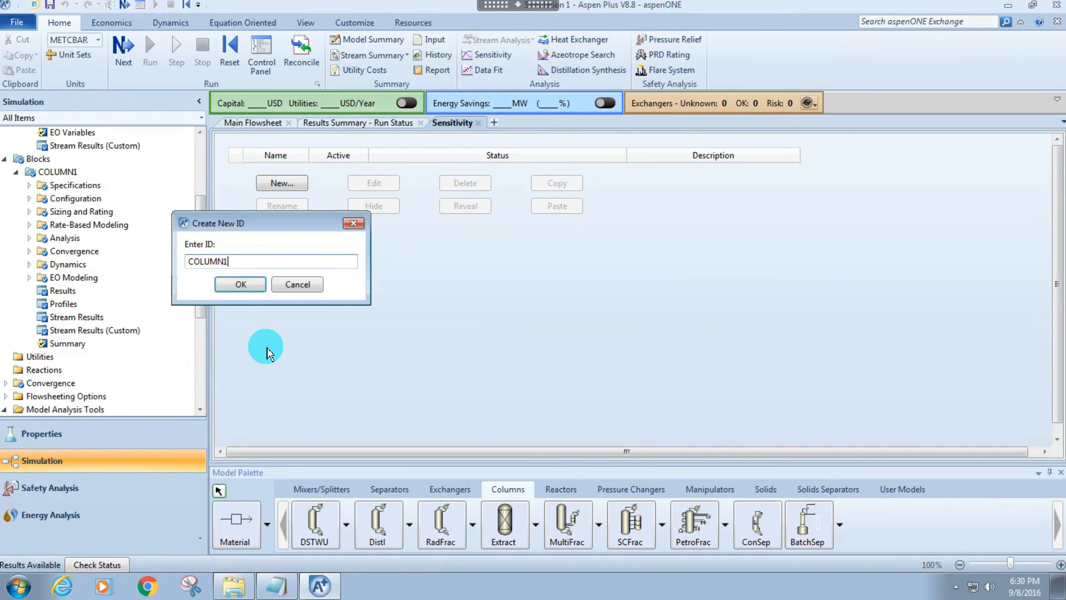
key(Return)
key(Return)
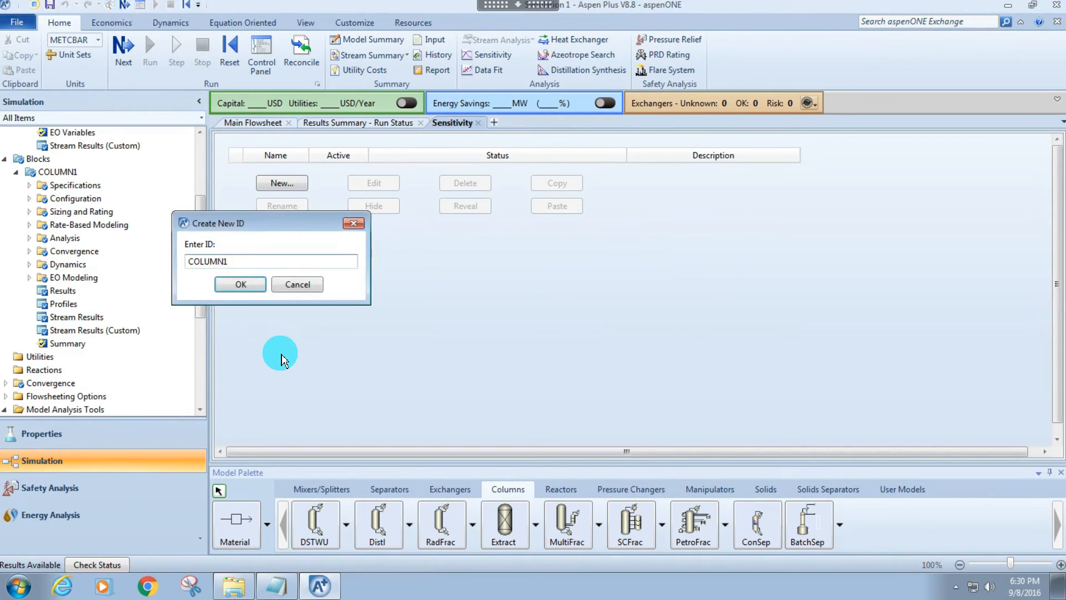
key(Return)
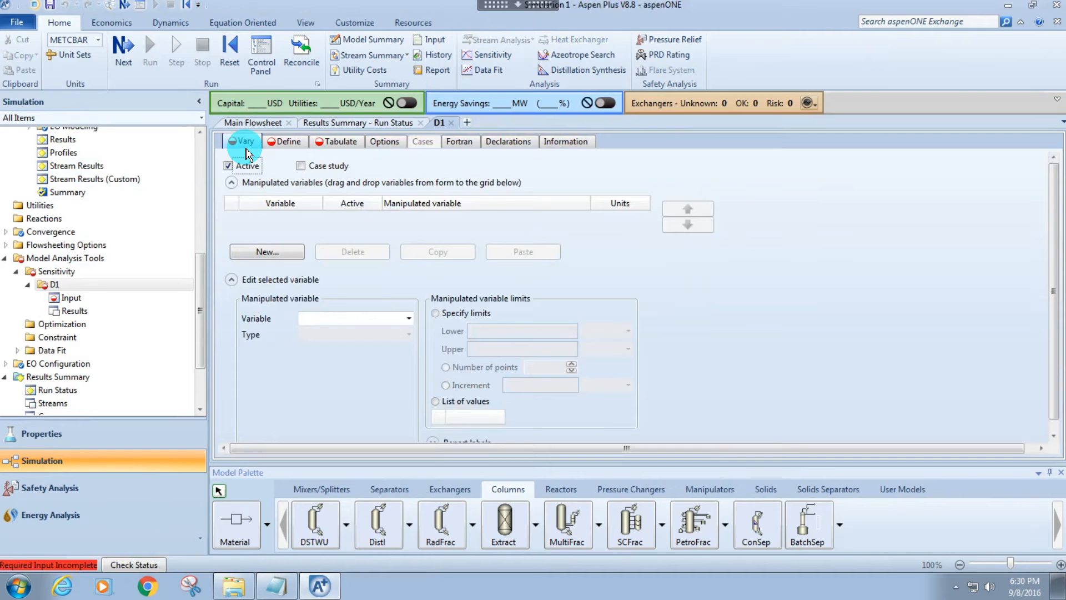
click(289, 142)
click(333, 146)
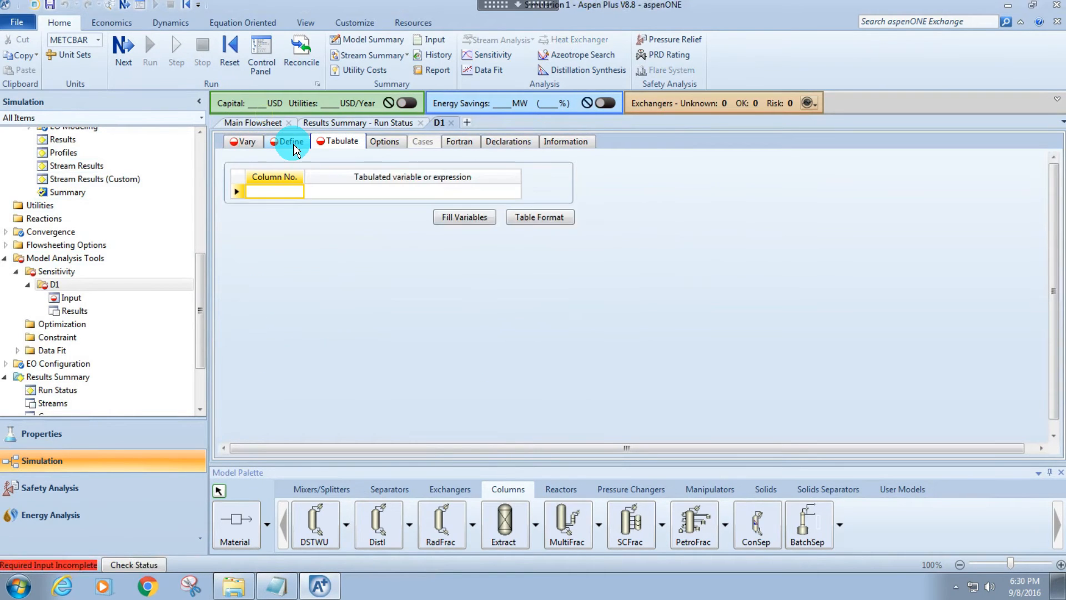
click(242, 147)
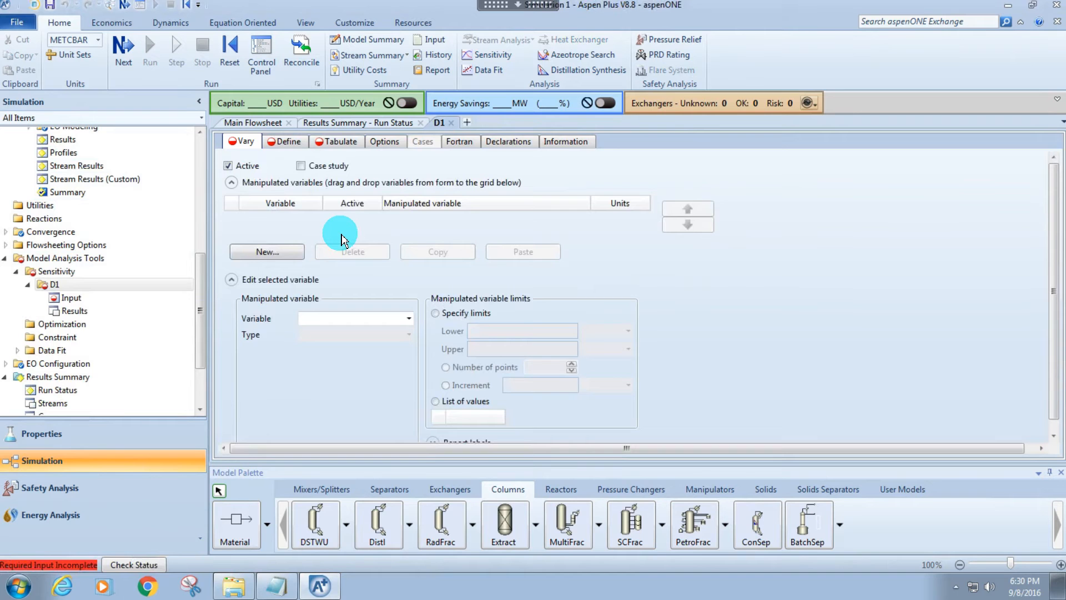
Review COLUMN1's operating specifications for the variable to manipulate and return to the input of sensitivity analysis D1.
click(286, 142)
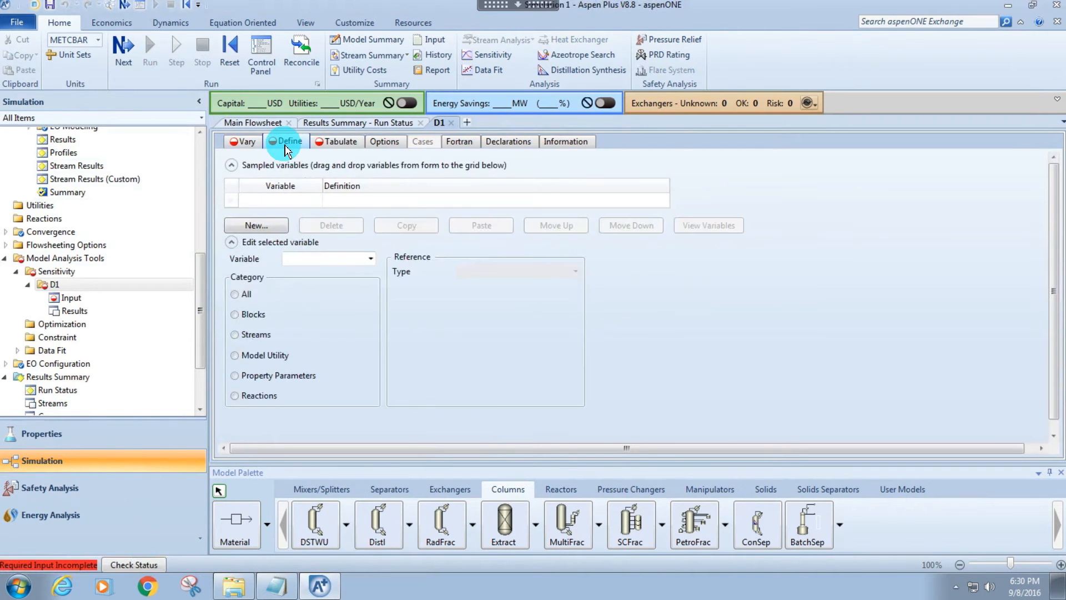
click(257, 148)
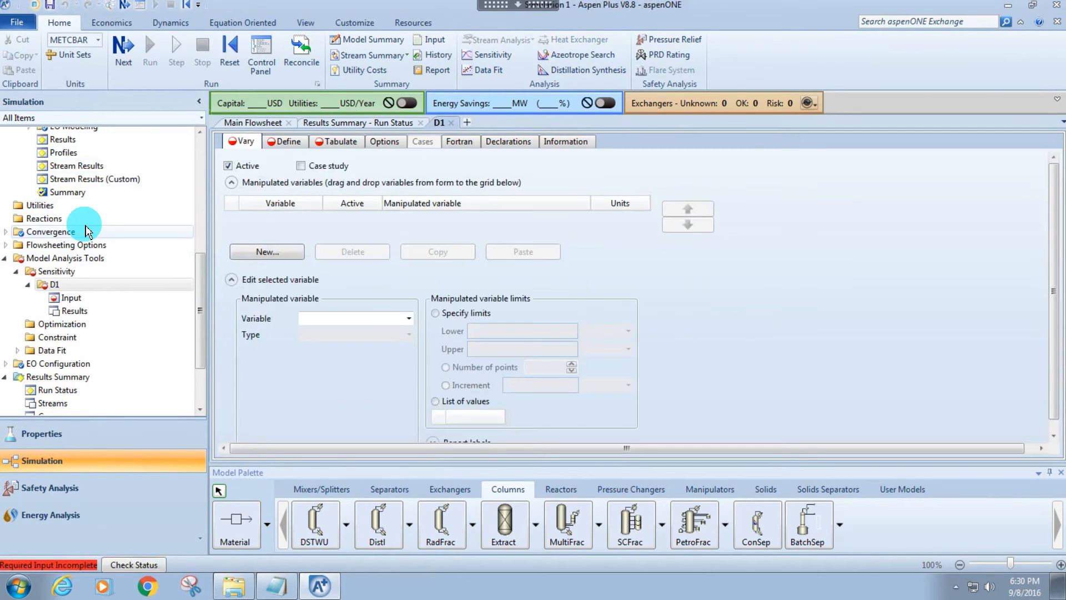
scroll(92, 189, up, 4)
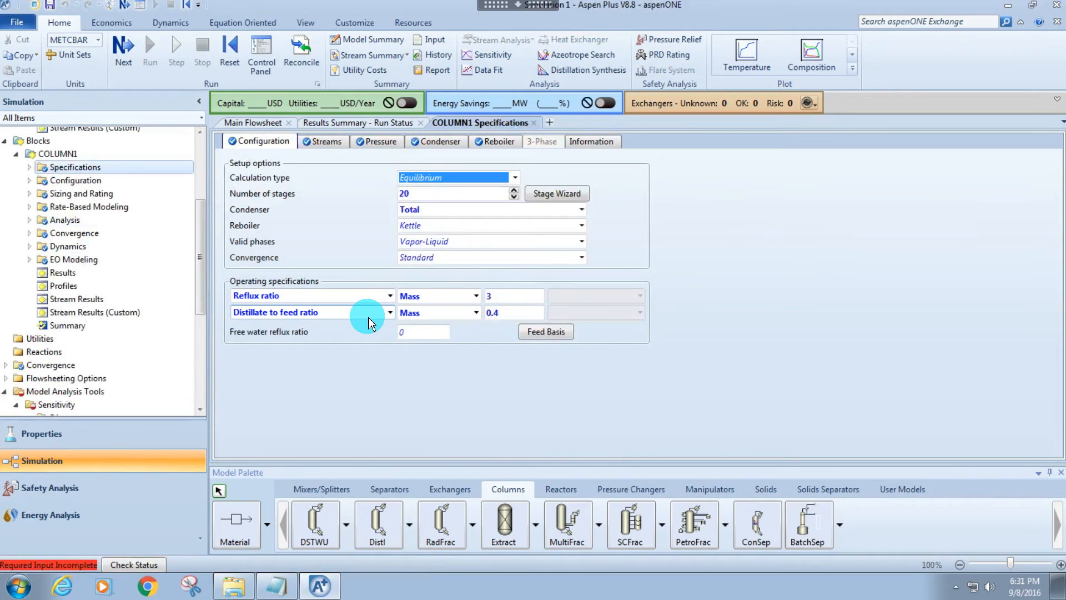
mouse_move(293, 334)
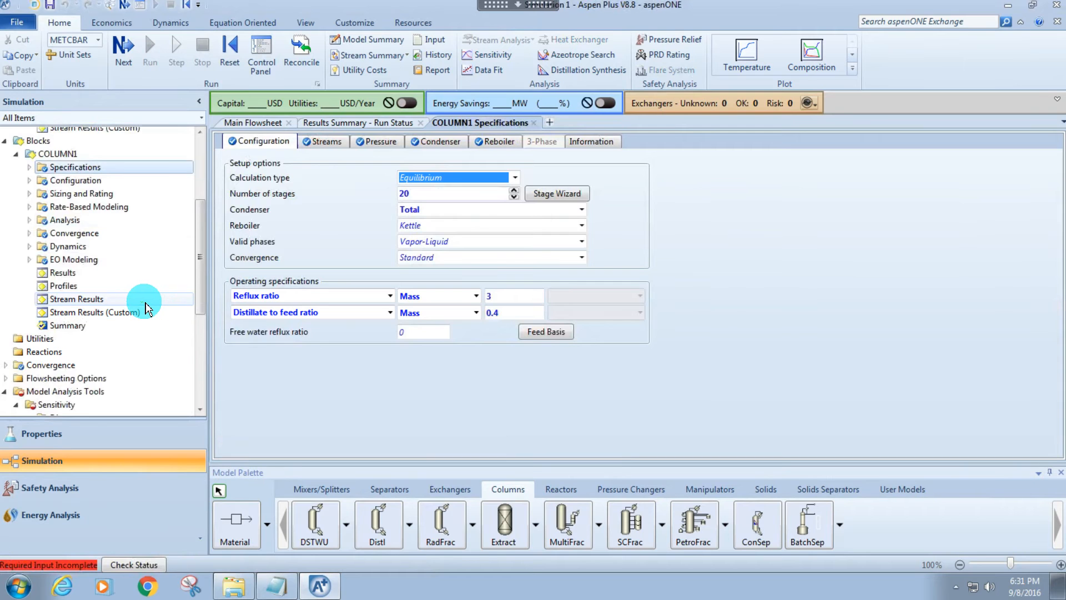
scroll(142, 300, down, 3)
double_click(96, 332)
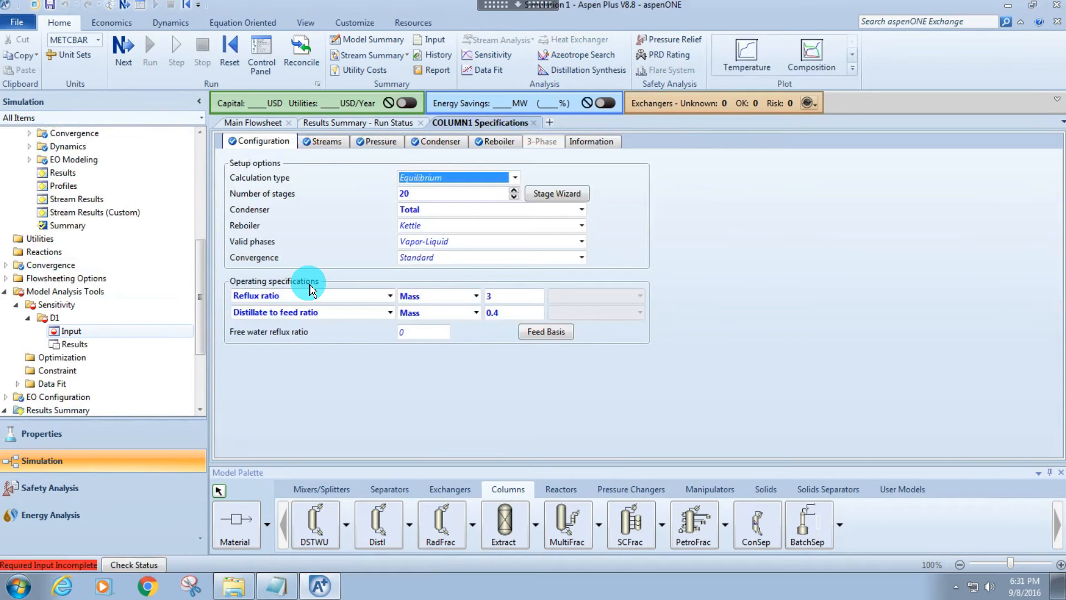
Add a new manipulated variable to sensitivity D1 and check the main flowsheet for the block to vary.
click(268, 251)
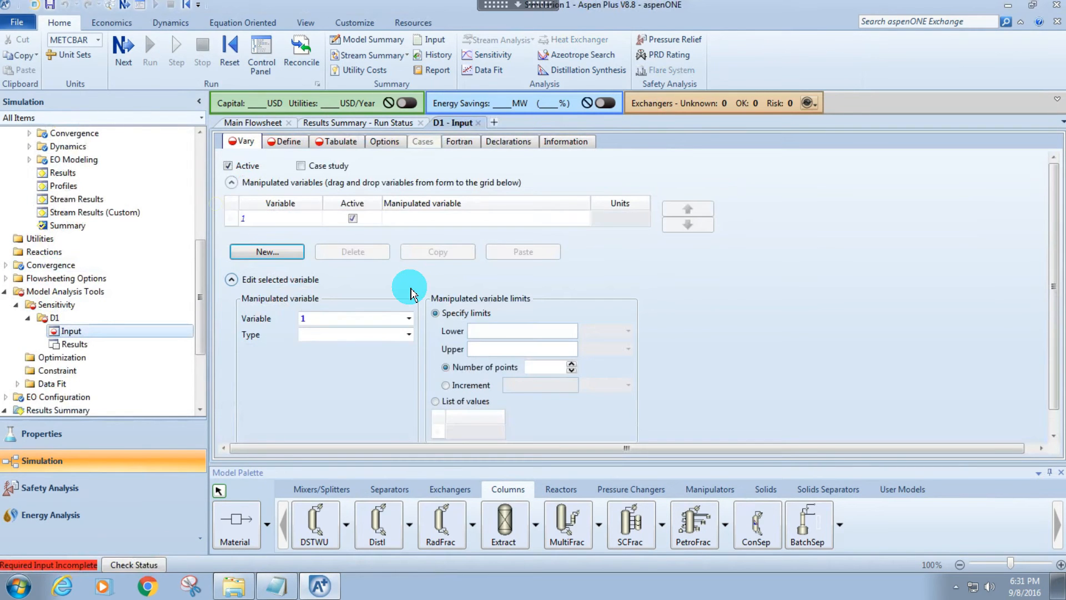
click(396, 223)
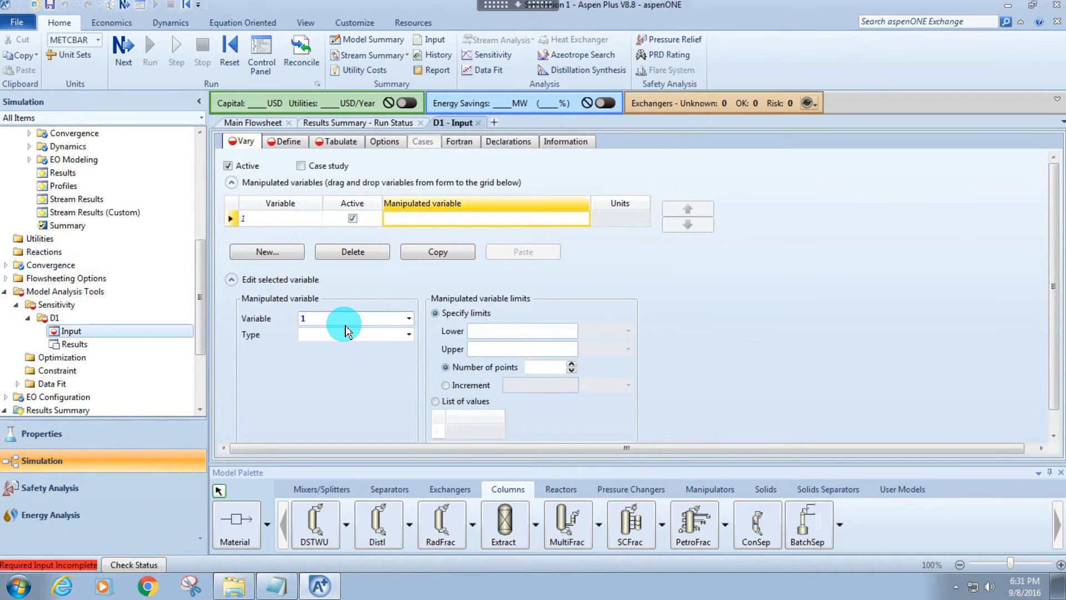
scroll(358, 347, down, 1)
click(409, 315)
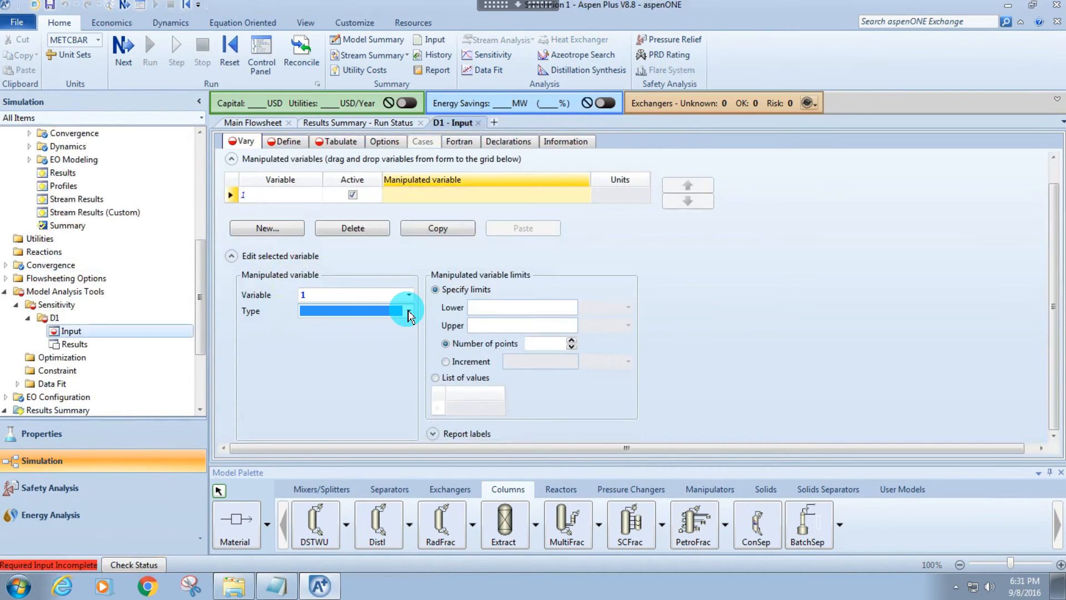
click(409, 314)
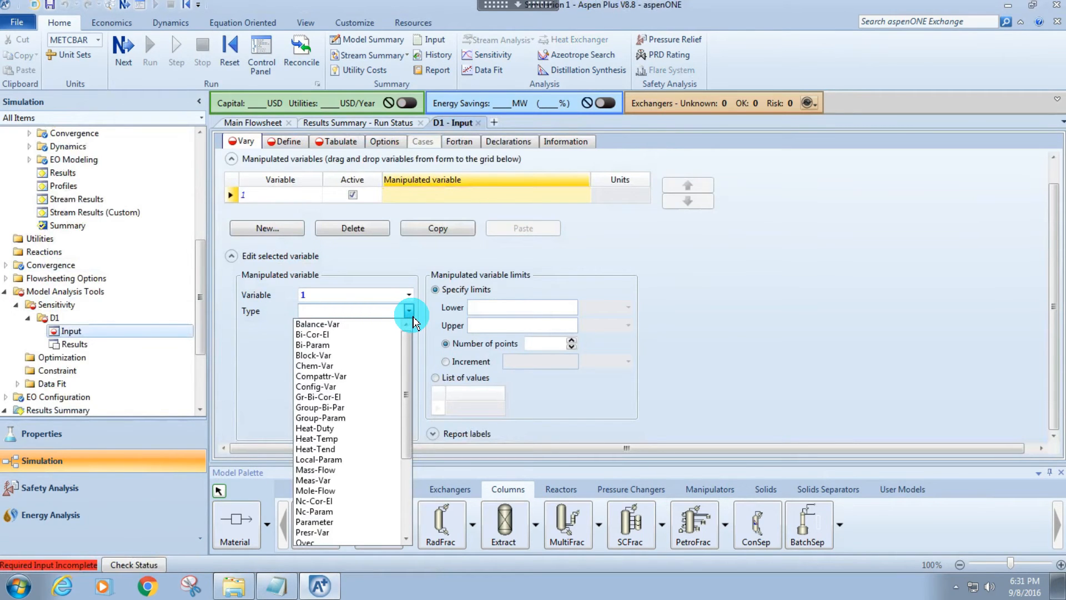
click(253, 125)
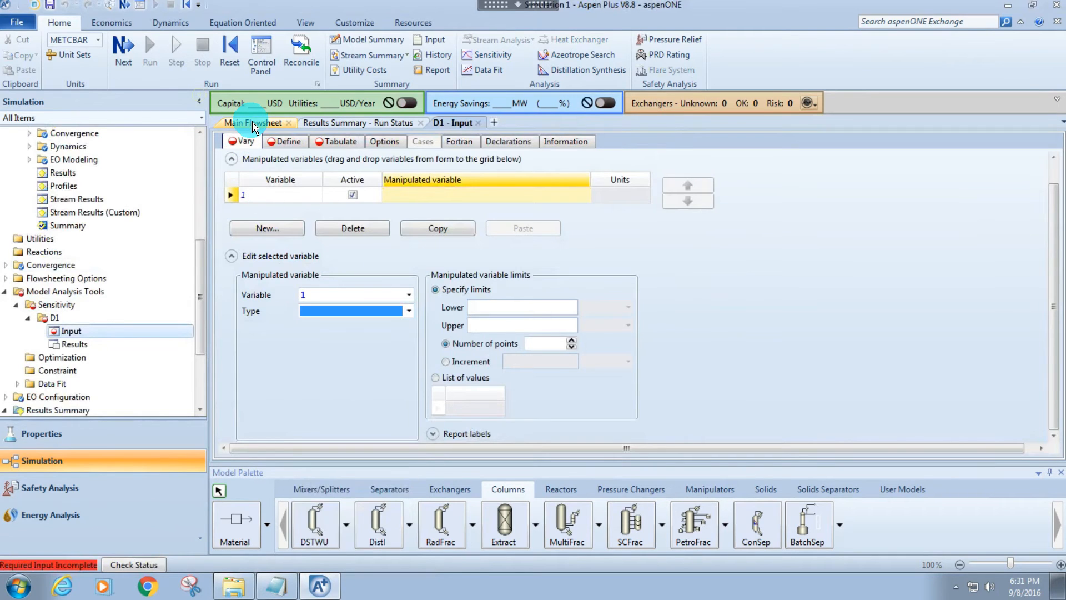
click(252, 125)
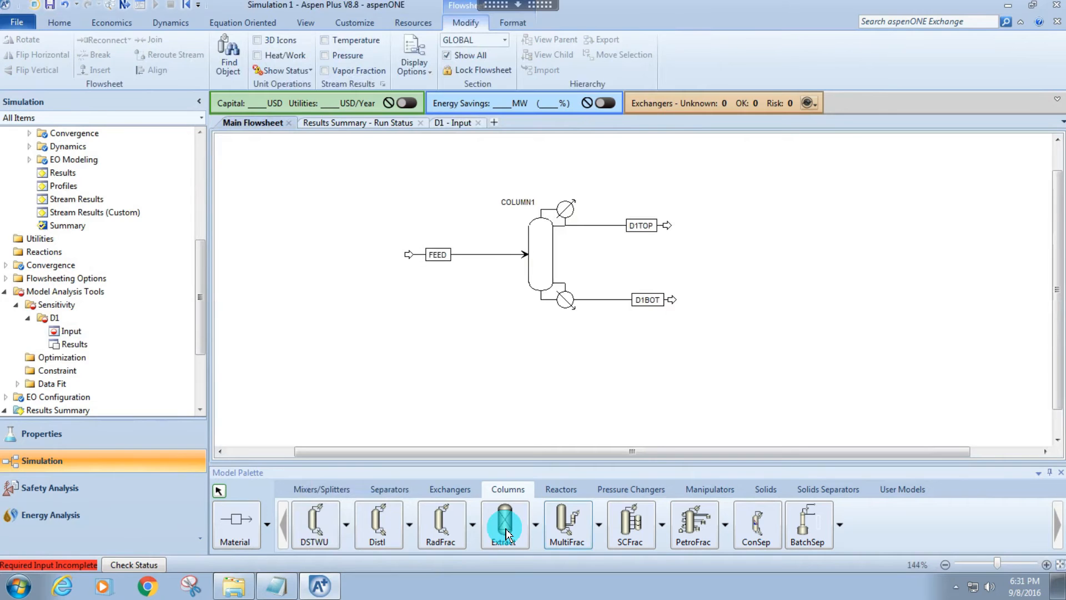
click(66, 330)
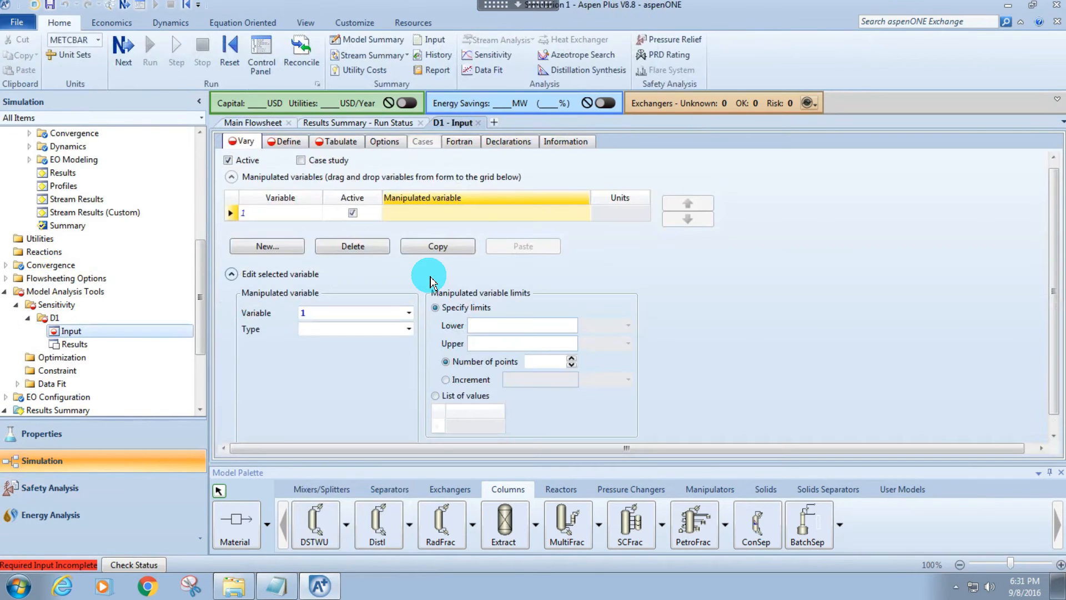
Define manipulated variable 1 as a Block-Var on block COLUMN1 with the variable MASS-D:F.
click(409, 330)
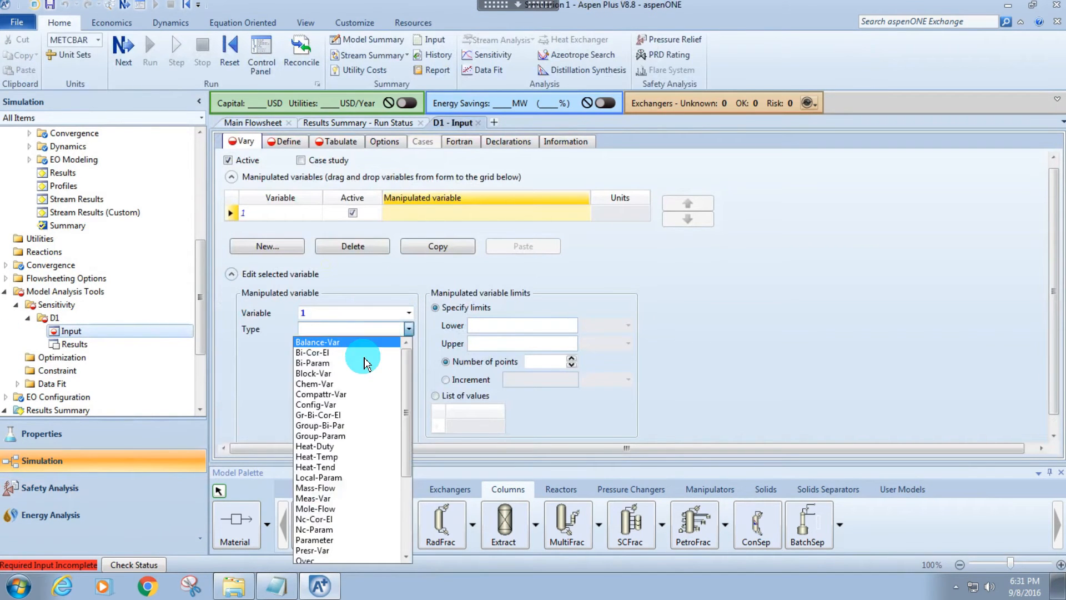
click(341, 375)
click(408, 344)
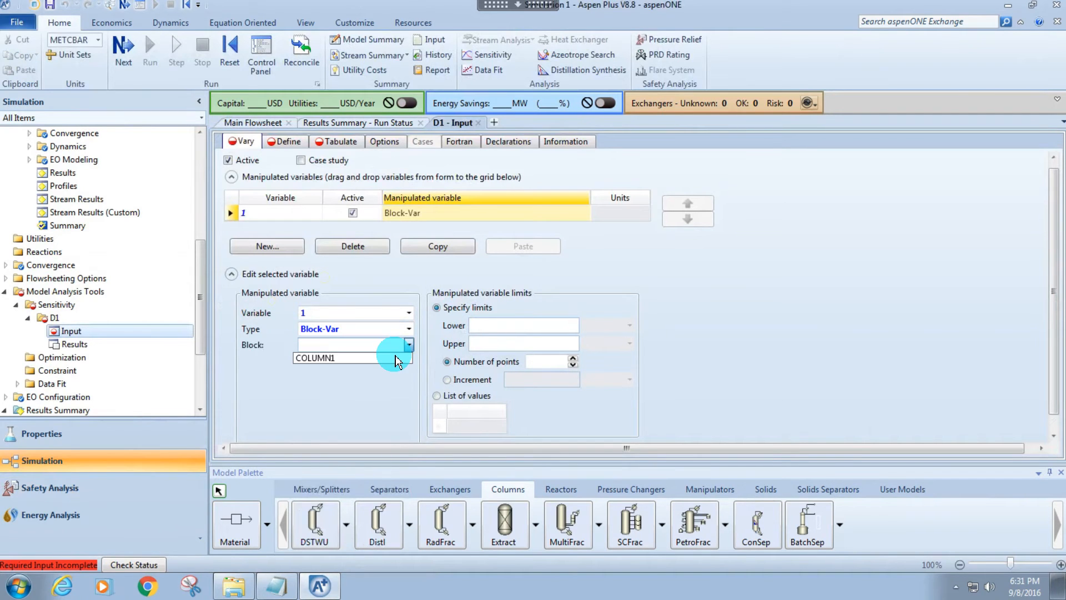
click(395, 358)
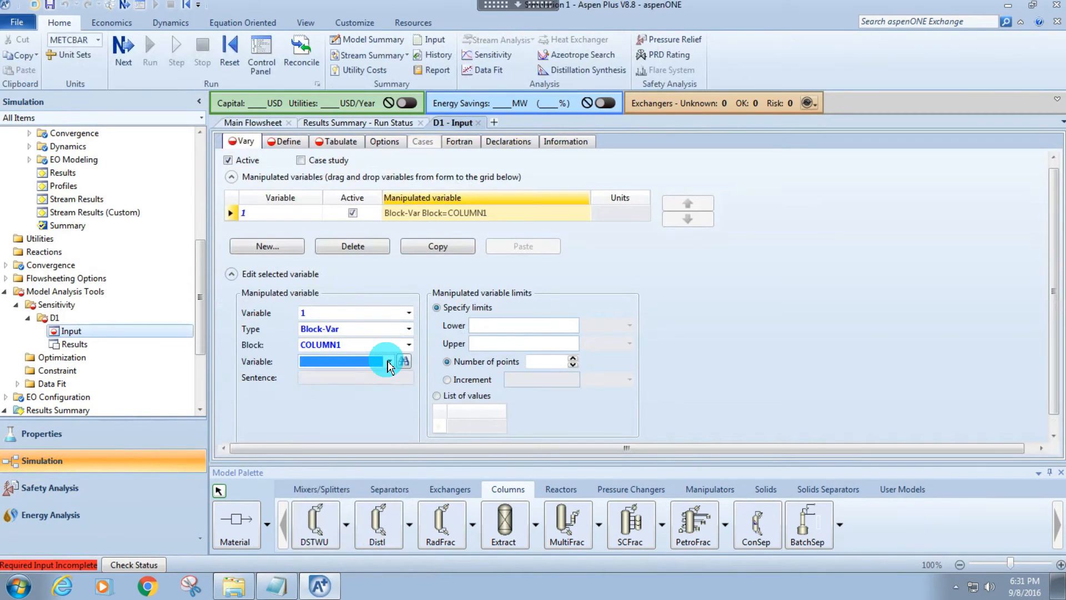
click(389, 362)
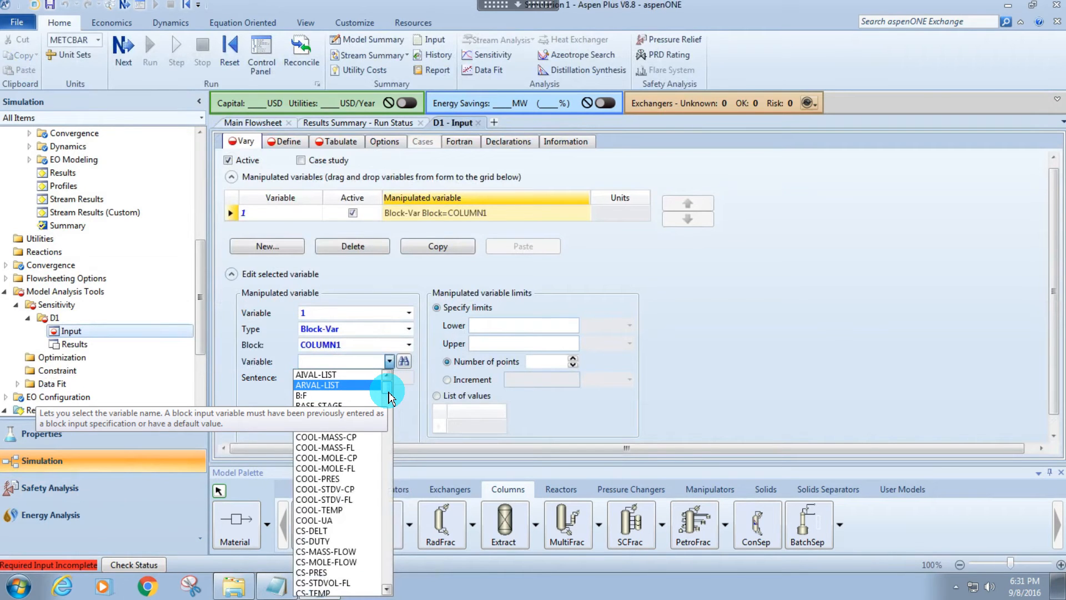
drag(388, 395, 389, 424)
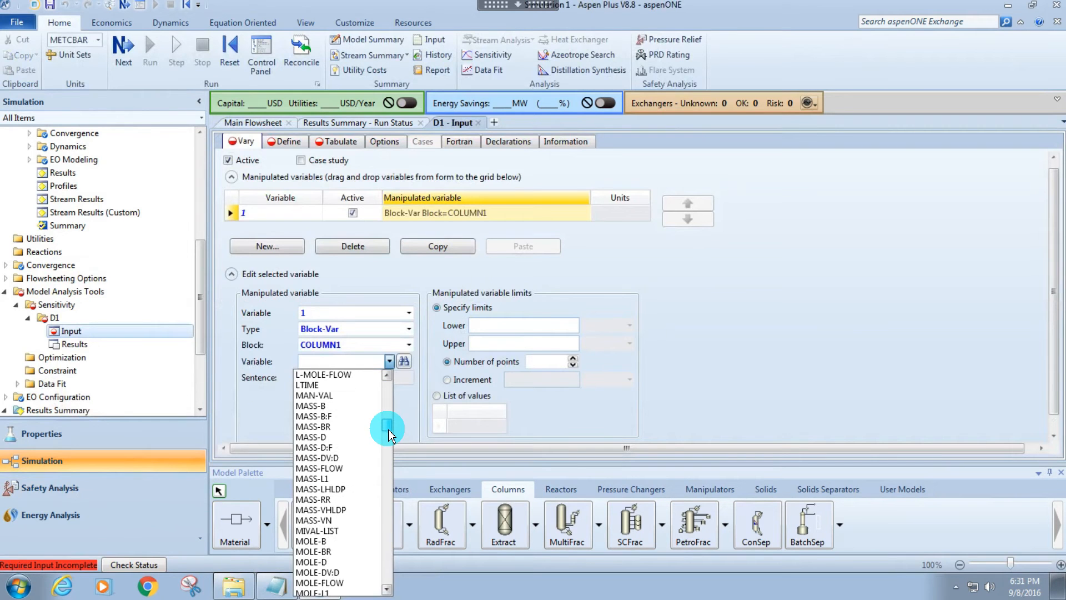
click(340, 447)
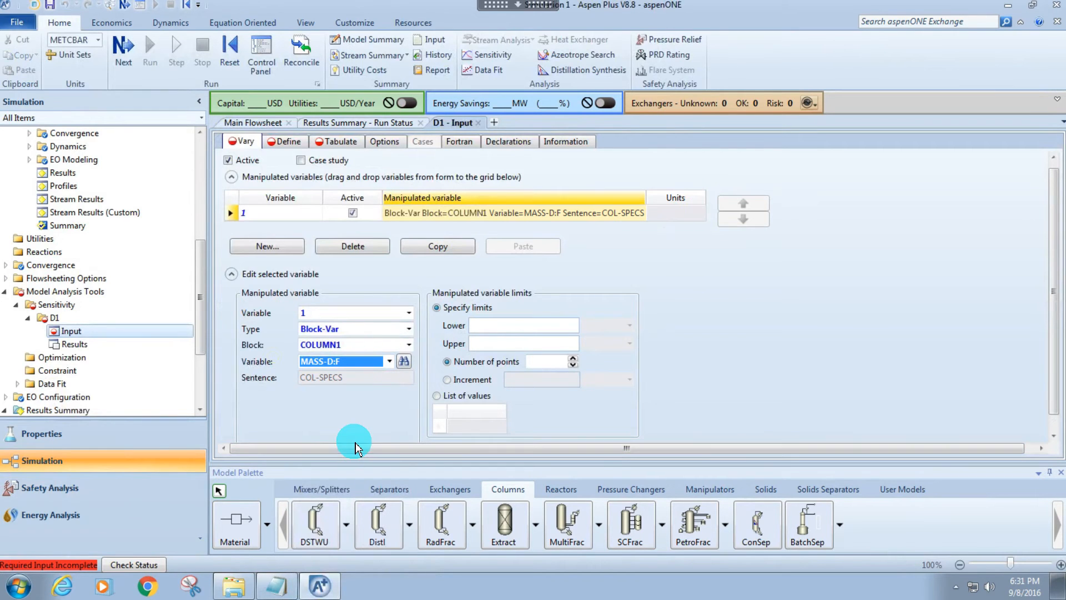
Set the manipulated variable's limits from 0.1 to 0.9 with an increment of 0.01.
click(492, 326)
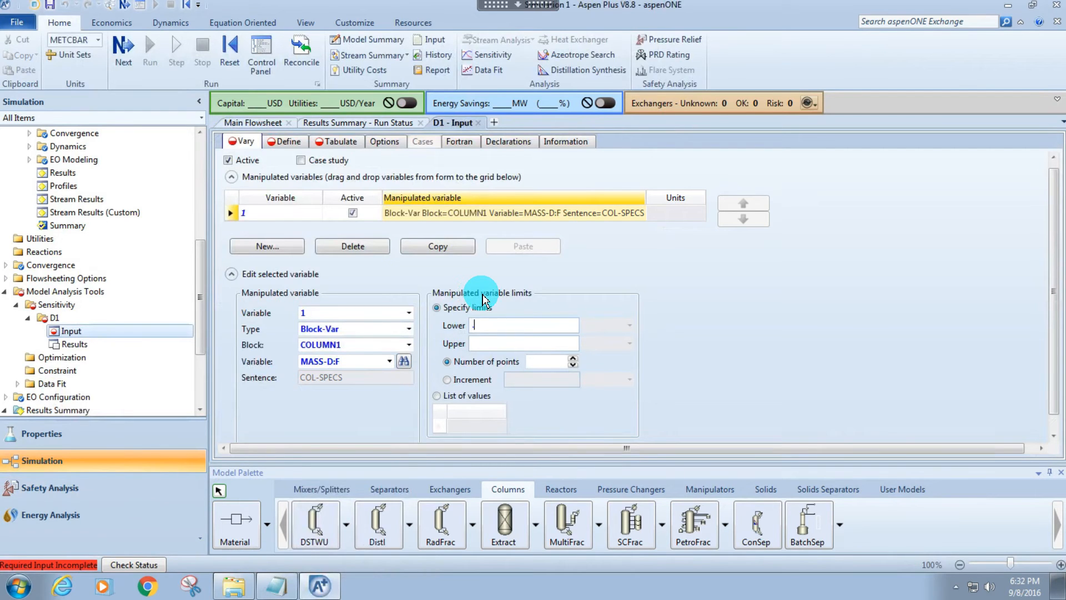
click(497, 340)
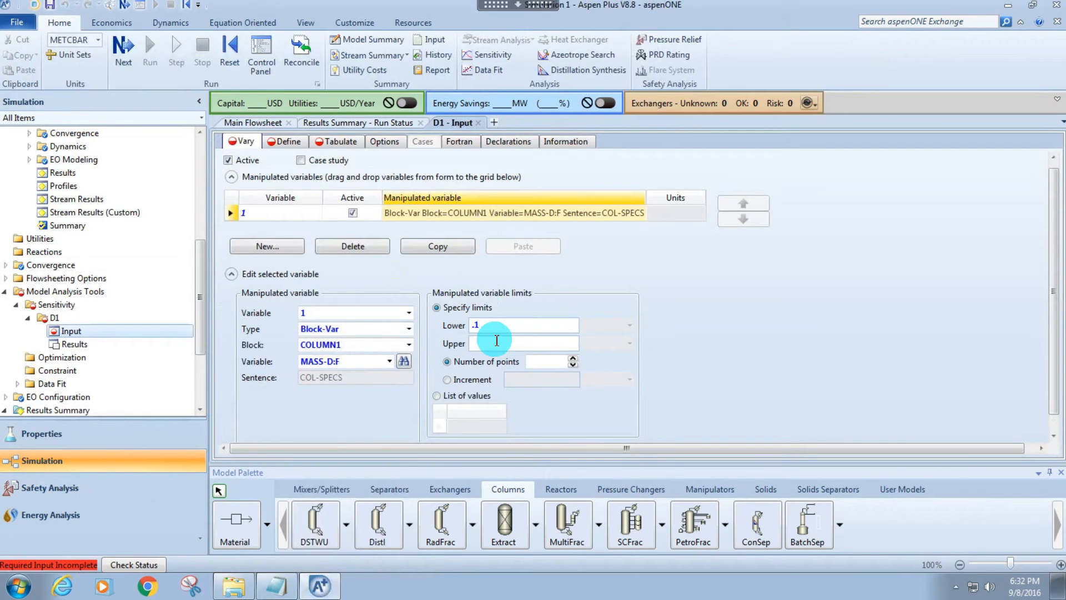
text(.9)
click(459, 379)
click(532, 378)
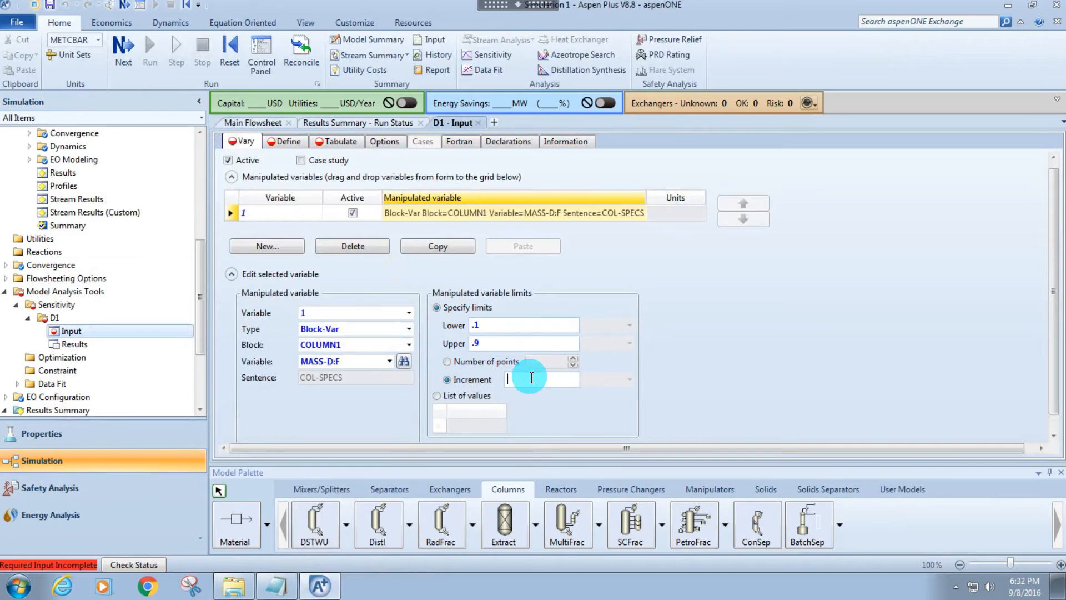
text(.01)
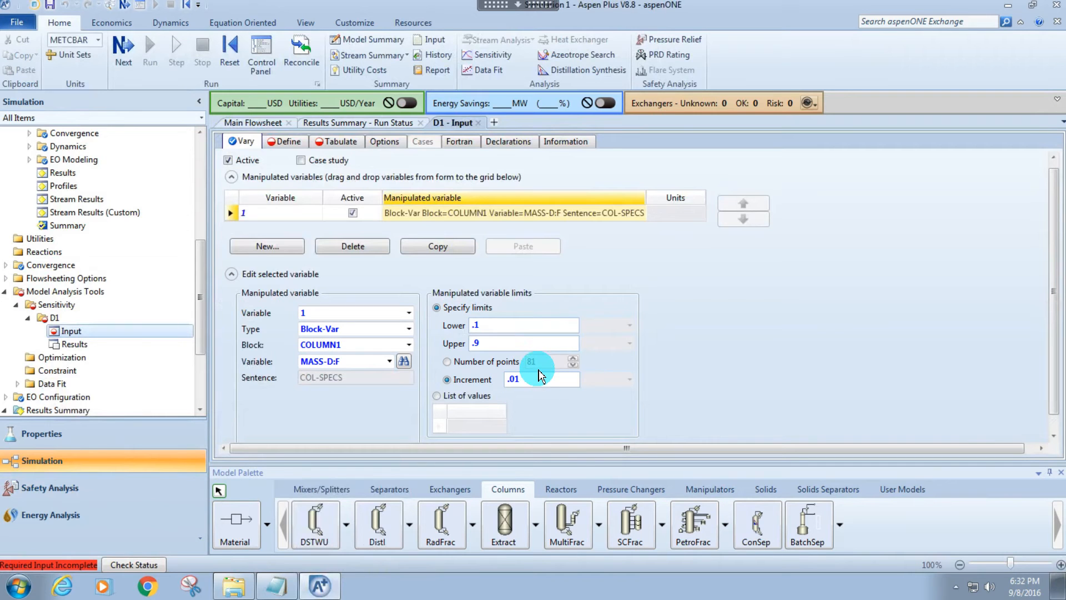
Create two sampled variables named PURITY and RECOVERY in the sensitivity's definitions.
click(279, 148)
click(273, 225)
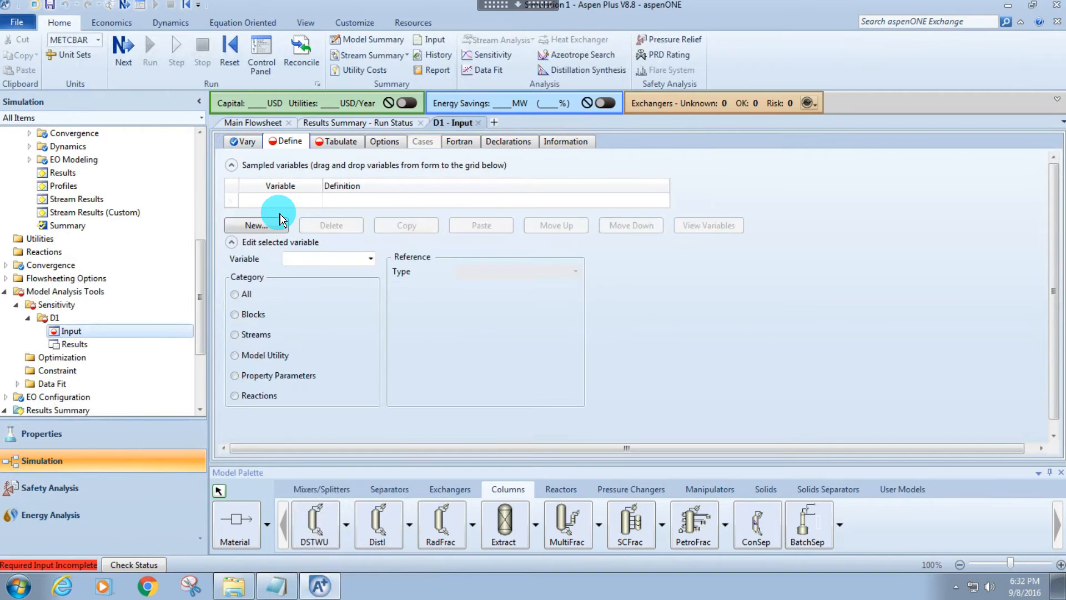
text(PURITY)
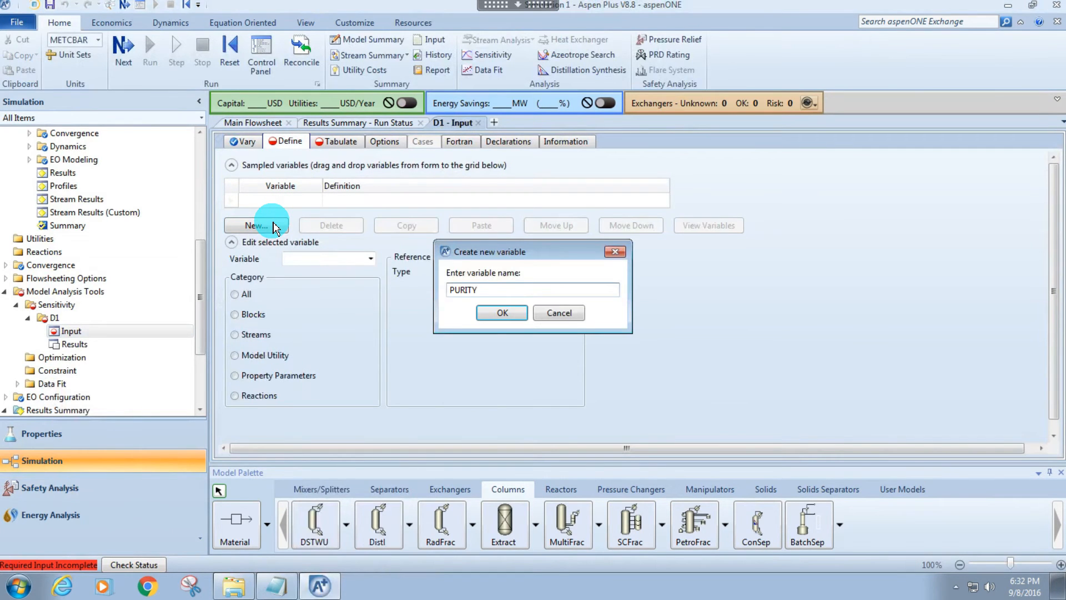
key(Return)
click(272, 240)
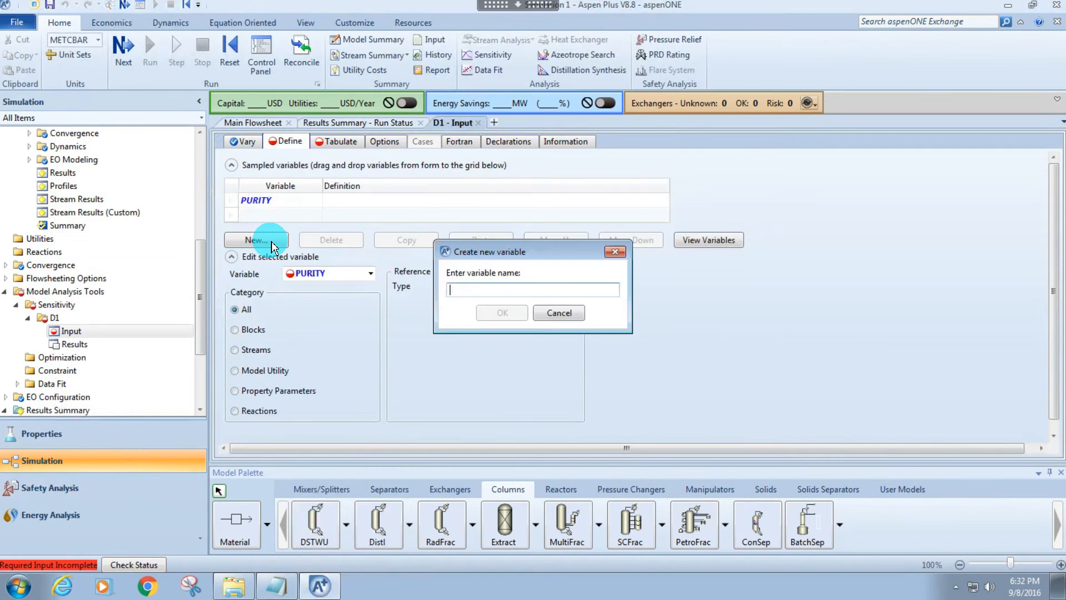
text(REO)
text(OVERY)
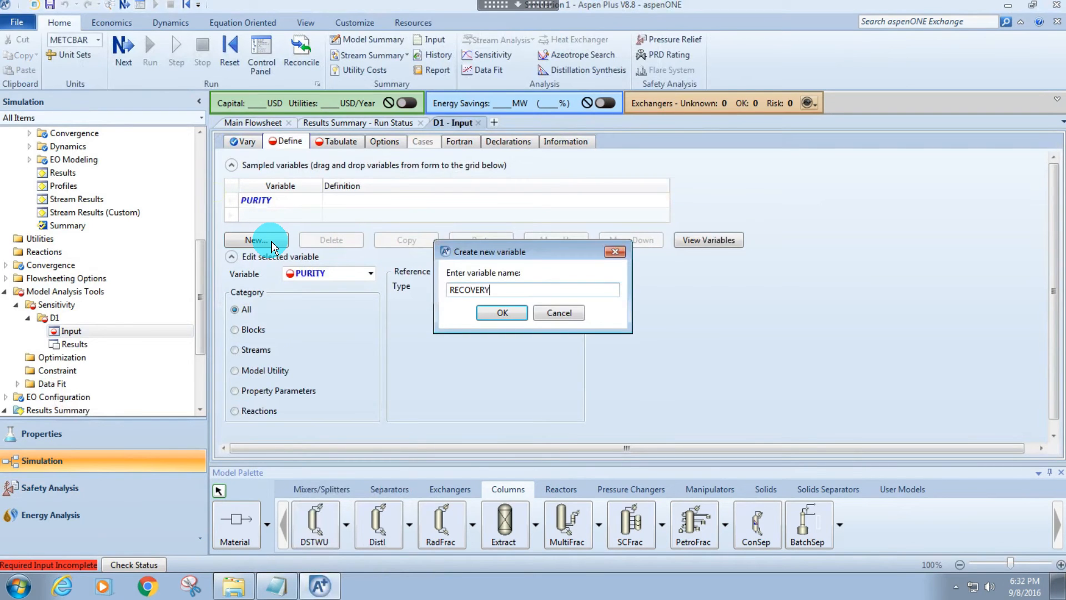
key(Return)
Define PURITY as a stream variable of type Mass-Frac for THF in stream D1TOP, checking the stream name on the flowsheet.
click(285, 218)
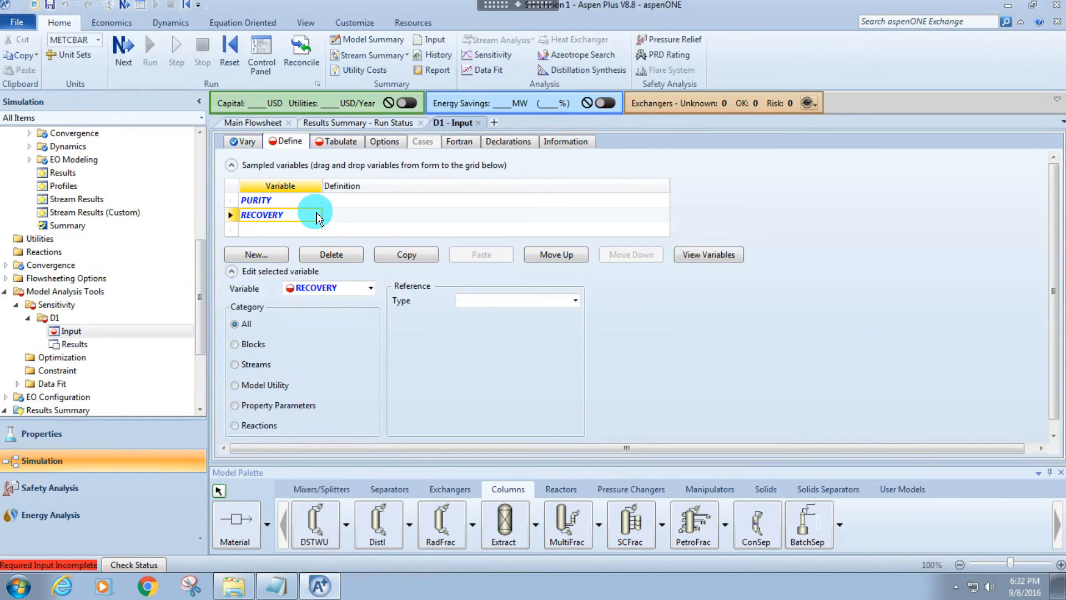
click(279, 200)
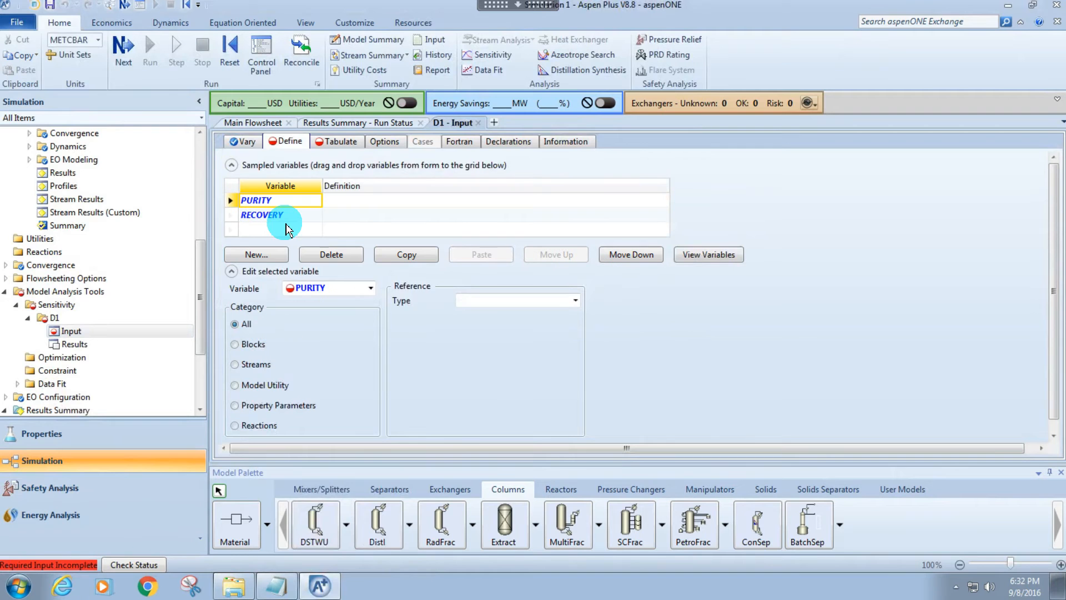
click(252, 122)
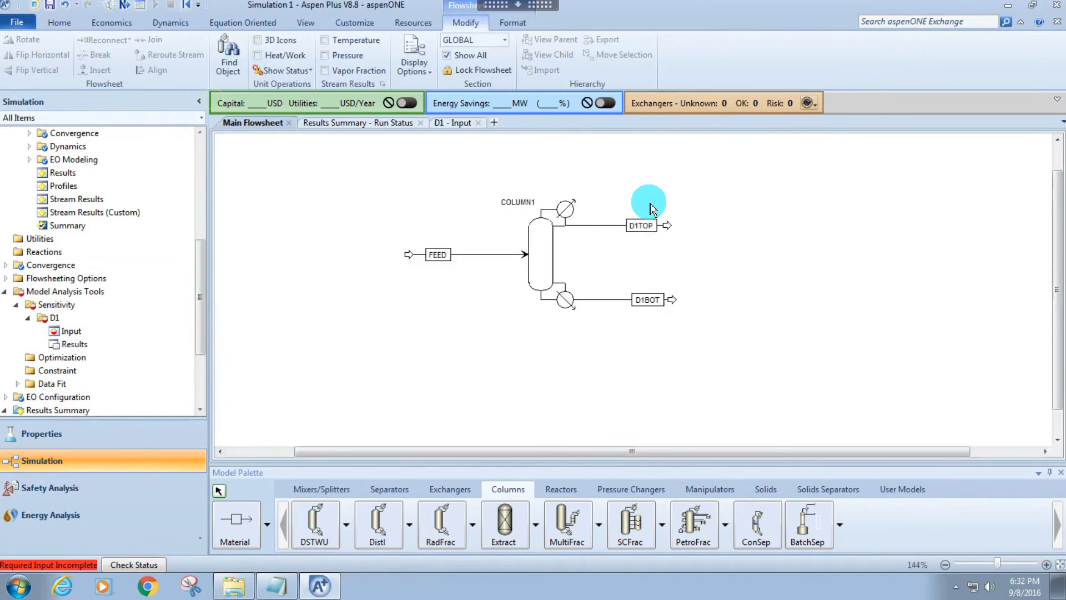
click(439, 125)
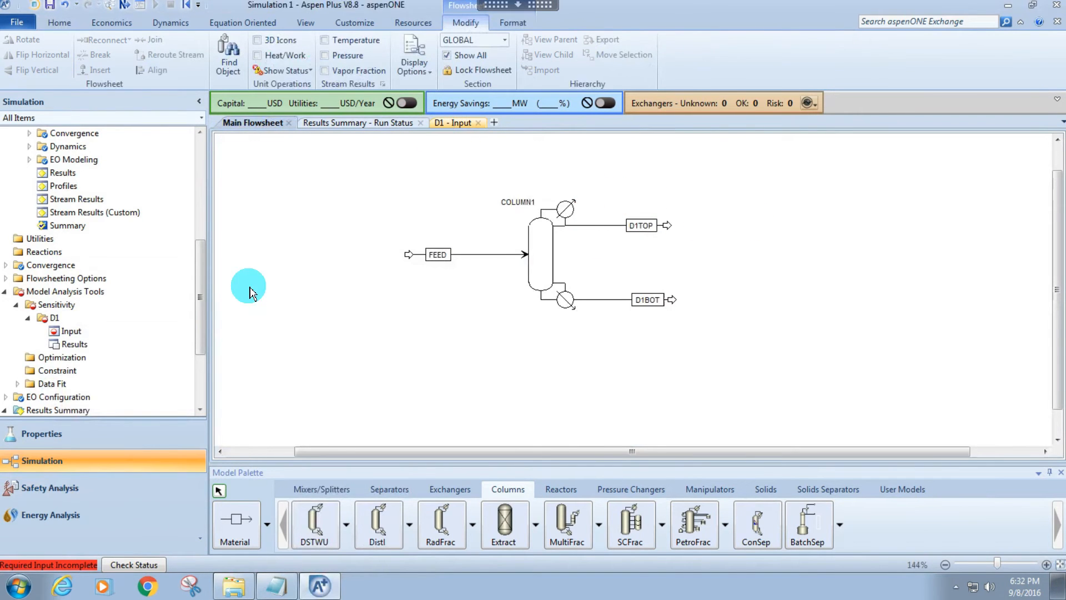
click(234, 364)
click(575, 300)
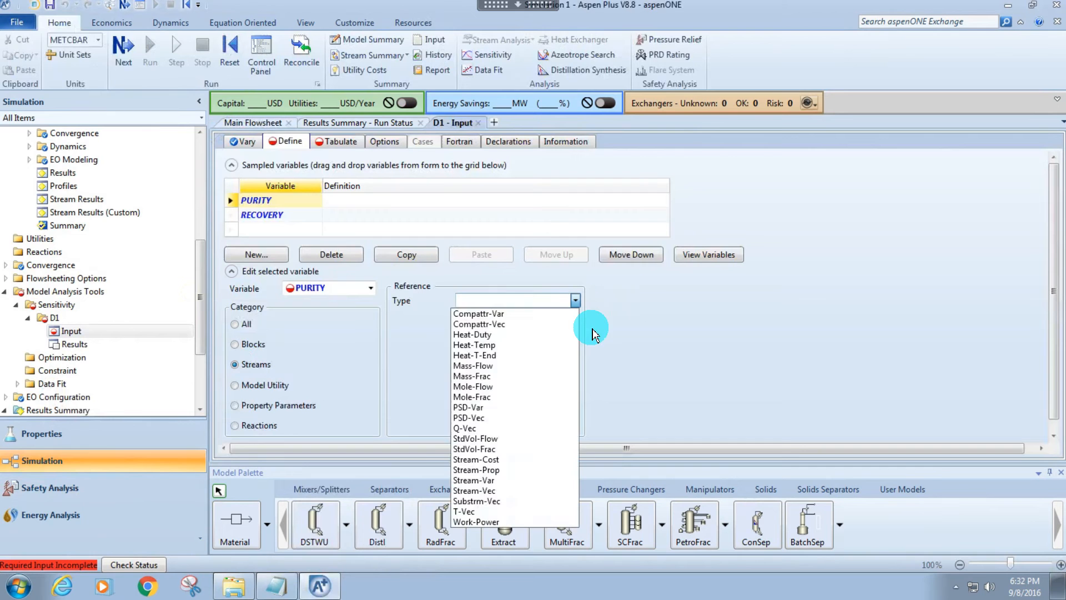
click(503, 378)
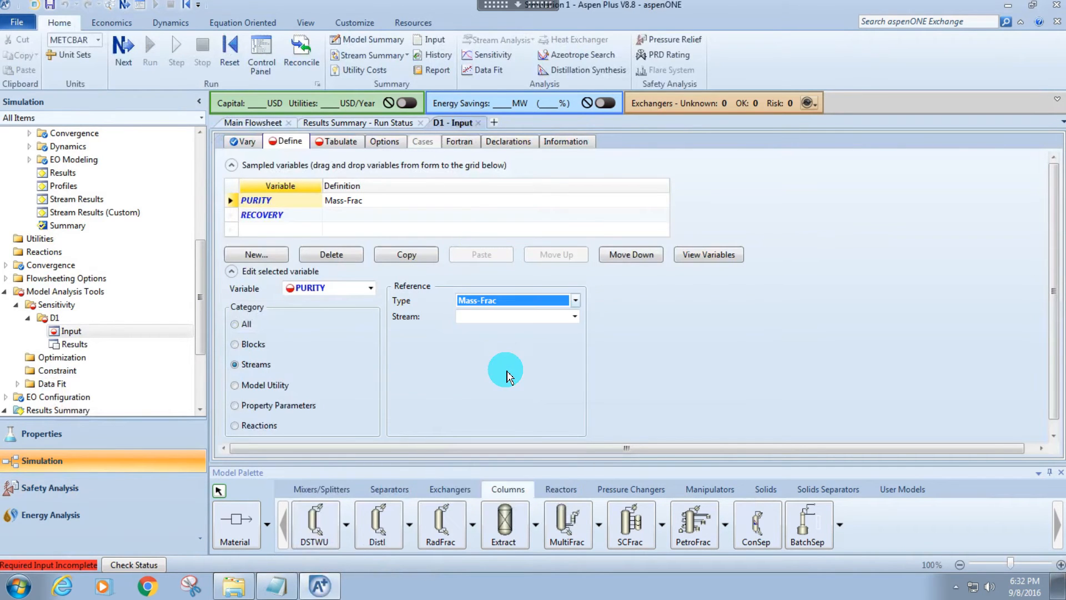
click(575, 316)
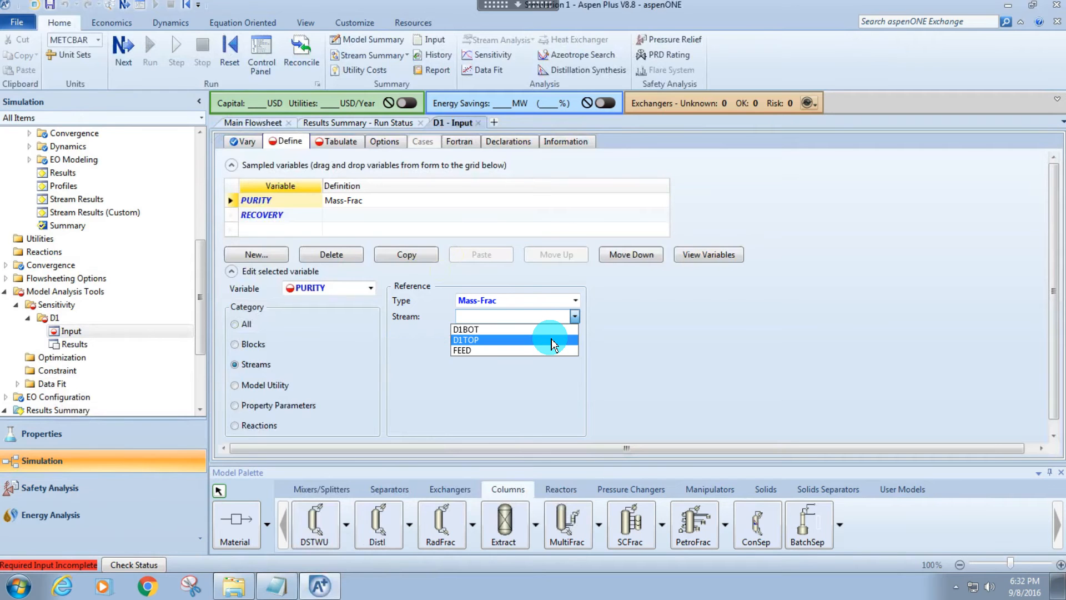
click(552, 341)
click(576, 349)
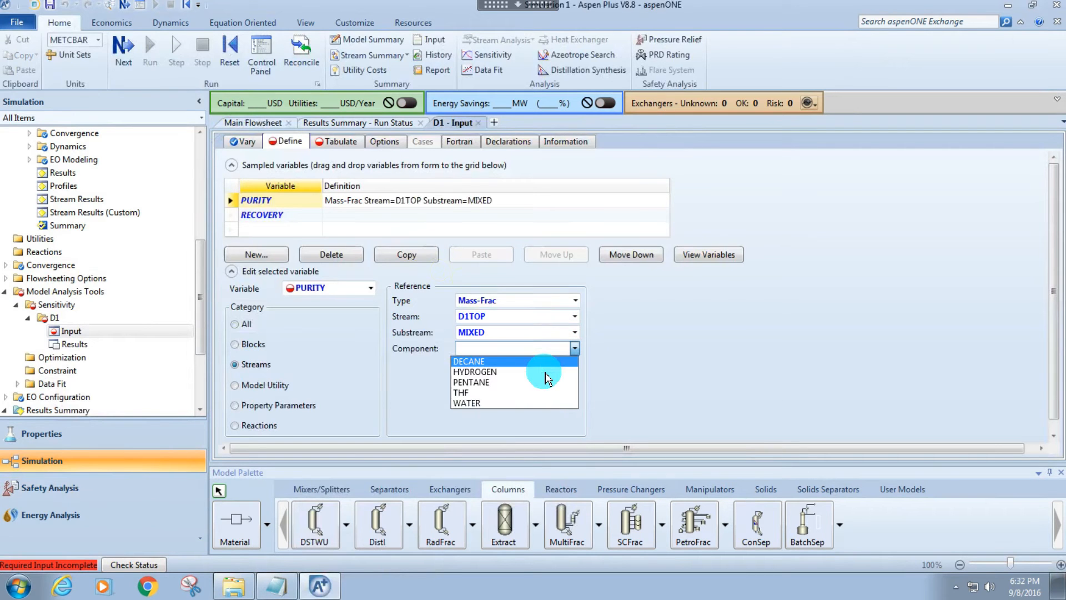
click(506, 394)
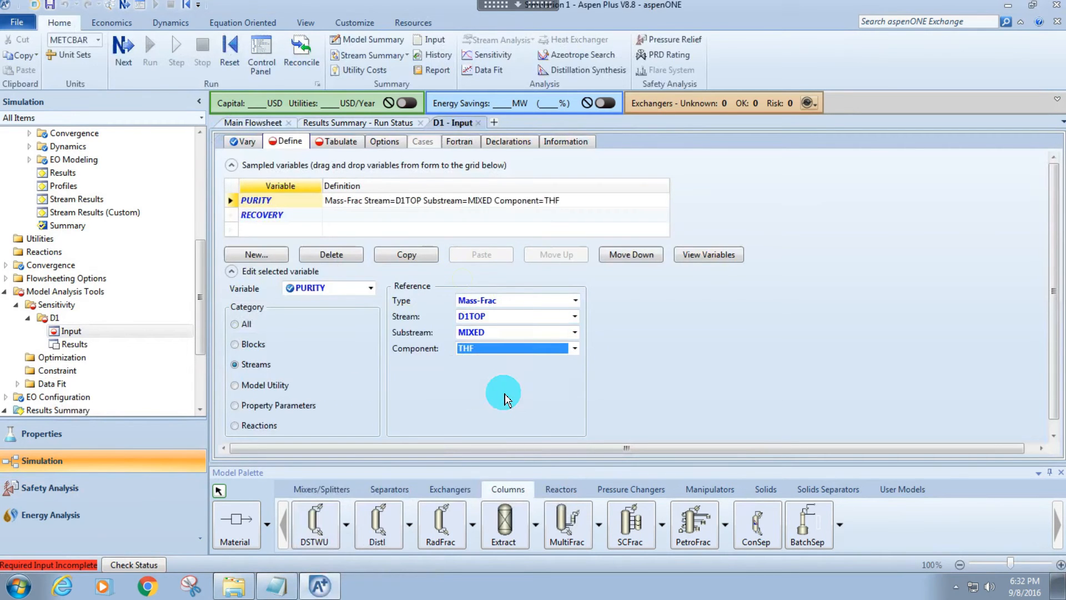
Define RECOVERY as a stream variable of type Mass-Flow for THF in stream D1TOP, in kg/hr.
click(281, 214)
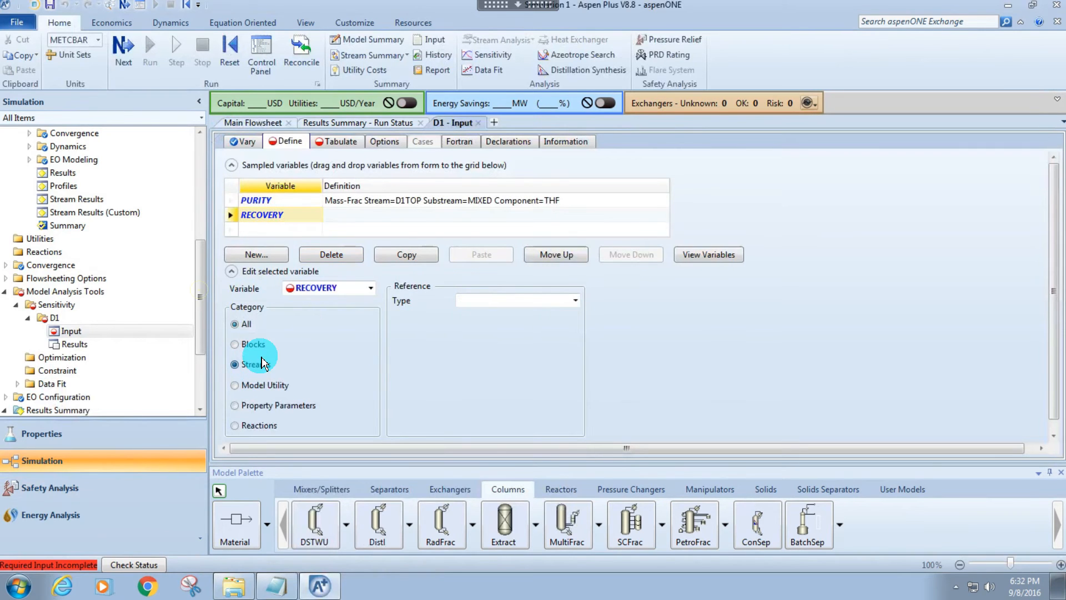
click(571, 302)
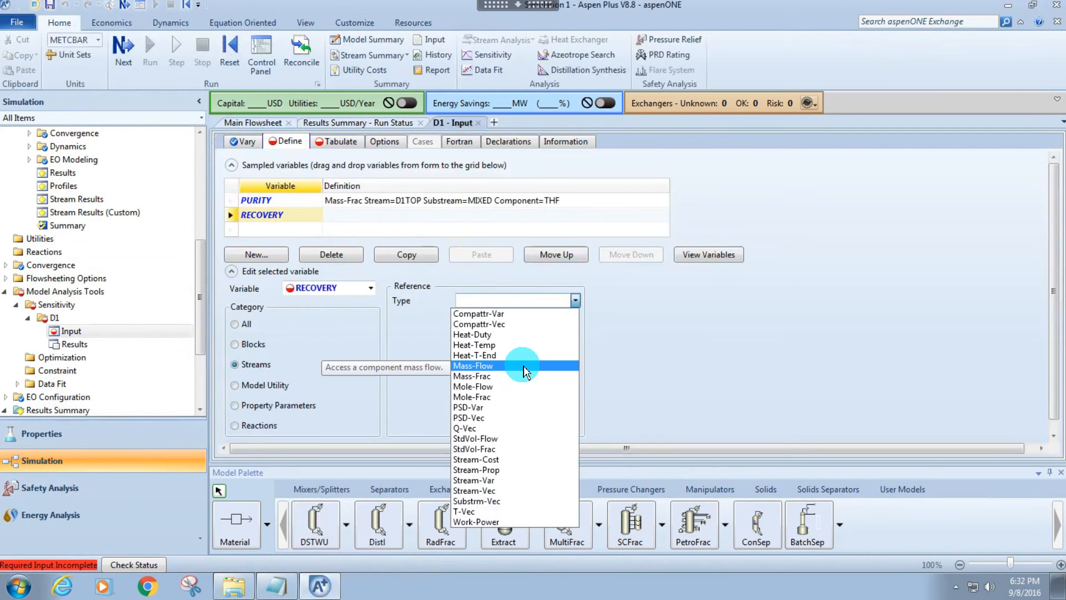
click(525, 367)
click(573, 316)
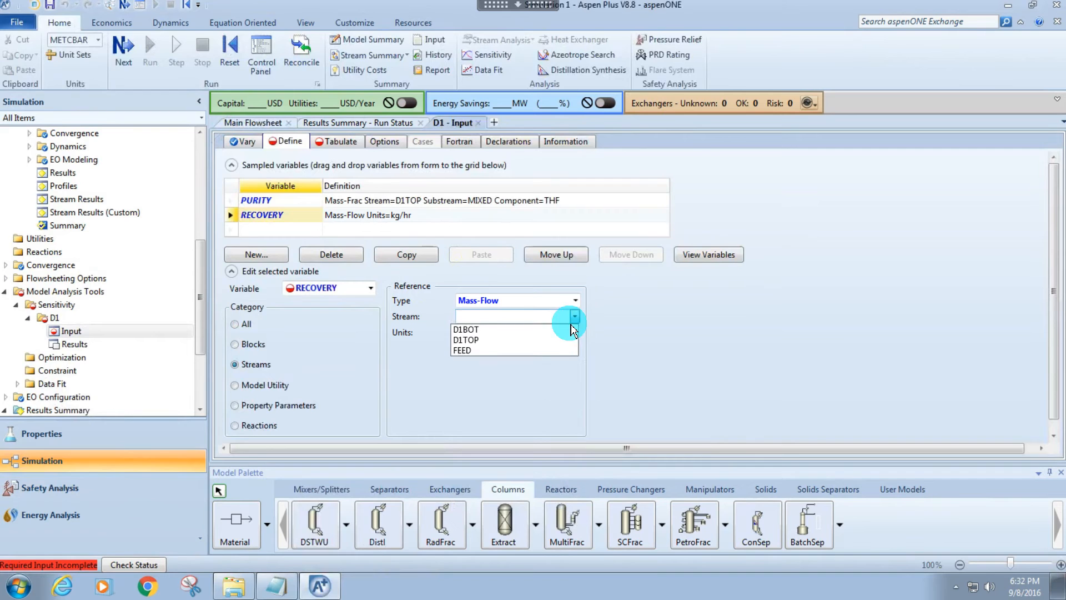
click(569, 340)
click(574, 348)
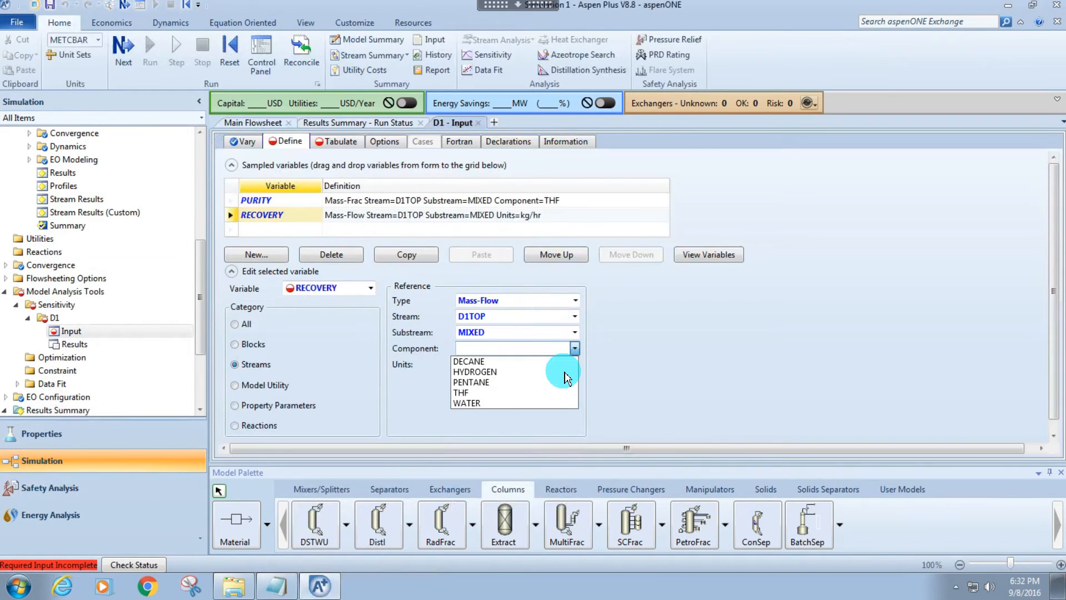
click(555, 392)
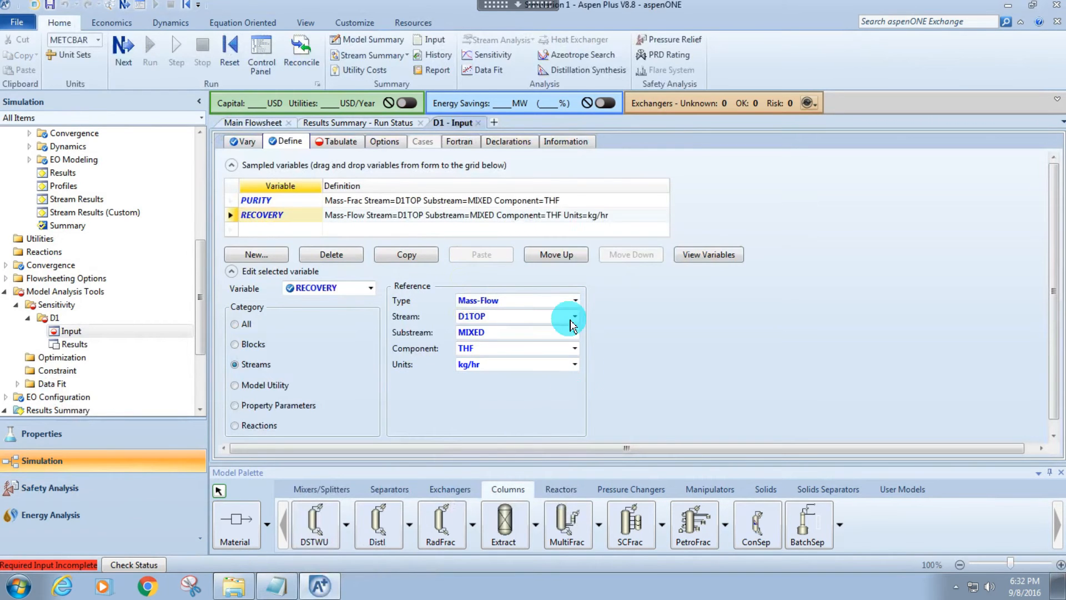
Fill the sensitivity's tabulation with PURITY and RECOVERY, and run the reinitialized simulation.
click(337, 141)
click(457, 218)
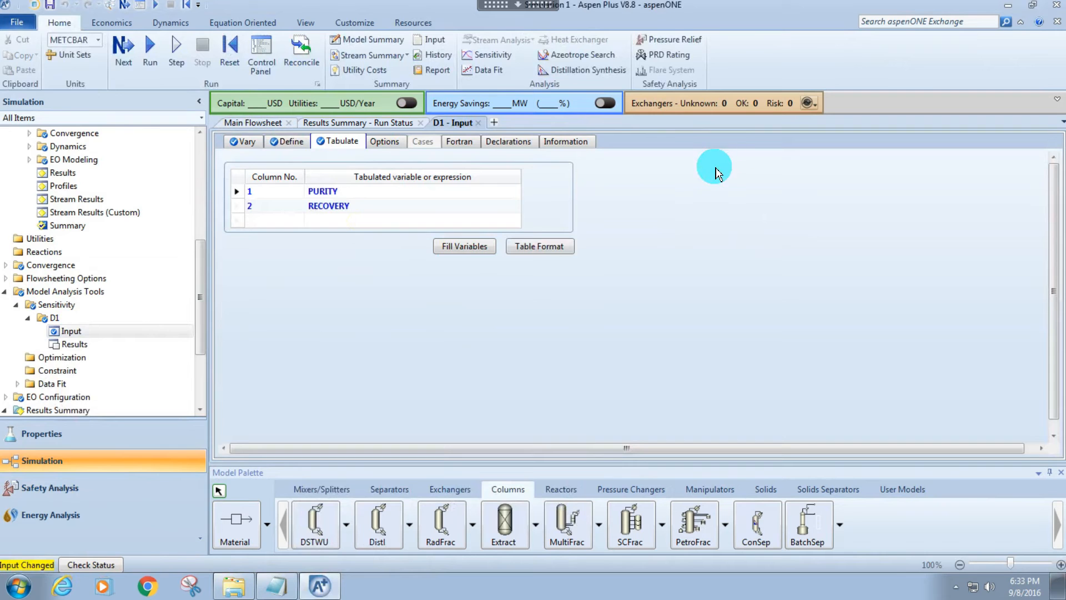
key(shift+F5)
key(Return)
key(Return)
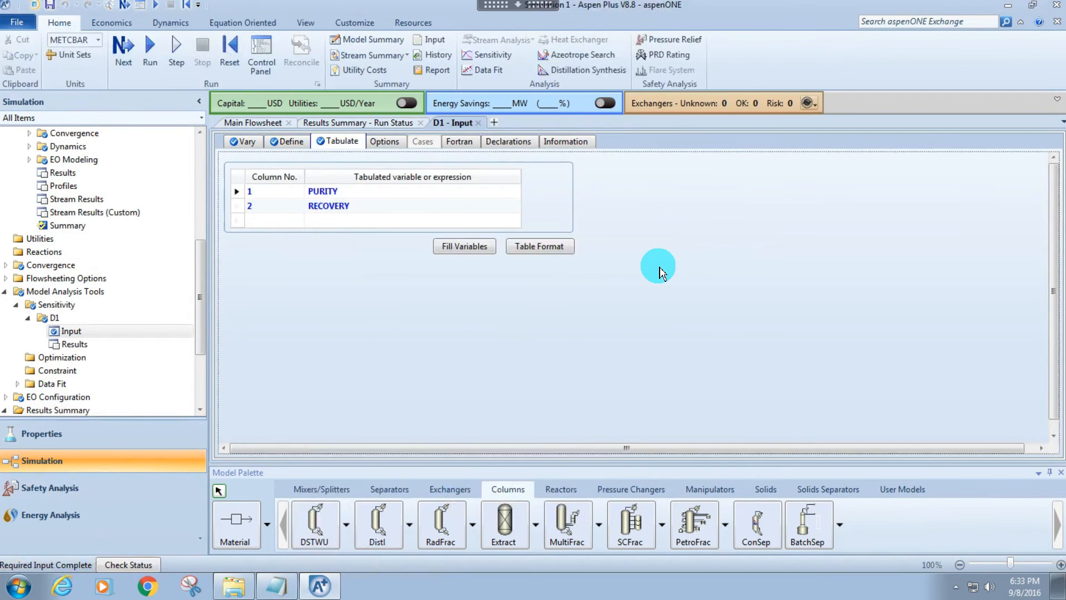
key(F5)
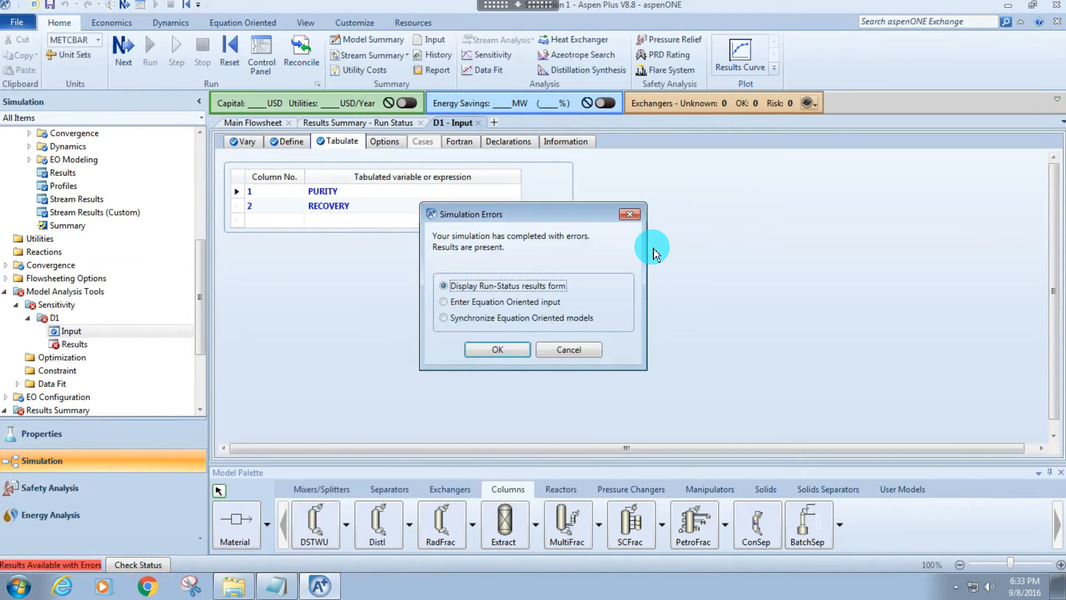
click(639, 215)
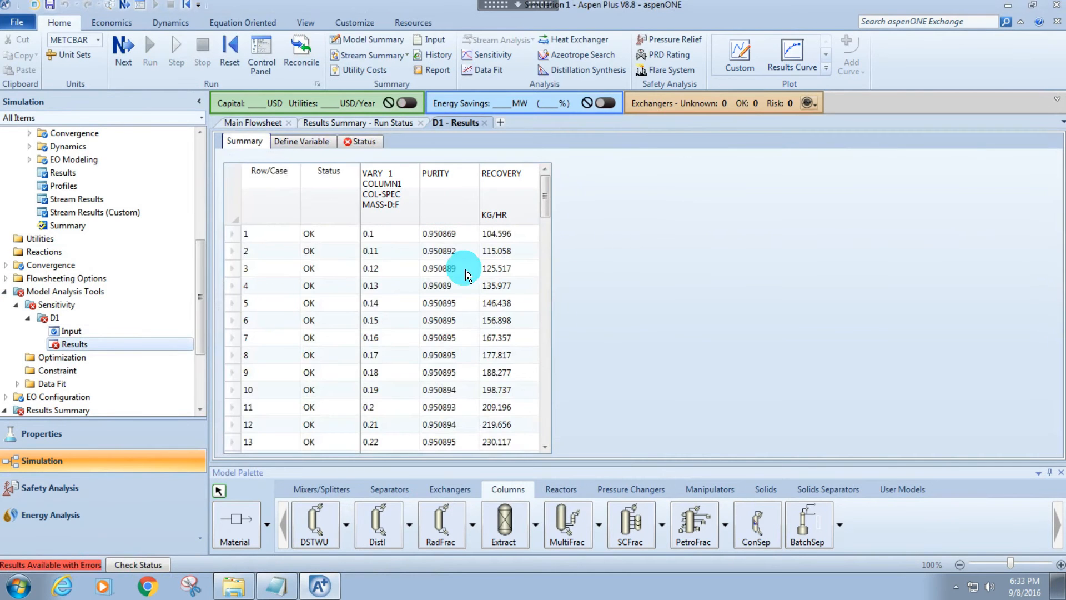
Plot PURITY and RECOVERY against COLUMN1's MASS-D:F from the D1 sensitivity results.
click(811, 62)
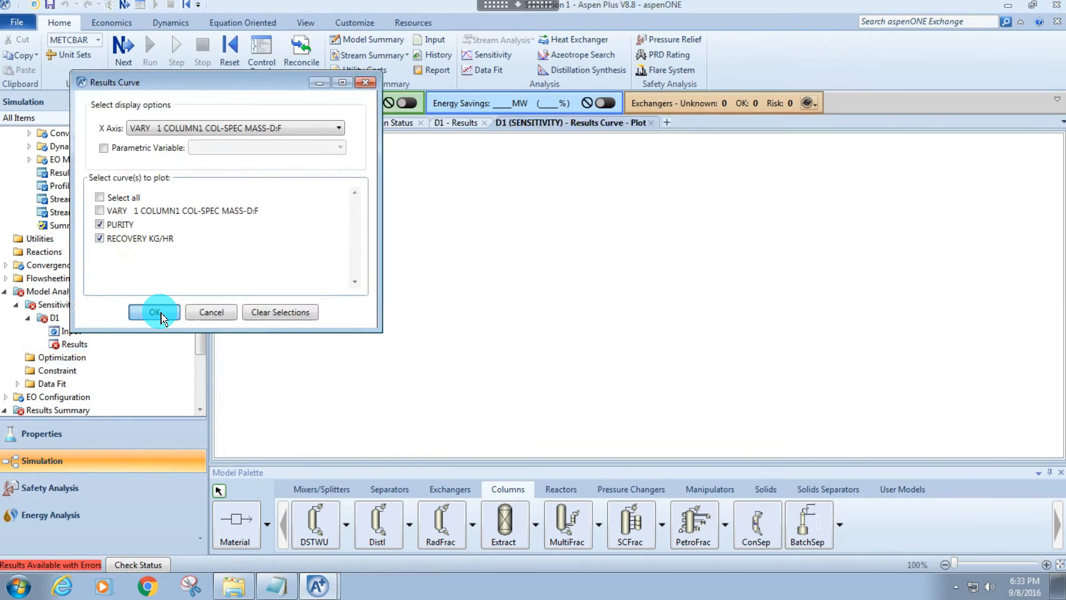
click(158, 313)
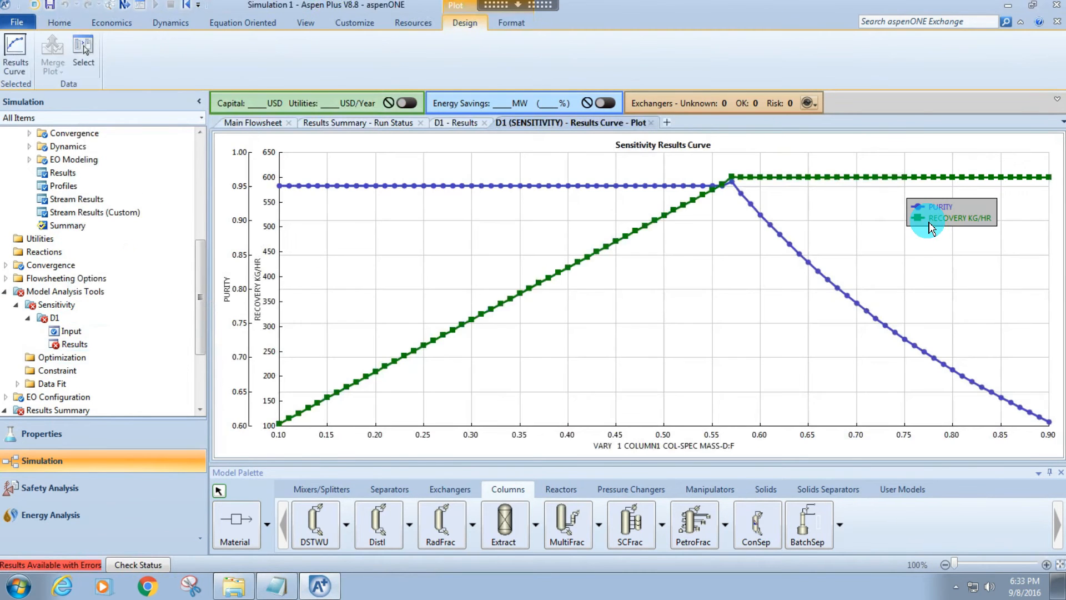
Create a second PURITY and RECOVERY results curve from the D1 input form and move its legend between the curves.
click(48, 325)
click(71, 331)
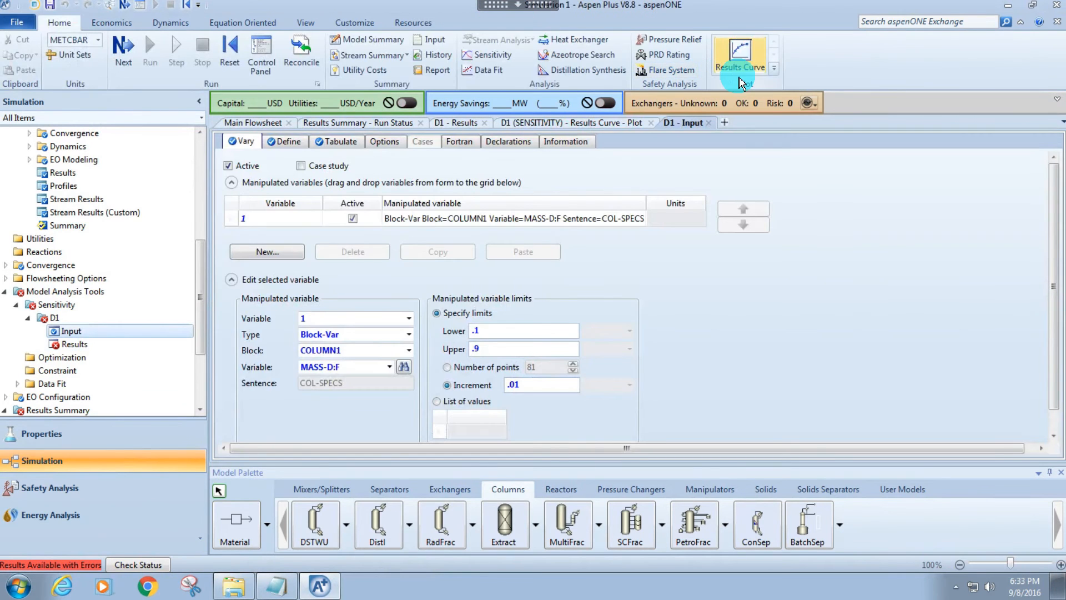
click(744, 50)
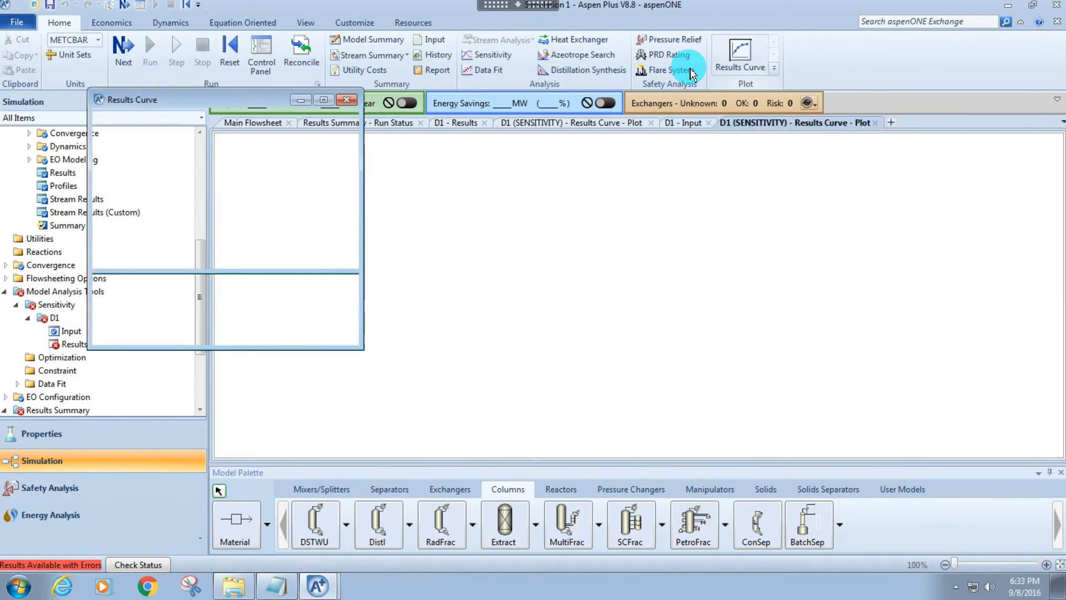
click(160, 328)
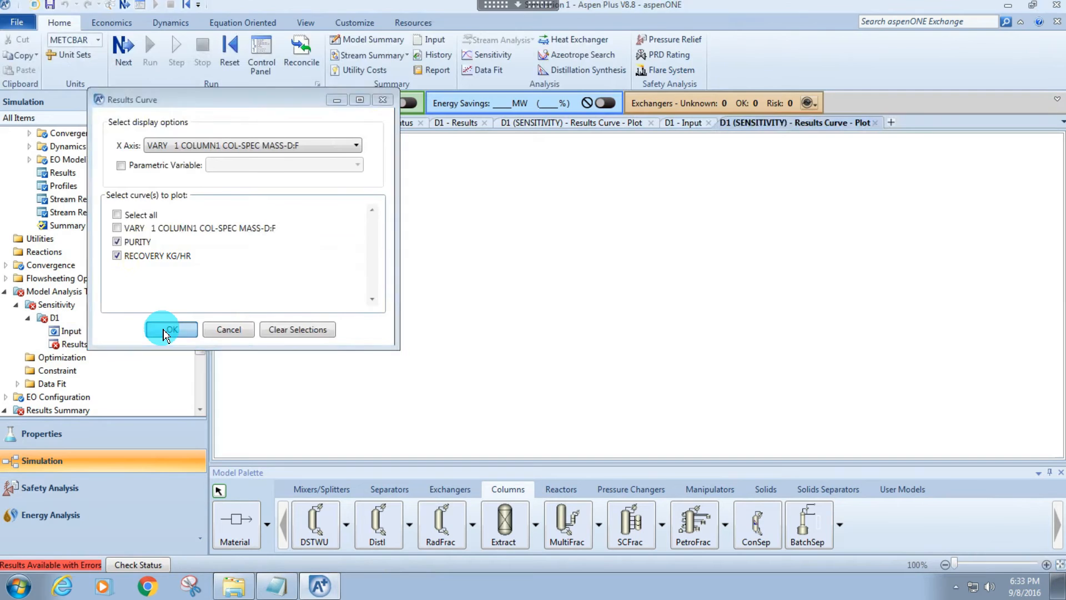
drag(1011, 161, 745, 279)
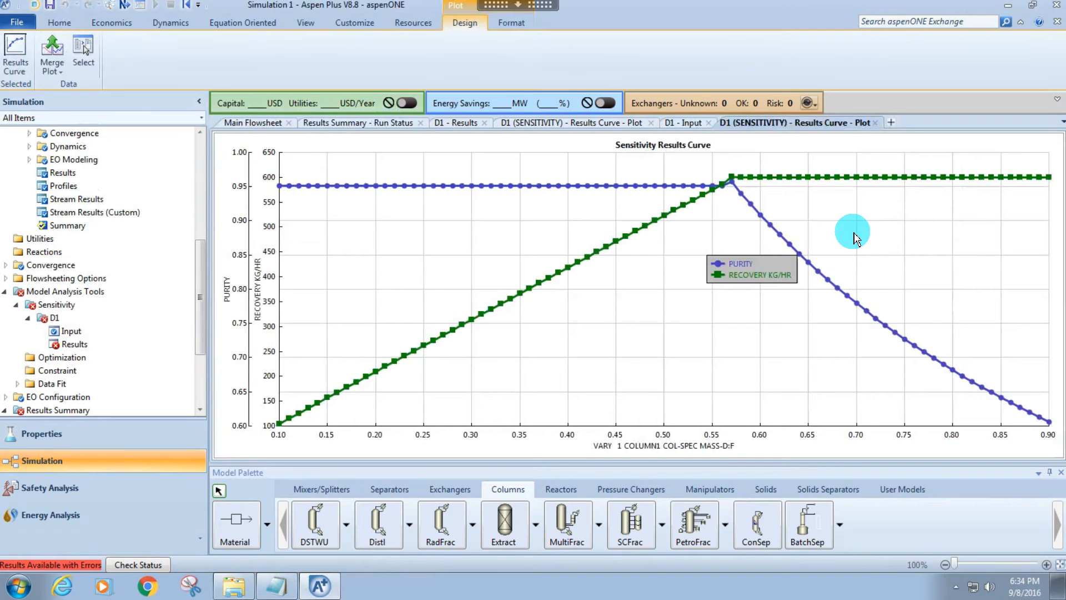
drag(785, 269, 750, 253)
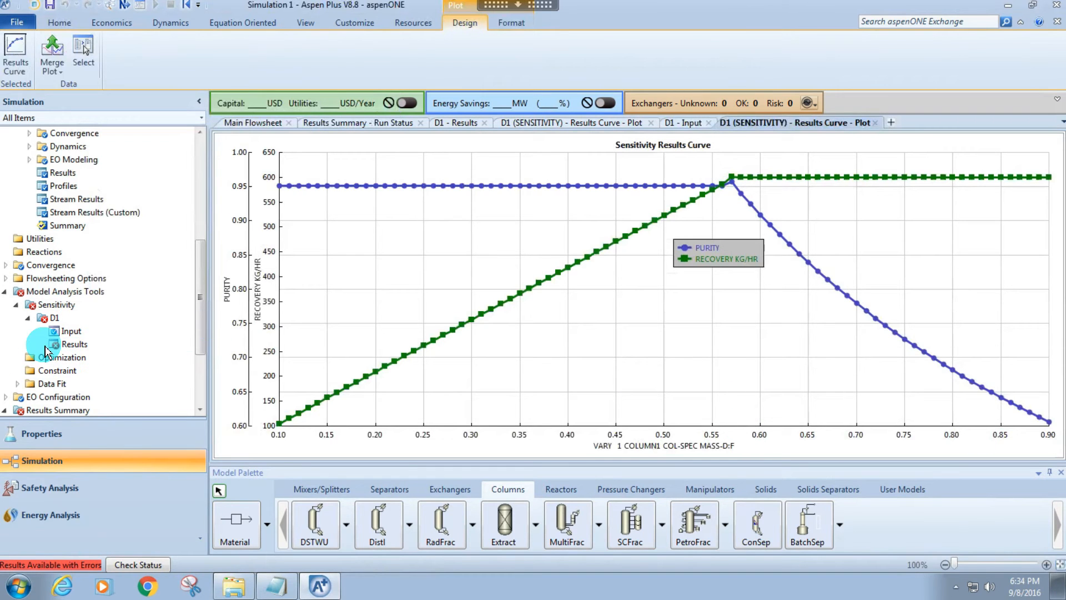
Review the D1 sensitivity results table and return to the second results curve plot.
click(72, 344)
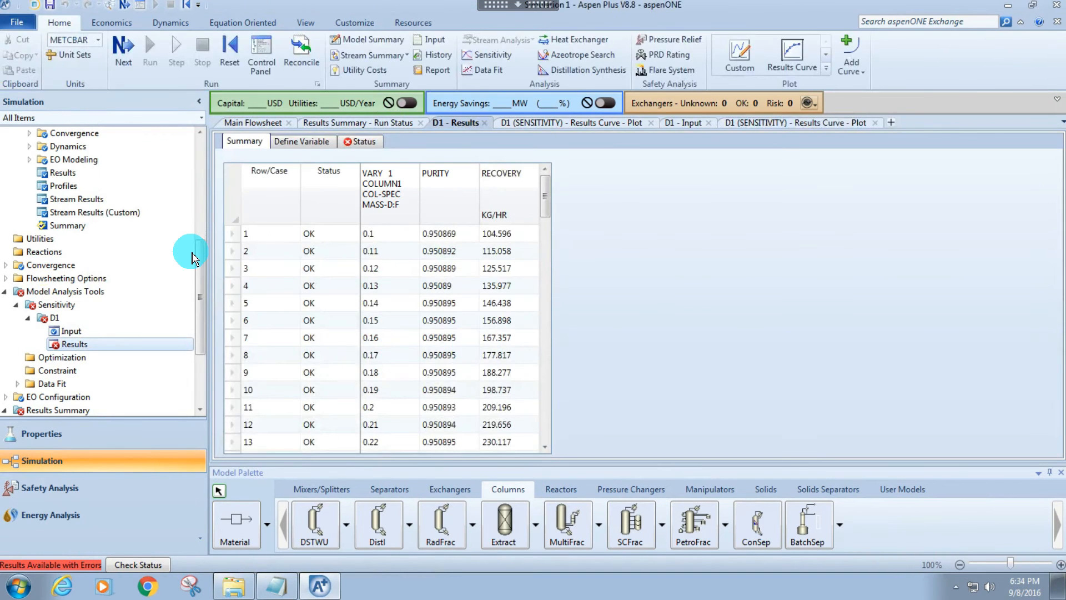
click(71, 331)
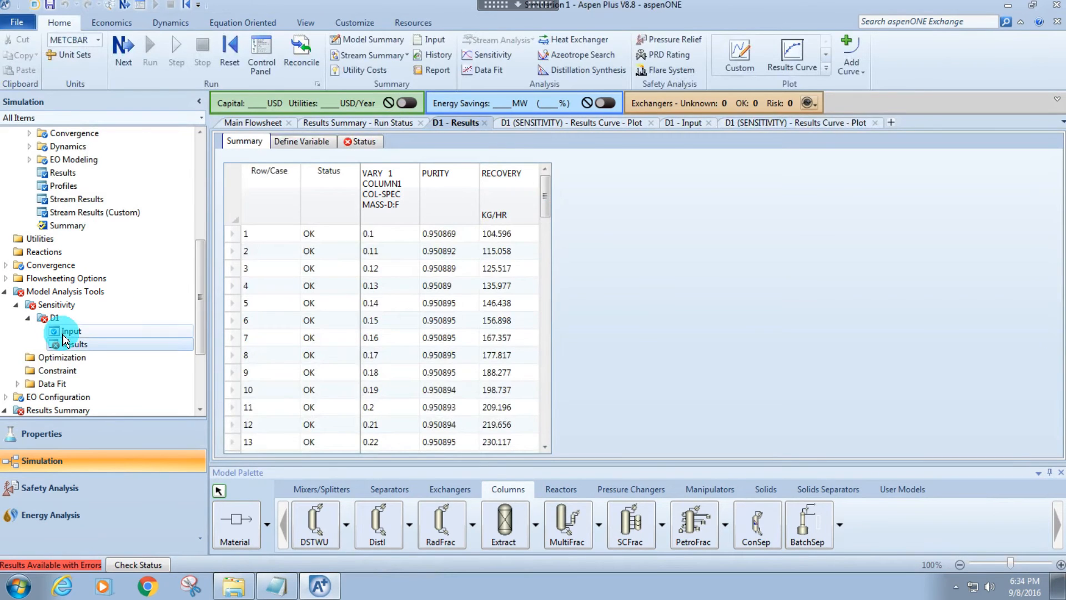
click(741, 122)
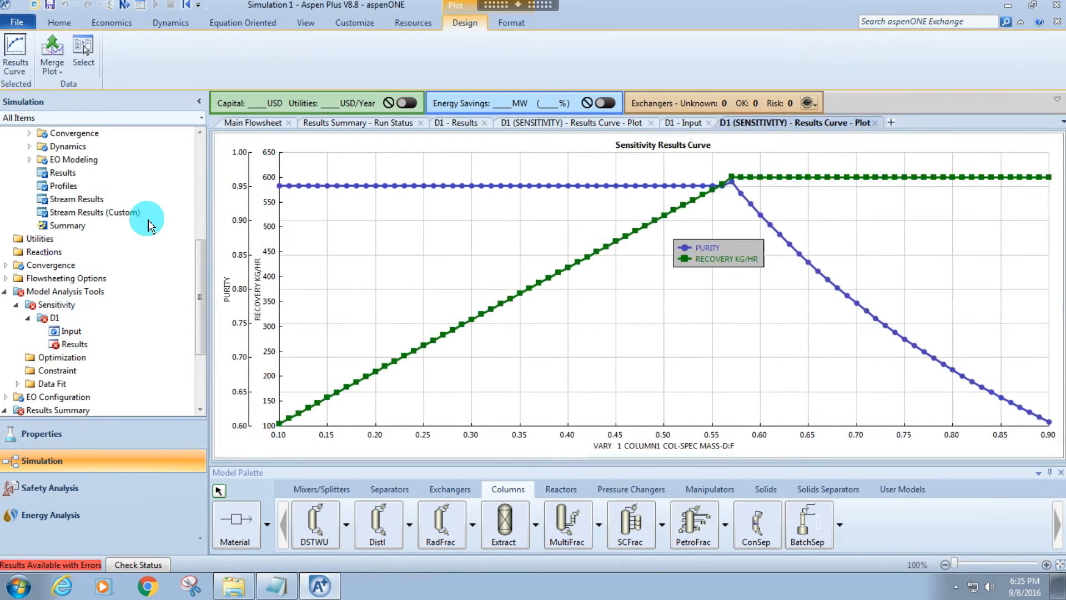
Deactivate sensitivity D1 and set COLUMN1's mass distillate to feed ratio to 0.58.
right_click(59, 321)
click(115, 286)
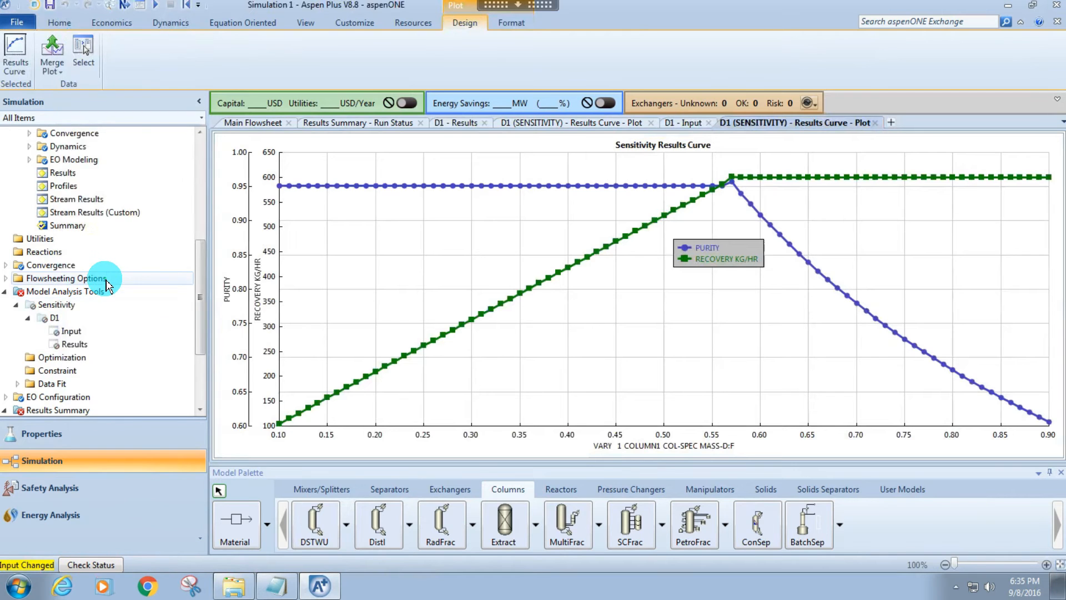
scroll(105, 280, up, 5)
double_click(514, 314)
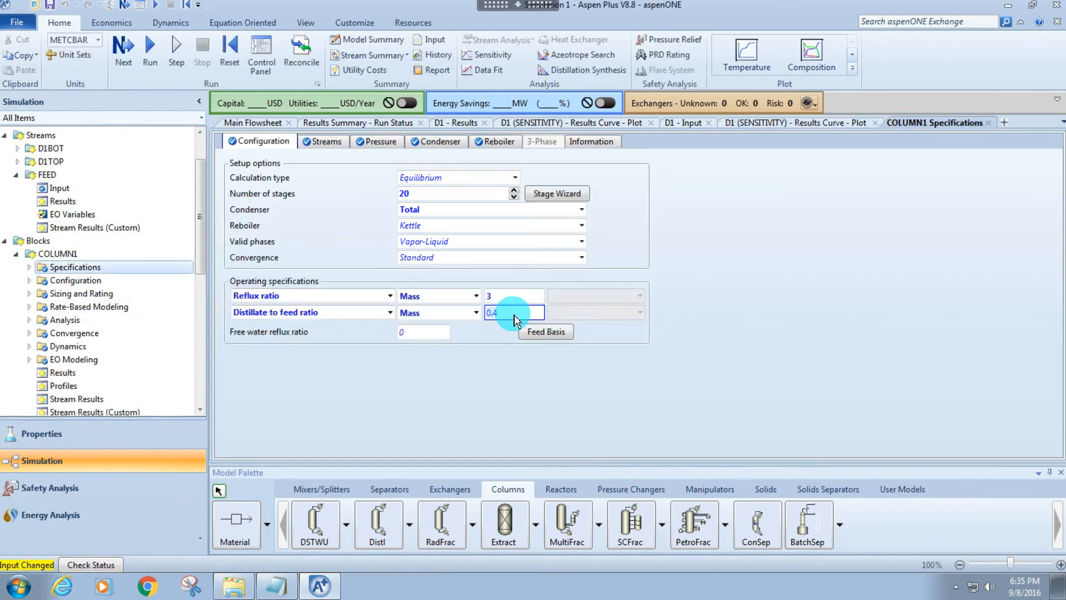
text(.58)
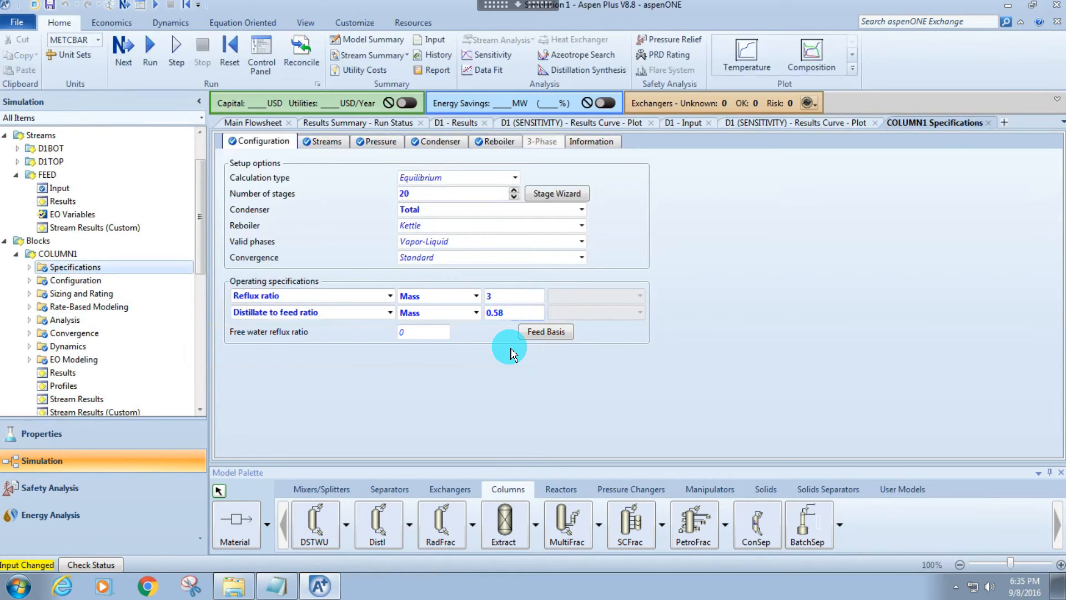
Reinitialize the simulation and run it with the new distillate to feed ratio.
key(shift+F5)
key(Return)
key(Return)
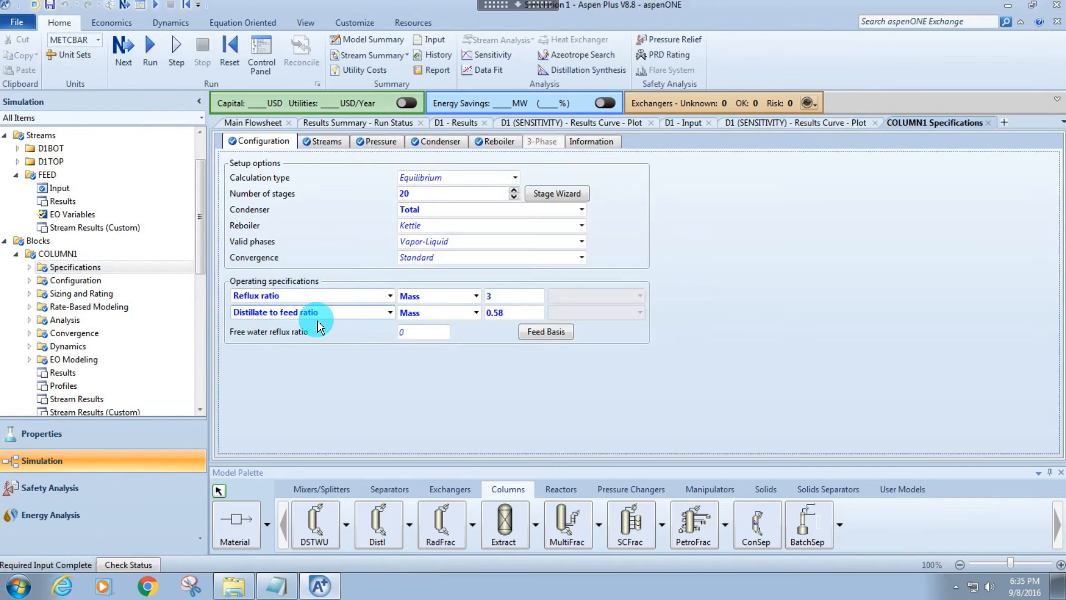
key(F5)
Set the stream report options to include mole and mass flow bases and the mass fraction basis.
scroll(134, 227, up, 2)
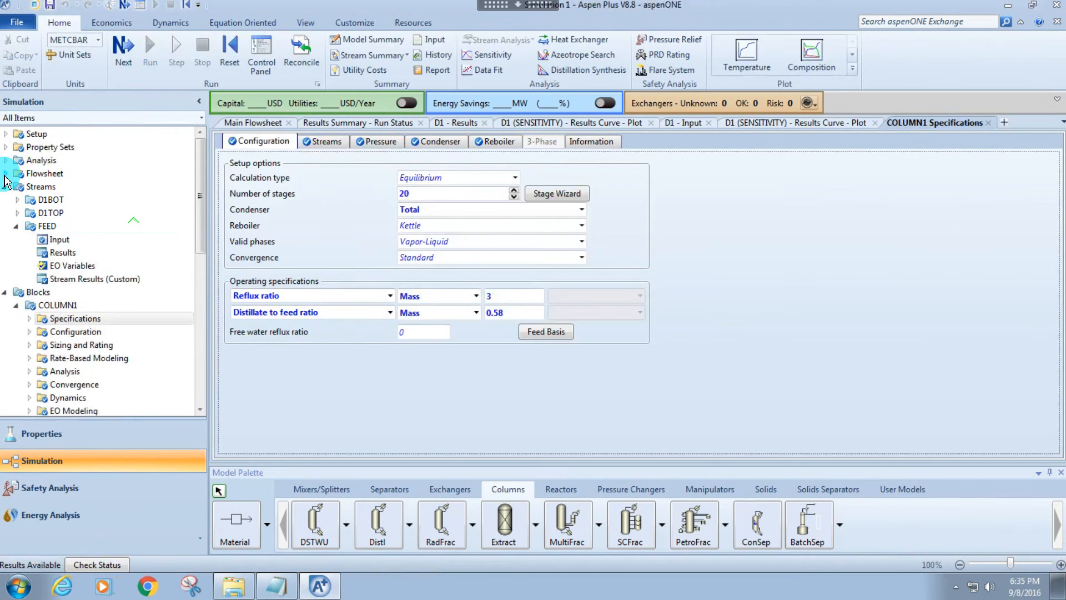
click(5, 135)
click(50, 279)
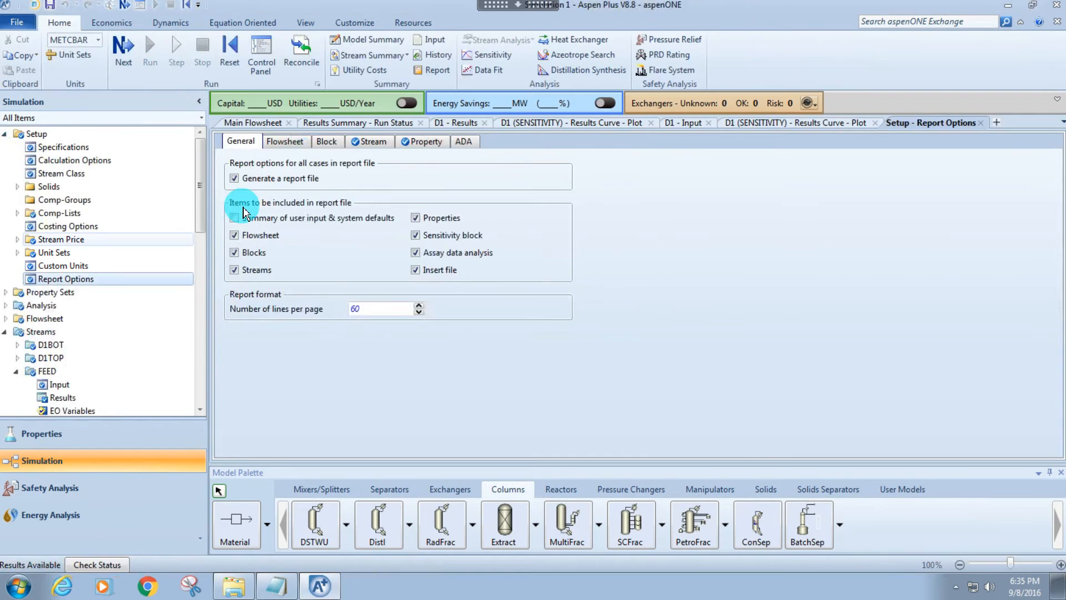
click(367, 142)
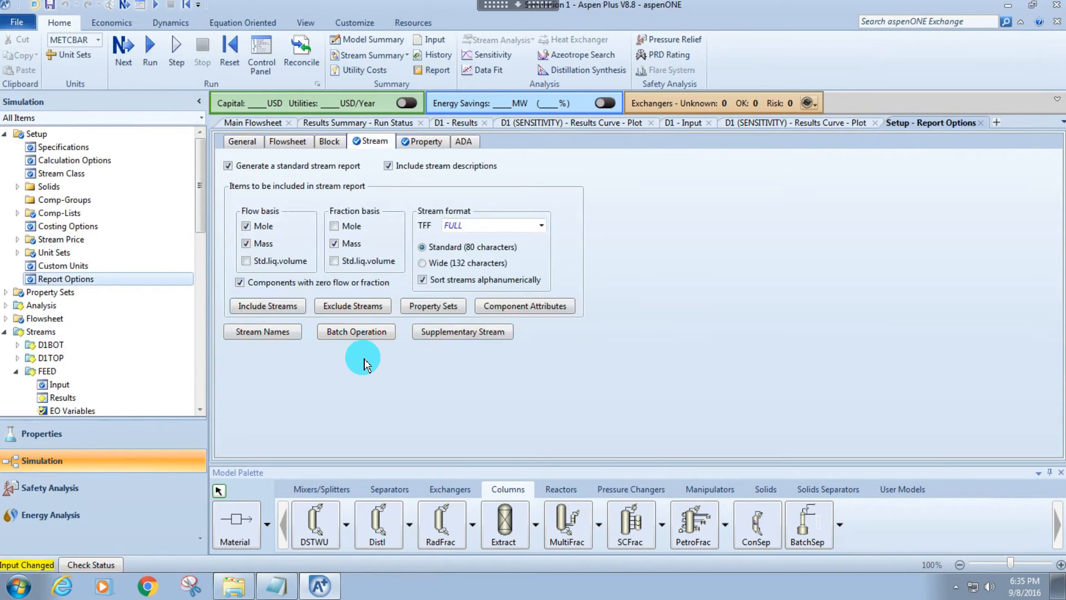
Reinitialize the simulation and run it again with the updated stream report options.
key(shift+F5)
key(Return)
key(Return)
key(F5)
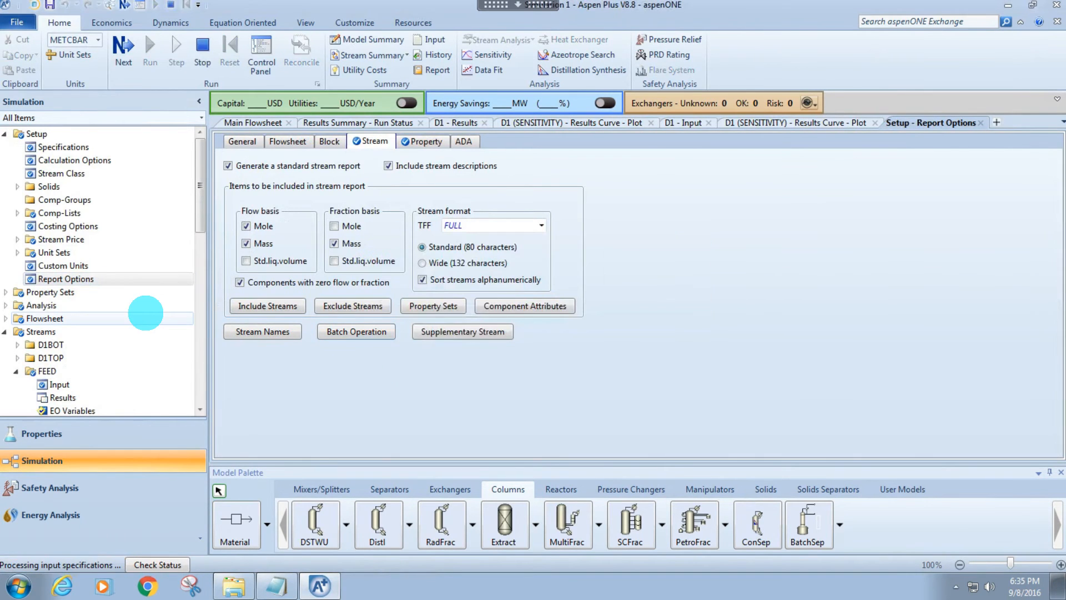
Open COLUMN1's stream results and set the table format to CHEM_E.
scroll(77, 289, down, 7)
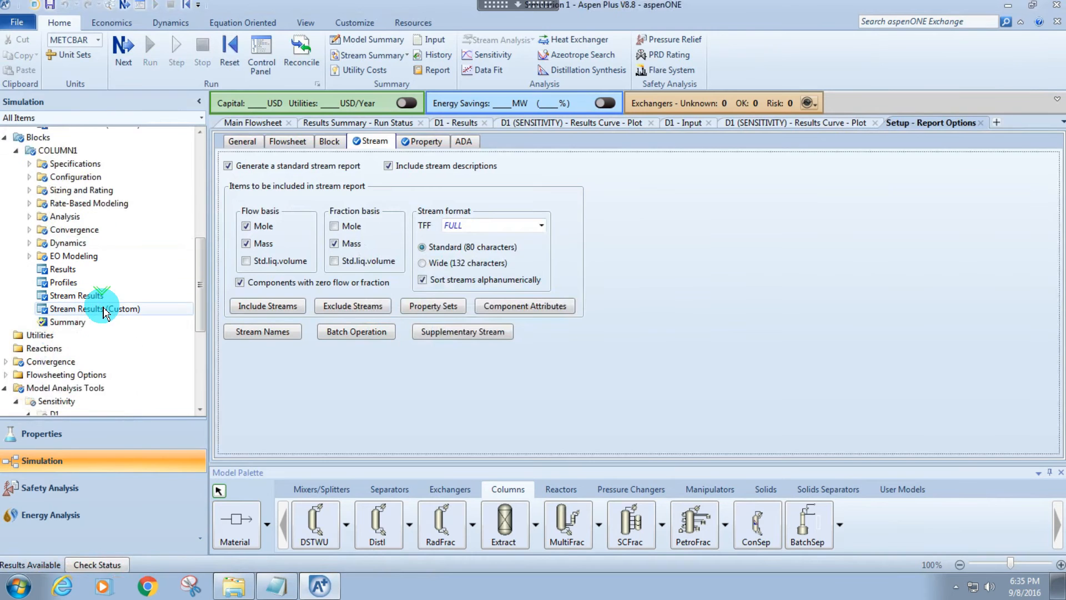
click(83, 296)
click(459, 195)
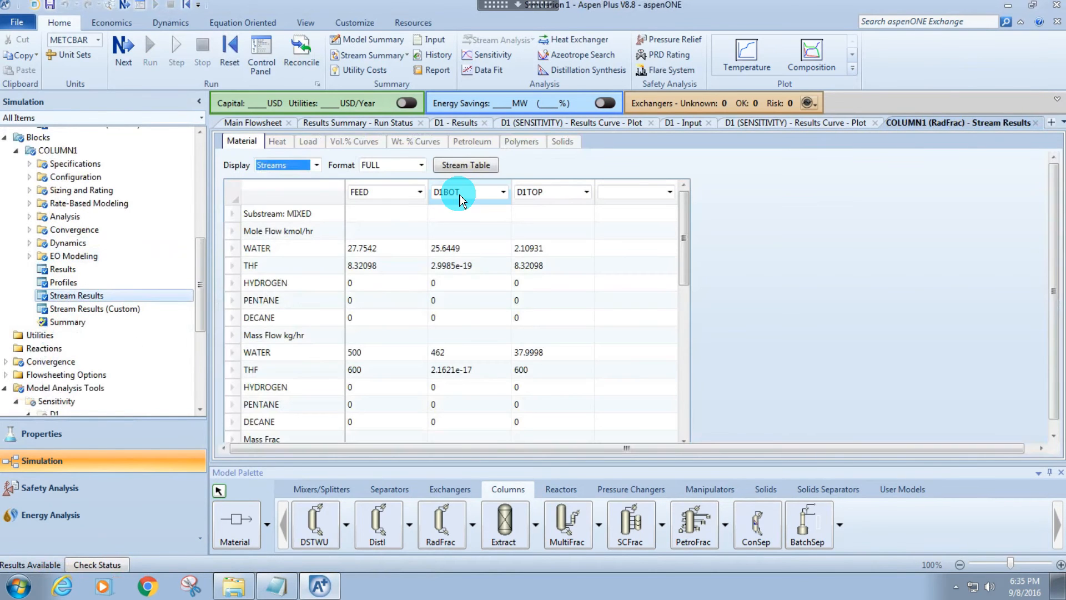
click(537, 194)
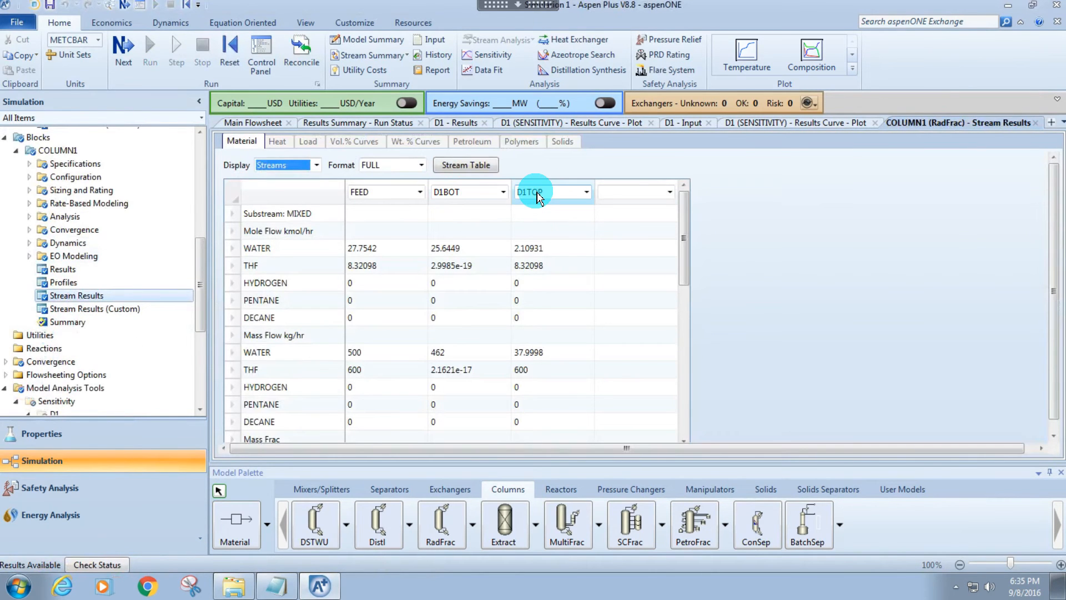
click(421, 165)
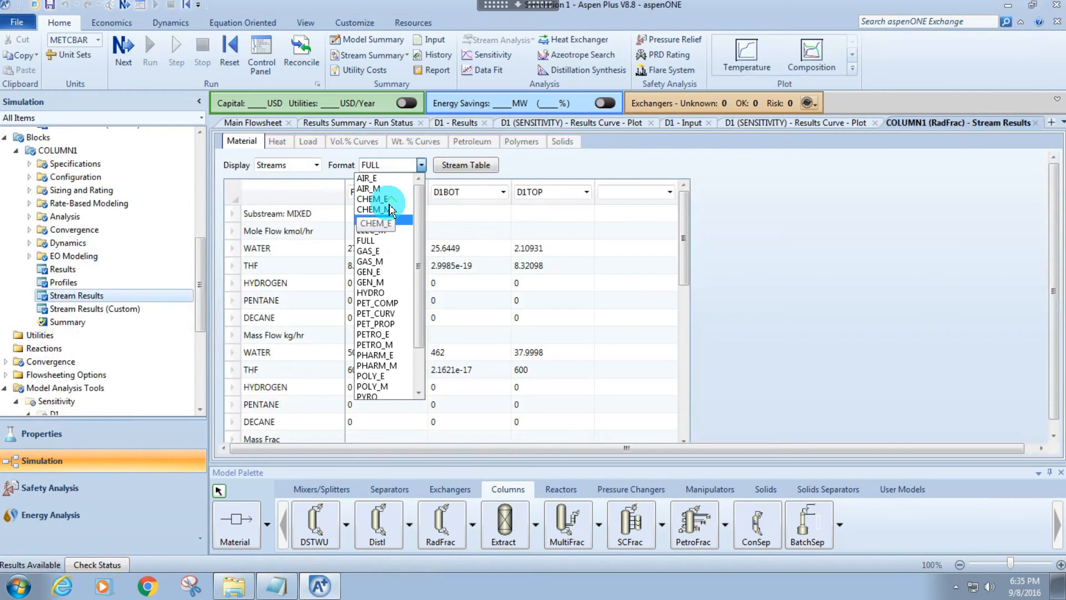
click(377, 198)
Examine the D1TOP flows, especially the THF mass flow and mass fraction, in COLUMN1's stream results.
click(537, 266)
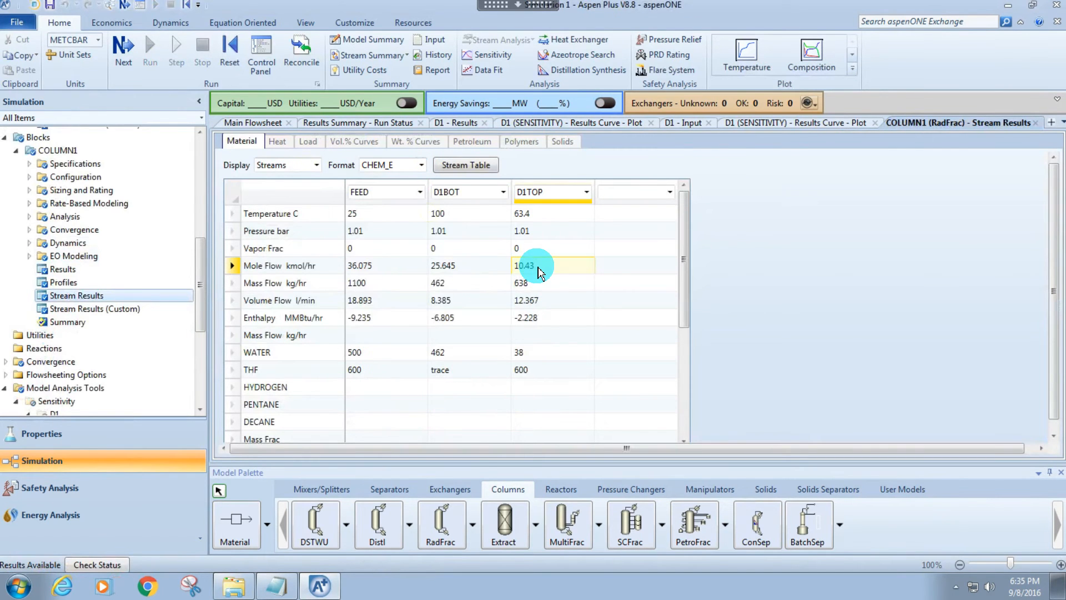
scroll(499, 294, down, 1)
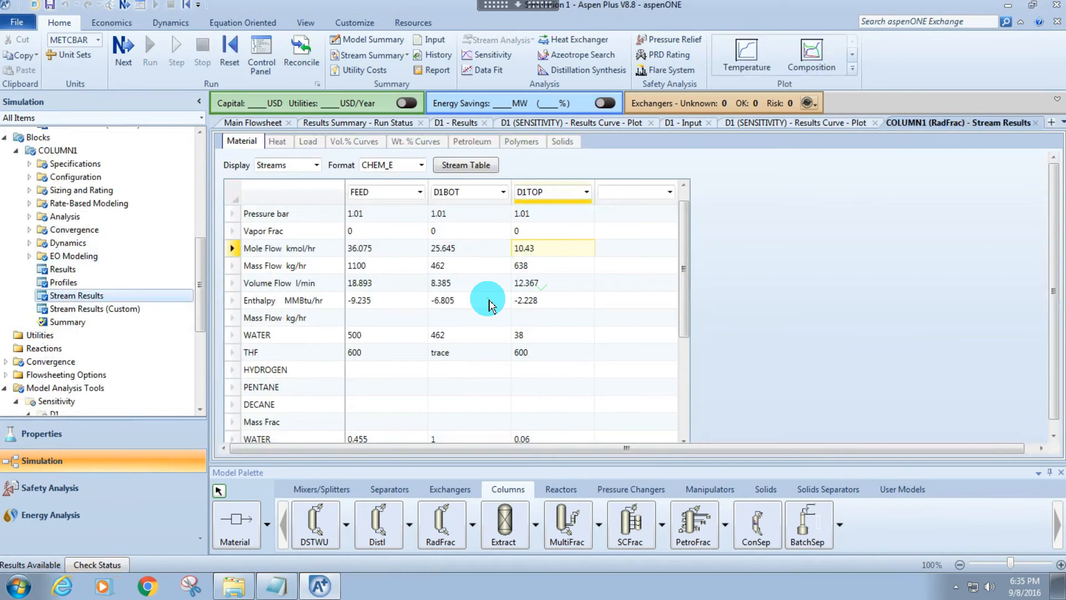
scroll(500, 278, up, 1)
click(540, 370)
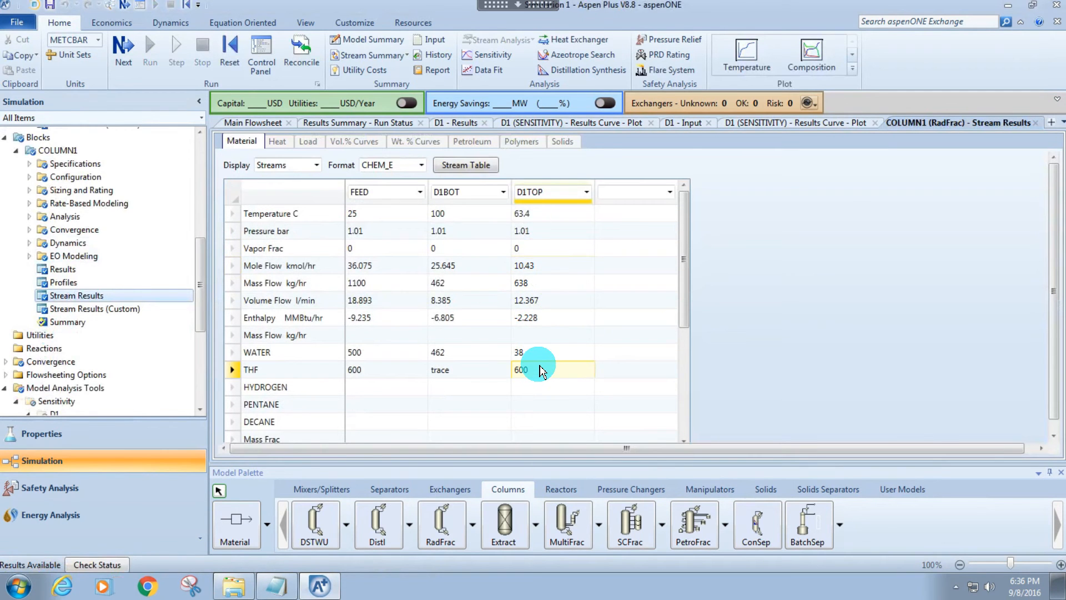
scroll(544, 358, down, 3)
scroll(583, 333, up, 1)
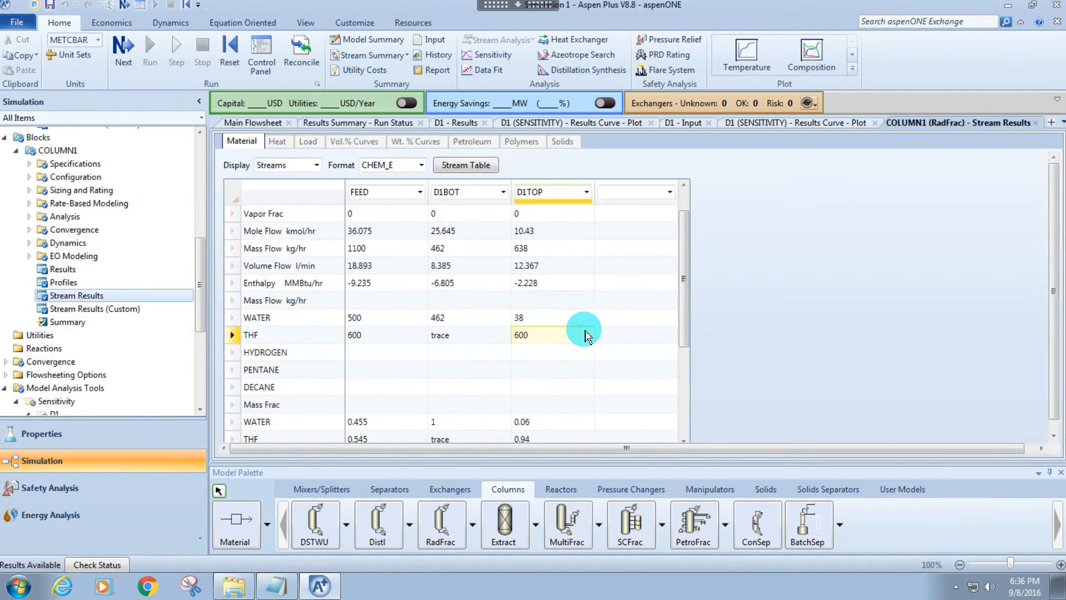
Examine the water and THF mass flows and mass fractions across FEED, D1BOT and D1TOP in the stream results.
scroll(562, 344, up, 1)
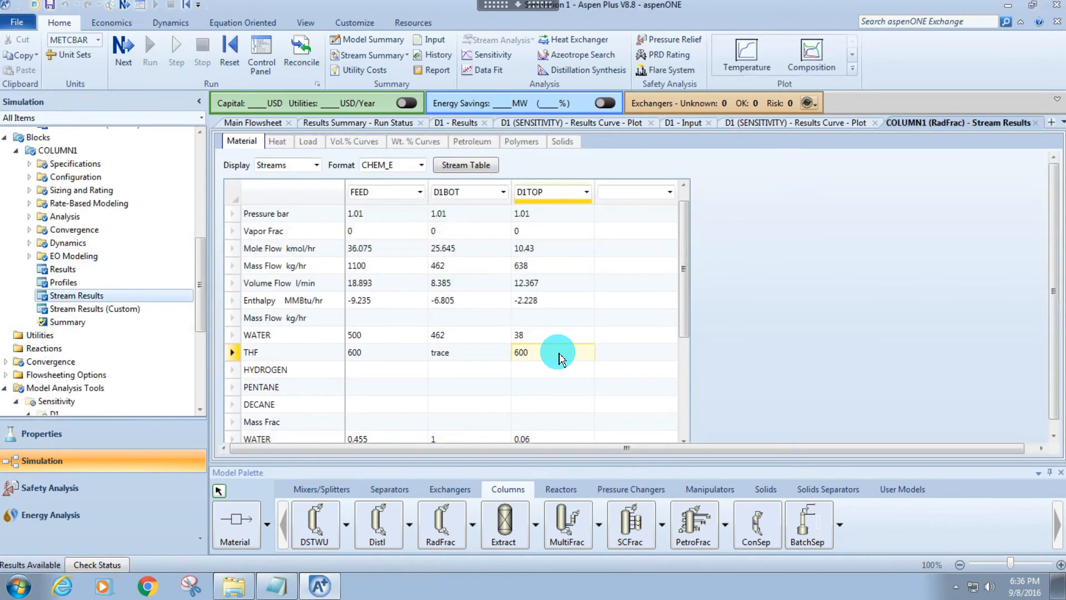
click(553, 339)
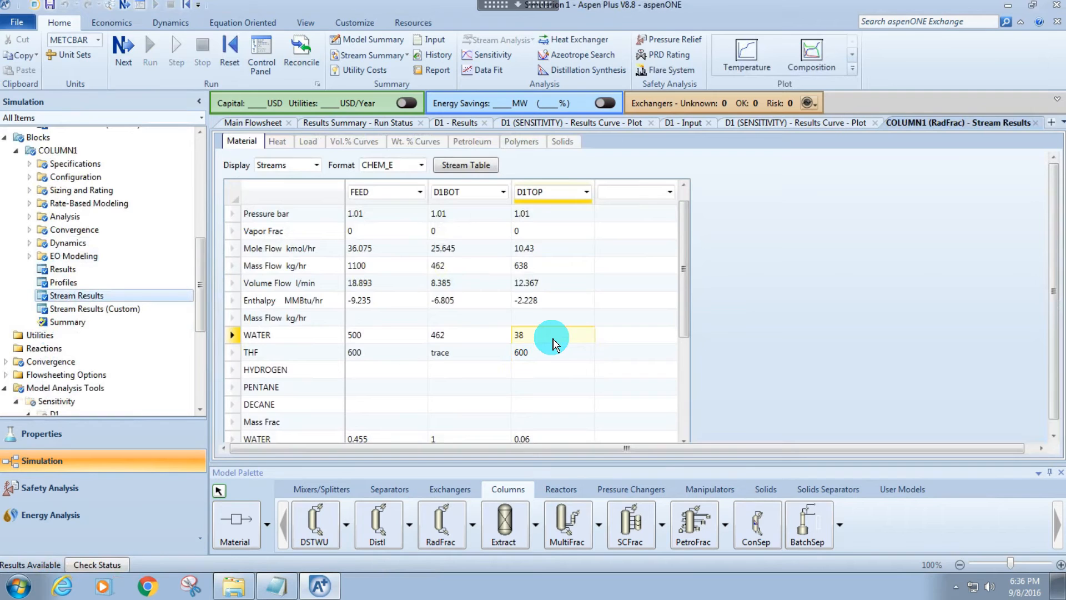
scroll(566, 336, down, 3)
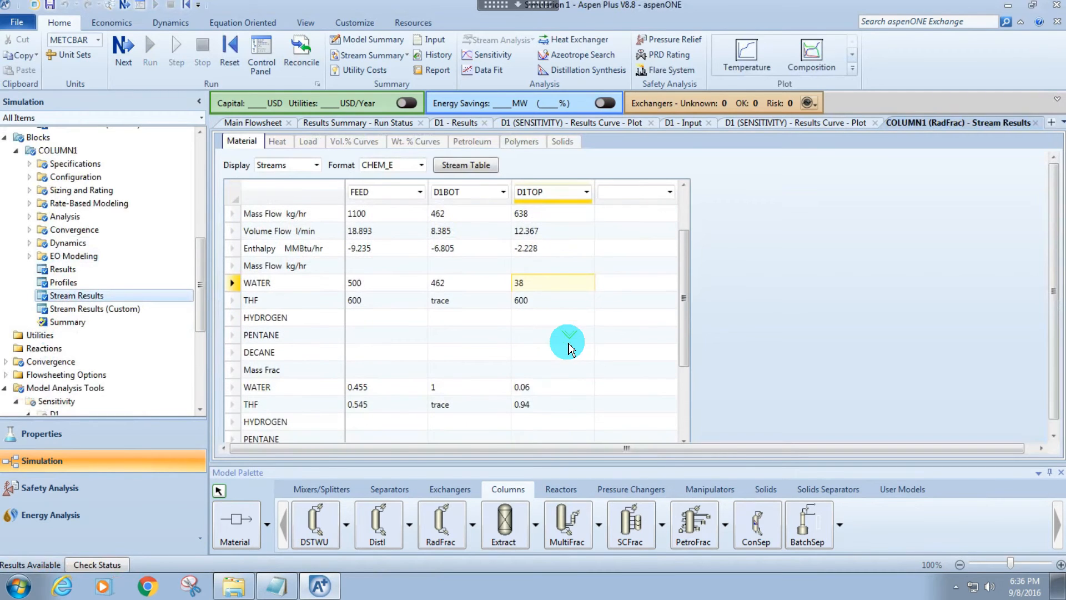
scroll(453, 354, up, 1)
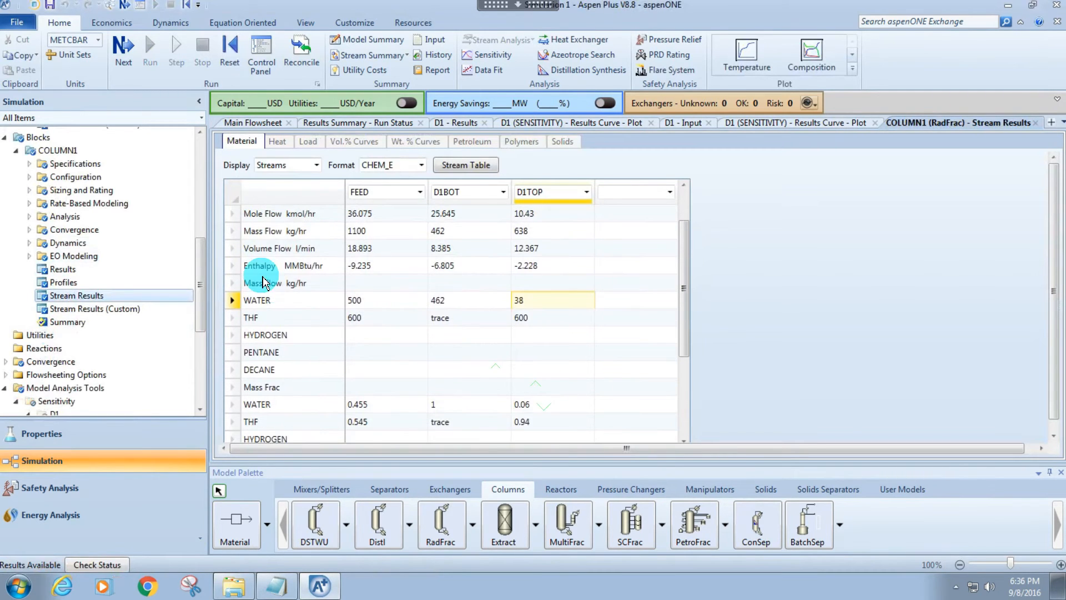
drag(266, 282, 552, 327)
scroll(544, 405, down, 2)
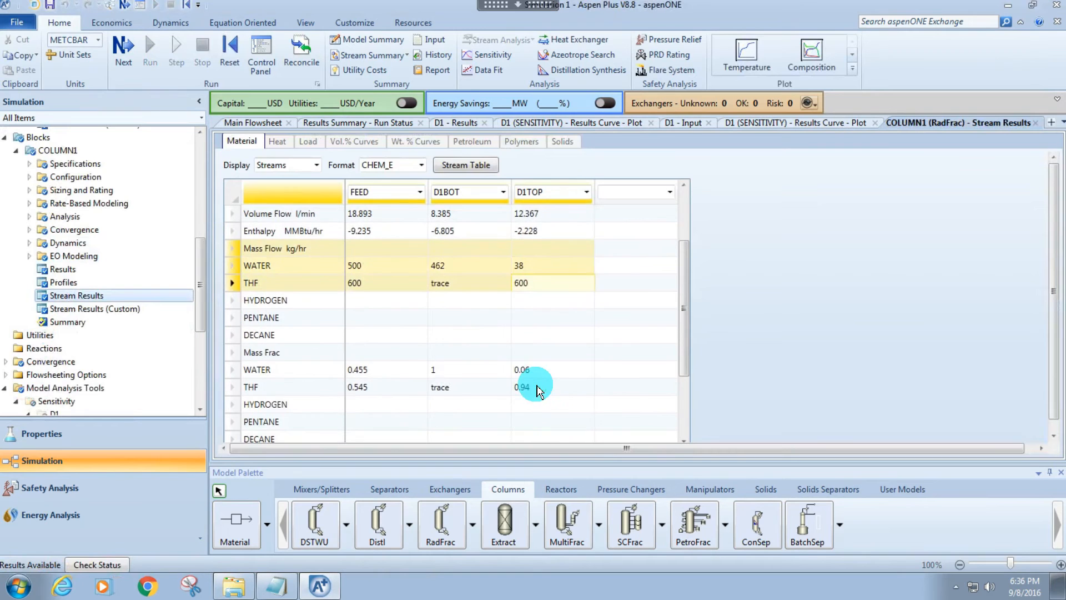
drag(336, 358, 547, 386)
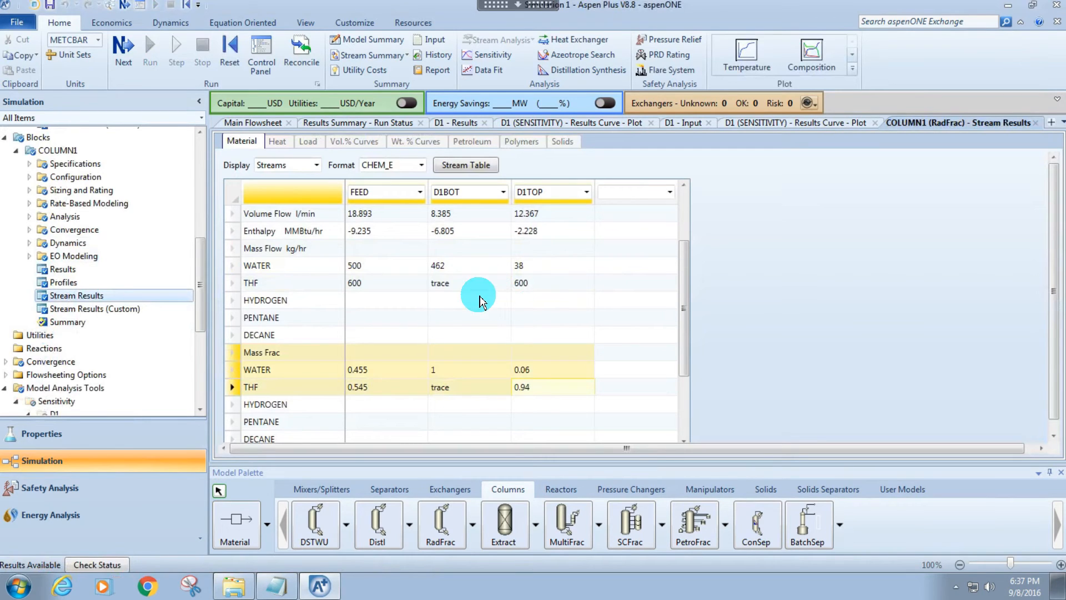
Create a binary Txy analysis for WATER and THF in the Properties environment and set its composition basis to mass fraction.
click(143, 435)
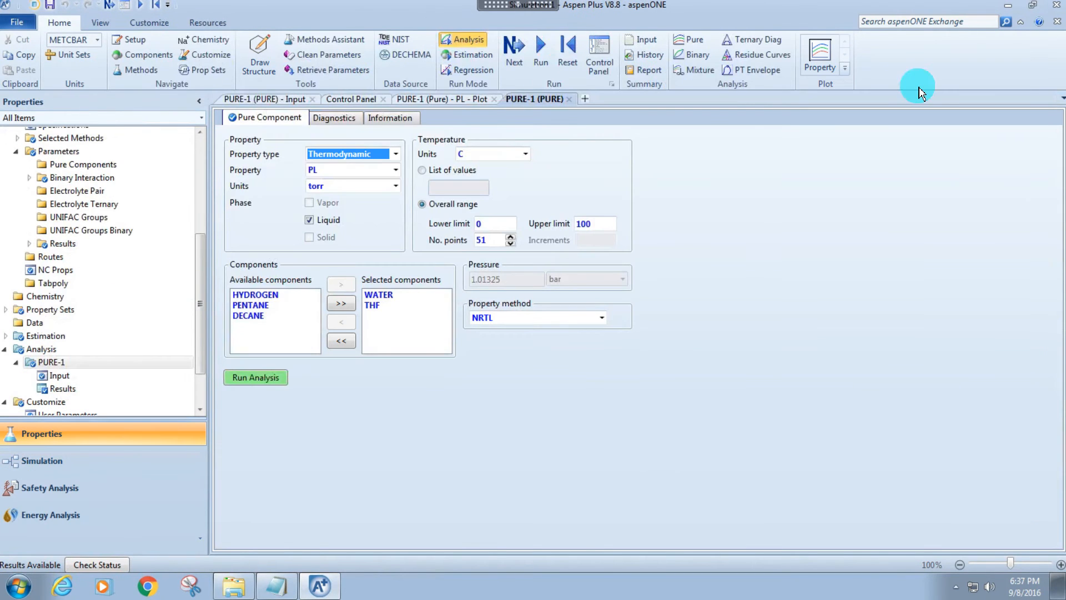
click(698, 57)
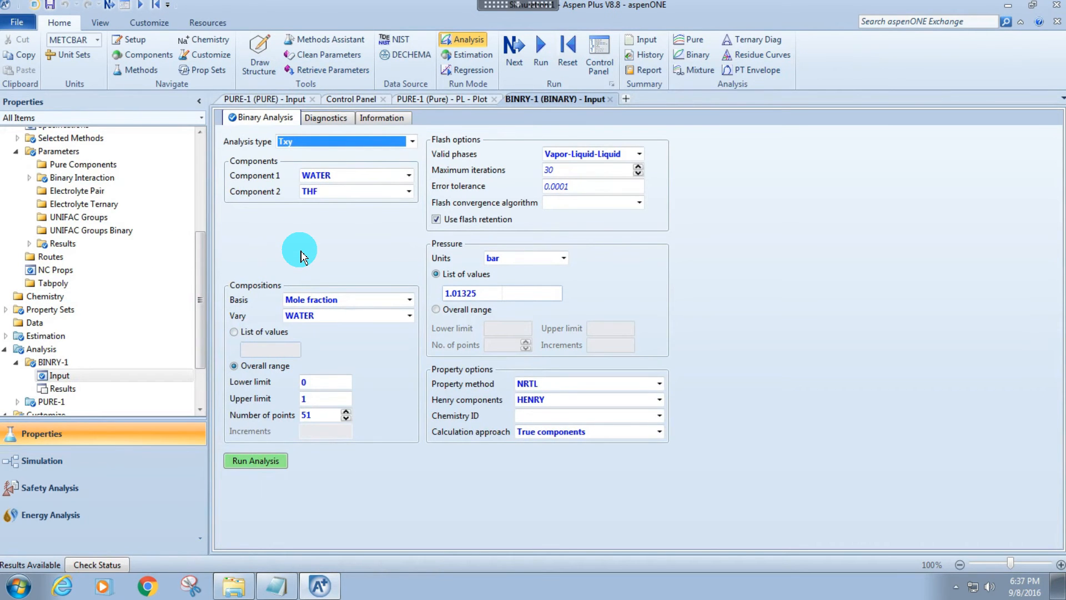
click(370, 221)
click(325, 177)
click(325, 177)
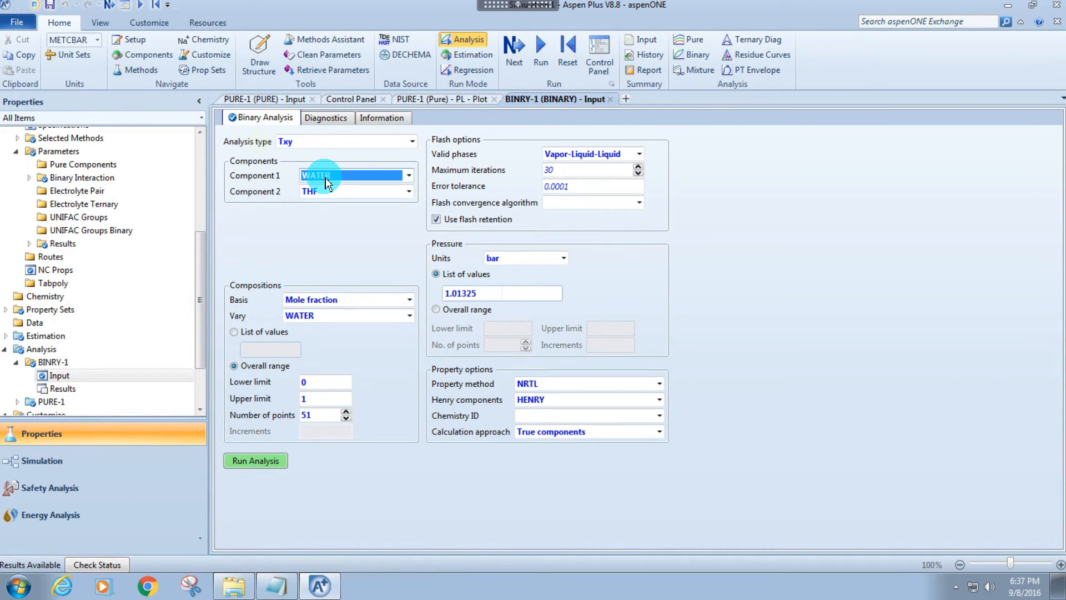
click(300, 218)
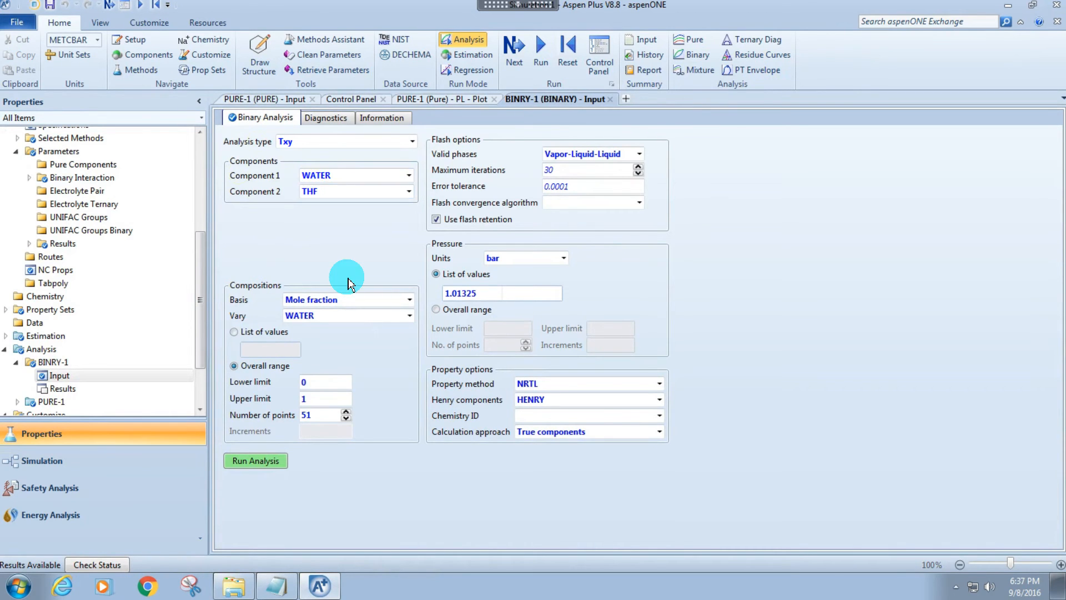
click(333, 299)
click(409, 300)
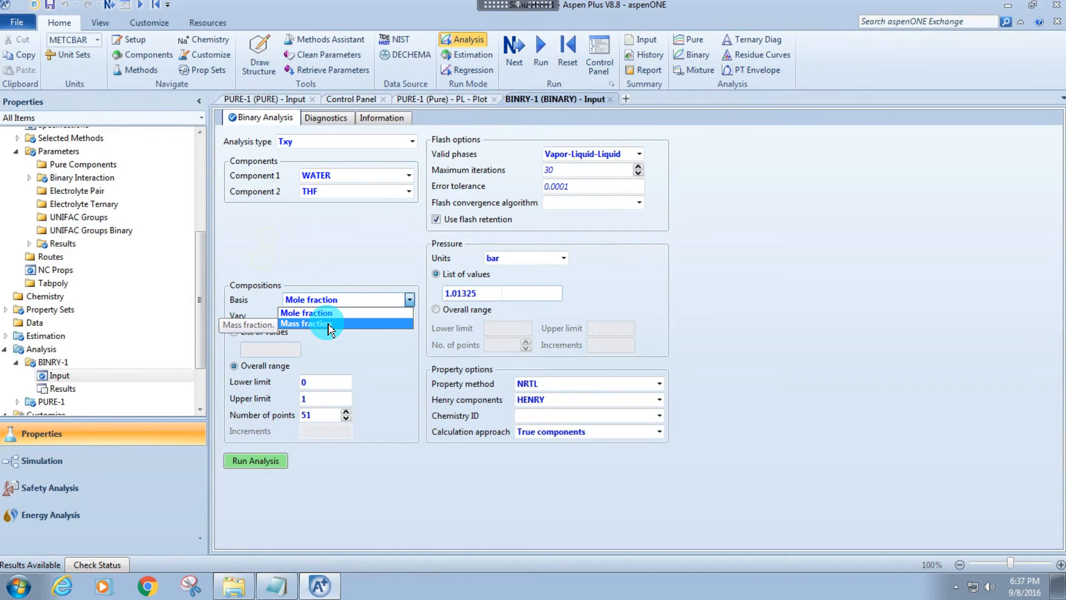
click(331, 324)
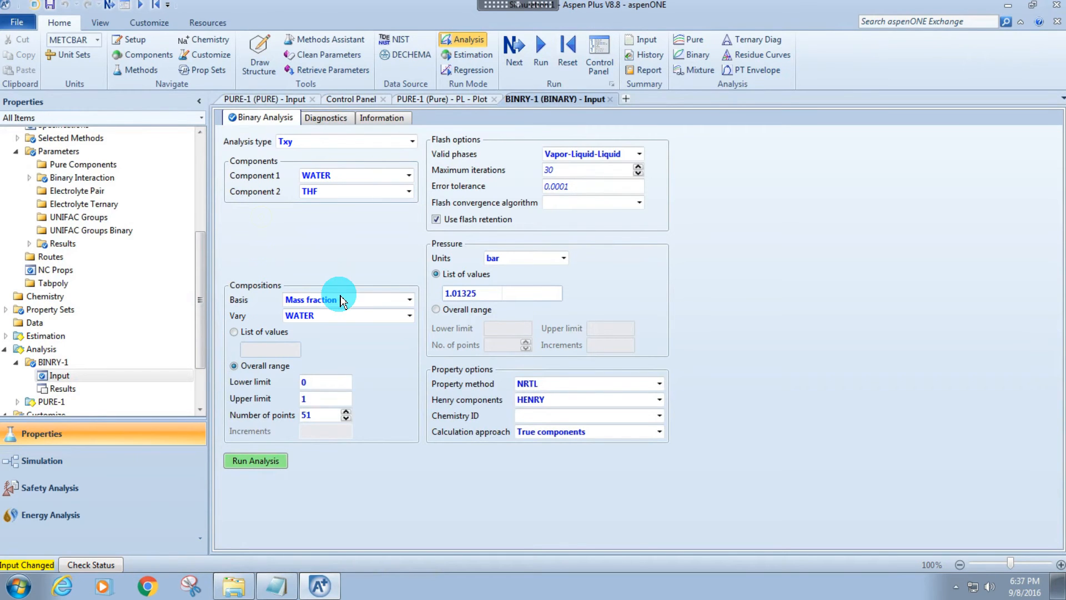
Run the Txy analysis with Vapor-Liquid-Liquid phases and WATER as the varied component, and move the plot legend clear of the curves.
click(583, 153)
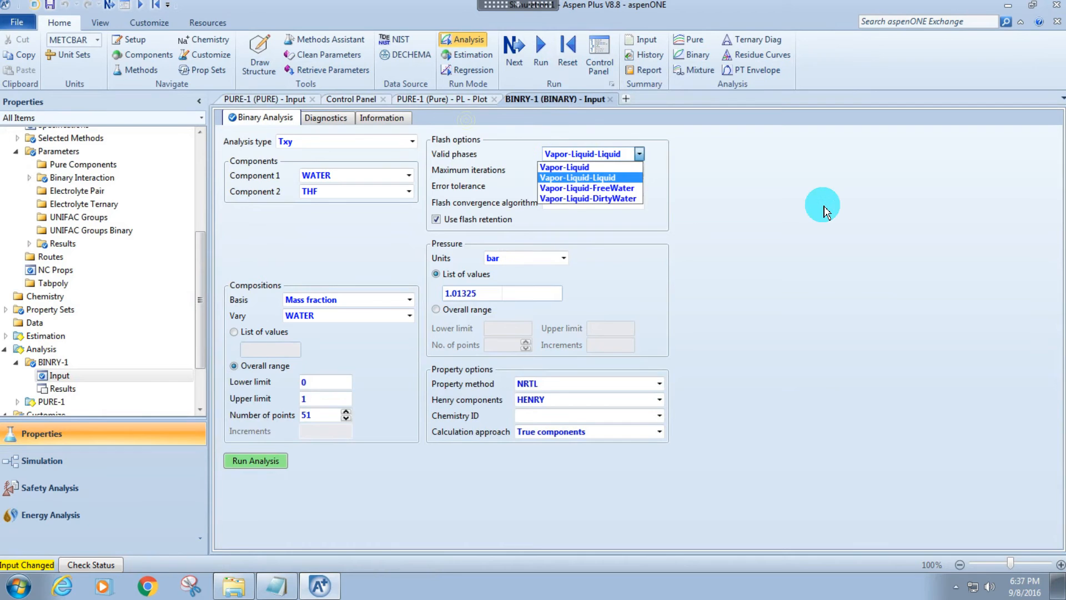
click(824, 213)
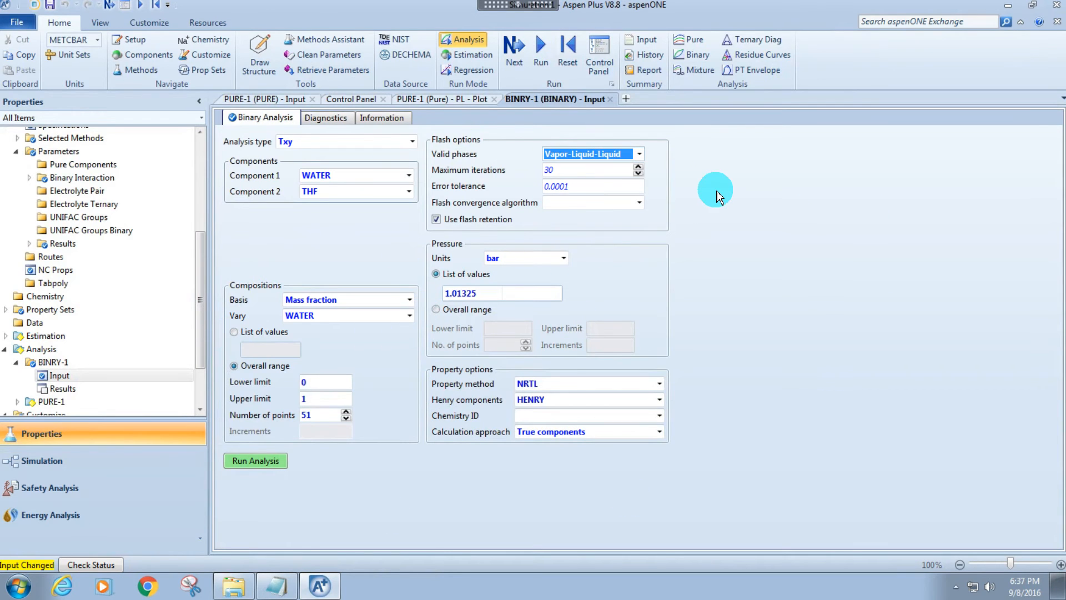
click(259, 468)
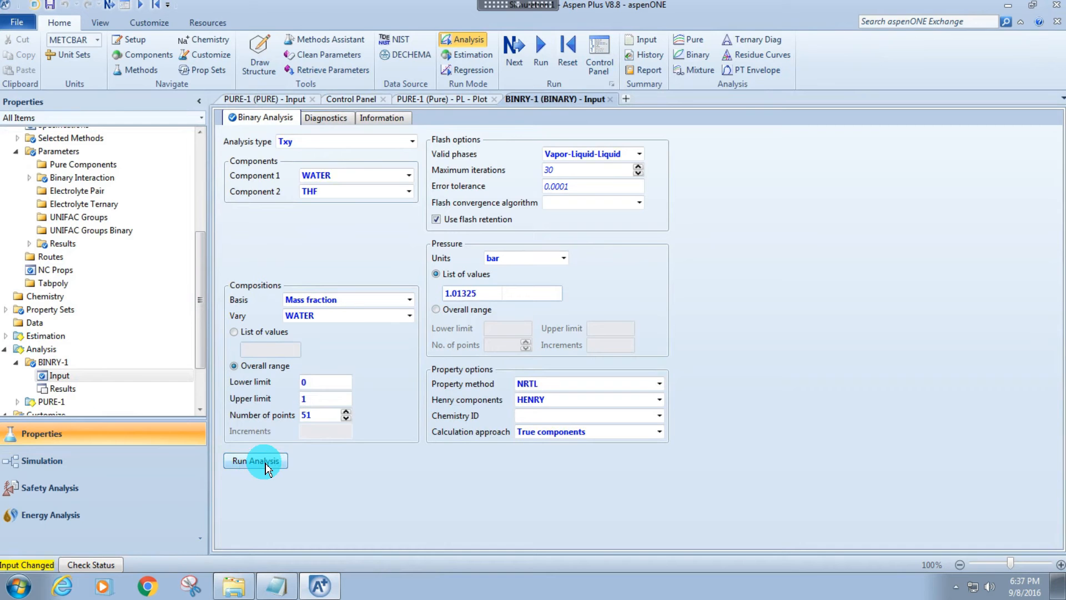
click(259, 469)
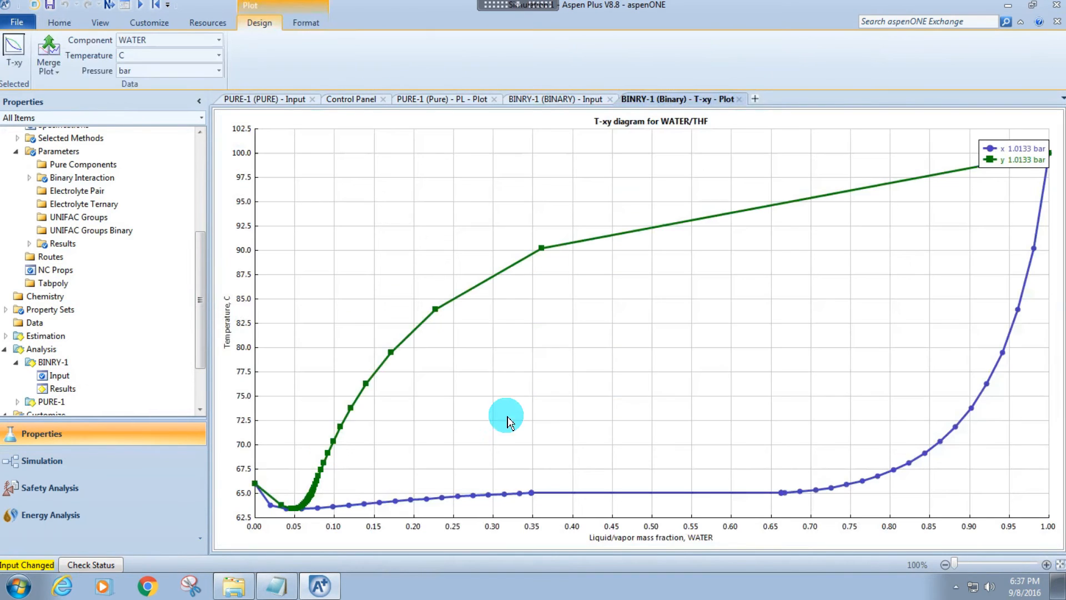
drag(1002, 153, 963, 220)
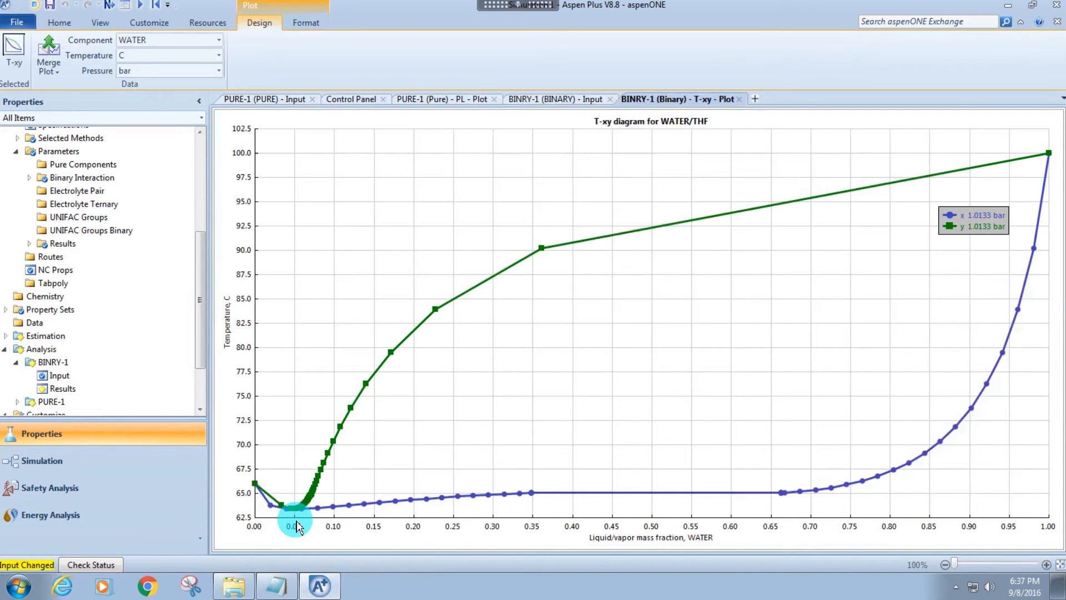
Change the varied component of the binary analysis to THF and run it again to plot the T-xy diagram.
click(92, 381)
click(356, 315)
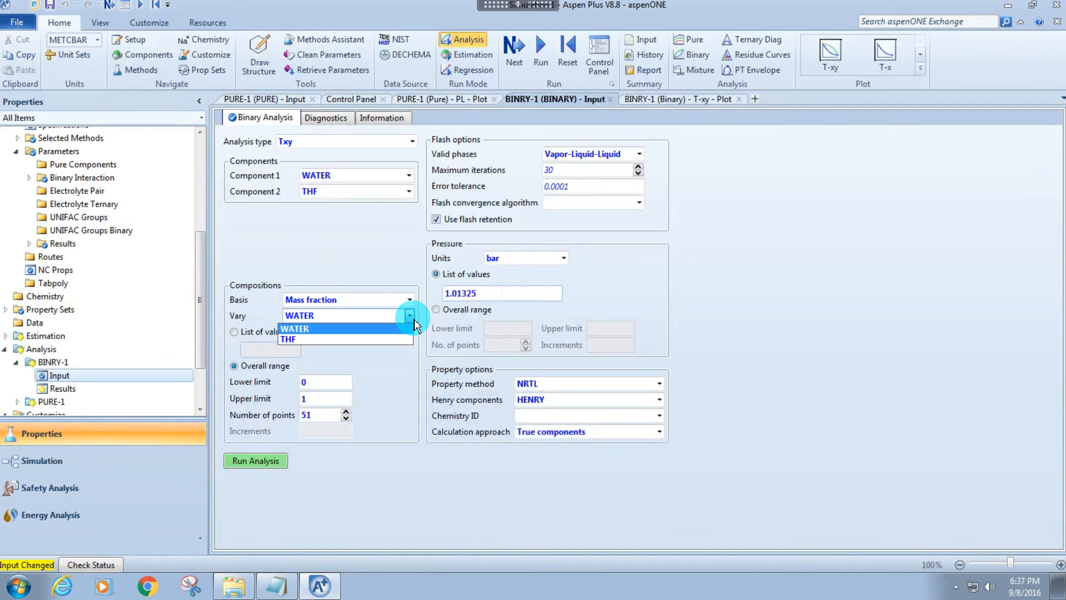
click(343, 341)
click(247, 459)
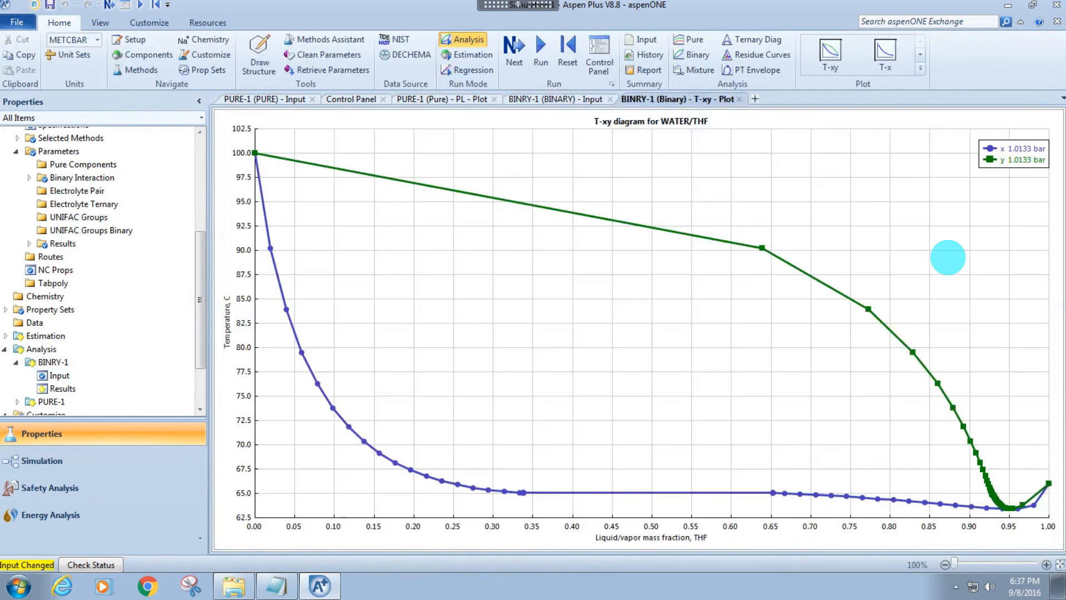
Generate the y-x plot for THF from the WATER/THF binary analysis.
click(92, 377)
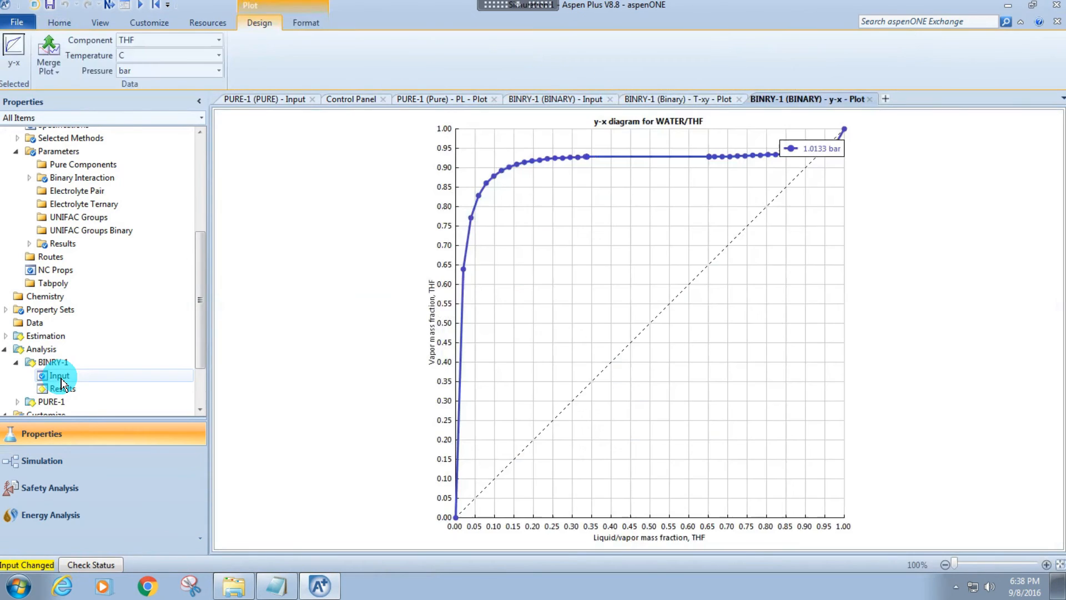
click(59, 375)
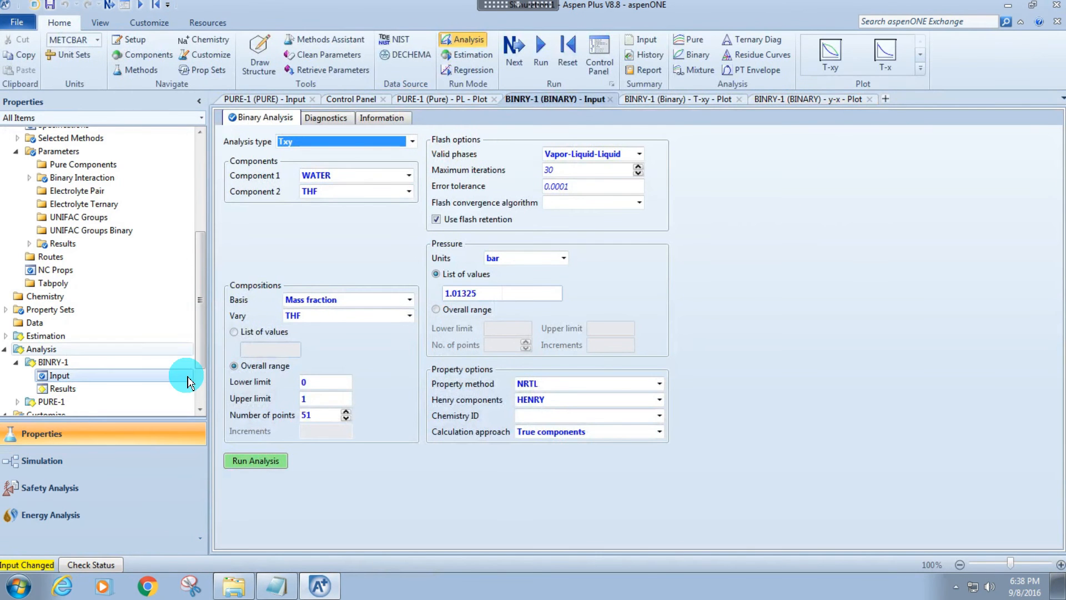
click(920, 54)
click(830, 55)
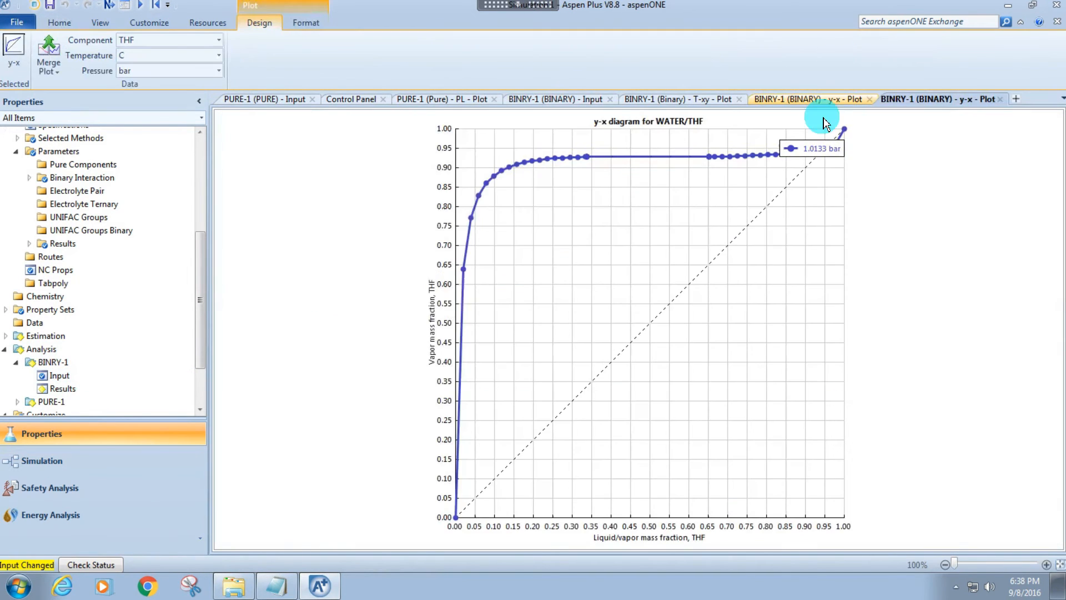
drag(815, 148, 796, 251)
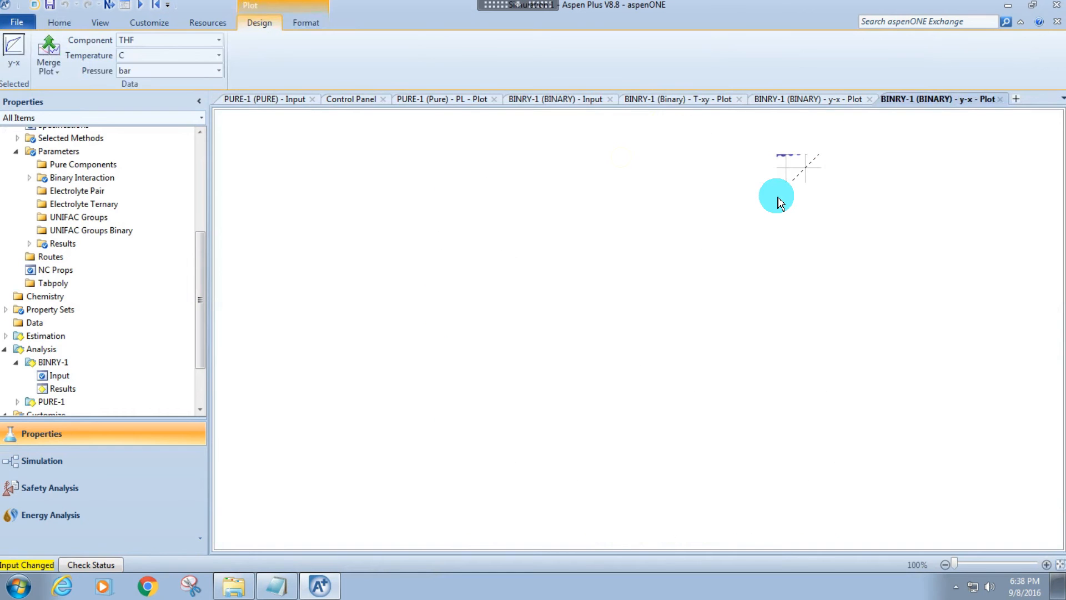
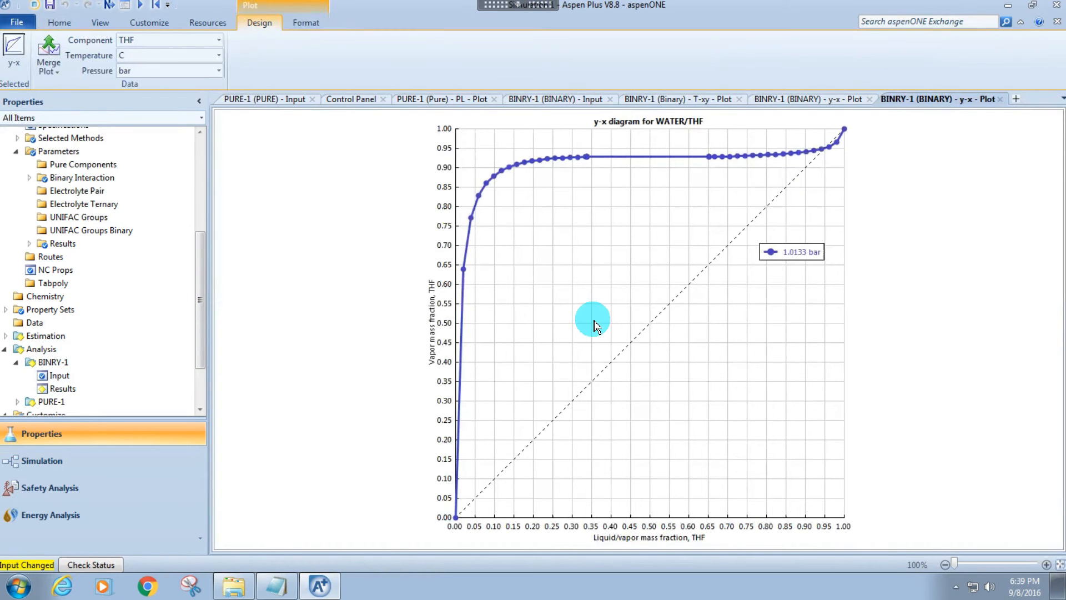
Set the binary analysis pressure list to 0.5, 1 and 15 atm and rerun the Txy analysis.
double_click(99, 380)
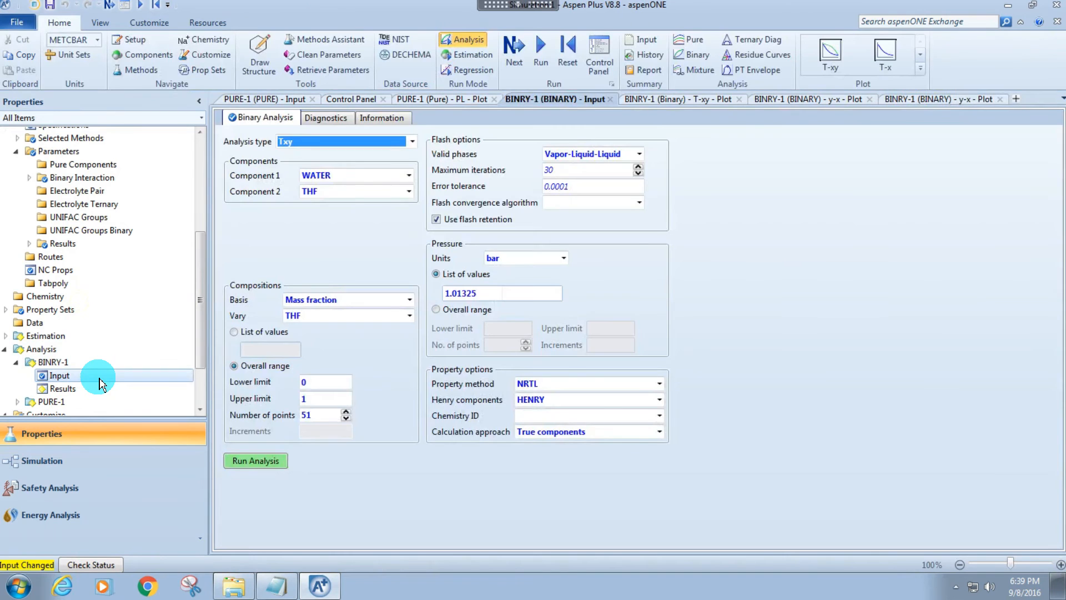
click(320, 251)
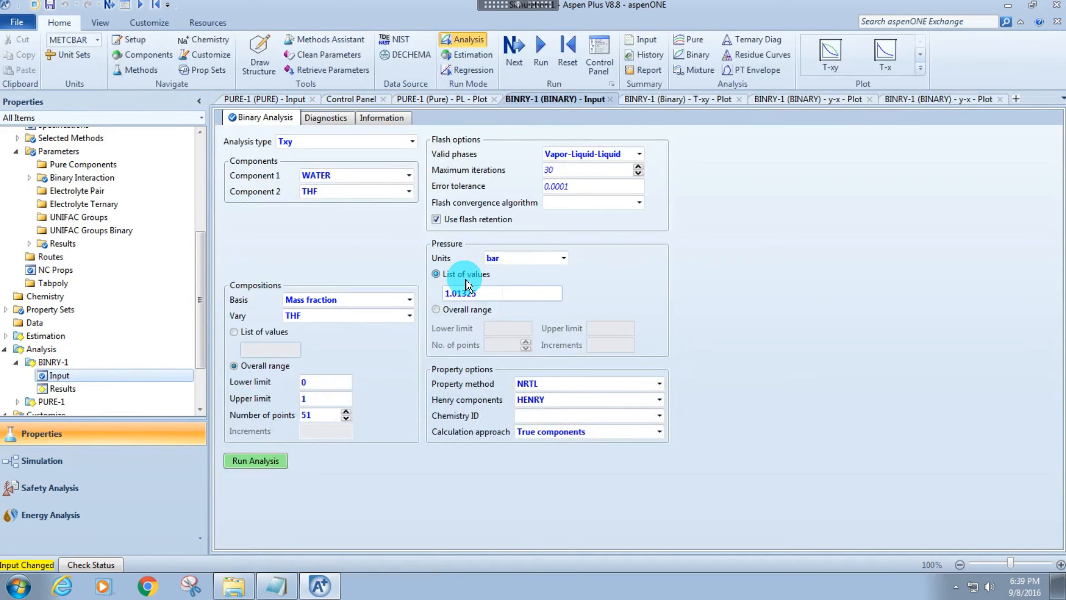
click(525, 260)
scroll(519, 261, up, 3)
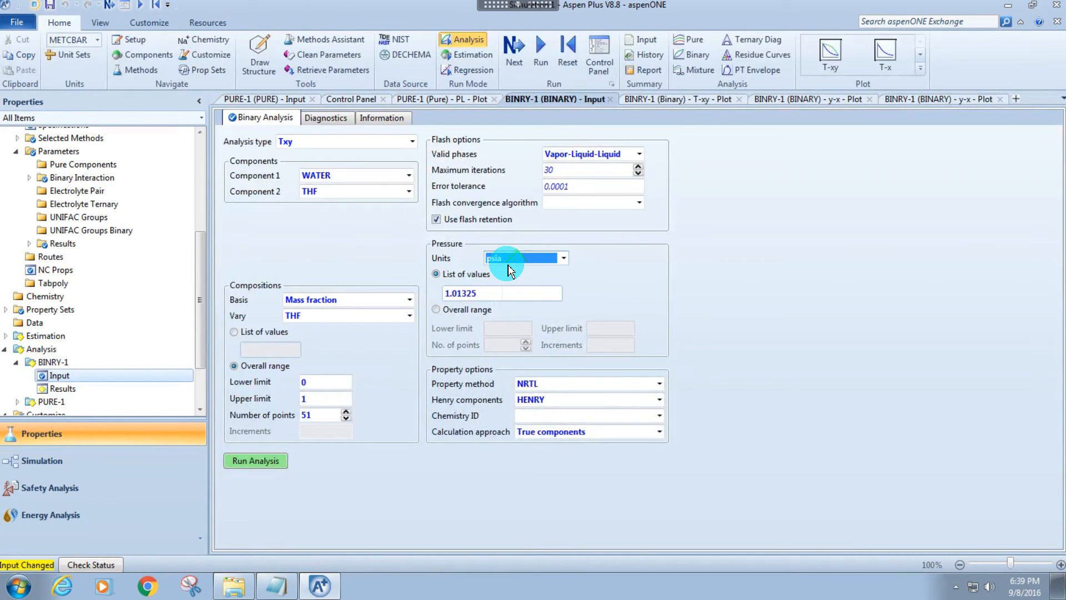
scroll(505, 266, down, 1)
click(500, 281)
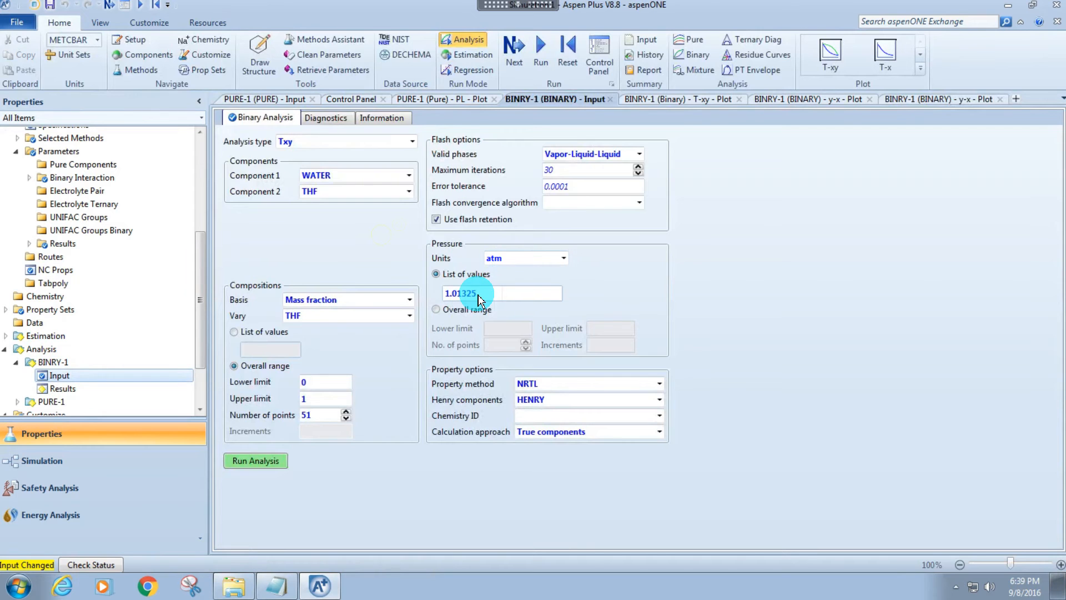
text(0.5)
key(Return)
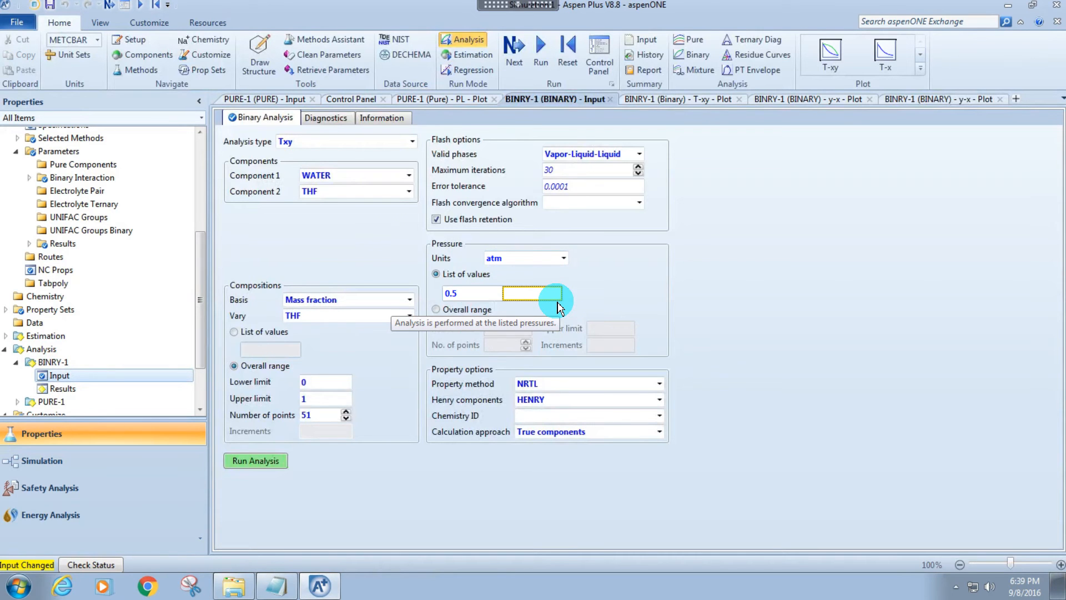
text(1)
key(Return)
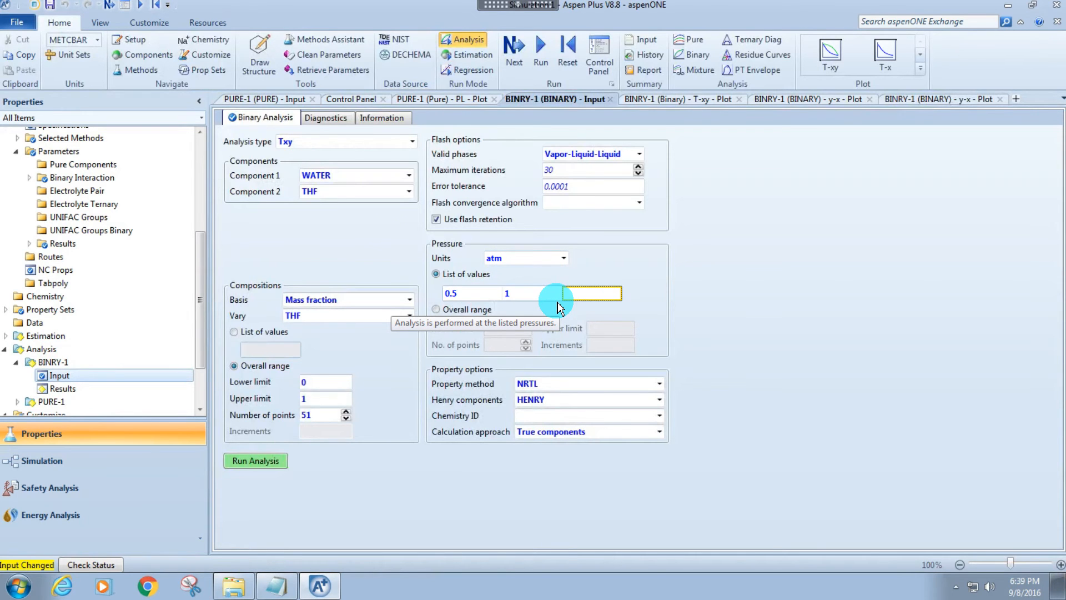
text(15)
key(Return)
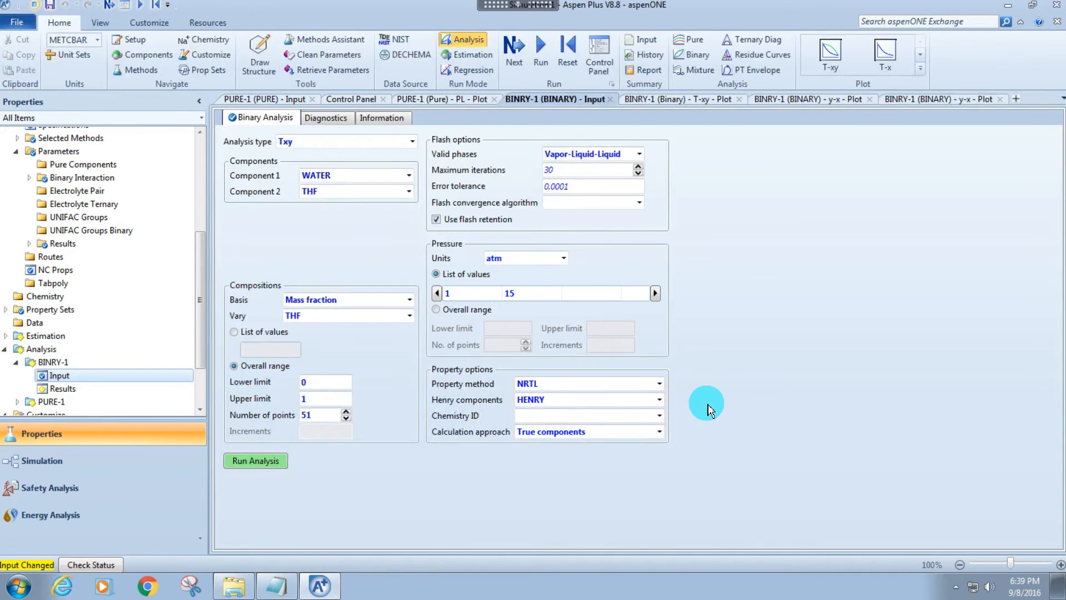
click(275, 461)
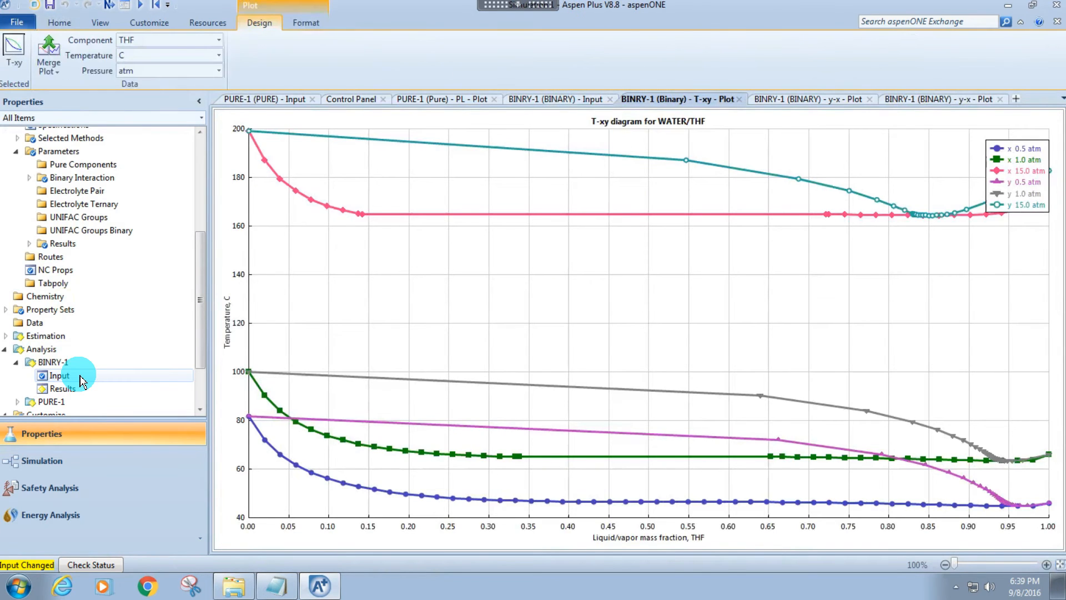
Generate the y-x plot for the three pressures from the binary analysis and move its legend clear of the curves.
click(155, 383)
click(920, 55)
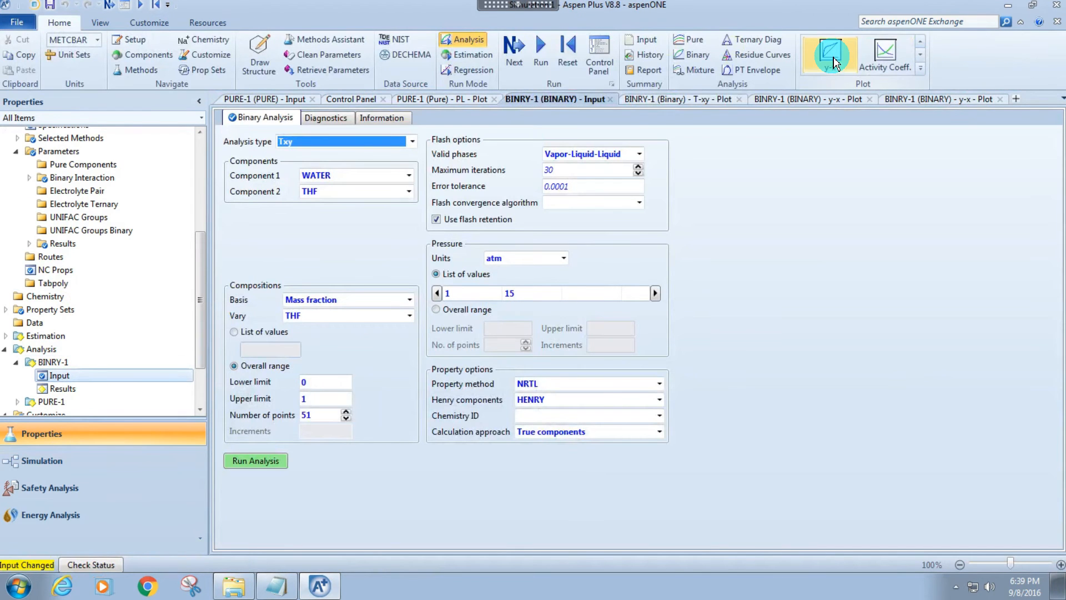
click(831, 54)
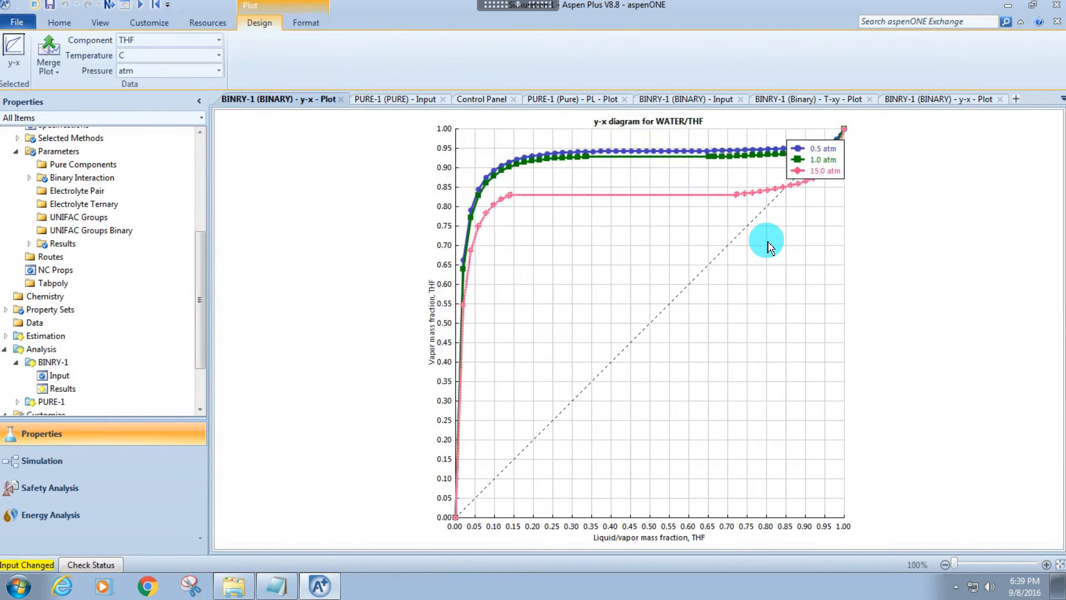
click(819, 170)
drag(819, 169, 768, 278)
click(881, 201)
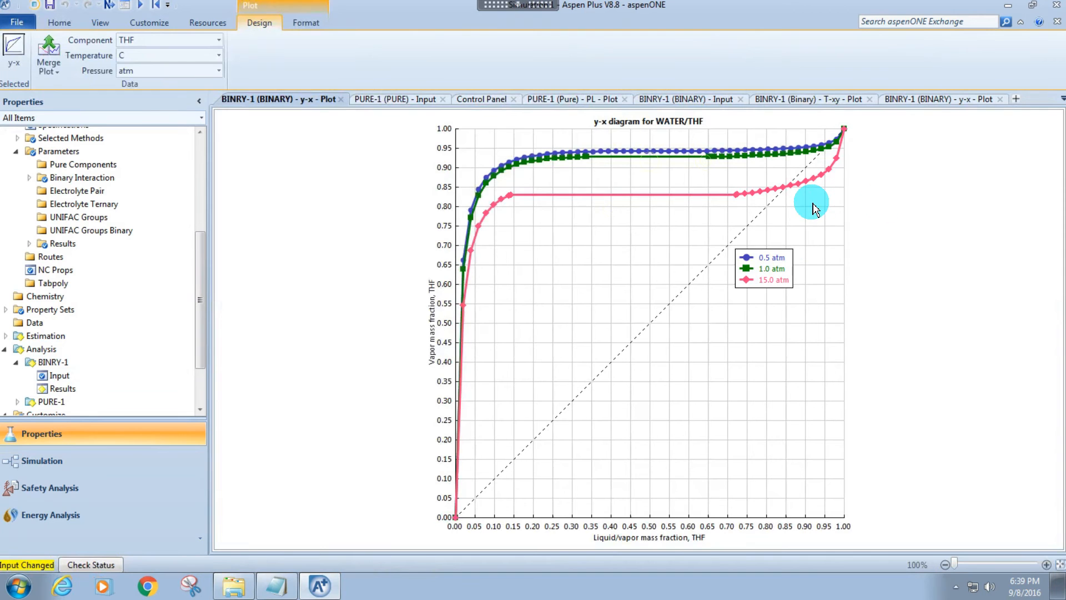
Examine the y-x curves close up between about 0.80 and 1.00 THF mass fraction, keeping the legend clear of them.
drag(769, 131, 848, 231)
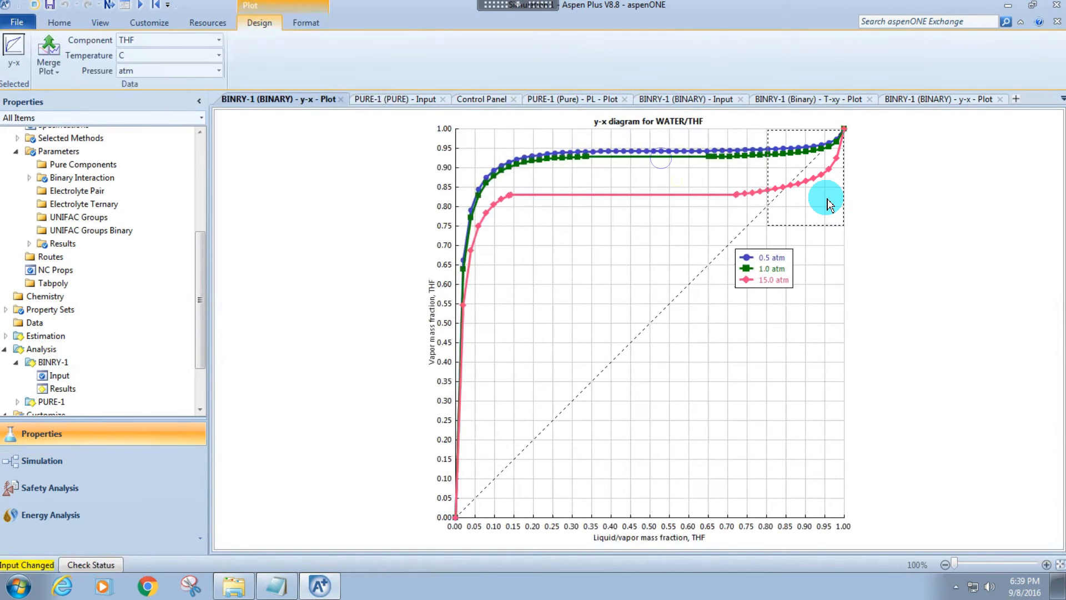
click(794, 212)
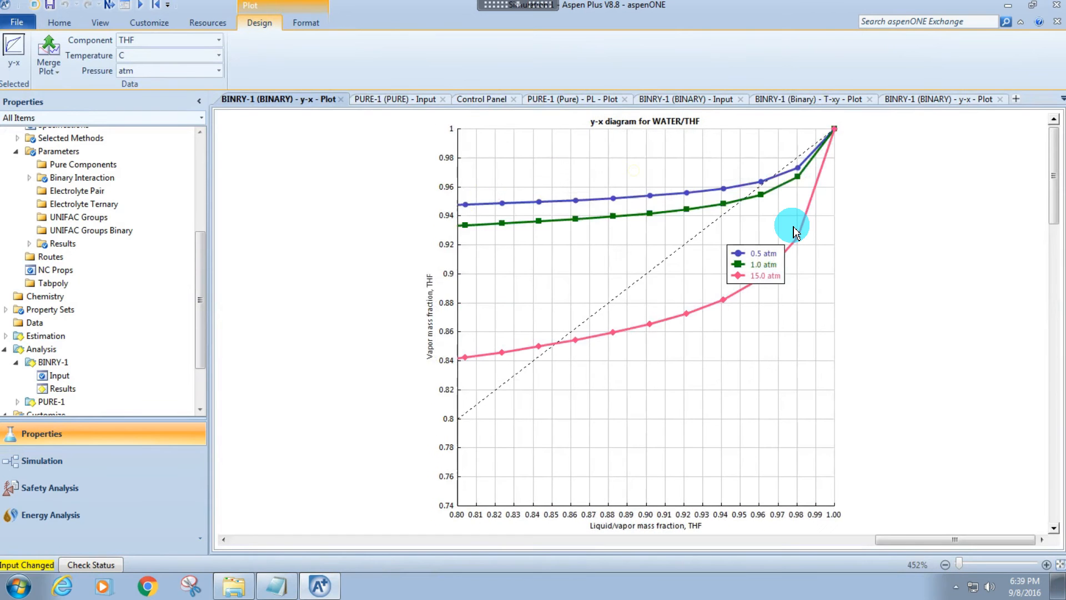
drag(755, 261, 778, 357)
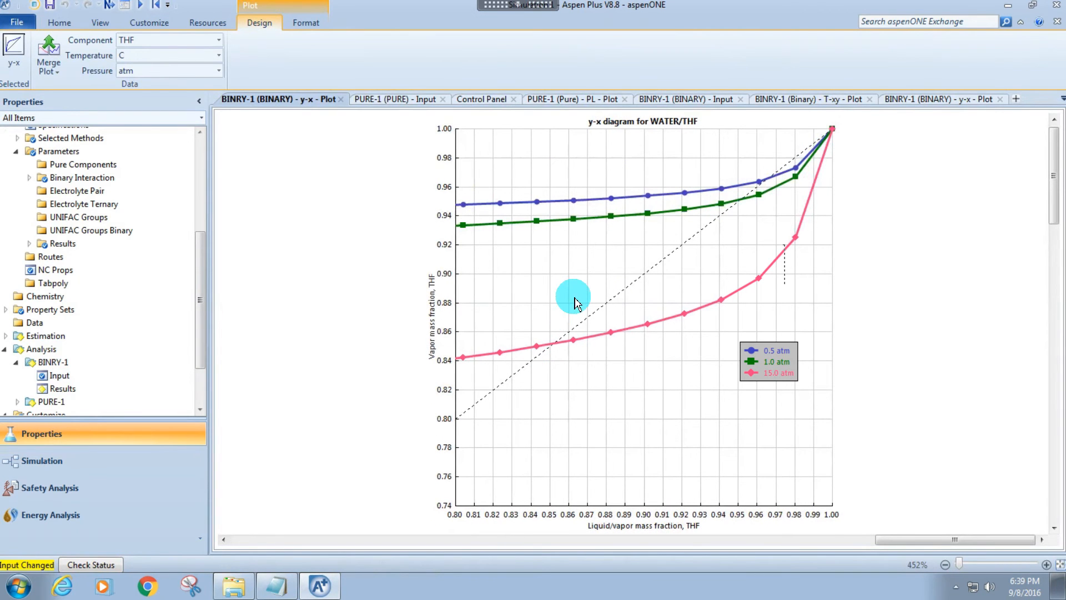
click(749, 248)
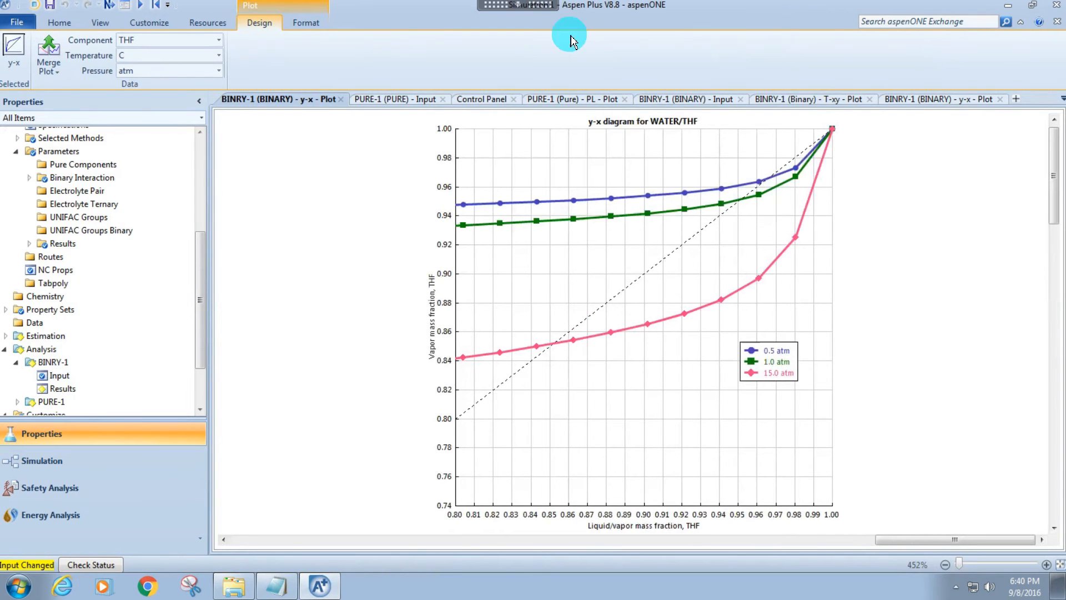
right_click(650, 263)
click(598, 322)
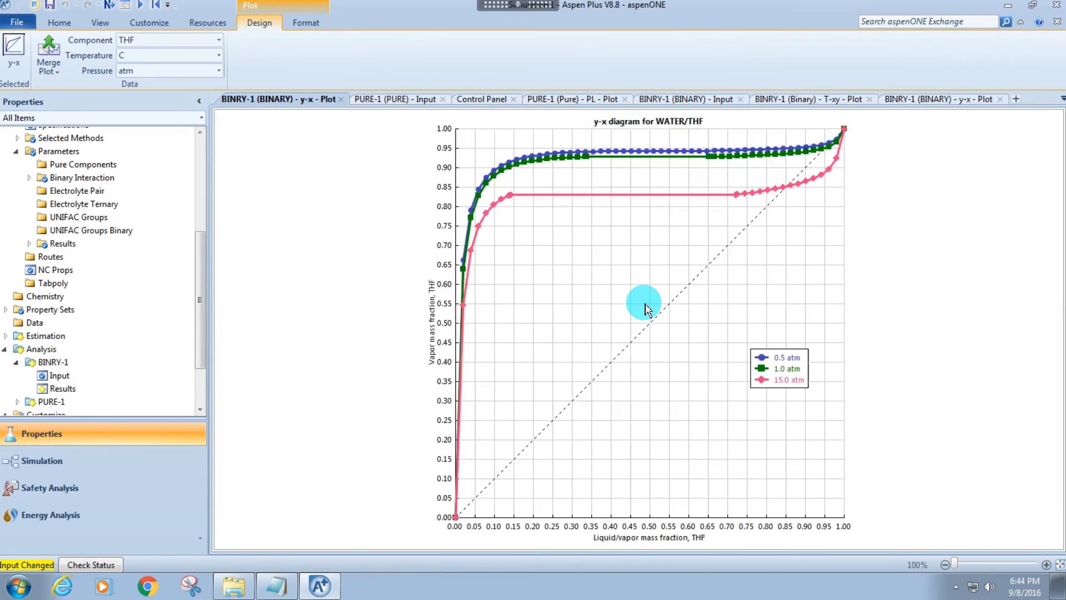
Return to the main flowsheet in the Simulation environment and place a pump beside the end of the D1TOP stream.
click(102, 464)
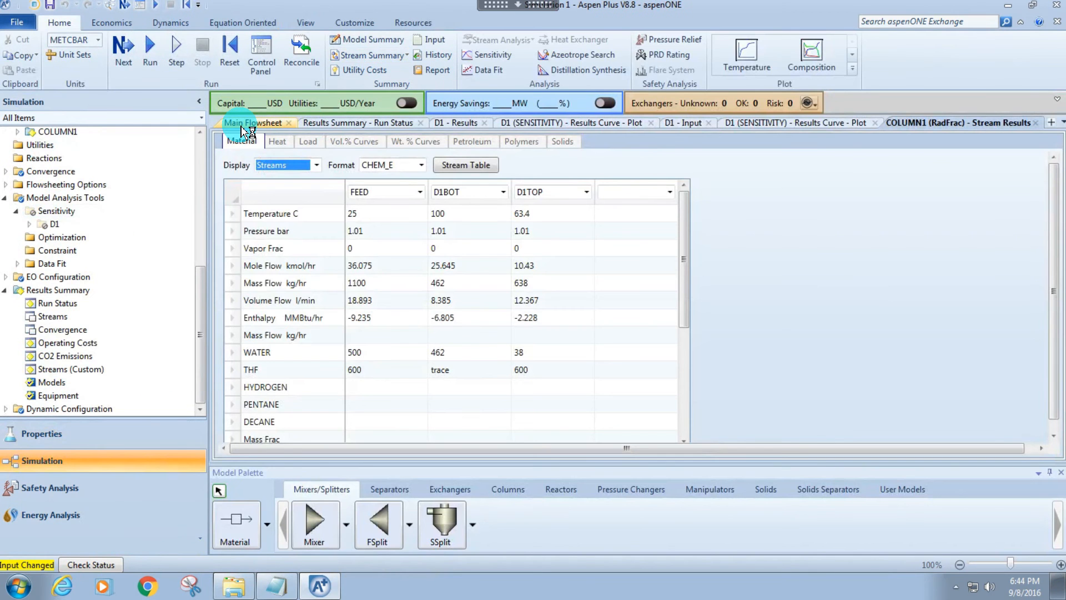
click(242, 126)
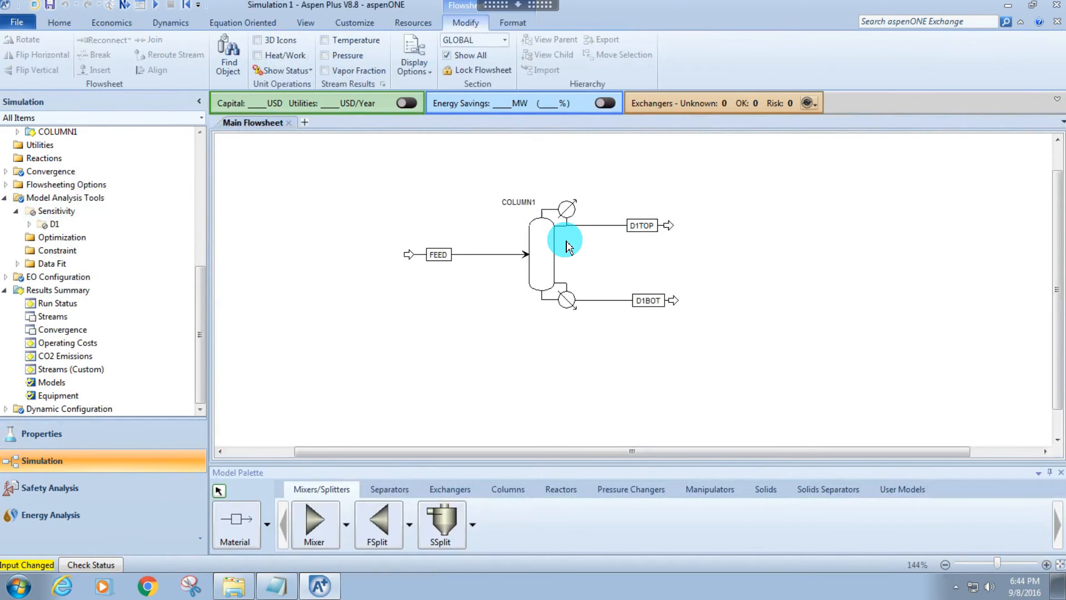
click(510, 489)
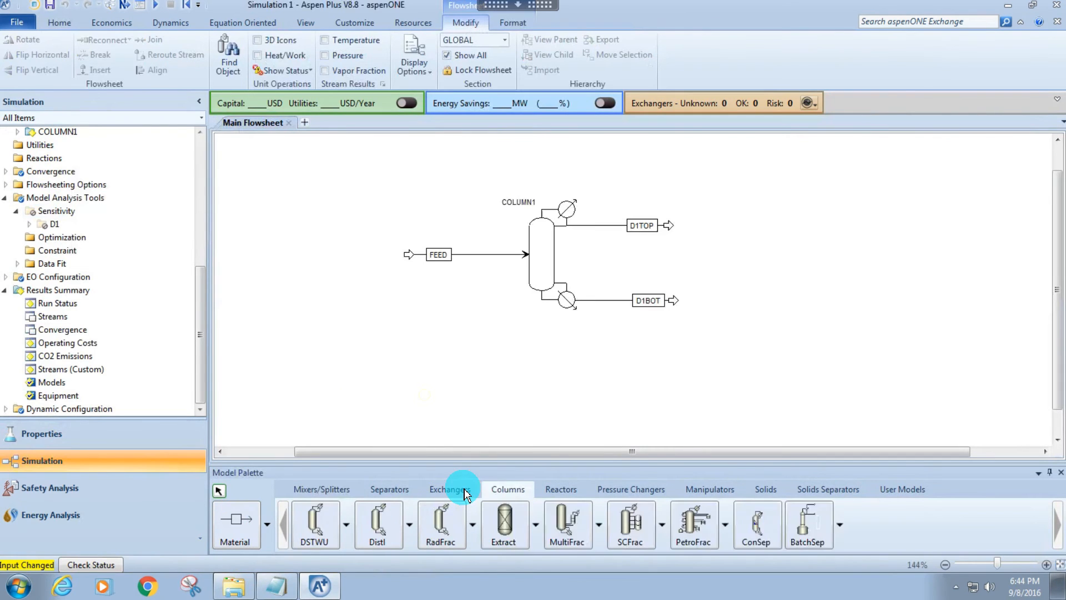
click(438, 493)
click(631, 488)
click(315, 522)
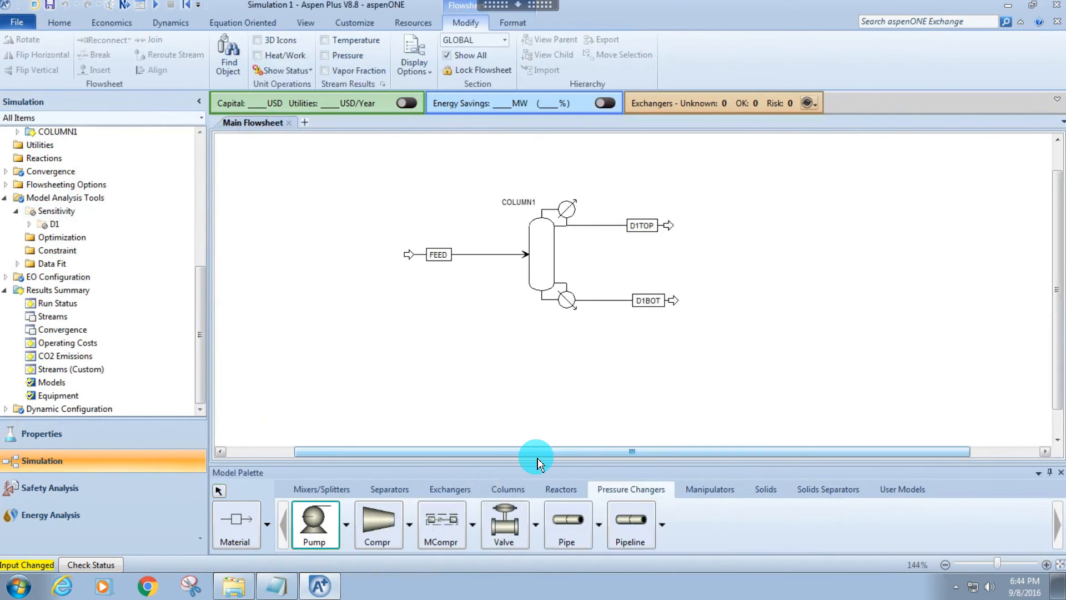
click(700, 244)
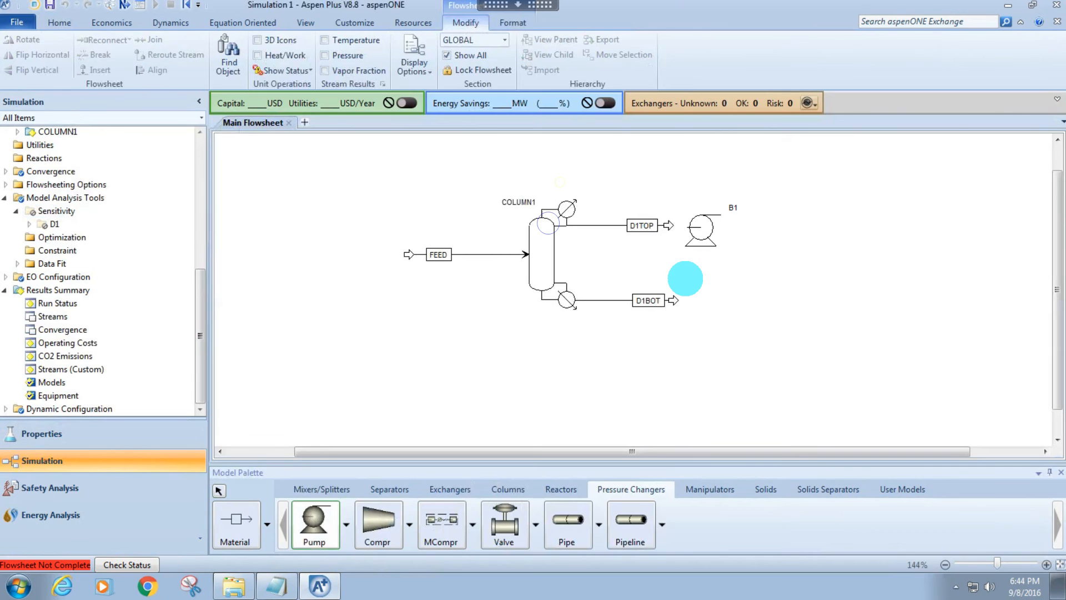
right_click(685, 281)
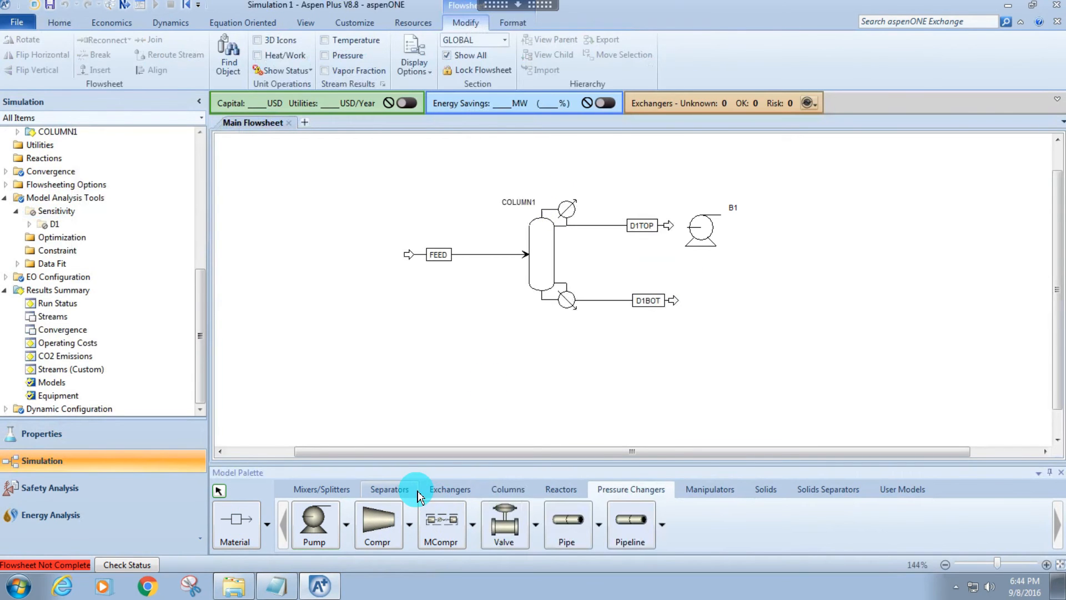
Place a second RadFrac column on the flowsheet downstream of the pump.
click(436, 493)
click(488, 489)
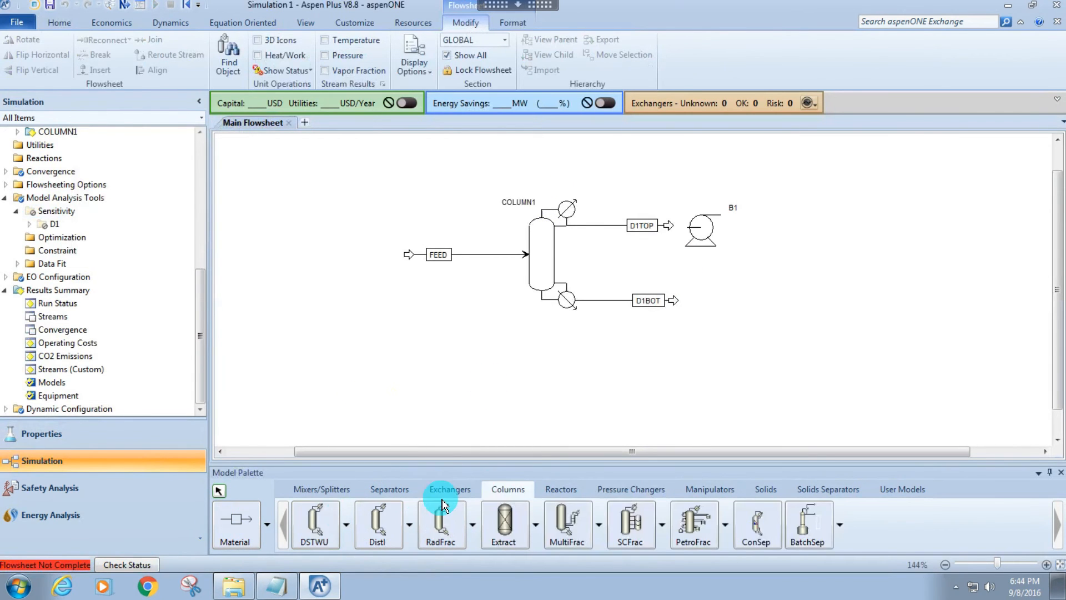
click(444, 525)
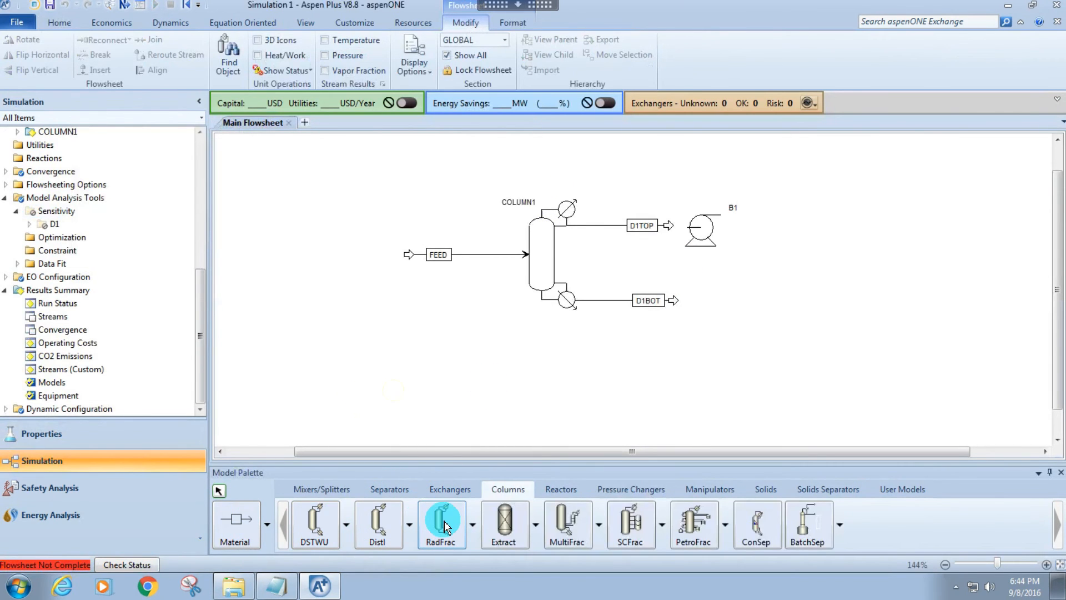
click(841, 221)
drag(1056, 253, 1059, 203)
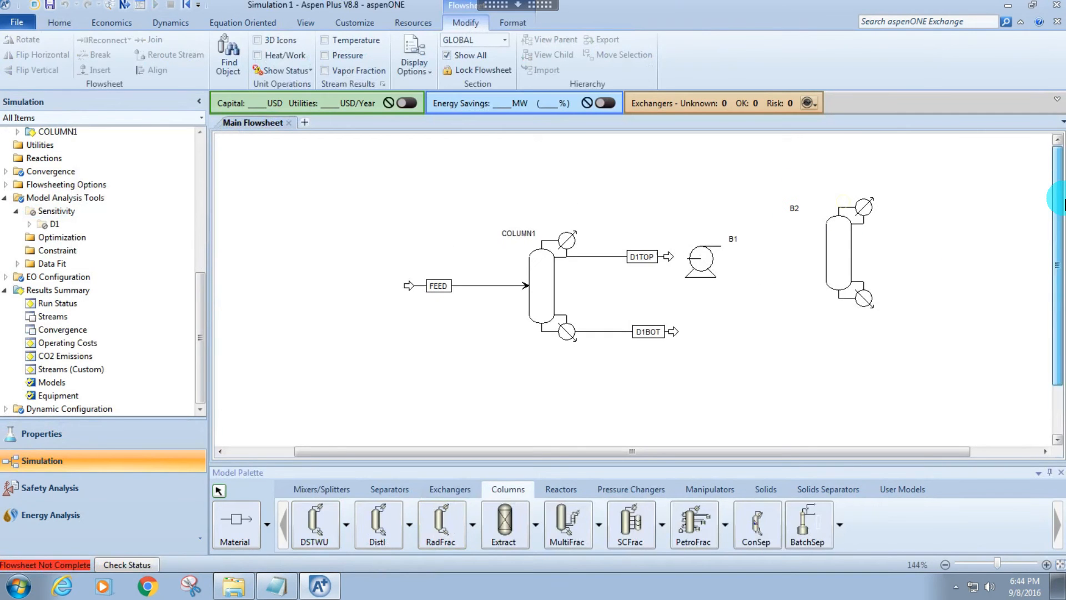
Reconnect the destination of the D1TOP stream to the pump inlet.
right_click(669, 256)
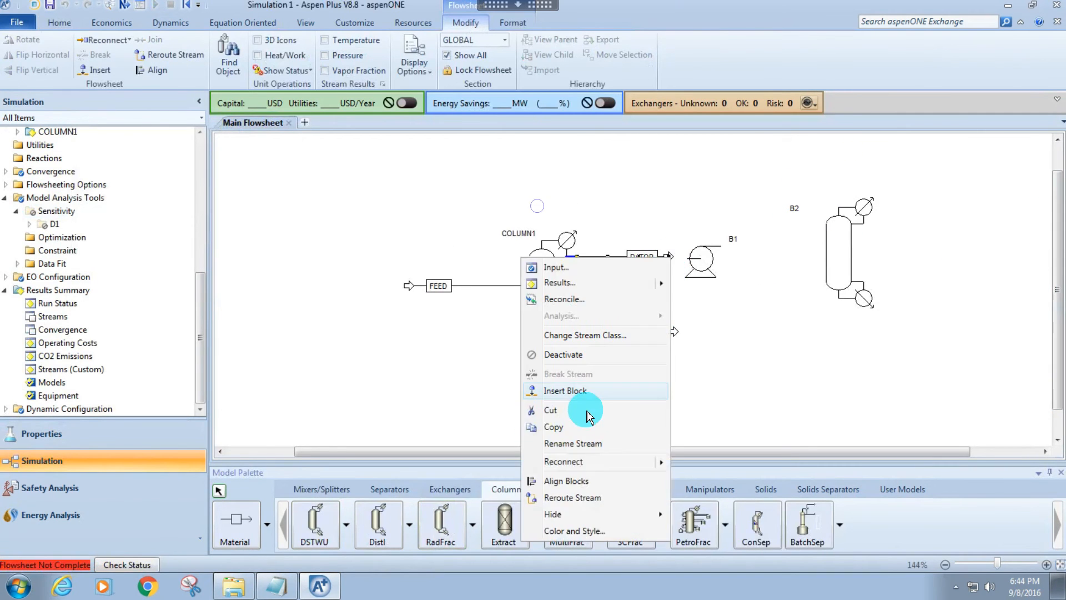
click(702, 462)
click(680, 259)
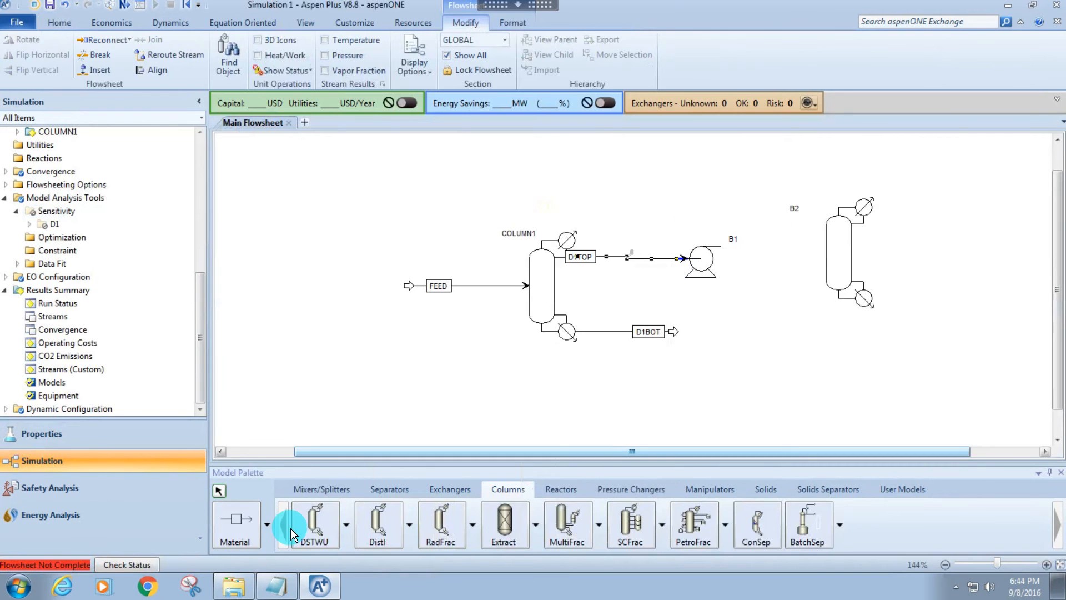
Connect the pump outlet to the second column's feed with a material stream and add a bottoms product stream to that column.
click(234, 525)
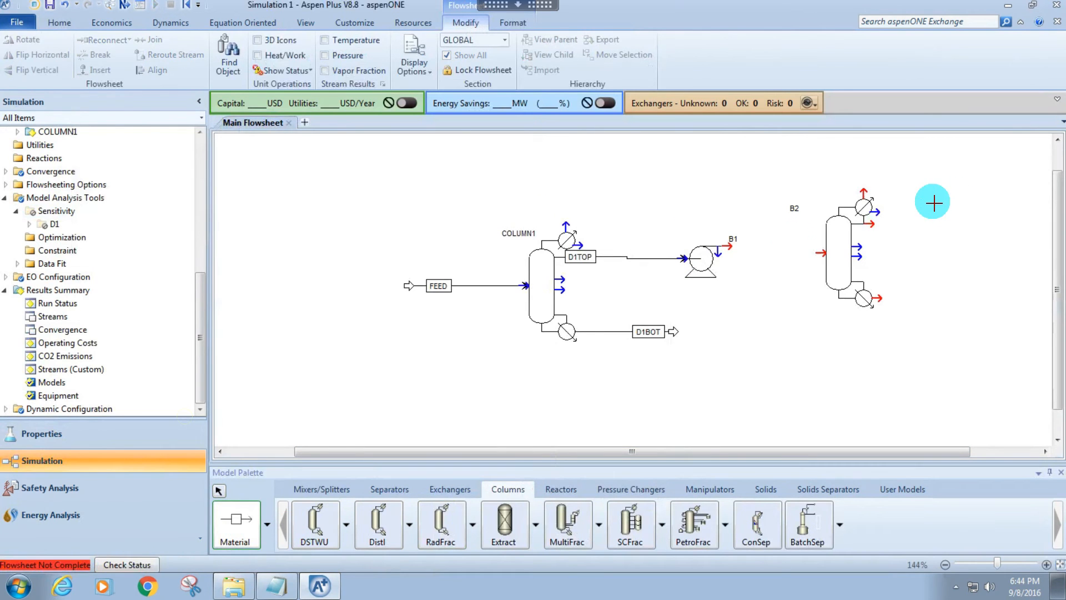
click(739, 246)
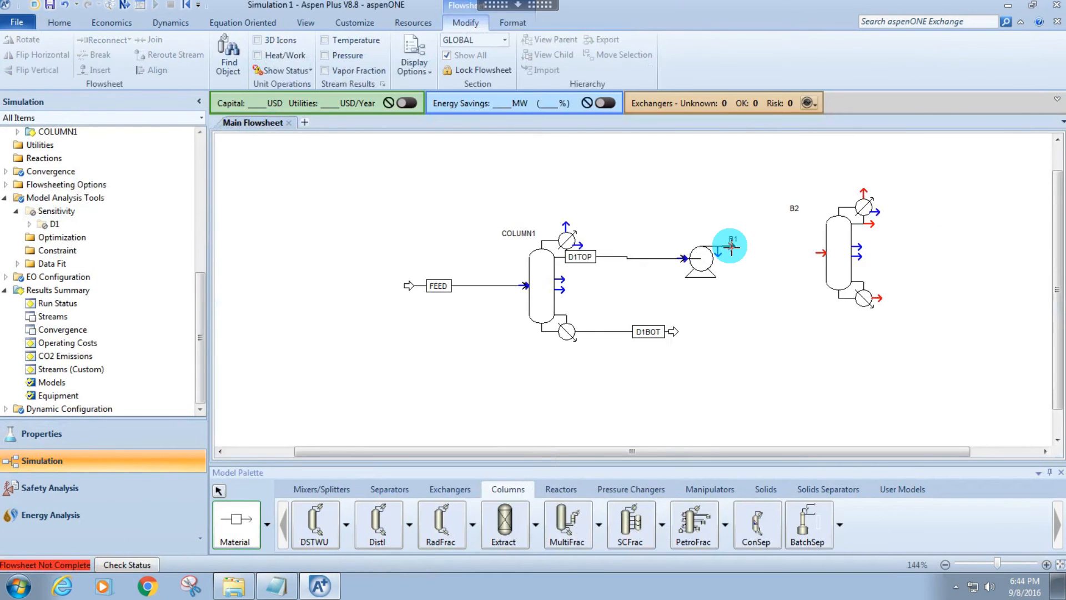
click(822, 253)
click(875, 297)
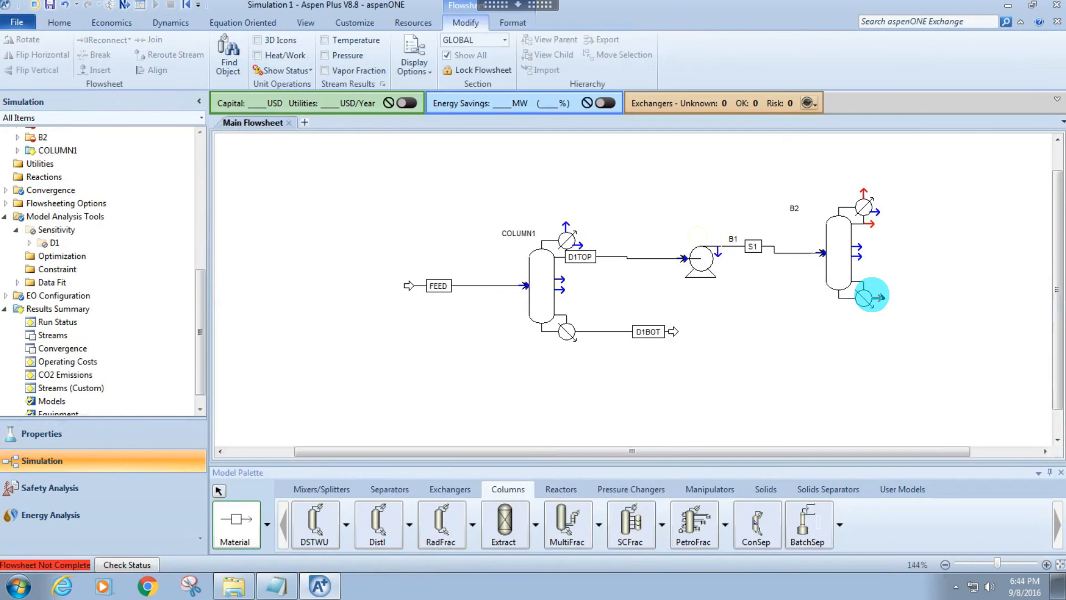
click(933, 341)
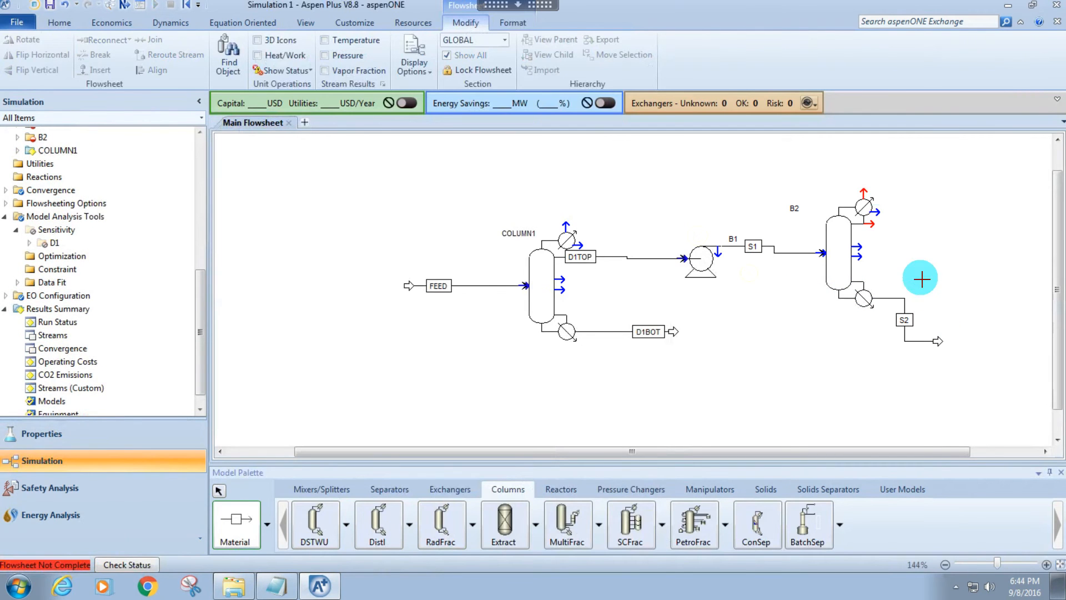
click(863, 204)
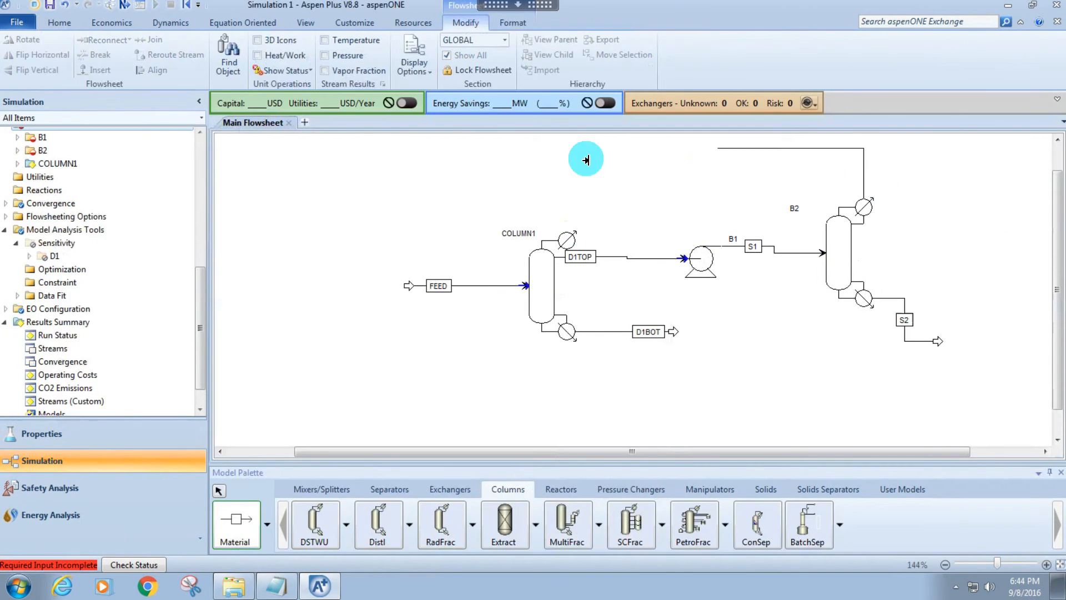
click(654, 160)
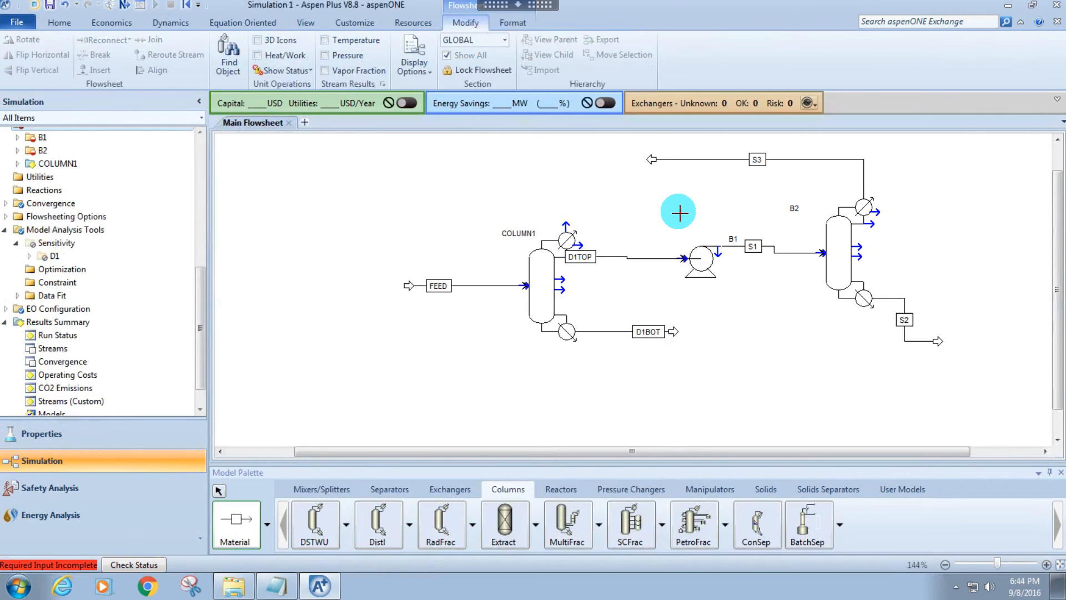
right_click(664, 171)
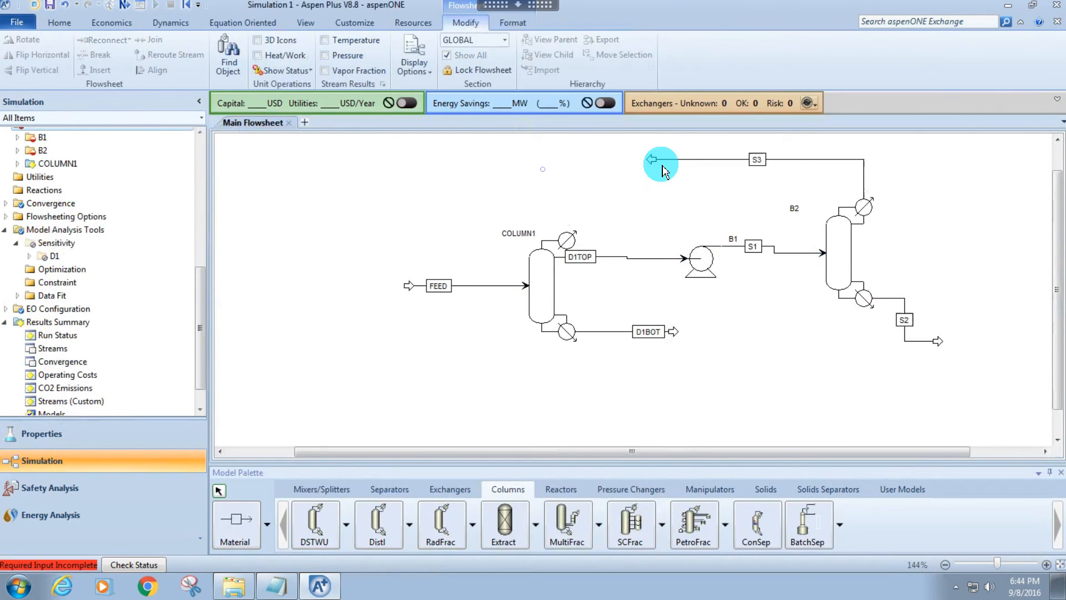
click(694, 160)
key(Delete)
key(Return)
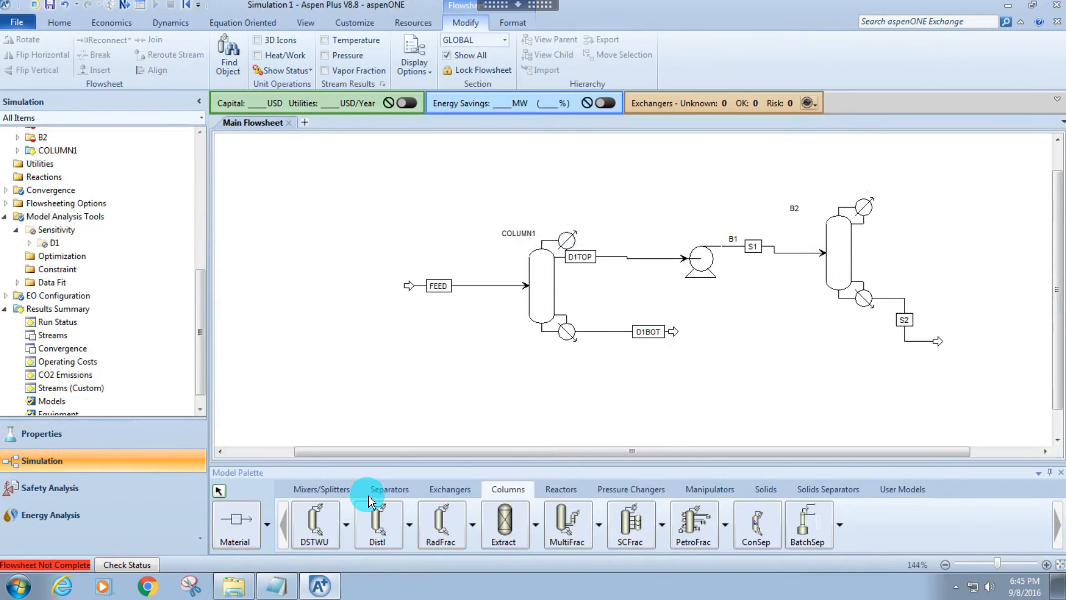
Add a liquid distillate product stream to the second column, routing it up and back above the pump.
click(237, 528)
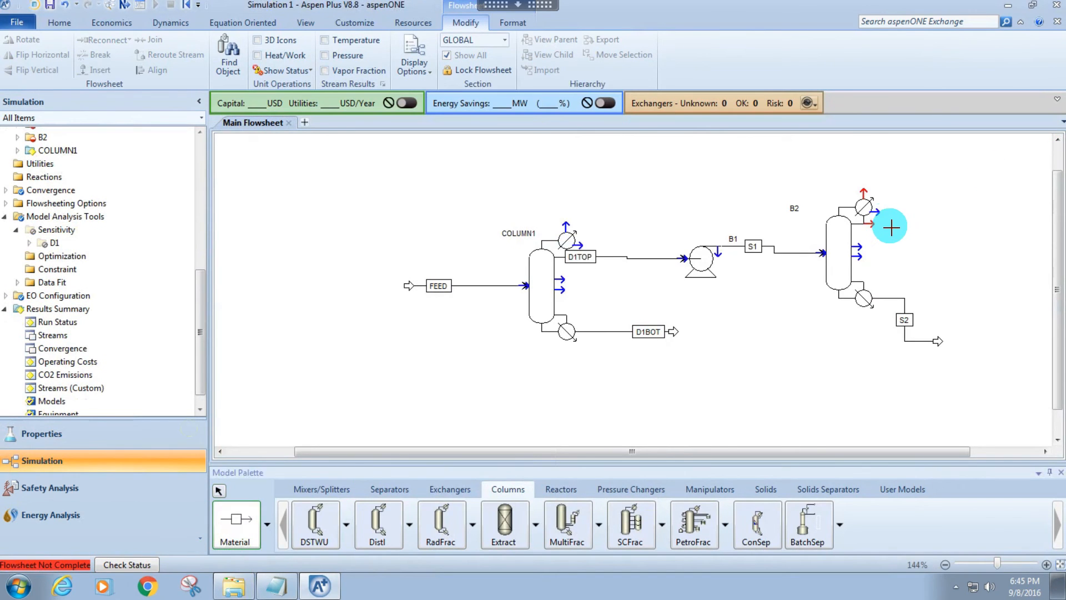
click(873, 224)
click(723, 159)
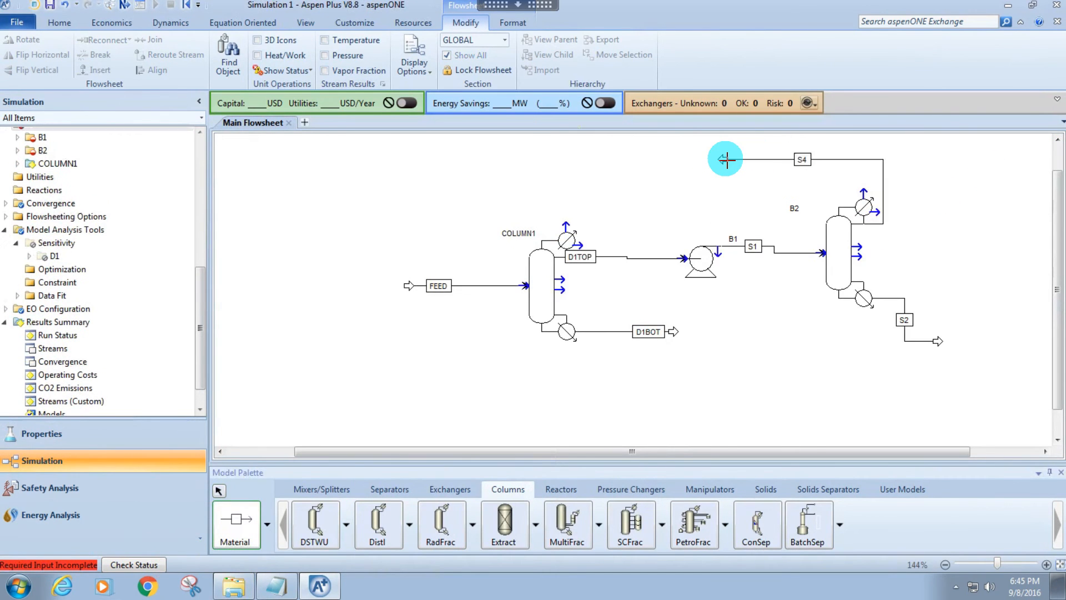
Rename the second column block B2 as COLUMN2 on the flowsheet.
right_click(822, 210)
click(821, 209)
click(791, 208)
text(COLUMN2)
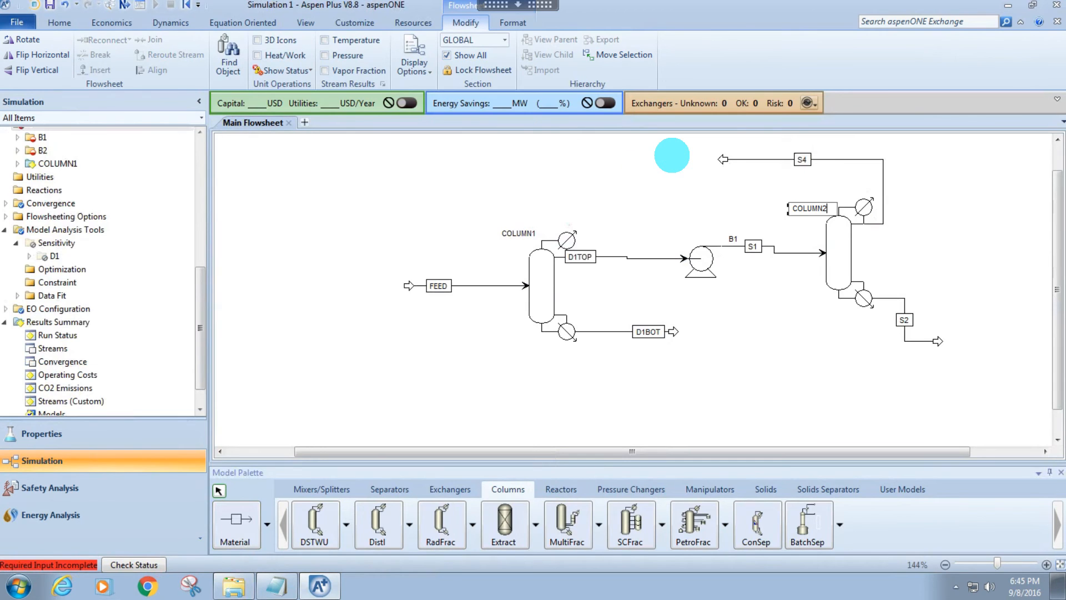
click(672, 155)
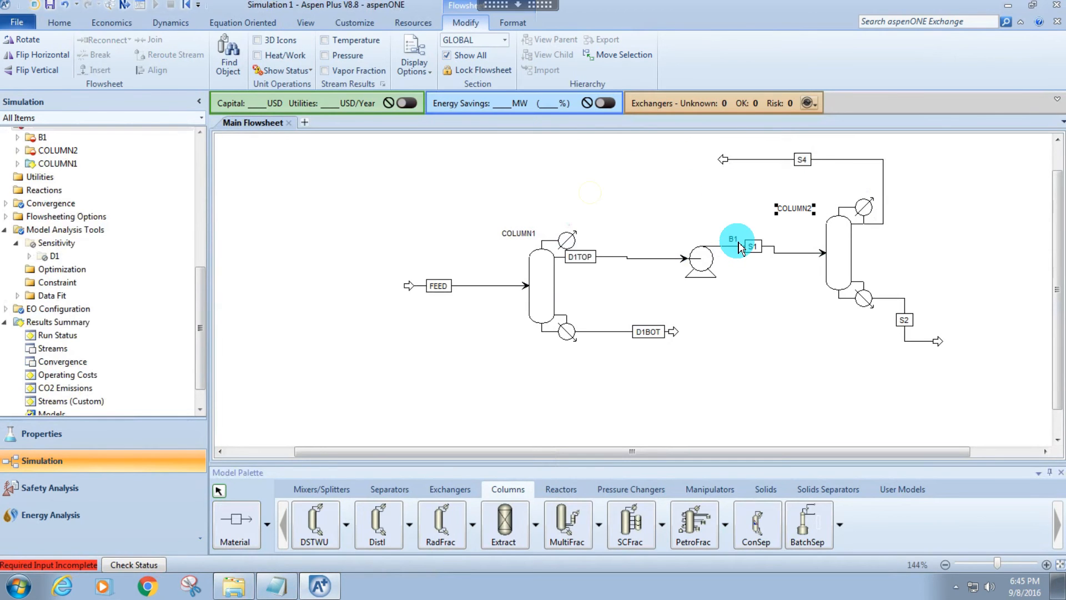
Move the pump's label beneath its icon and rename the block as PUMP.
drag(733, 240, 701, 290)
click(701, 290)
text(PUMP)
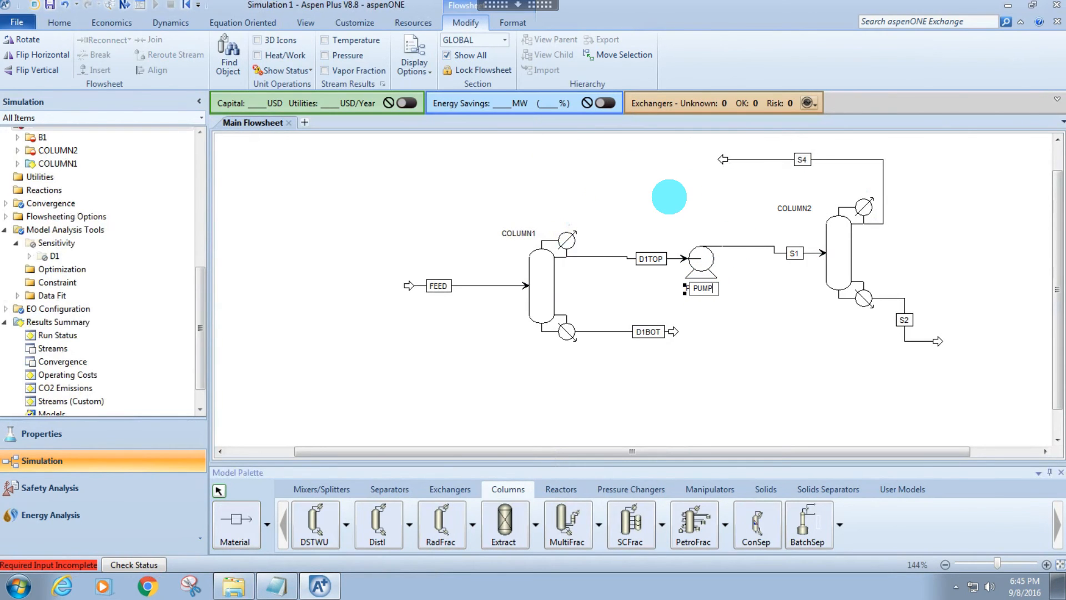
click(669, 197)
Set the pump's discharge pressure to 15 atm in its outlet specification.
double_click(710, 255)
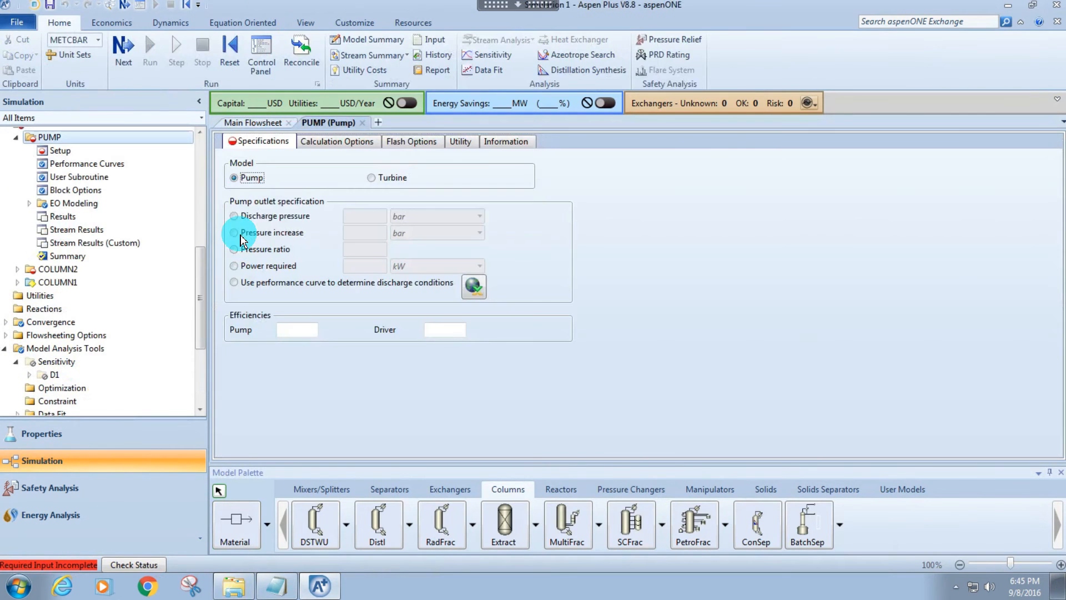
click(278, 215)
click(444, 217)
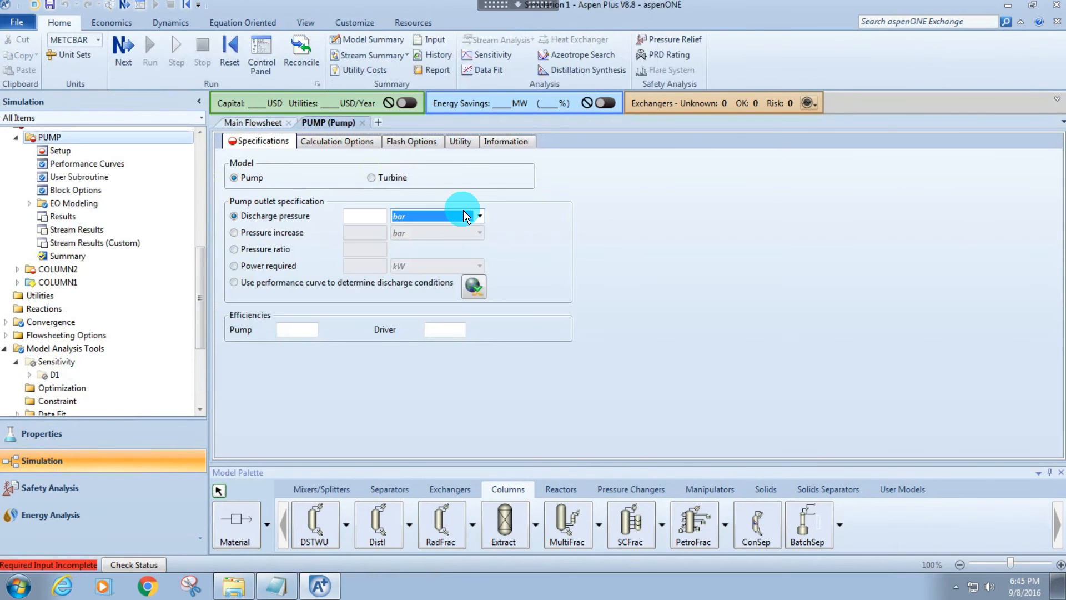
key(a)
click(366, 216)
text(15)
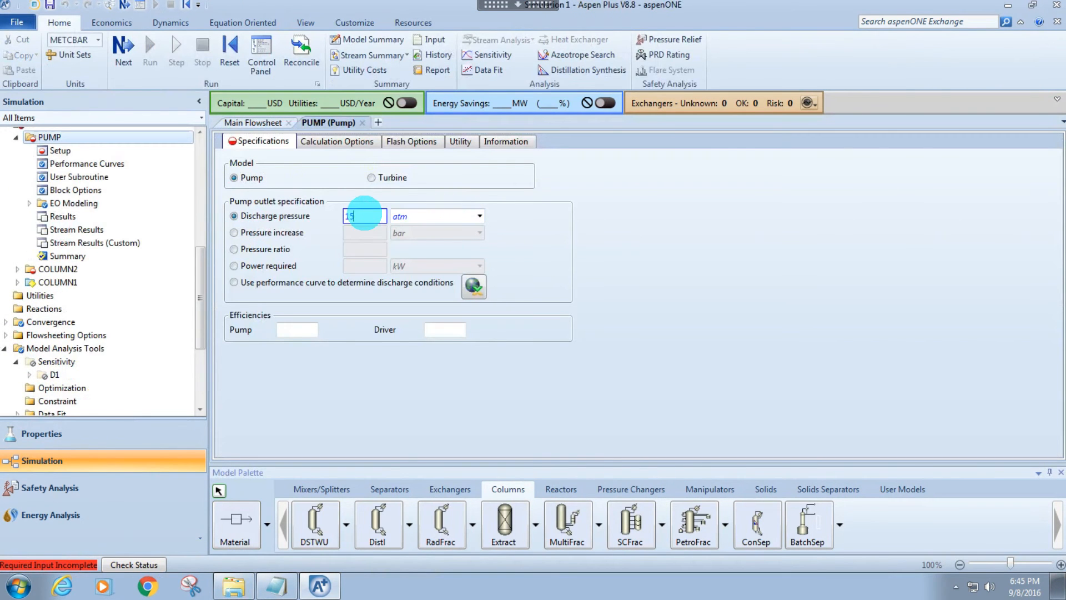
Open COLUMN2's setup from the main flowsheet and configure 20 stages with a Total condenser.
click(244, 123)
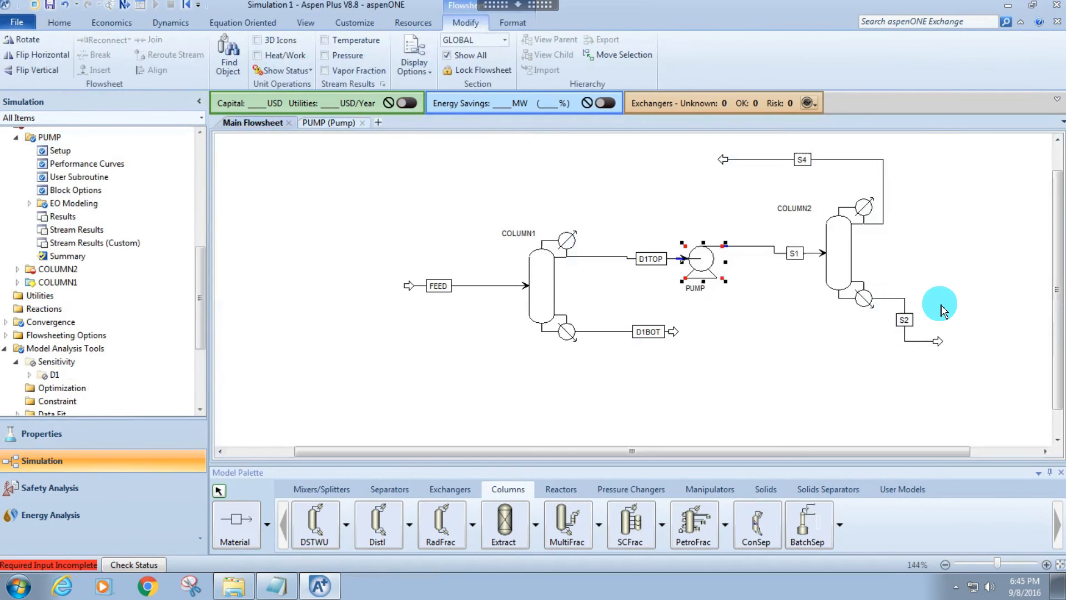
click(856, 264)
double_click(856, 264)
click(404, 194)
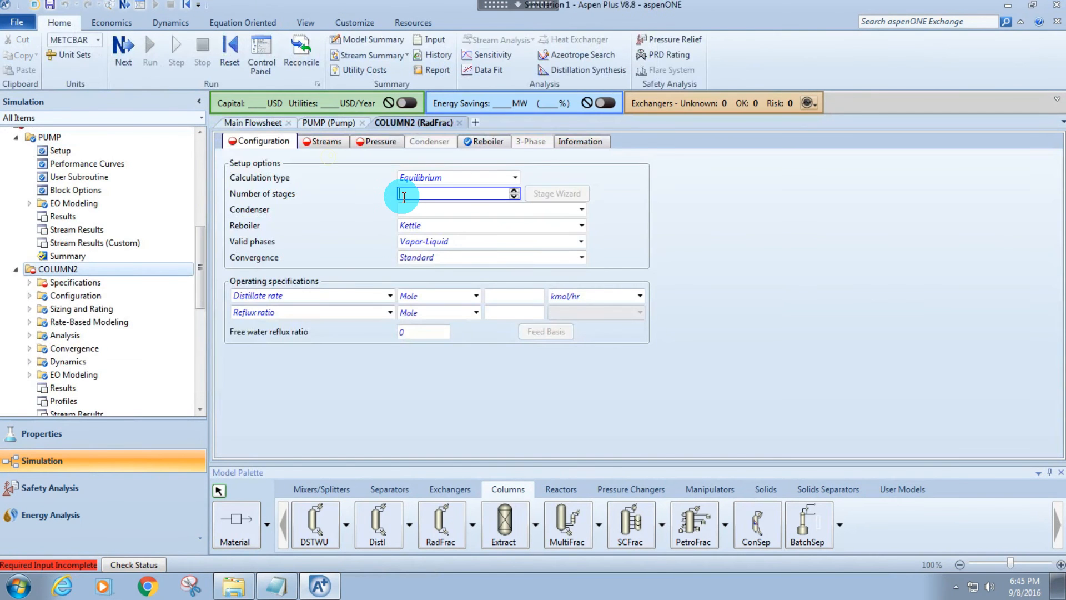
text(20)
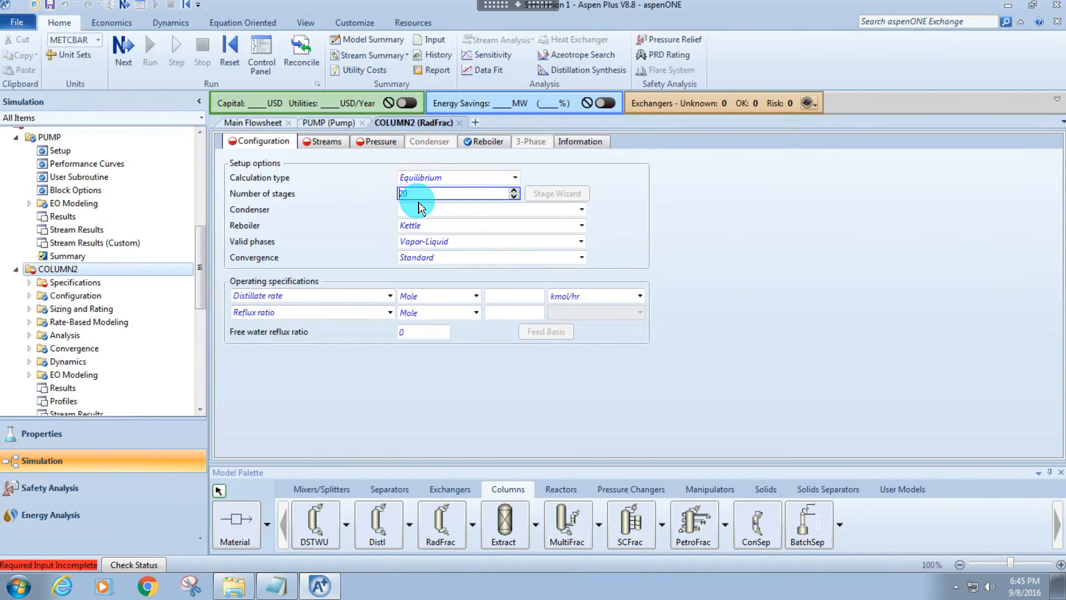
right_click(401, 123)
double_click(434, 211)
click(433, 211)
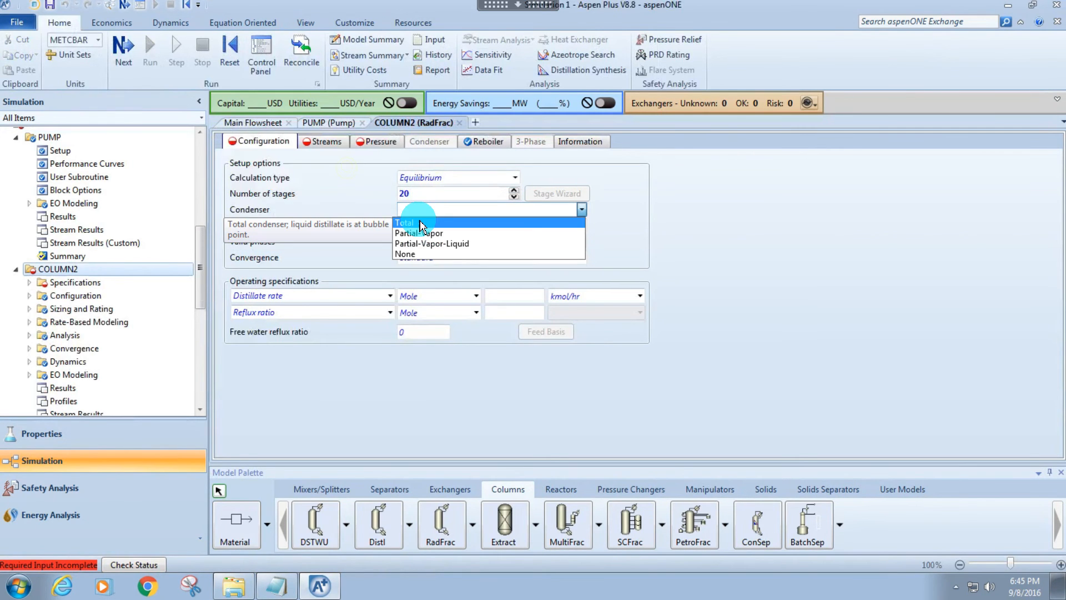
click(420, 223)
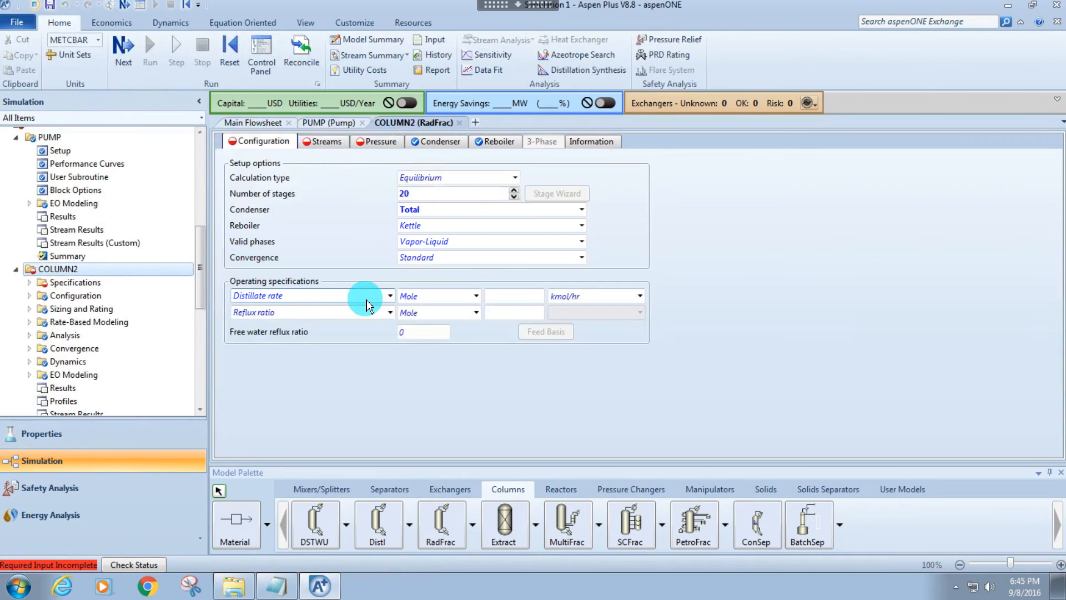
Switch the basis of COLUMN2's distillate rate and reflux ratio to Mass.
click(389, 296)
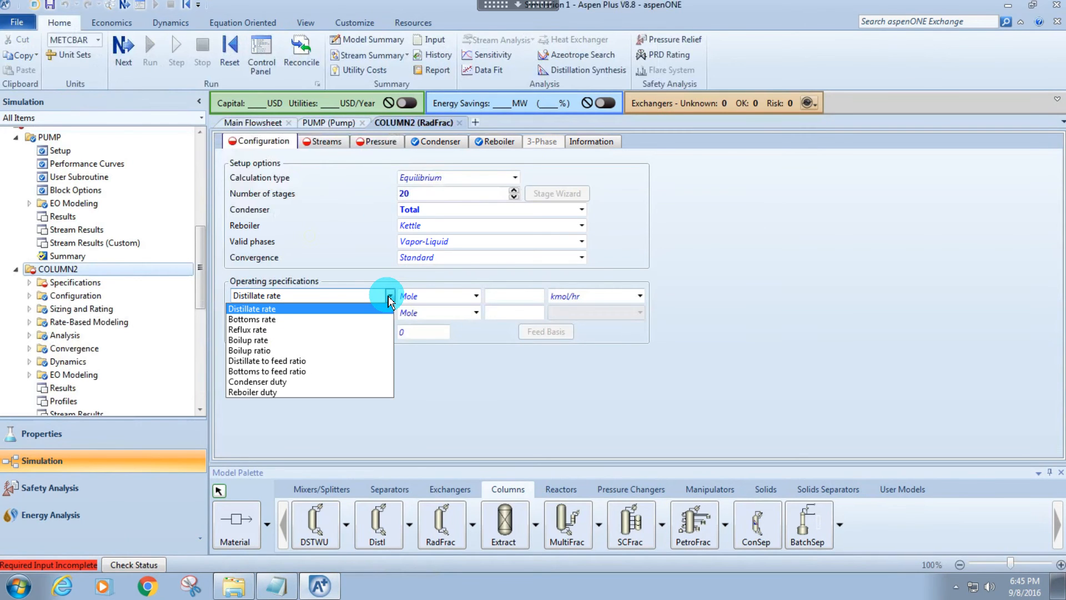
click(476, 296)
click(476, 296)
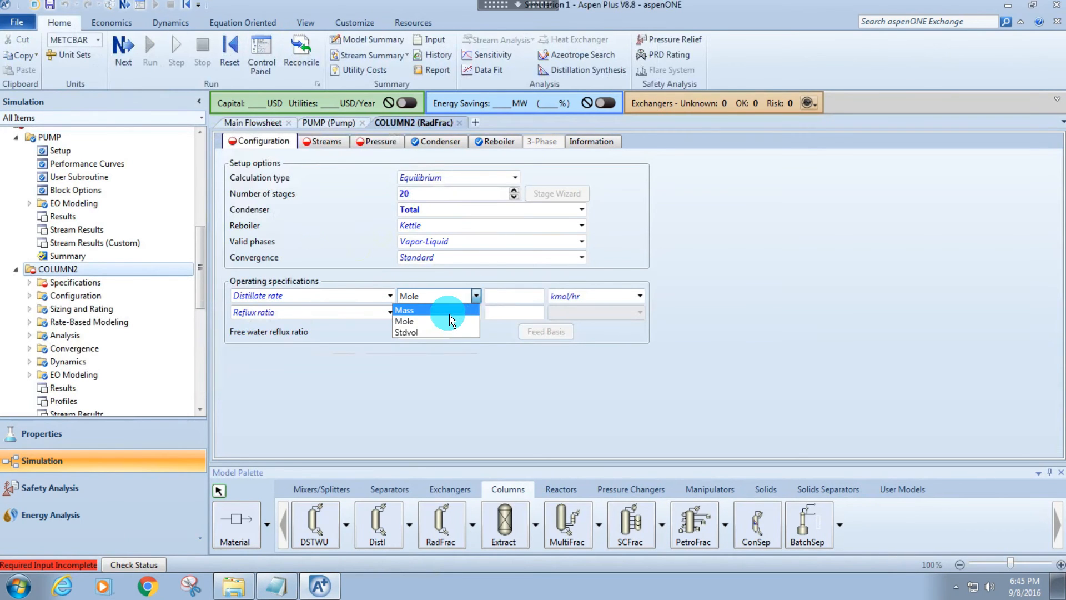
click(469, 319)
click(476, 312)
click(476, 312)
click(475, 312)
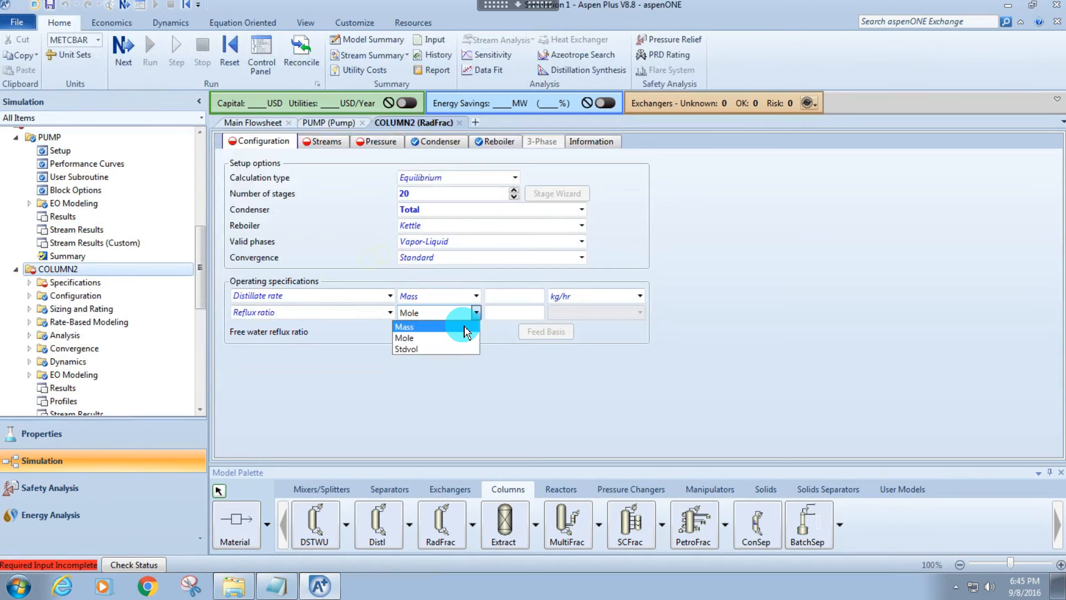
click(469, 326)
Set COLUMN2's mass reflux ratio to 5 and its distillate rate to 230 kg/hr.
click(507, 314)
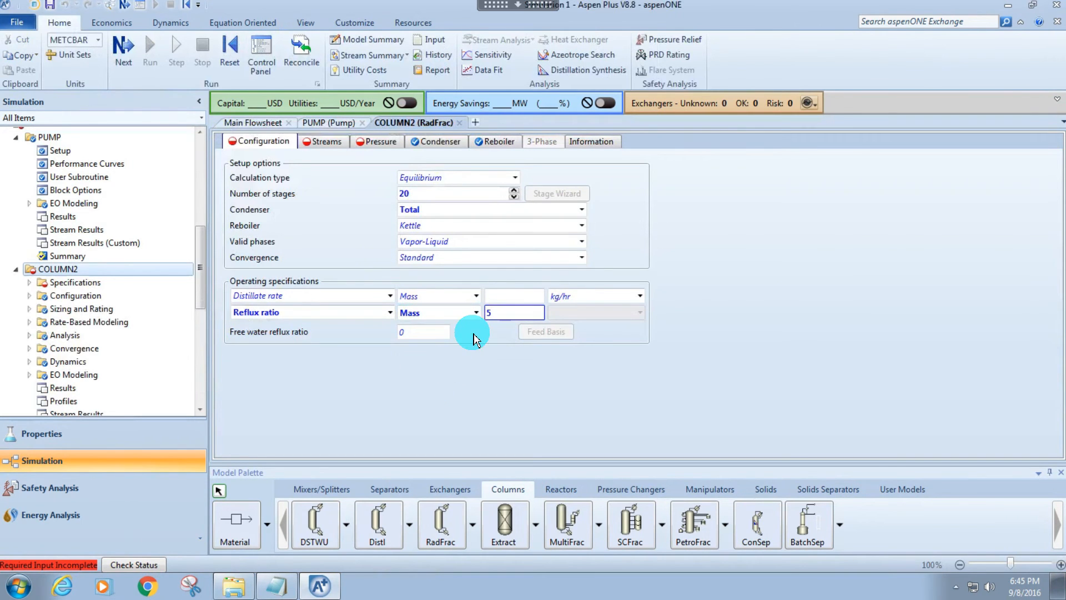
text(5)
click(507, 297)
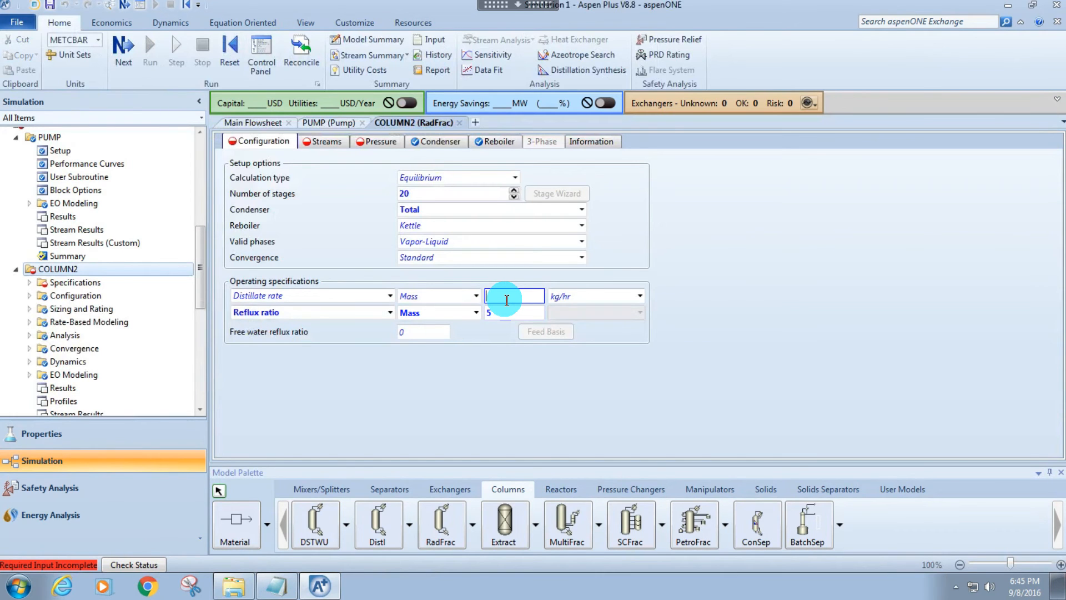
text(230)
key(Return)
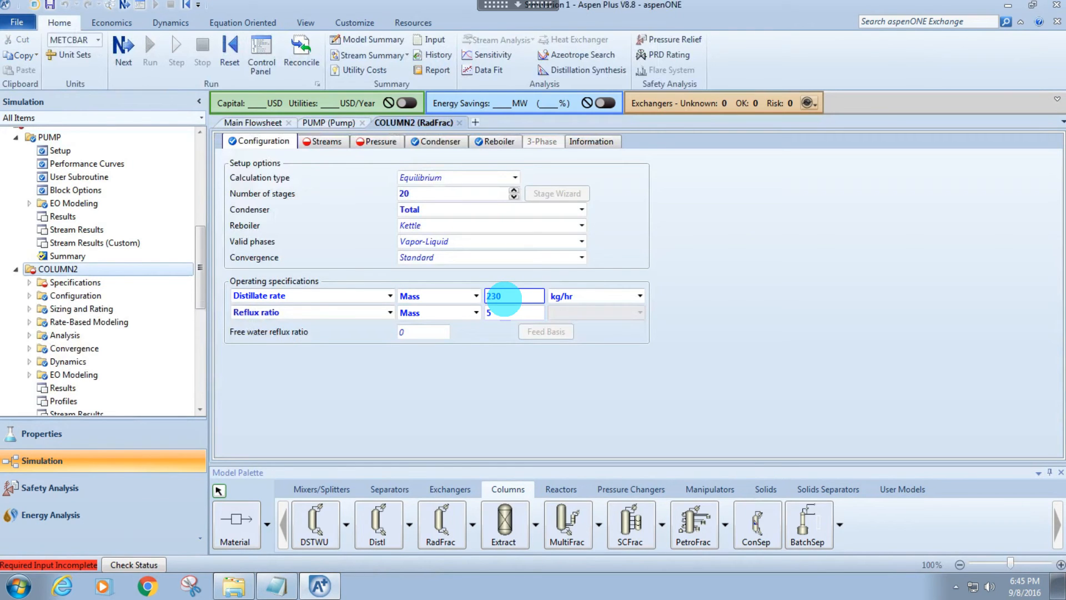
Assign COLUMN2's S1 feed to stage 1 and set the stage 1 / condenser pressure to 15 atm.
click(315, 142)
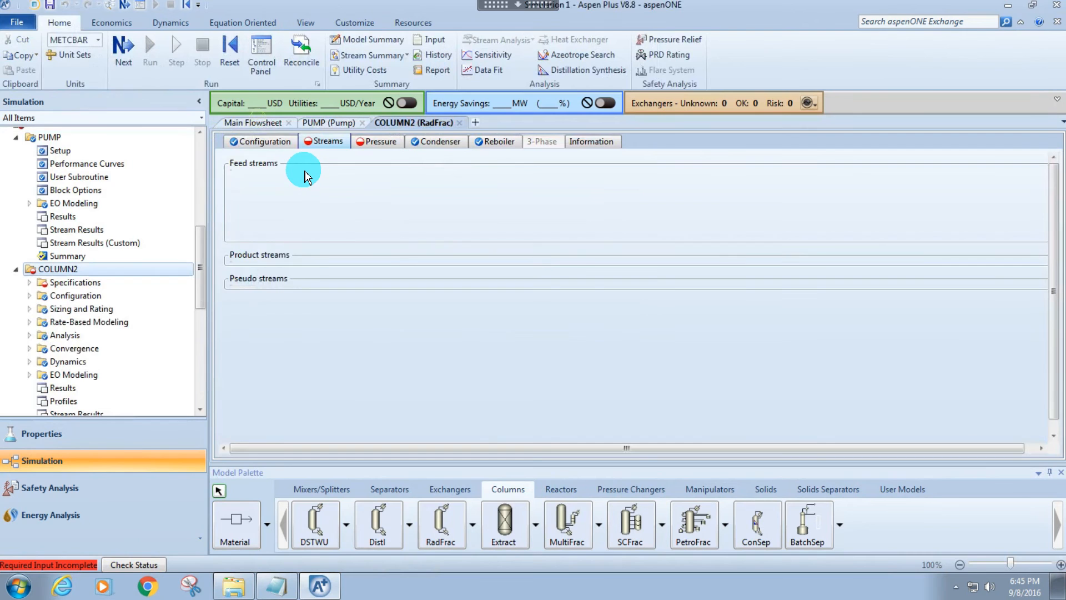
text(10)
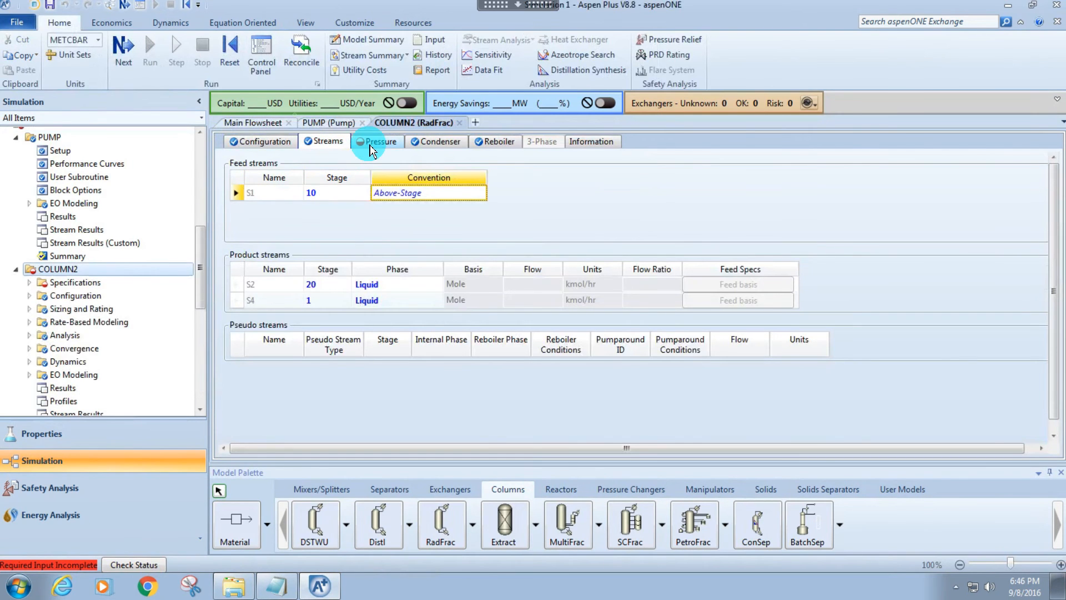
click(379, 141)
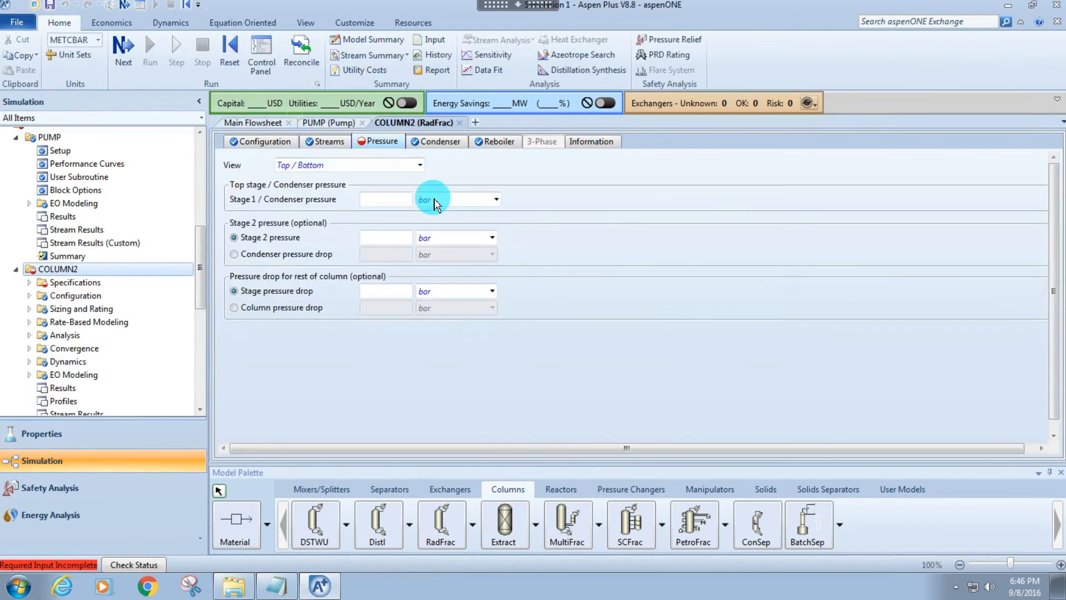
click(441, 204)
key(a)
click(366, 204)
text(1)
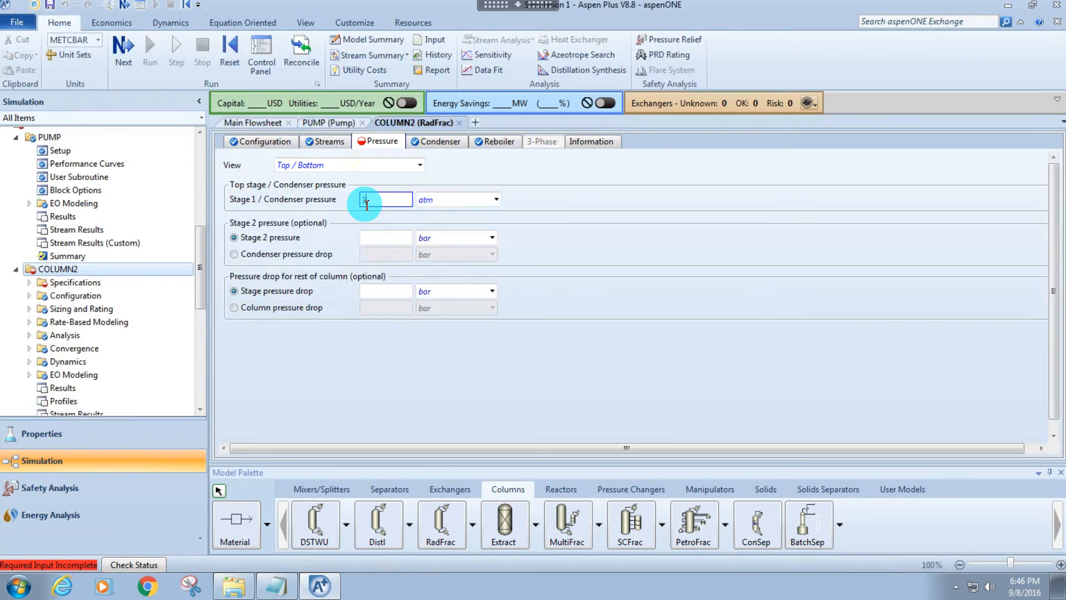
text(5)
key(Return)
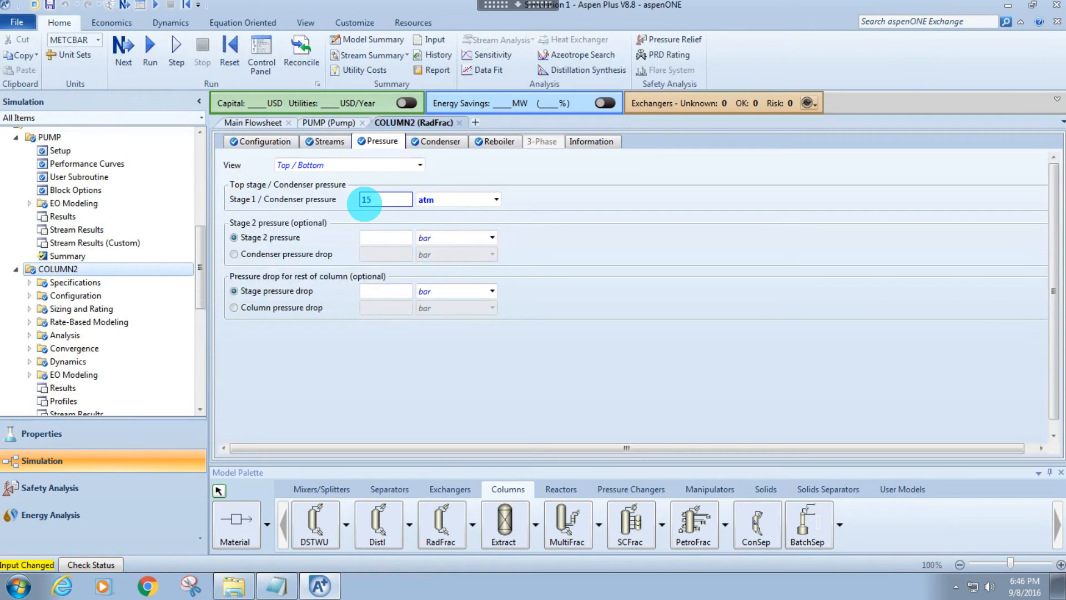
Return to the main flowsheet and close all the other open forms.
click(244, 131)
right_click(246, 125)
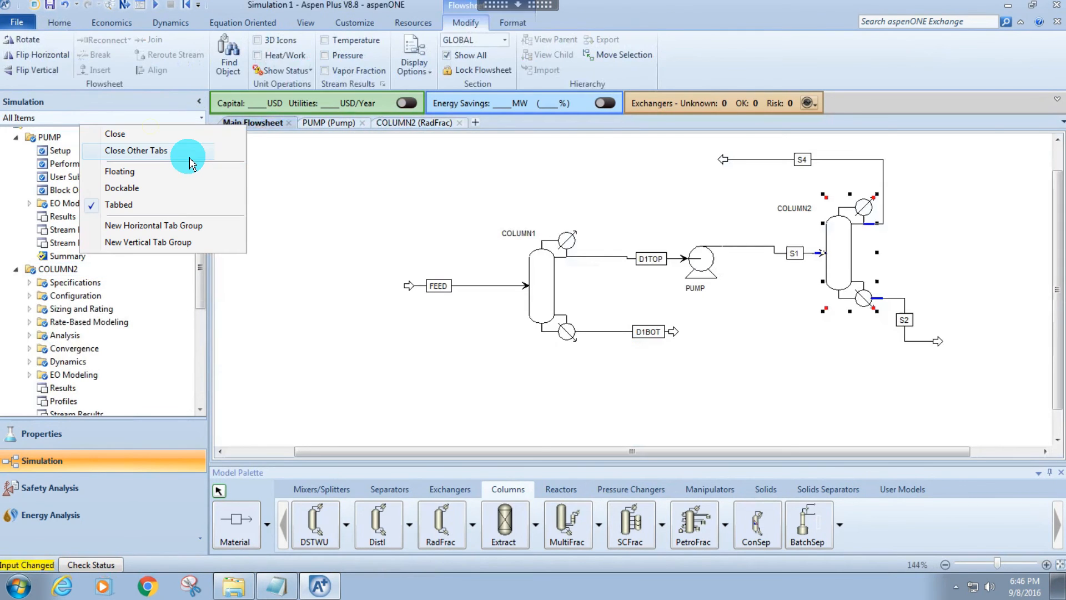
click(136, 151)
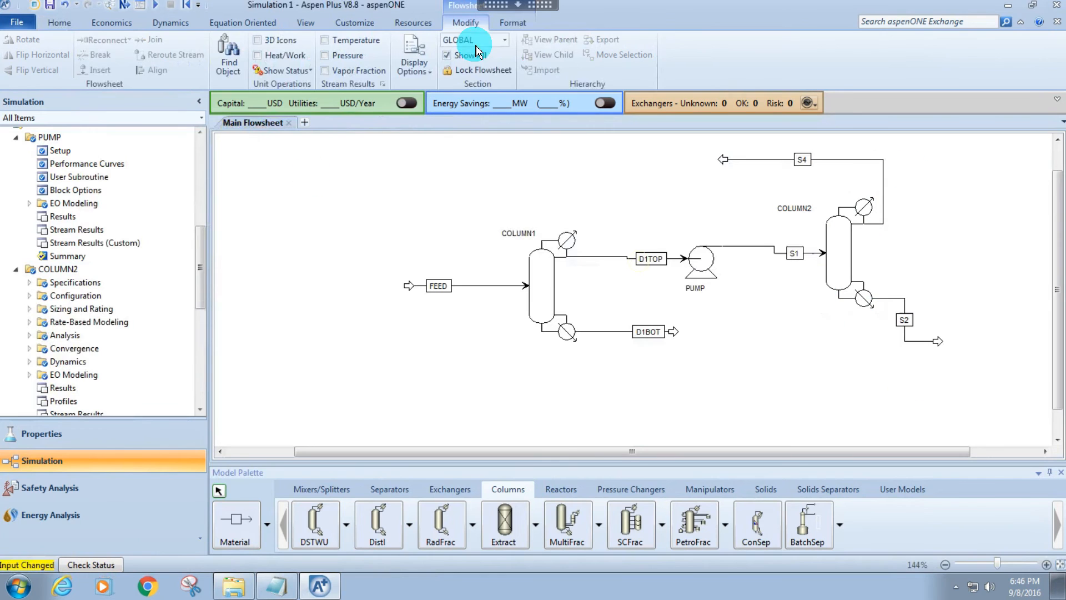
Rename the stream between the pump and COLUMN2 as D2FEED.
click(793, 256)
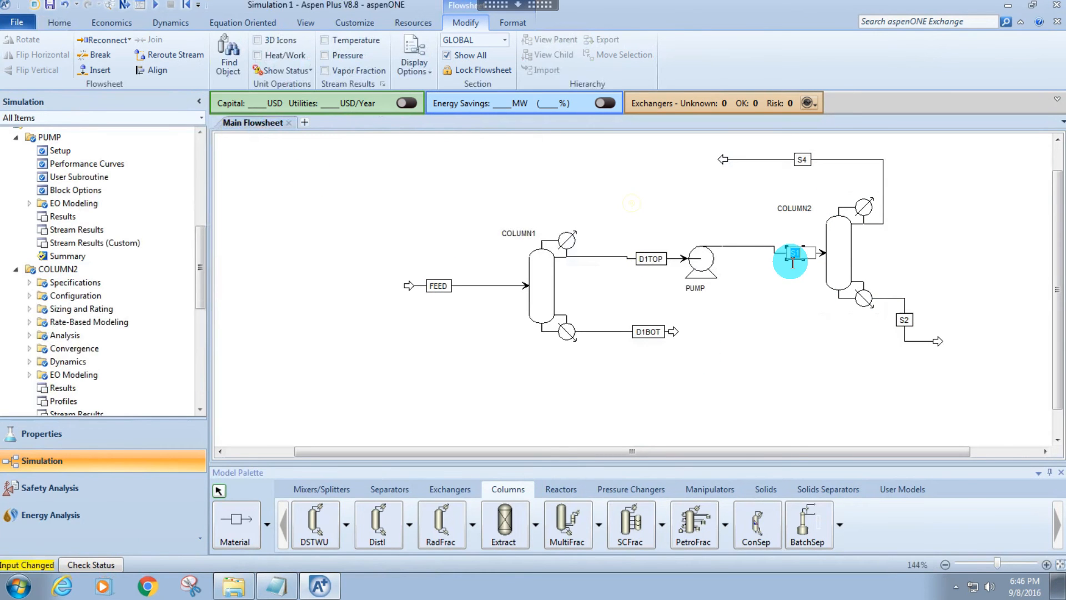
text(D2FEED)
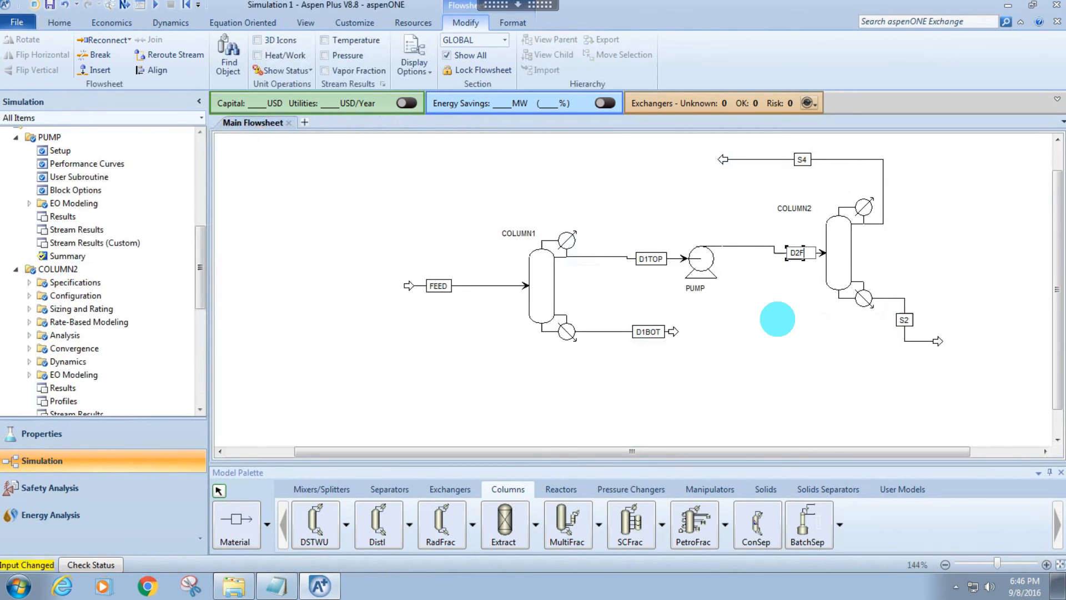
key(Return)
Rename COLUMN2's bottoms stream as D2BOT and its distillate stream as D2TOP.
click(896, 327)
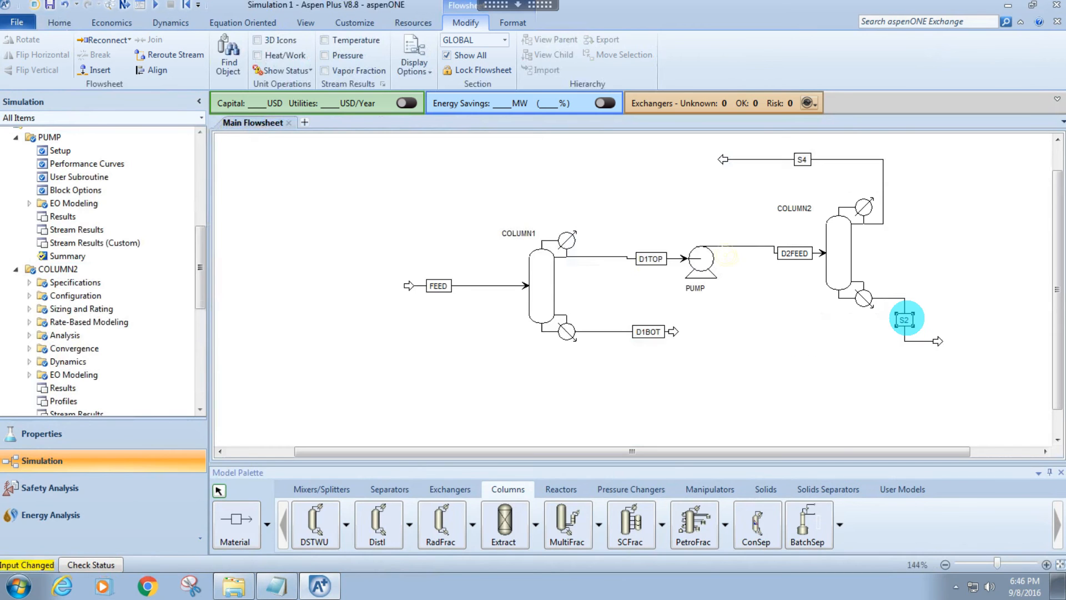
text(DEBOT)
key(Return)
text(D2BBOT)
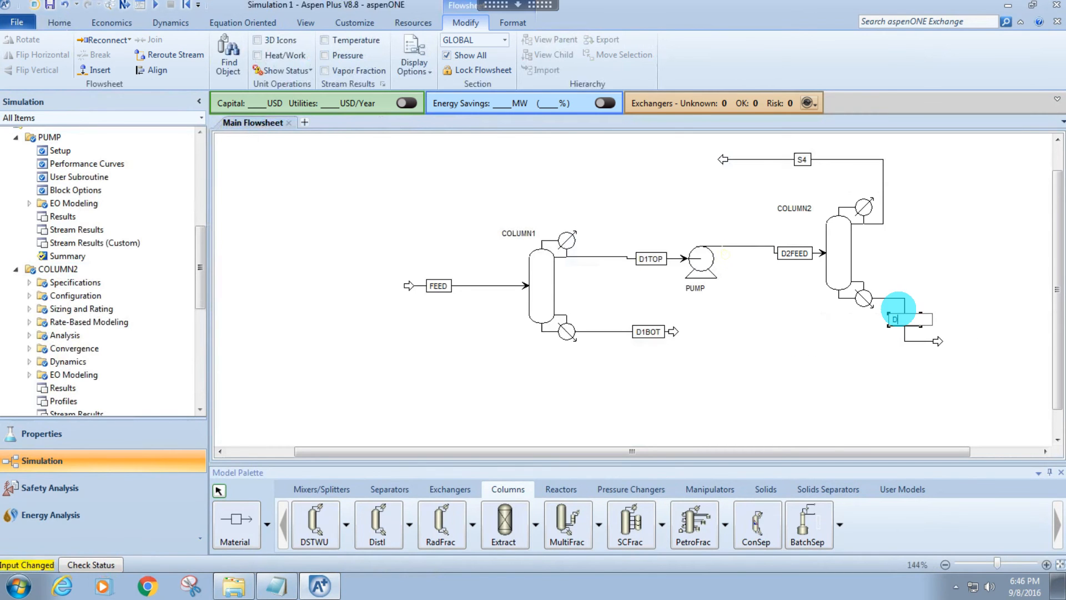
key(Return)
click(895, 325)
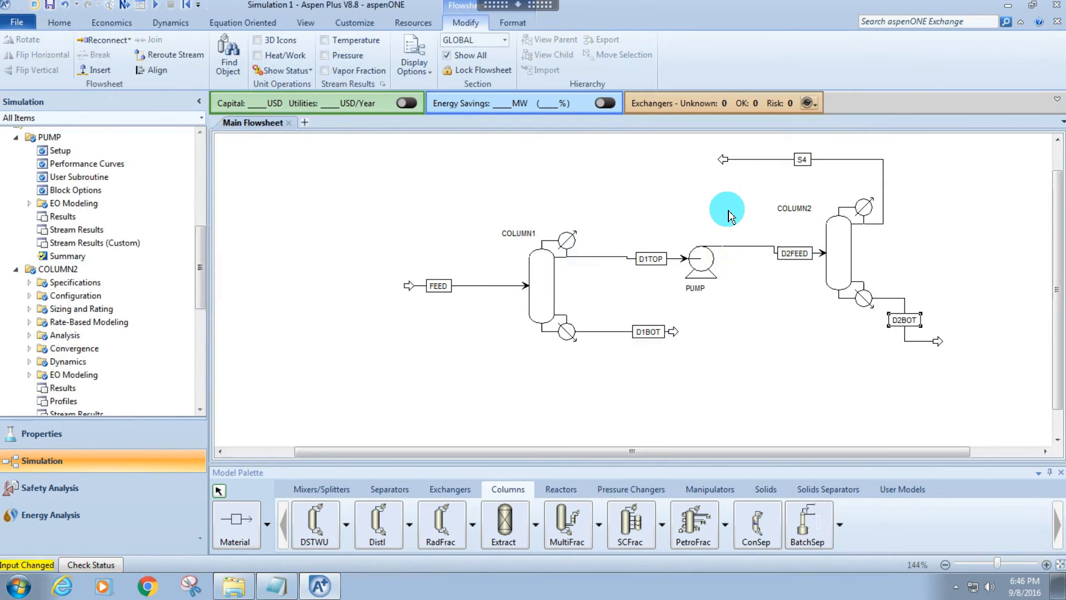
click(802, 160)
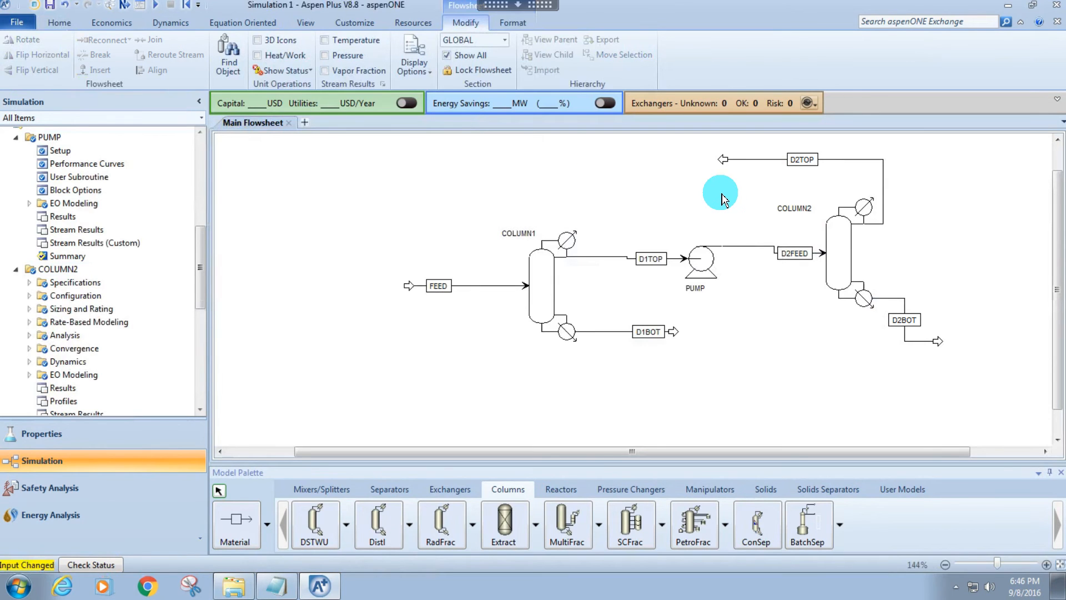
Run the simulation, dismiss the completion dialog and reinitialize the simulation.
key(F5)
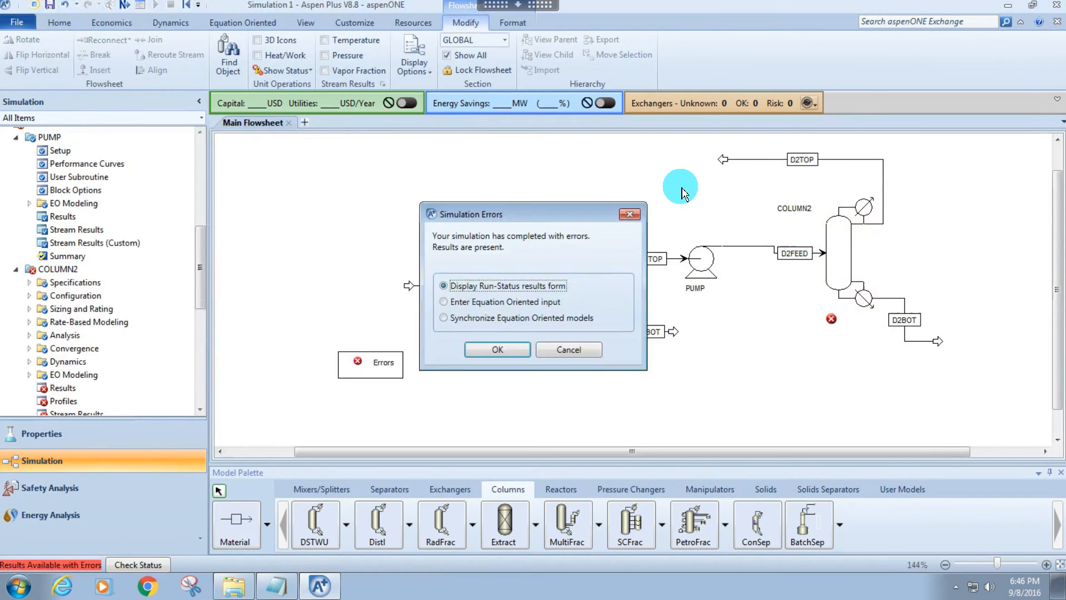
click(634, 214)
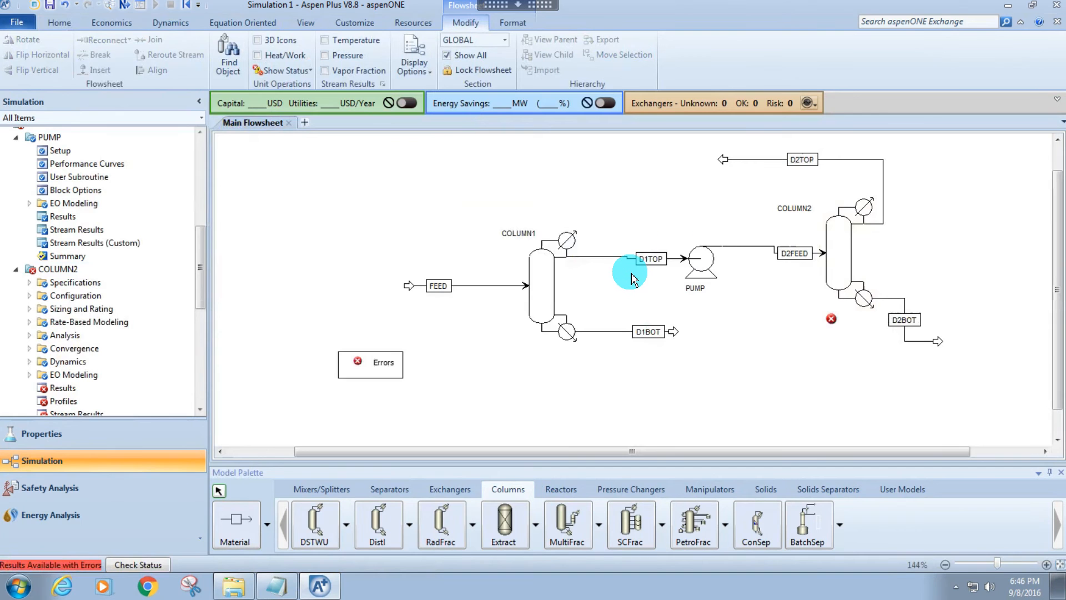
key(shift+F5)
key(Return)
Open COLUMN2's configuration and set its mass reflux ratio to 5.01.
click(833, 236)
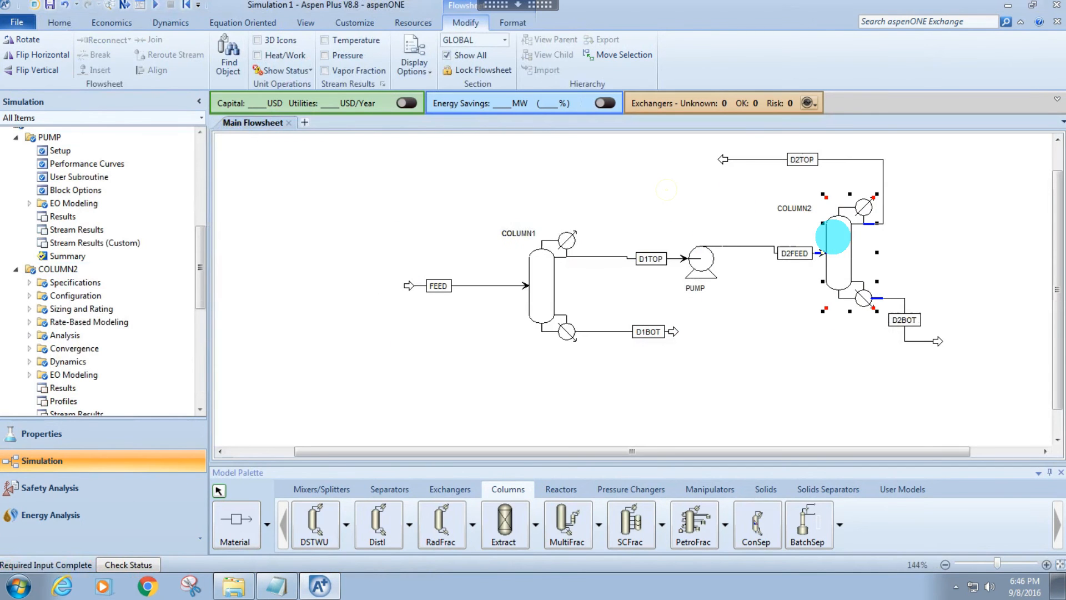
double_click(833, 236)
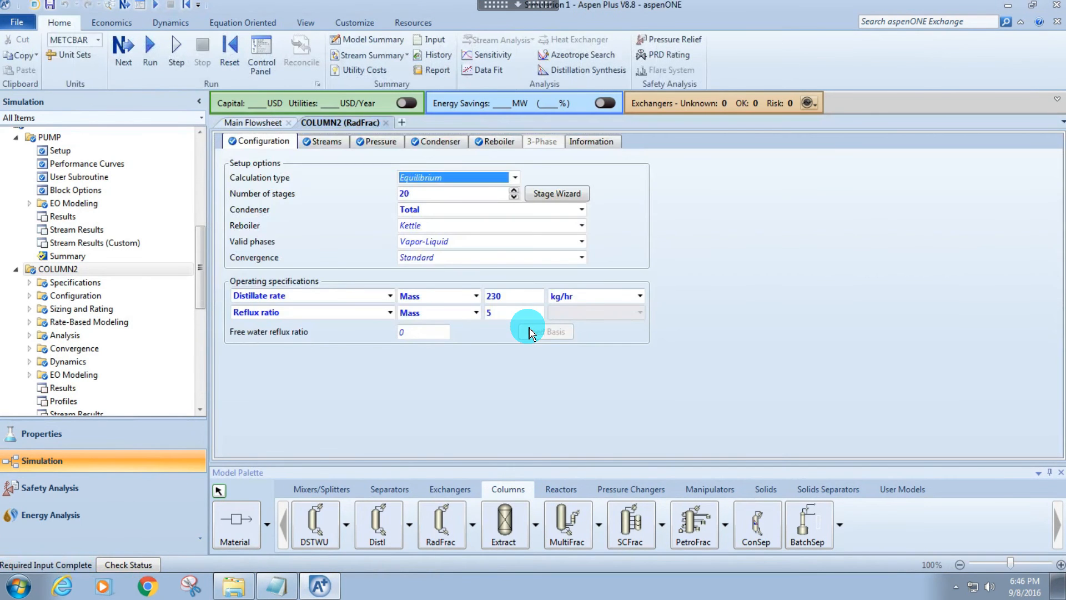
click(521, 318)
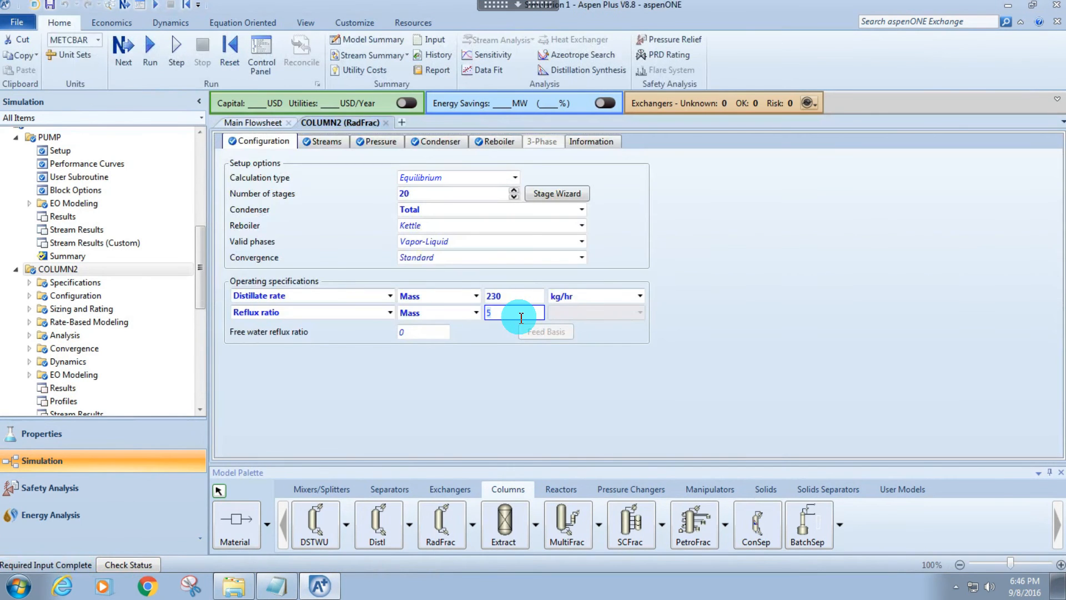
text(.01)
click(404, 370)
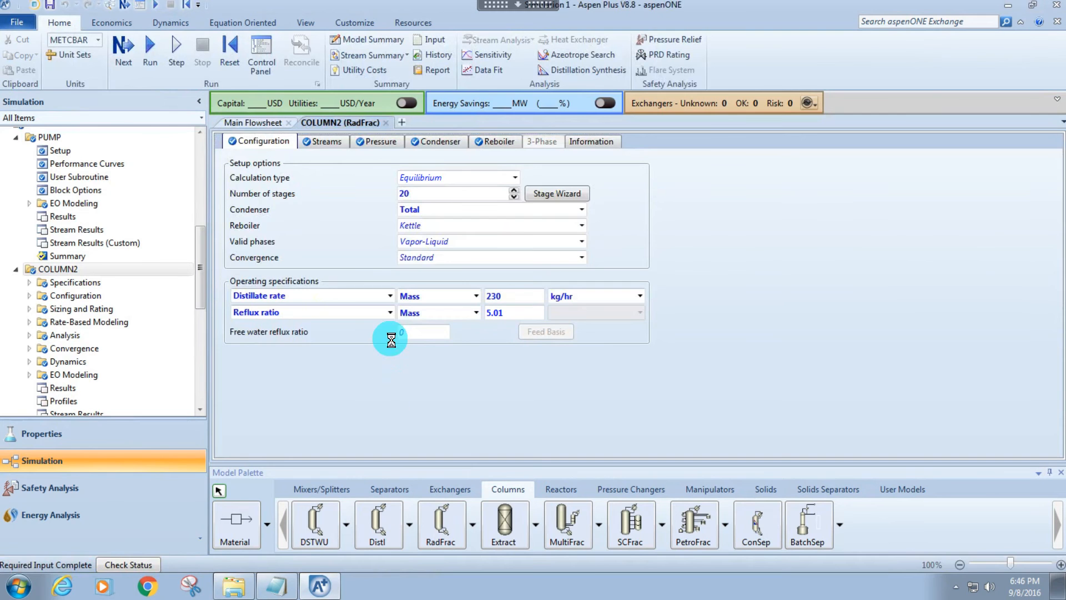
Run the simulation with the new COLUMN2 reflux ratio, dismiss the completion dialog and reinitialize the simulation.
key(F5)
key(Escape)
key(shift+F5)
key(Return)
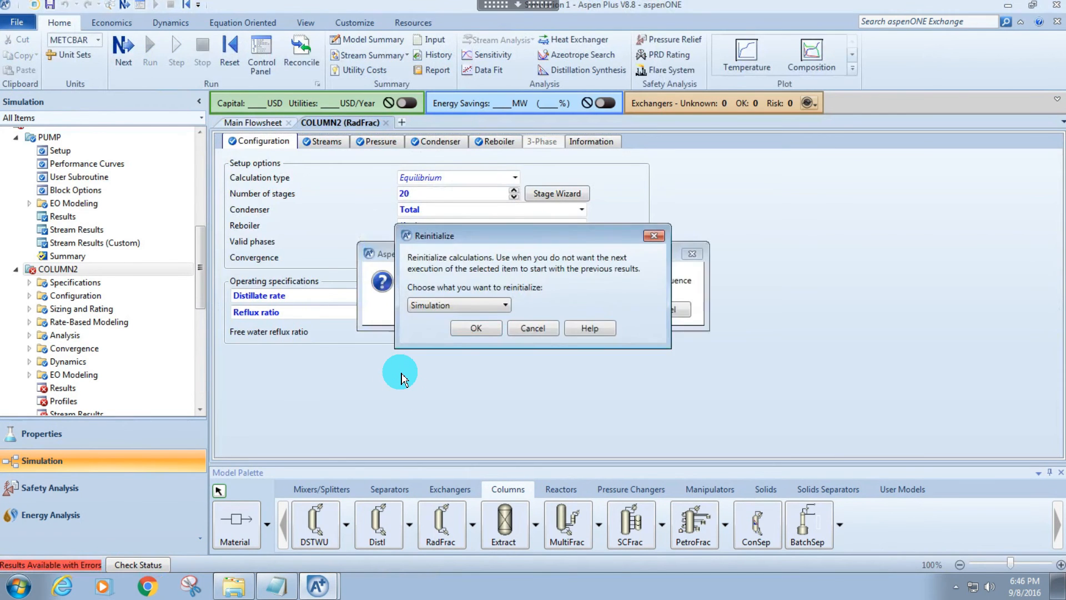
key(Return)
Set COLUMN2's mass reflux ratio to 4.99 and run the simulation.
click(489, 312)
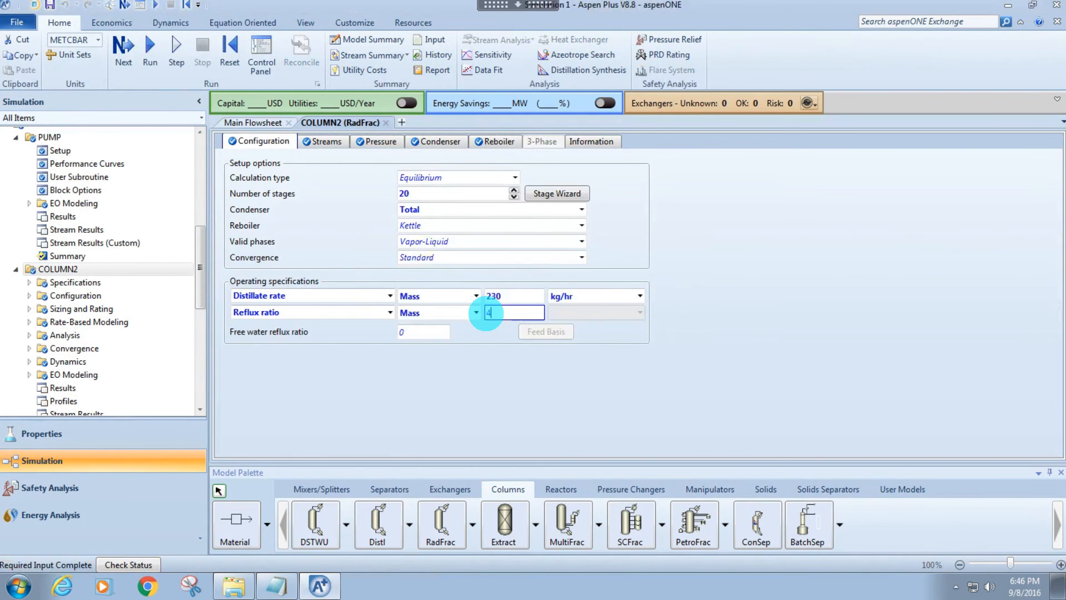
key(Return)
key(F5)
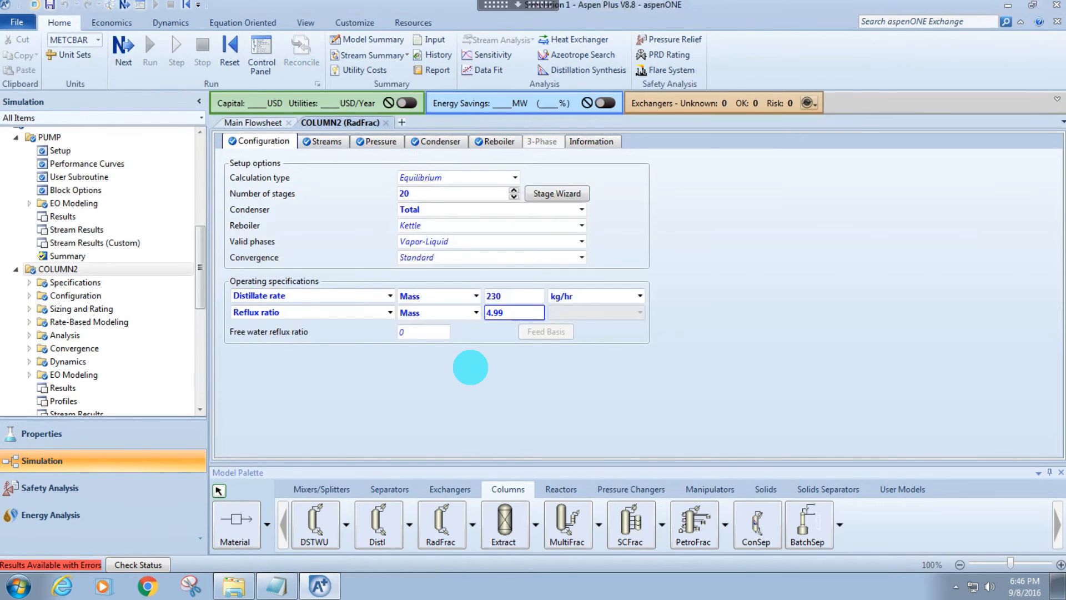
Set COLUMN2's mass distillate rate to 231 kg/hr.
click(505, 297)
key(BackSpace)
text(1)
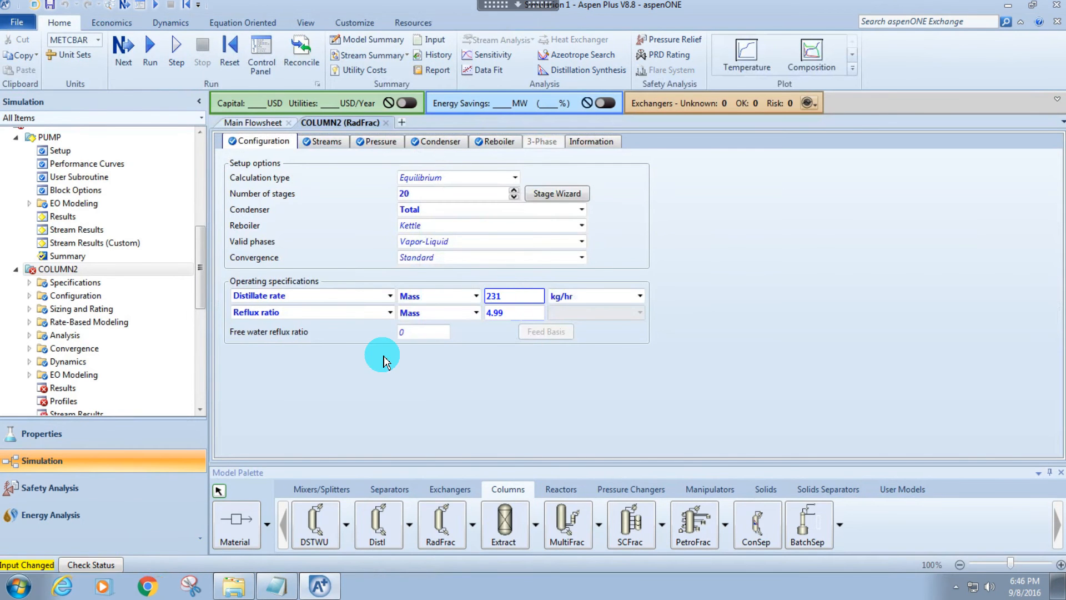
click(387, 383)
Run the simulation with the changed distillate rate, reinitialize it and run it once more, dismissing the completion dialogs.
key(F5)
key(Escape)
key(shift+F5)
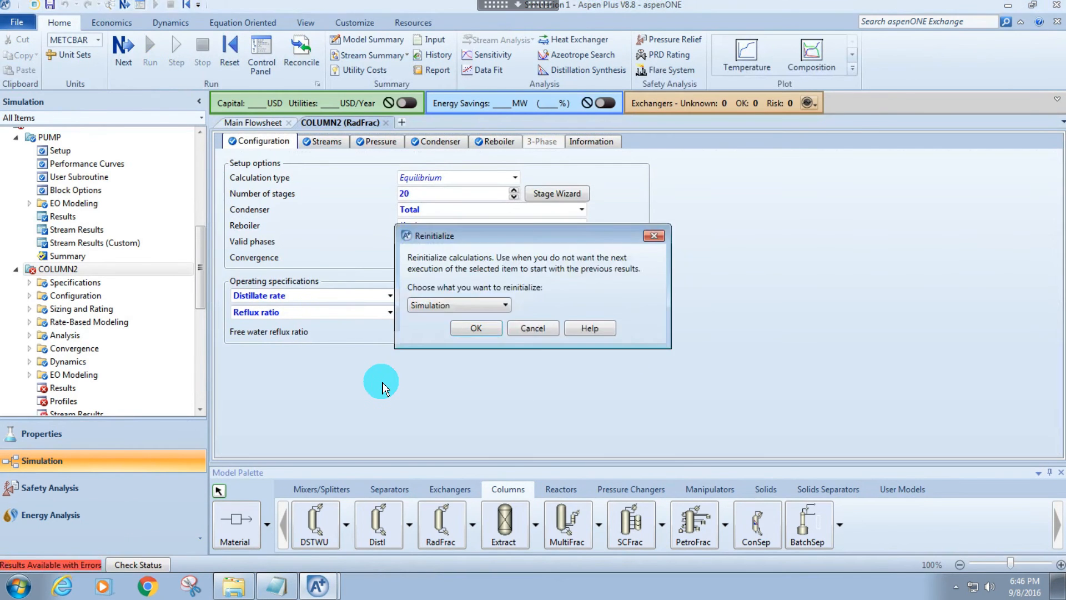
key(Return)
key(F5)
key(Escape)
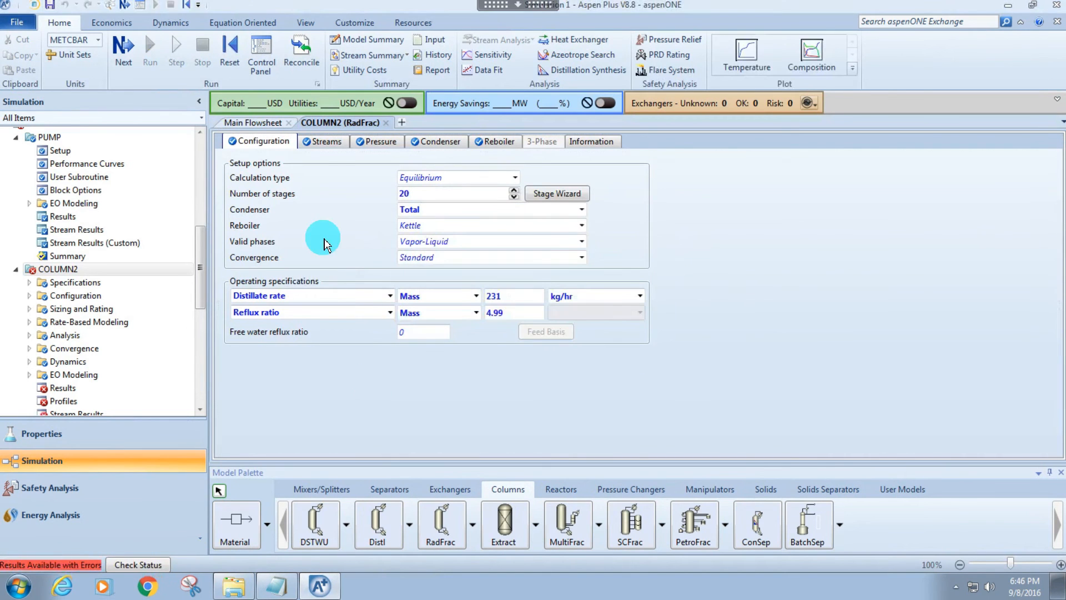
Check COLUMN2's stream stages and set the maximum iterations in its basic convergence settings to 150.
click(322, 142)
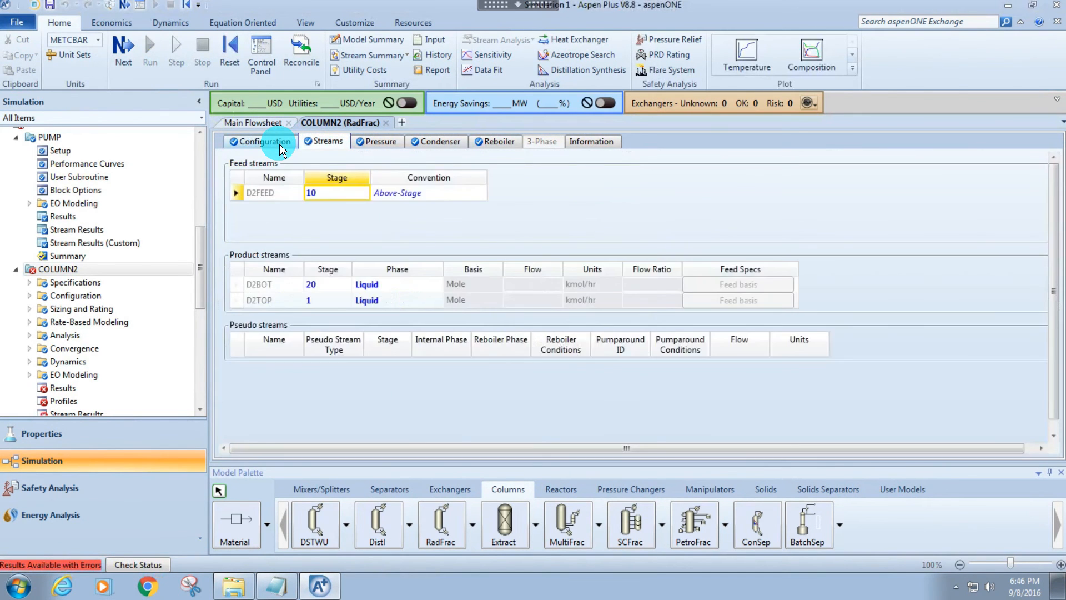
click(260, 141)
click(29, 349)
click(72, 375)
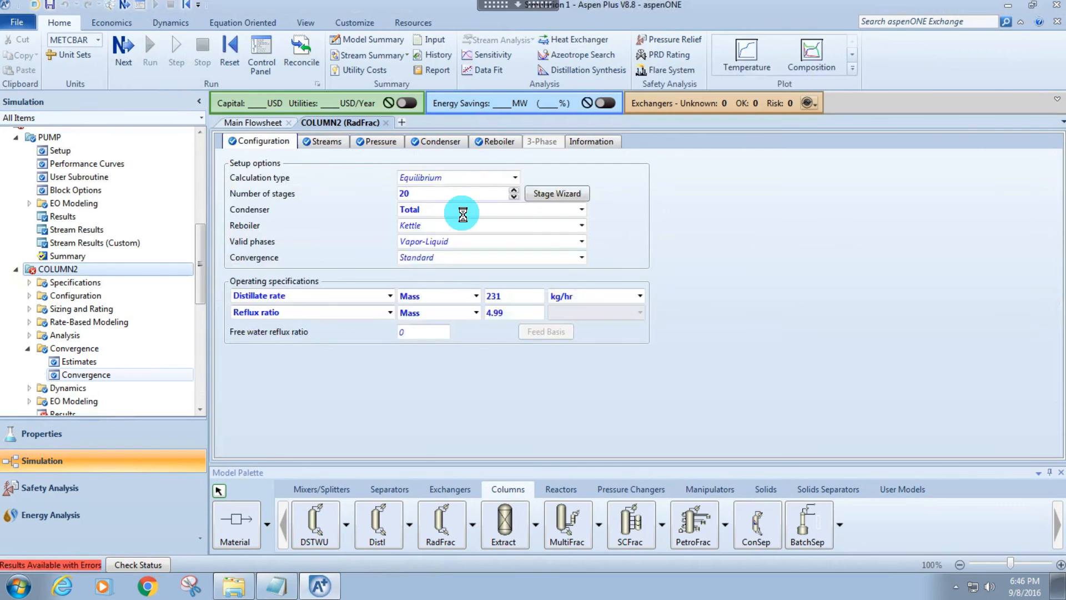
click(381, 195)
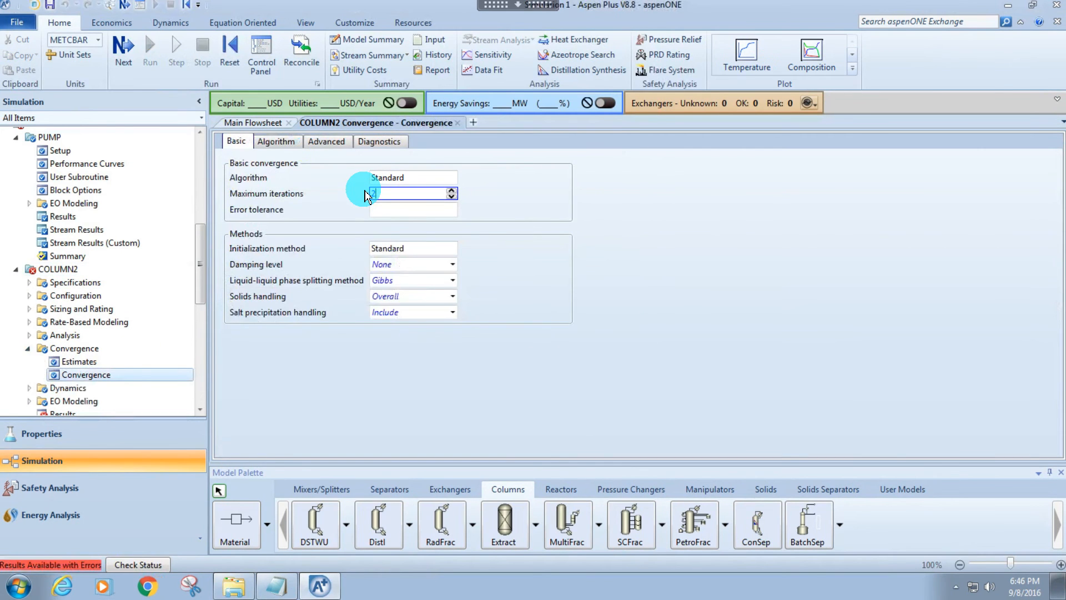
text(1500)
key(Return)
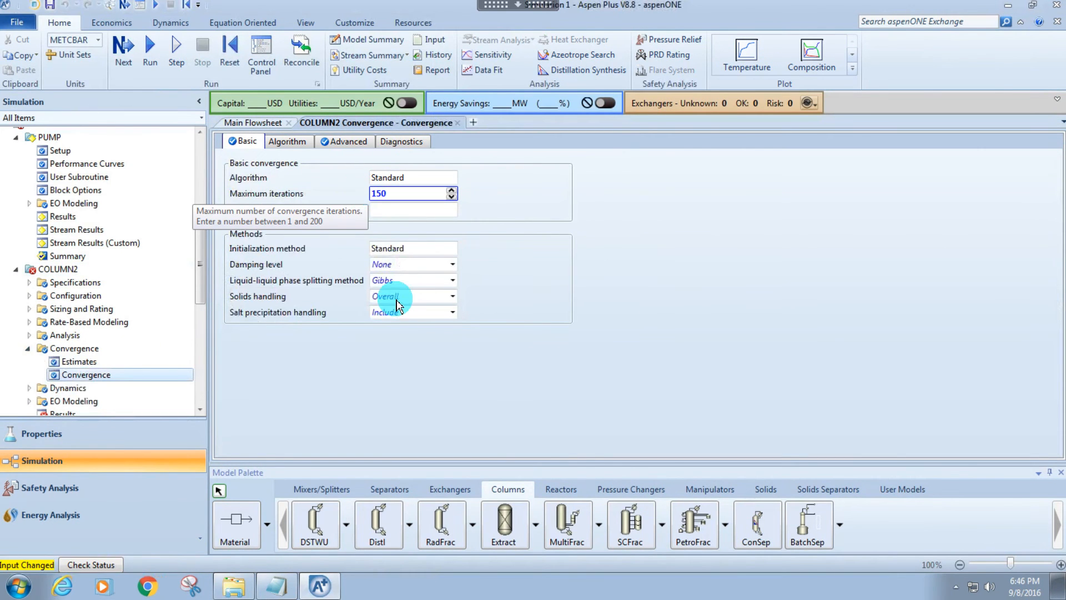
Reinitialize the whole simulation and run it with the new iteration limit.
key(shift+F5)
key(Return)
key(Return)
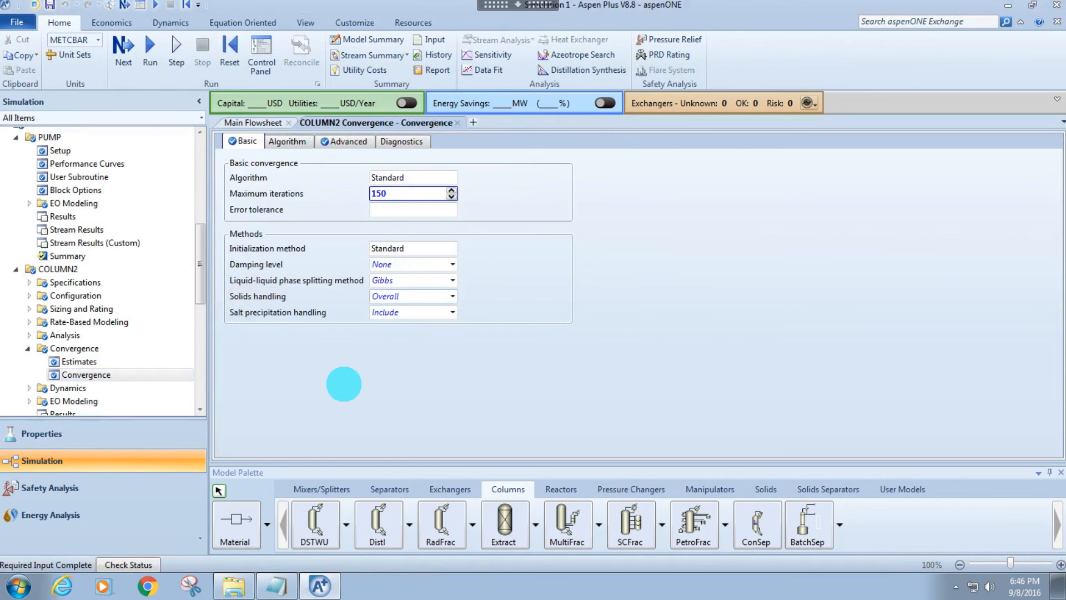
Return to the main flowsheet and close all the other open forms.
click(247, 126)
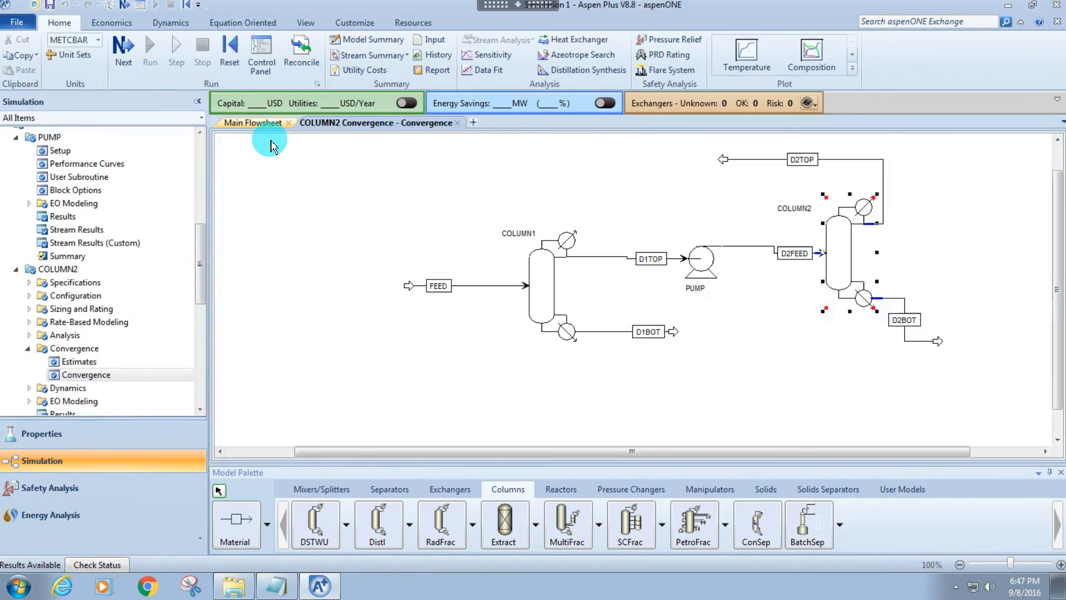
right_click(244, 124)
click(238, 150)
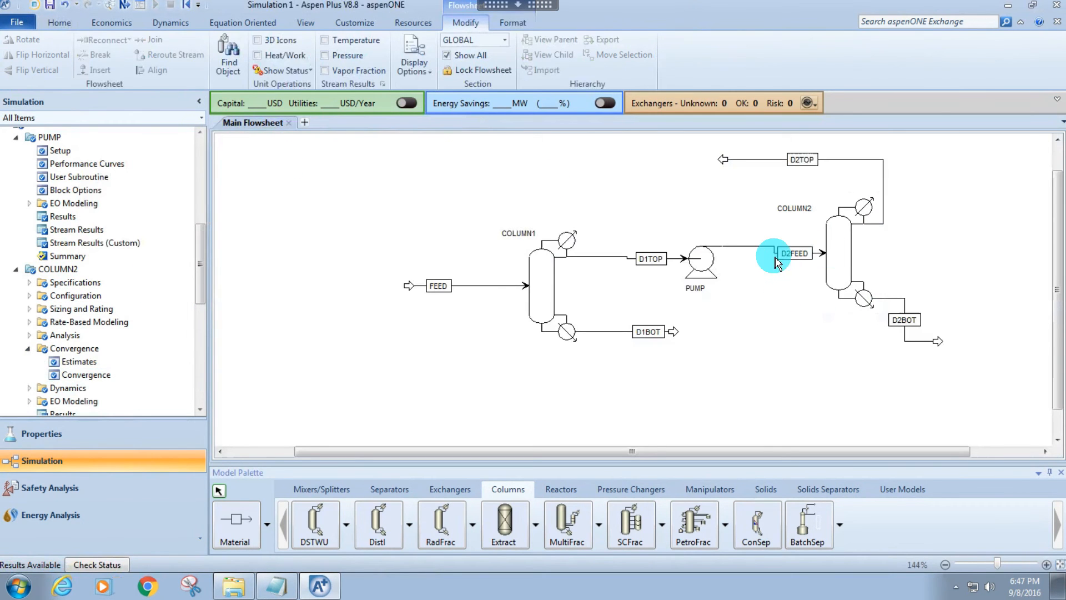
Select everything in the main flowsheet and align the blocks so the stream lines are straightened.
key(ctrl+a)
right_click(841, 260)
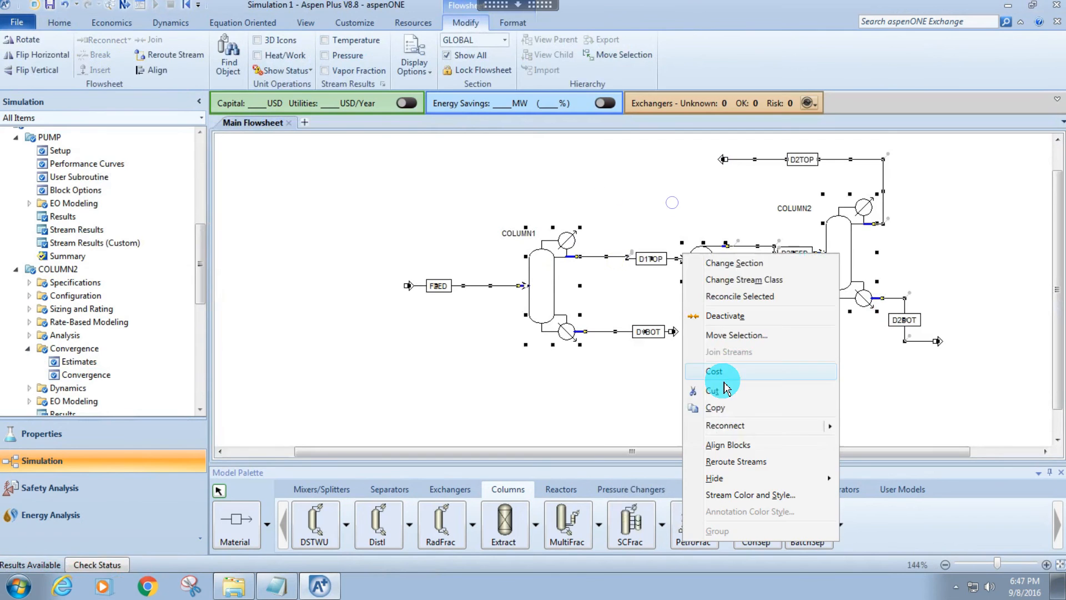
click(726, 381)
click(774, 353)
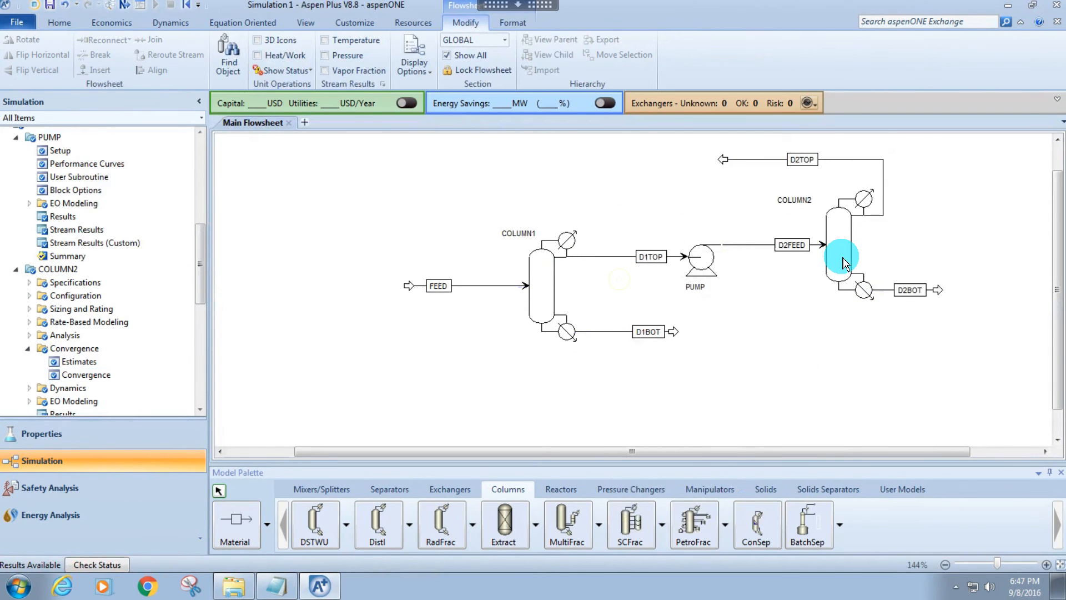
Open COLUMN1's stream results and examine the water and THF flows and mass fractions of D1TOP.
click(847, 260)
click(541, 286)
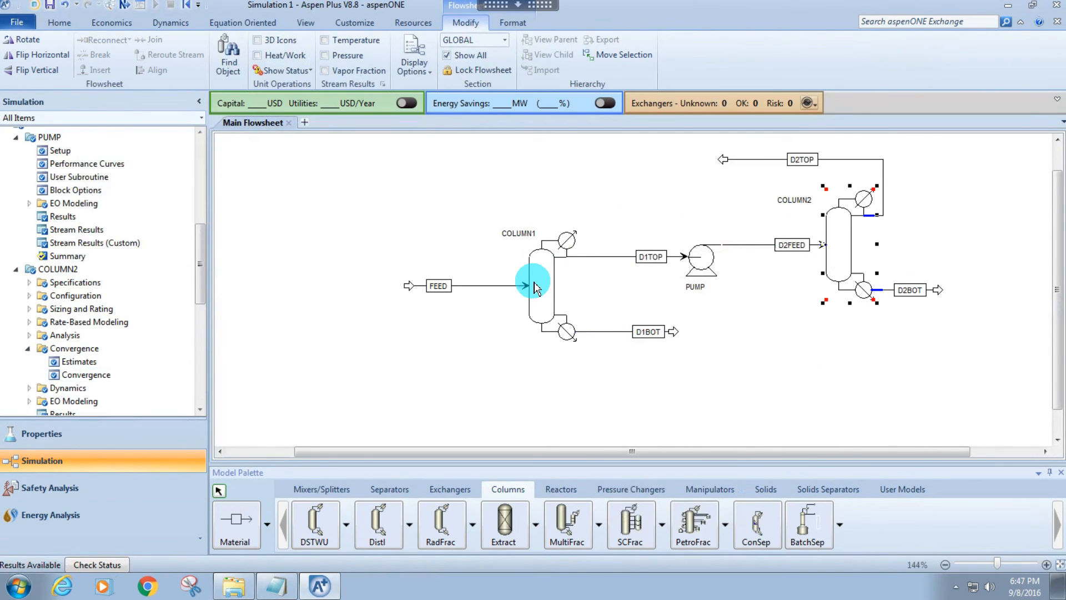
right_click(539, 279)
click(484, 306)
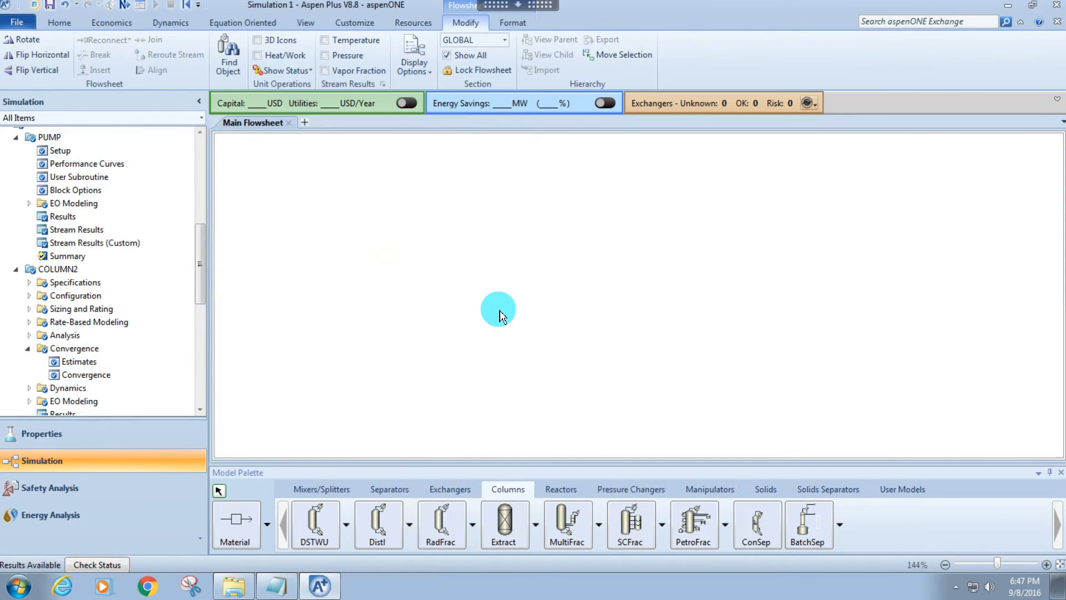
scroll(533, 311, down, 2)
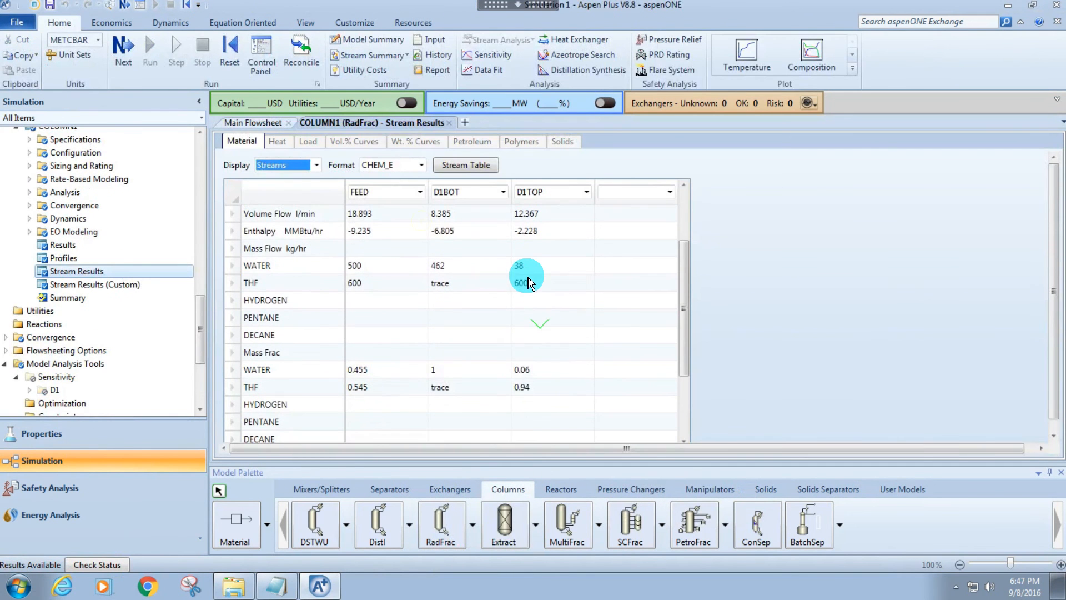
click(521, 386)
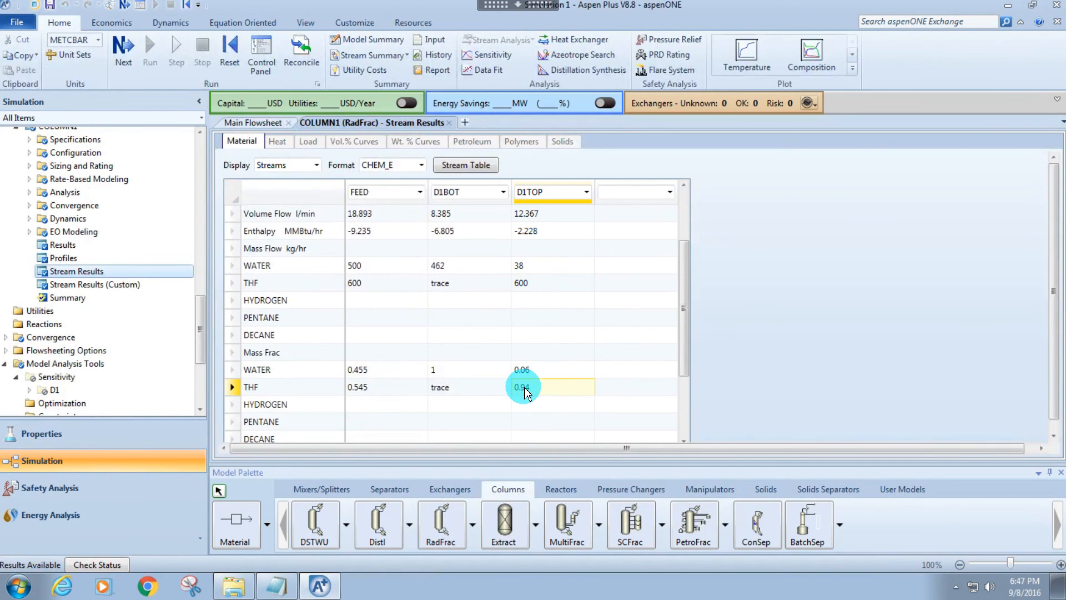
Return to the main flowsheet, open COLUMN2's stream results and examine the D2TOP and D2BOT values.
click(266, 127)
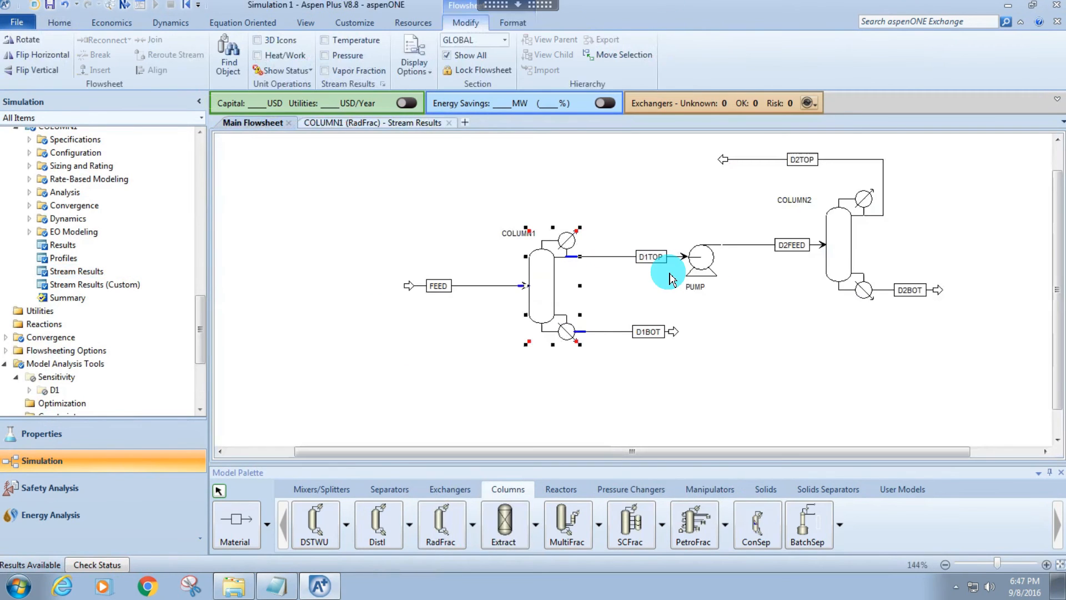
click(704, 259)
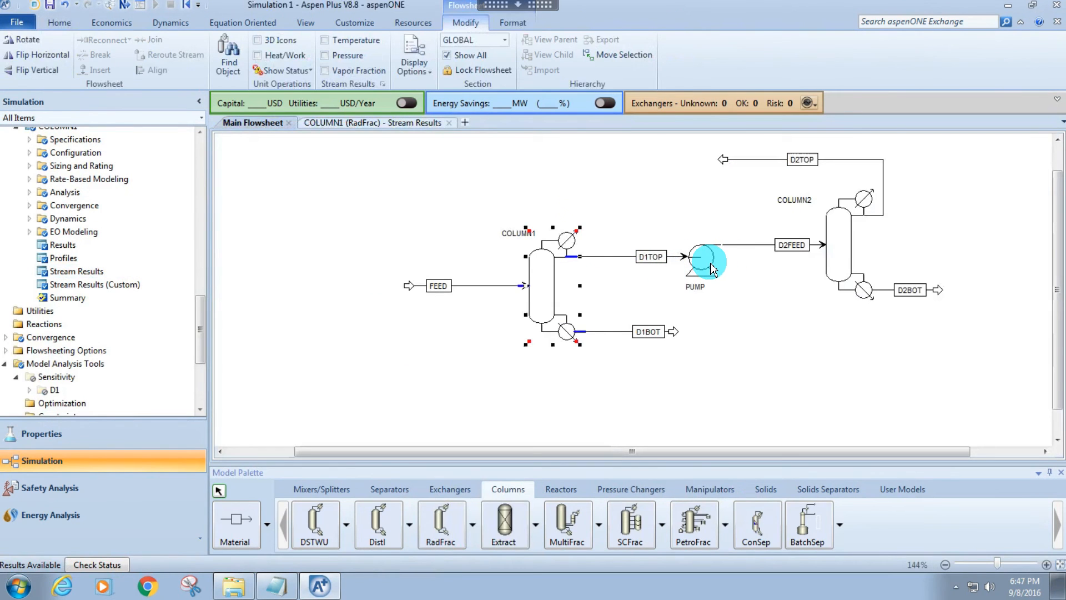
right_click(839, 249)
click(777, 280)
click(695, 280)
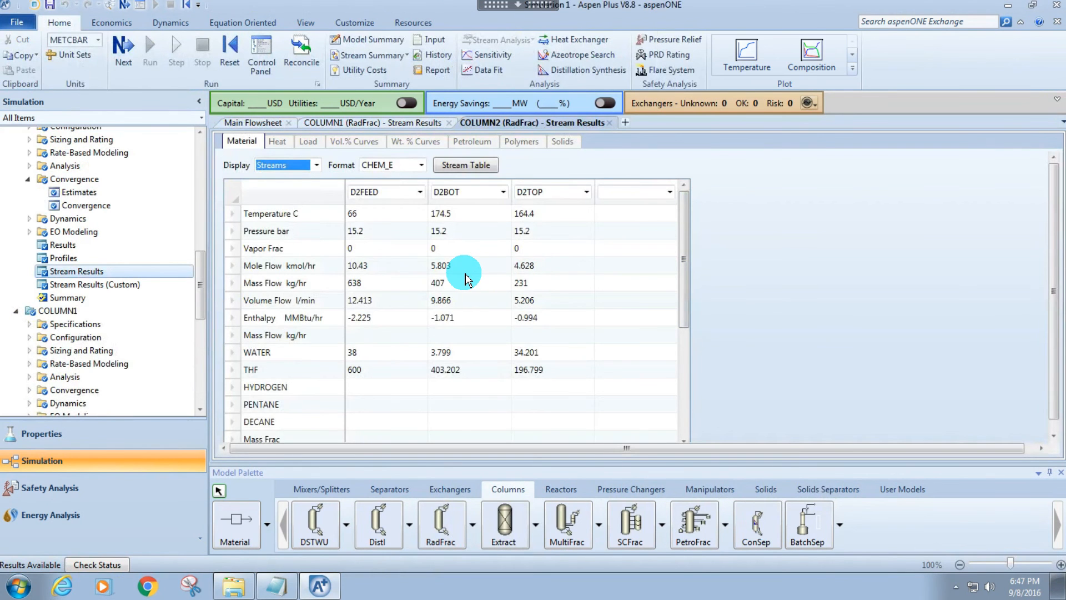
drag(552, 211, 544, 352)
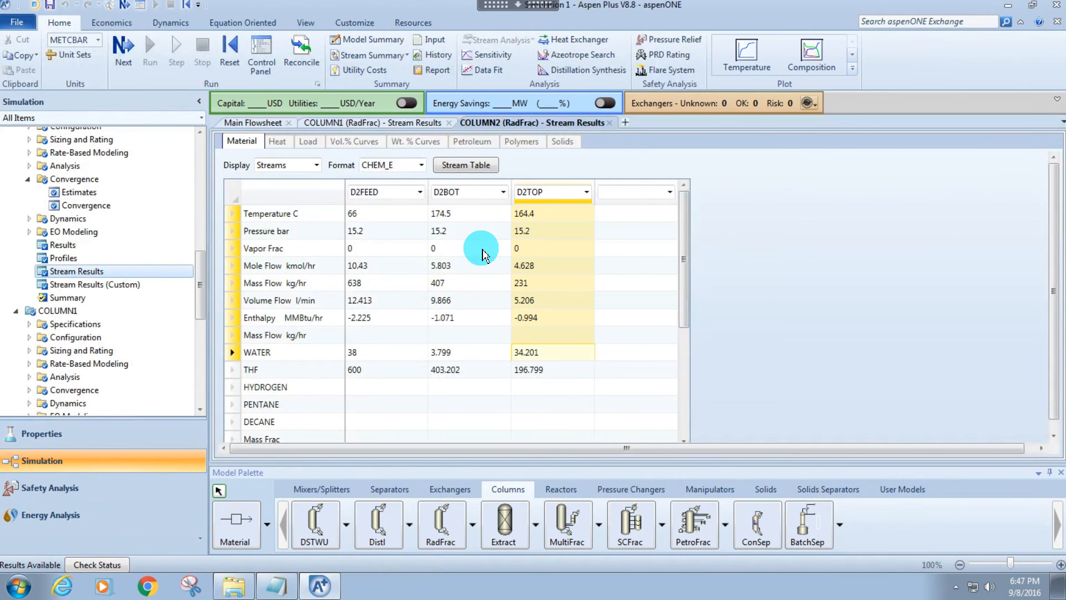
drag(444, 213, 451, 352)
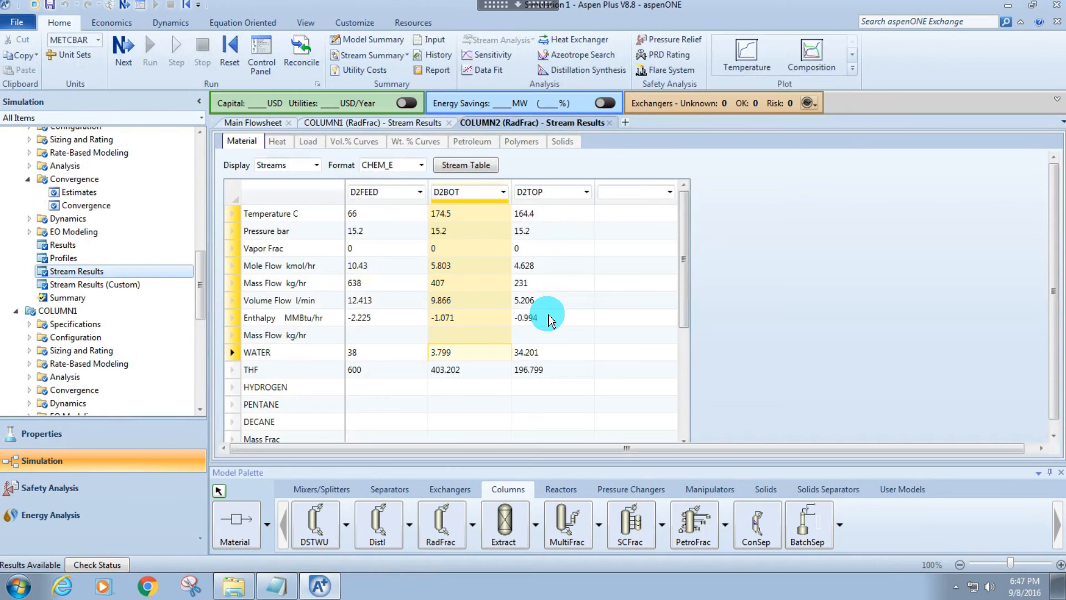
Check the THF mass flow and the THF mass fraction of D2BOT in COLUMN2's stream results.
click(550, 318)
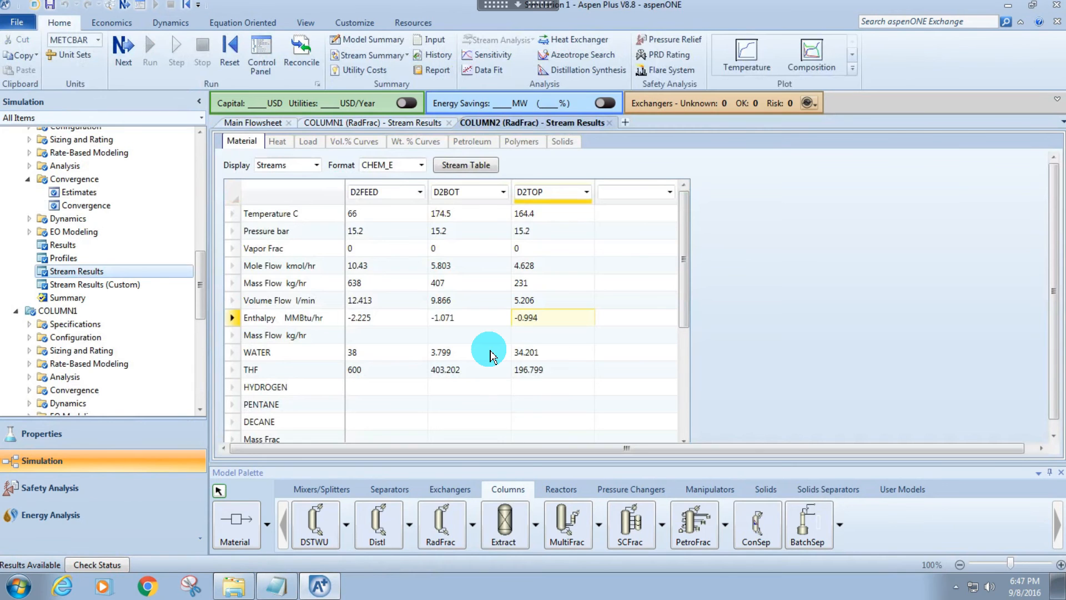
click(449, 372)
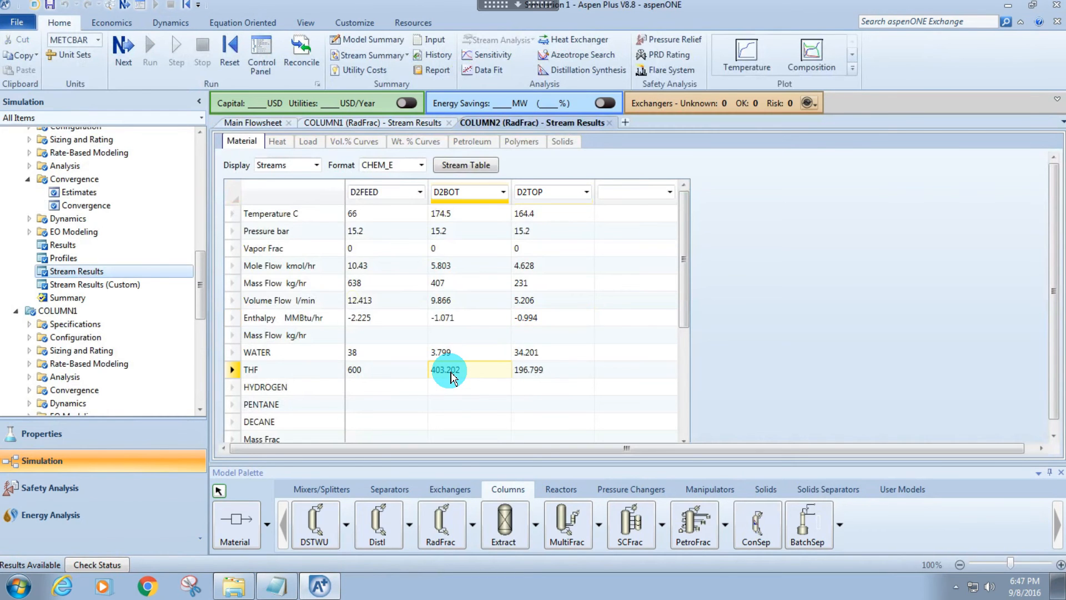
scroll(448, 376, down, 1)
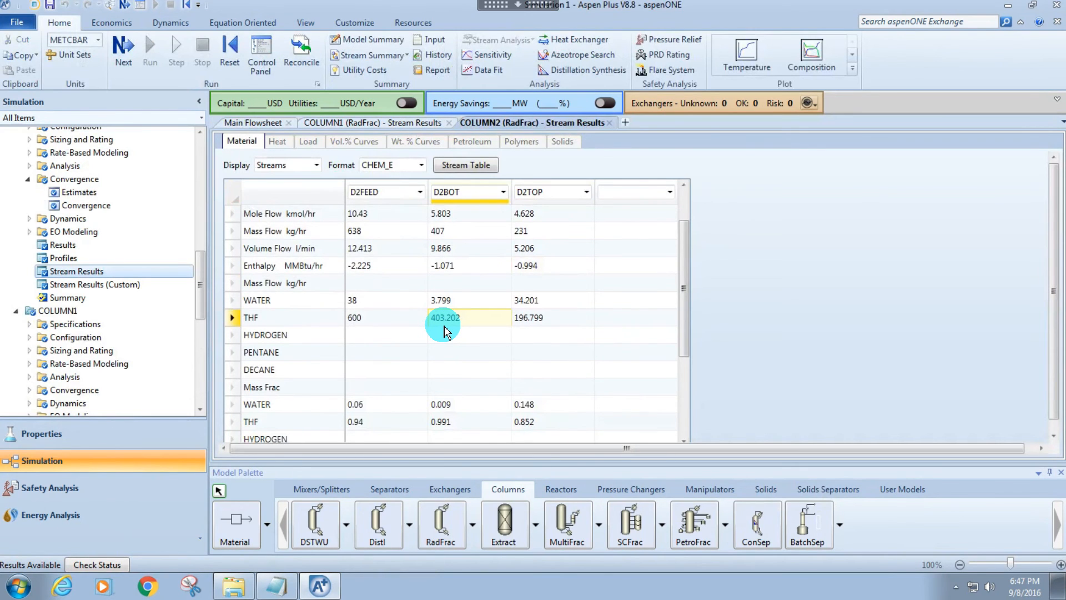
scroll(445, 332, down, 1)
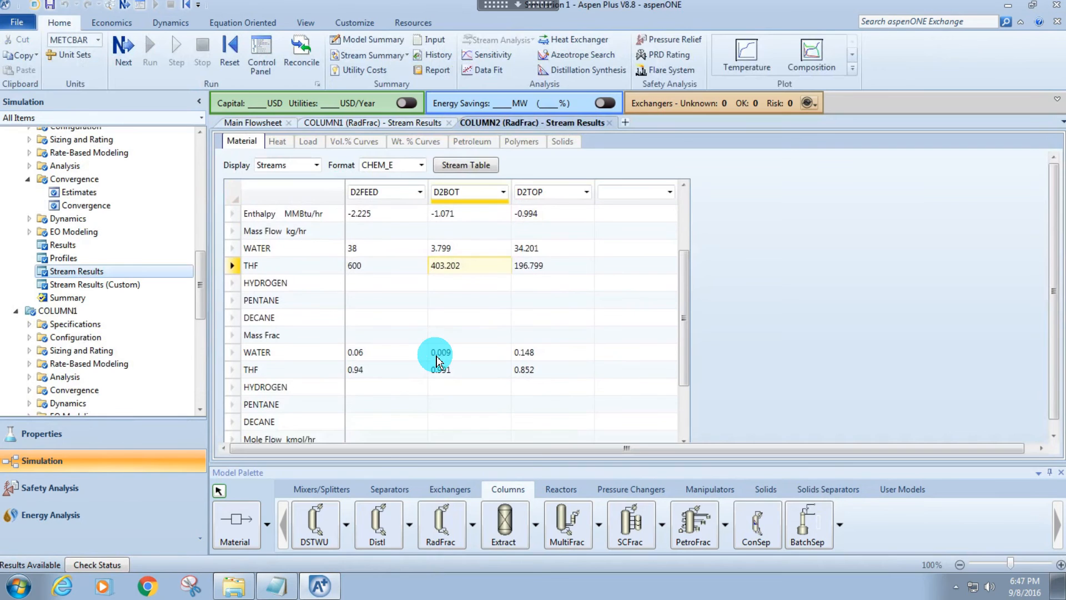
click(442, 371)
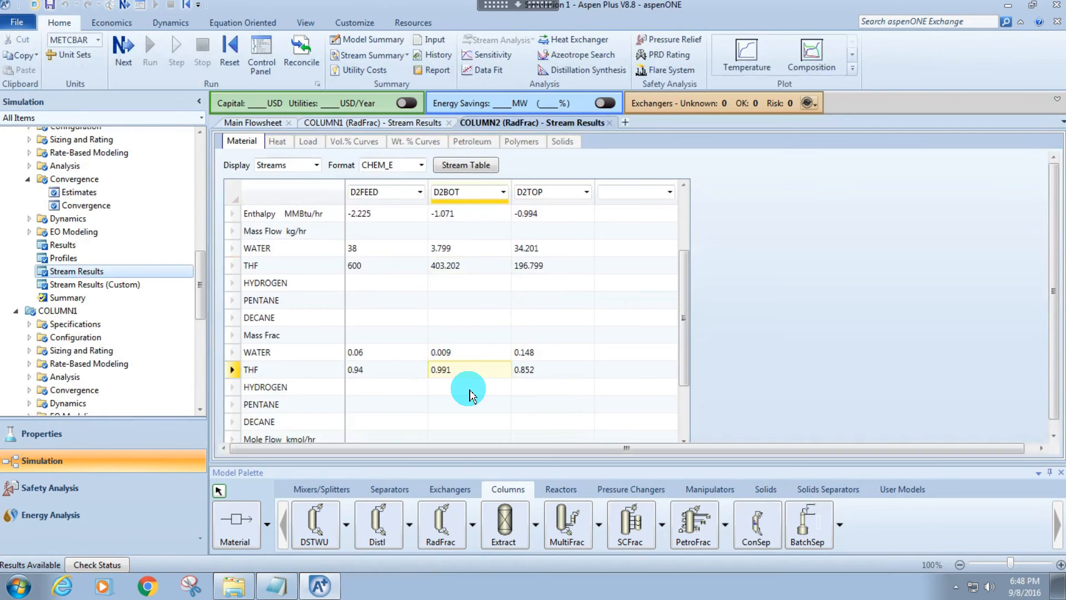
Return to the main flowsheet and reconnect the destination of stream D2TOP to COLUMN1's feed port.
click(243, 119)
click(363, 193)
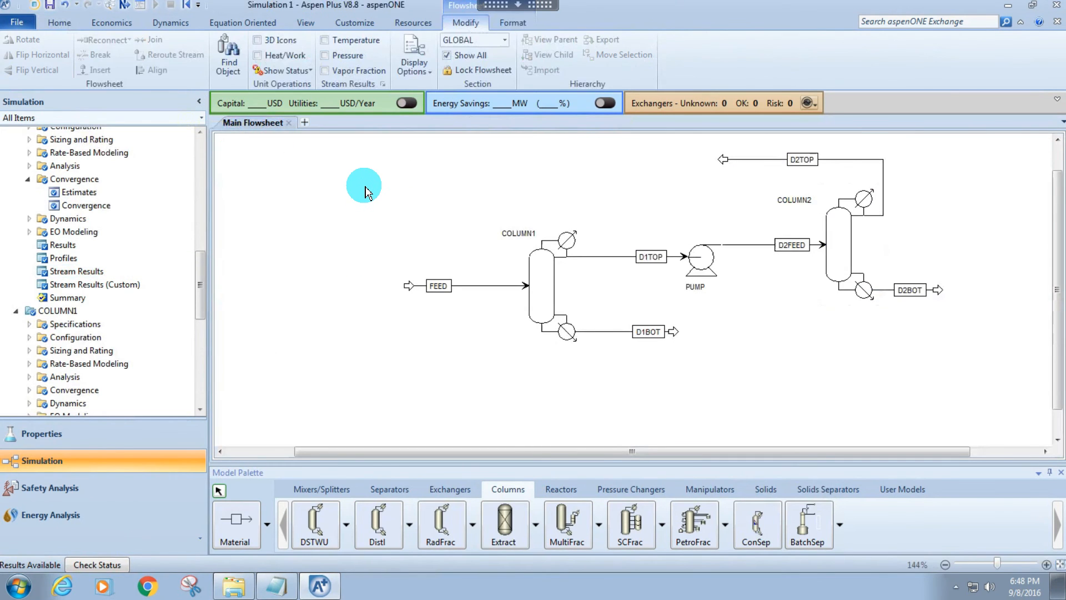
right_click(724, 163)
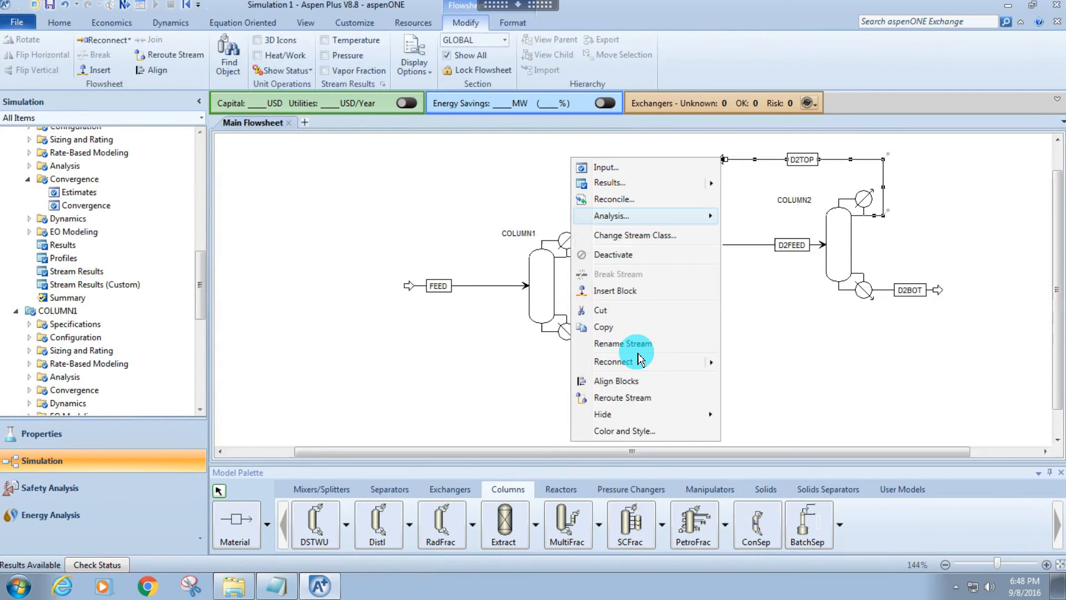
click(618, 361)
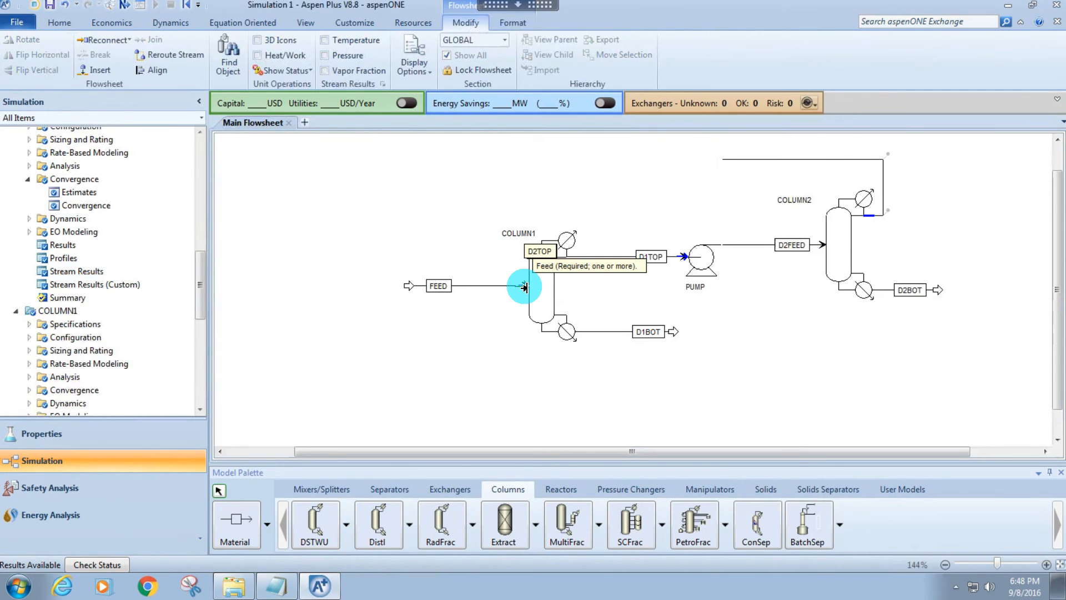
click(525, 286)
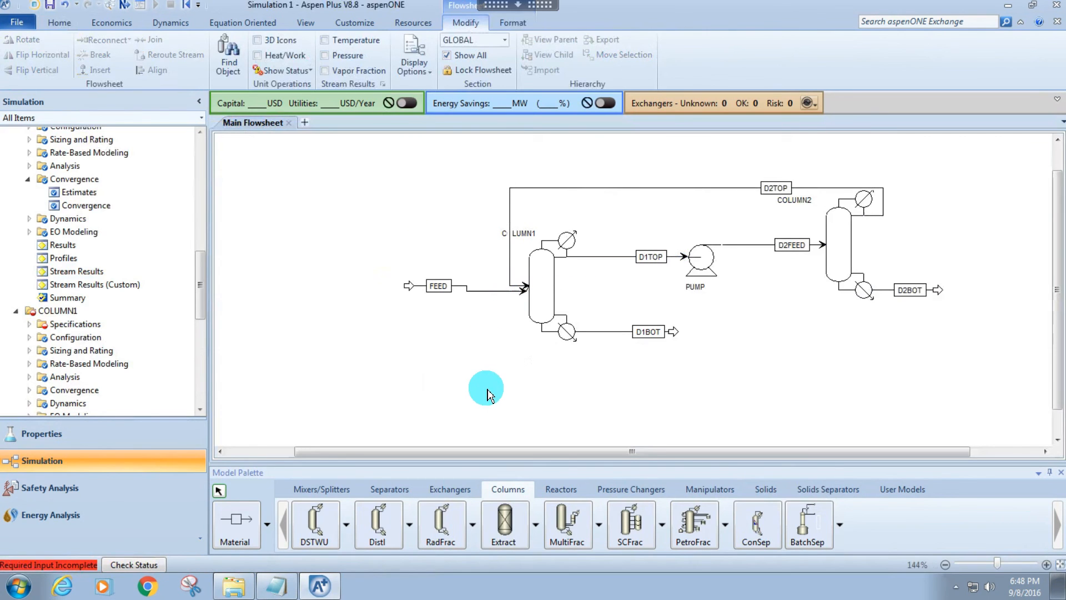
Align the FEED stream into a straight line with COLUMN1 and move the D2TOP recycle line higher above the blocks.
click(409, 285)
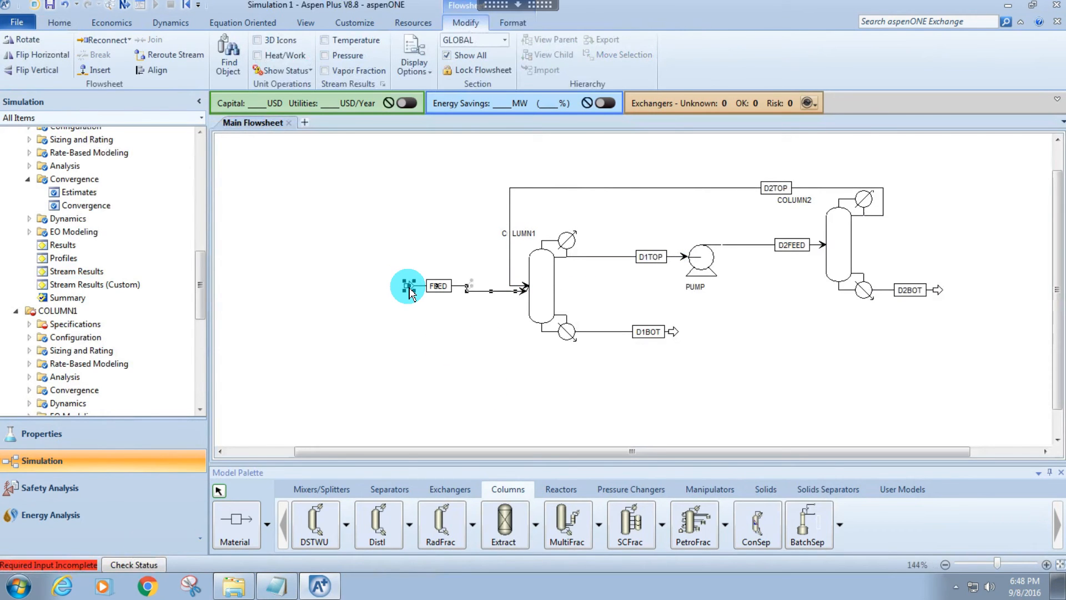
right_click(409, 286)
click(308, 526)
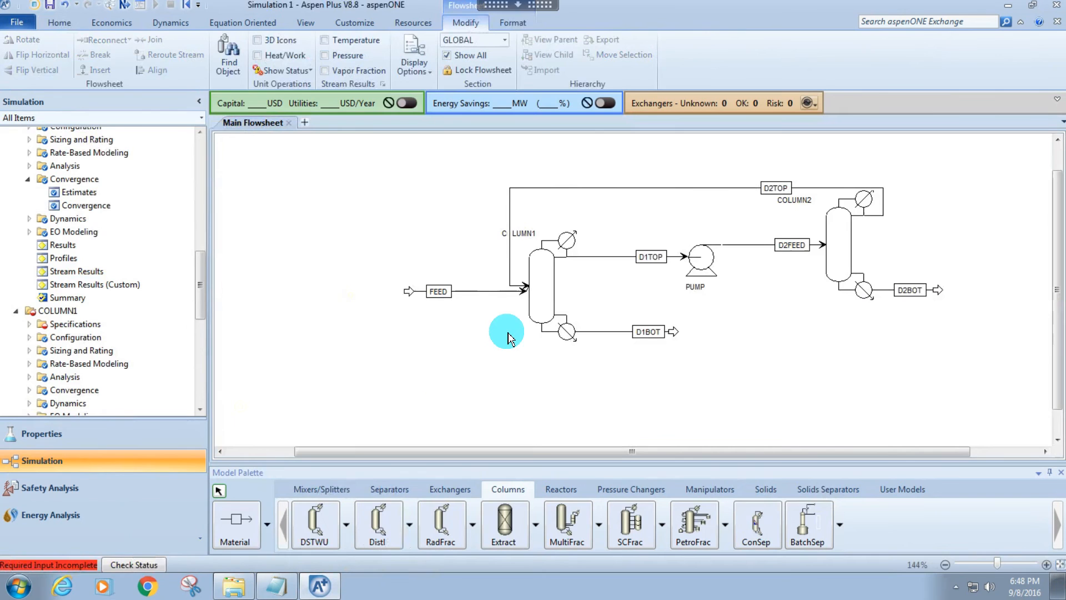
click(620, 188)
key(Up)
key(Up)
key(Up)
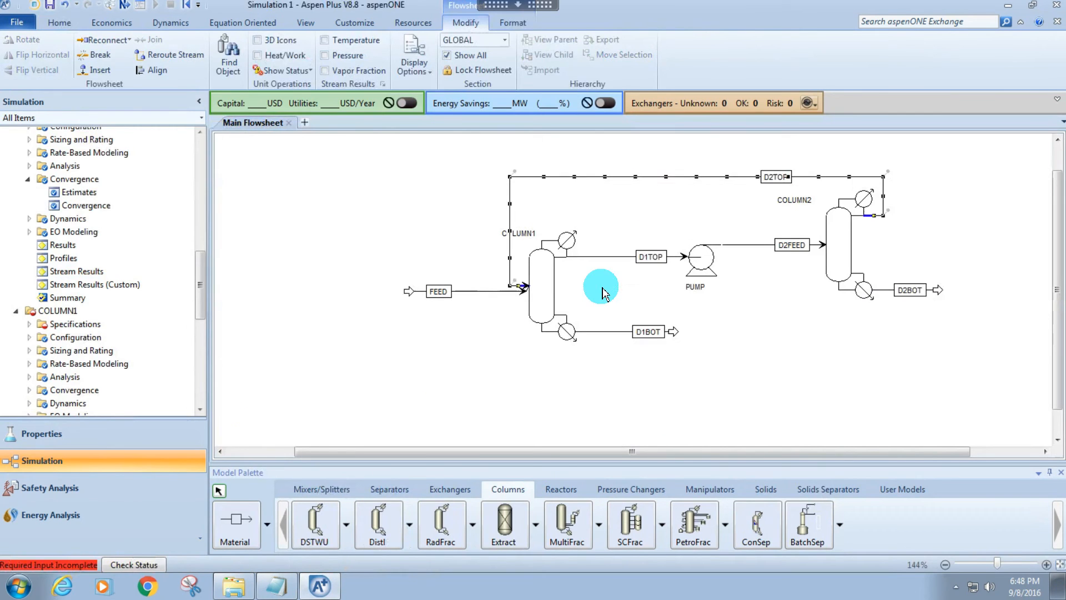
click(689, 173)
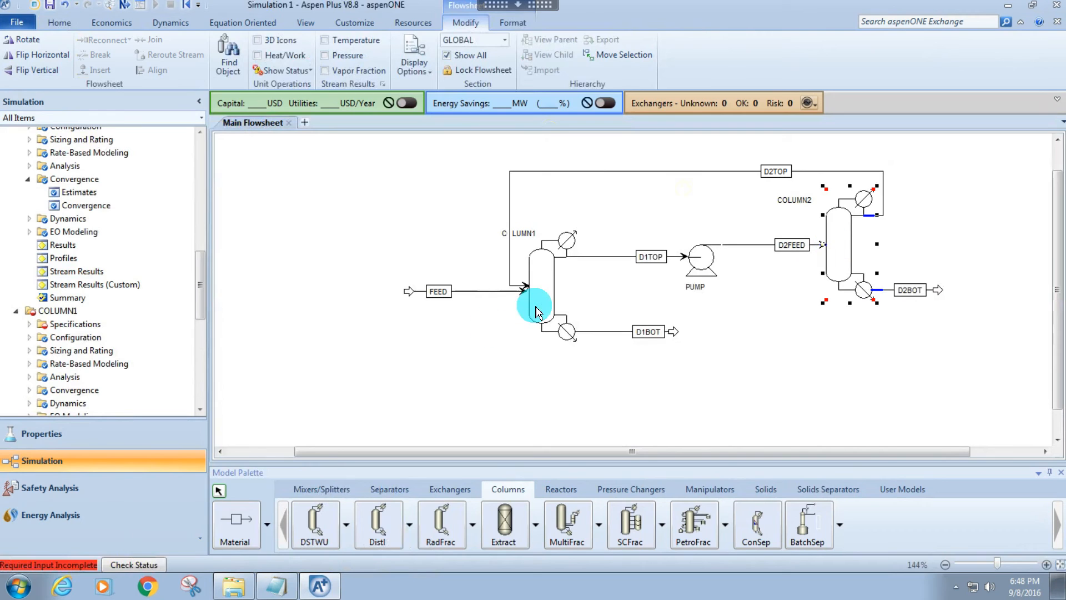
click(543, 290)
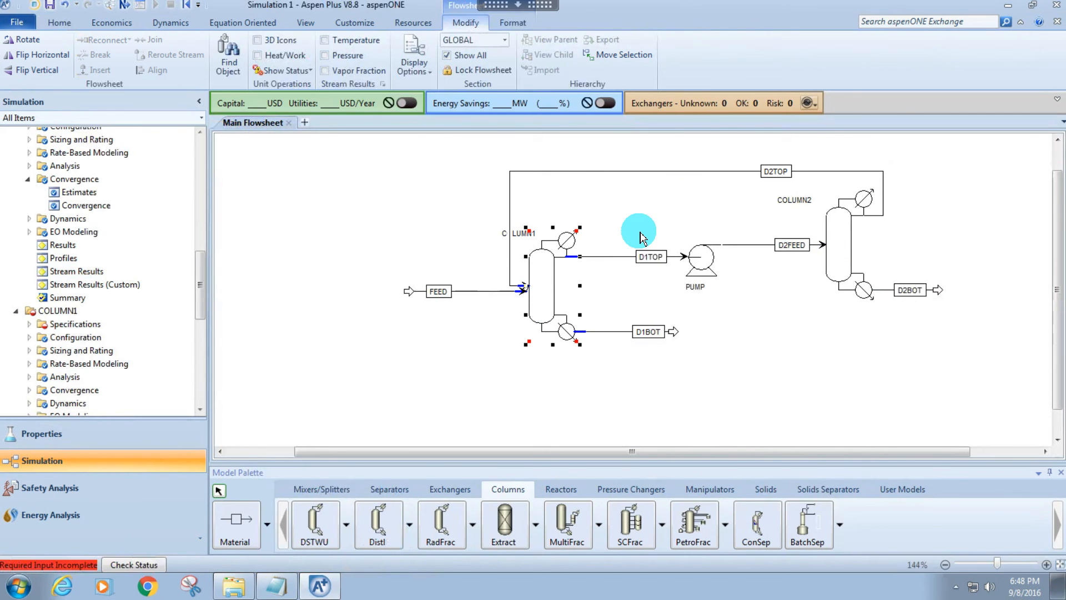
click(634, 173)
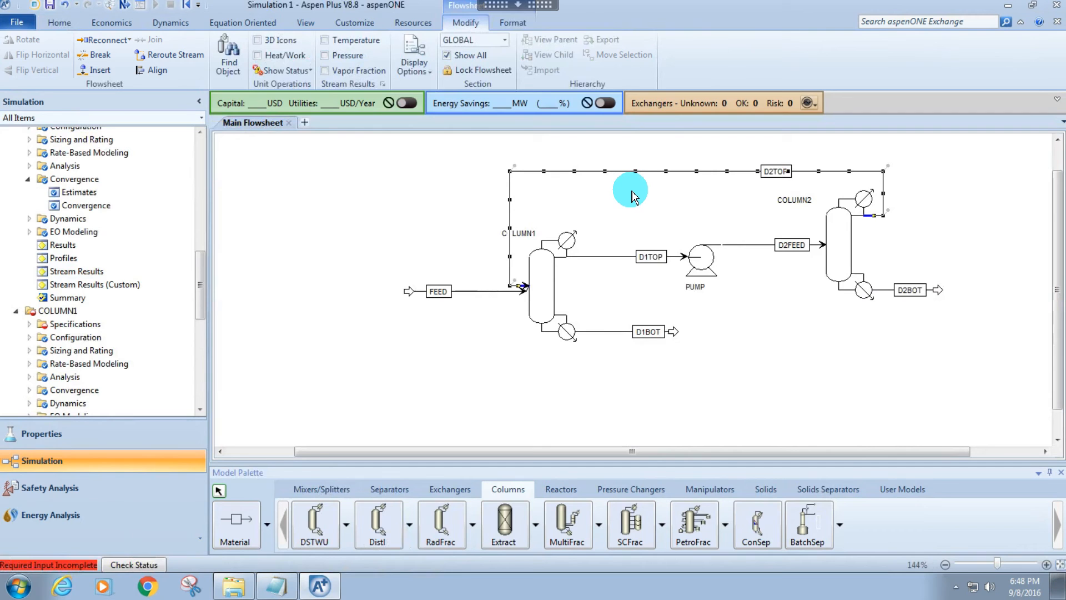
click(613, 218)
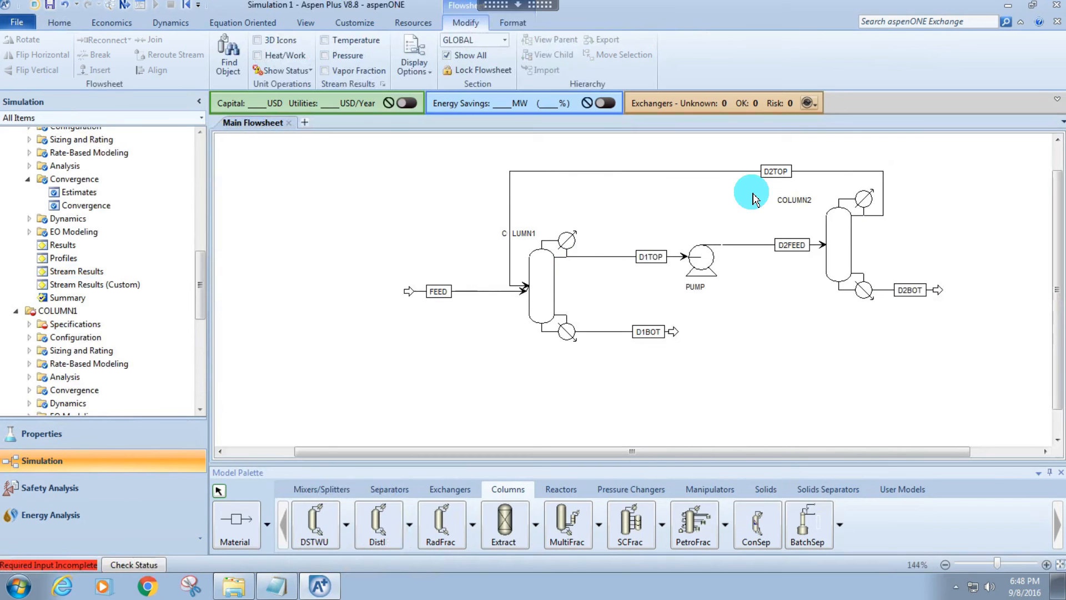
Rename stream D2TOP to RECYCLE, D1BOT to WATER and D2BOT to THF.
click(777, 171)
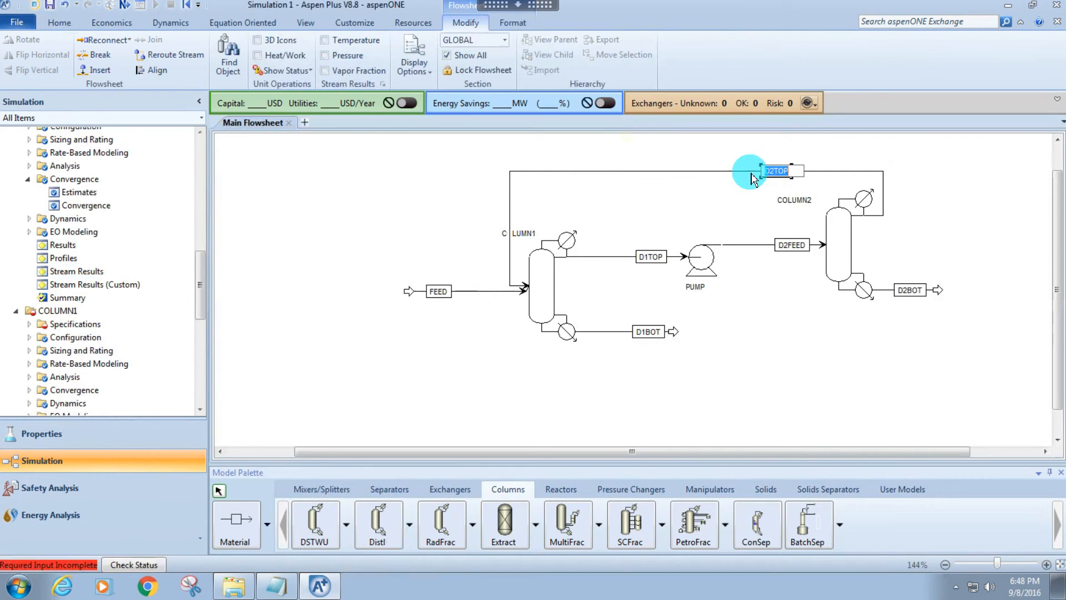
text(RECYCLE)
key(Return)
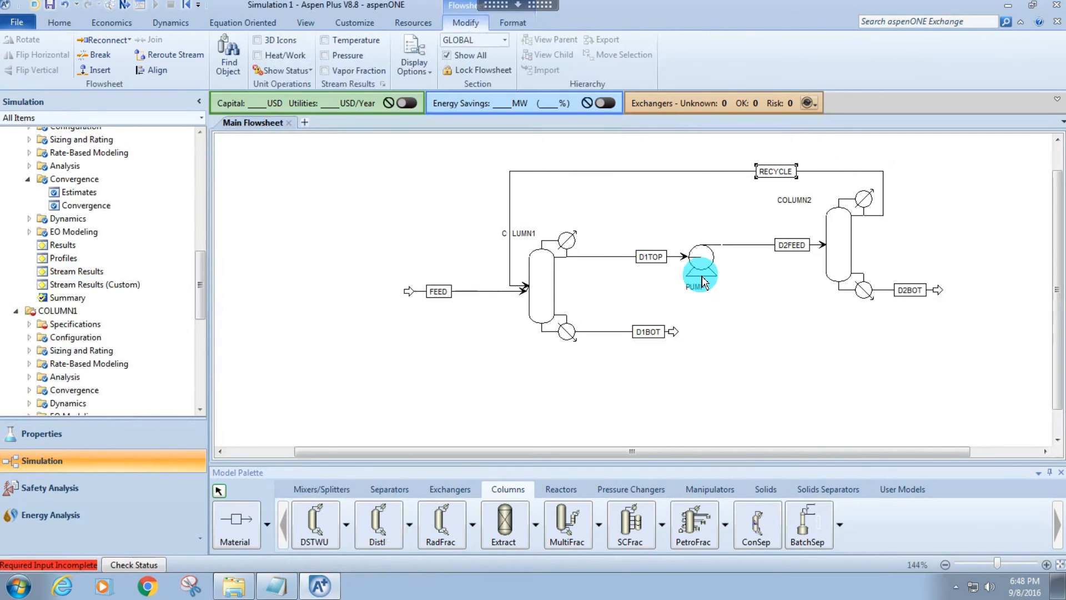
click(650, 335)
text(WATER)
key(Return)
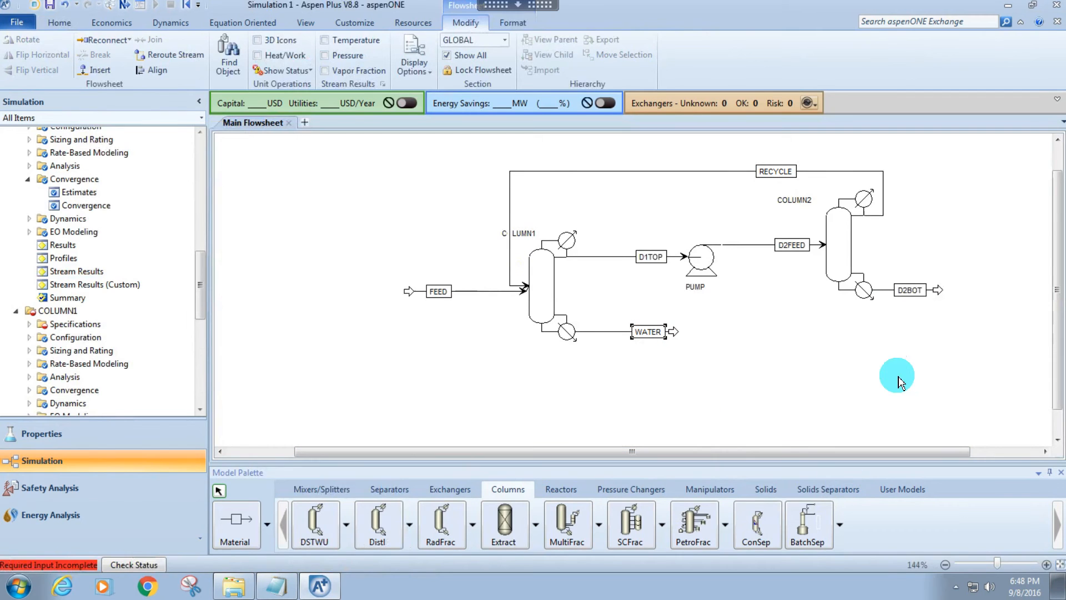
click(911, 290)
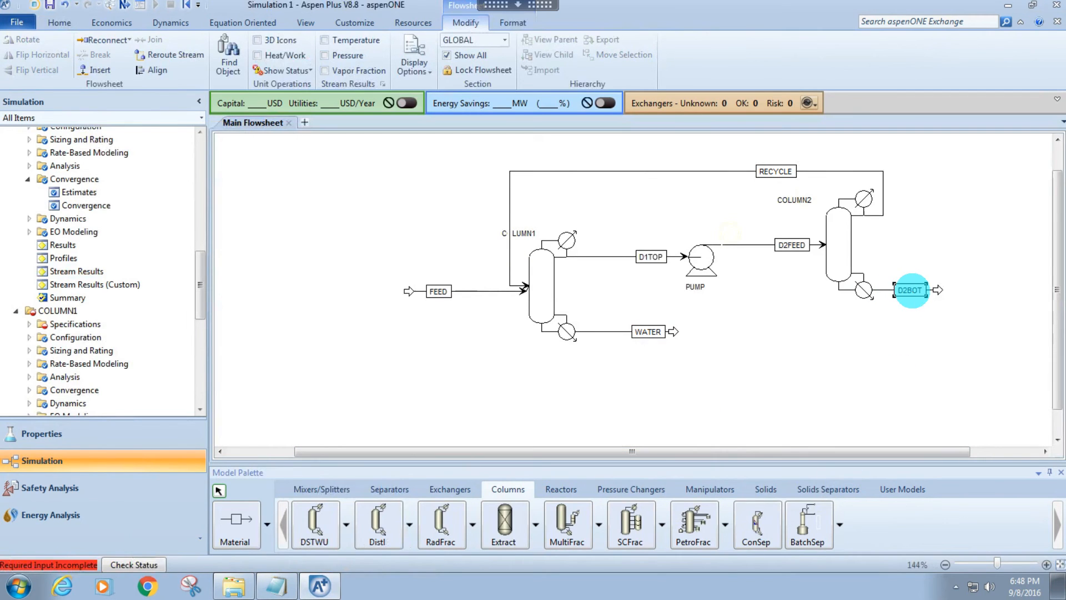
click(832, 350)
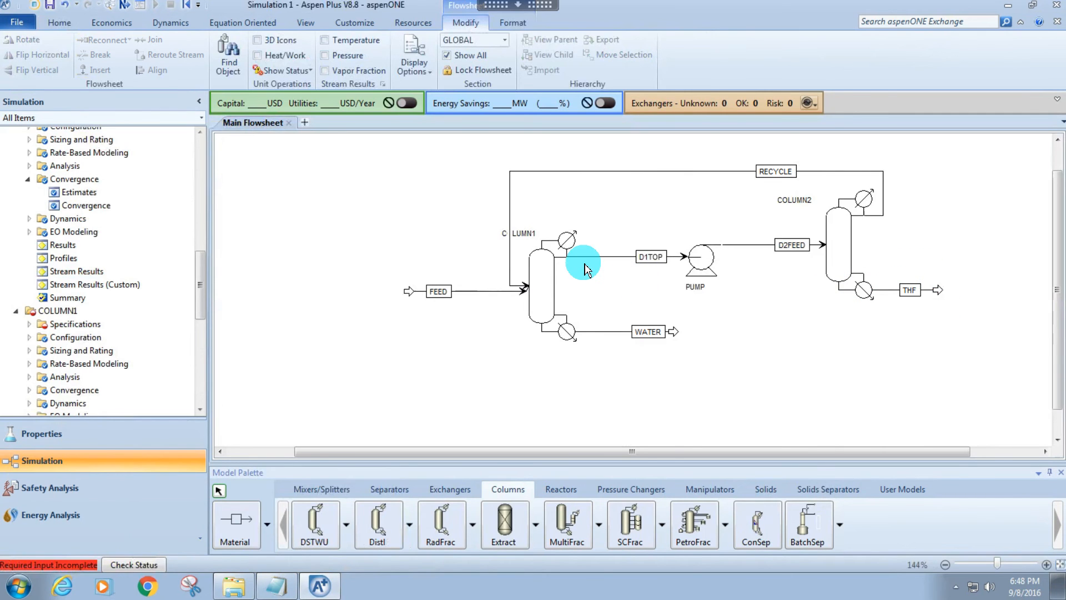
Open COLUMN1's stream specifications and set the RECYCLE feed stage to 10.
click(553, 278)
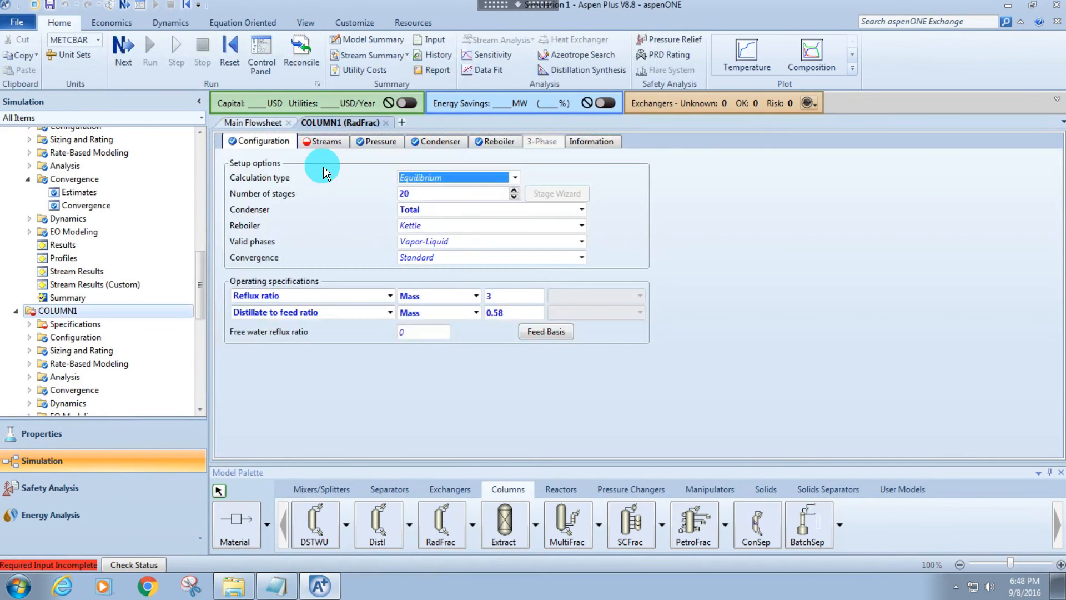
click(328, 144)
click(328, 210)
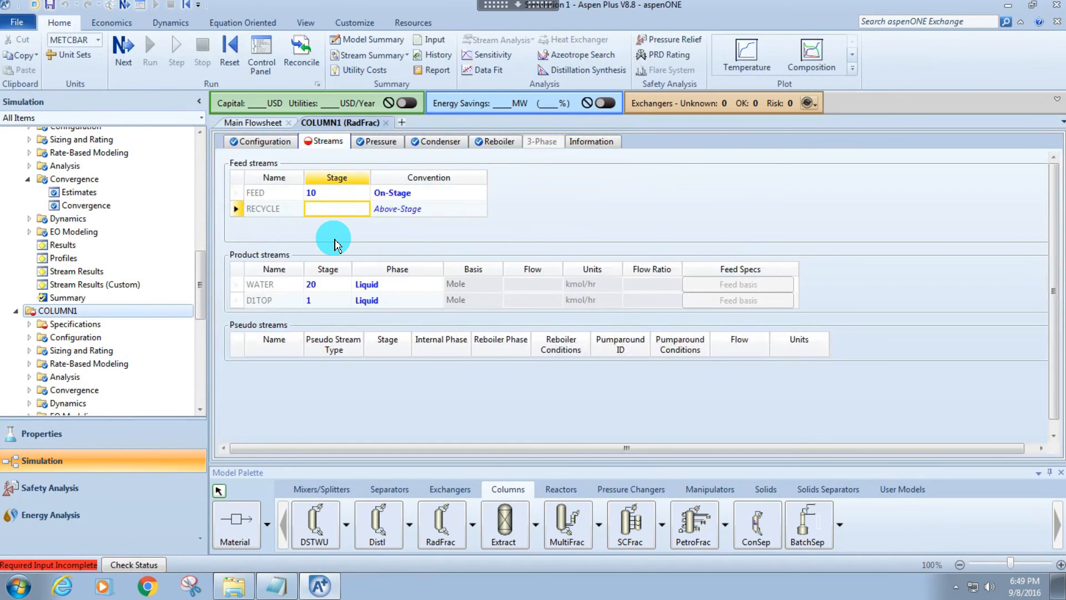
text(1)
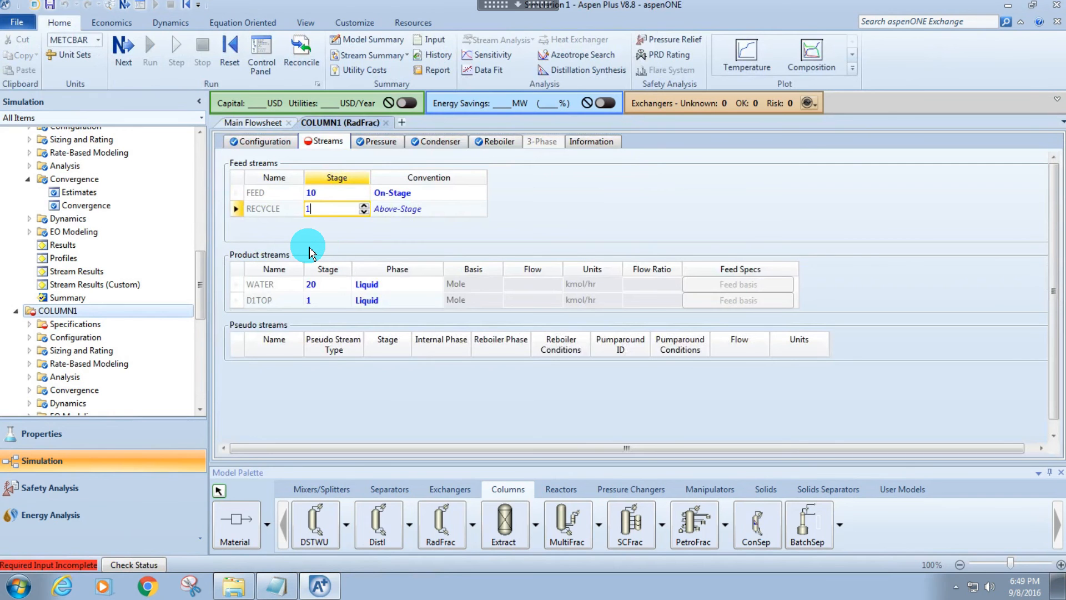
text(0)
key(Return)
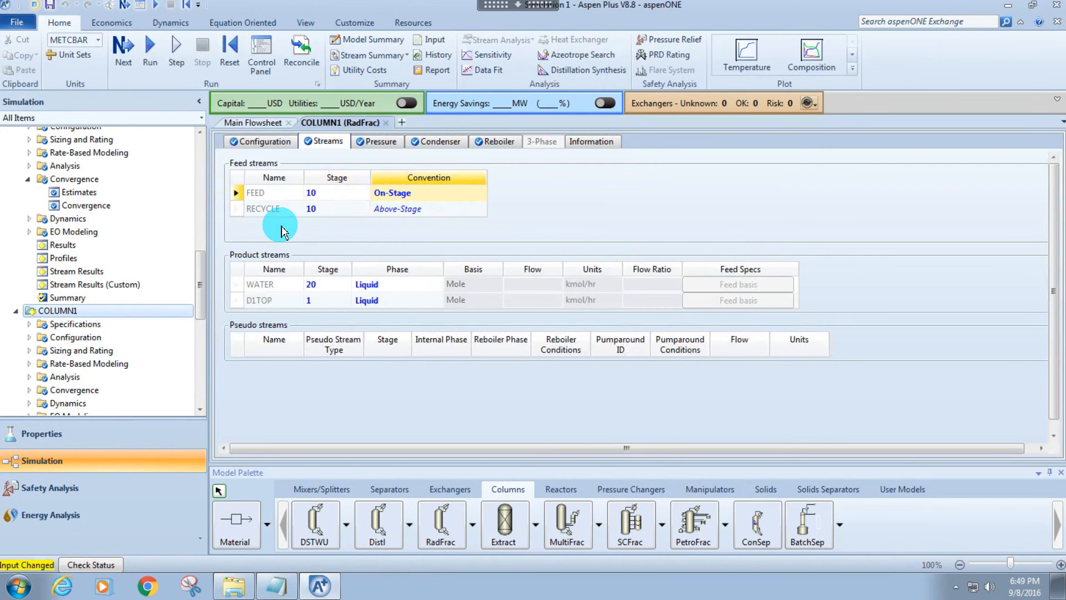
Return to the main flowsheet, then reinitialize the simulation and run it with the recycle connected, repeating the reinitialized run once.
click(252, 122)
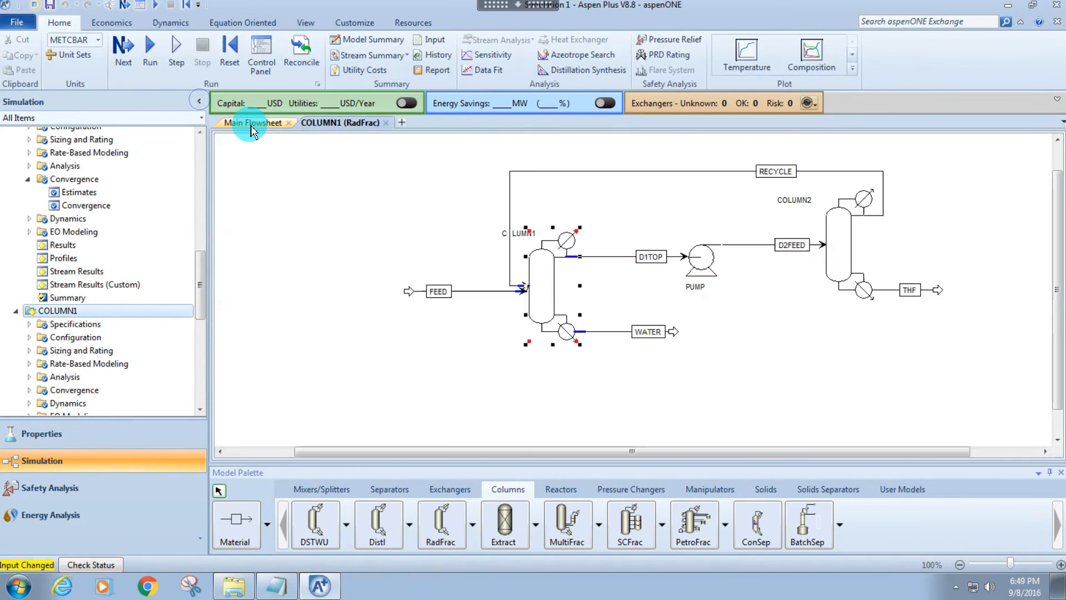
click(248, 187)
key(shift+F5)
key(Return)
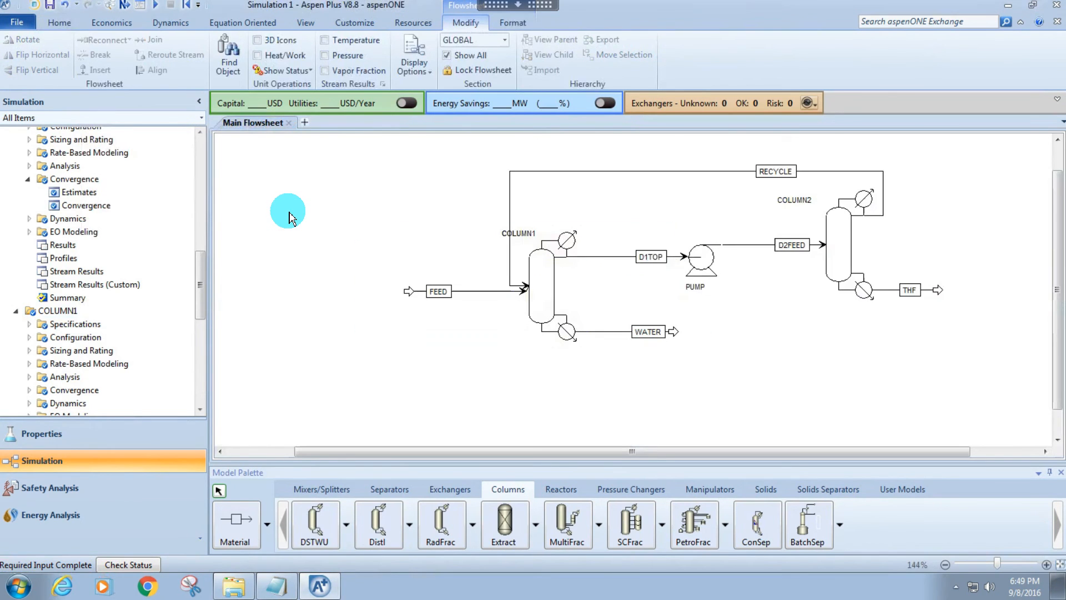
key(F5)
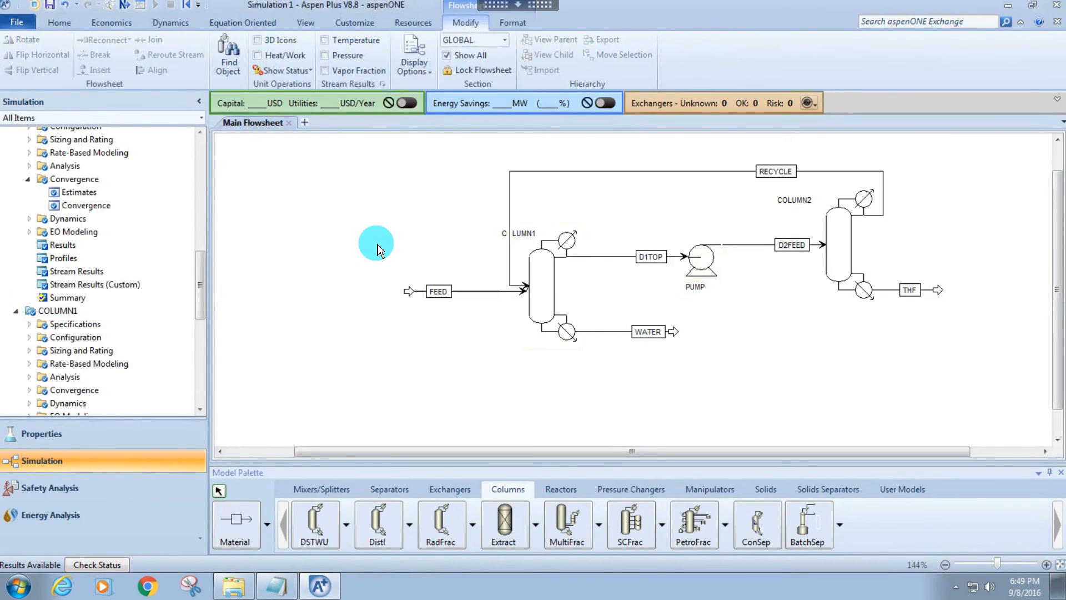
key(shift+F5)
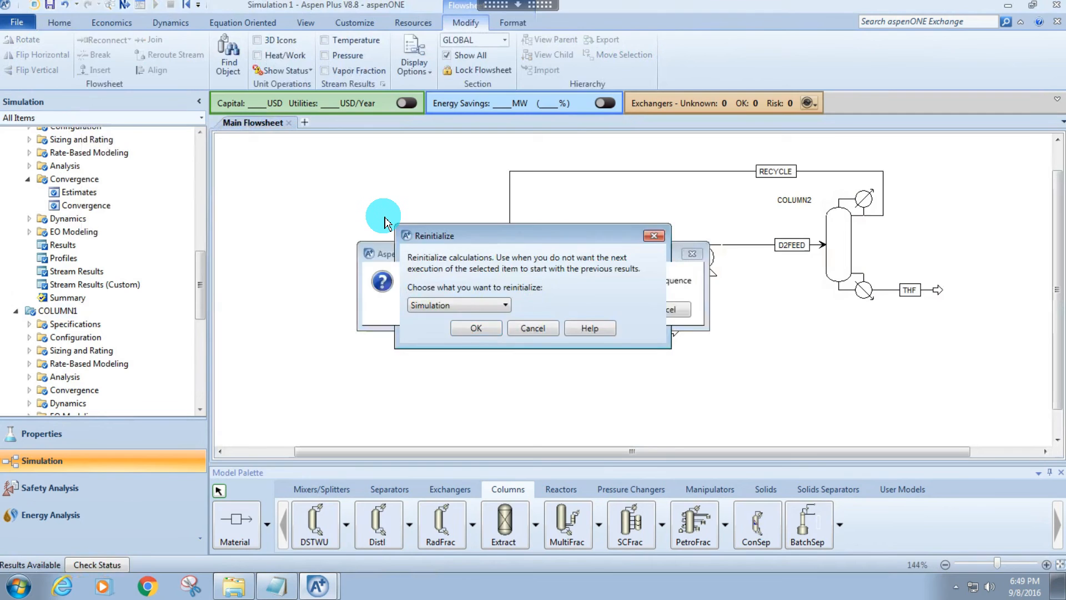
key(Return)
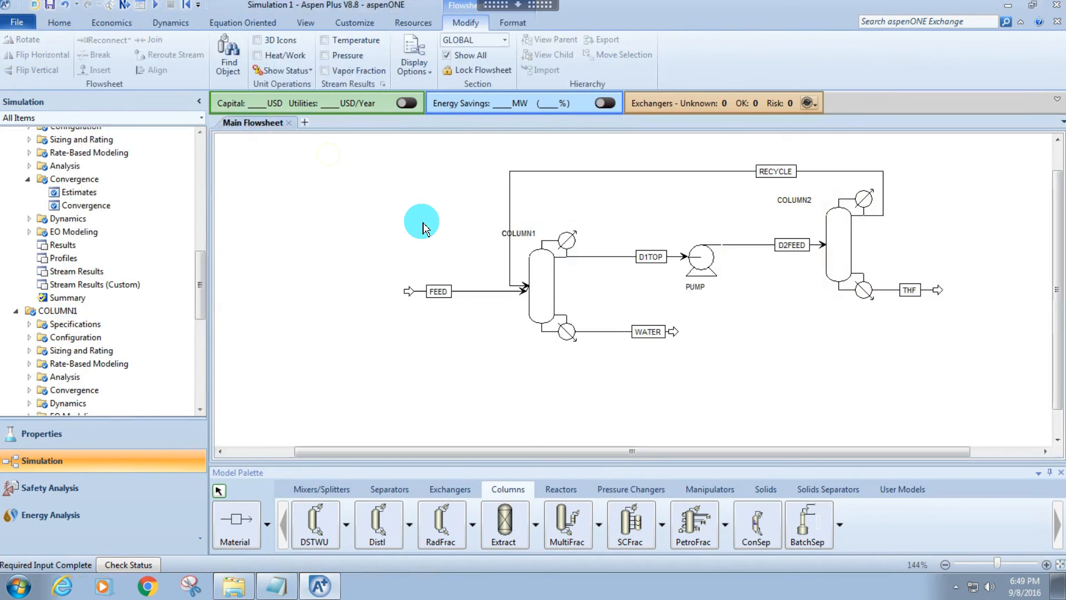
key(F5)
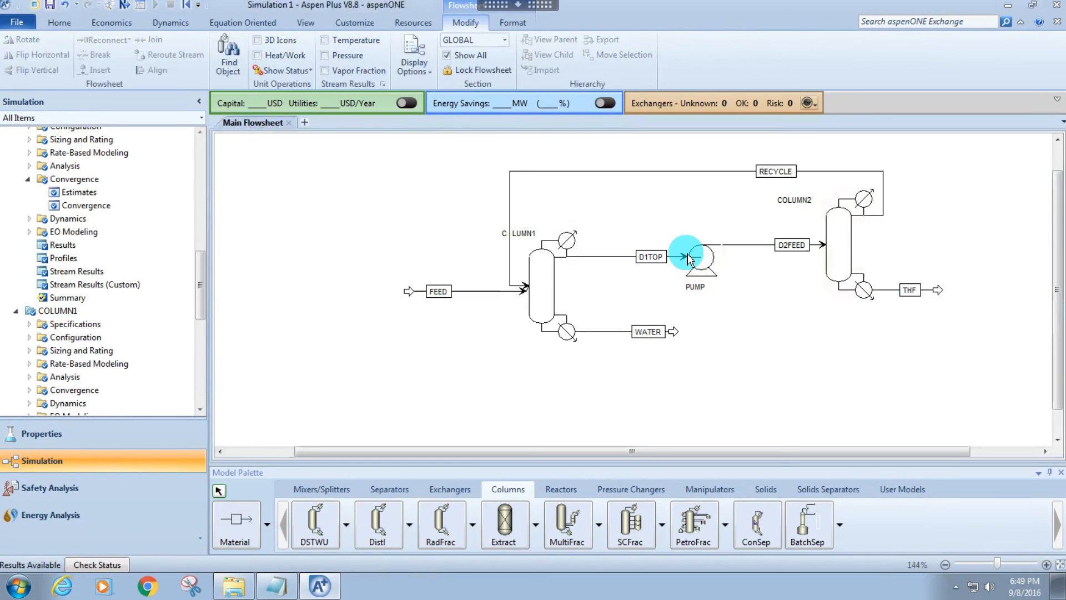
Open COLUMN2's stream results and check the THF mass fraction and THF mass flow of the THF product stream.
right_click(839, 239)
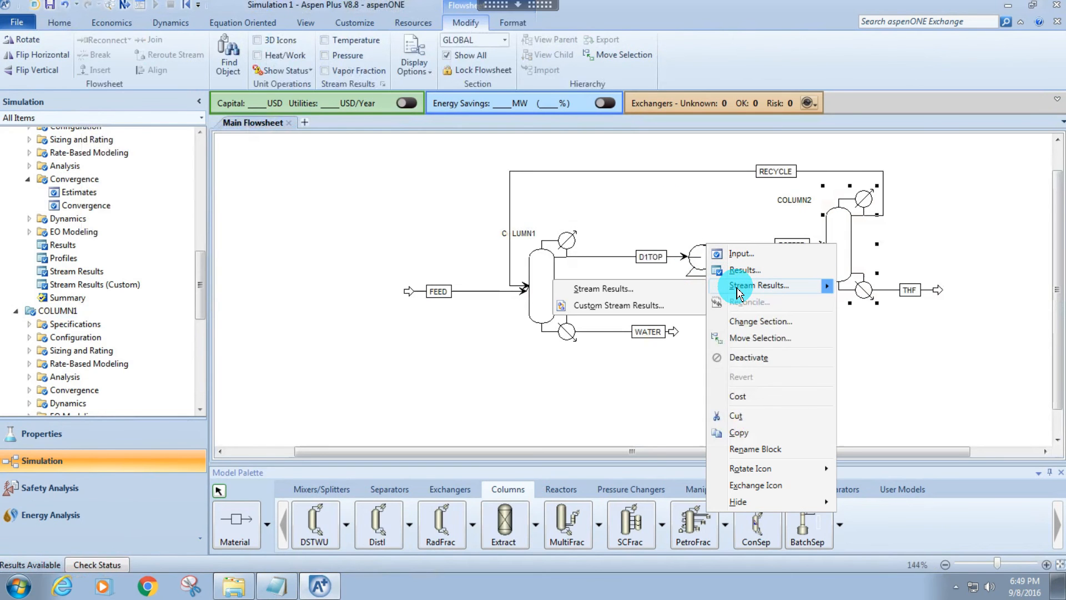
click(727, 286)
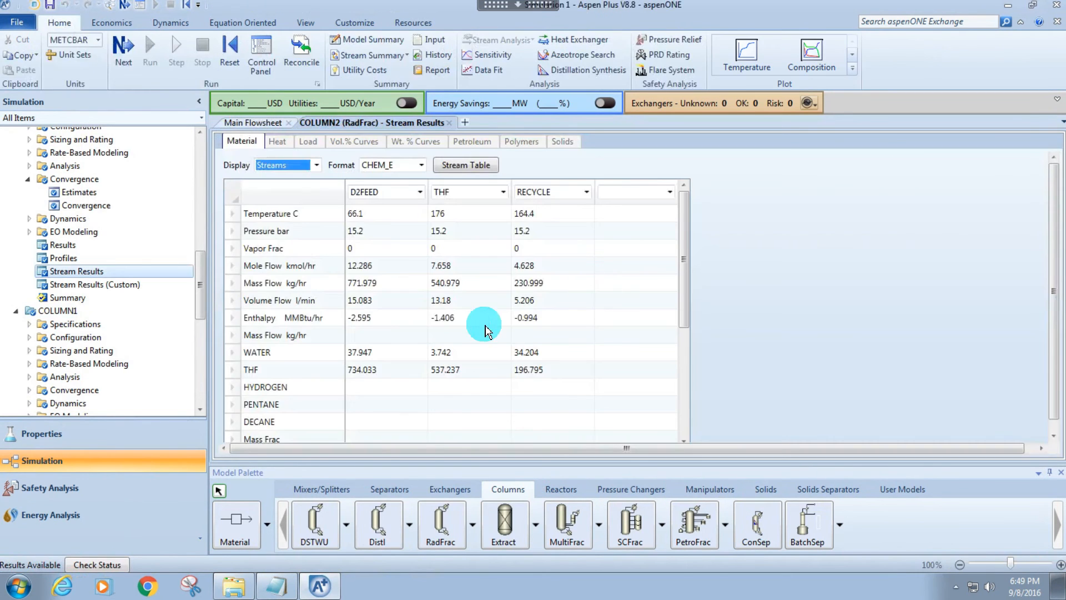
scroll(444, 322, down, 1)
scroll(444, 322, down, 1)
click(455, 408)
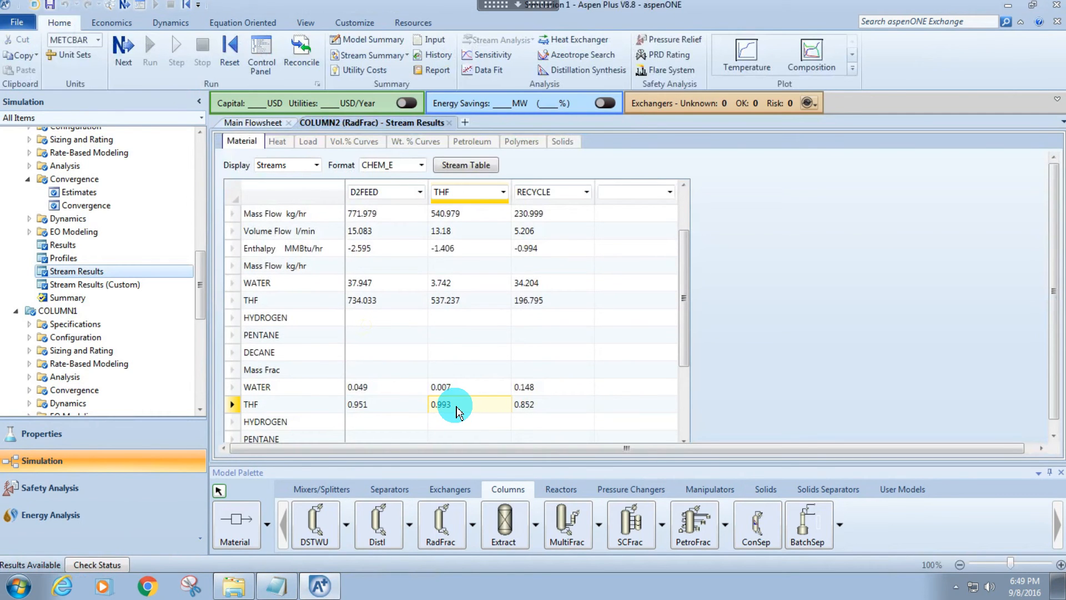
click(455, 300)
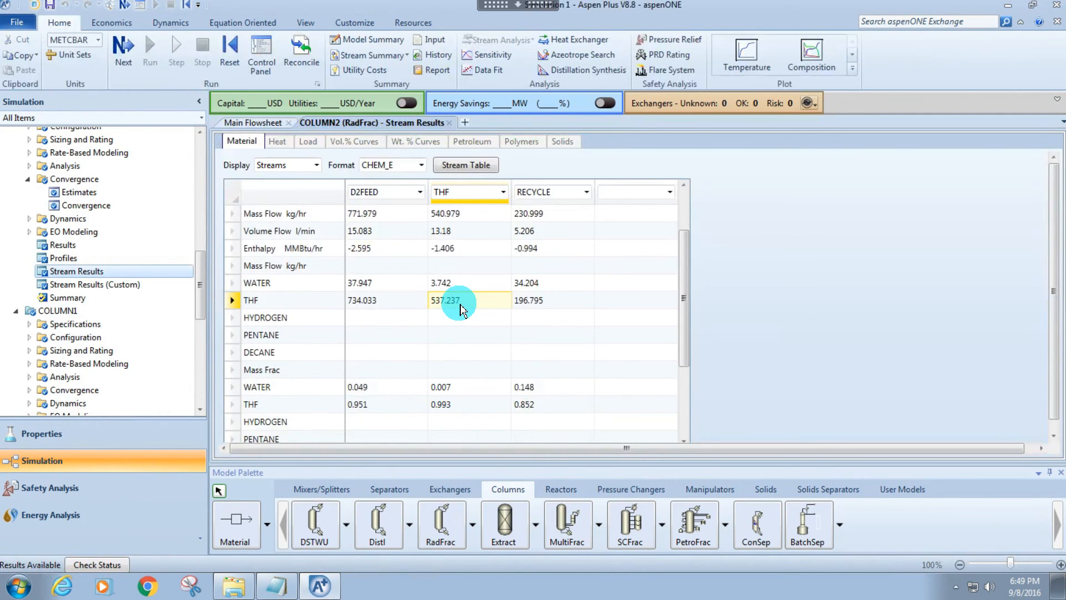
Switch to Calculator, divide 537 by 600 to get the THF recovery, and close it.
click(13, 584)
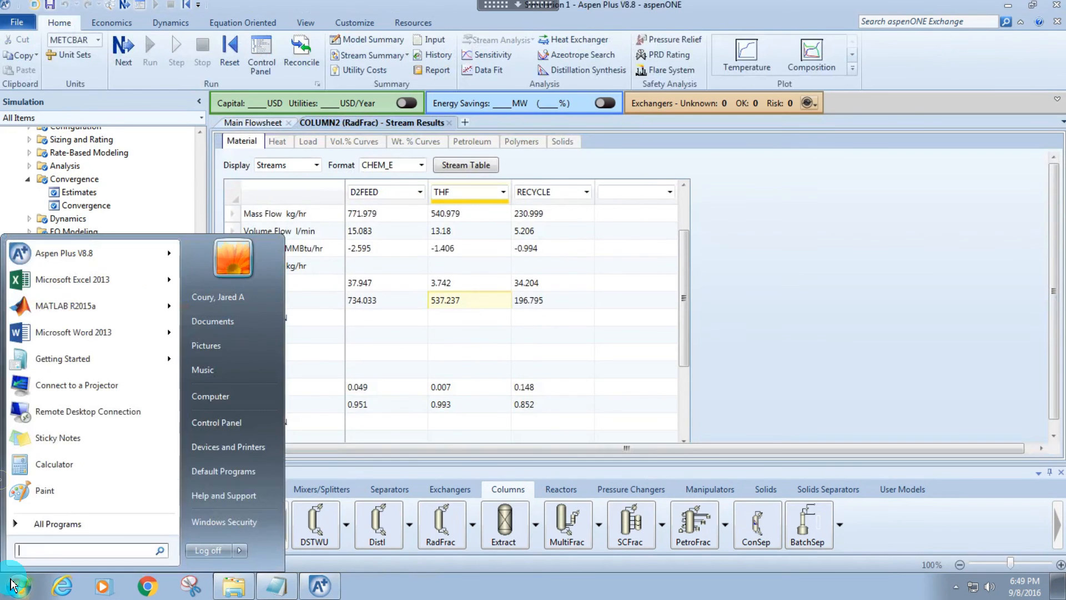
click(54, 464)
text(37)
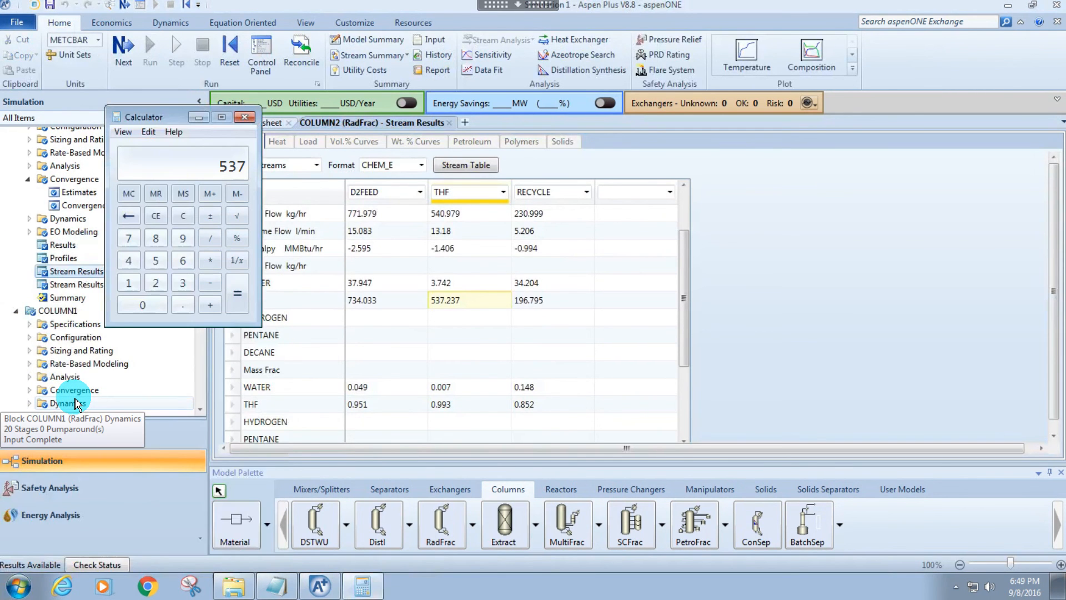
text(/600)
key(Return)
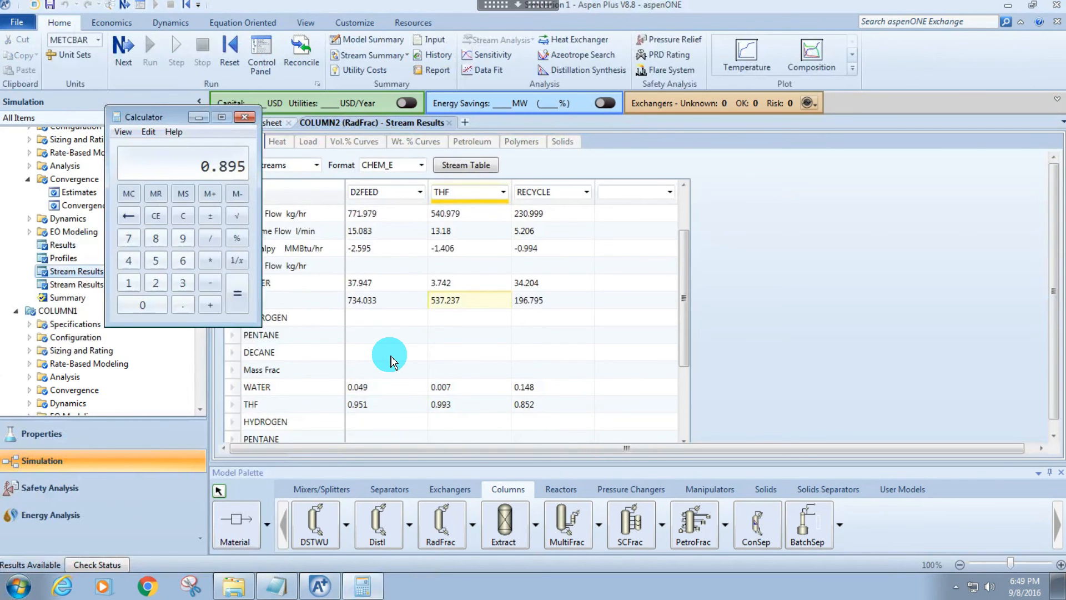
click(243, 116)
Return to the main flowsheet and look over COLUMN1 and COLUMN2.
click(252, 126)
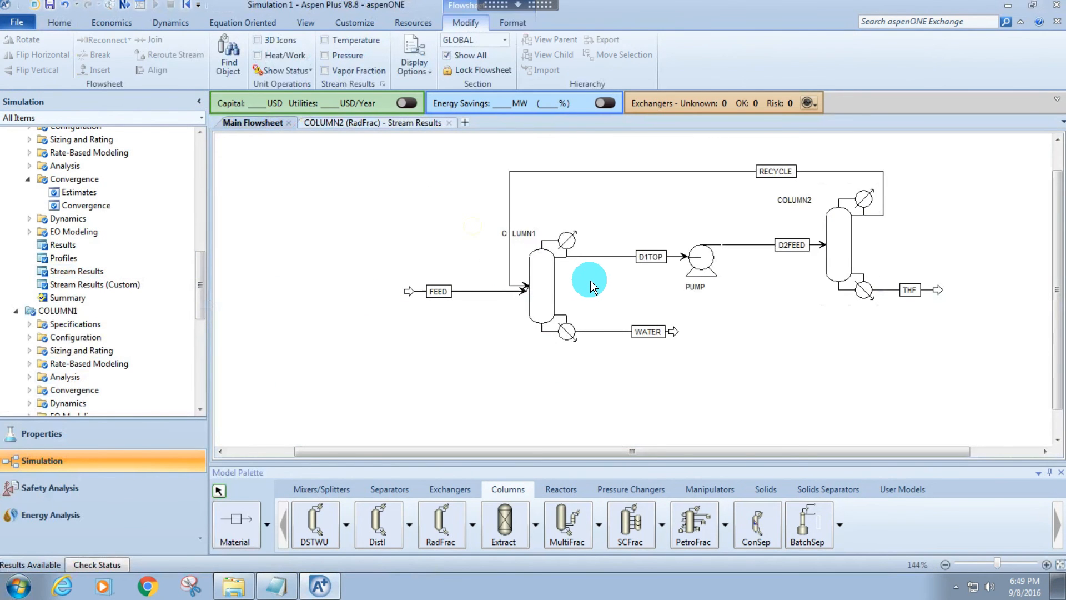
click(551, 281)
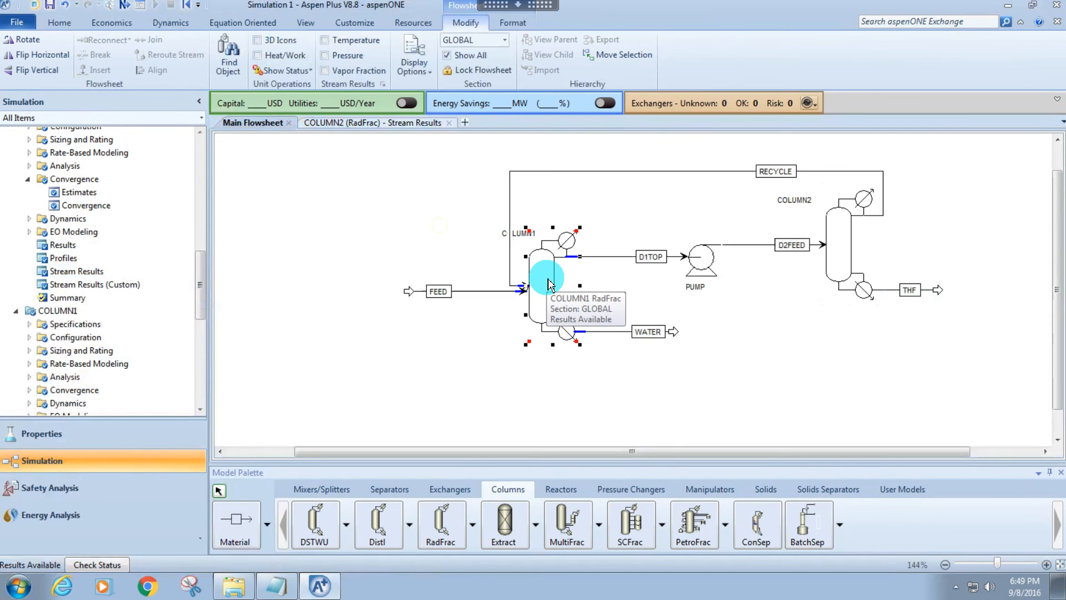
click(861, 240)
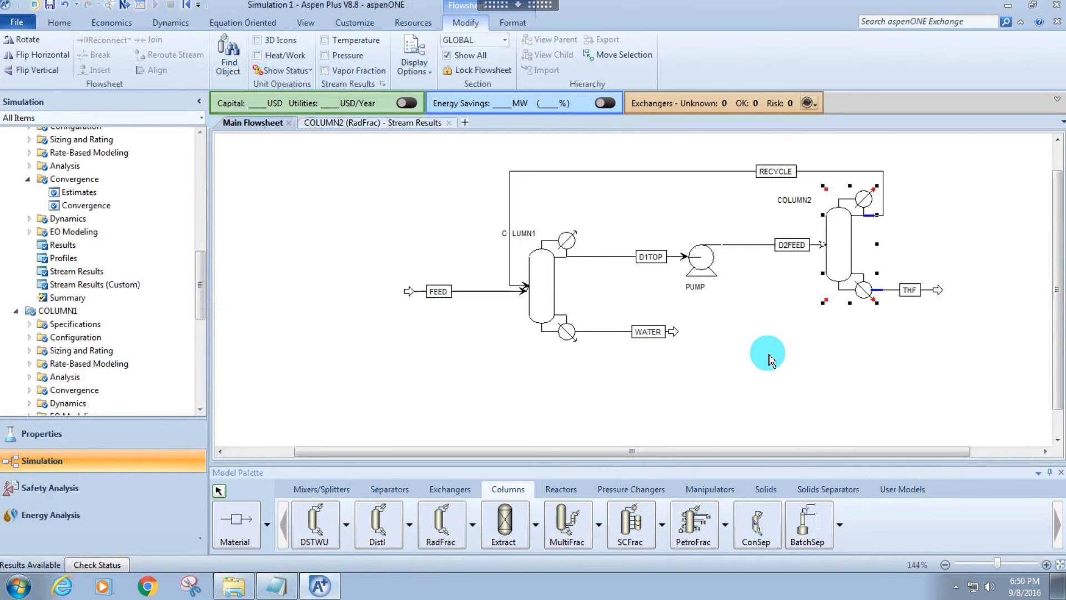
click(765, 356)
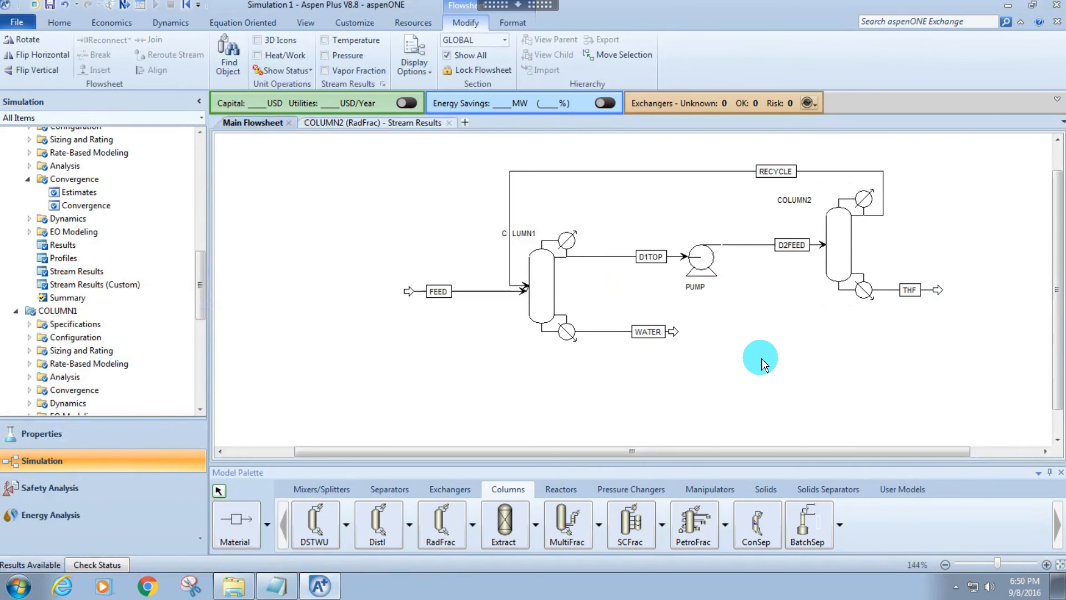
click(543, 295)
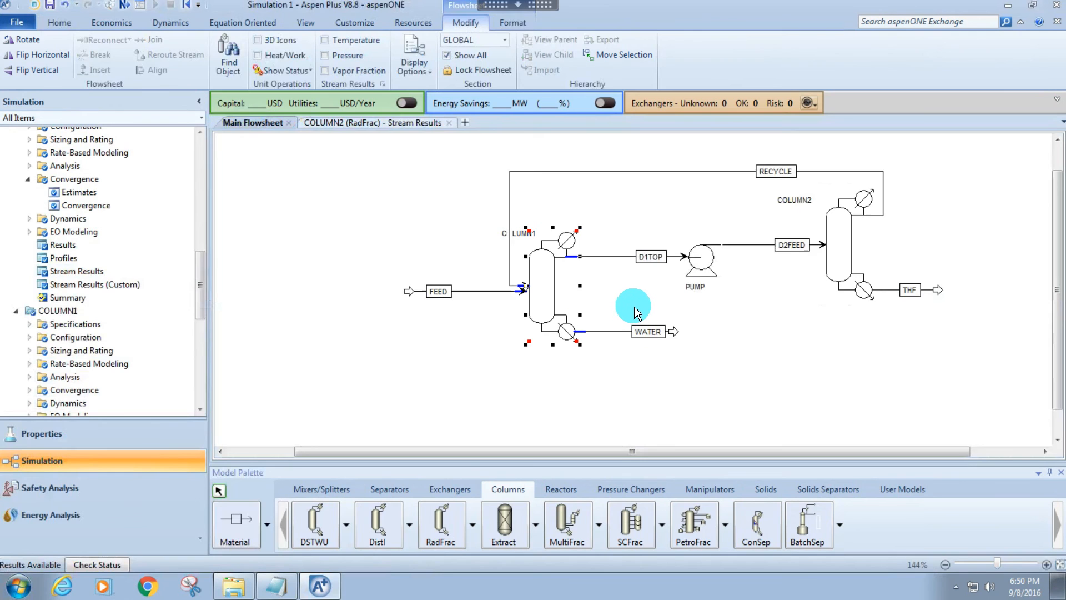
click(600, 288)
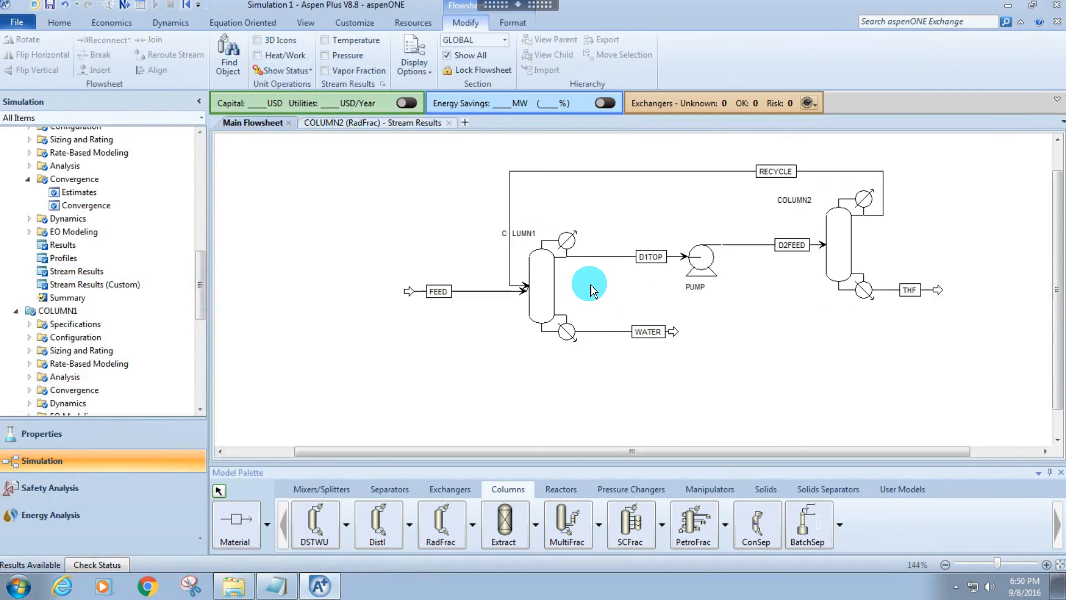
Open COLUMN1's configuration and set the mass distillate to feed ratio to 0.61.
click(553, 284)
double_click(553, 282)
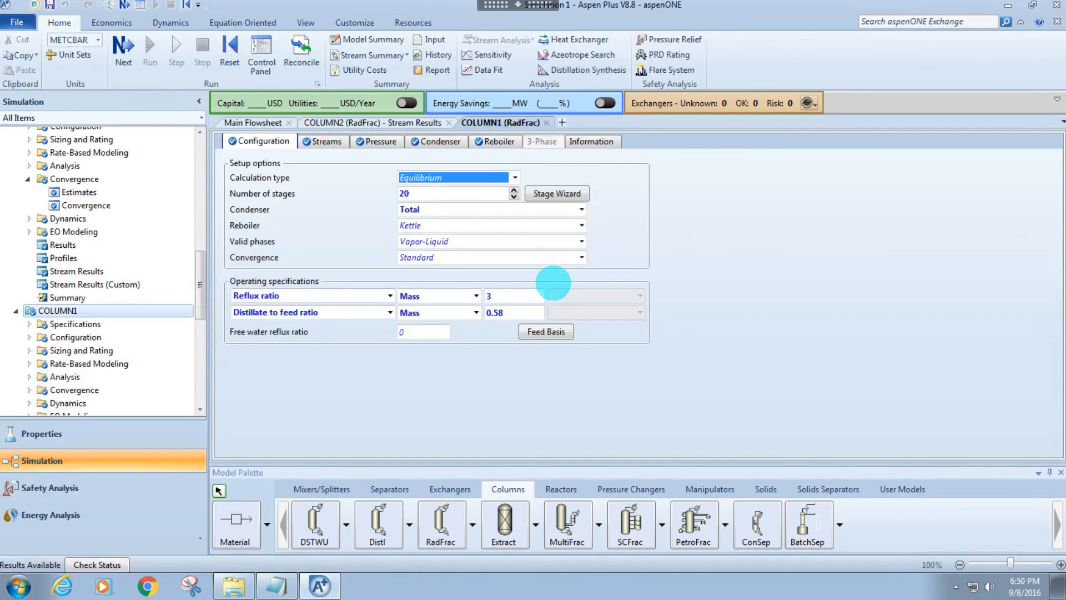
click(525, 314)
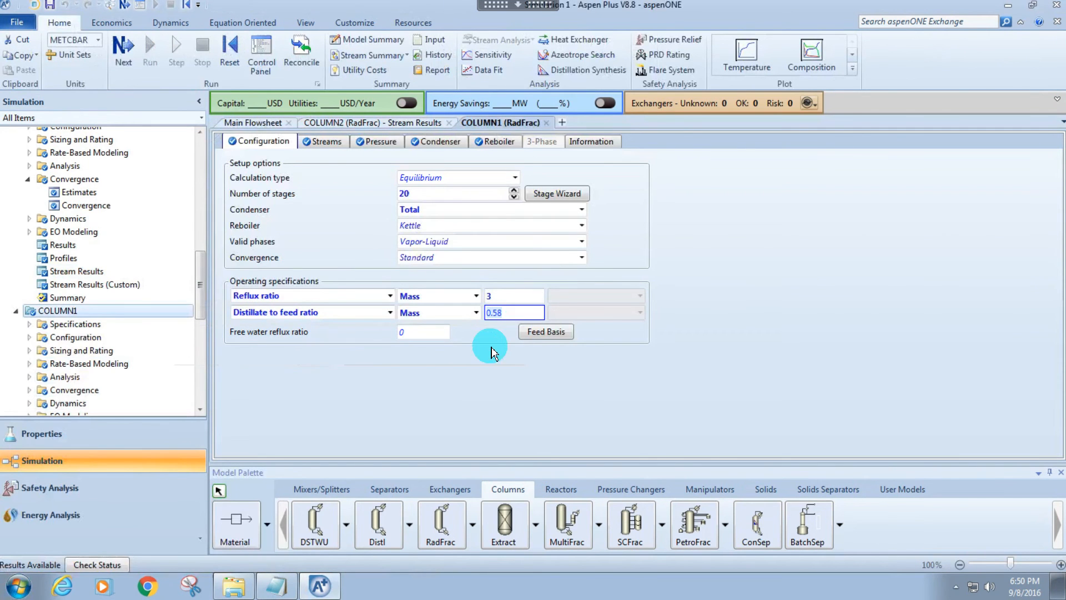
text(0.61)
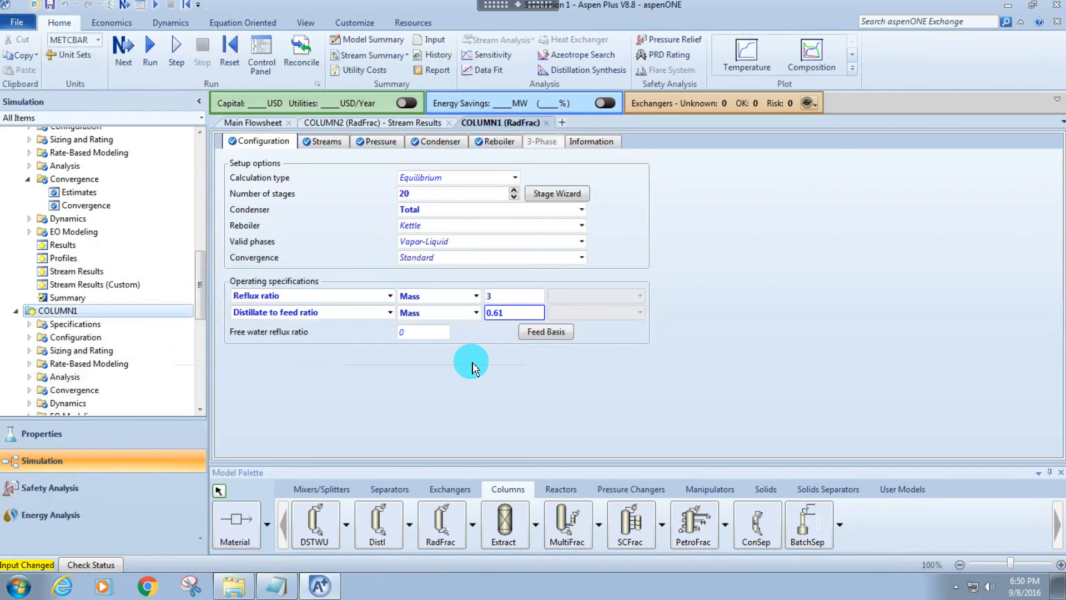
click(485, 361)
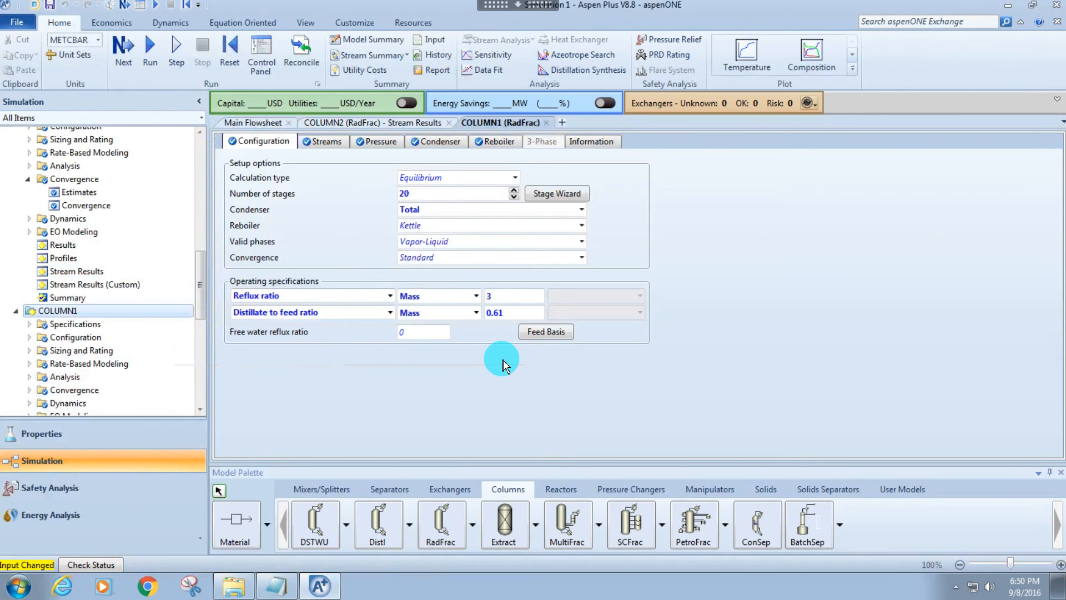
Reinitialize the simulation and run it with COLUMN1's new distillate to feed ratio, repeating the reinitialized run once.
key(shift+F5)
click(467, 331)
key(Return)
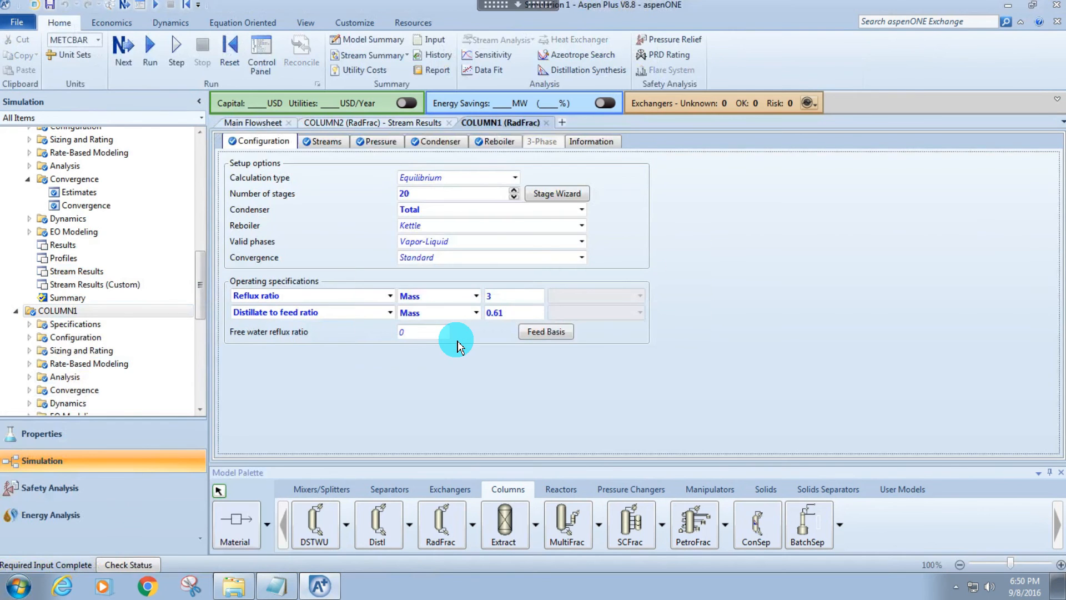
key(F5)
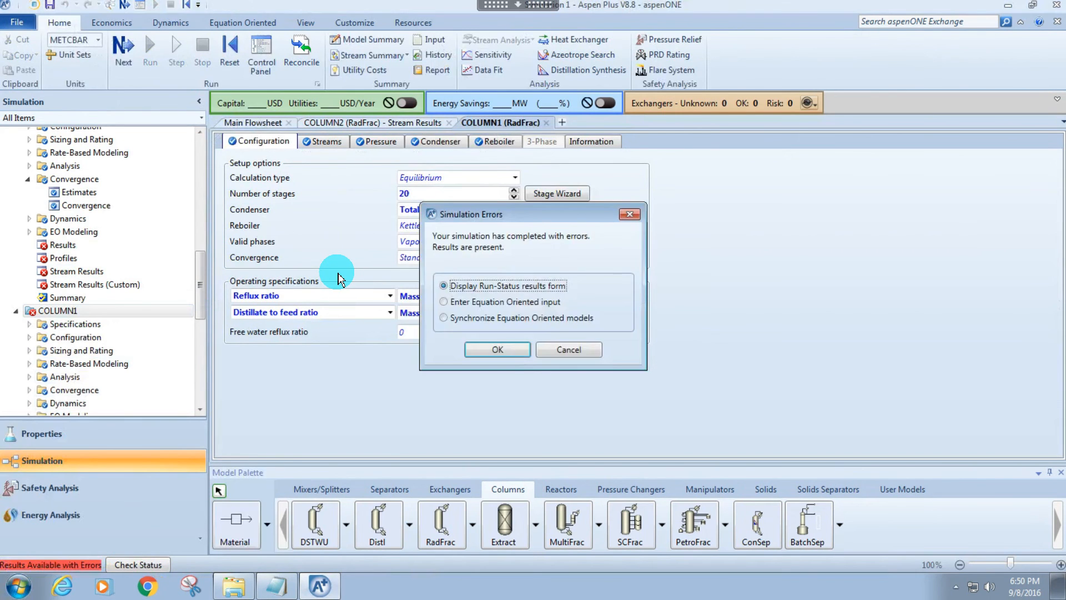
key(Escape)
key(shift+F5)
key(Return)
key(Return)
key(F5)
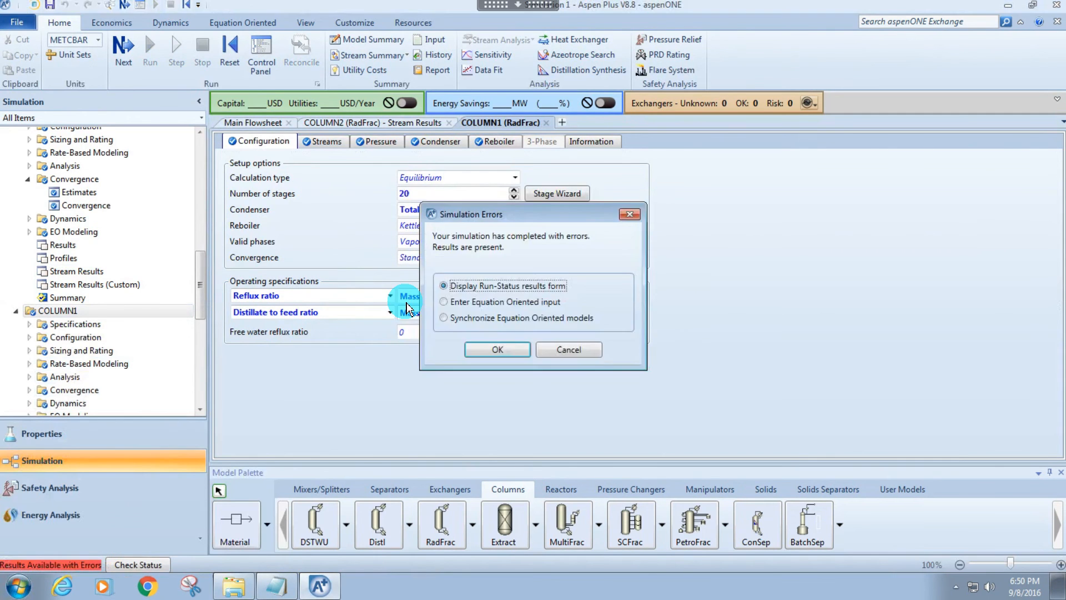
key(Escape)
Open COLUMN2's convergence settings and set the maximum iterations to 200.
click(81, 205)
double_click(386, 194)
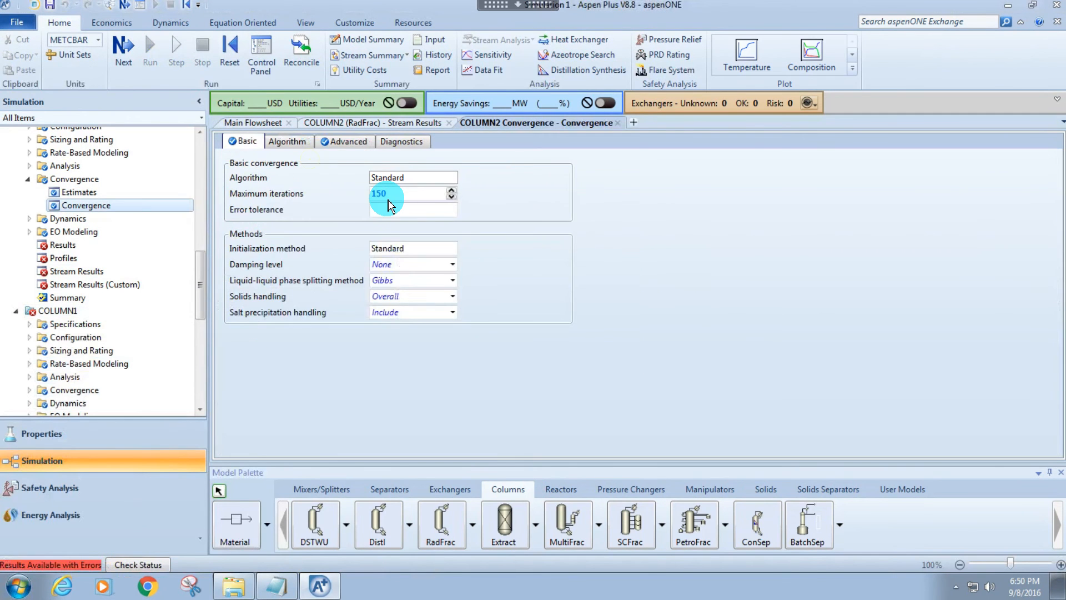
Open COLUMN1's specifications and set the mass distillate to feed ratio to 0.60999.
click(81, 325)
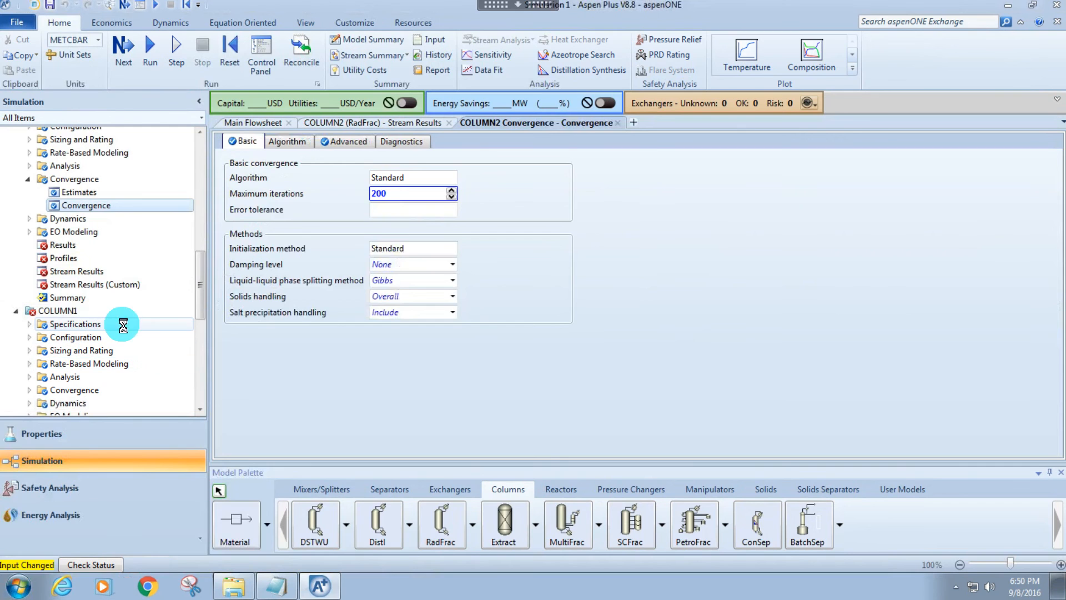
click(508, 313)
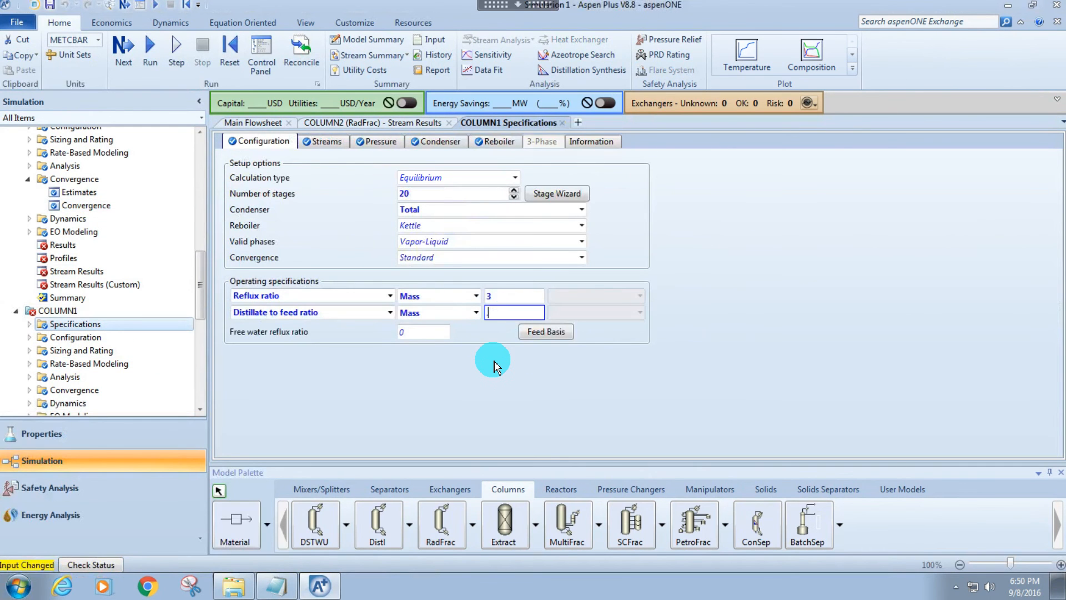
text(.60999)
key(Return)
Reinitialize the simulation, rerun it with the adjusted COLUMN1 ratio and COLUMN2 iteration limit, and dismiss the run dialog.
key(shift+F5)
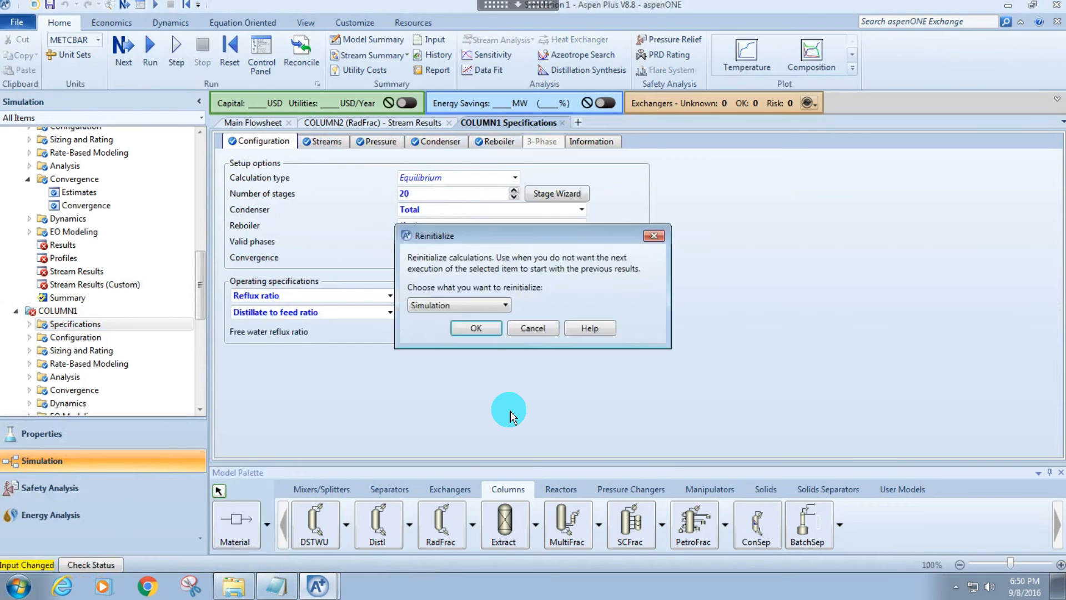
key(Return)
key(Return)
key(F5)
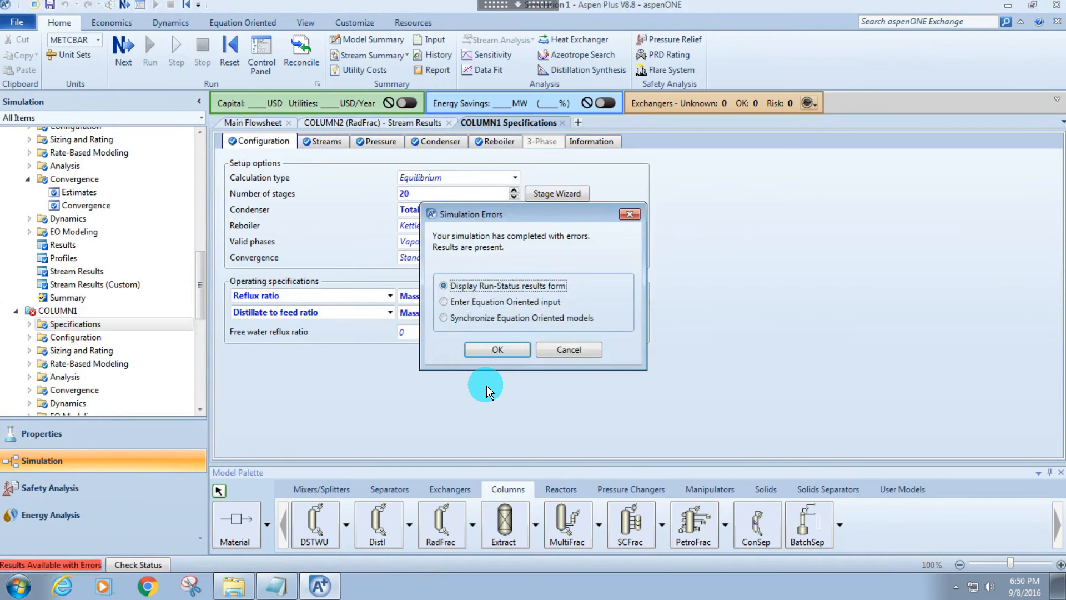
key(Escape)
scroll(68, 273, down, 1)
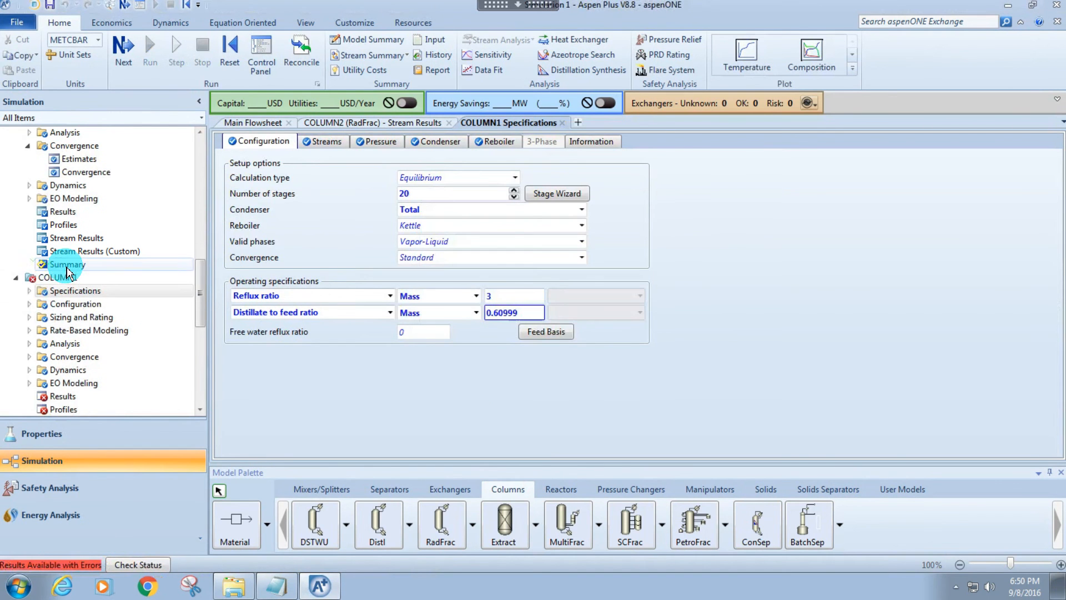
Open COLUMN2's configuration from the main flowsheet and set the distillate rate to 230 kg/hr and the mass reflux ratio to 5.
click(256, 131)
double_click(844, 253)
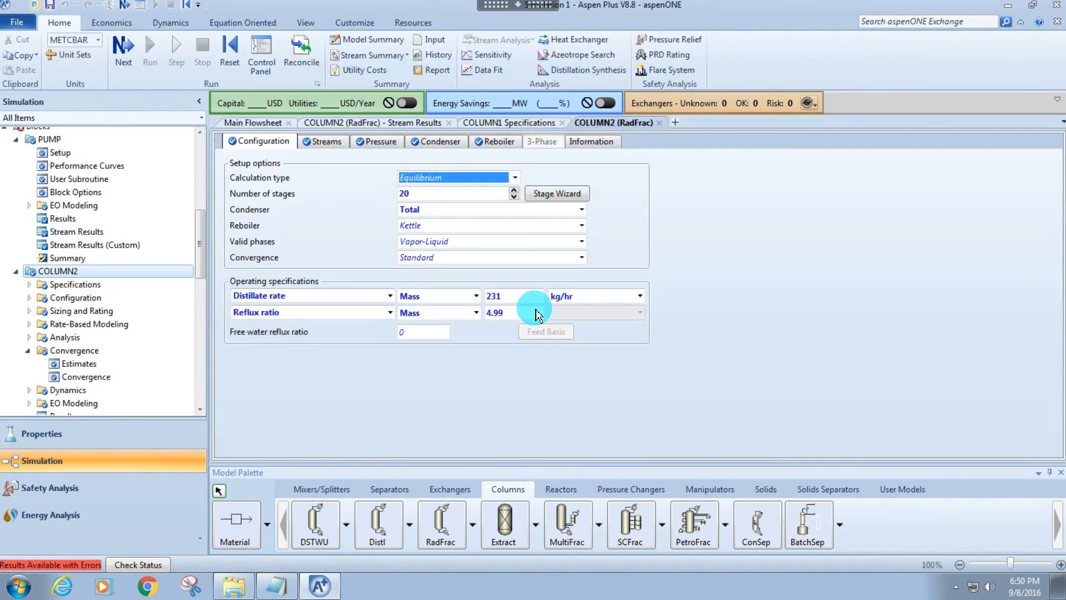
click(503, 296)
text(2302)
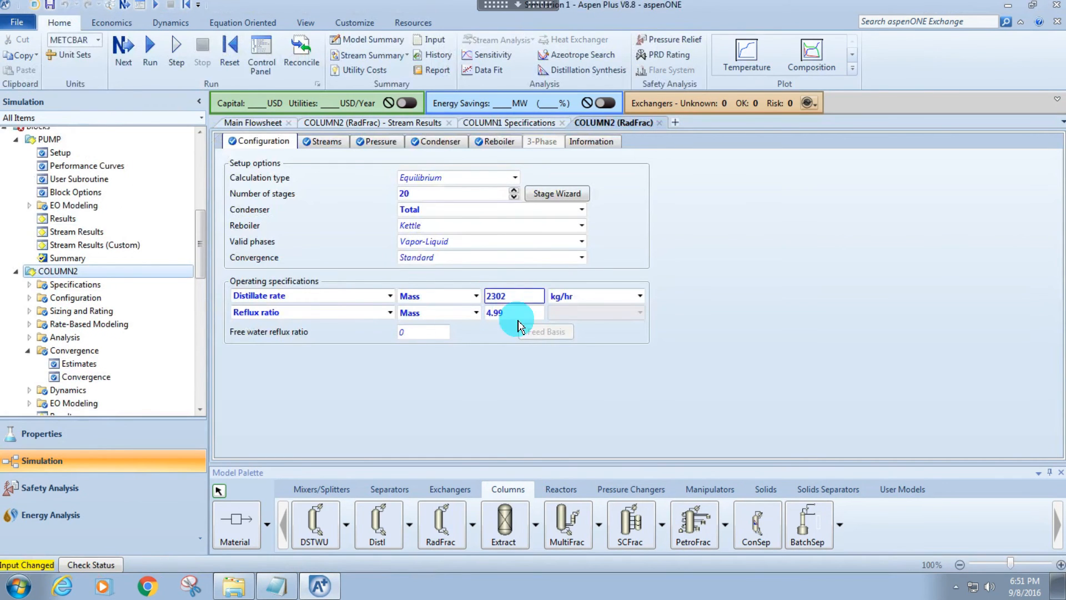
double_click(522, 295)
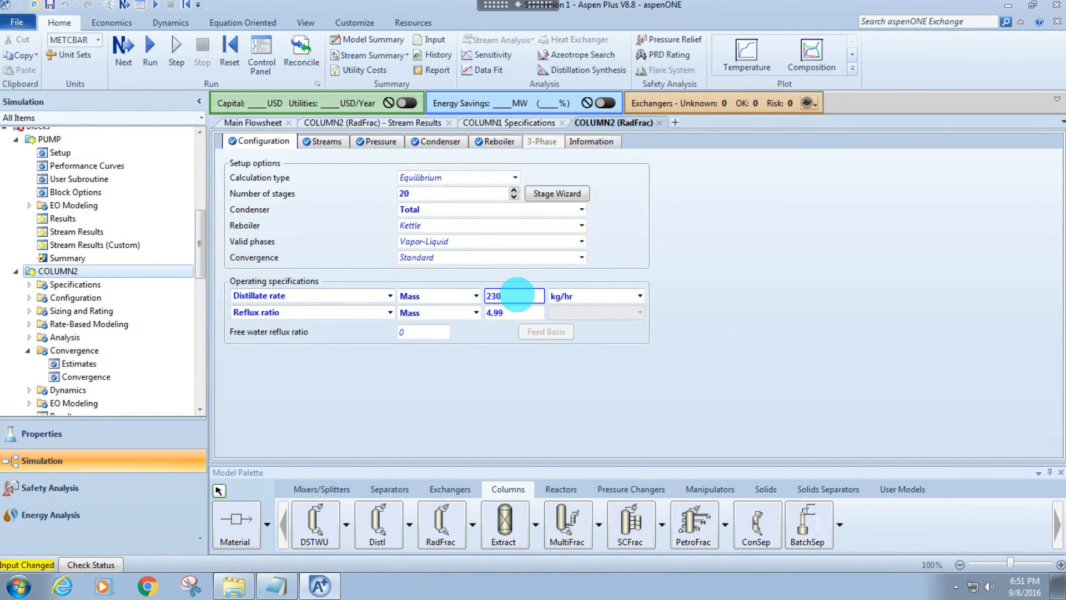
click(508, 312)
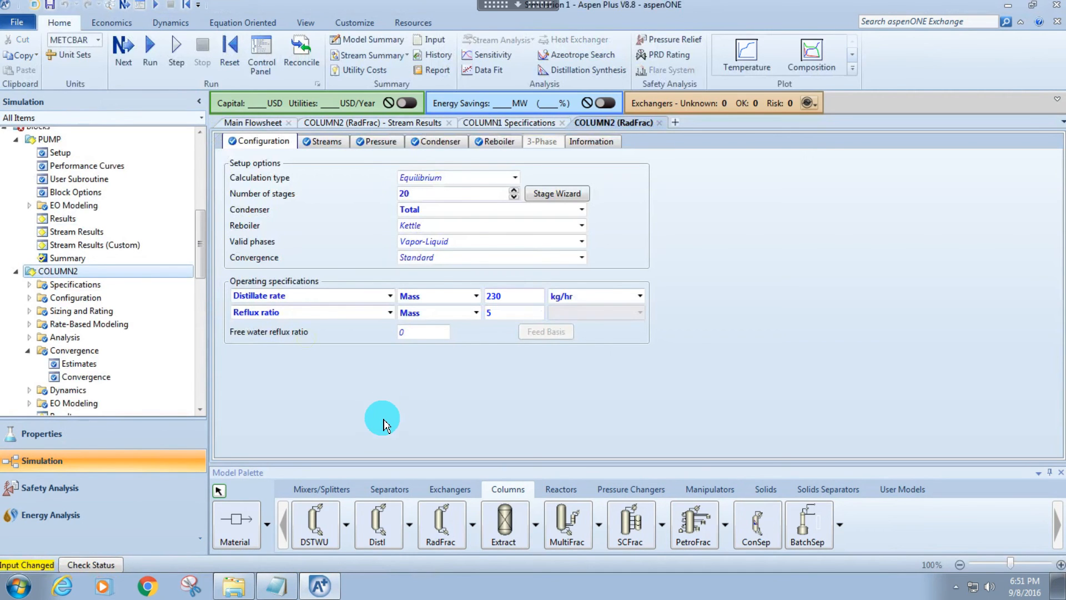
Reinitialize the simulation and run it with COLUMN2's new distillate rate and reflux ratio.
key(shift+F5)
key(Return)
key(Return)
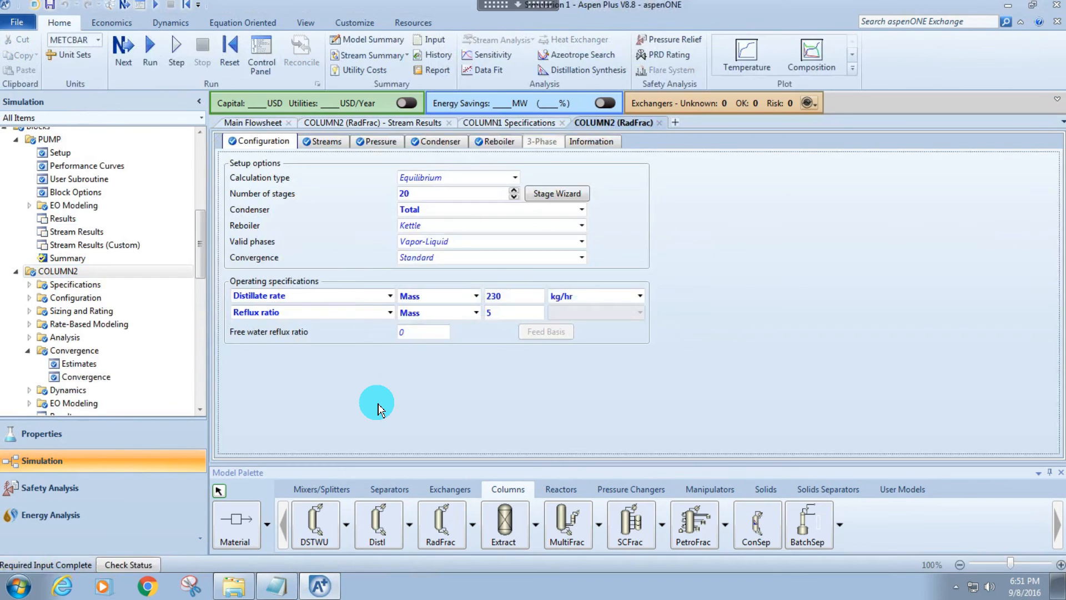
key(F5)
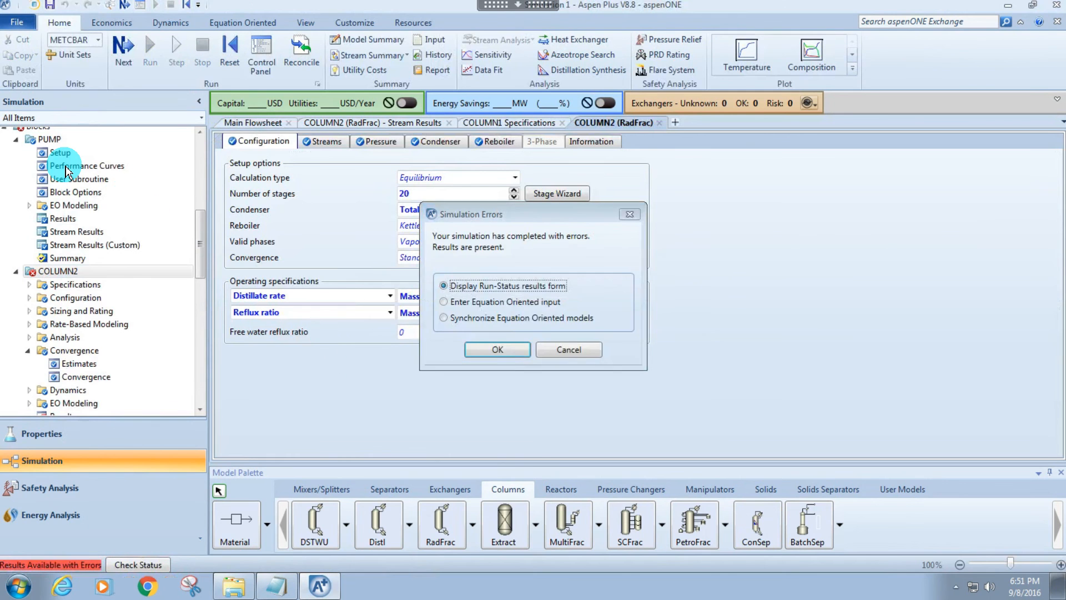
key(Escape)
Return to the main flowsheet and close all the other open forms.
scroll(60, 152, up, 1)
right_click(259, 123)
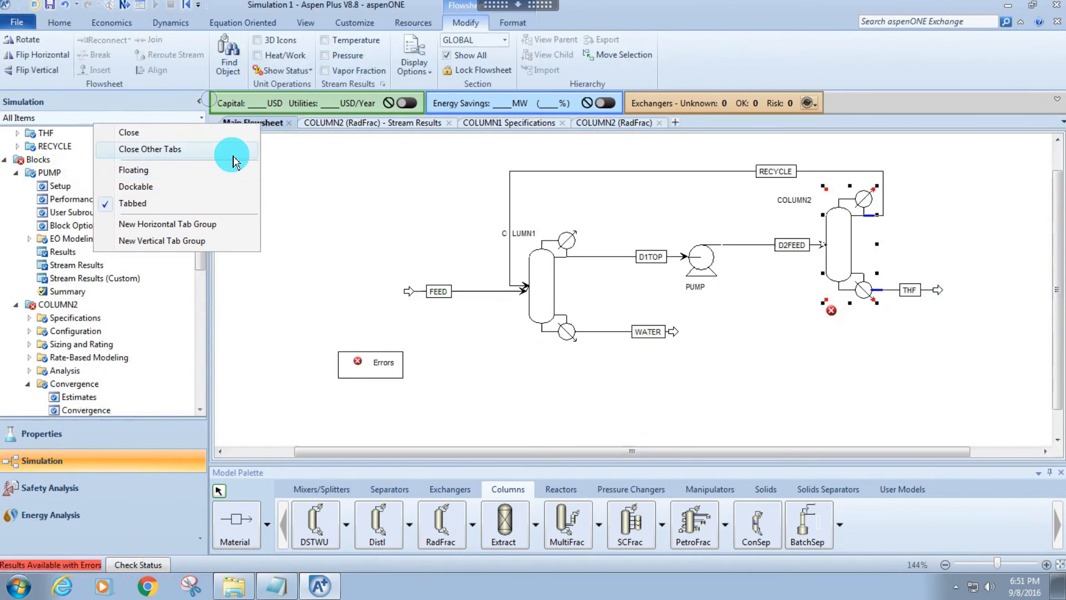
click(233, 161)
Open COLUMN1's configuration and set the mass distillate to feed ratio to 0.61 and the mass reflux ratio to 3.01.
click(538, 285)
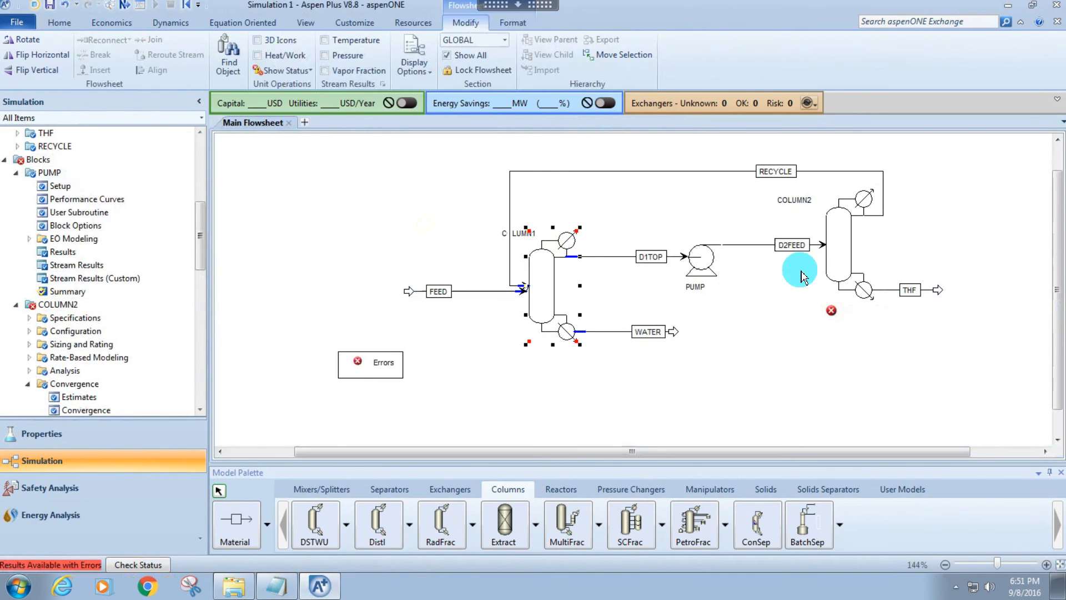
double_click(555, 283)
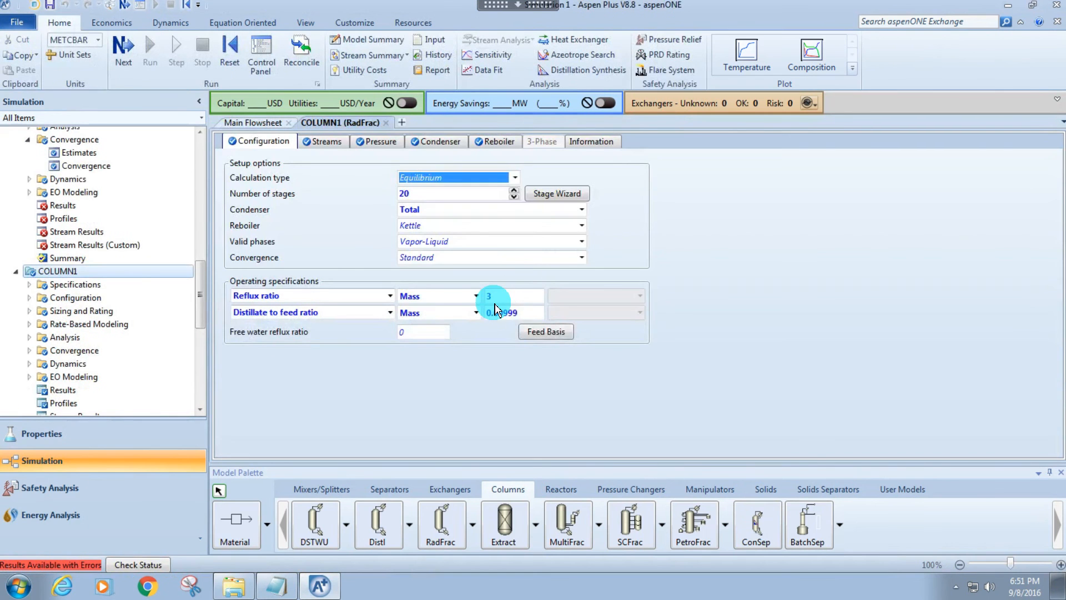
click(495, 310)
text(0.61)
key(Return)
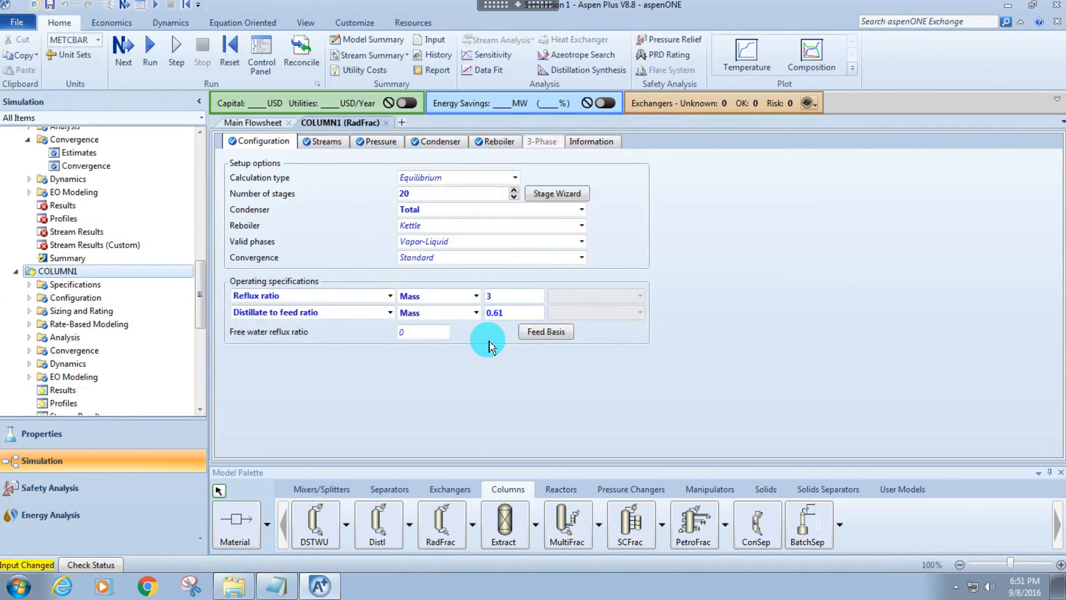
click(498, 296)
text(.01)
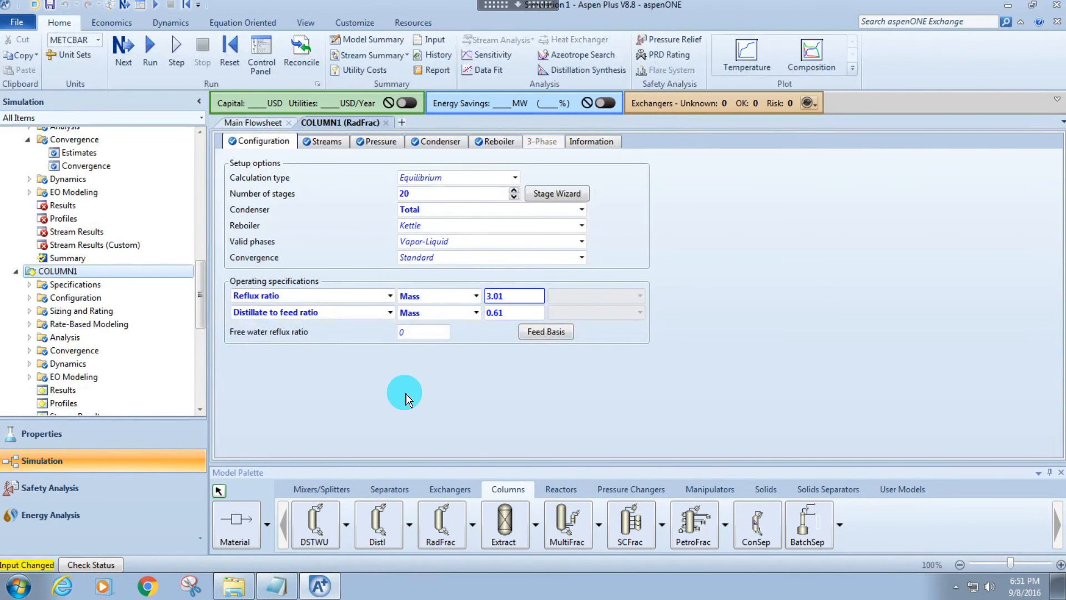
Reinitialize the simulation, run it with COLUMN1's updated operating specifications, and dismiss the run dialog.
key(shift+F5)
key(Return)
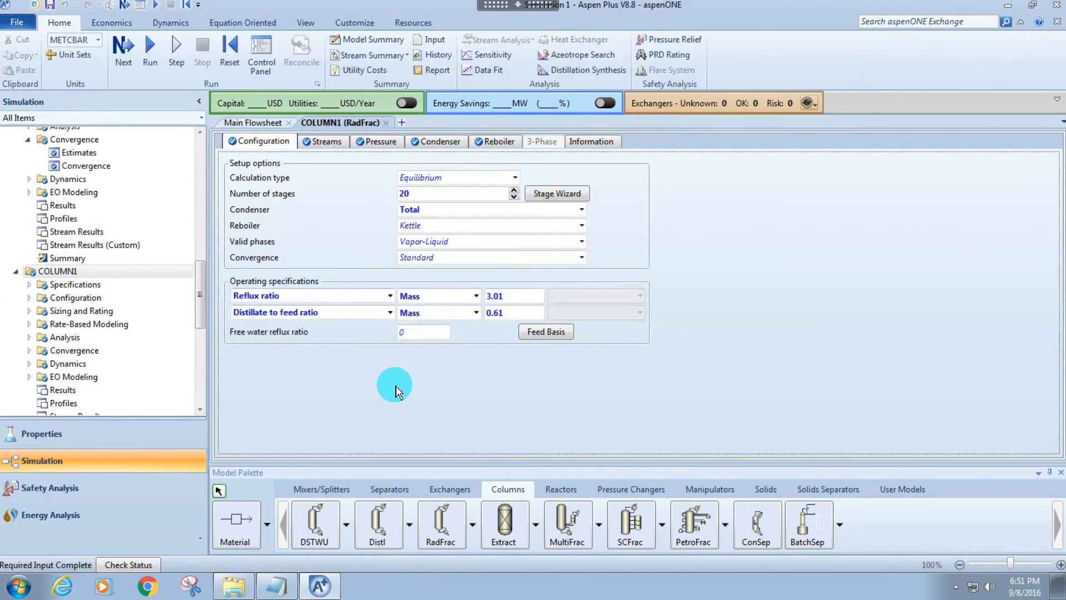
key(F5)
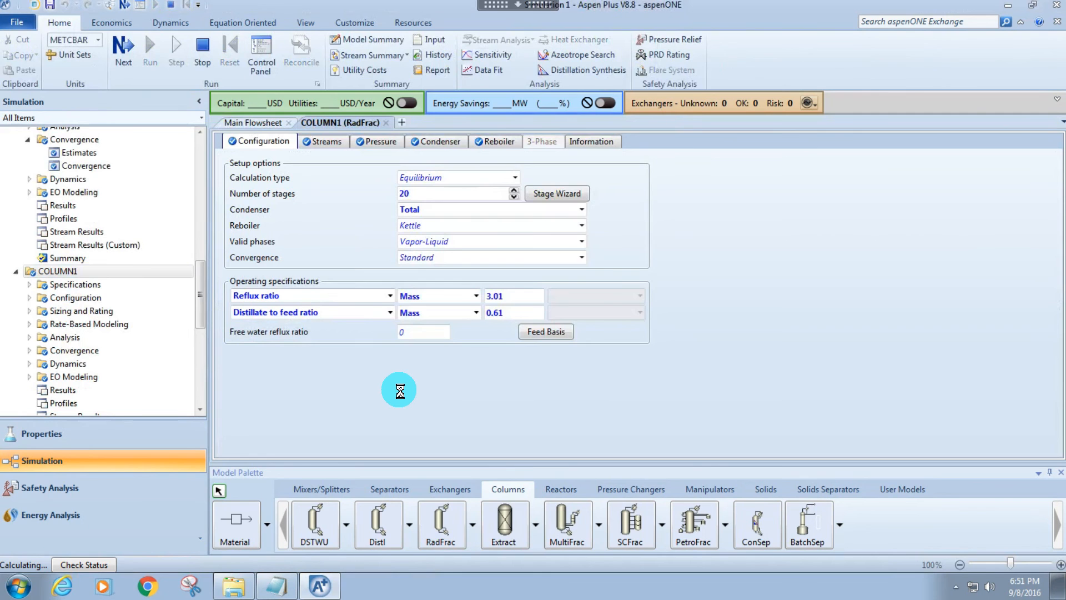
key(Escape)
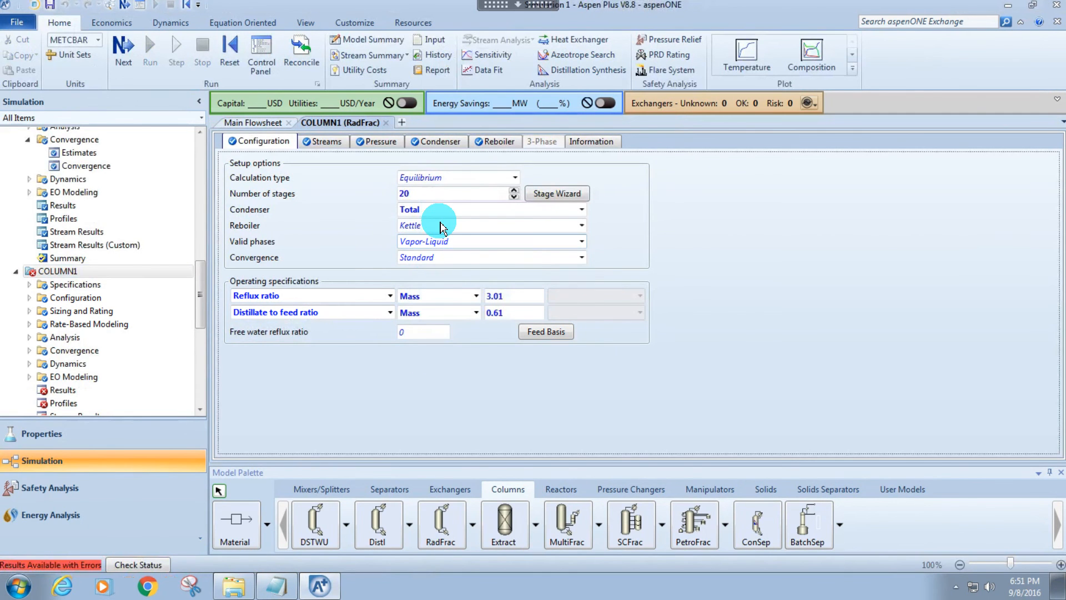
Set COLUMN1's stage 1 condenser pressure to 1.001 atm.
click(322, 141)
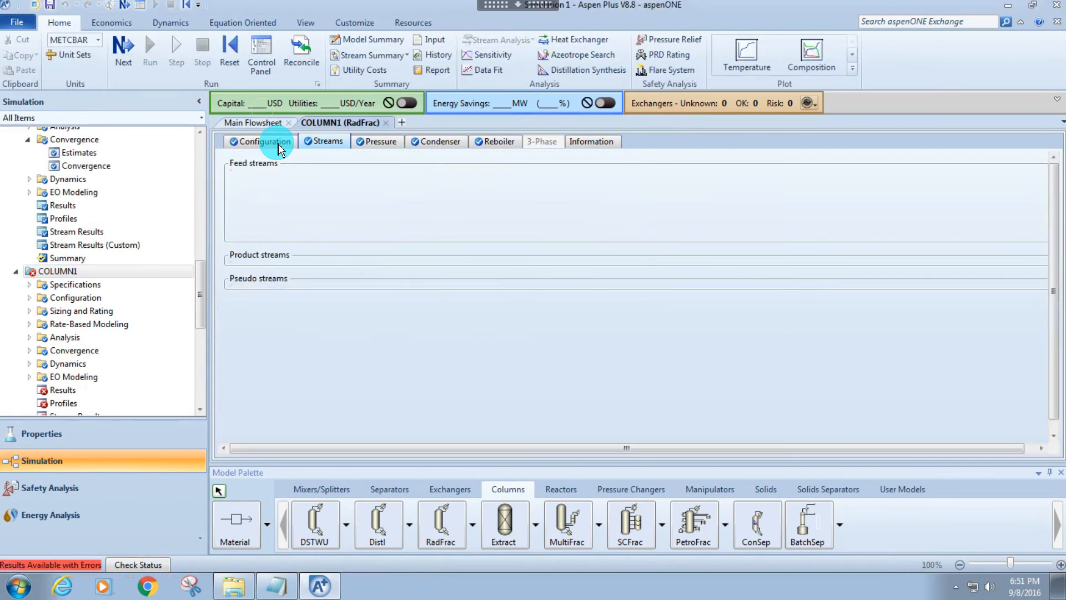
click(368, 143)
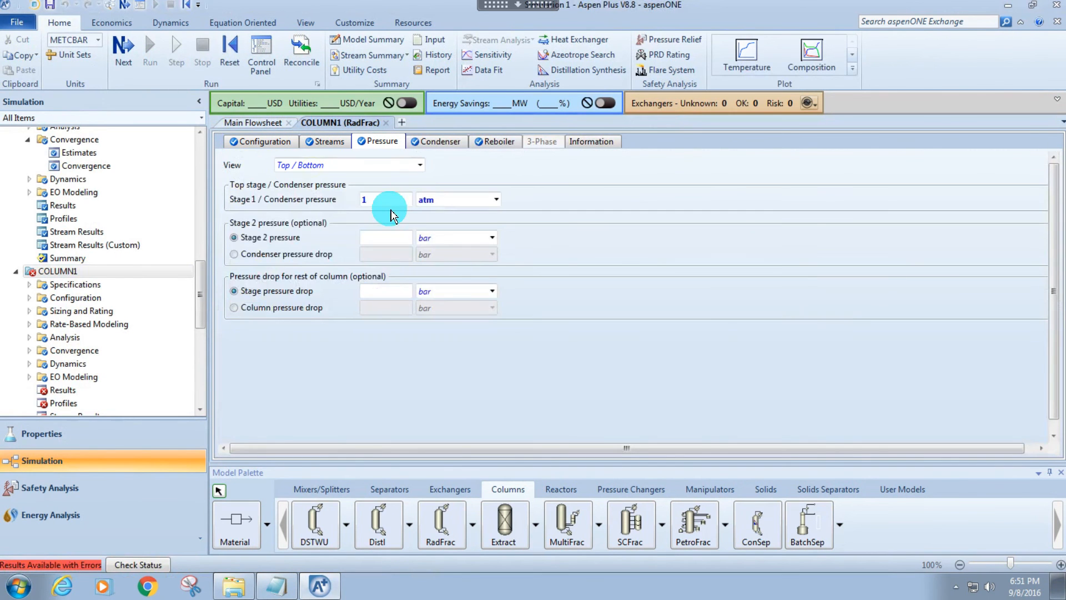
text(1.001)
key(Return)
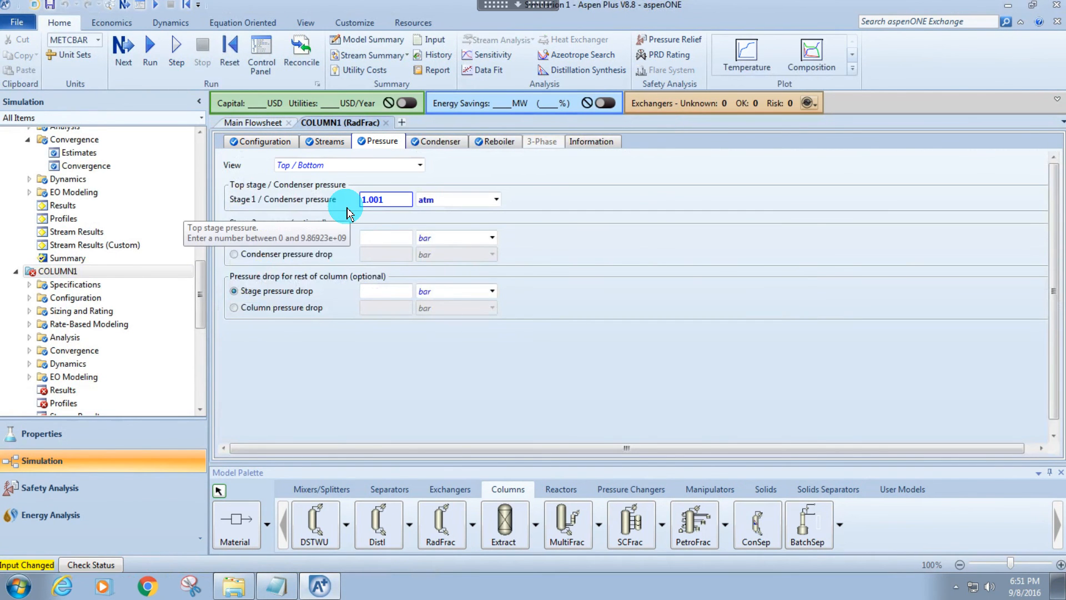
click(448, 379)
Reinitialize the simulation and run it with COLUMN1's updated condenser pressure.
key(shift+F5)
key(Return)
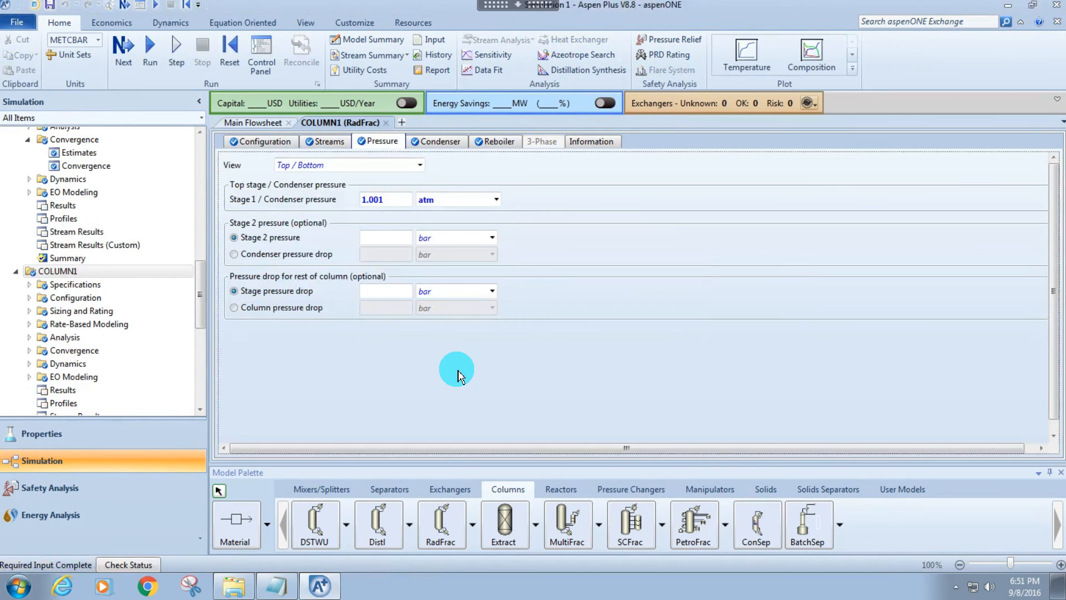
key(F5)
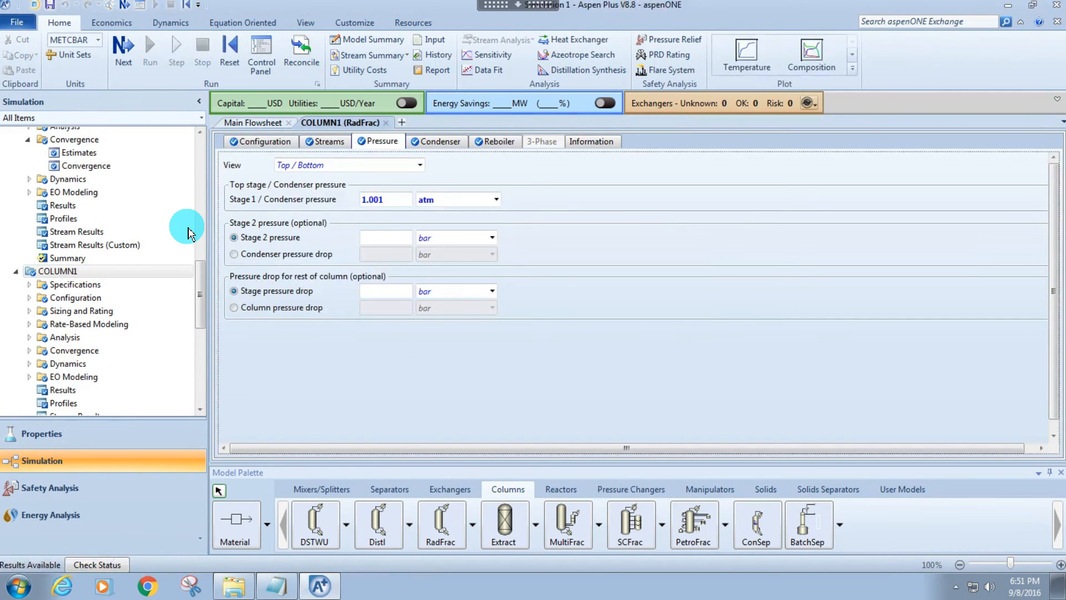
click(251, 122)
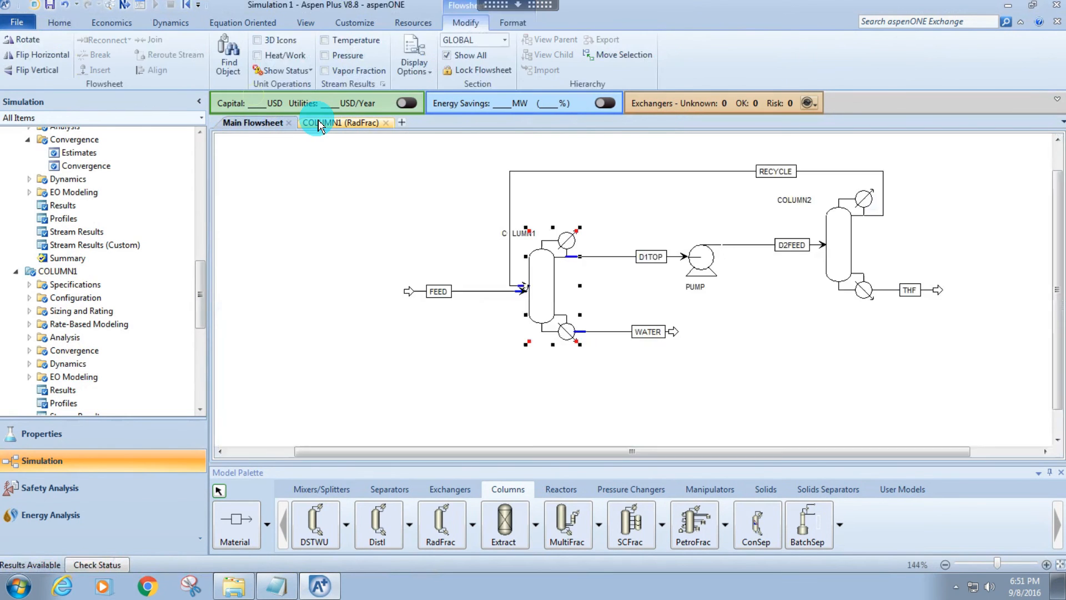
click(315, 123)
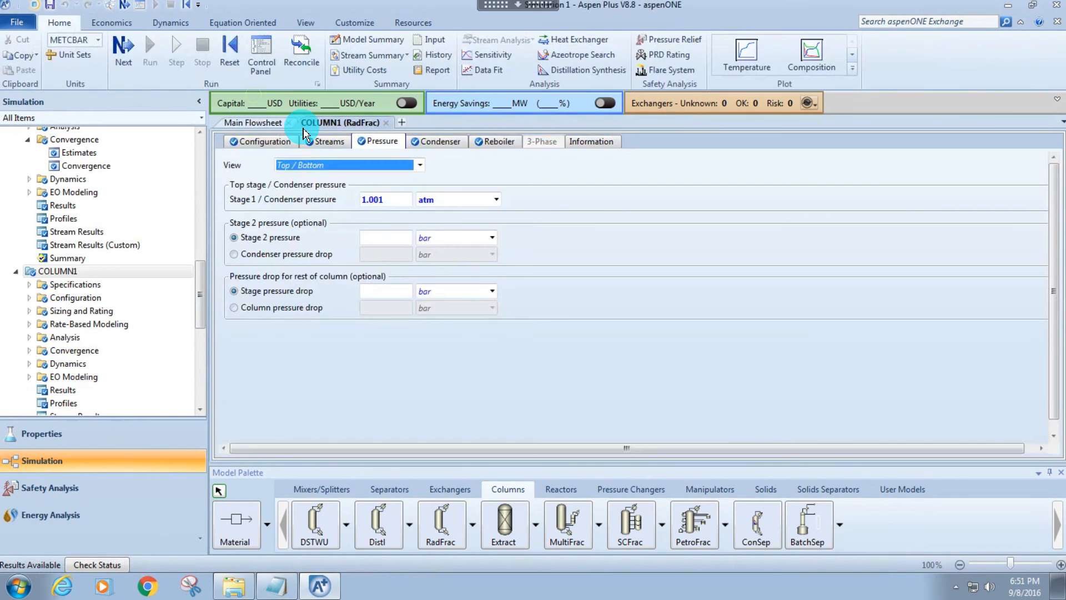
click(392, 205)
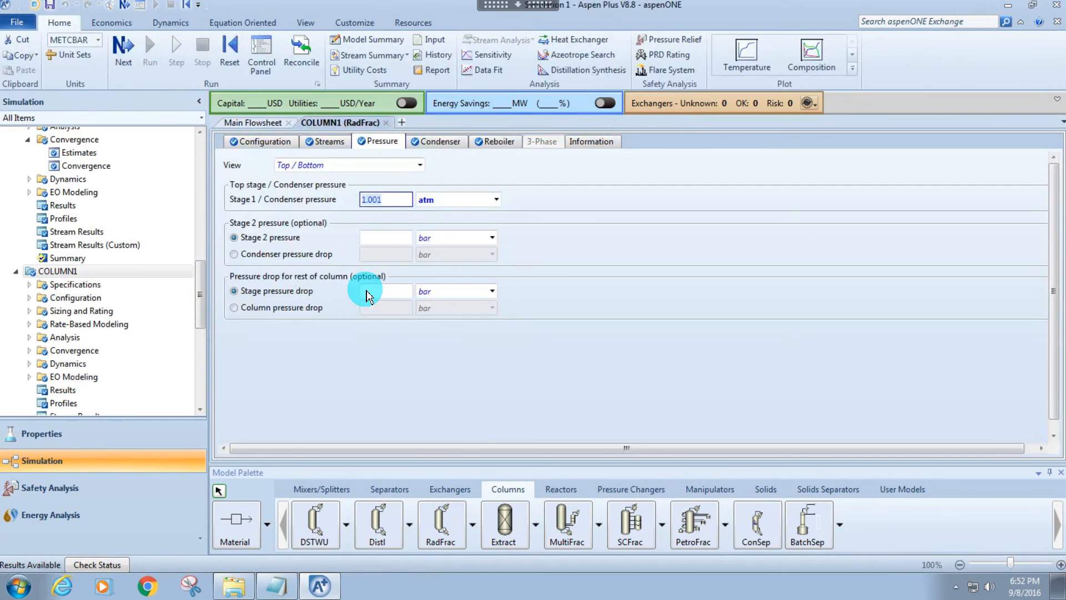
click(370, 364)
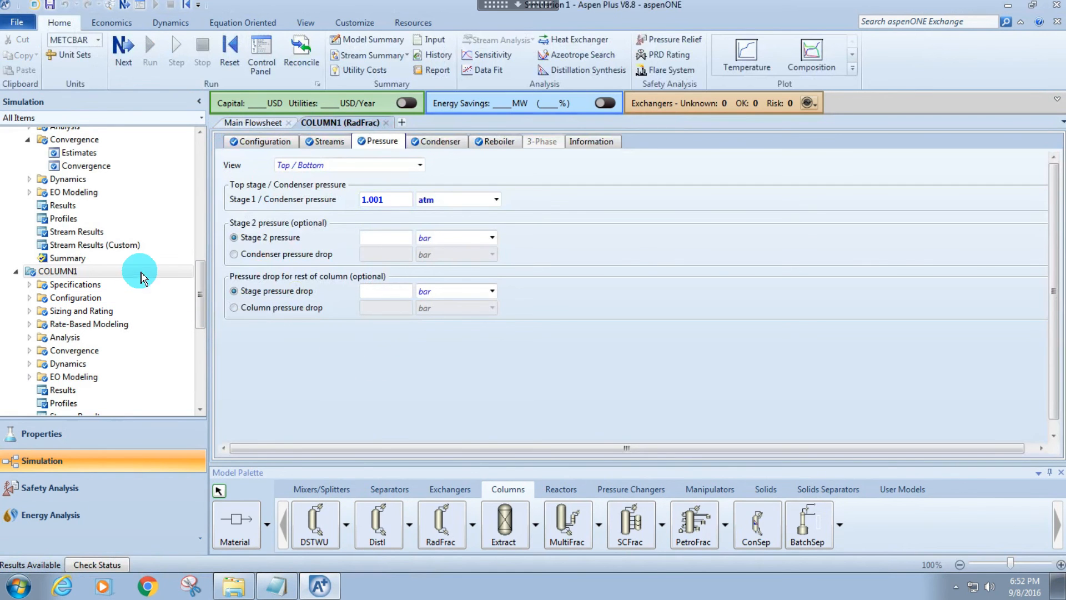
Close the forms other than the main flowsheet and check the THF stream's mass fractions in COLUMN2's stream results.
right_click(252, 123)
click(222, 159)
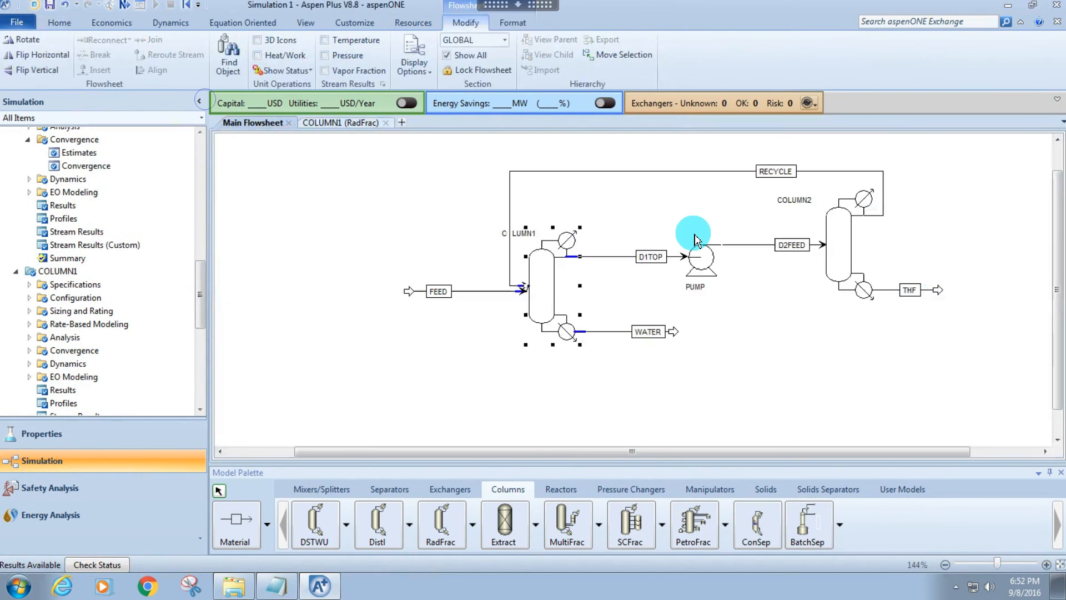
click(848, 245)
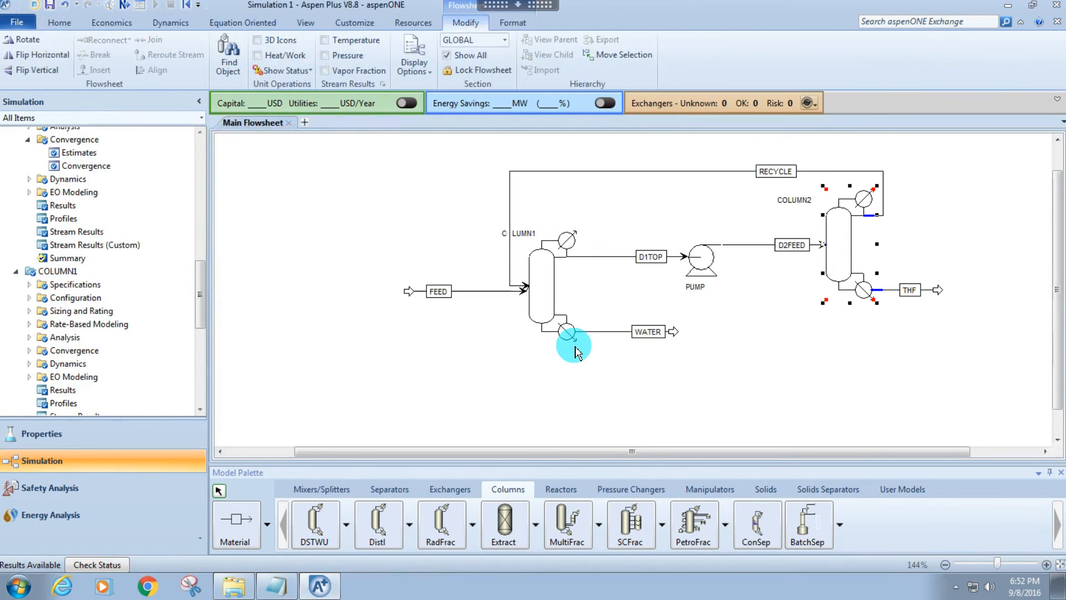
right_click(848, 239)
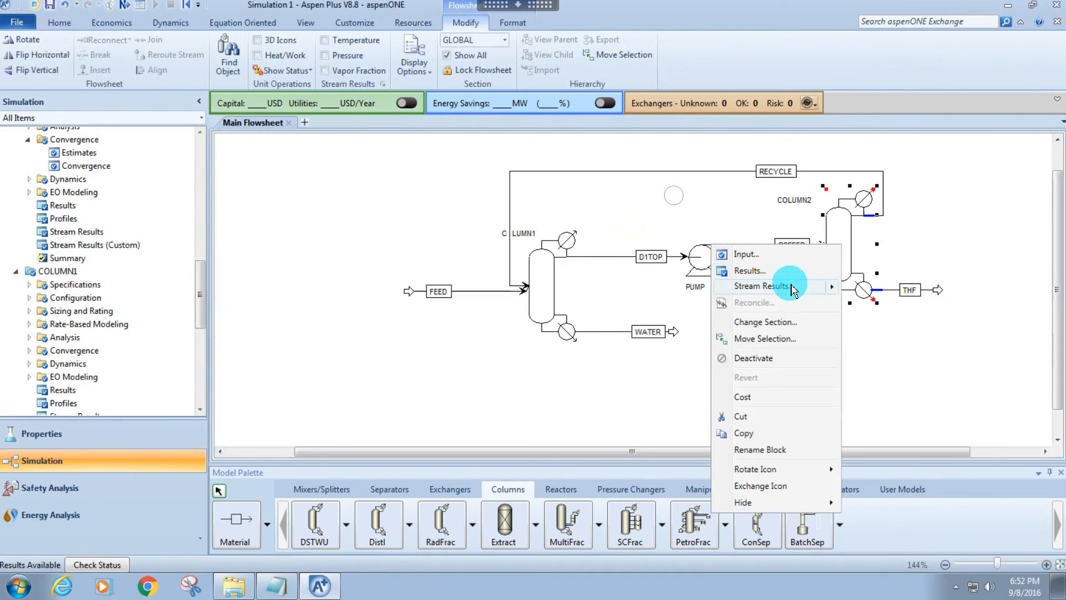
click(809, 286)
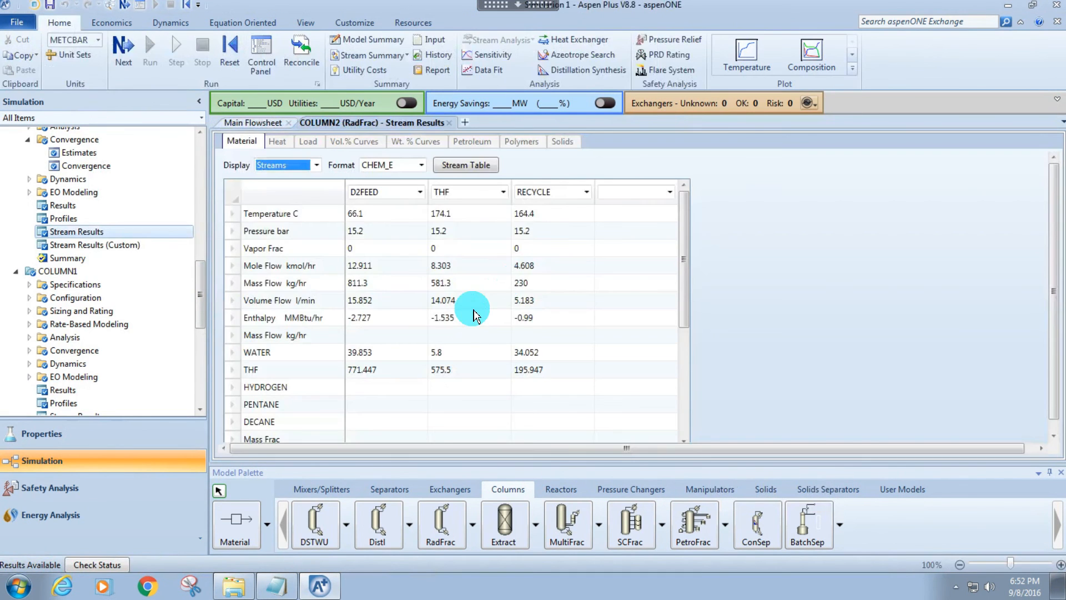
scroll(461, 326, down, 1)
scroll(461, 326, down, 5)
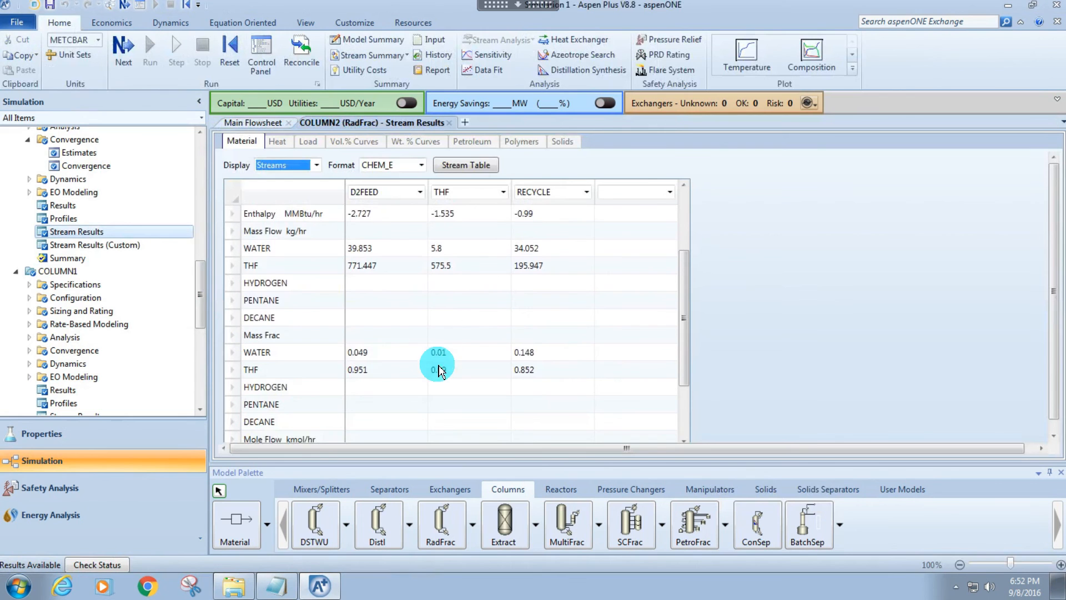
click(437, 367)
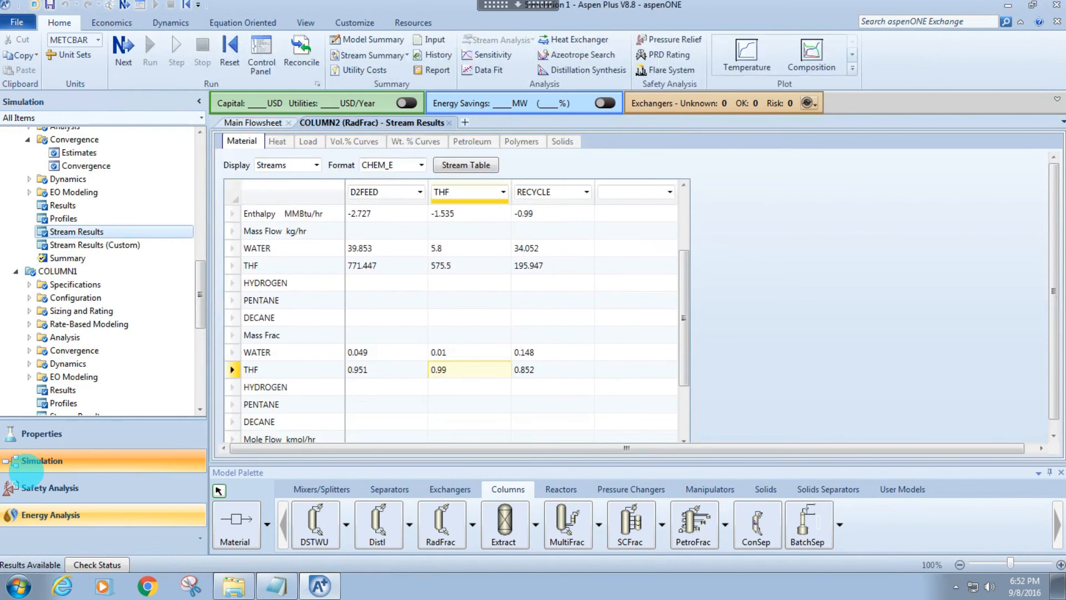
Switch to Calculator to compute the THF recovery as 575.5/600, and review the THF stream's component flows and mass fractions in Aspen Plus.
click(18, 585)
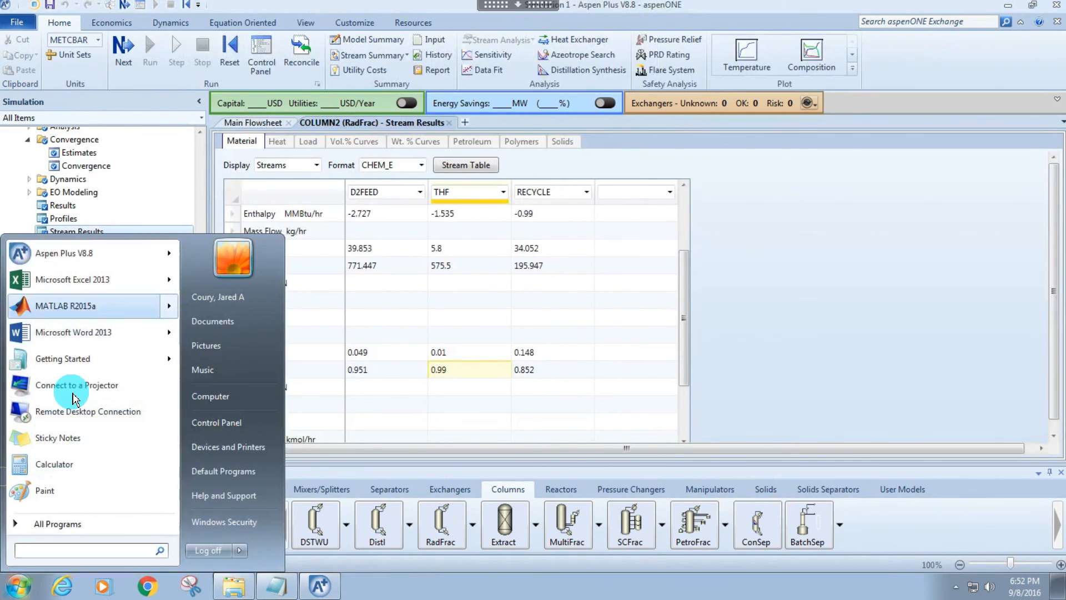
click(54, 464)
text(57)
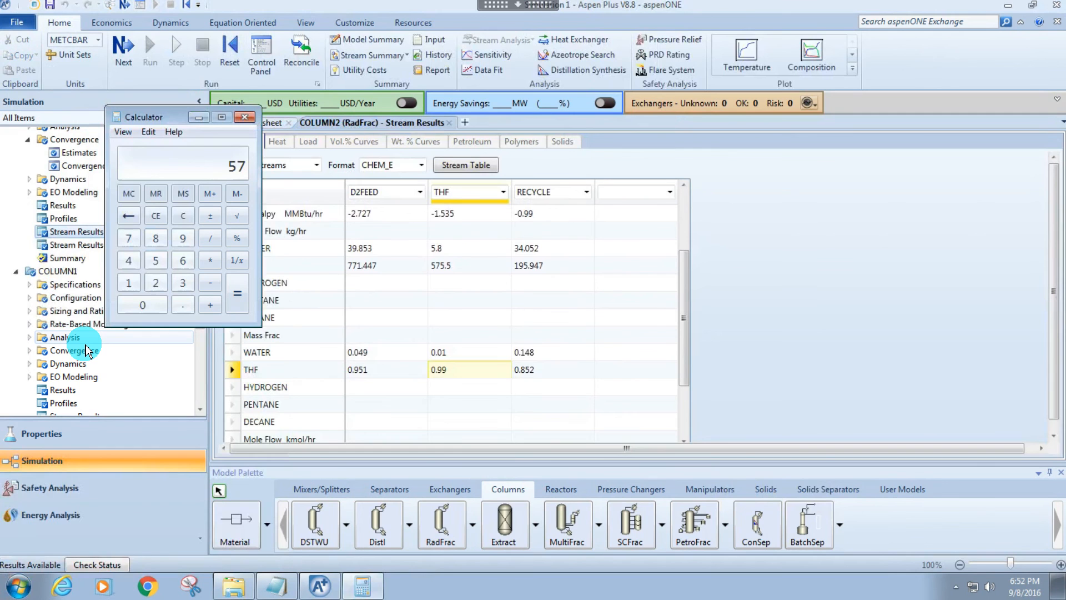
text(5.5/600)
key(Return)
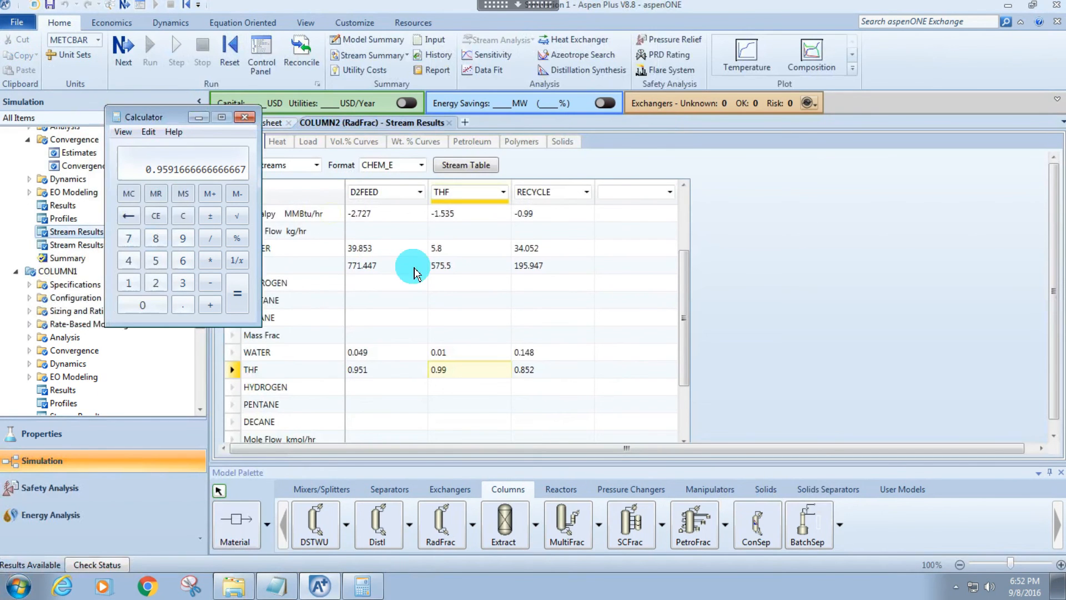
click(449, 266)
drag(444, 249, 452, 366)
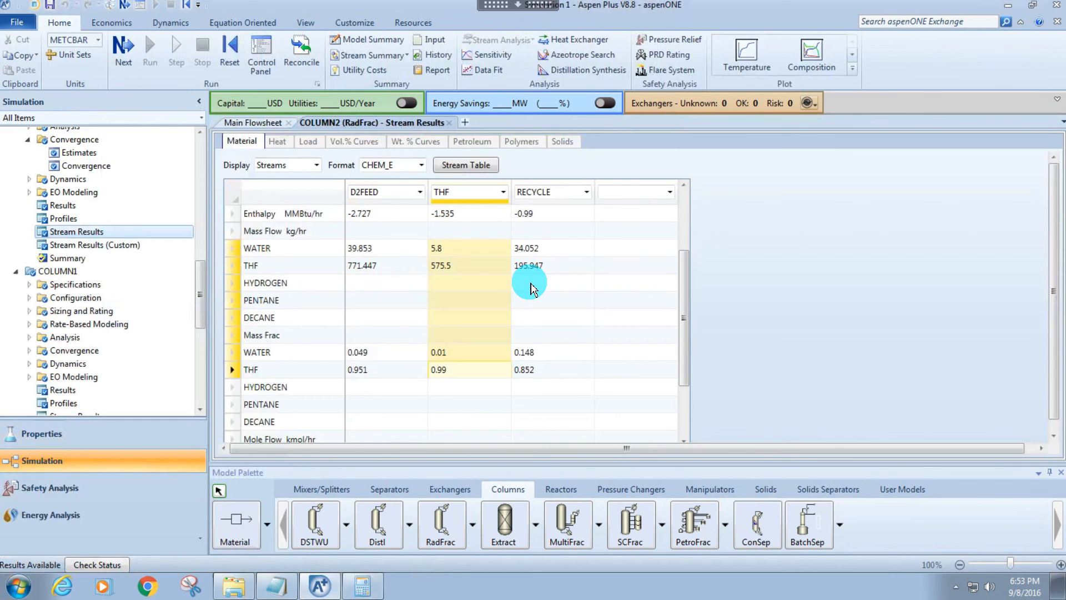
Return to the main flowsheet, close the stream results form and clear the block selection.
click(256, 123)
right_click(253, 123)
click(221, 147)
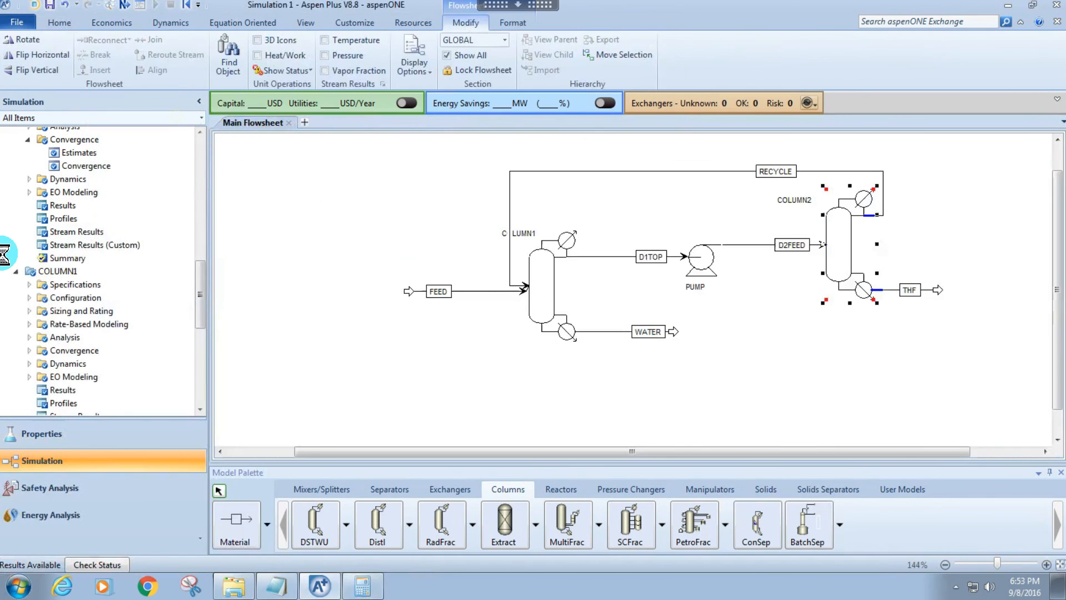
click(469, 377)
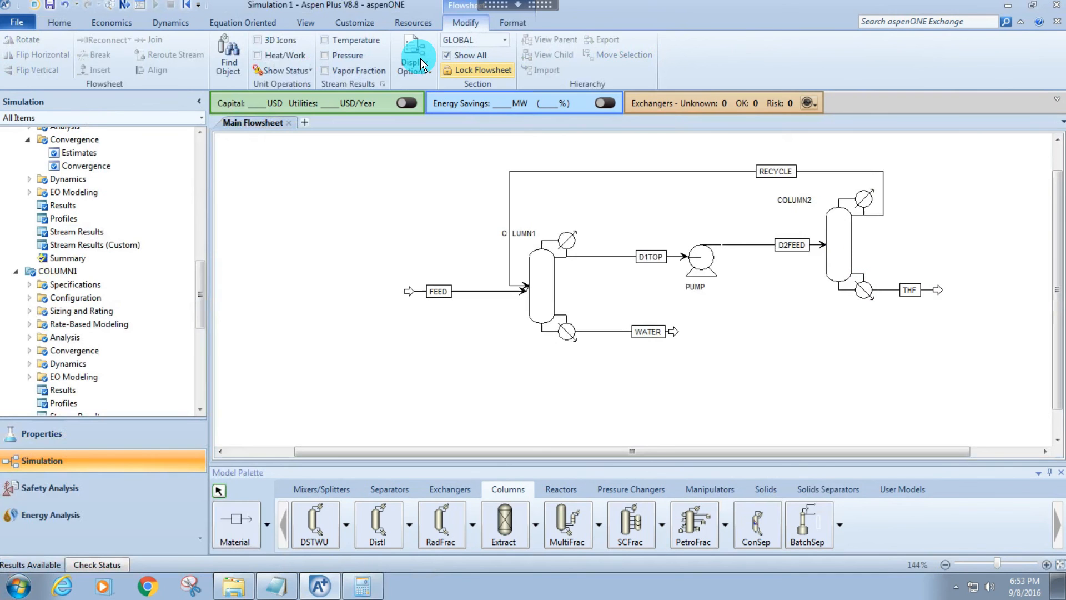
Display the stream pressures on the flowsheet for review and hide them again.
click(326, 55)
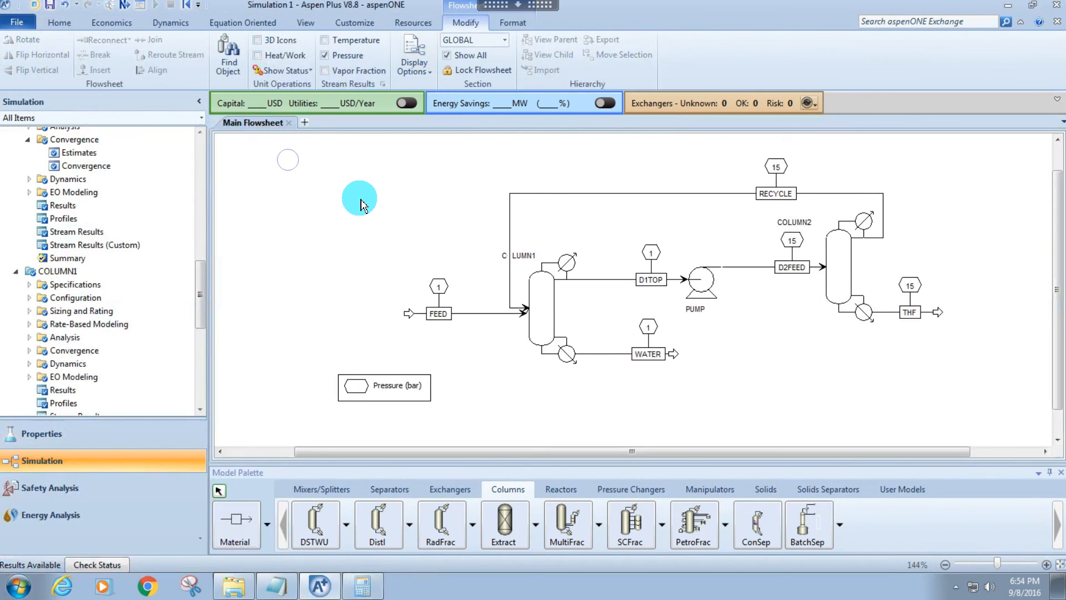
right_click(360, 200)
click(432, 224)
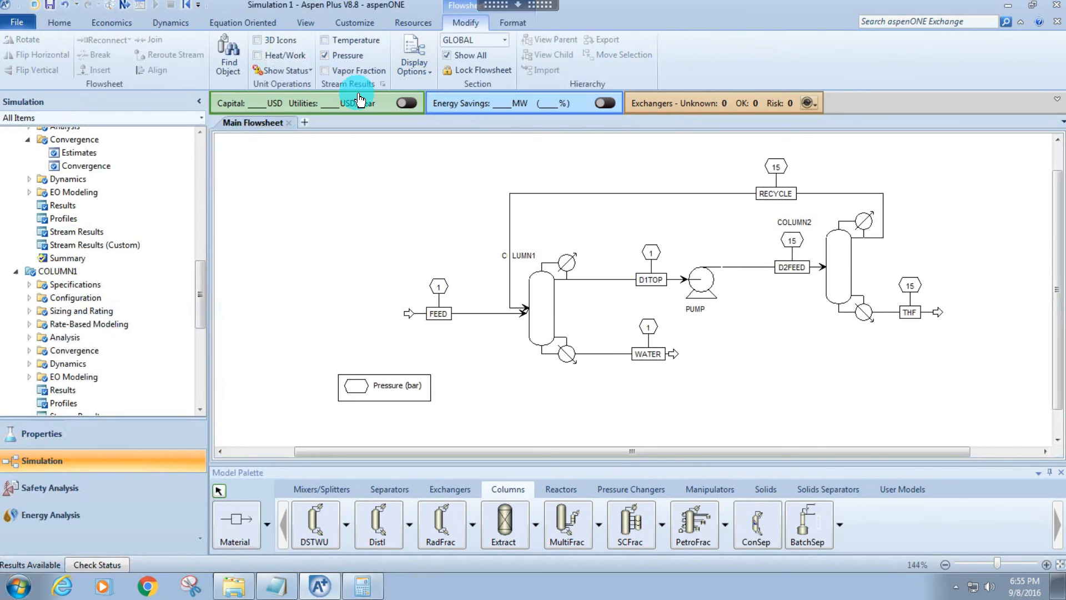
click(324, 55)
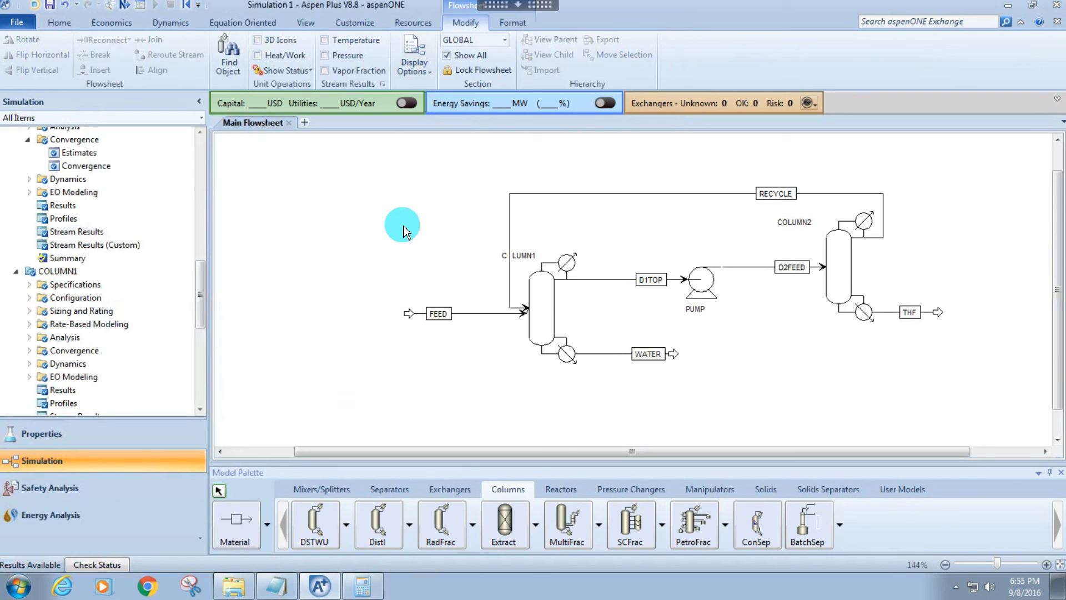
Place a Flash2 separator block in the empty area below COLUMN1's WATER stream.
scroll(883, 344, down, 3)
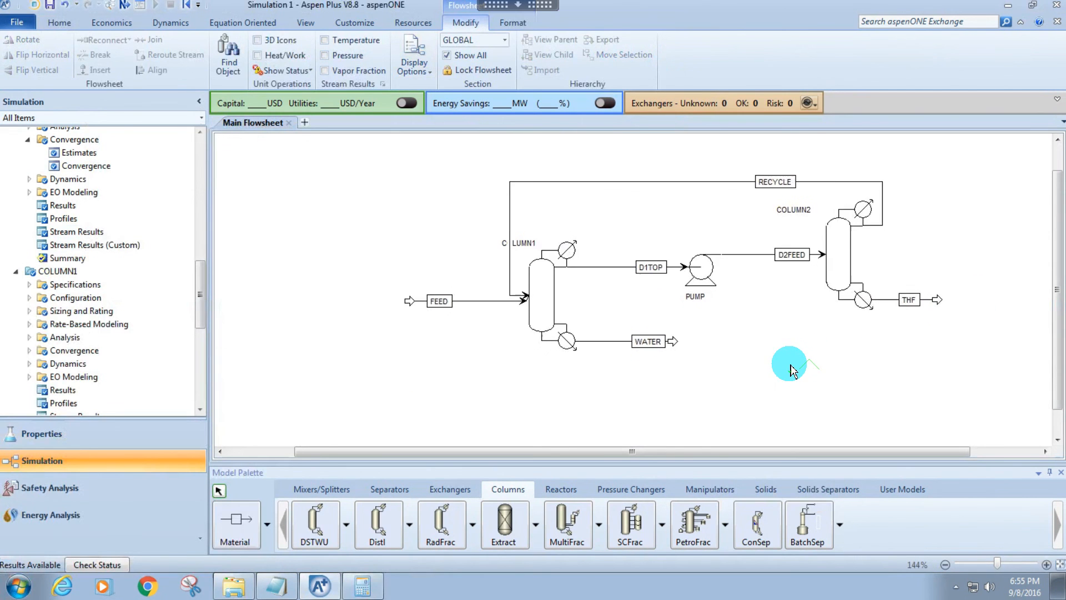
scroll(791, 371, down, 3)
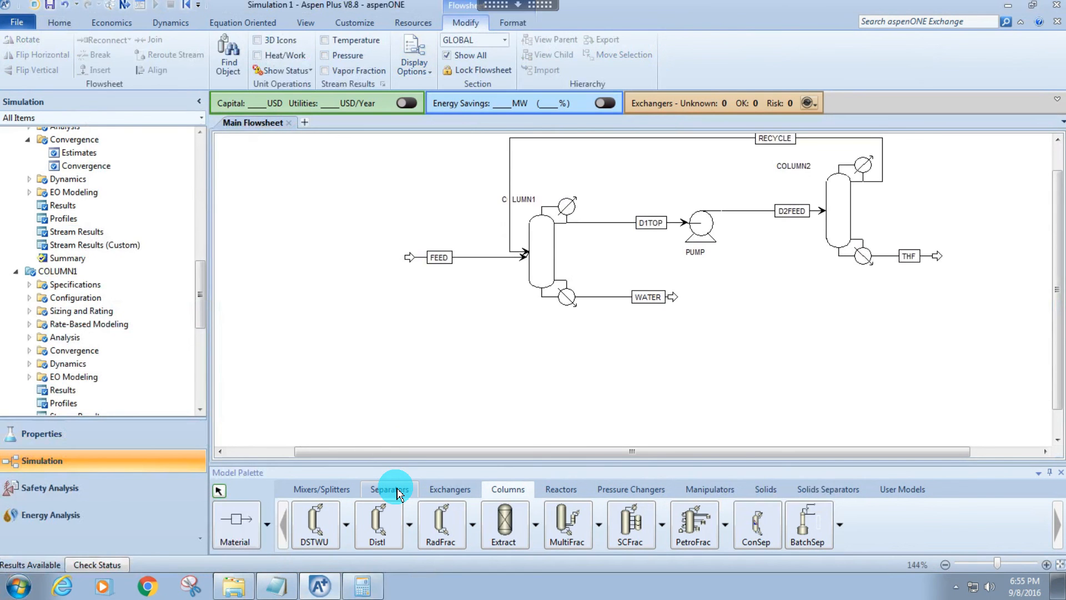
click(389, 489)
click(314, 525)
click(575, 383)
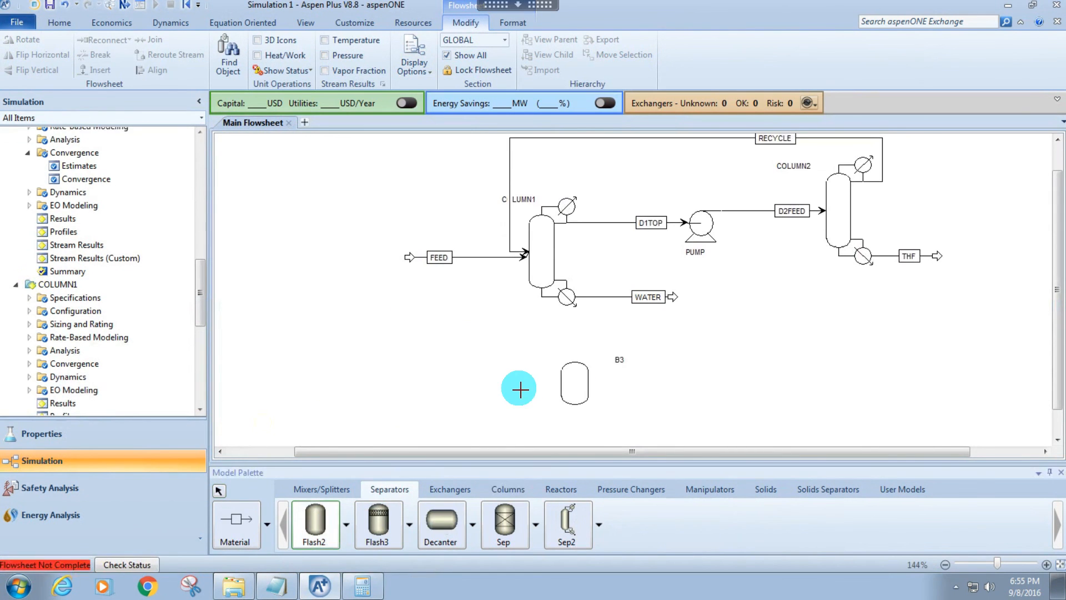
Connect three material streams to the Flash2 block: a feed, an overhead vapor outlet and a bottom liquid outlet.
click(238, 513)
click(471, 378)
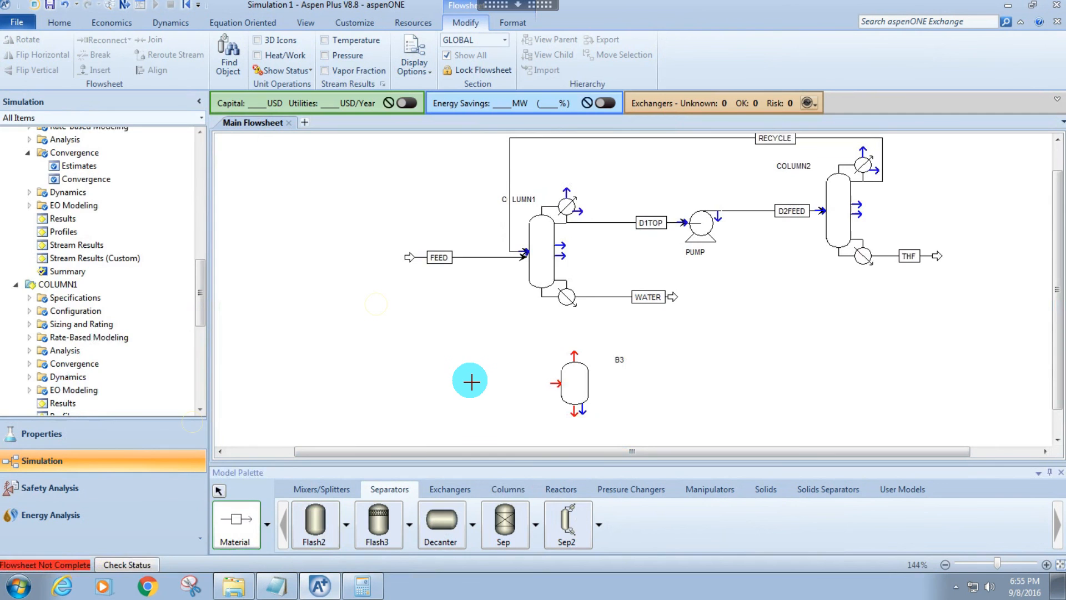
click(559, 377)
click(573, 362)
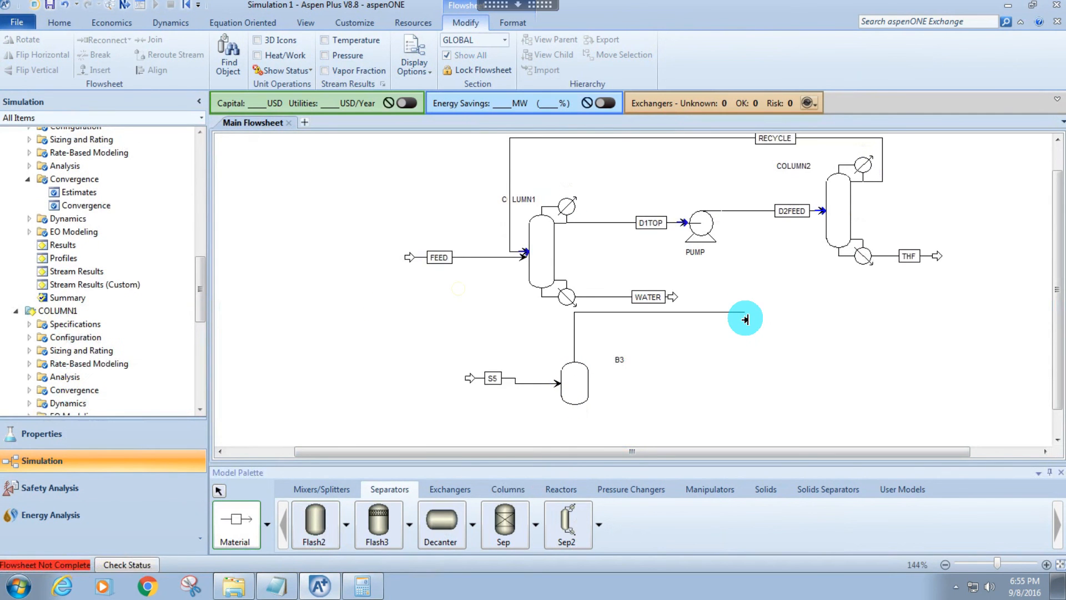
click(761, 328)
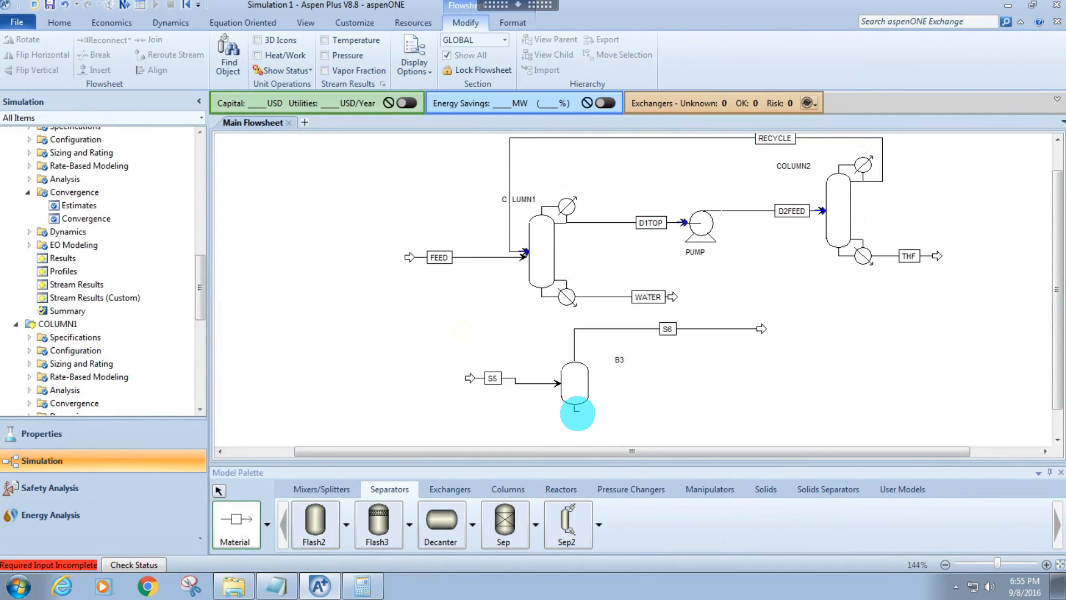
click(761, 422)
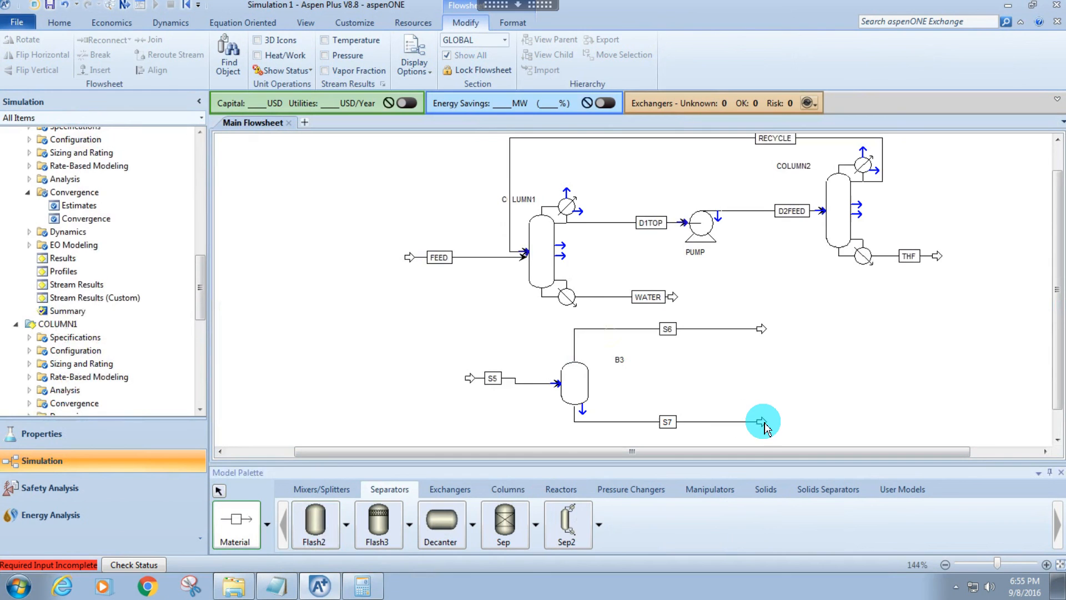
right_click(744, 437)
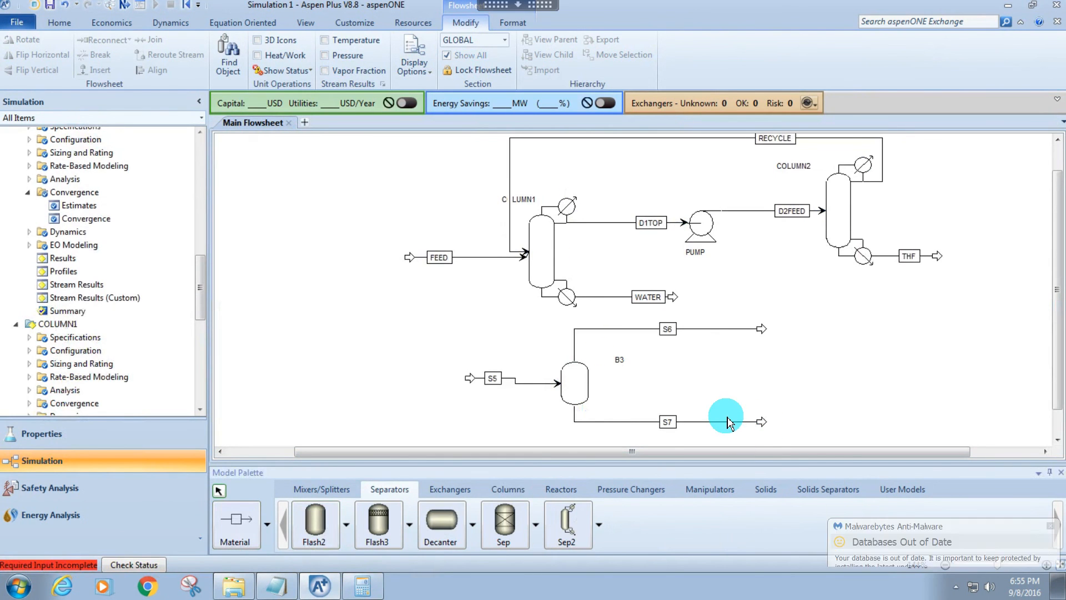
Straighten the flash feed stream S5 and center its label along the line.
right_click(476, 377)
click(414, 318)
click(401, 371)
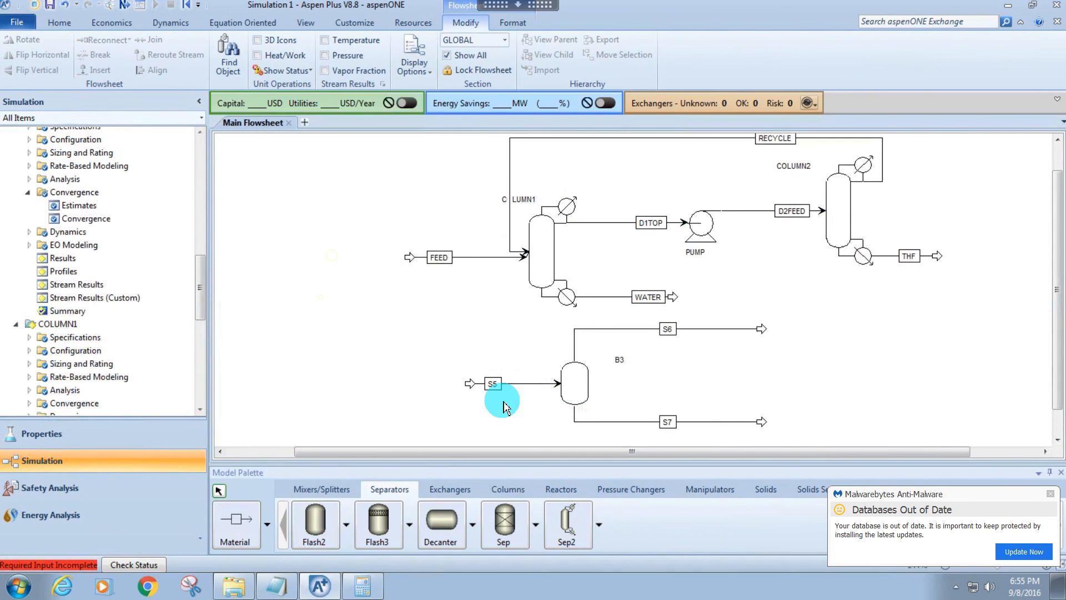
drag(493, 383, 514, 383)
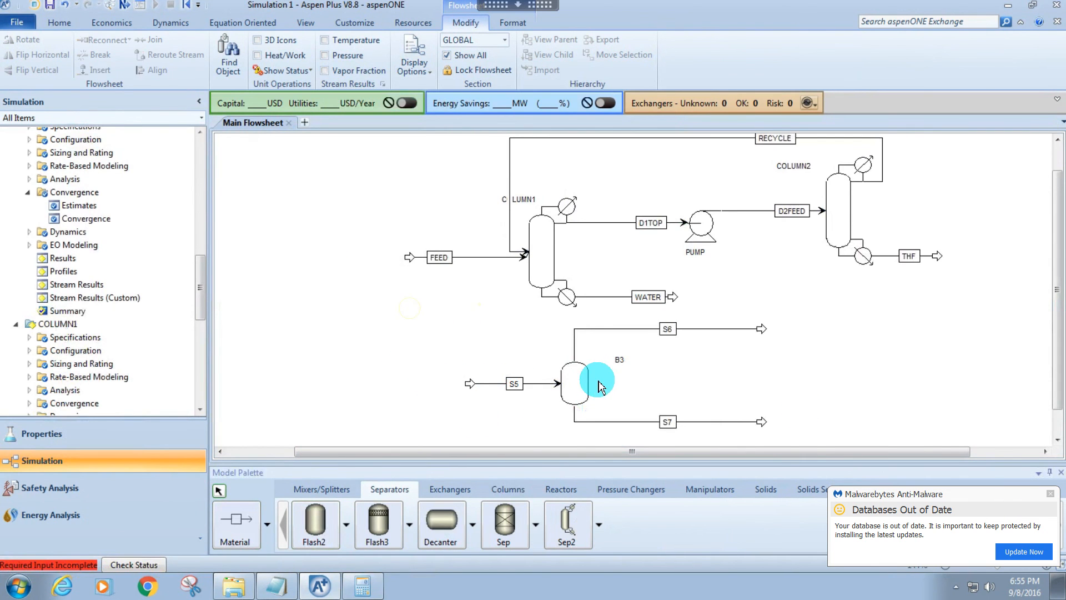
Rename the Flash2 block B3 as FLASH.
double_click(619, 359)
text(FL;AS)
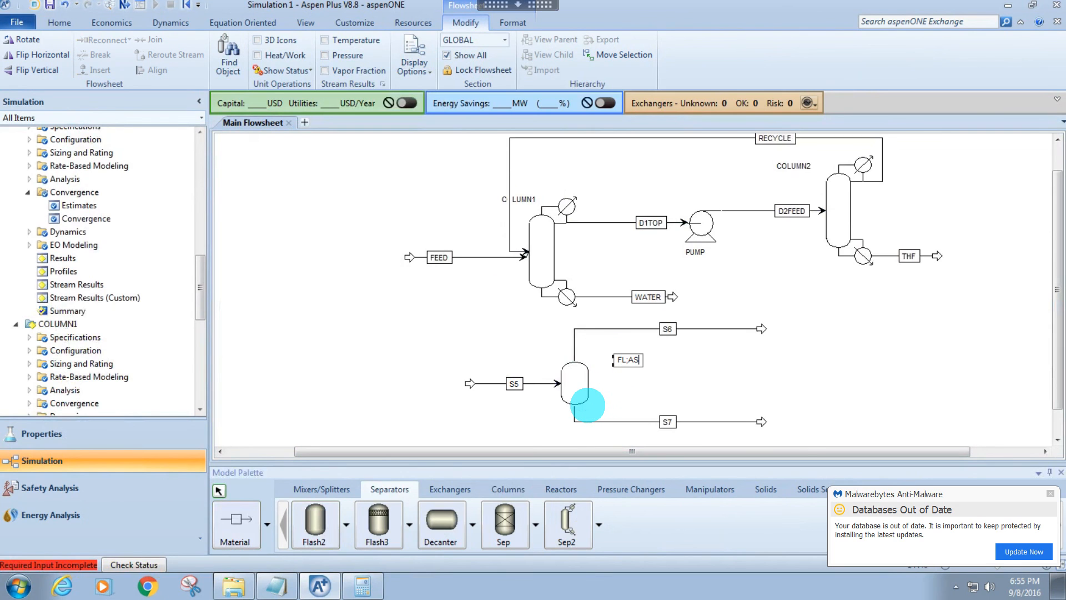
key(BackSpace)
key(BackSpace)
key(BackSpace)
text(ASH)
key(Return)
Rename the flash feed stream S5 as FFED.
click(521, 385)
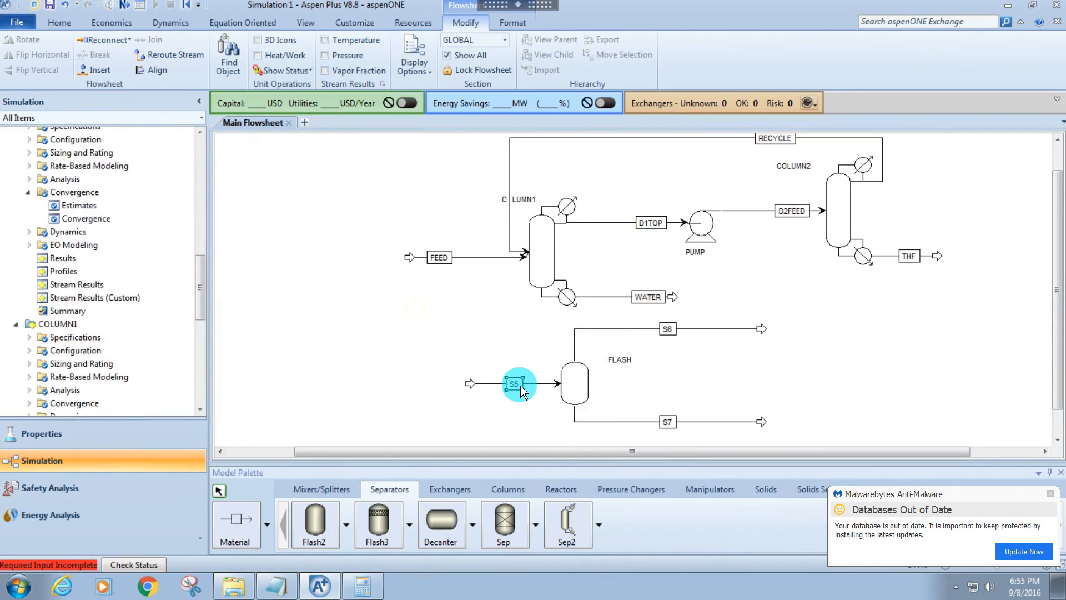
text(FFEED)
key(BackSpace)
text(\ED)
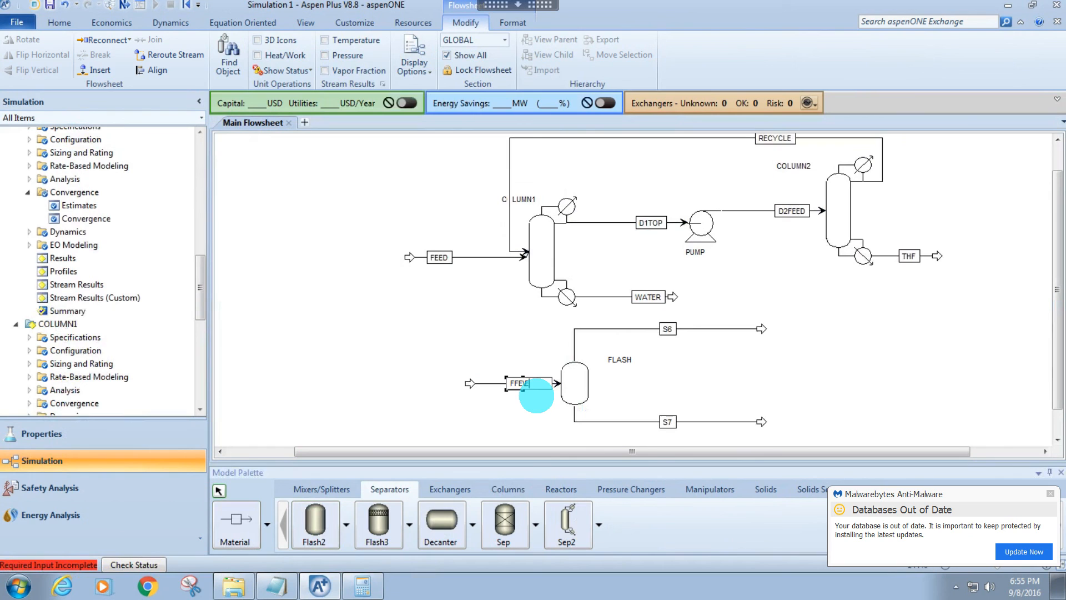
key(Return)
Rename the flash overhead stream S6 as FTOP and the bottom stream S7 as FBOT.
click(666, 330)
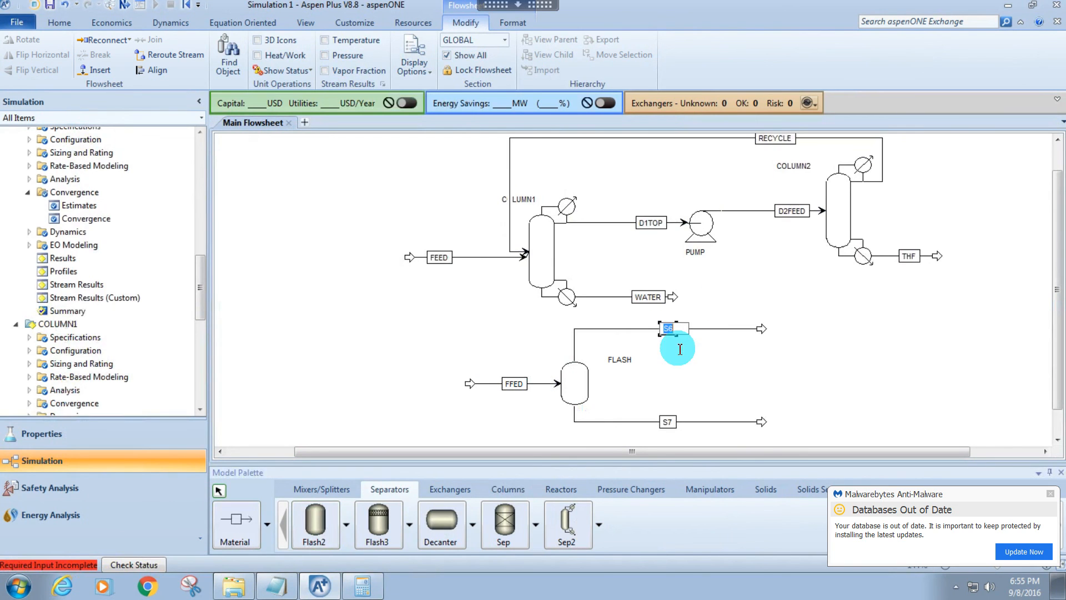
text(FTOP)
key(Return)
click(667, 421)
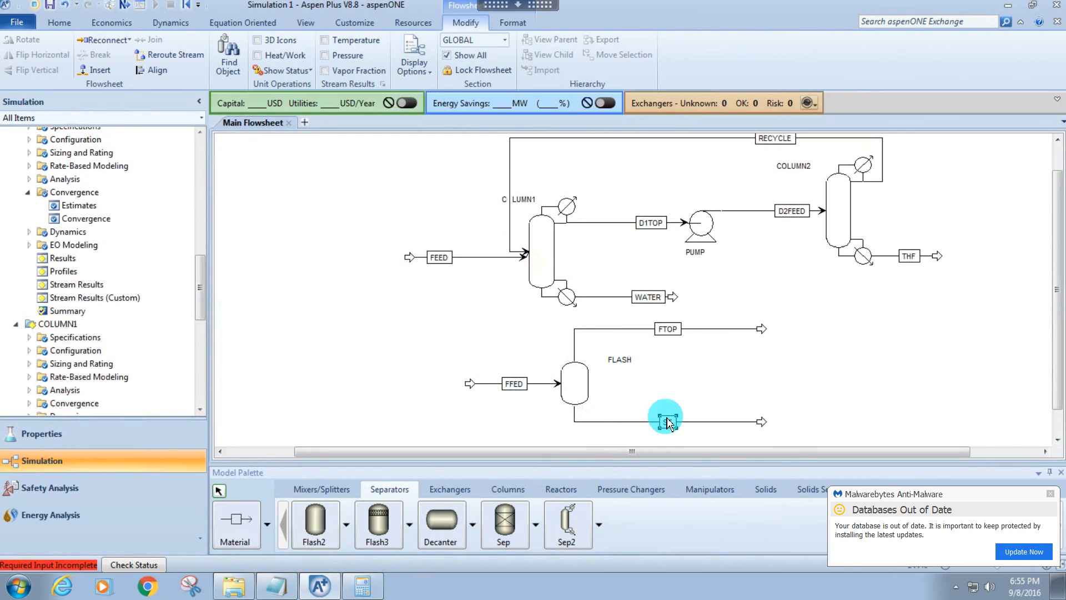
text(FBOT)
key(Return)
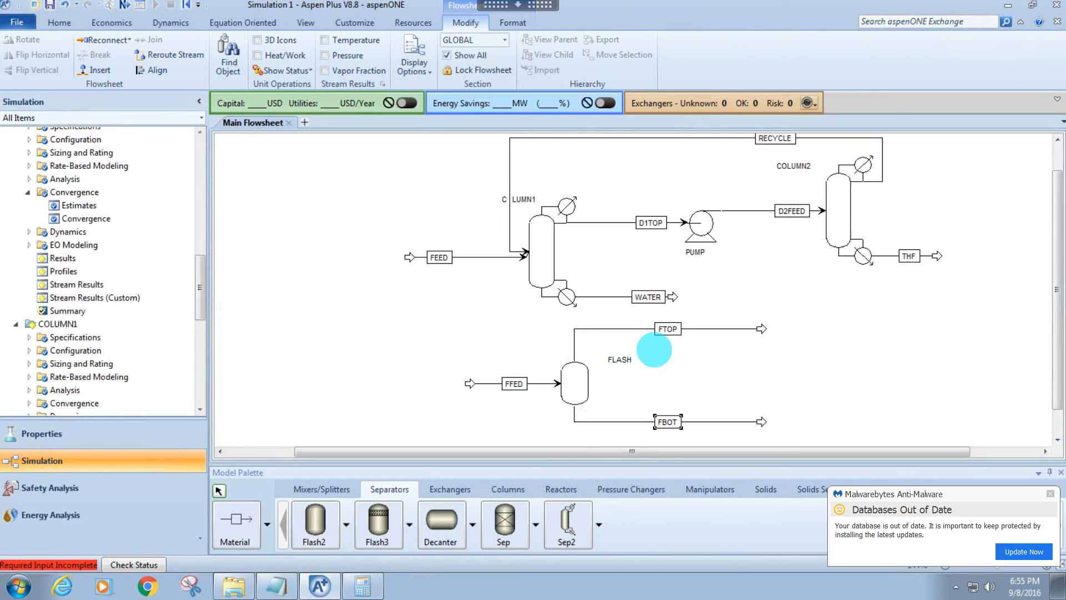
Open the FFED stream specifications and enter 1 for both pentane and decane in the composition.
double_click(537, 389)
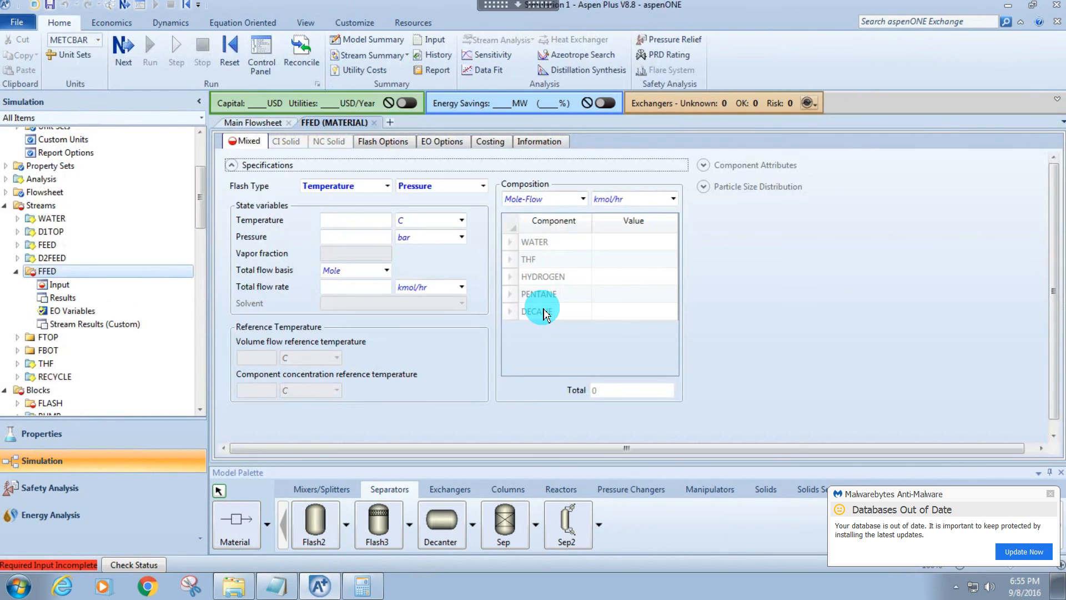
click(614, 293)
text(1)
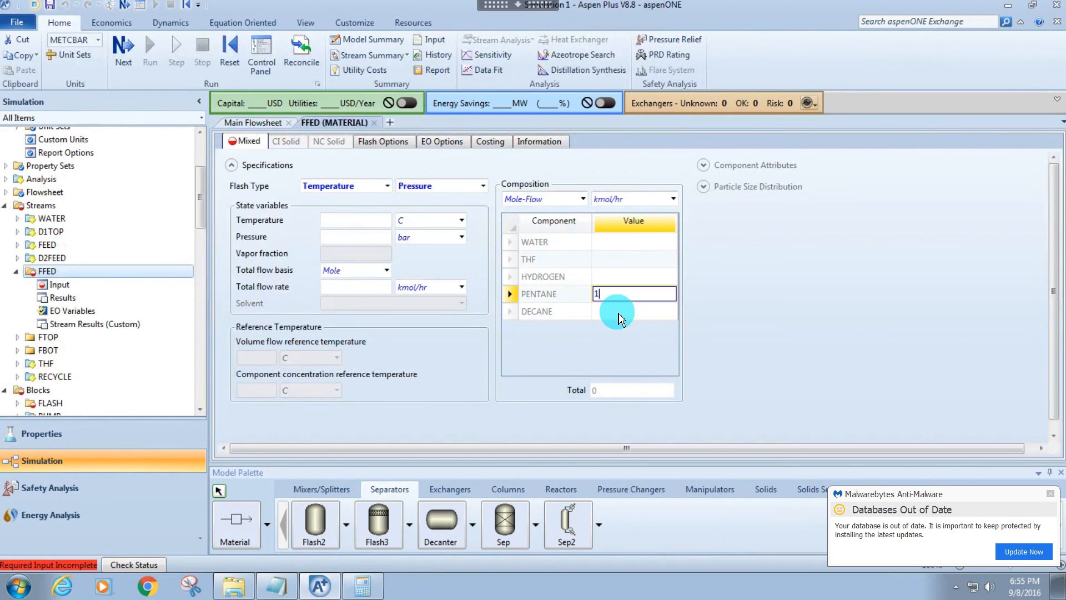
click(621, 319)
text(1)
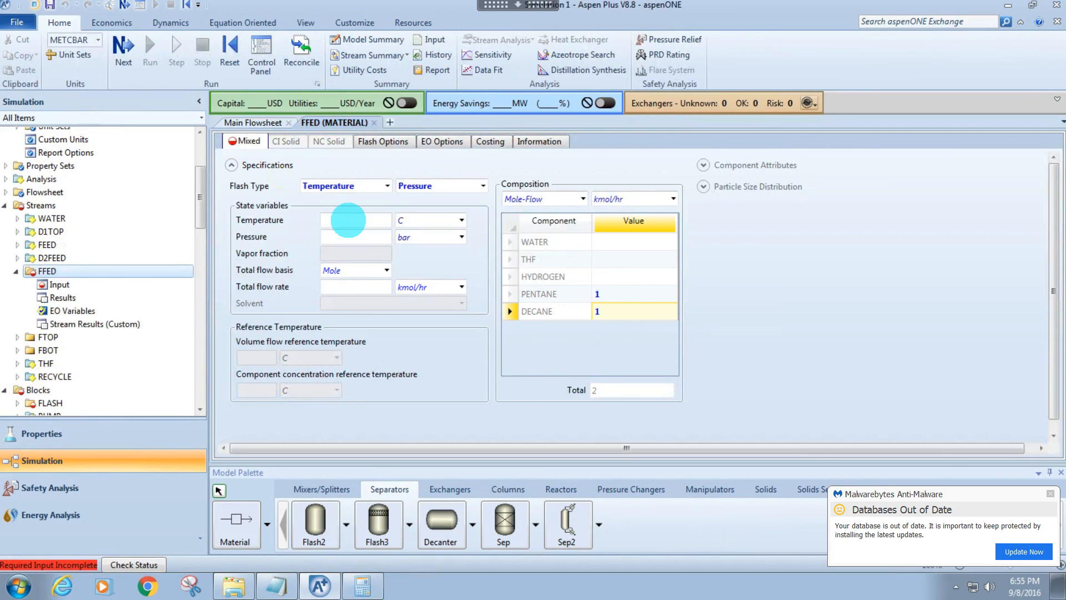
Set the FFED stream's temperature to 25 C and its pressure to 1 atm.
click(352, 222)
text(25)
click(412, 238)
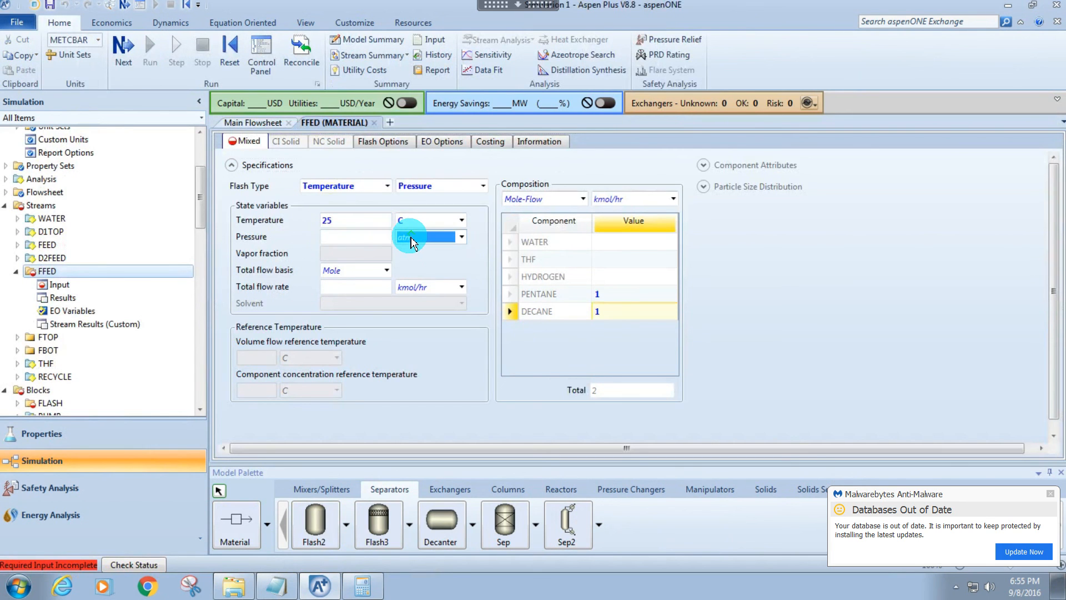
key(a)
click(352, 239)
text(1)
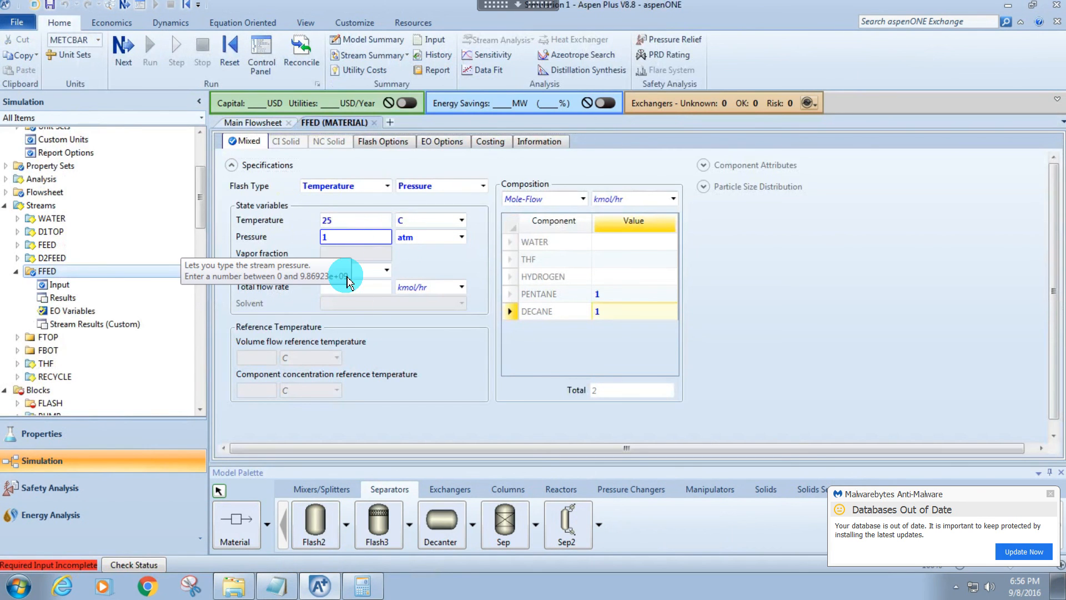
Set FFED's total flow to 1000 kg/hr on a mass basis and its composition basis to Mass-Frac.
click(355, 270)
click(348, 292)
click(338, 287)
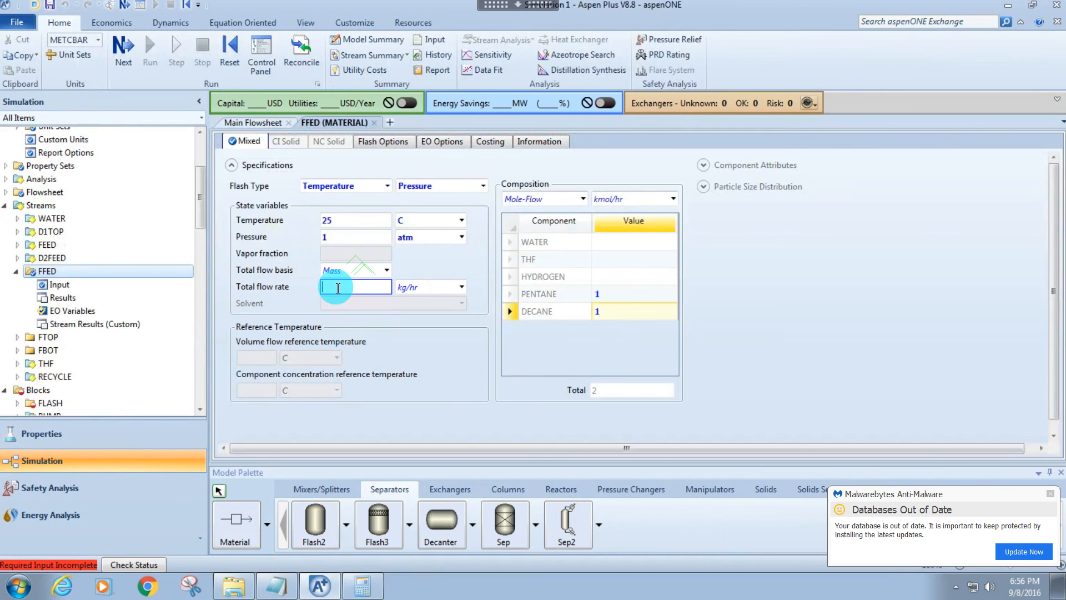
text(1000)
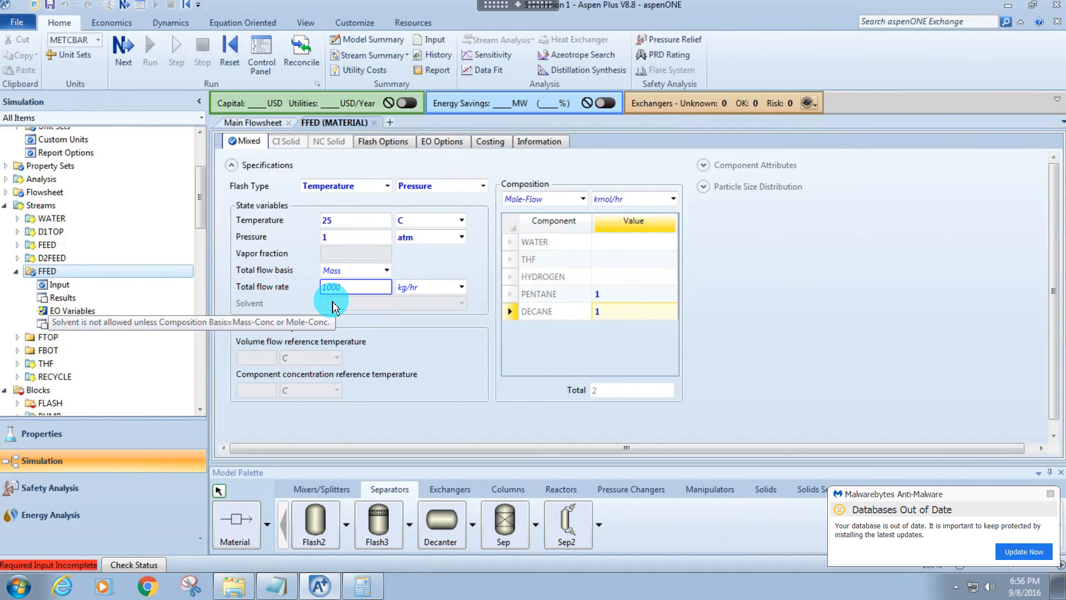
click(703, 335)
click(541, 199)
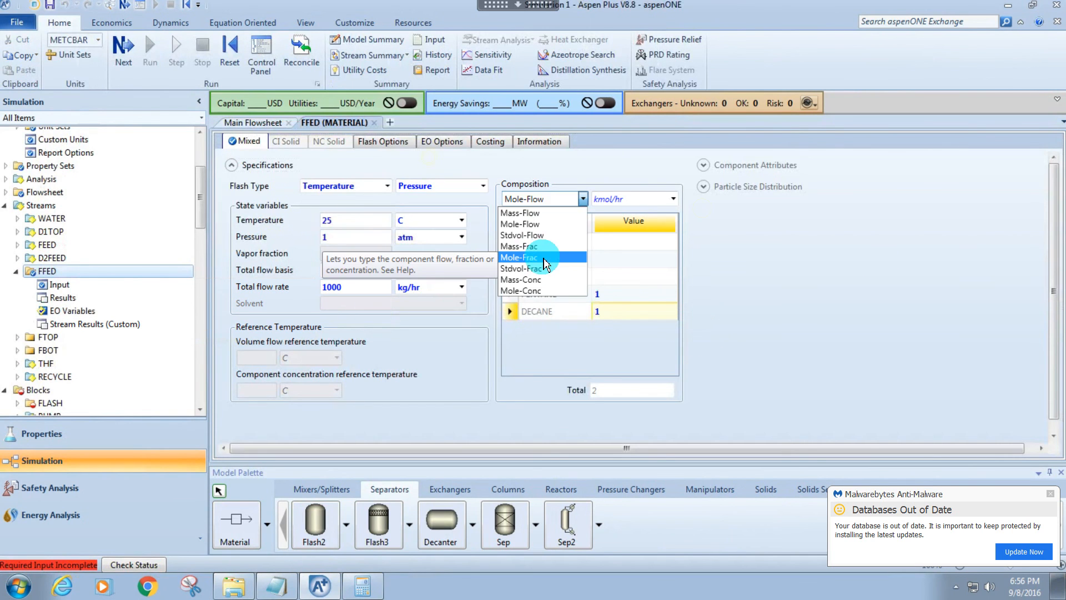
click(541, 253)
click(887, 276)
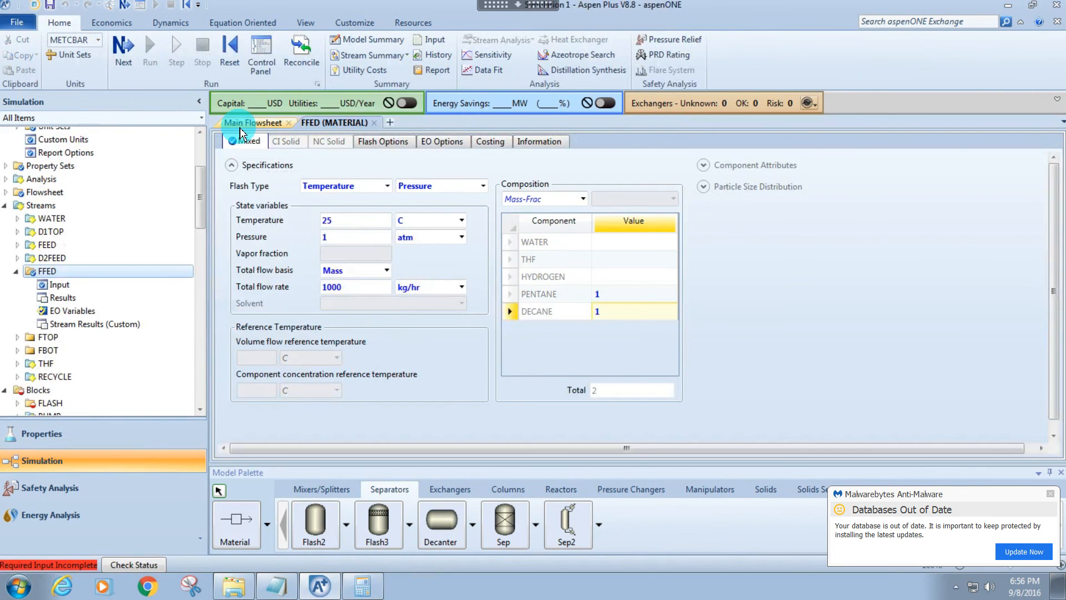
Reopen the FFED stream from the flowsheet and set its pentane and decane composition values to 1000 each.
click(485, 282)
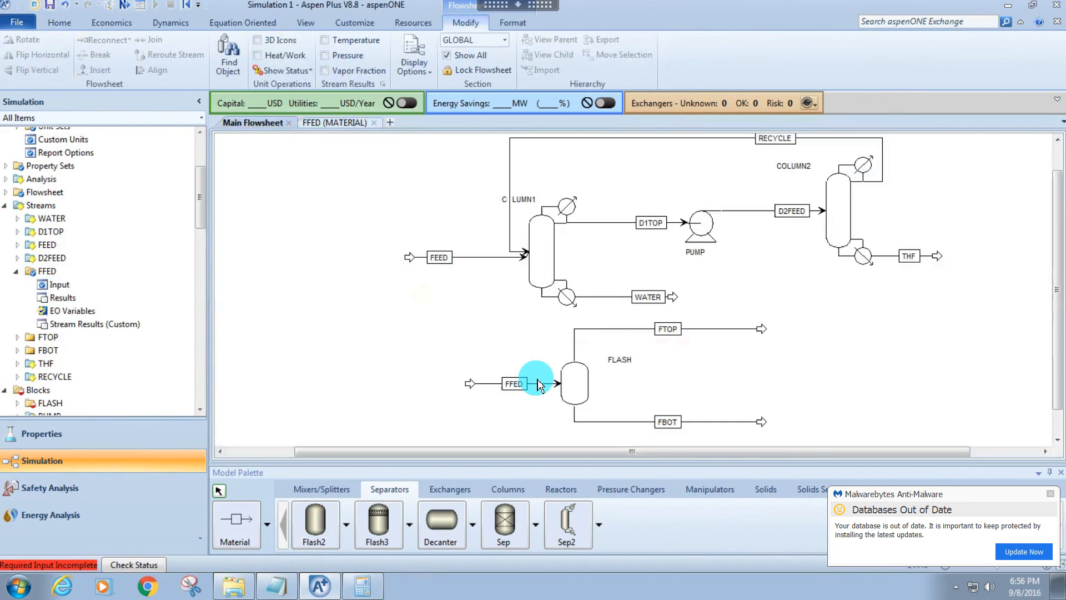
click(540, 384)
double_click(543, 389)
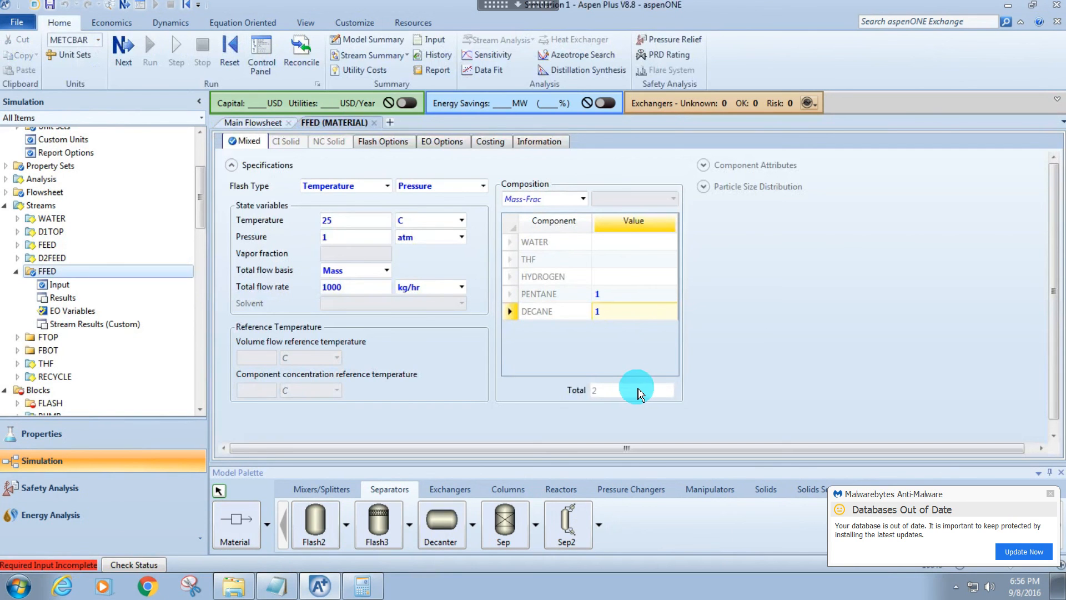
click(614, 293)
text(100)
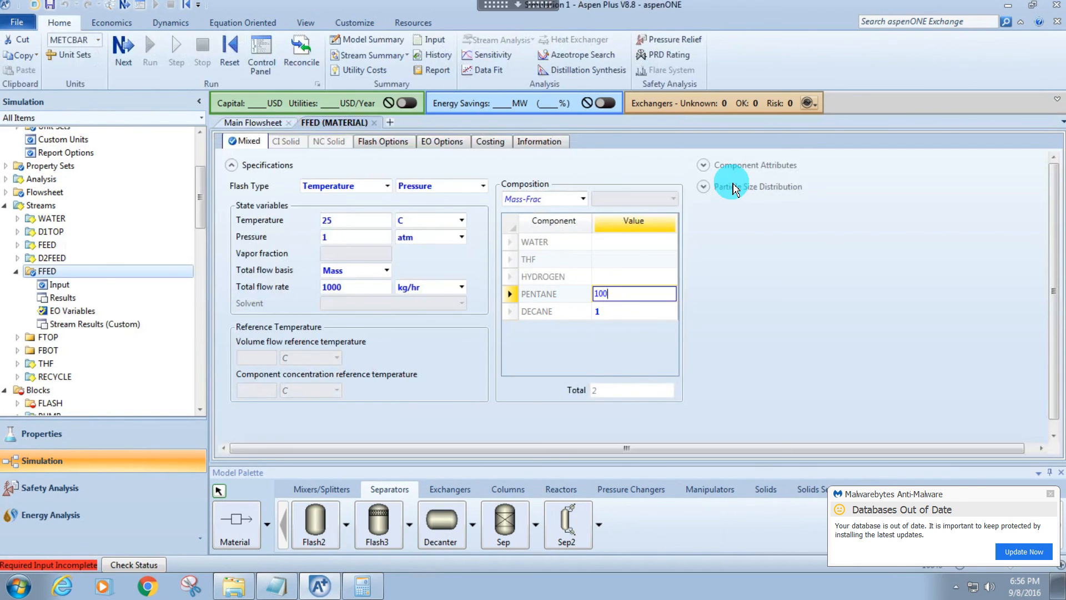
text(0)
key(Return)
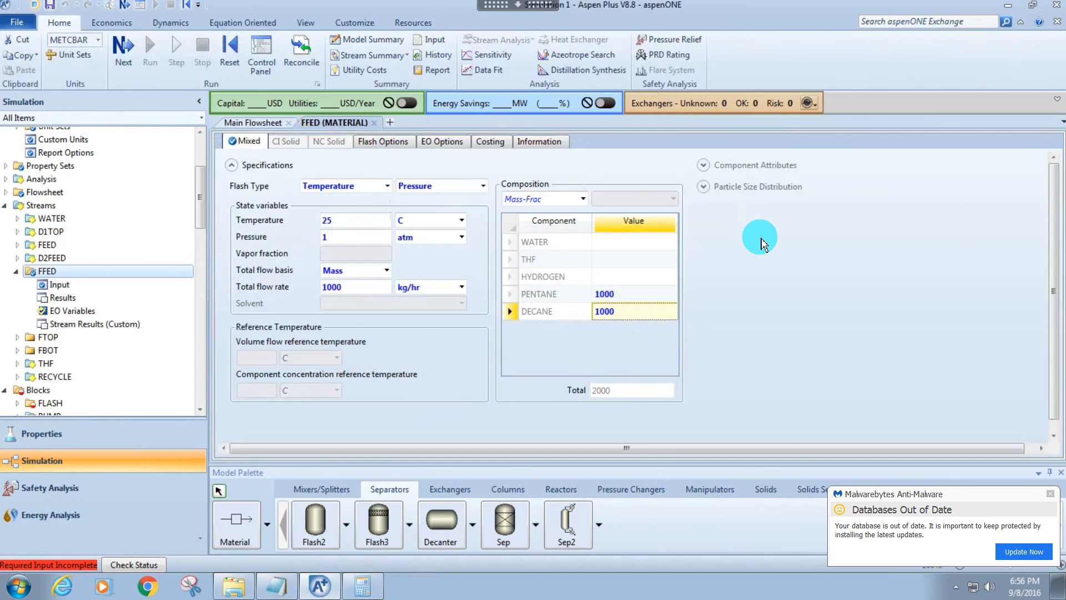
Specify the FLASH block with a temperature of 10 C and a pressure of 1 atm.
click(252, 122)
double_click(571, 382)
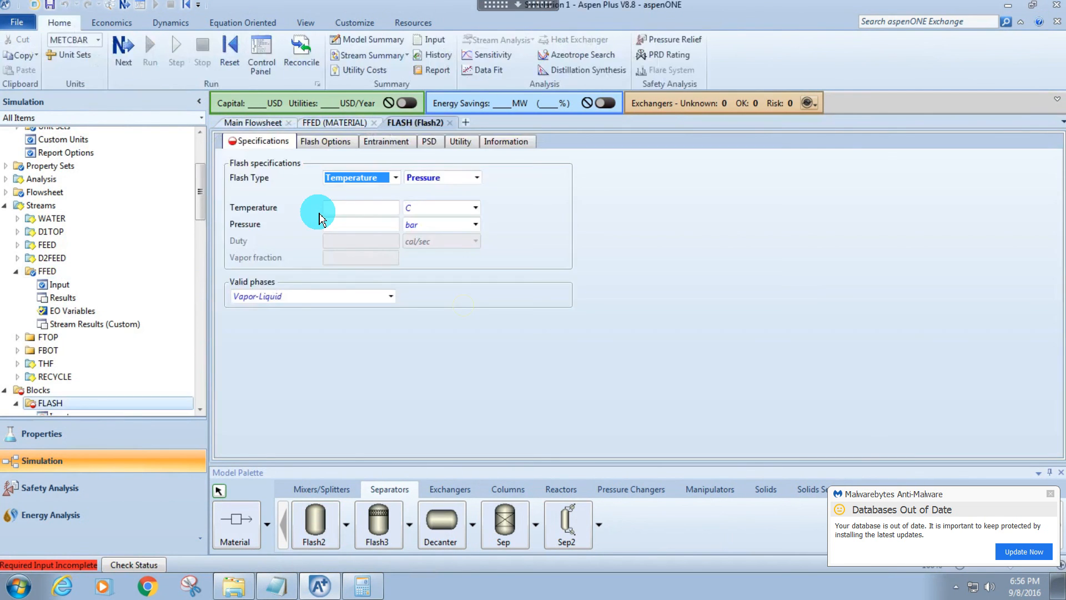
click(316, 210)
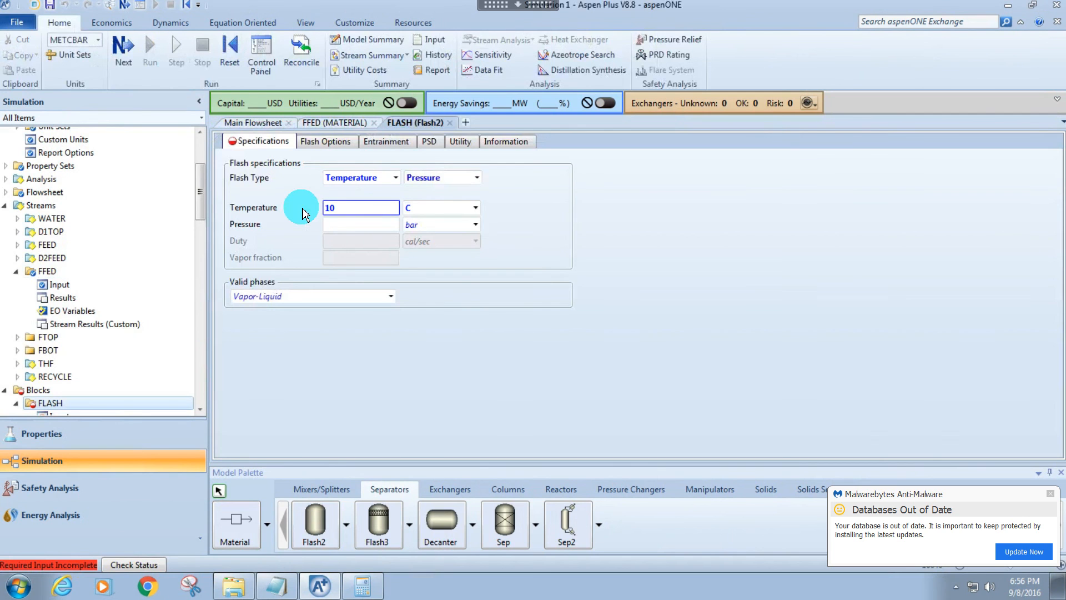
click(352, 222)
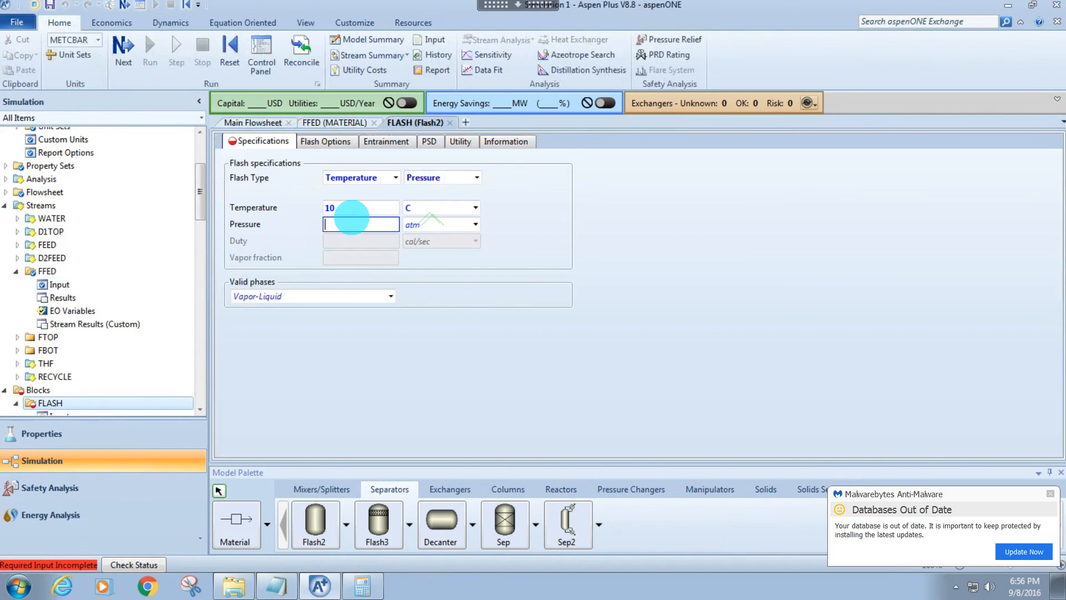
text(1)
Return to the main flowsheet and run the simulation with the FLASH block included.
click(253, 123)
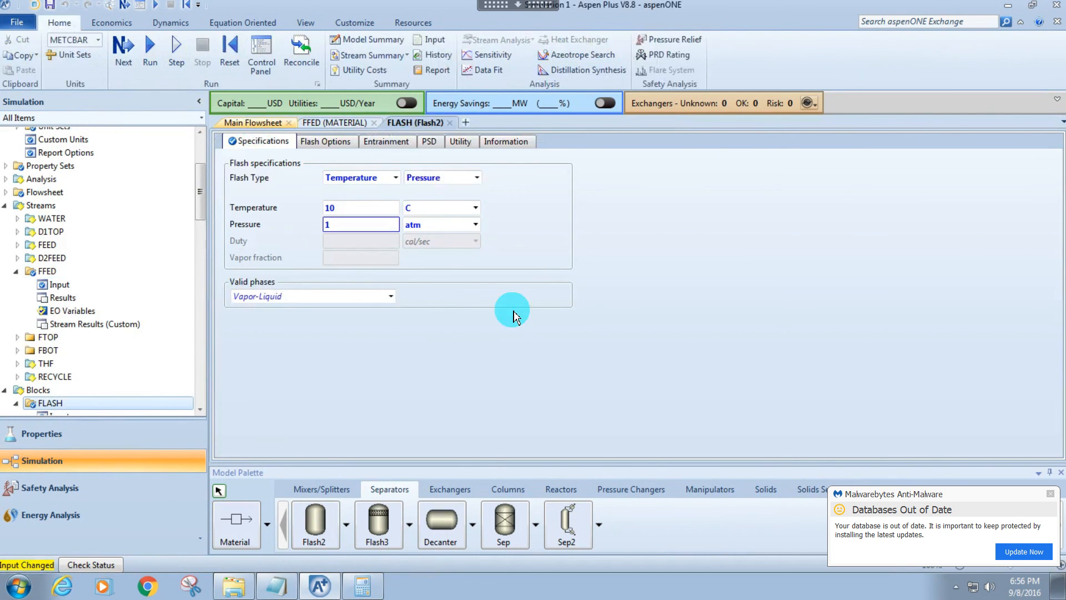
click(484, 342)
click(575, 377)
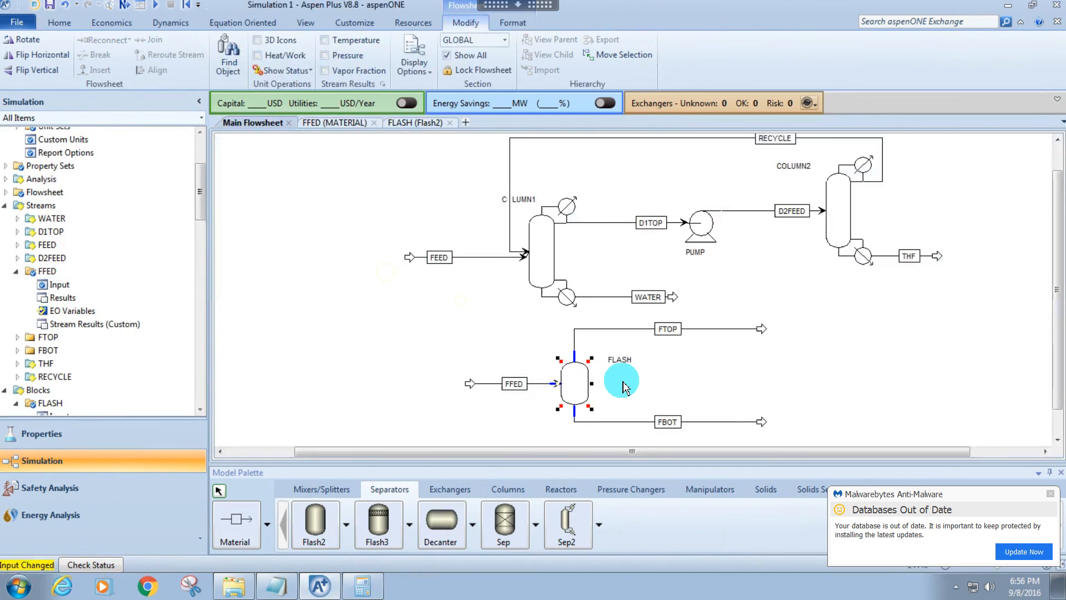
click(407, 262)
Examine the FLASH block's stream results, comparing pentane and decane flows in FFED, FTOP and FBOT.
click(574, 382)
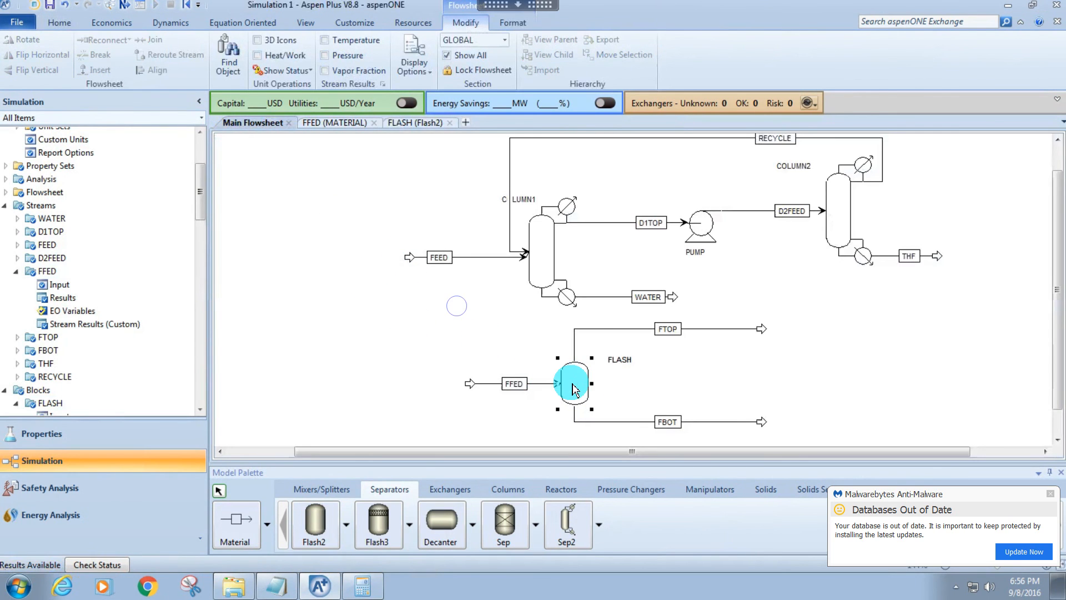
right_click(574, 382)
click(456, 172)
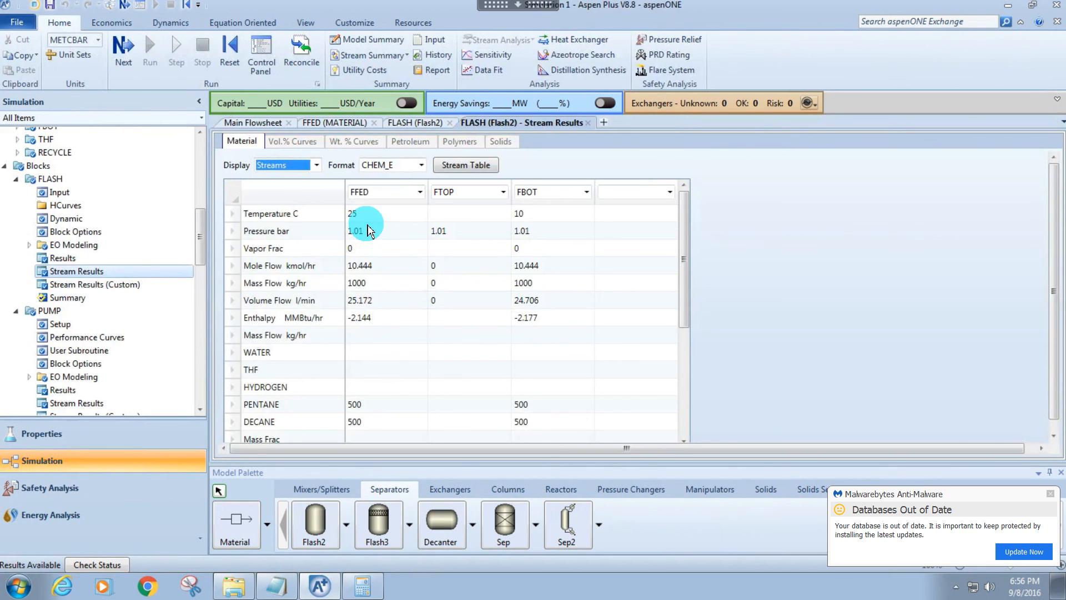
click(252, 122)
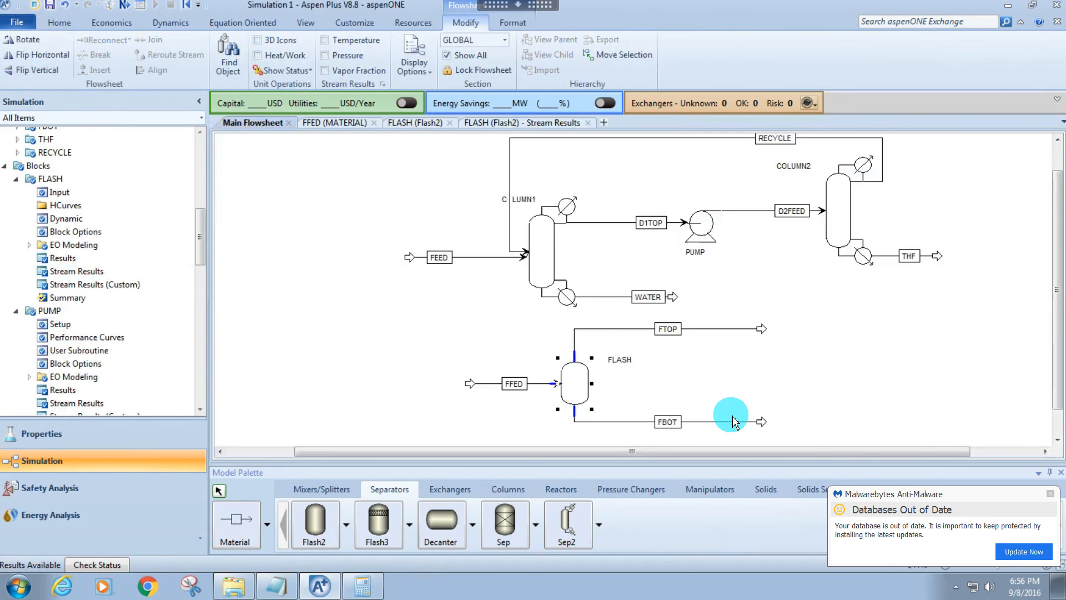
right_click(580, 382)
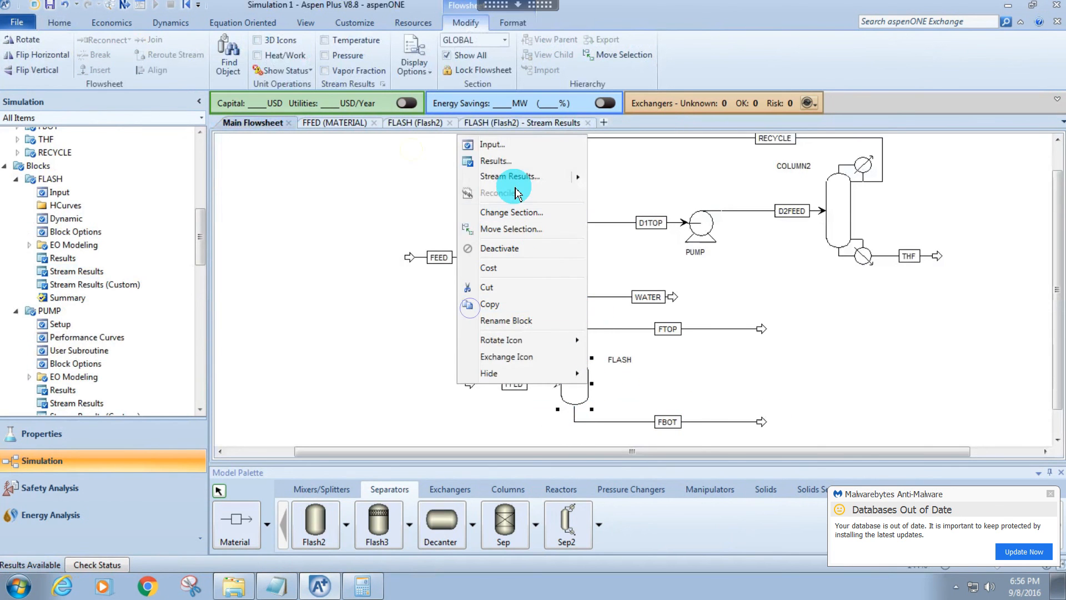
mouse_move(550, 178)
click(344, 179)
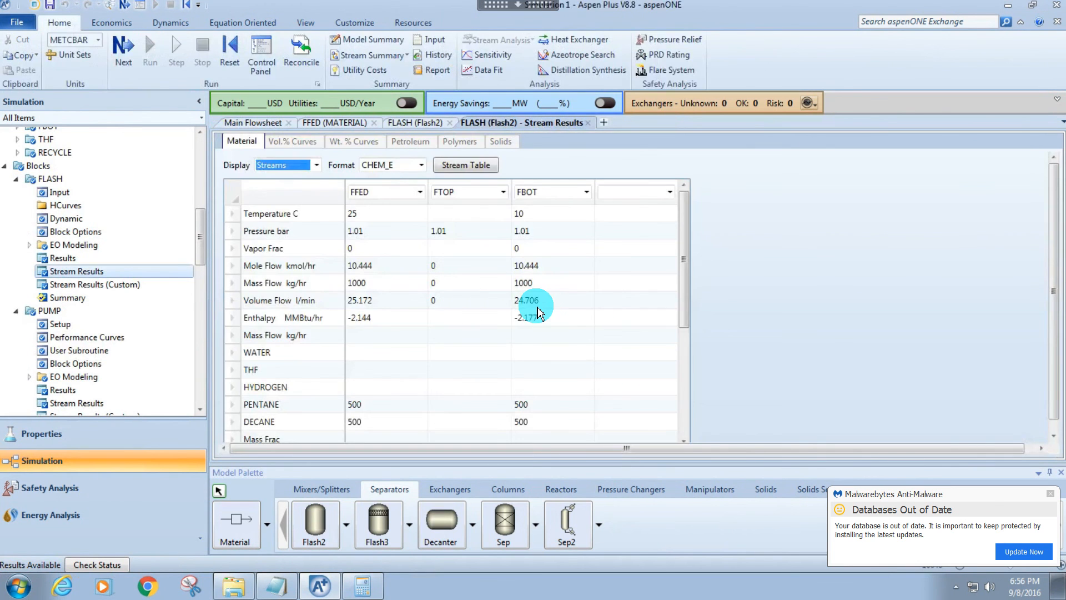
scroll(500, 344, down, 2)
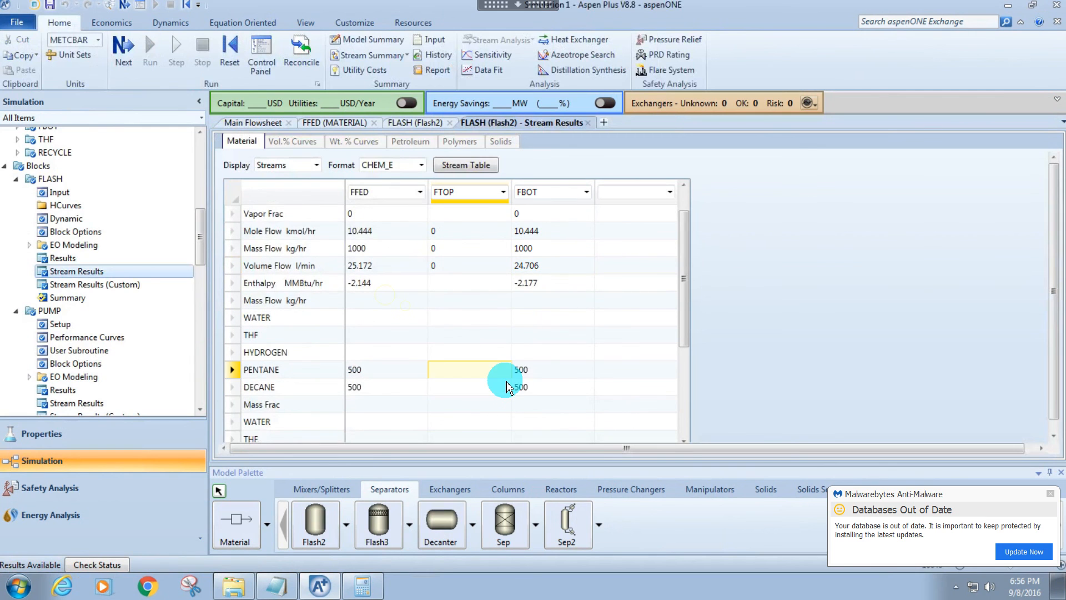
click(509, 387)
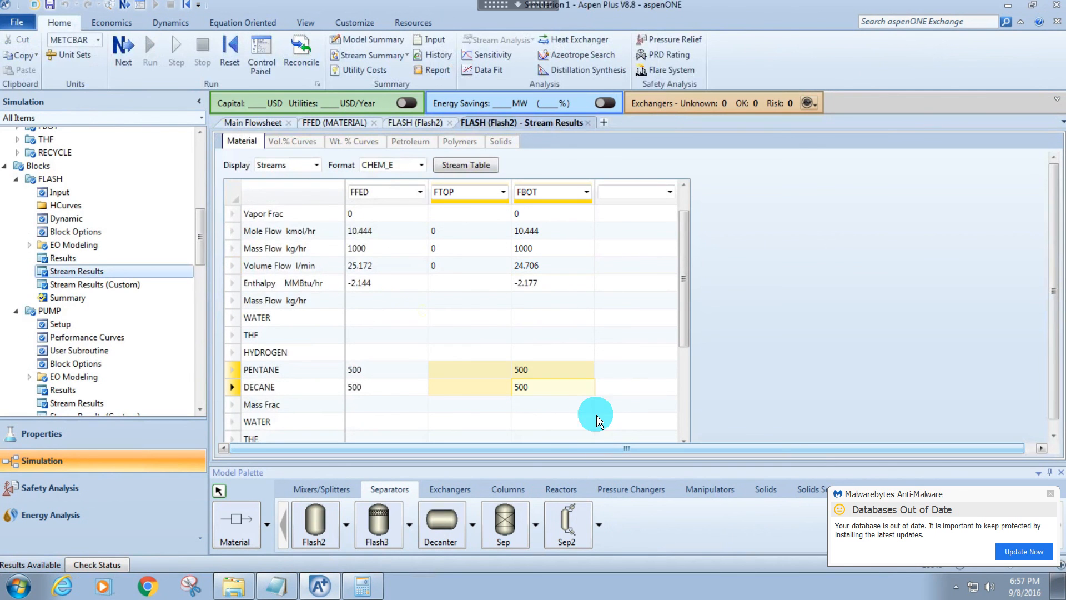
Reopen the FLASH block specifications from the flowsheet and set the flash temperature to 50 C.
click(265, 127)
click(580, 381)
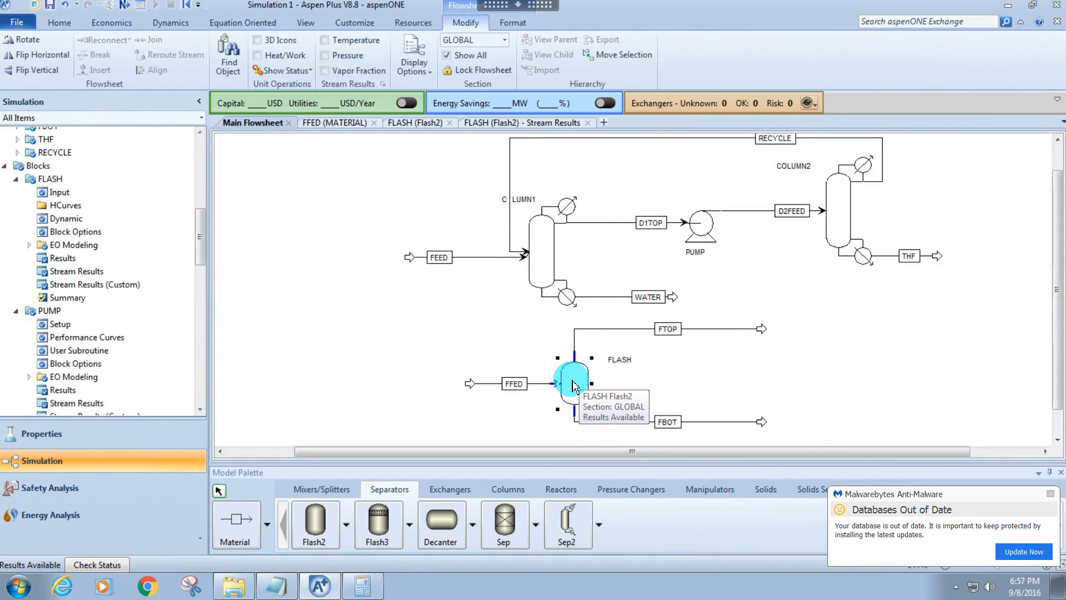
double_click(575, 385)
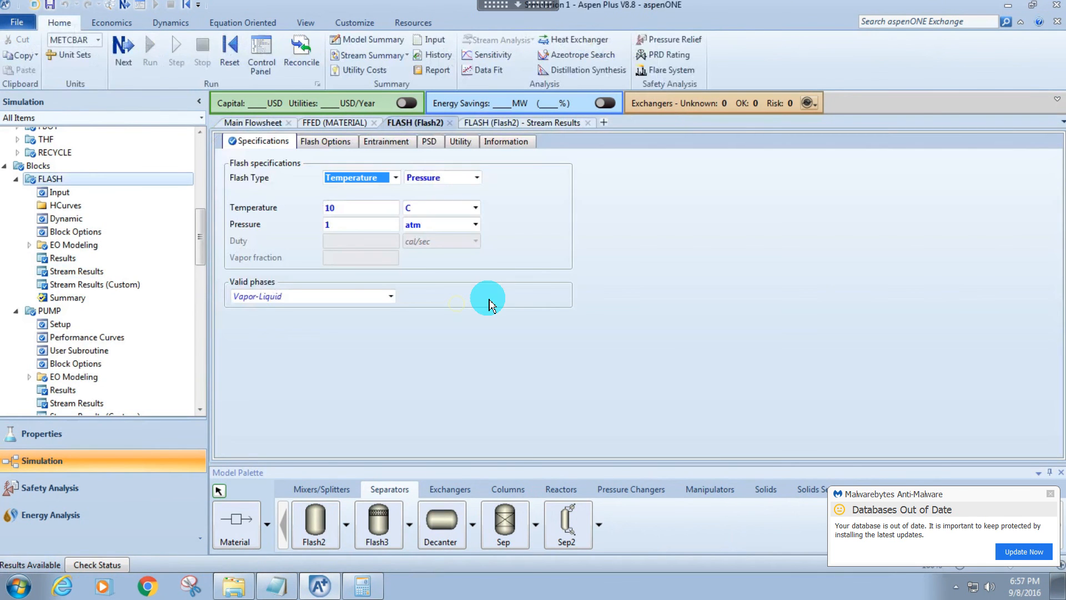
click(355, 205)
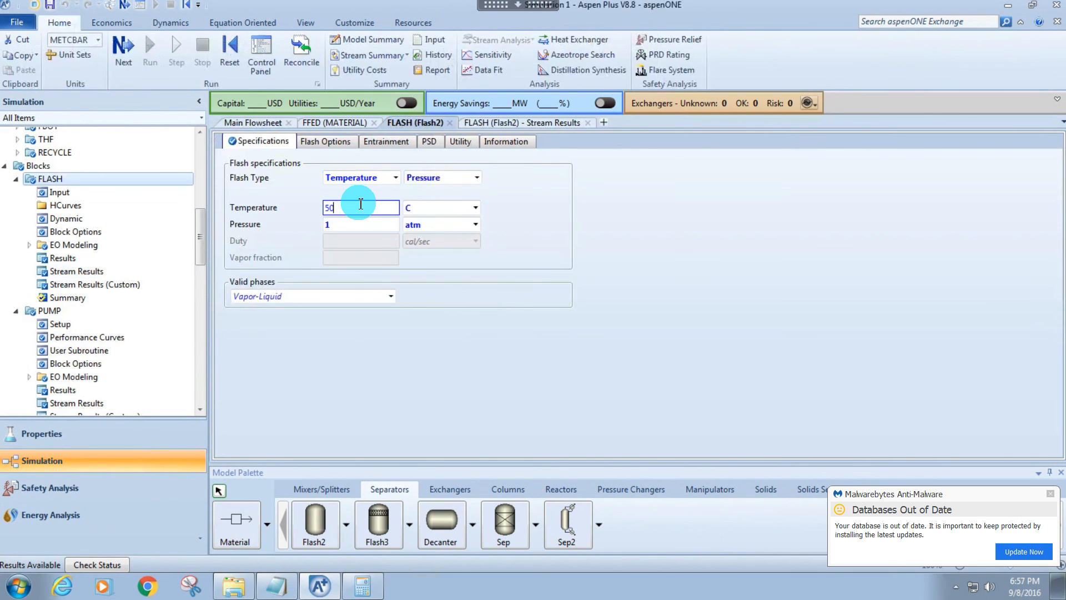
right_click(455, 280)
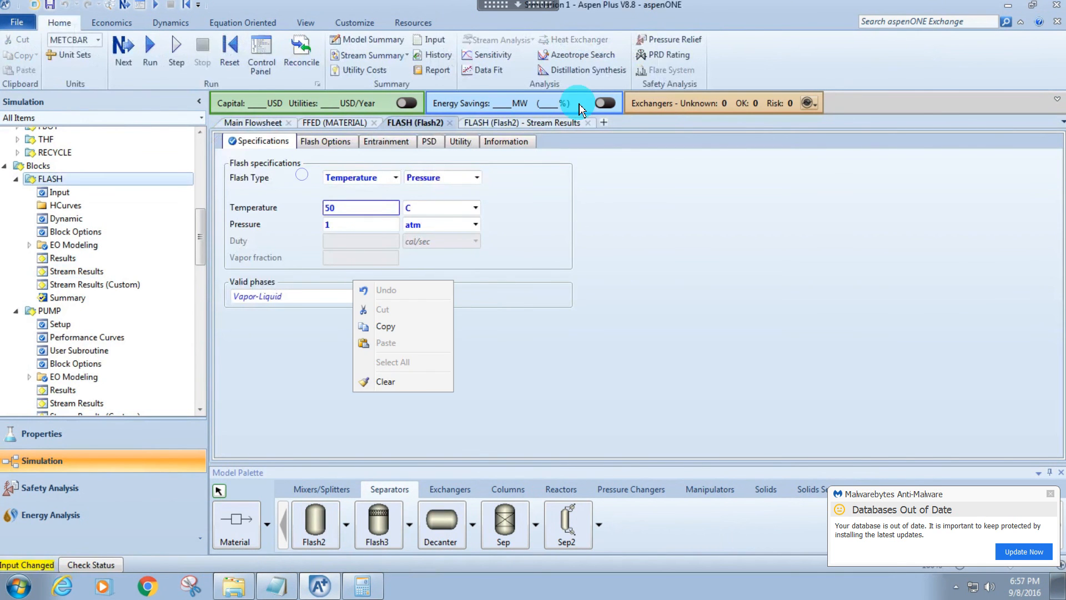
Create a new sensitivity analysis with the ID FLASHTP.
click(485, 54)
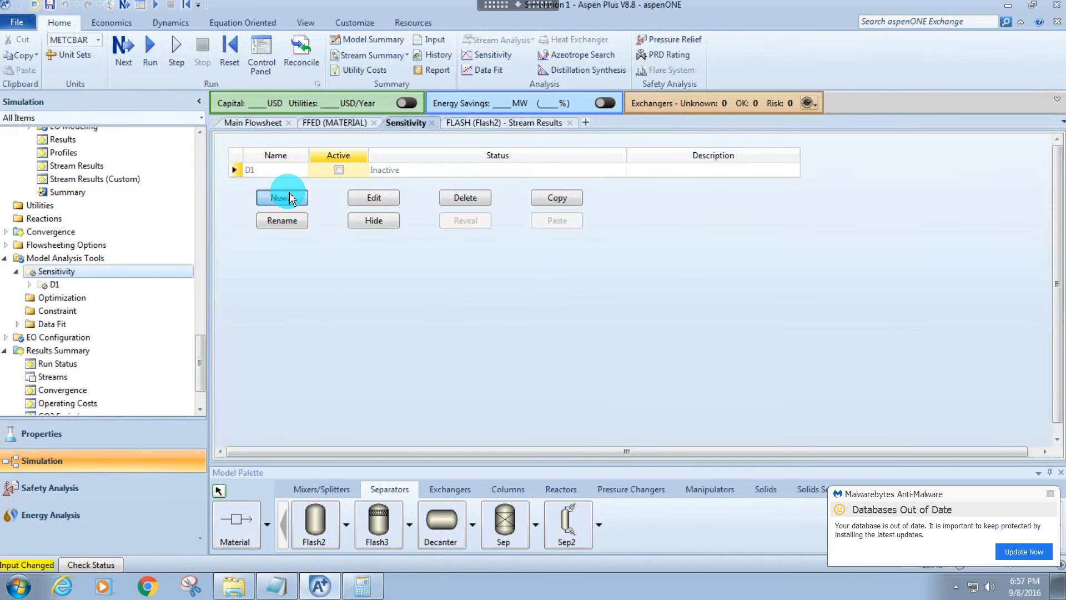
click(286, 199)
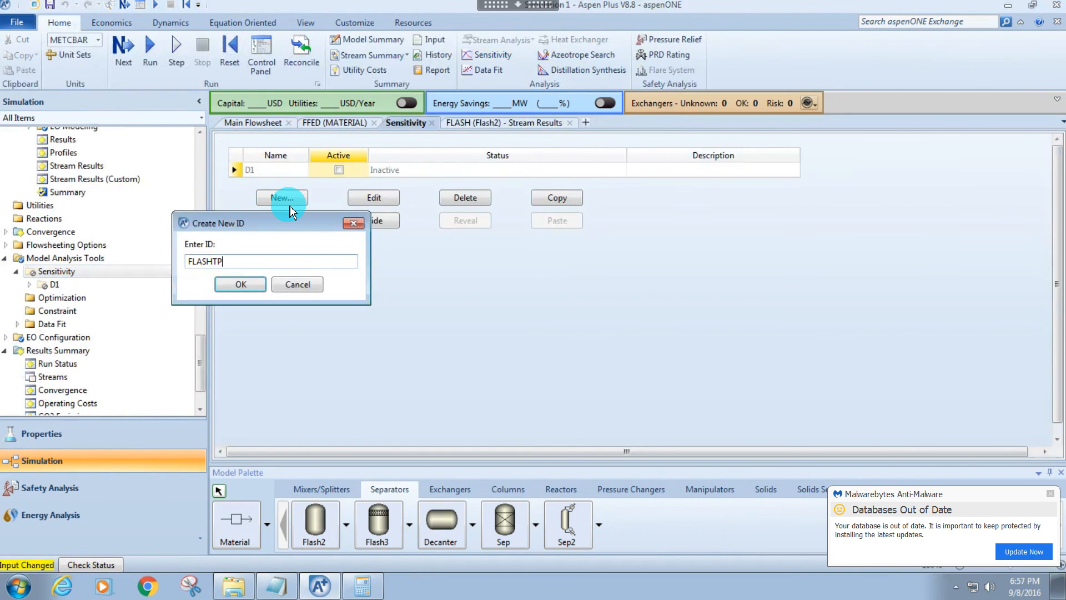
key(Return)
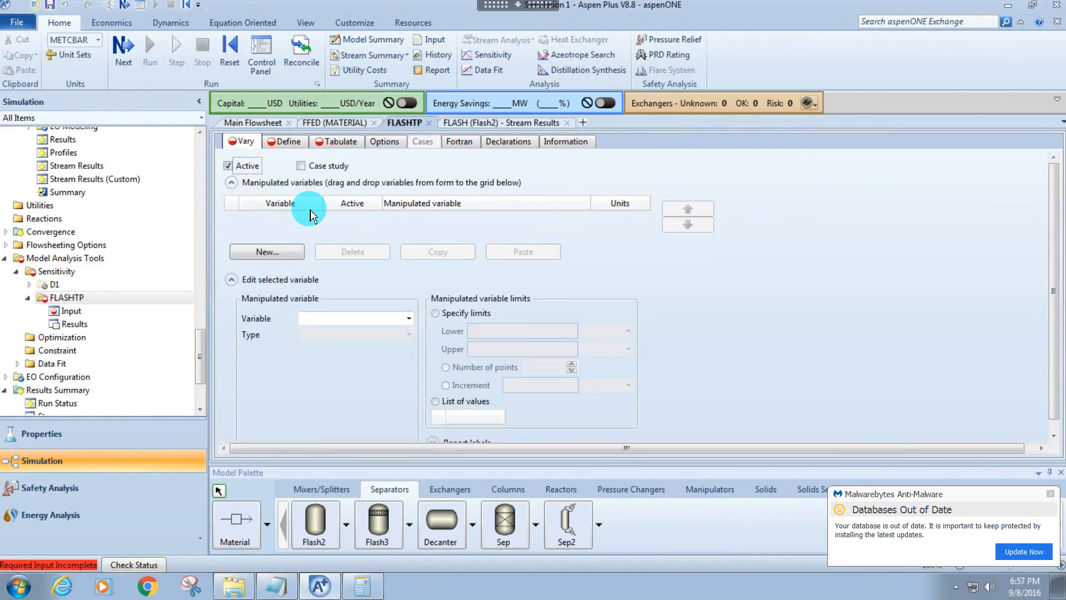
Add a manipulated variable of type Block-Var to the FLASHTP analysis and assign it to the FLASH block.
click(267, 251)
click(300, 219)
click(339, 335)
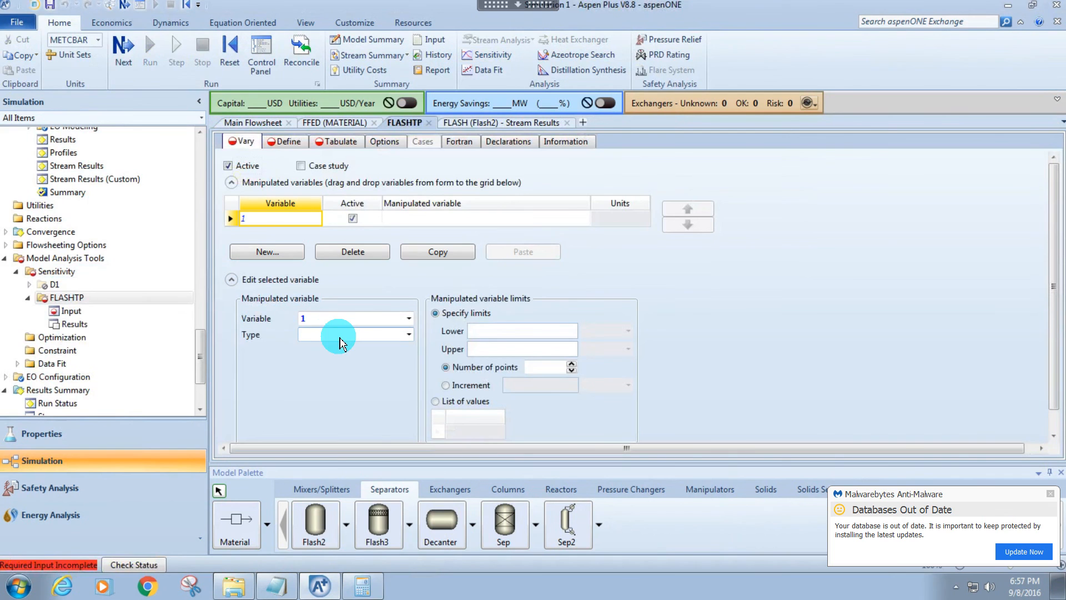
click(340, 336)
click(314, 379)
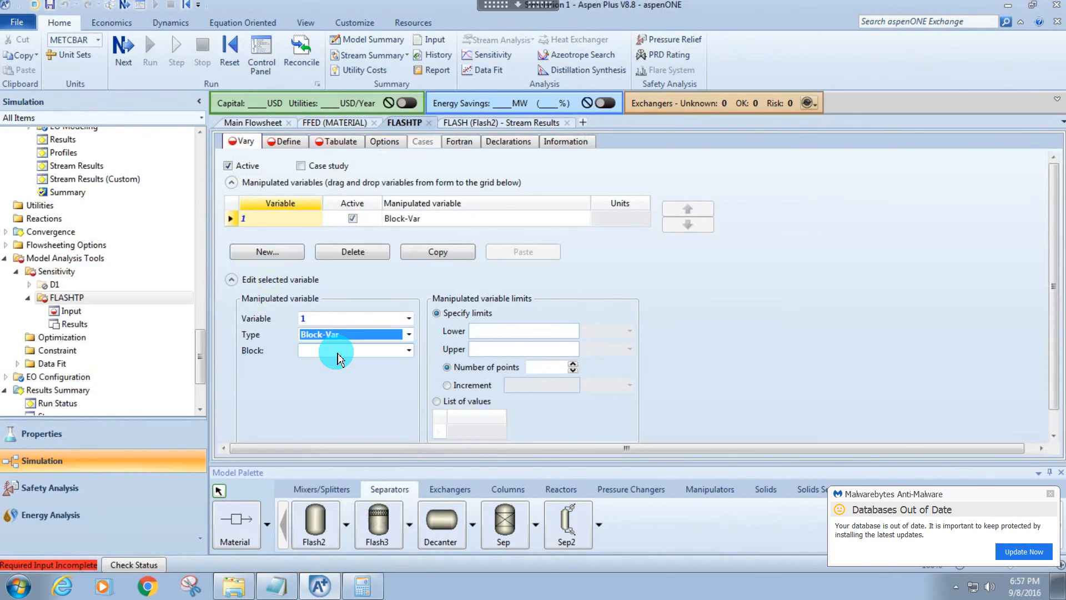
click(340, 351)
click(340, 351)
click(320, 384)
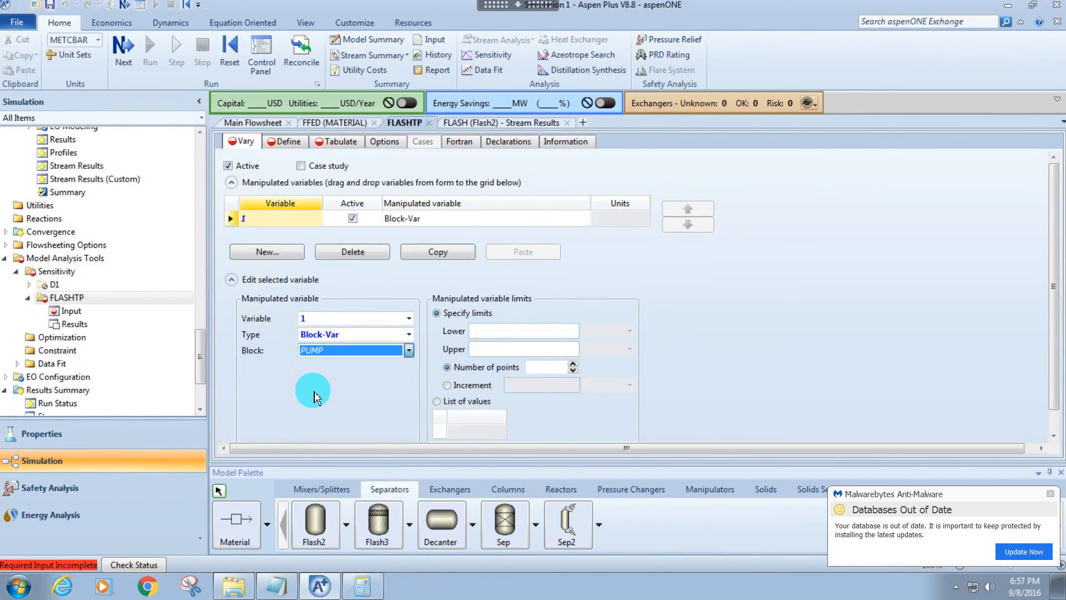
click(332, 369)
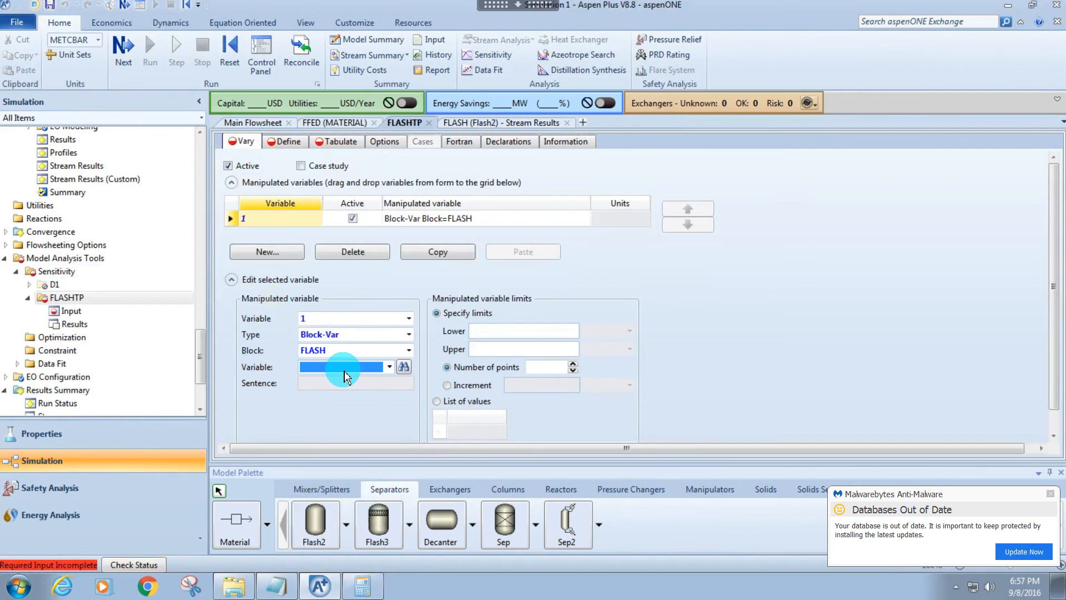
click(334, 369)
scroll(326, 275, down, 3)
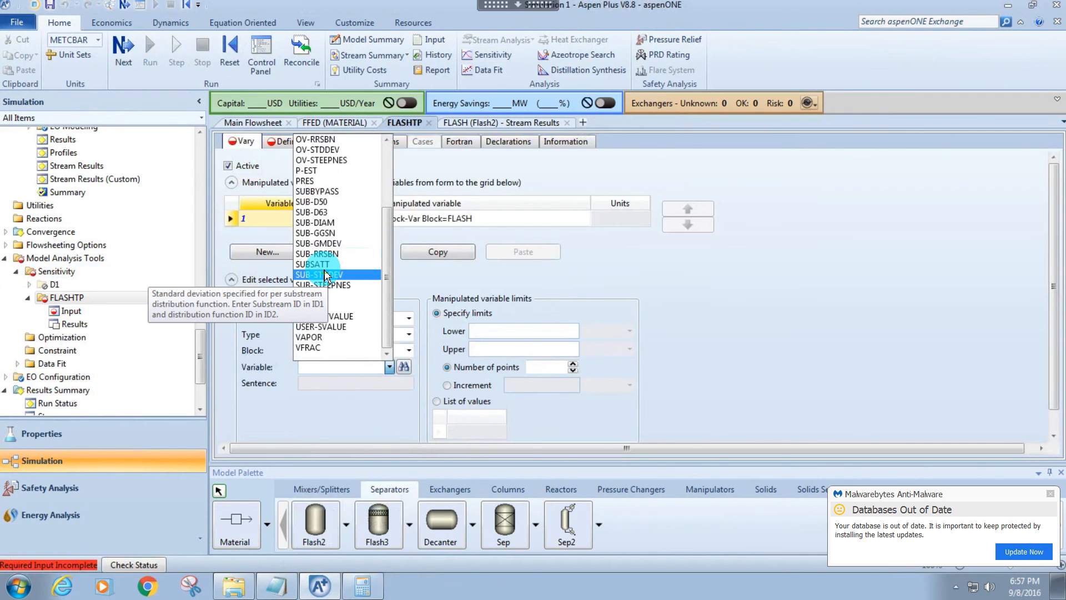
click(306, 181)
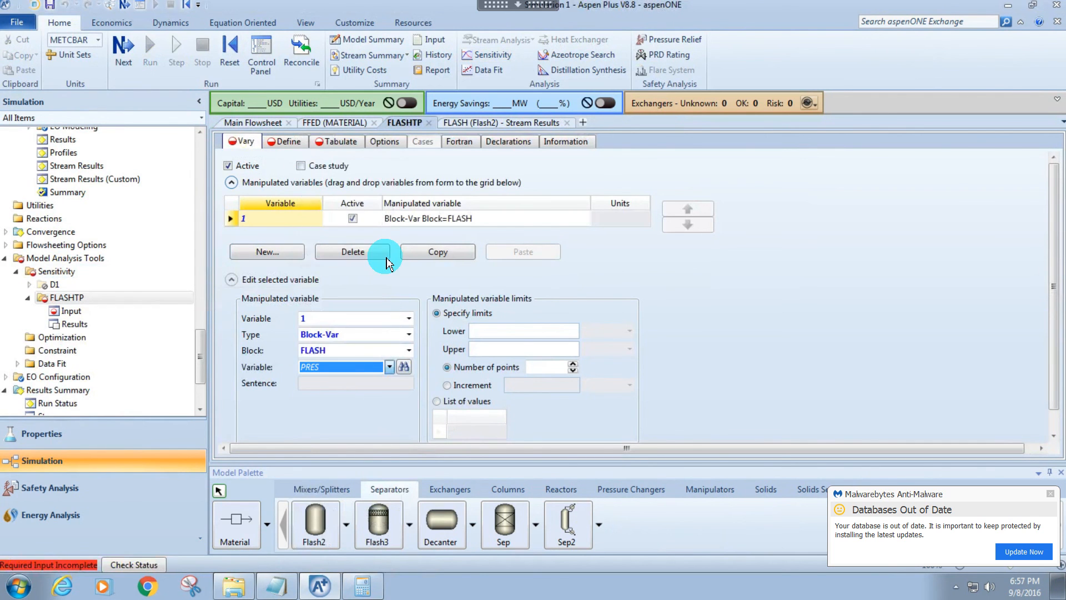
click(483, 331)
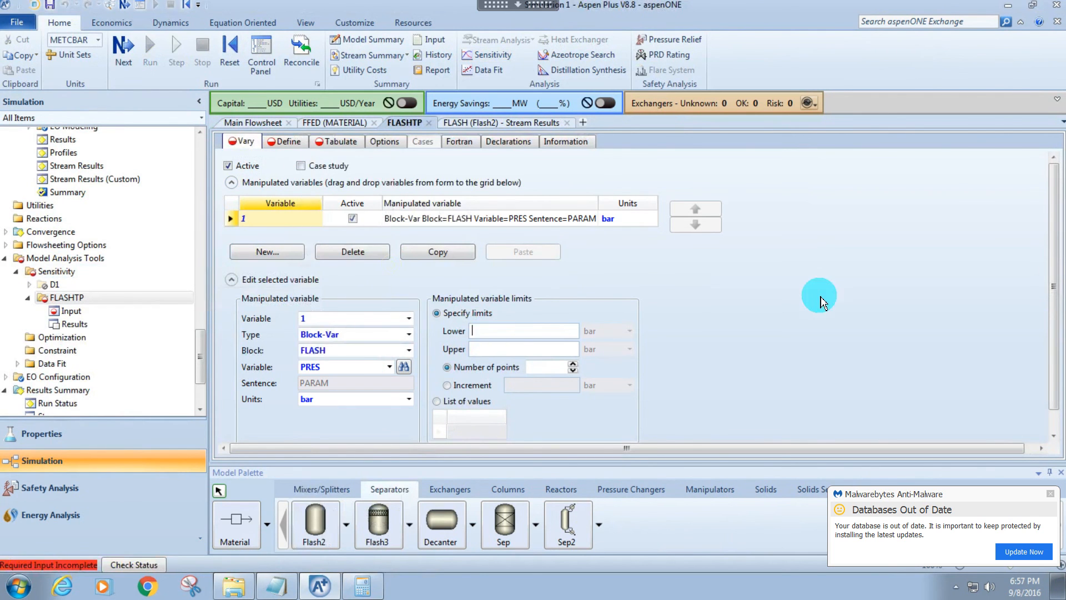
Make manipulated variable 1 the FLASH block's TEMP, with a lower limit of 30 C and an upper limit of 100 C.
click(355, 371)
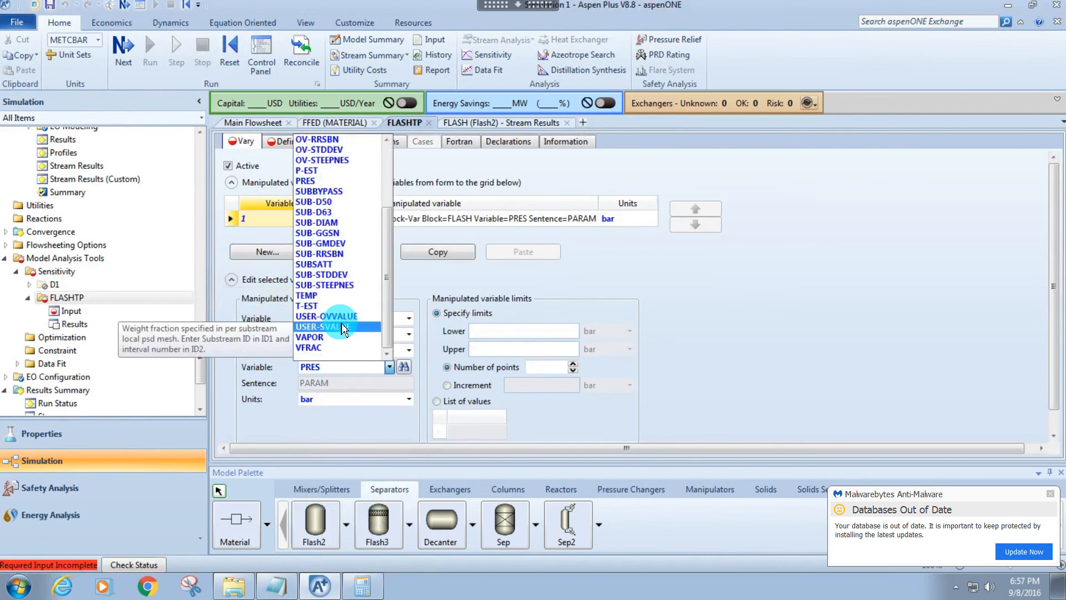
click(341, 295)
click(496, 332)
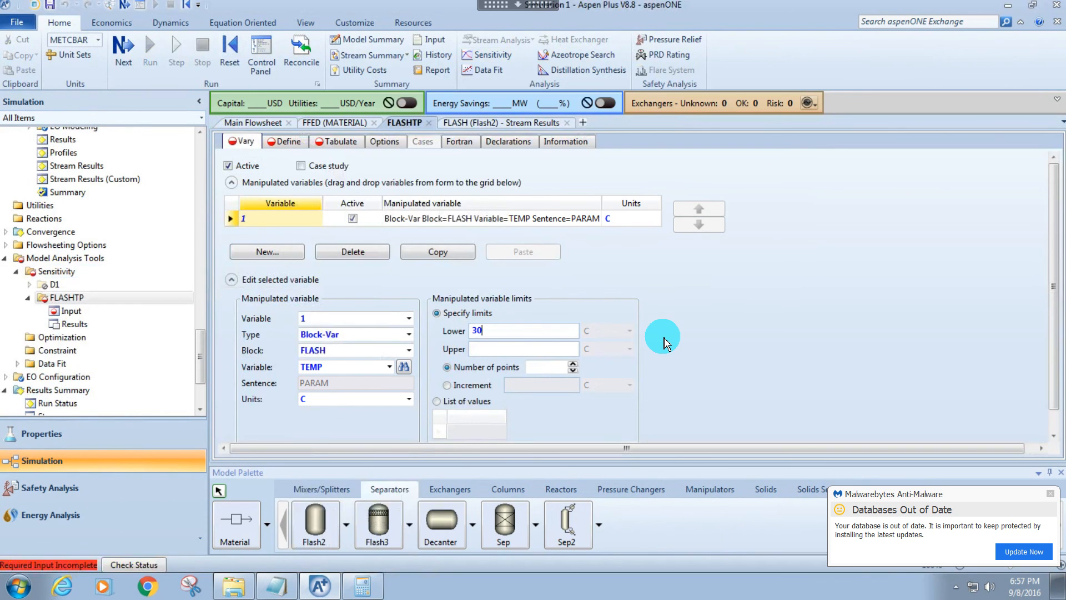
text(100)
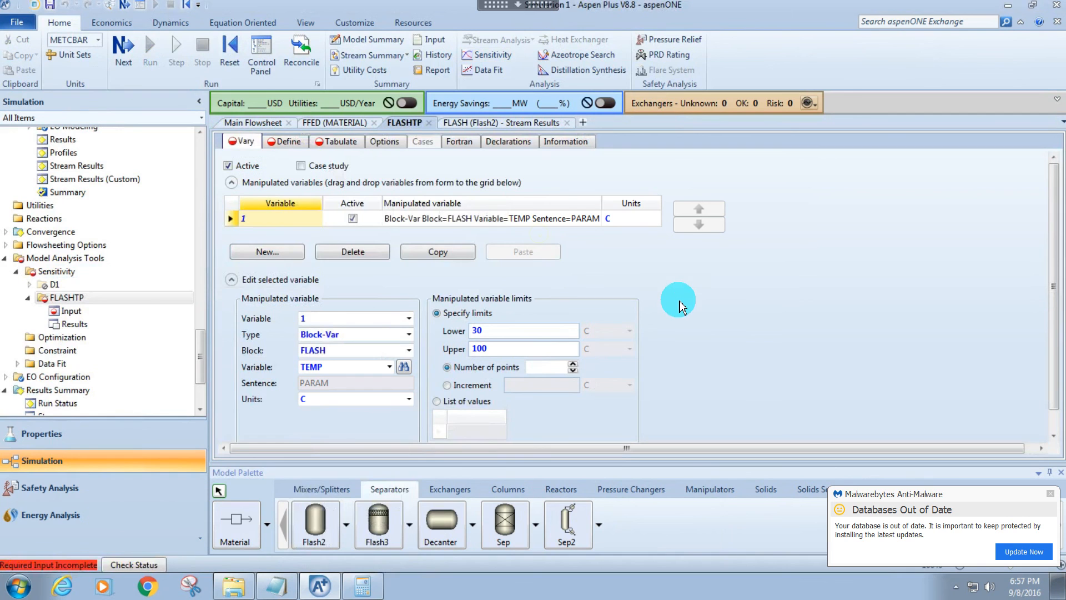
Add a second manipulated variable of type Block-Var for the FLASH block's PRES.
click(289, 258)
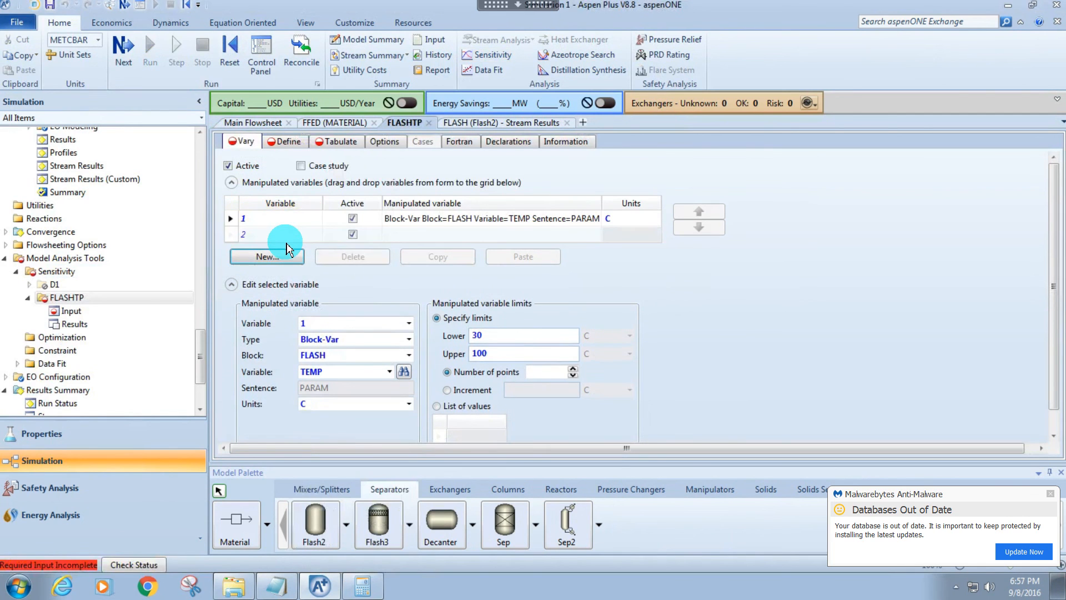
click(288, 236)
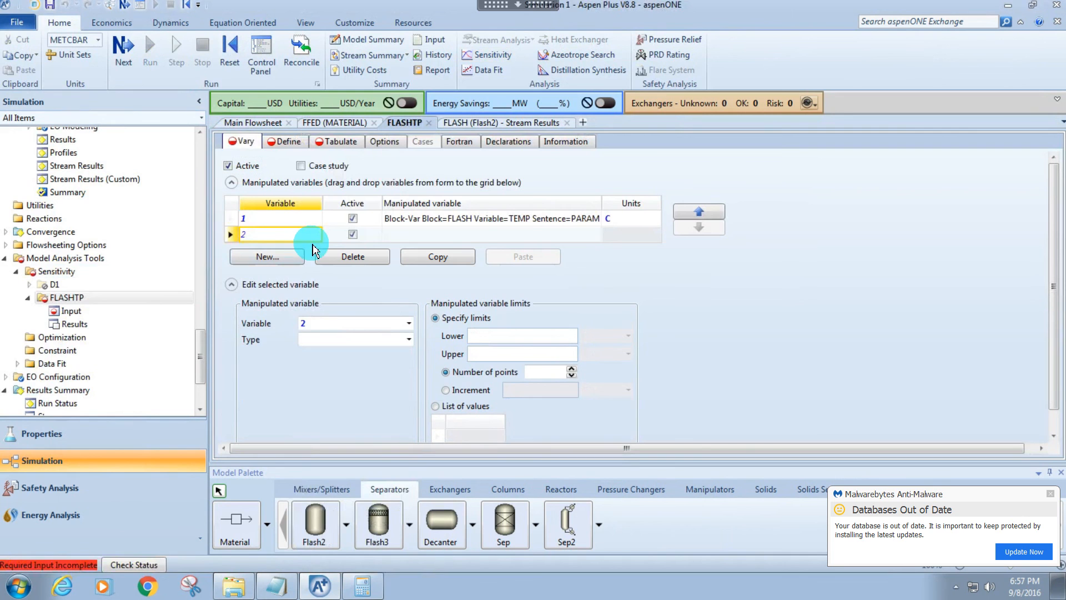
click(332, 339)
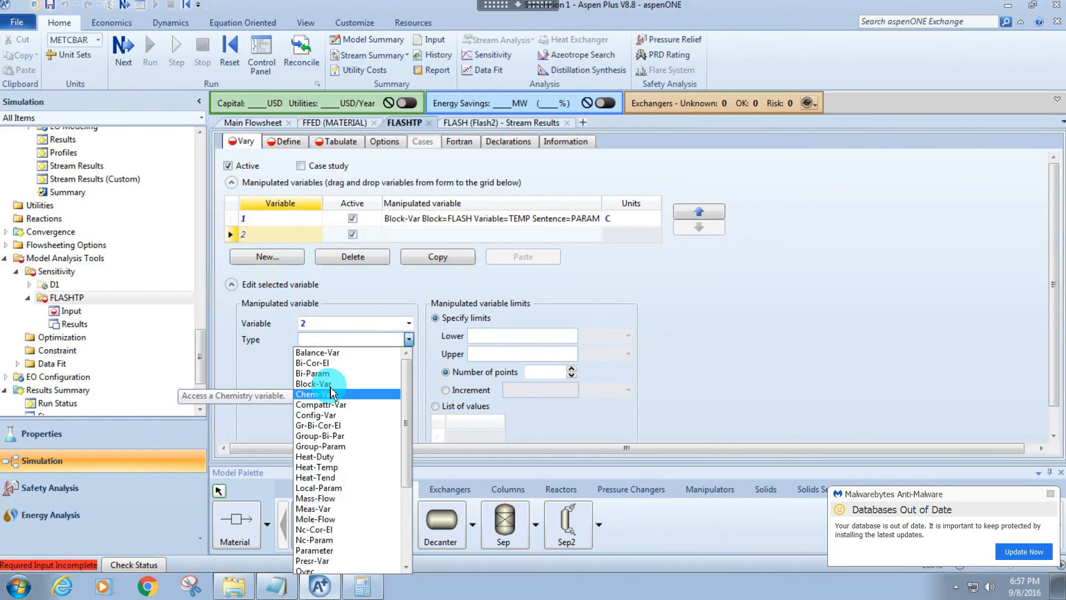
click(319, 383)
click(340, 355)
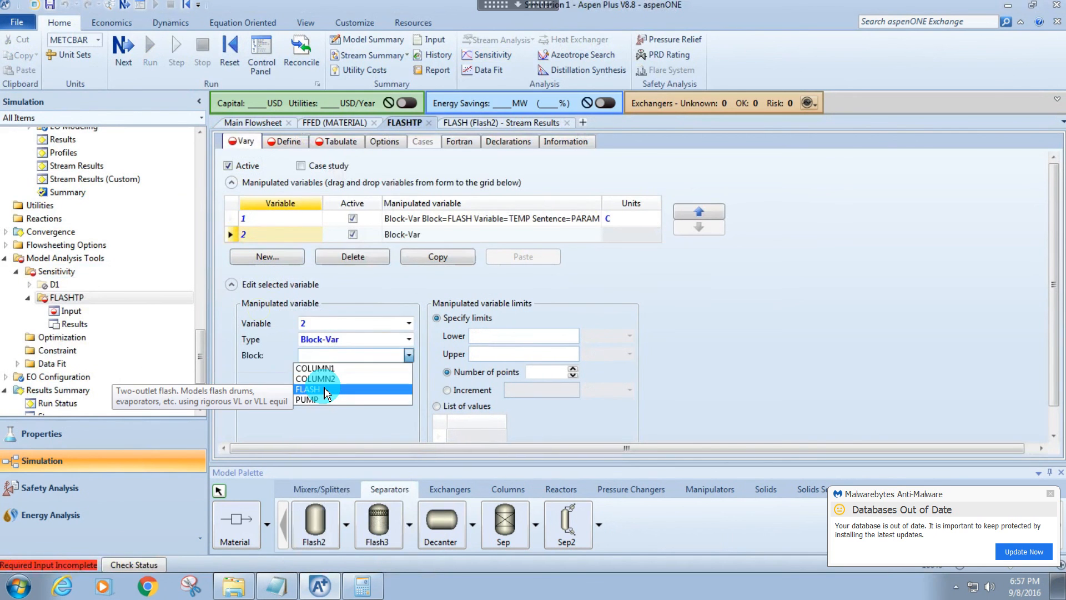
click(326, 390)
click(333, 372)
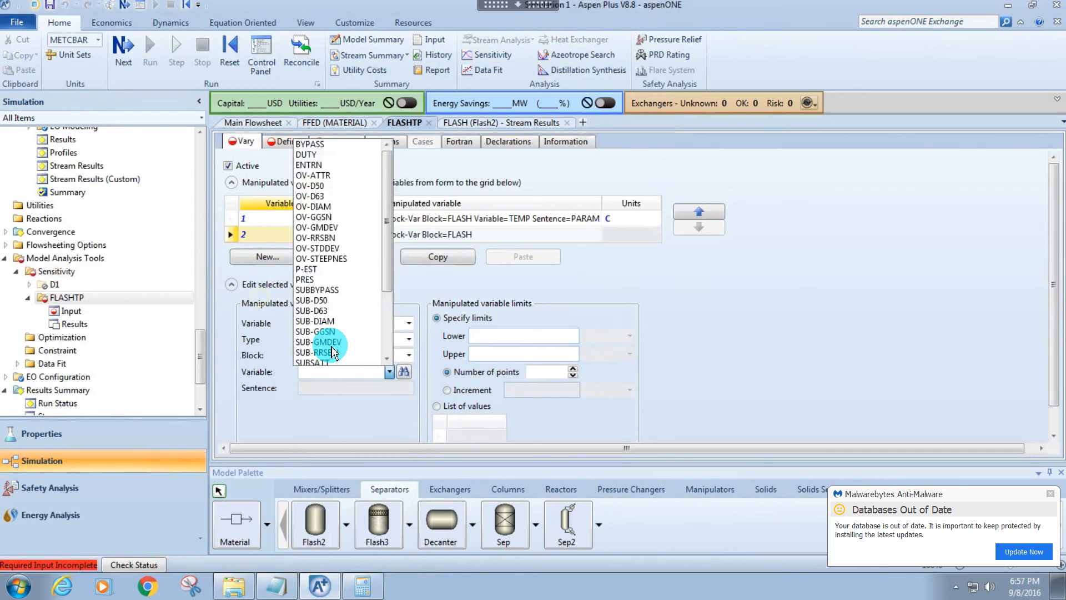
scroll(333, 353, down, 3)
click(320, 192)
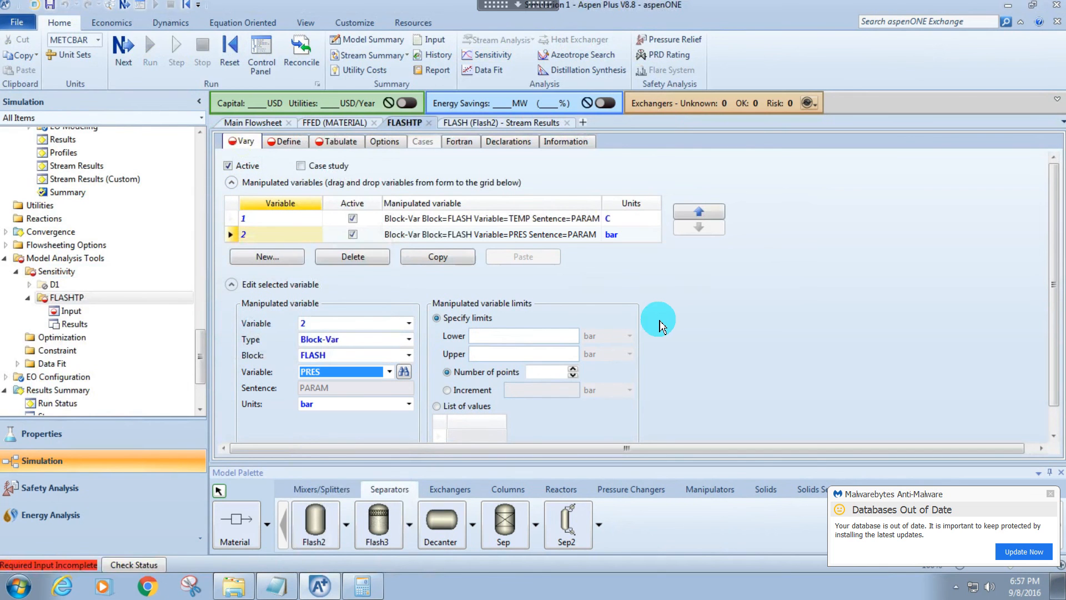
Define the pressure variable by a list of values and enter 0.5, 1 and 1.5.
click(449, 405)
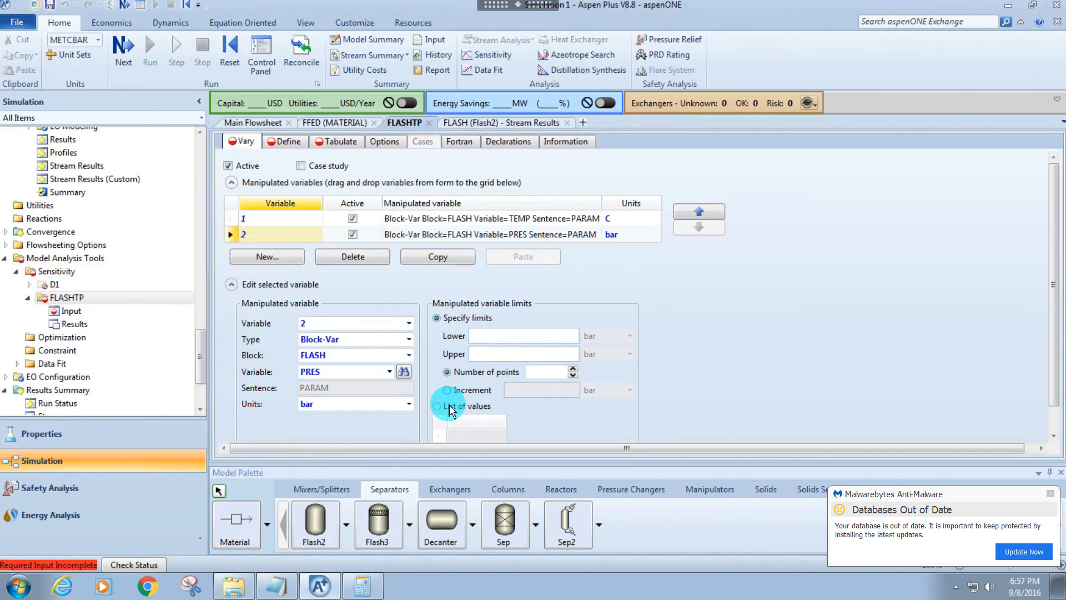
click(455, 406)
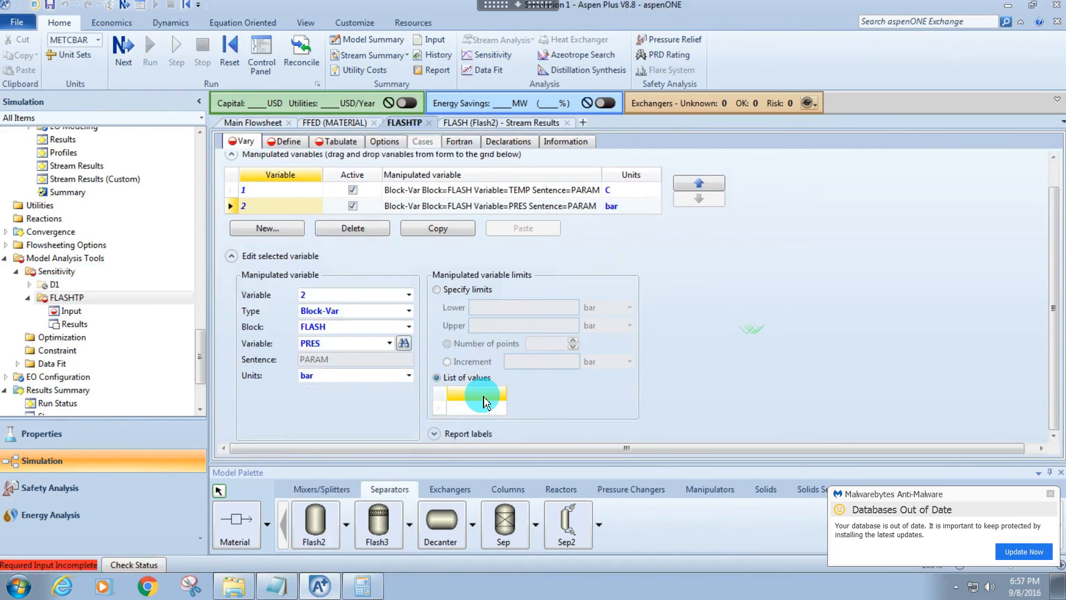
click(483, 410)
text(0.5)
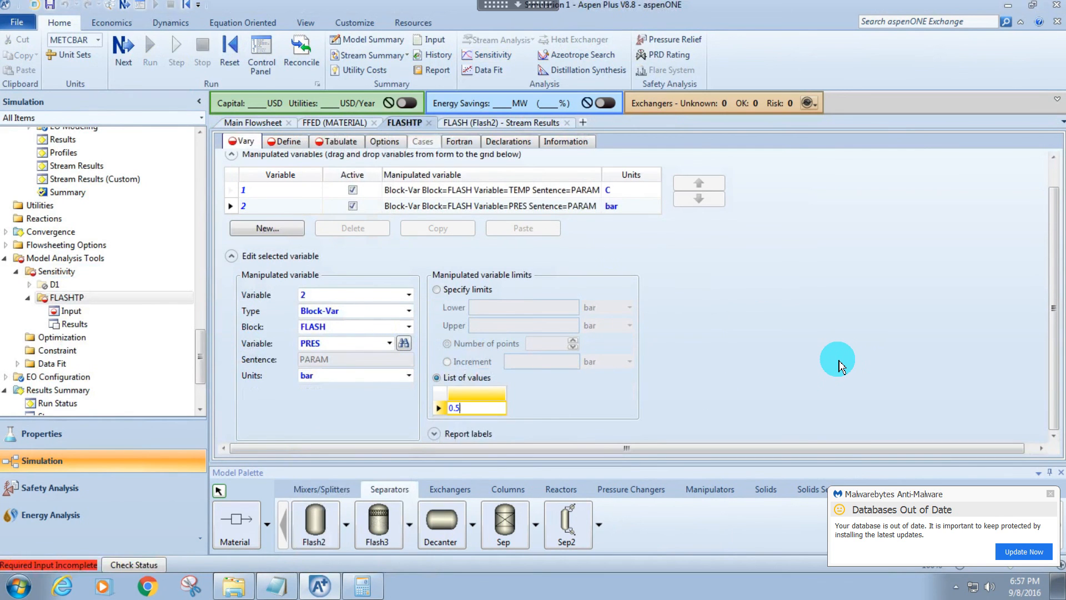
key(Return)
text(1)
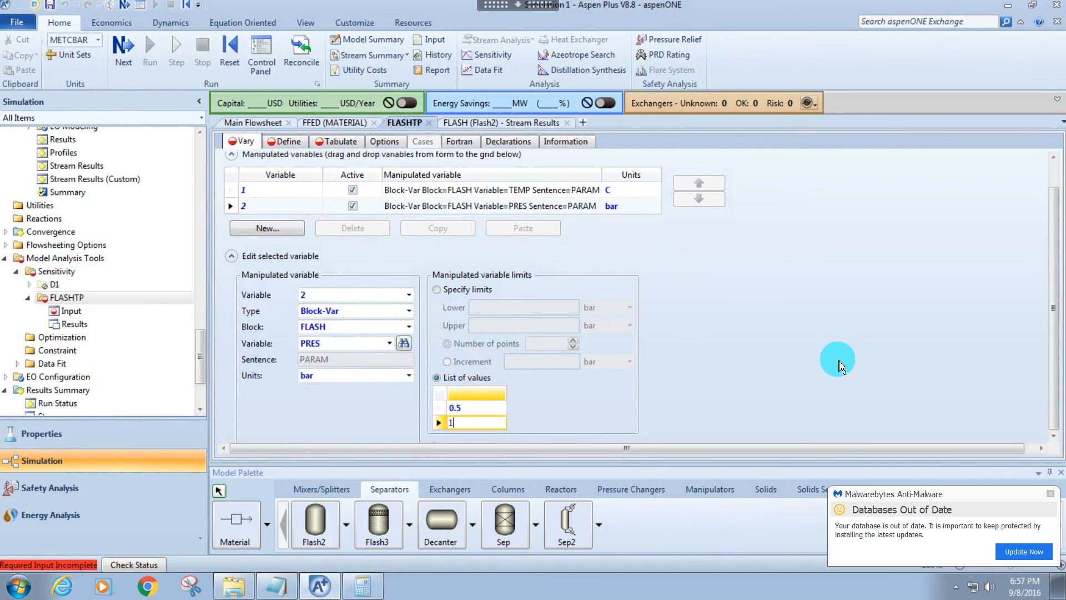
key(Return)
text(1.5)
key(Return)
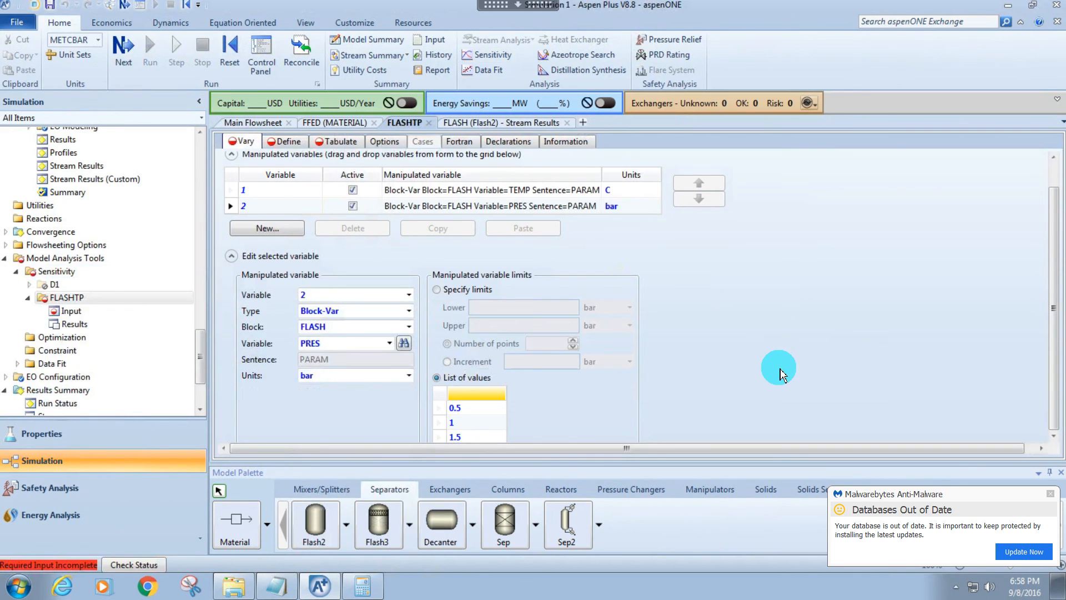
Set the units of the varied FLASH pressure to atm.
click(409, 376)
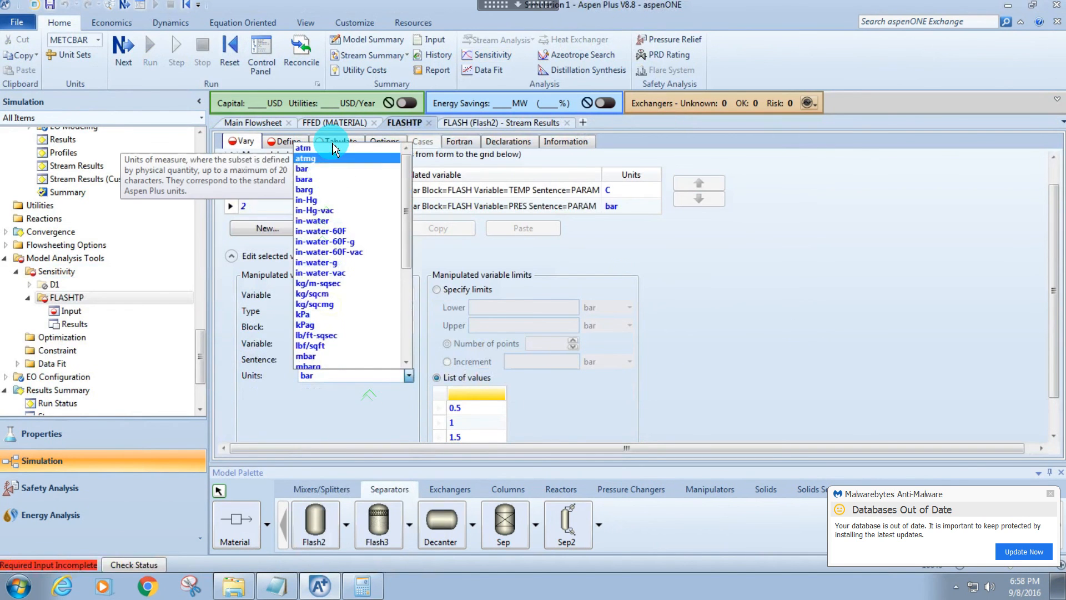
click(320, 158)
click(694, 297)
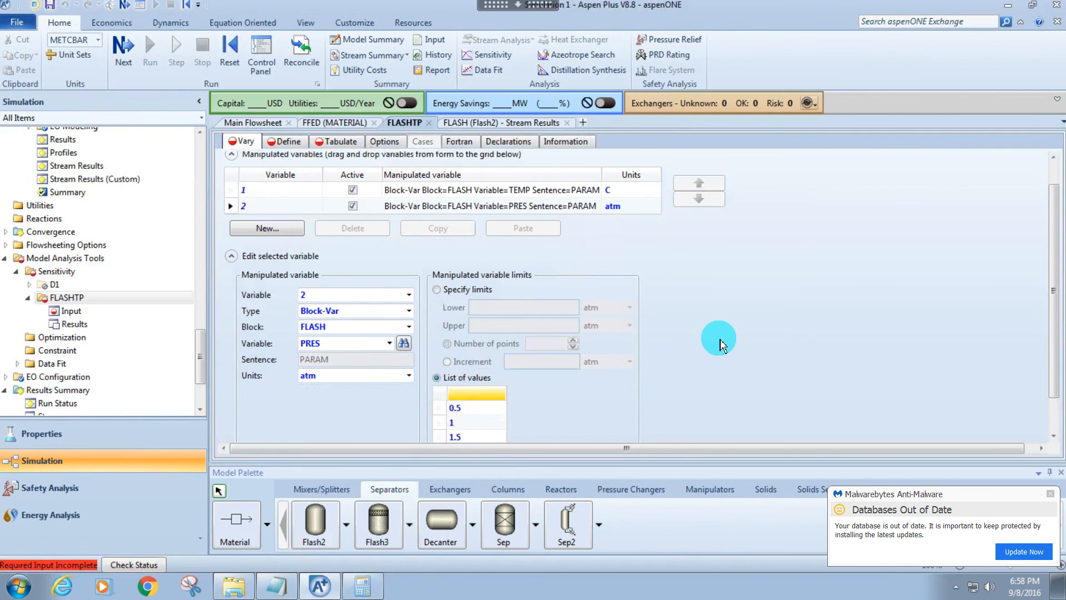
scroll(716, 340, down, 1)
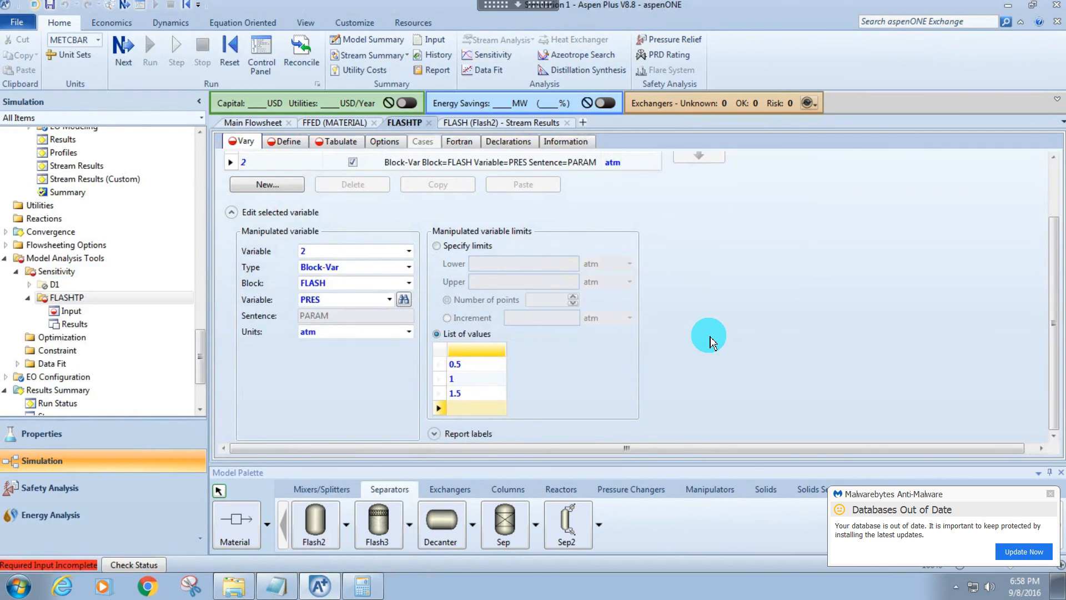
Check the completion status for missing input, and set the temperature variable's limits to use an increment of 2 C.
key(F4)
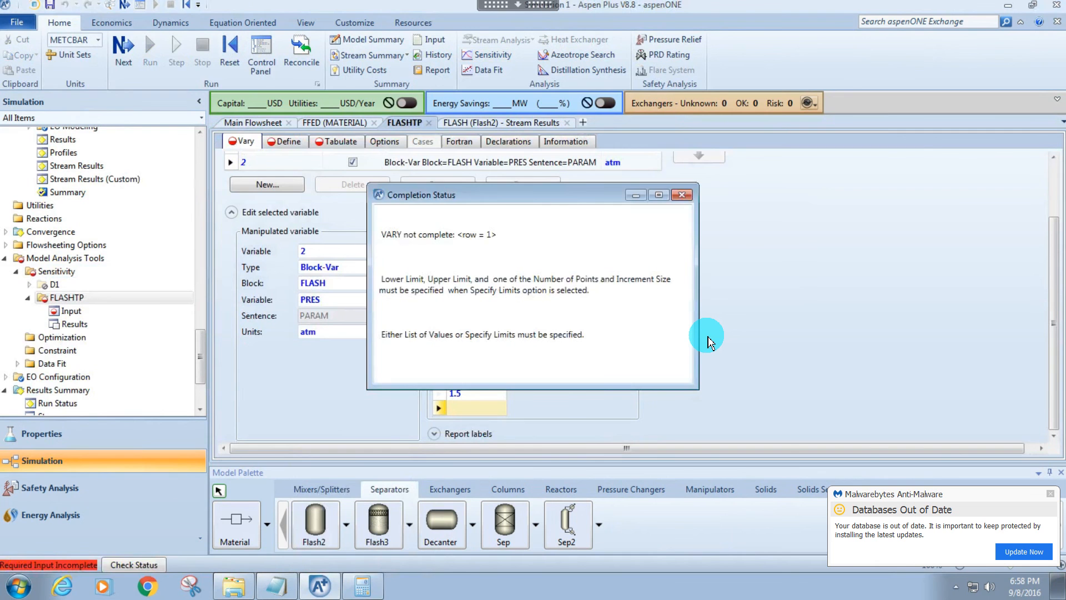
key(Escape)
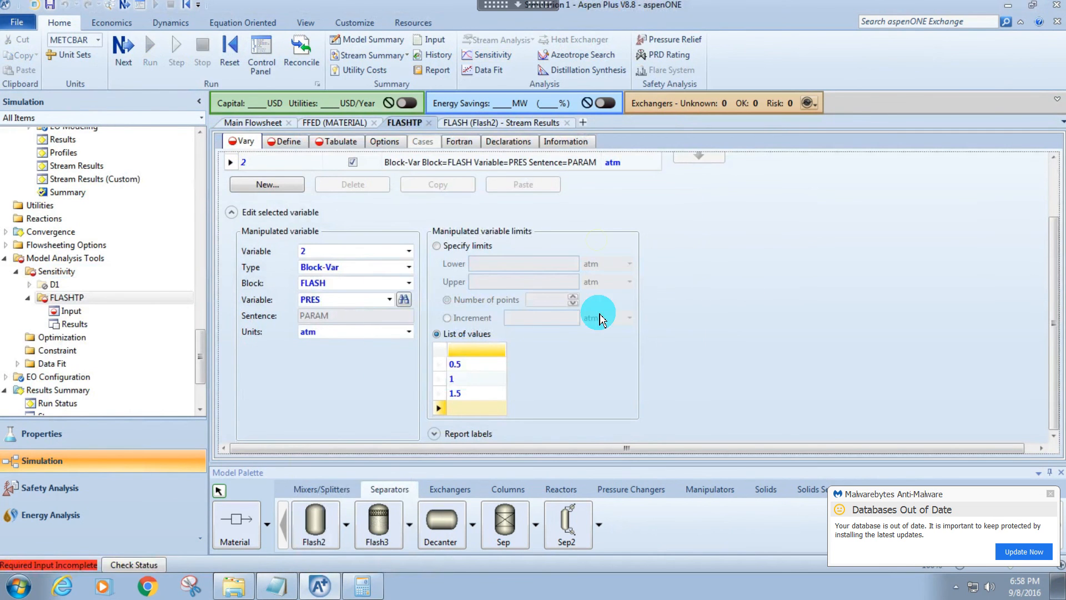
scroll(444, 194, up, 1)
click(456, 194)
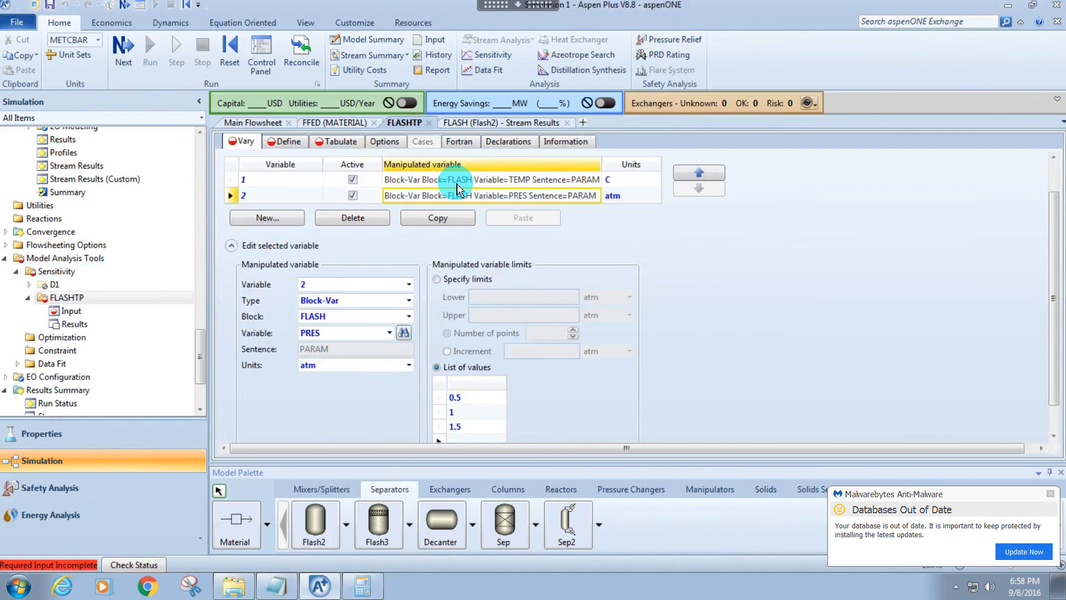
click(457, 182)
click(472, 361)
click(577, 361)
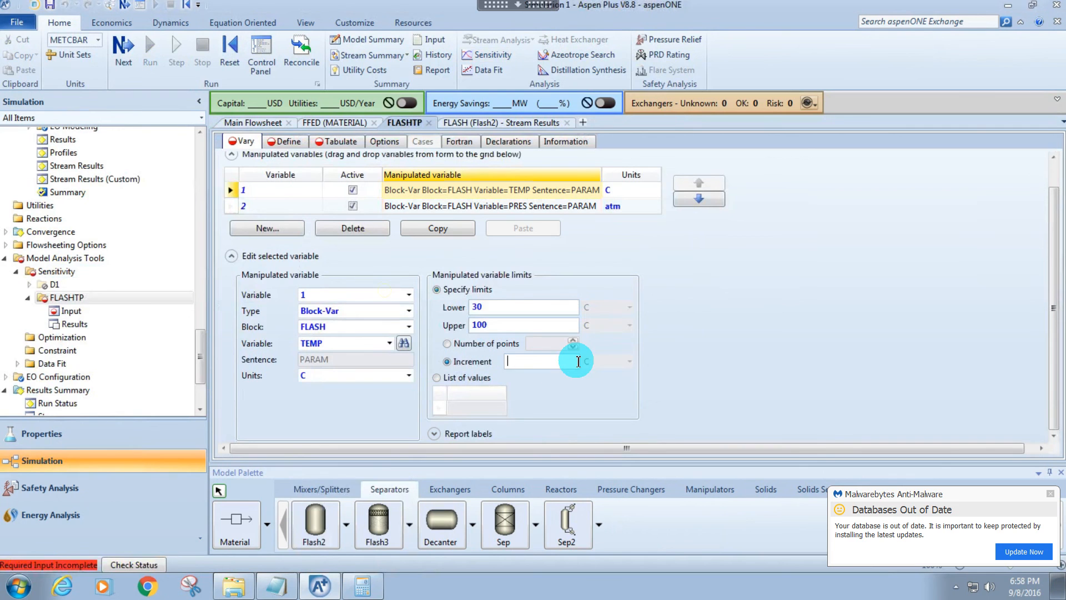
text(2)
key(Return)
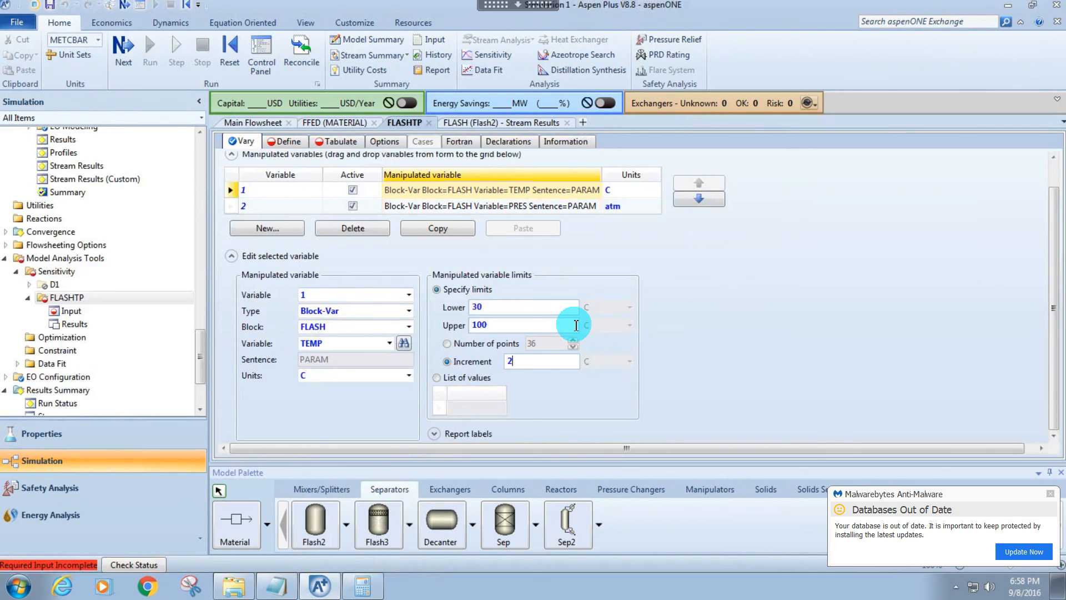
Create three sampled variables named PURITY, RECOVERY and DUTY for the FLASHTP sensitivity.
click(287, 140)
click(278, 224)
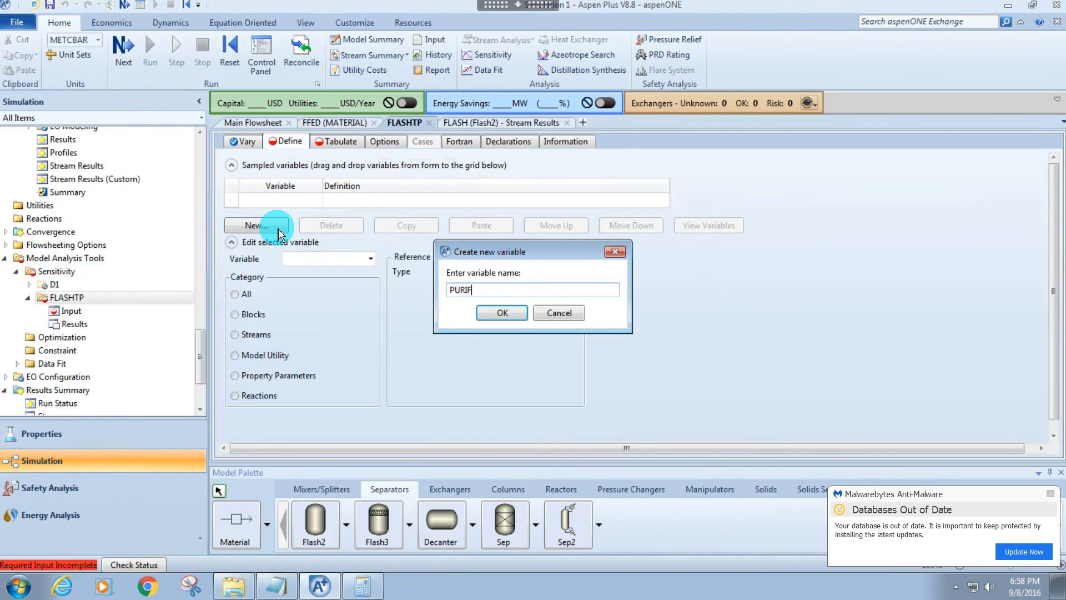
text(PURITY)
key(Return)
click(260, 241)
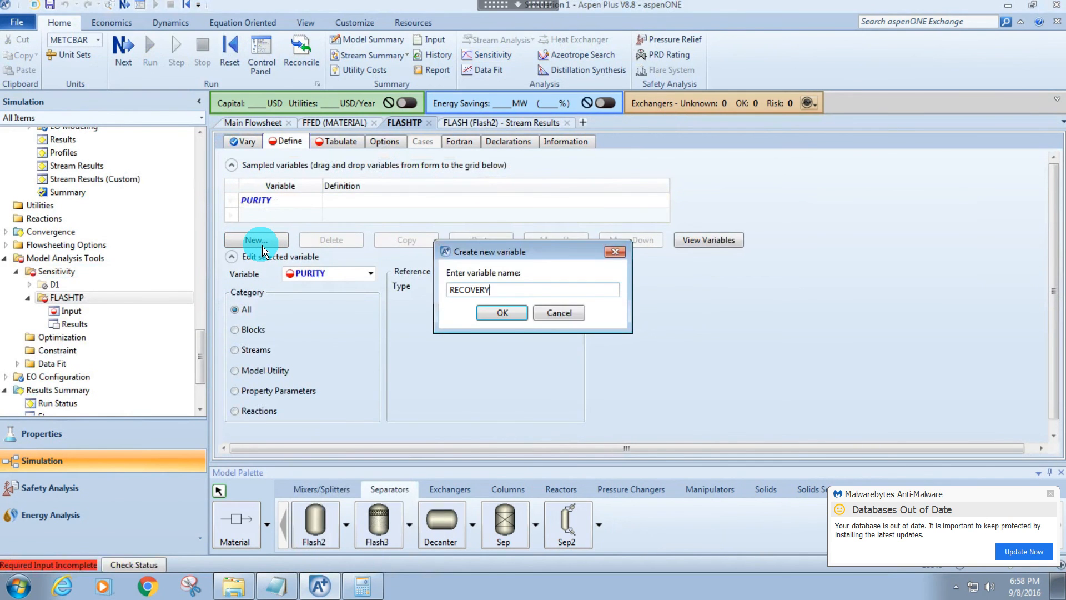
key(Return)
click(268, 256)
text(D)
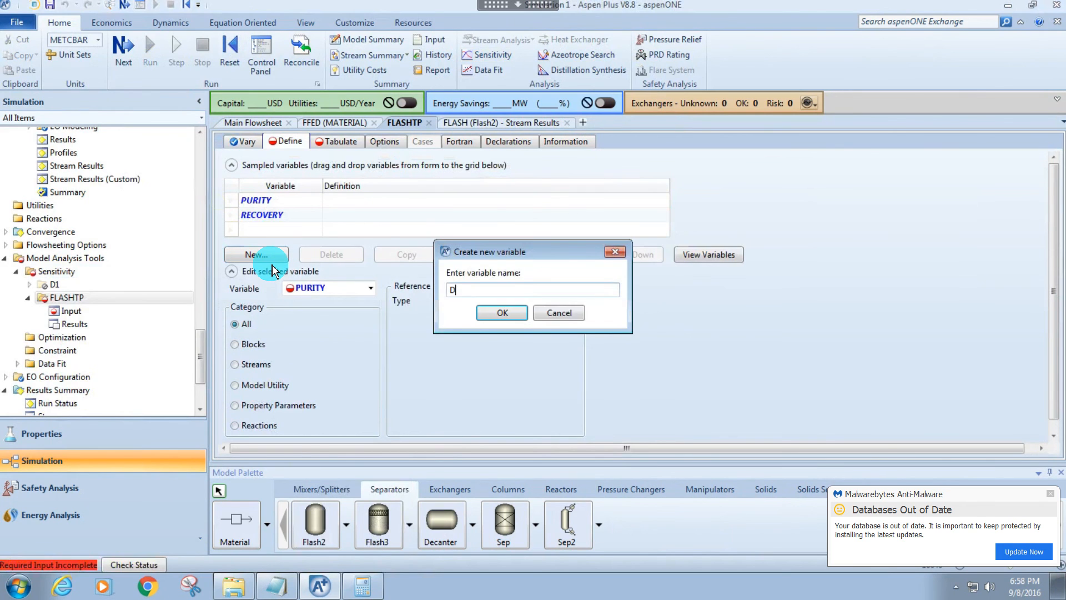
text(UTY)
key(Return)
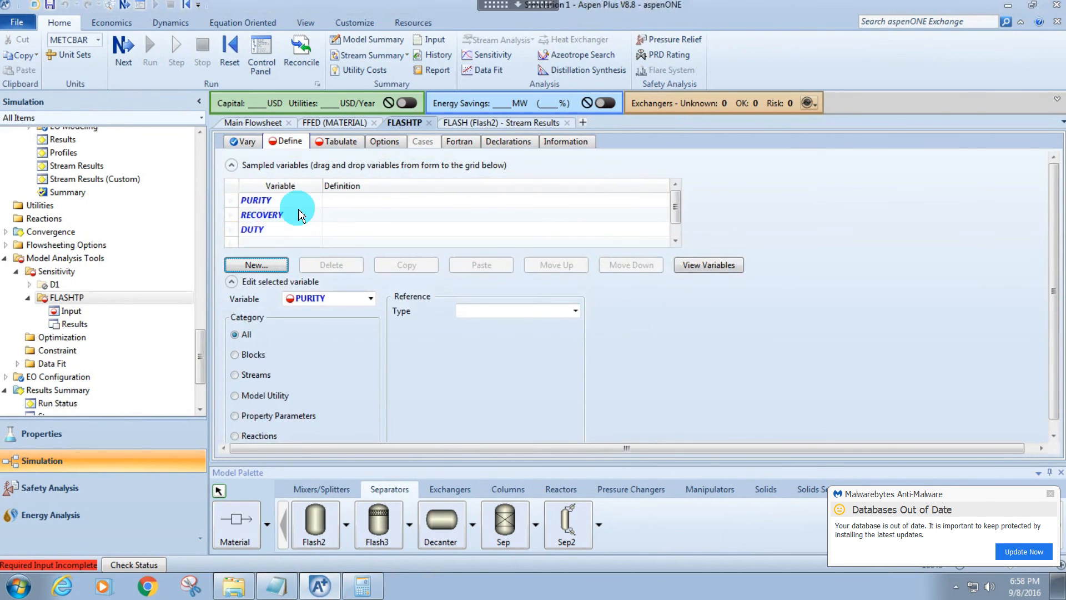
Define PURITY as a stream variable: the Mass-Frac of DECANE in stream FBOT.
click(291, 201)
click(235, 375)
click(513, 311)
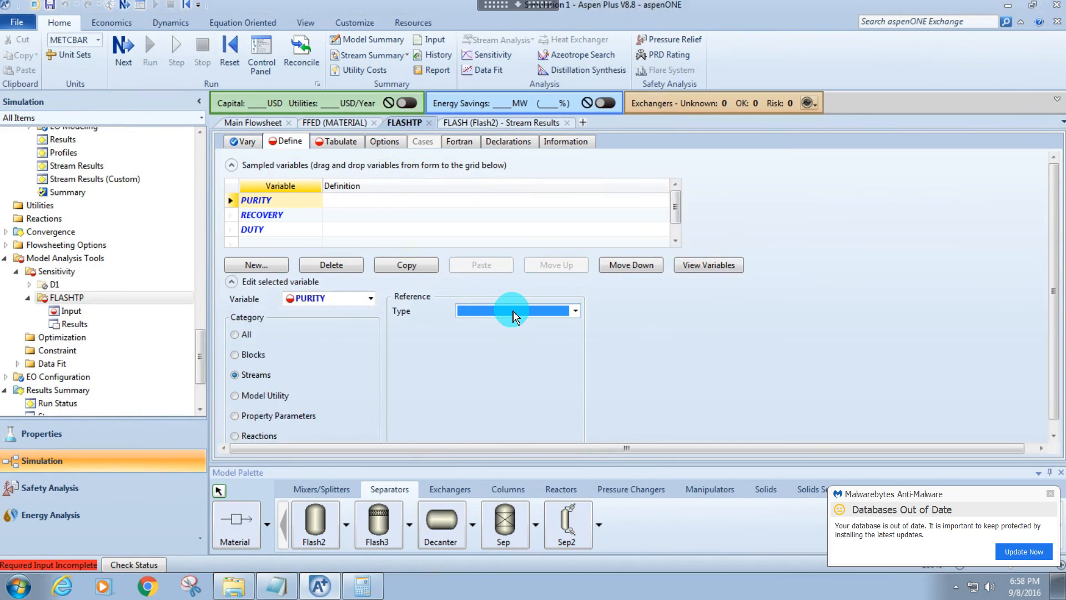
click(513, 315)
click(476, 394)
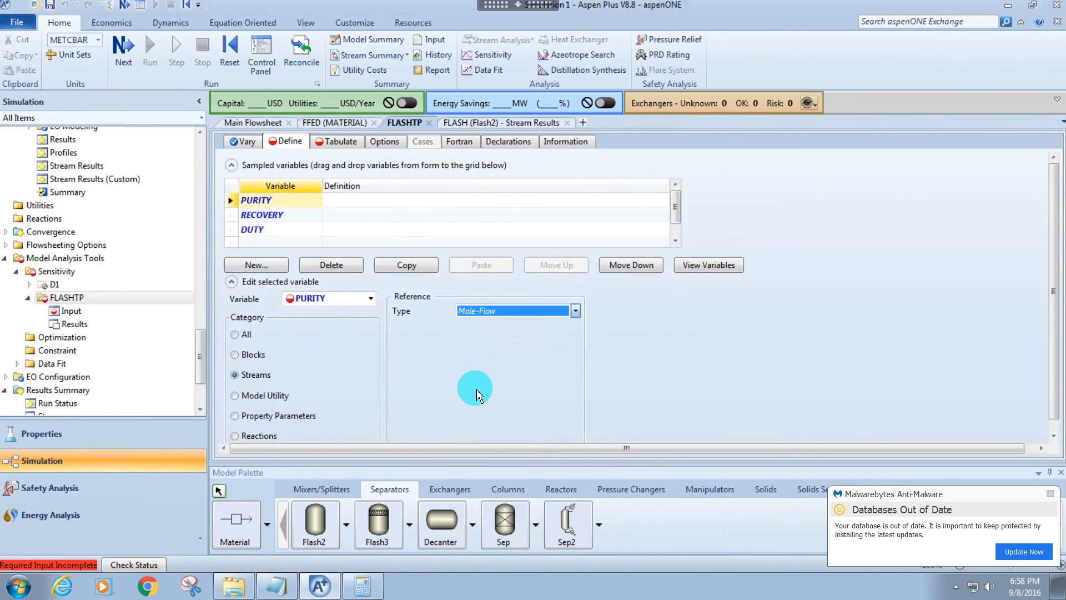
scroll(496, 317, up, 2)
click(483, 329)
click(482, 329)
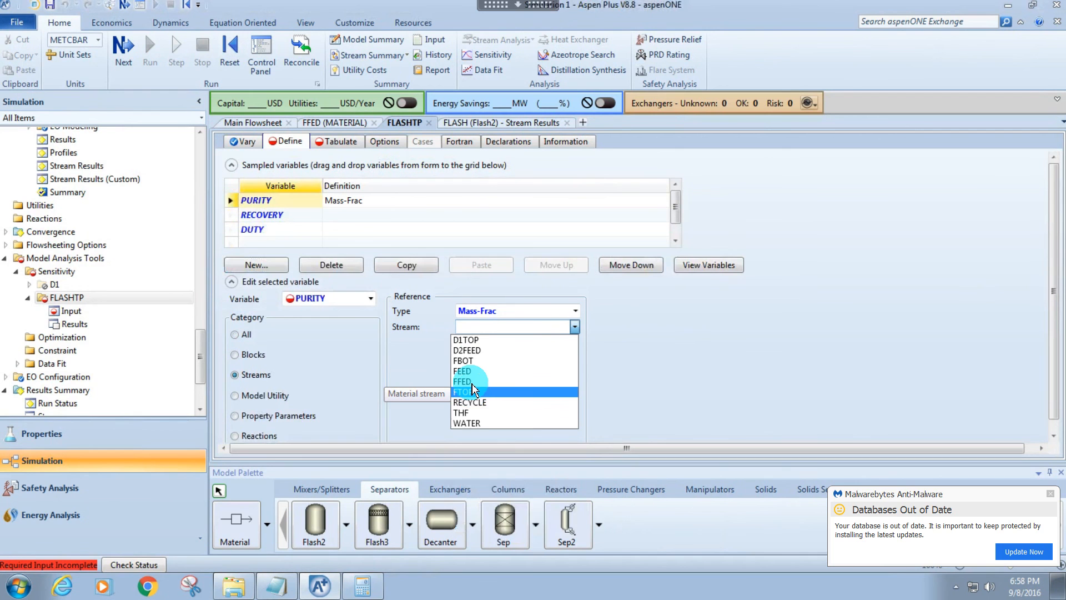
click(464, 361)
click(484, 359)
click(483, 359)
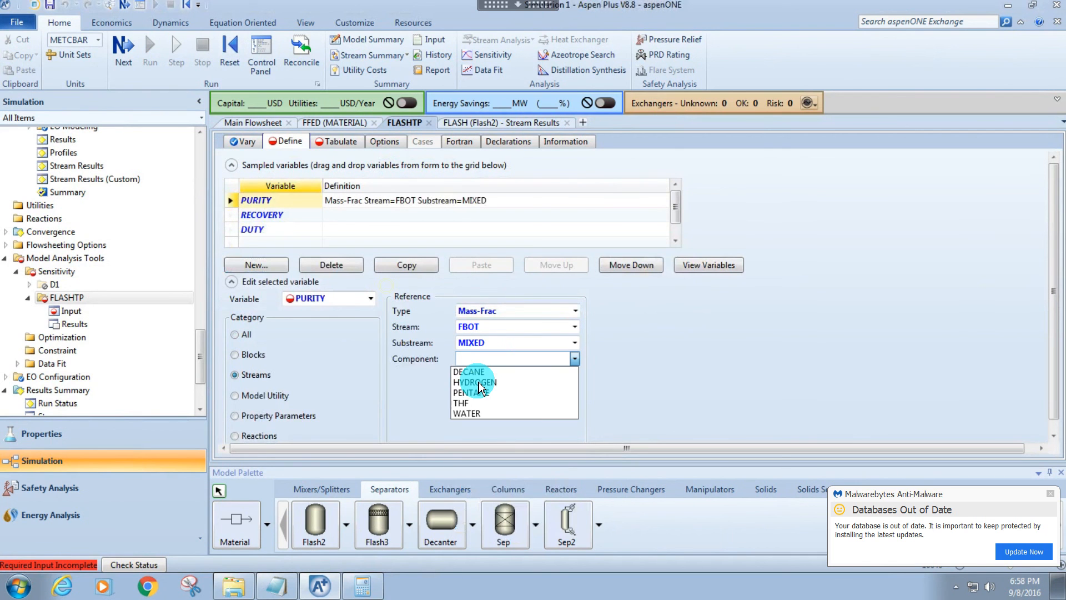
click(470, 372)
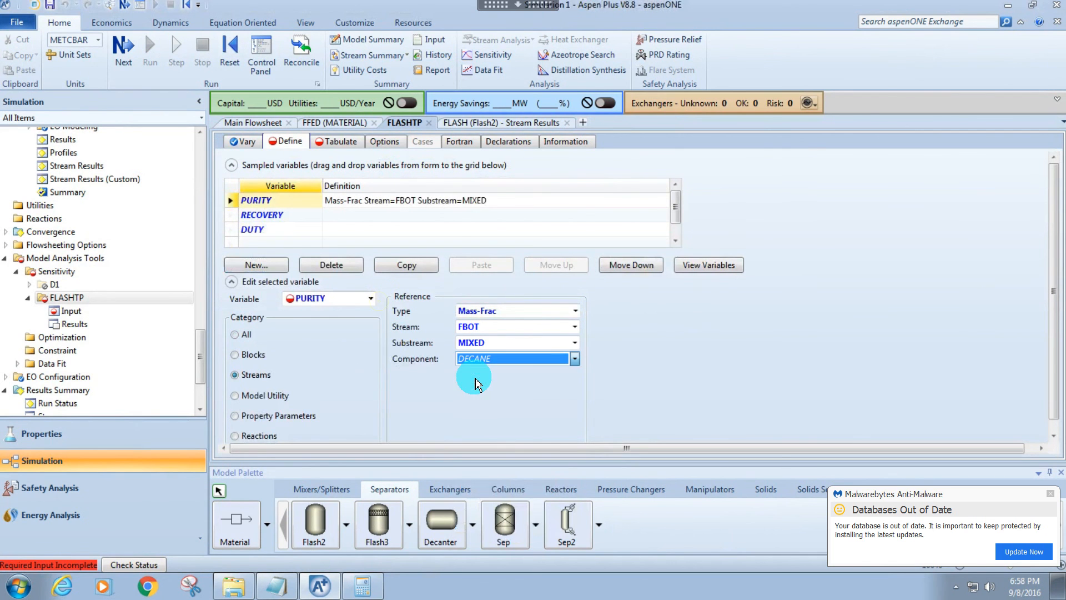
Define RECOVERY as a stream variable: the Mass-Flow of DECANE in stream FBOT.
click(304, 217)
click(249, 375)
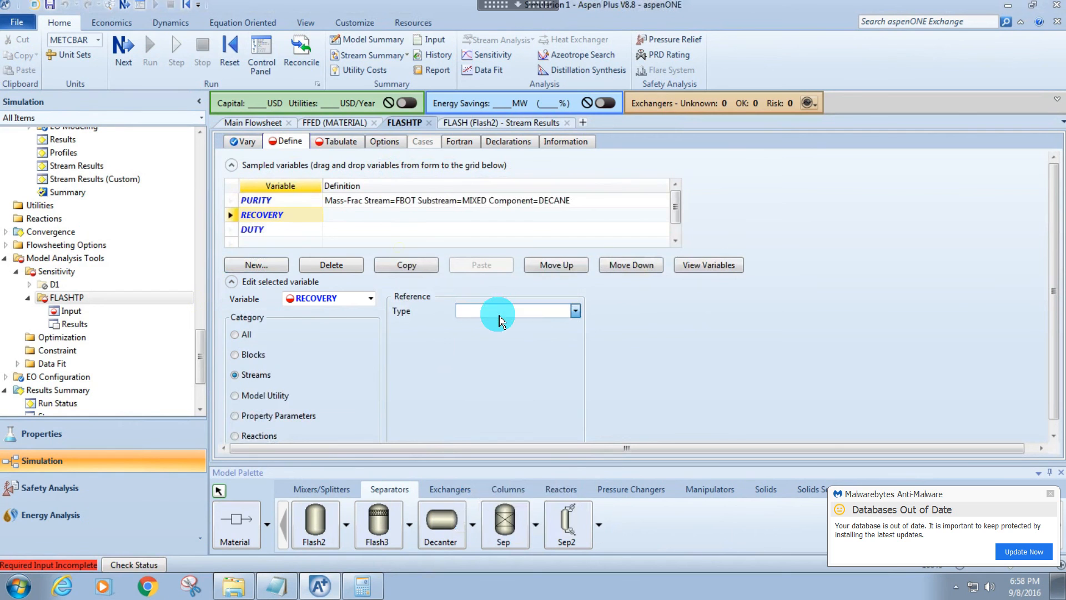
click(496, 311)
click(480, 373)
click(488, 327)
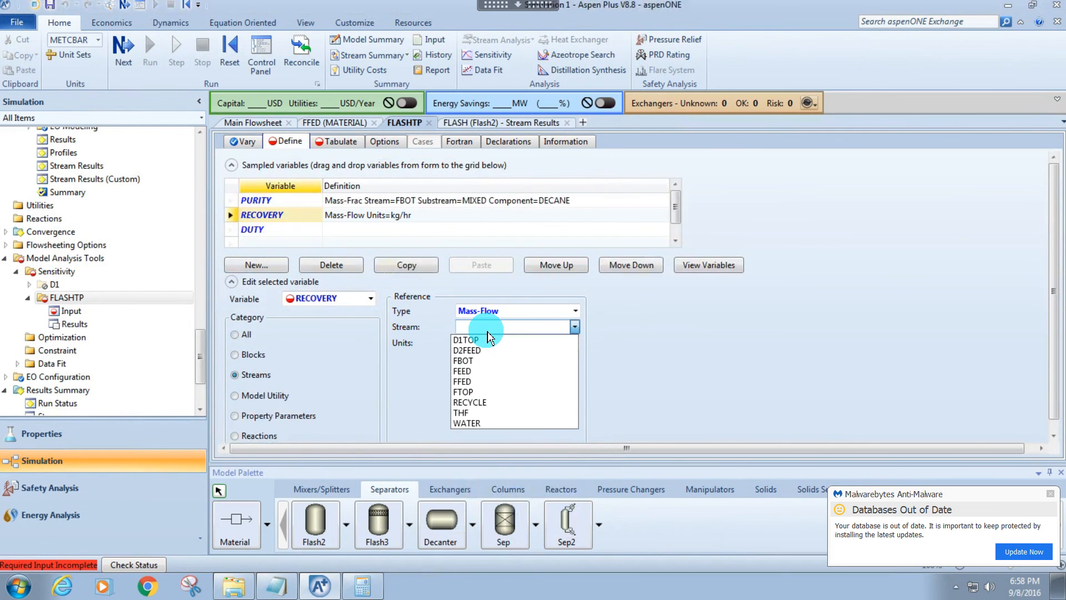
click(473, 364)
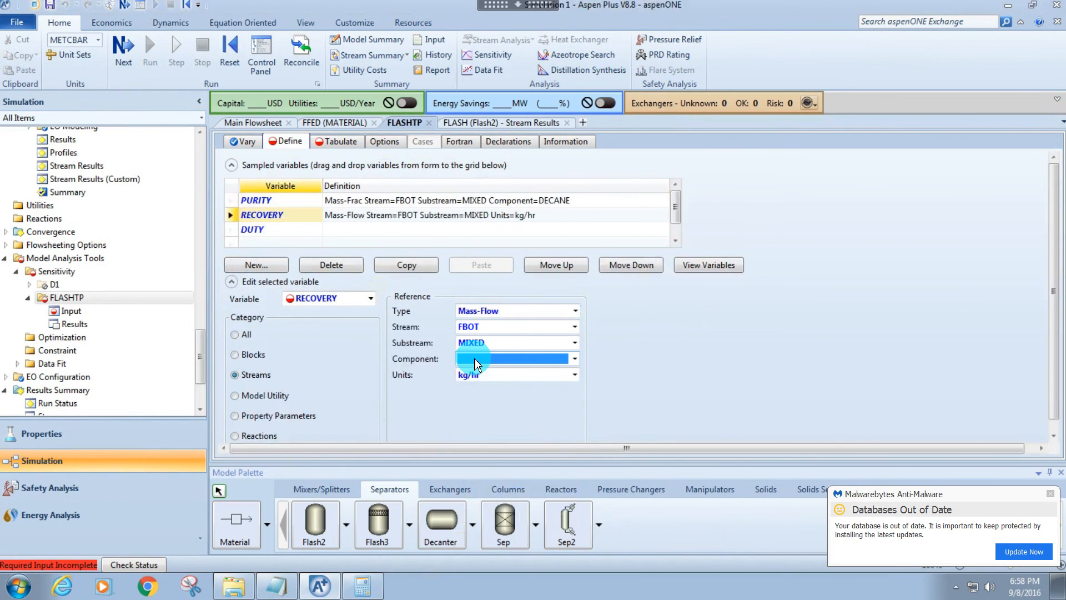
click(473, 359)
click(475, 373)
Define DUTY as a Block-Var of the FLASH block using the calculated heat duty QCALC, in kW.
click(265, 240)
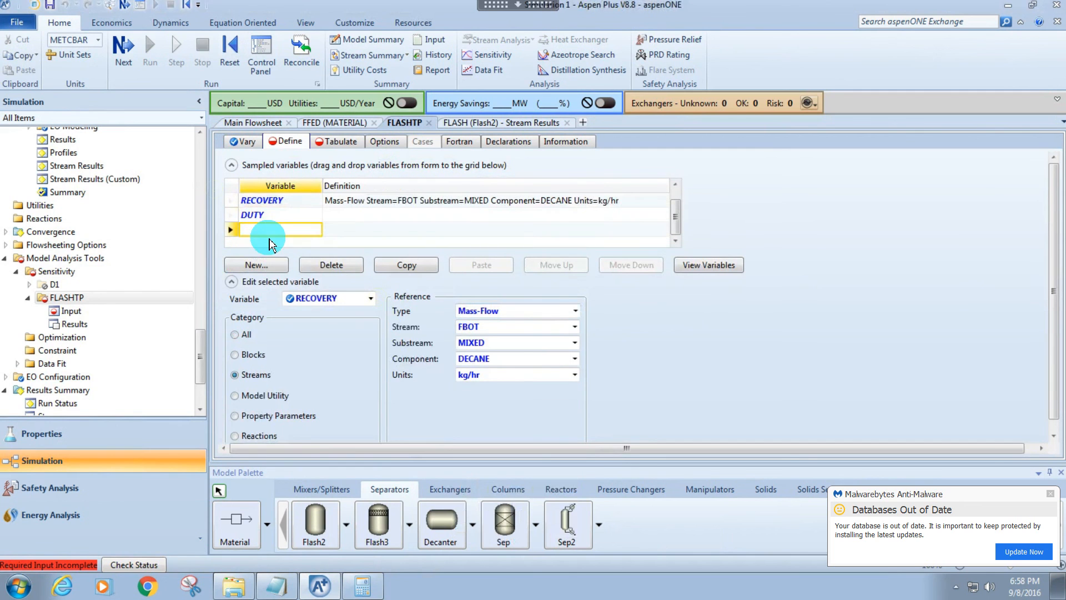
click(264, 217)
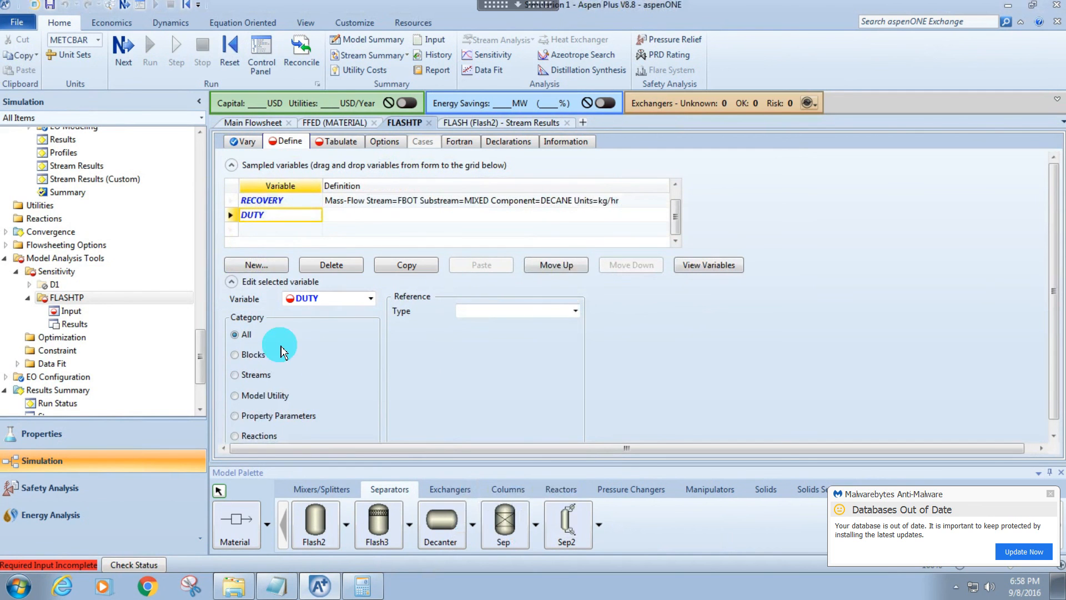
click(236, 356)
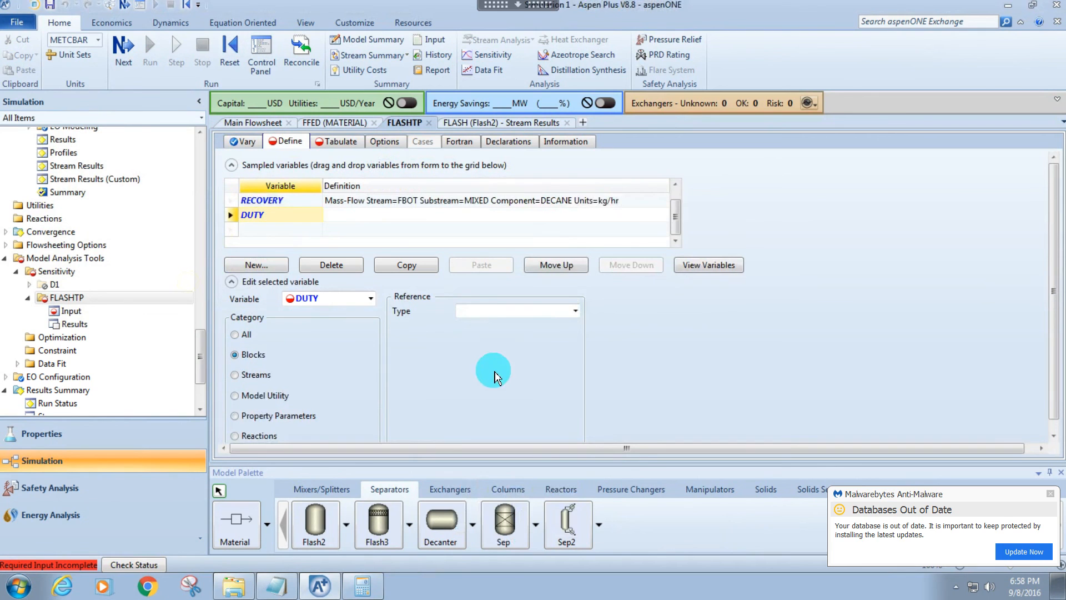
click(575, 312)
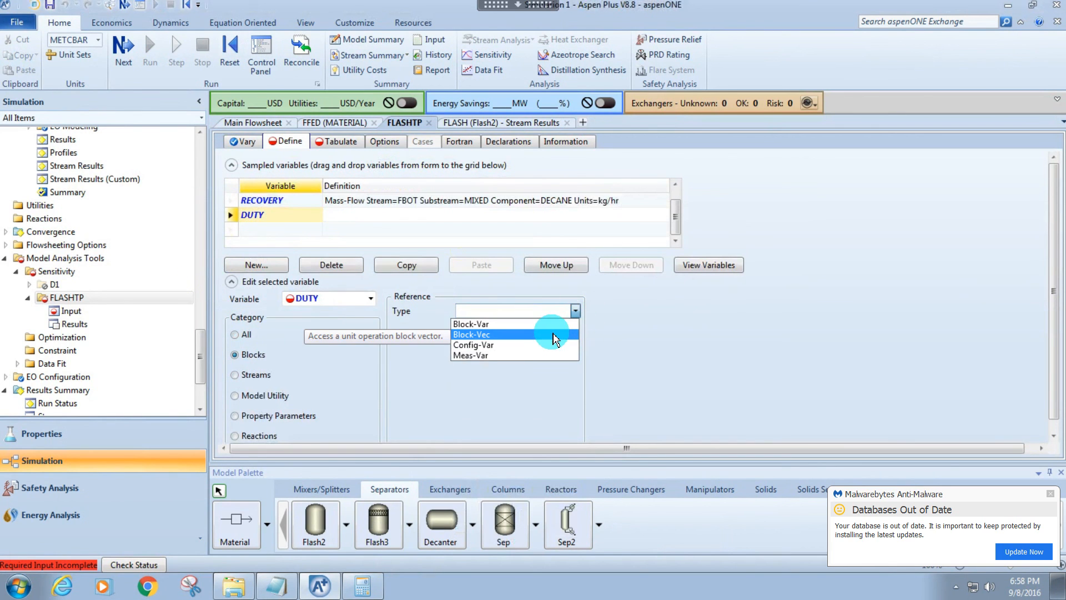
click(553, 325)
click(575, 328)
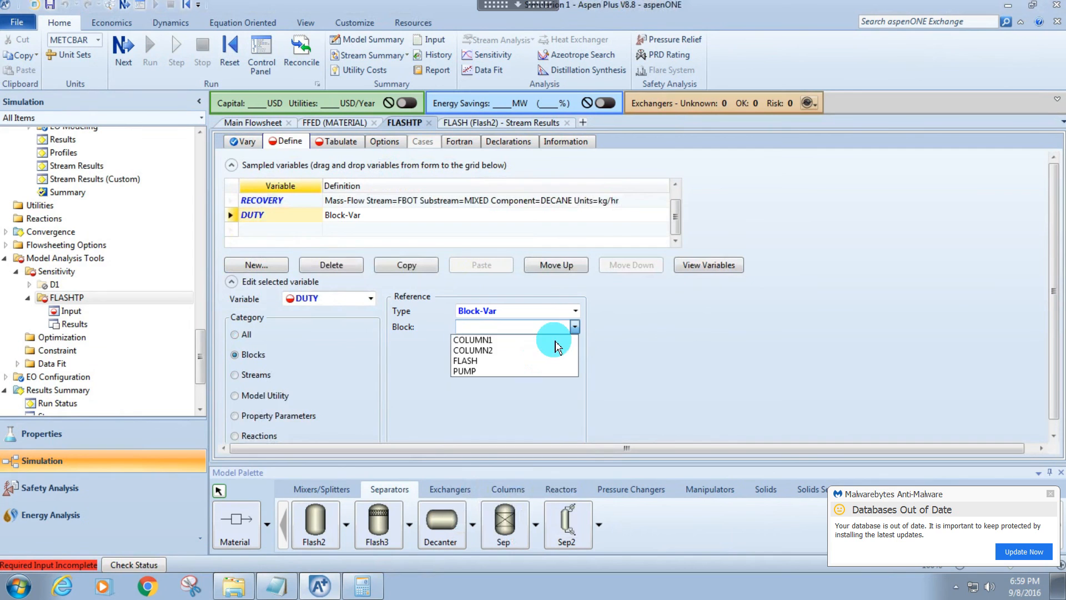
click(499, 360)
click(555, 343)
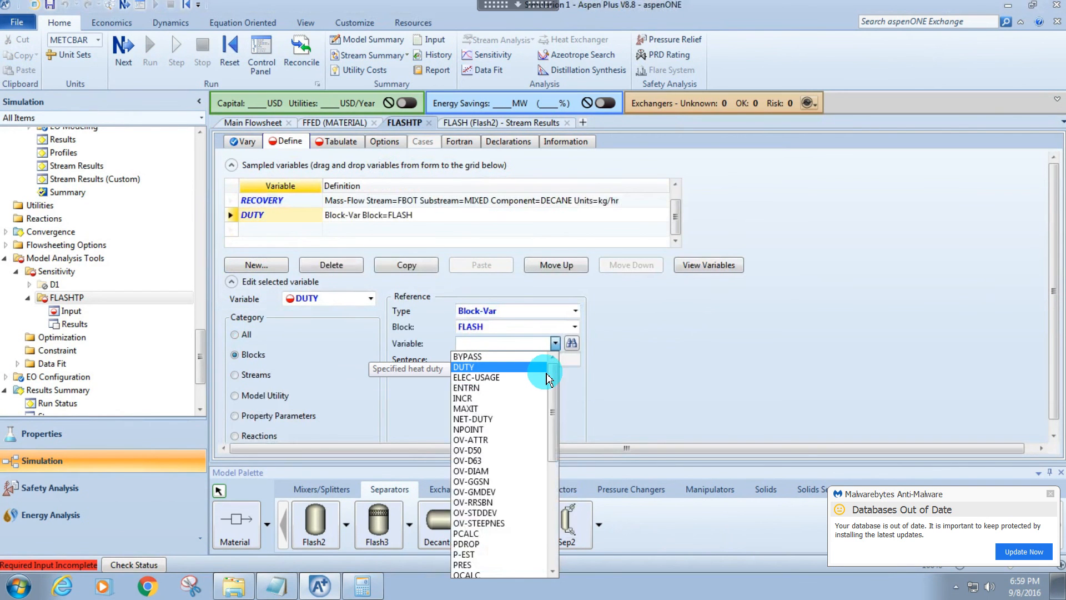
drag(552, 381, 552, 436)
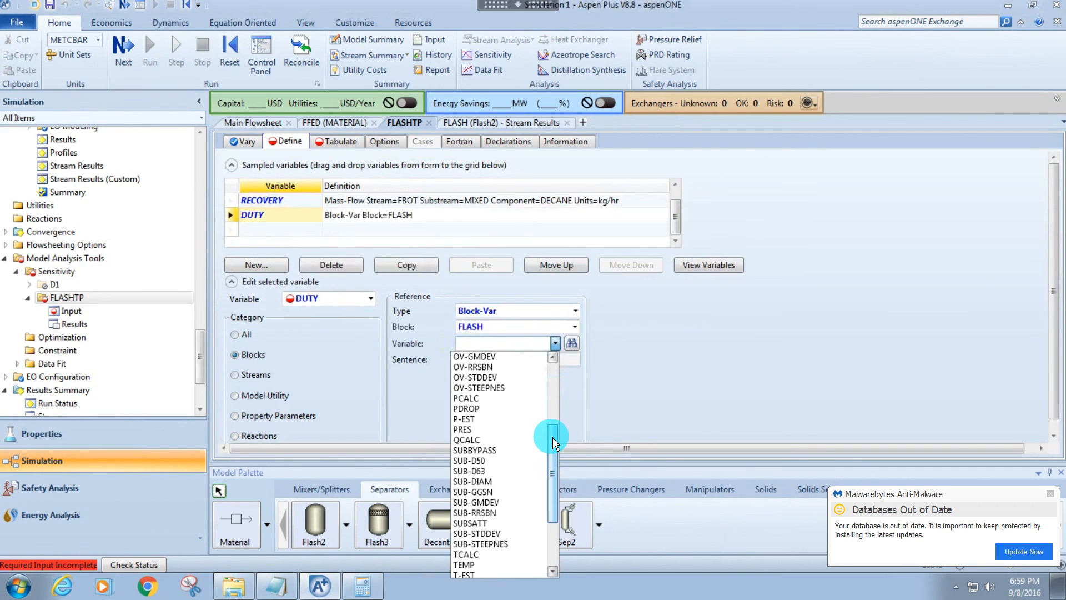
click(491, 440)
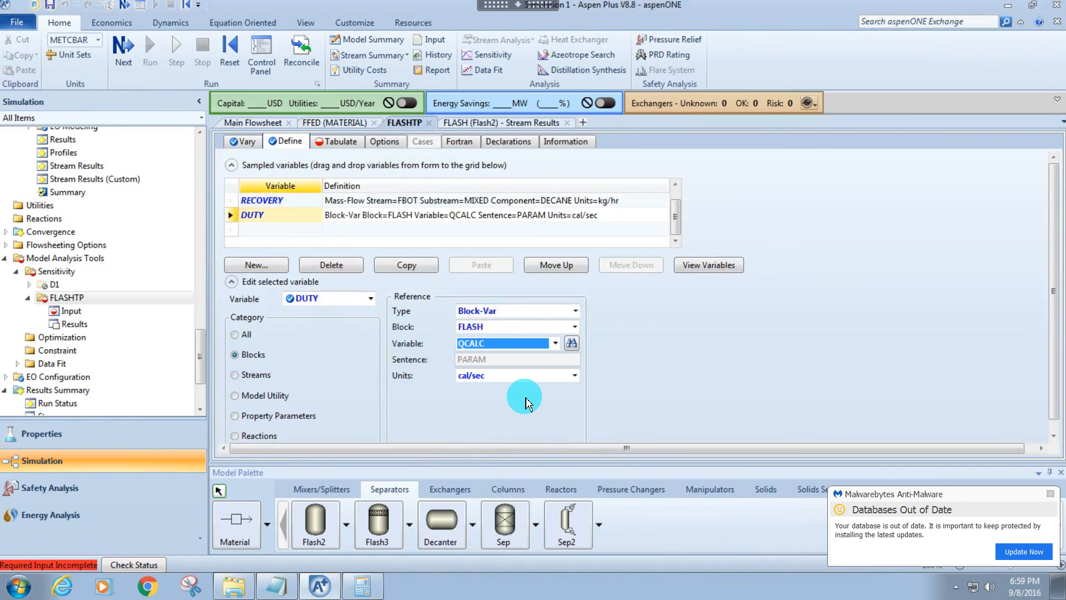
click(575, 375)
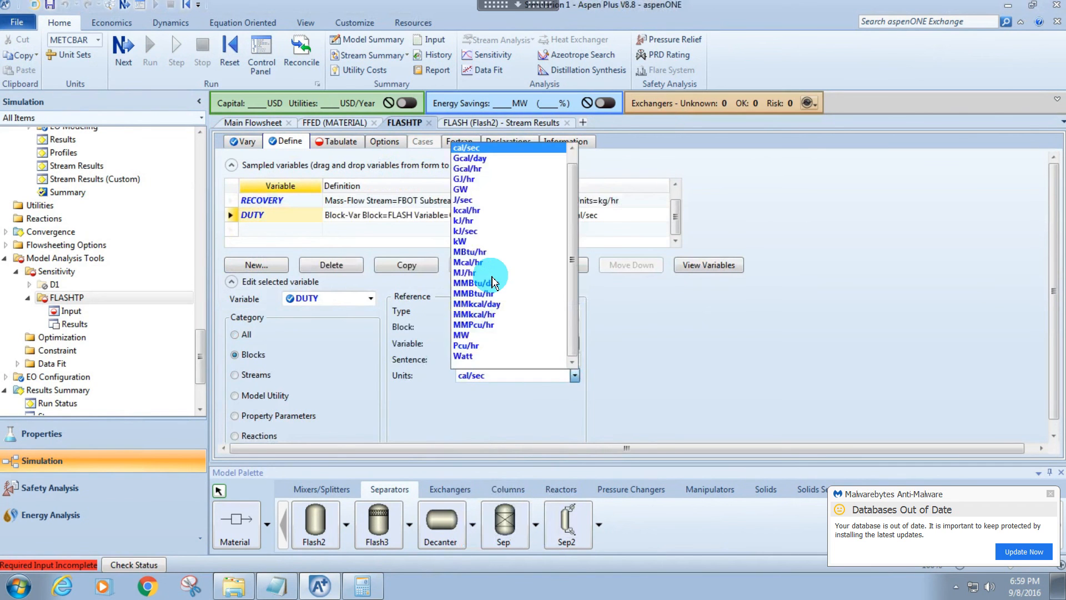
click(461, 241)
Tabulate all the sampled variables, and reset and run the simulation.
click(333, 143)
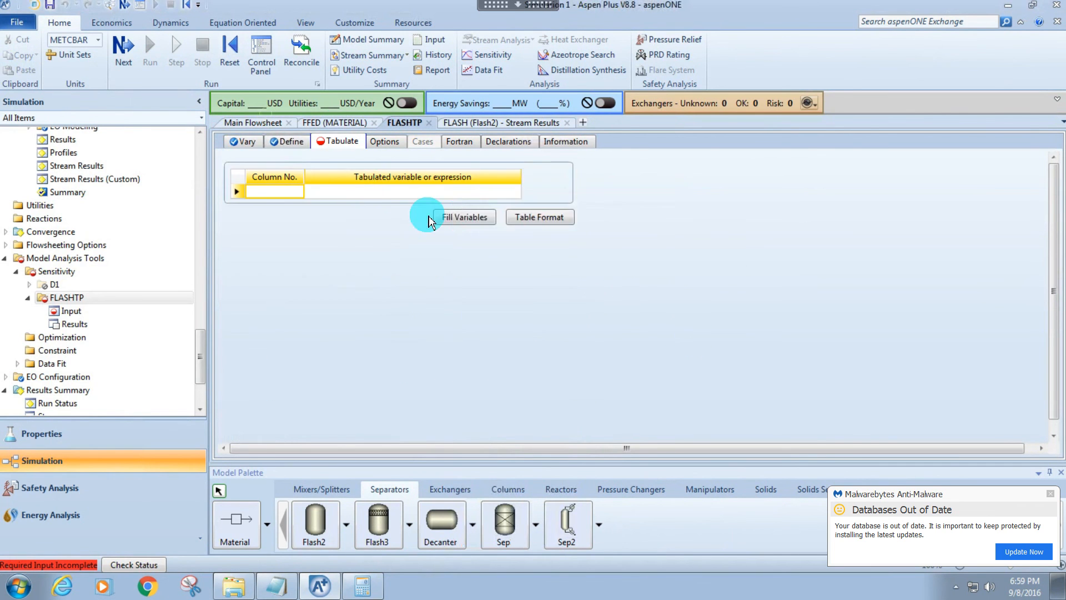
click(444, 278)
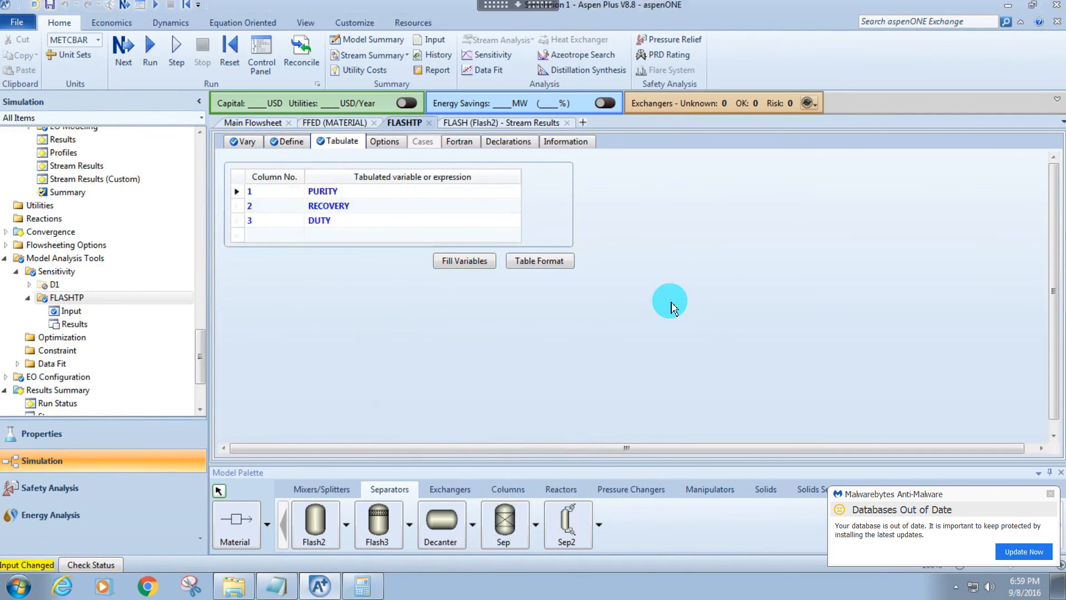
key(shift+F5)
key(Return)
key(F5)
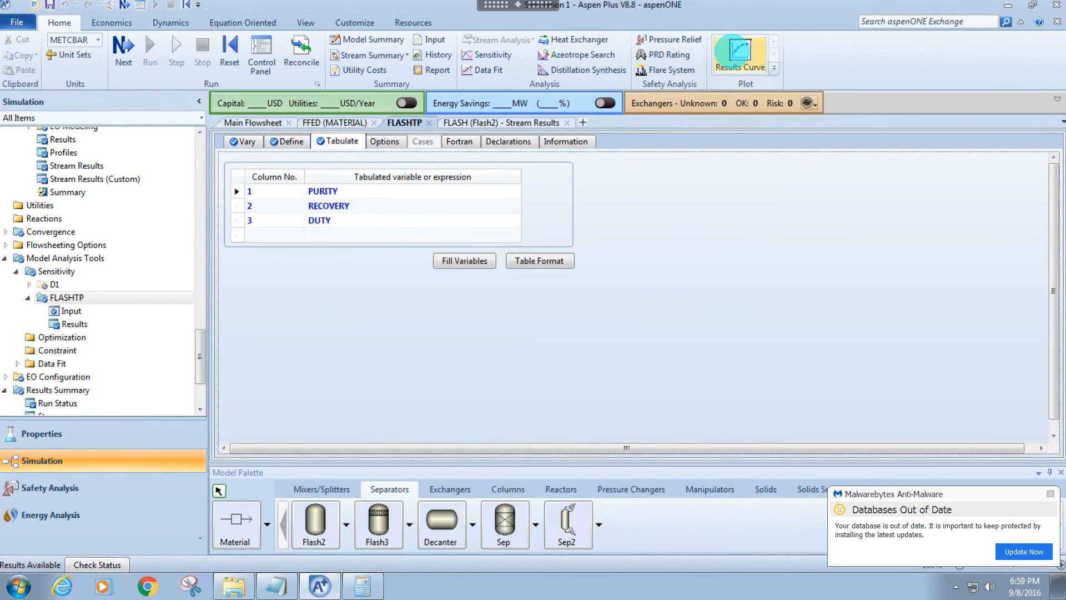
Plot only PURITY against FLASH temperature with pressure as the parametric variable, and reposition the legend below the curves.
click(740, 51)
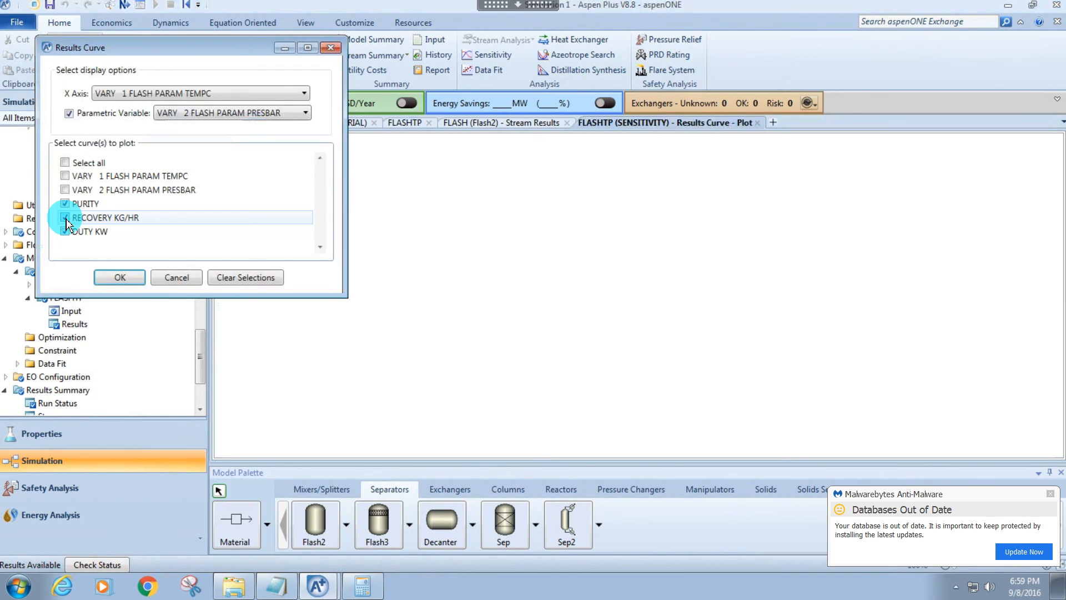
click(65, 232)
click(120, 277)
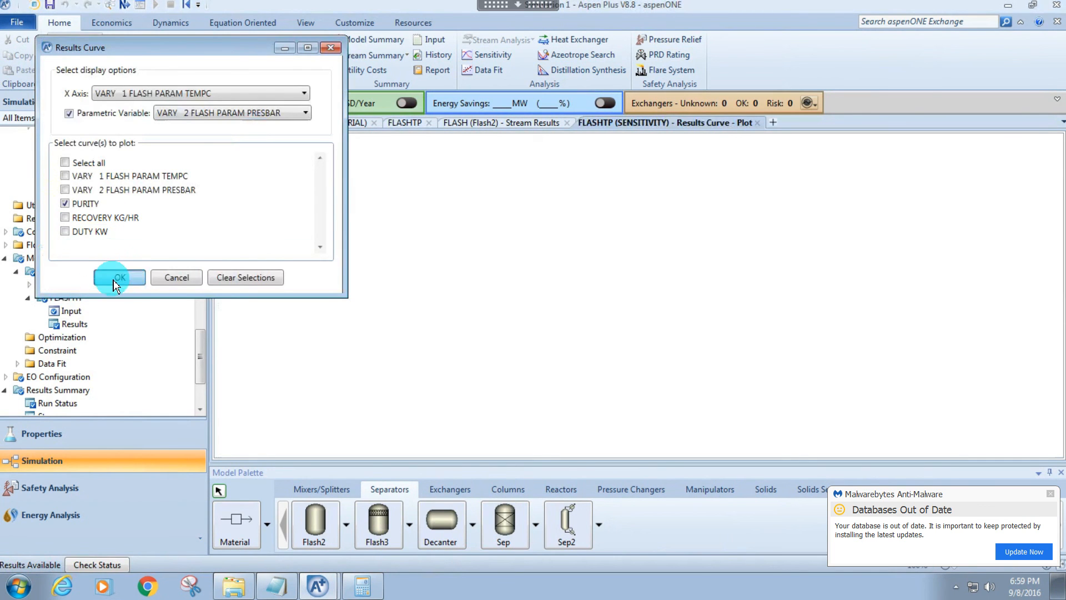
drag(875, 332, 867, 348)
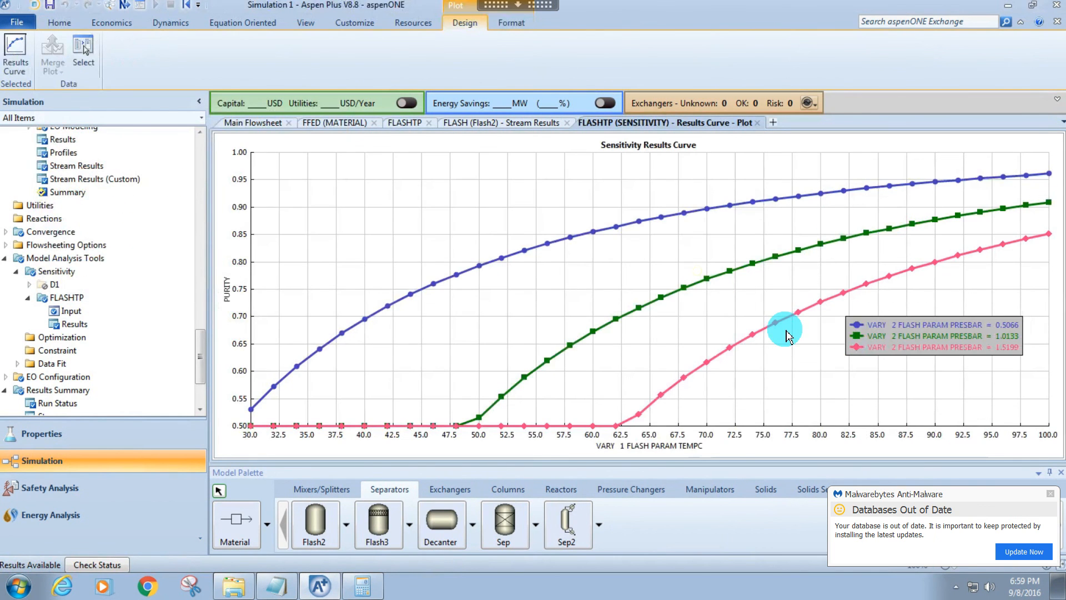
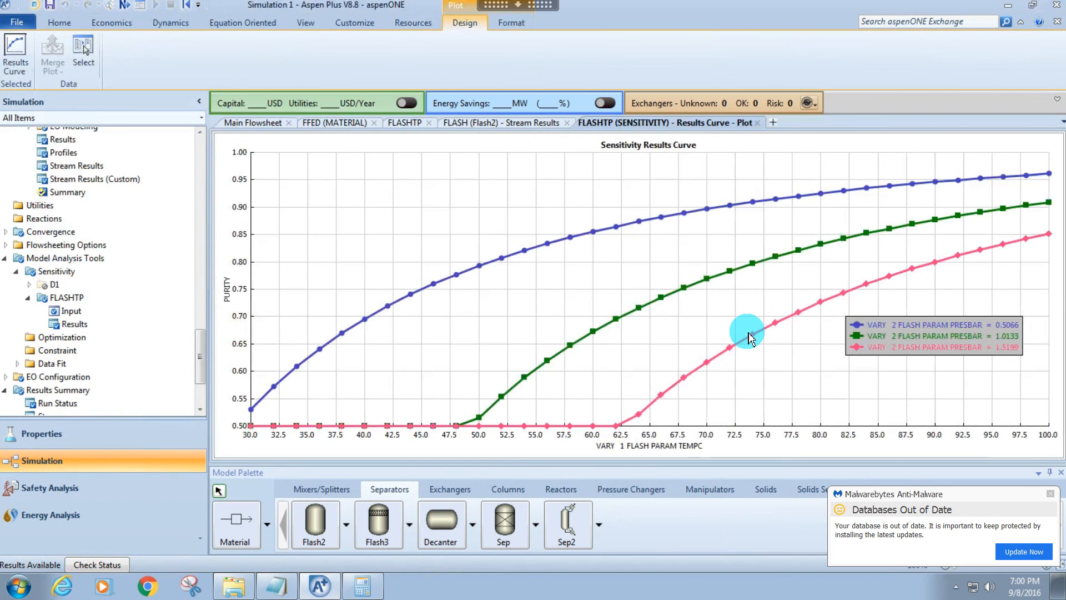
Plot only RECOVERY against FLASH temperature with pressure as the parametric variable, and move the legend clear of the curves.
double_click(67, 312)
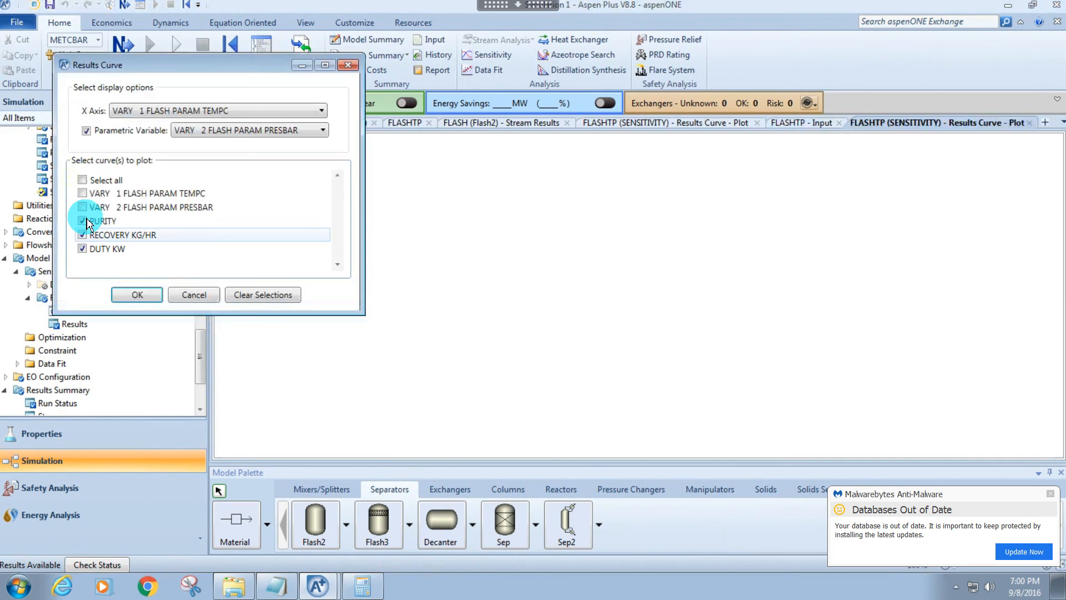
click(83, 221)
click(83, 248)
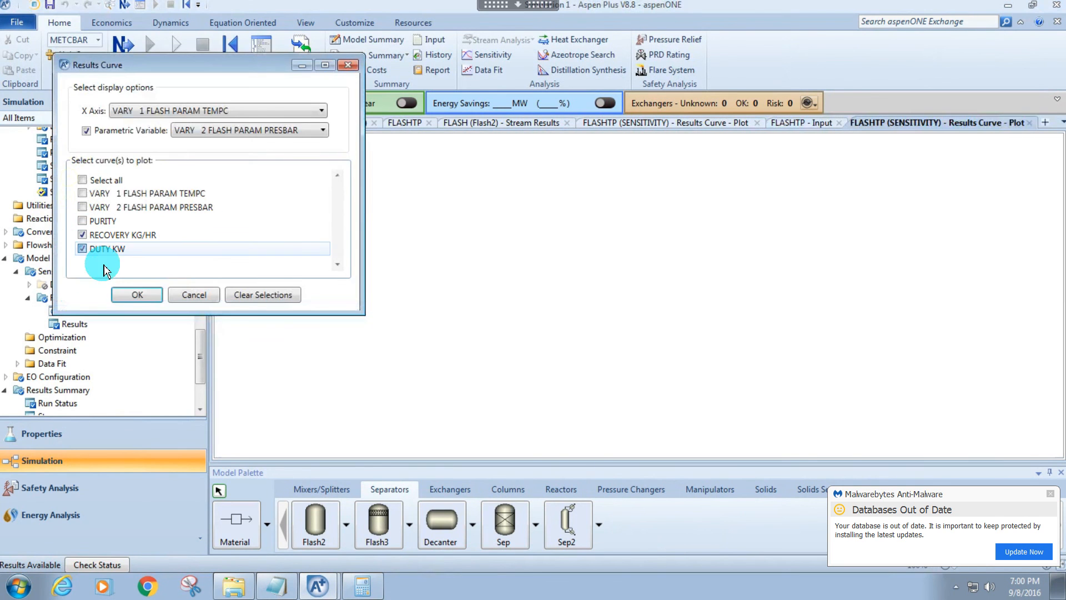
click(136, 295)
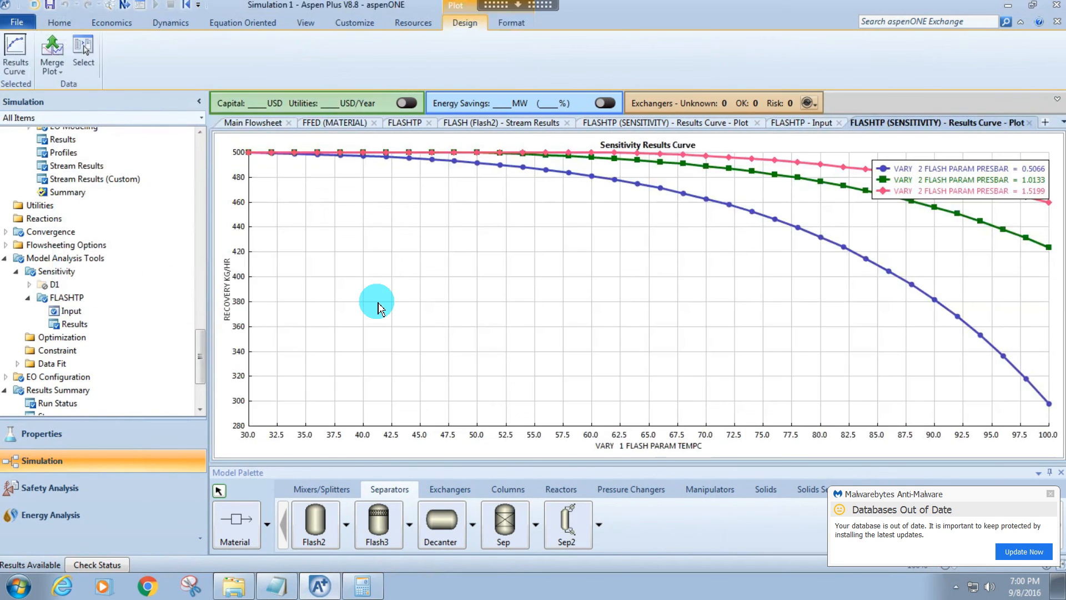
drag(697, 266, 576, 245)
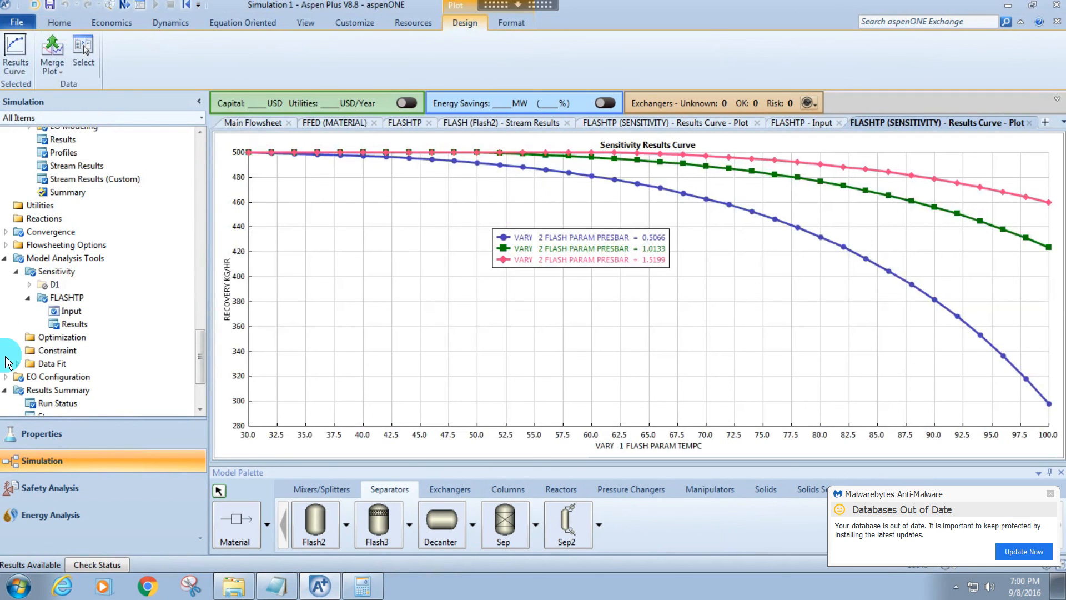
Plot only DUTY against FLASH temperature with pressure as the parametric variable, and place the legend below the curves.
click(71, 311)
click(744, 53)
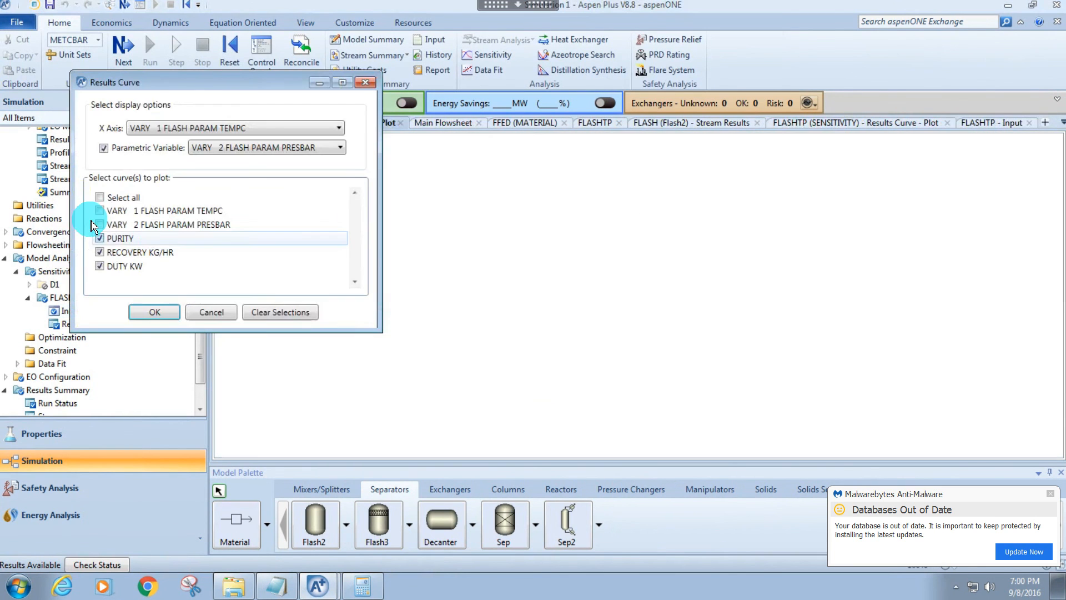
click(99, 237)
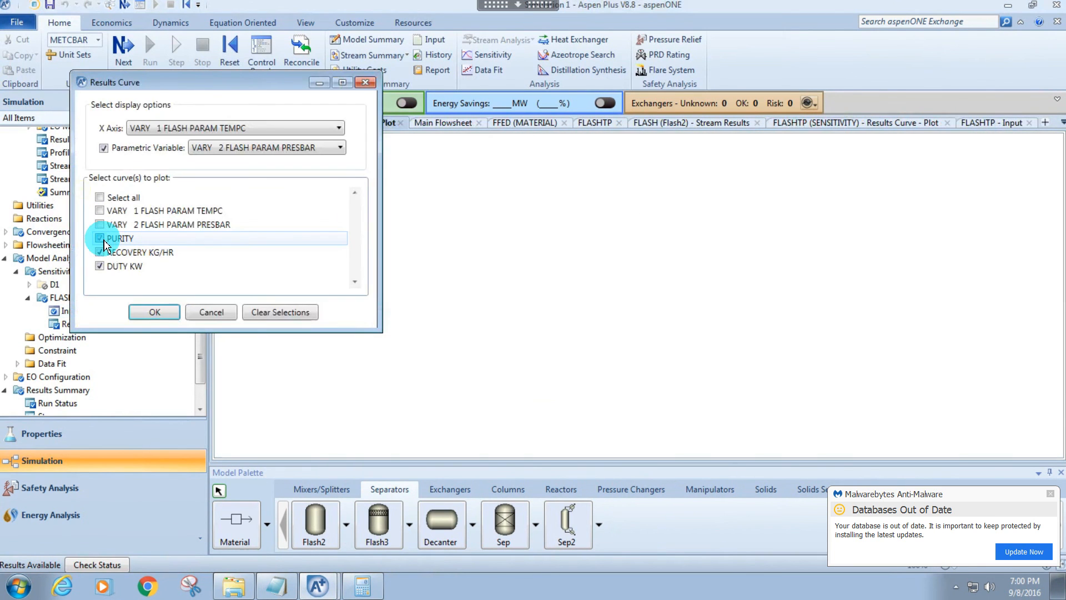
click(99, 252)
click(155, 312)
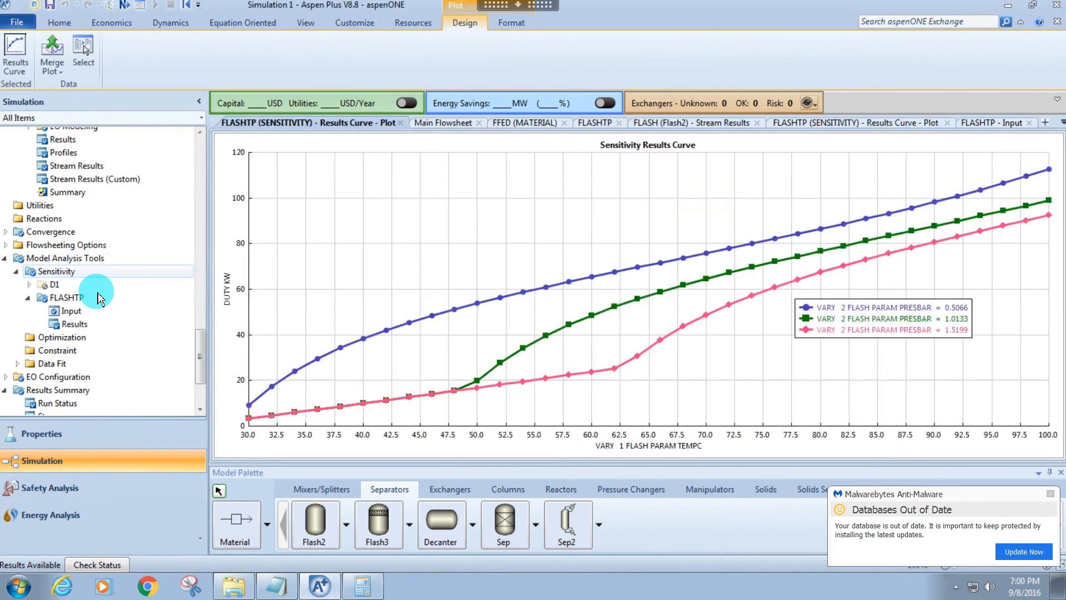
Check the FLASHTP results table and plot PURITY, RECOVERY and DUTY together against FLASH temperature with pressure as the parametric variable.
click(78, 323)
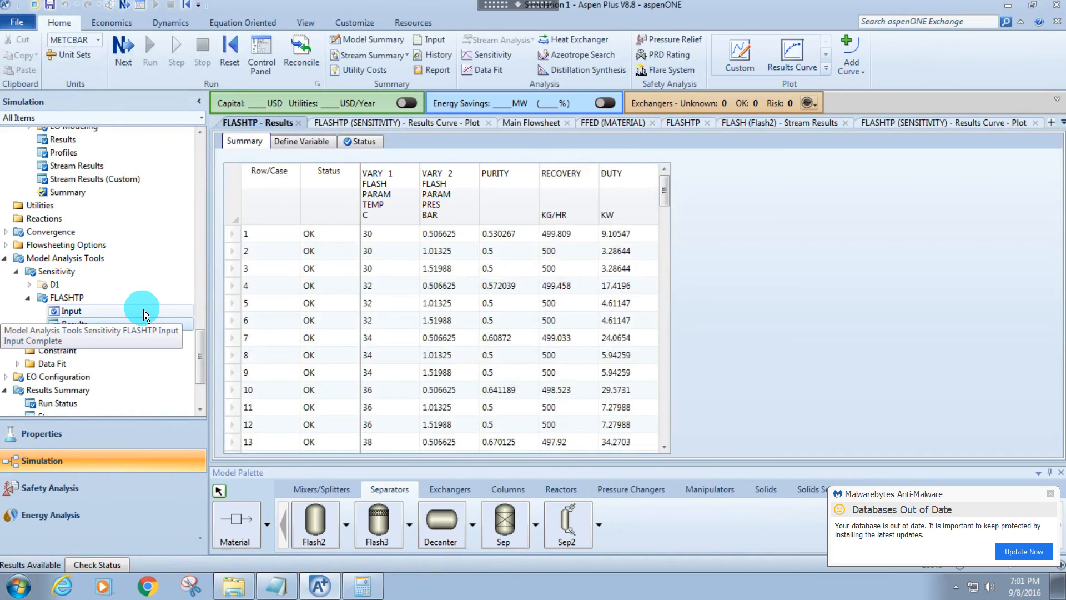
click(145, 311)
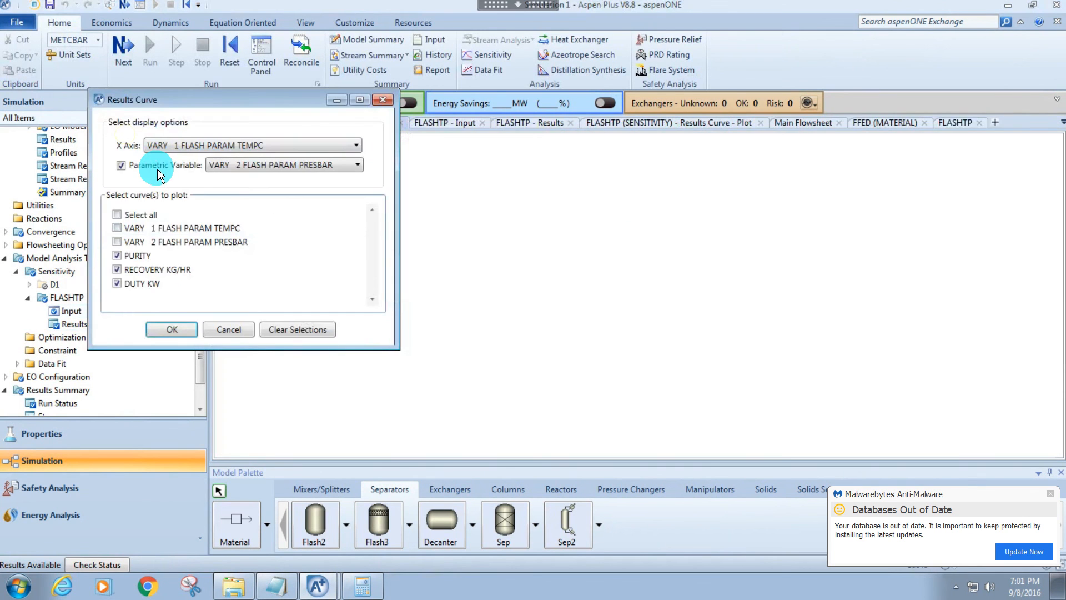
click(167, 329)
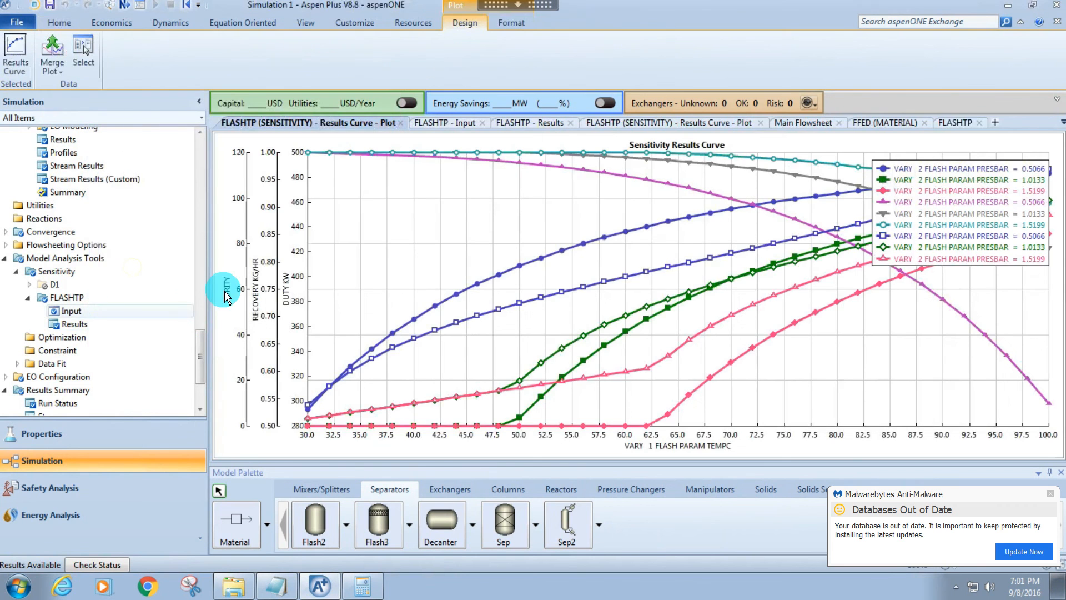
Plot PURITY, RECOVERY and DUTY together against FLASH temperature without a parametric variable.
click(70, 310)
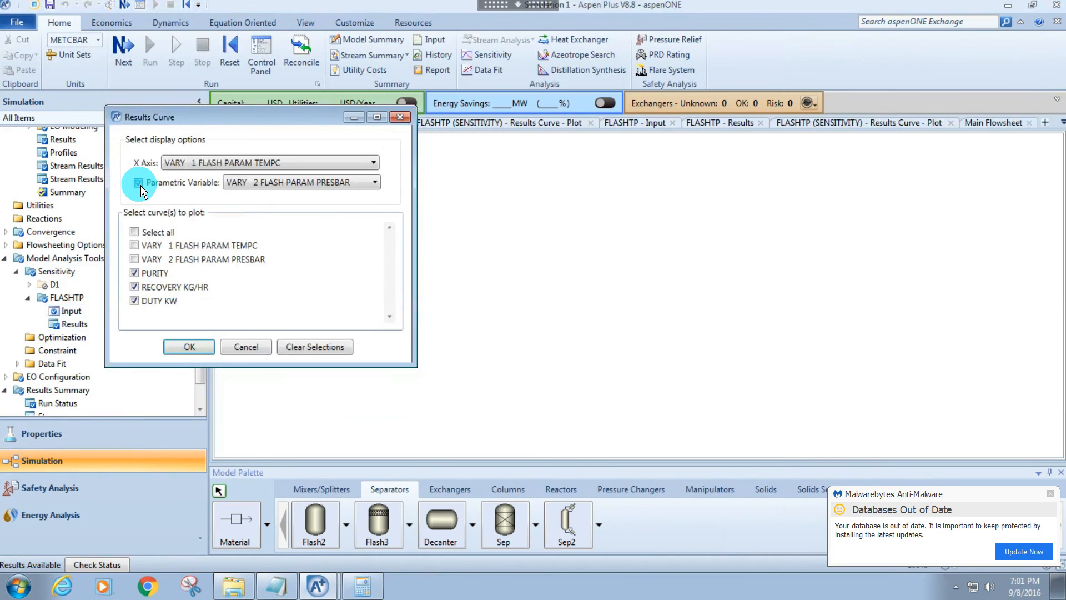
click(138, 183)
click(189, 346)
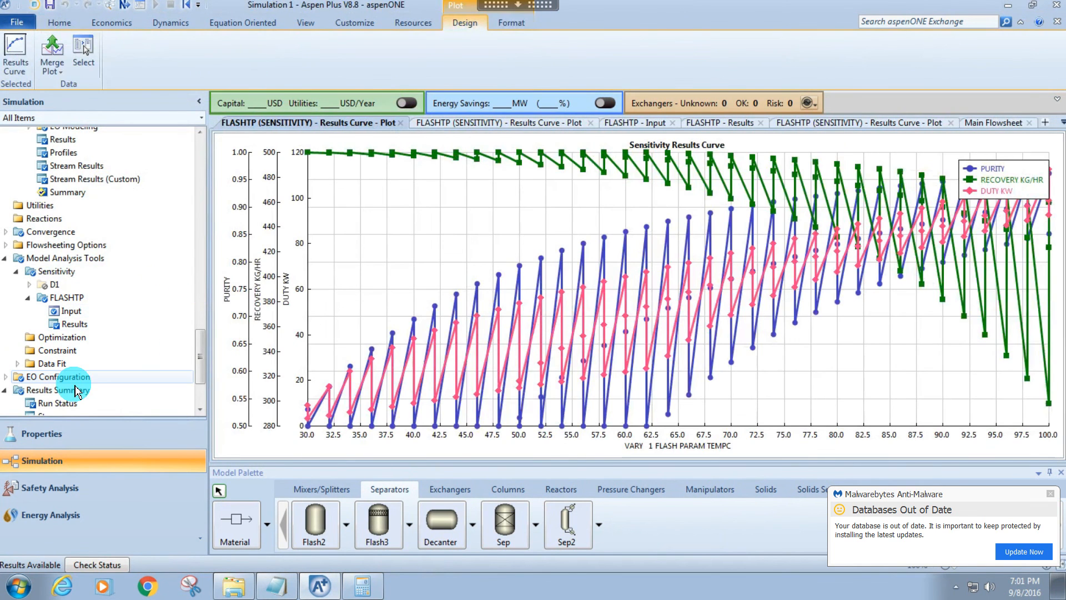
Deactivate the manipulated pressure variable and plot PURITY, RECOVERY and DUTY against FLASH temperature alone, with the legend moved clear of the curves.
click(99, 315)
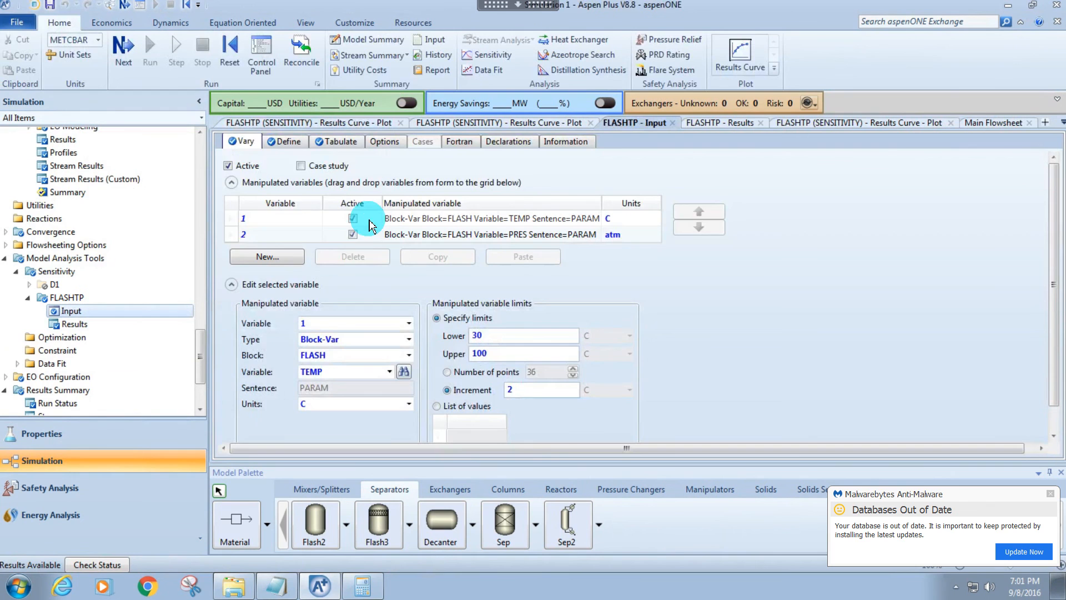
click(353, 234)
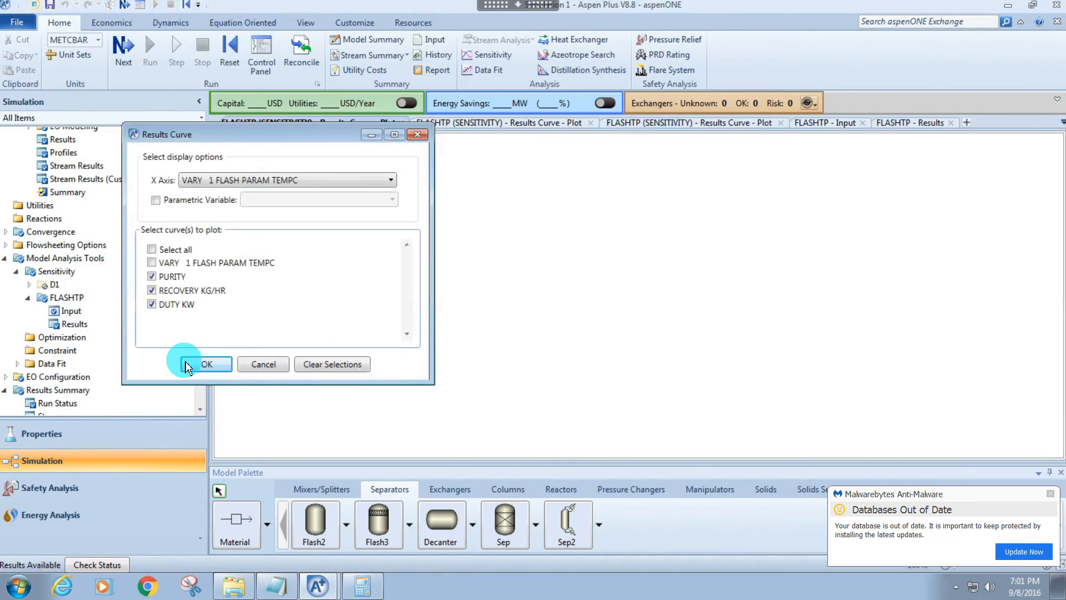
click(194, 362)
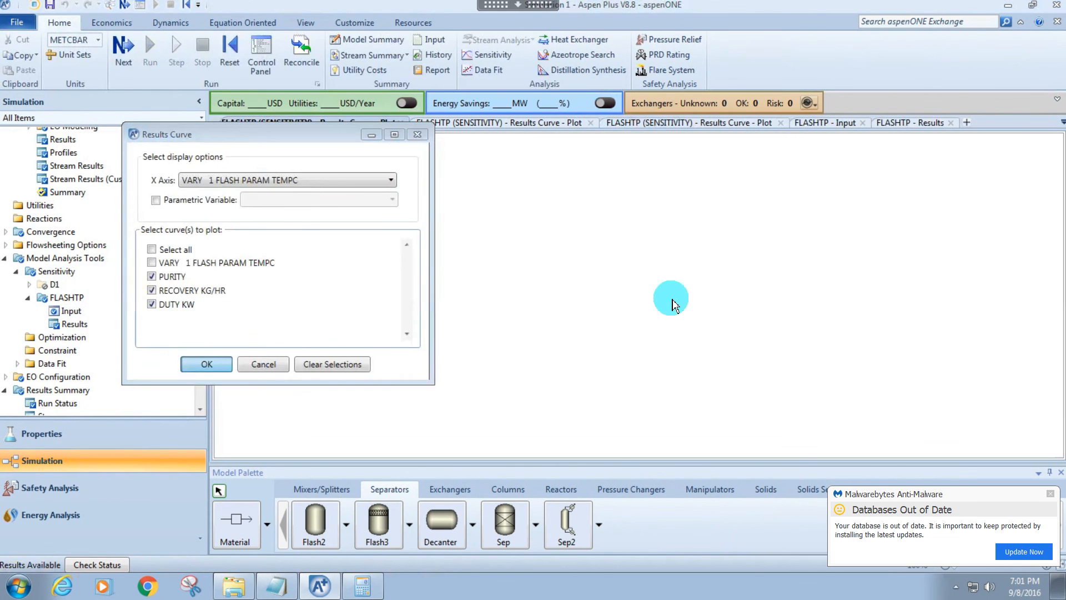
drag(971, 209, 752, 328)
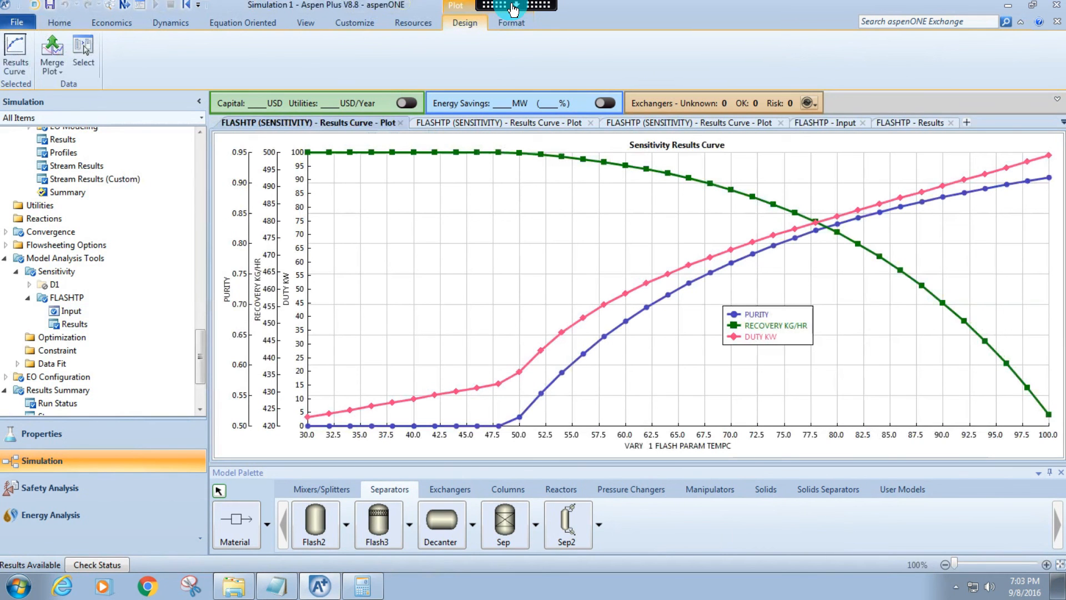
Switch the remote desktop session from full screen to windowed mode.
click(516, 5)
click(627, 22)
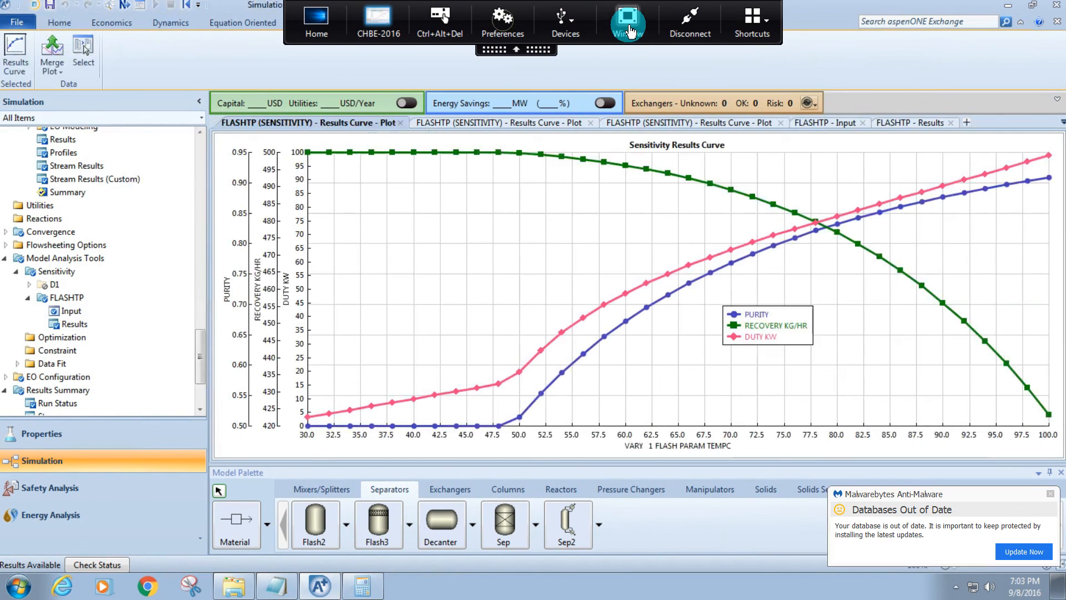
click(217, 10)
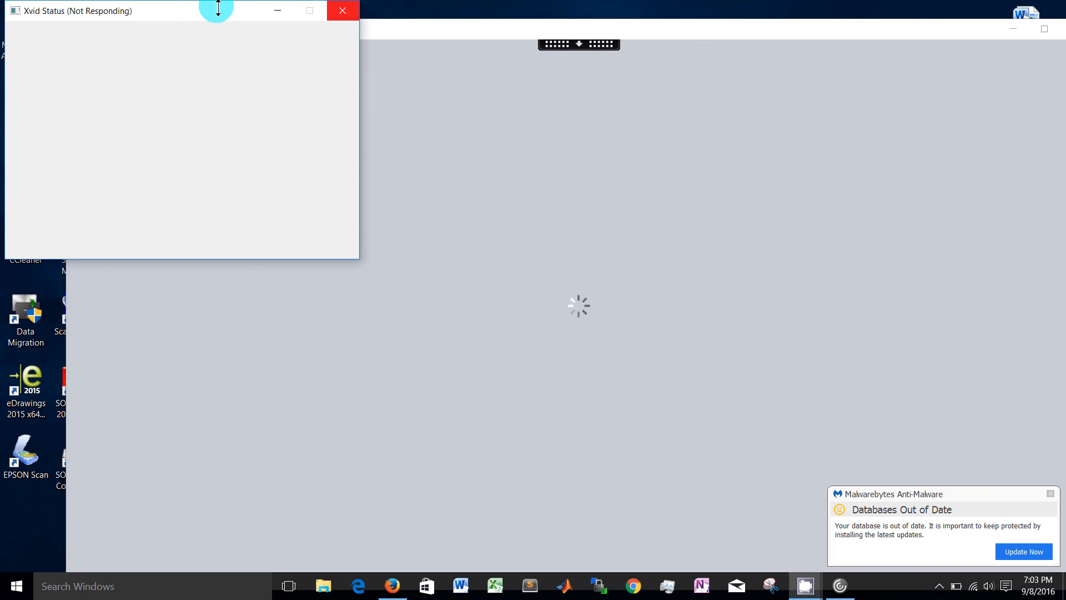